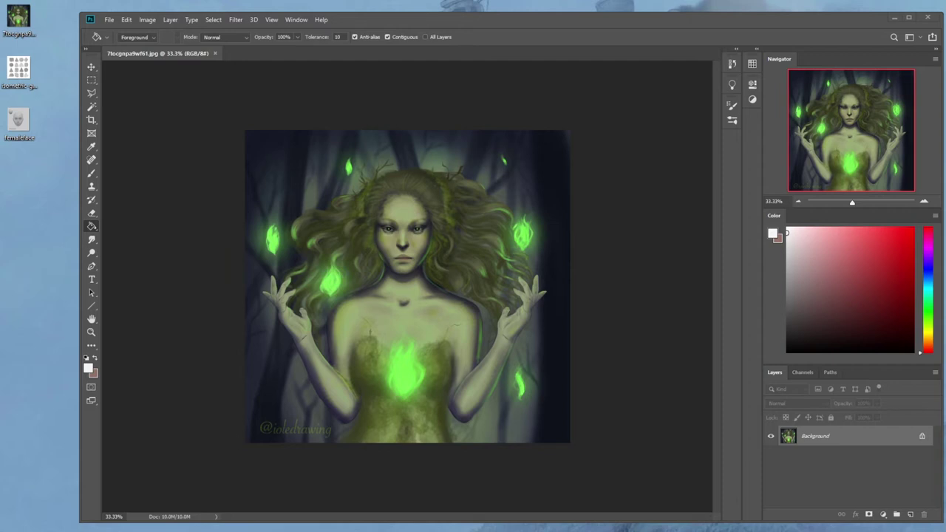
Switch to the browser showing the Istebrak website, look at its Store page and return to the Portfolio page.
mouse_move(85, 531)
left_click_drag(945, 97, 515, 43)
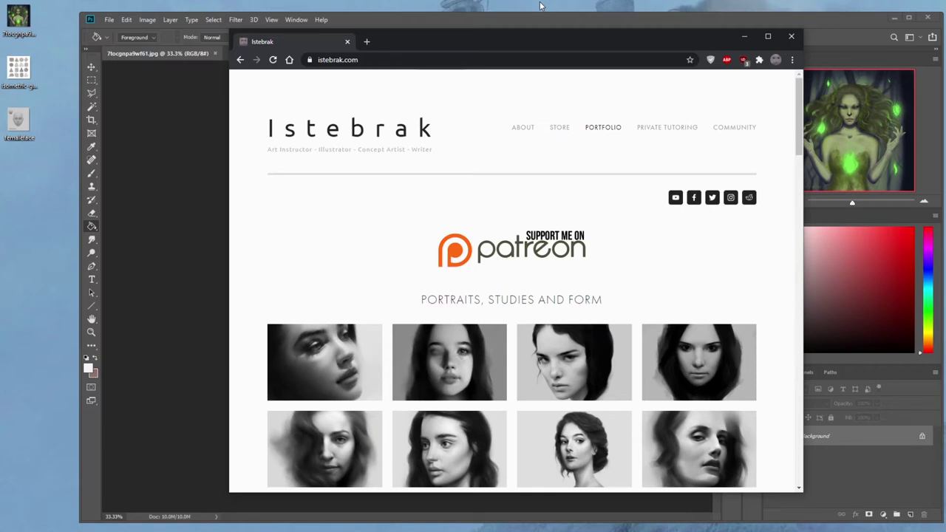
left_click(560, 128)
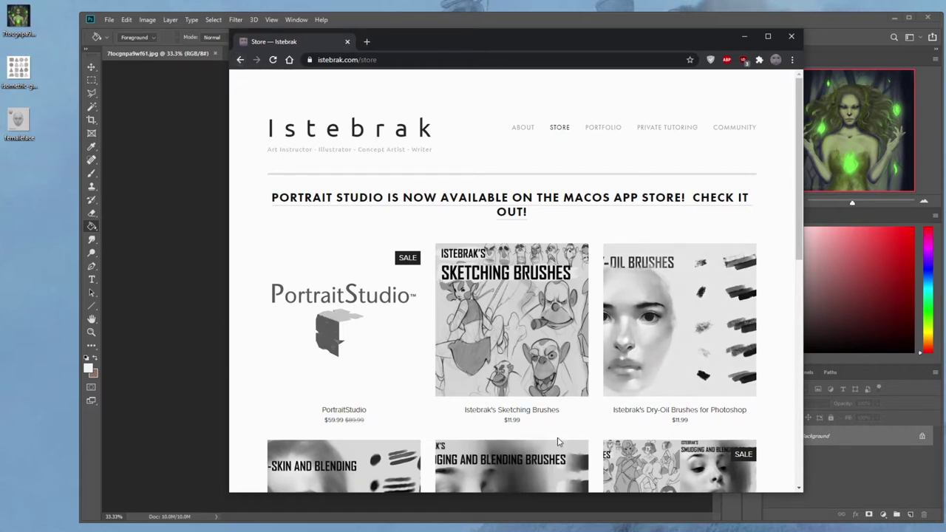
left_click(240, 59)
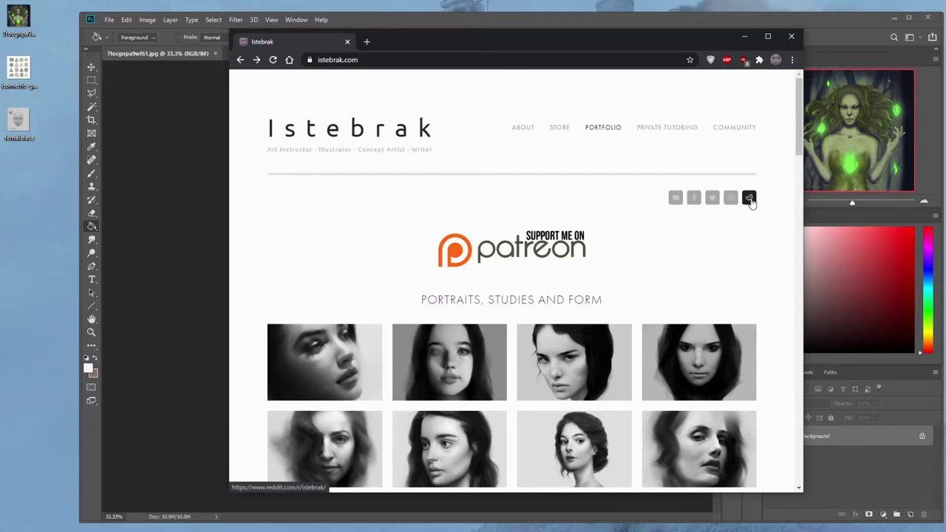
Open the Istebrak subreddit's Ancient Weapon Design challenge post and check its due date against the system calendar.
left_click(750, 200)
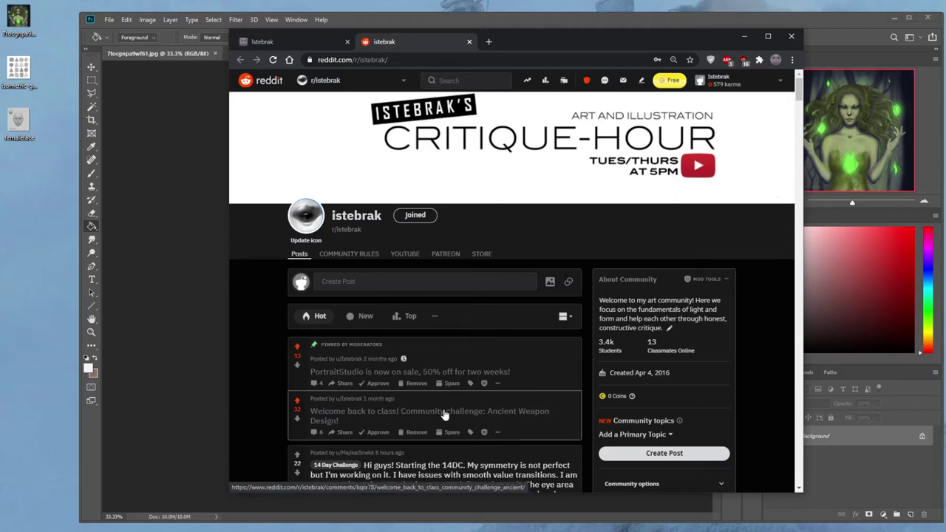
left_click(444, 415)
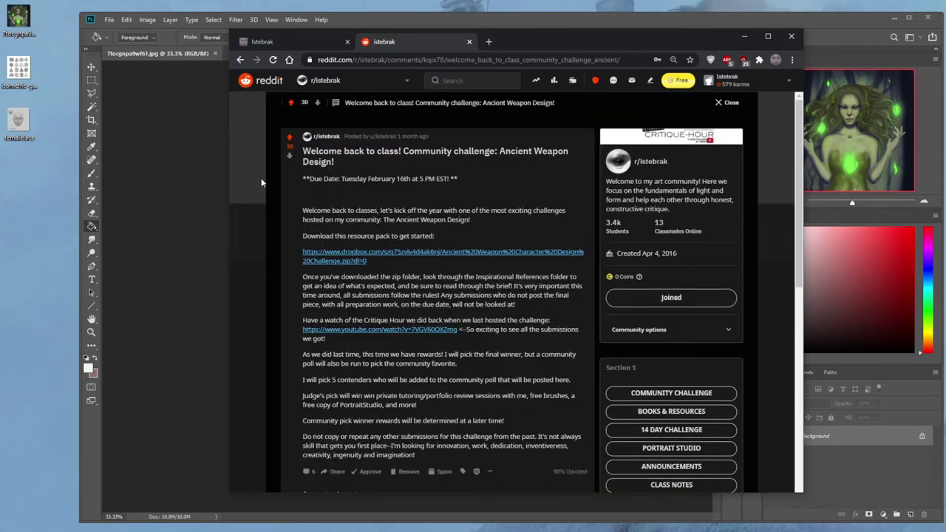
left_click_drag(300, 178, 469, 184)
left_click(909, 531)
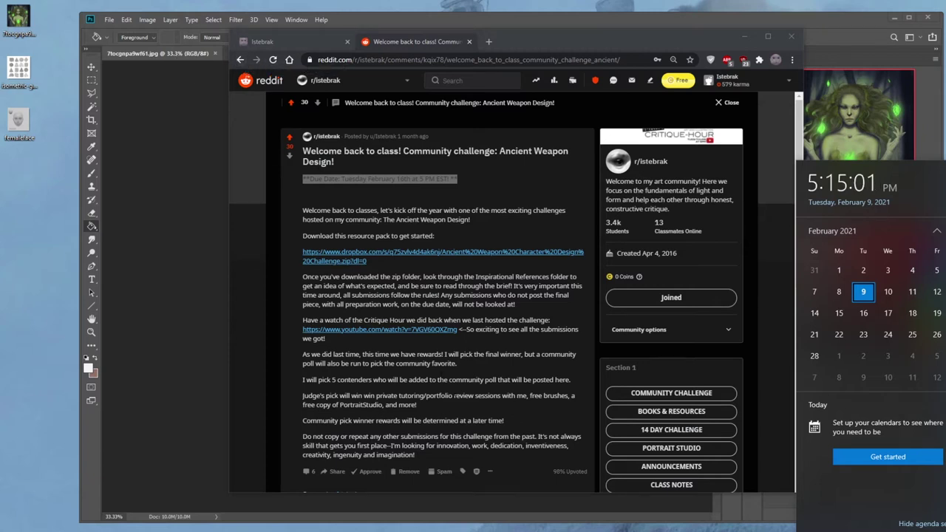
Leave the challenge post and close both the subreddit and the Istebrak website to return to the painting in Photoshop.
left_click(239, 60)
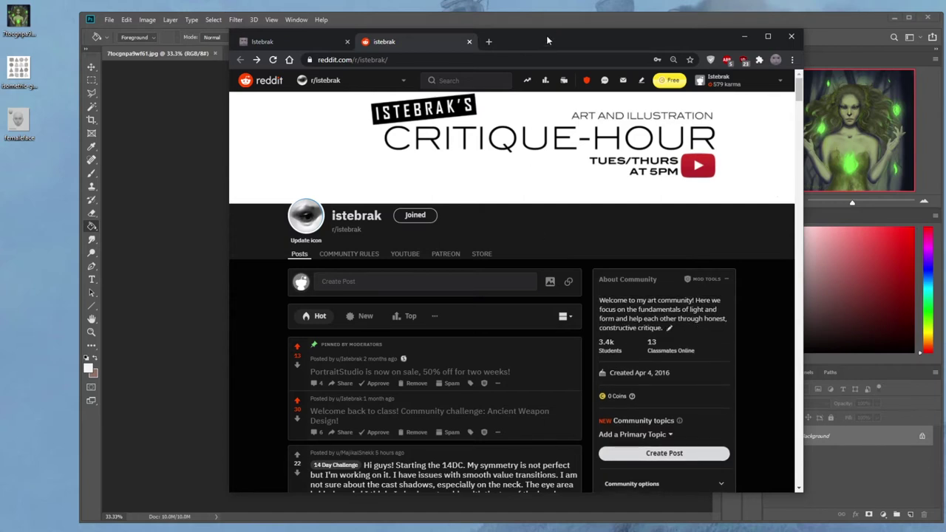
left_click(468, 42)
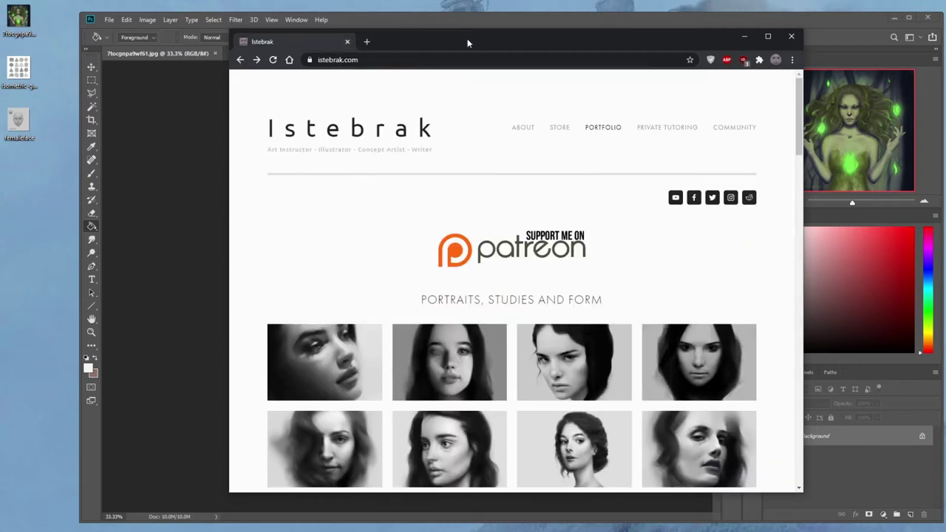
left_click(347, 42)
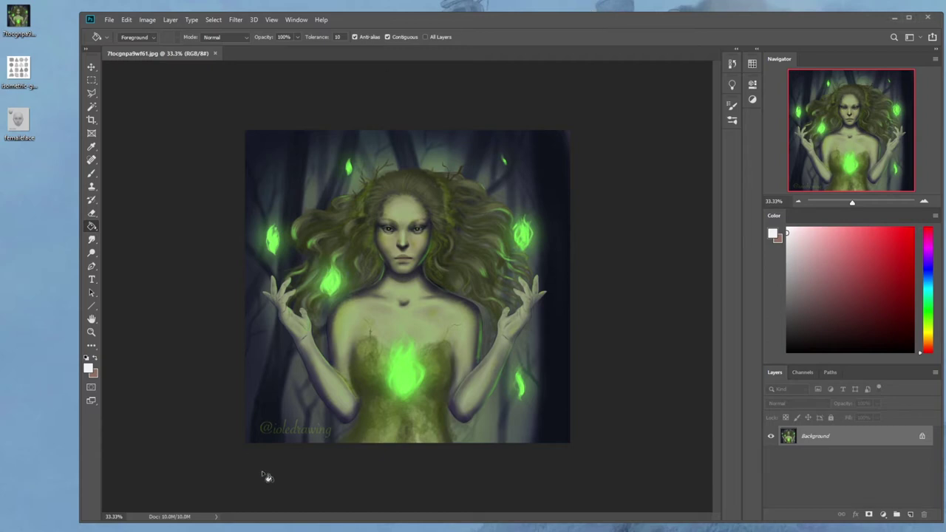
Activate the Brush tool for the forest woman painting.
mouse_move(123, 531)
key("b")
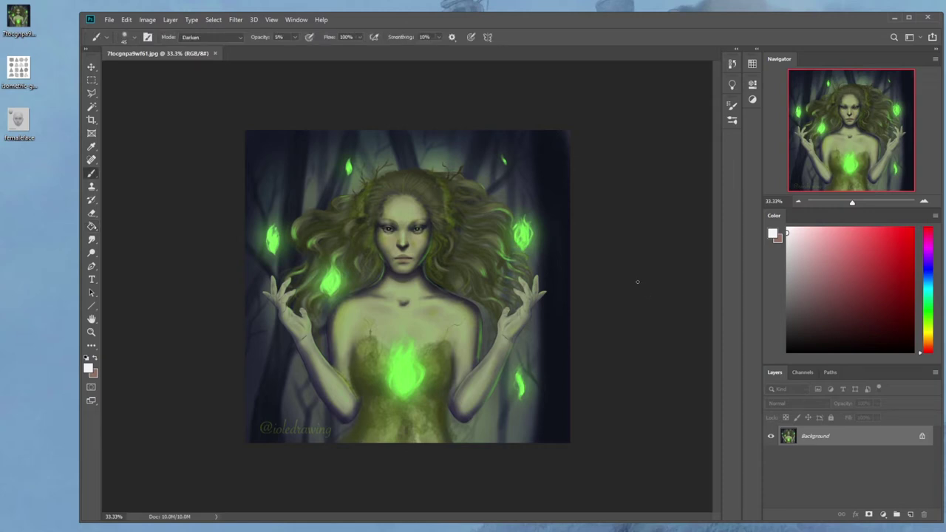
left_click(639, 270)
Switch to PortraitStudio with the female mannequin and maximize its window.
mouse_move(96, 529)
mouse_move(105, 531)
key("alt+Tab")
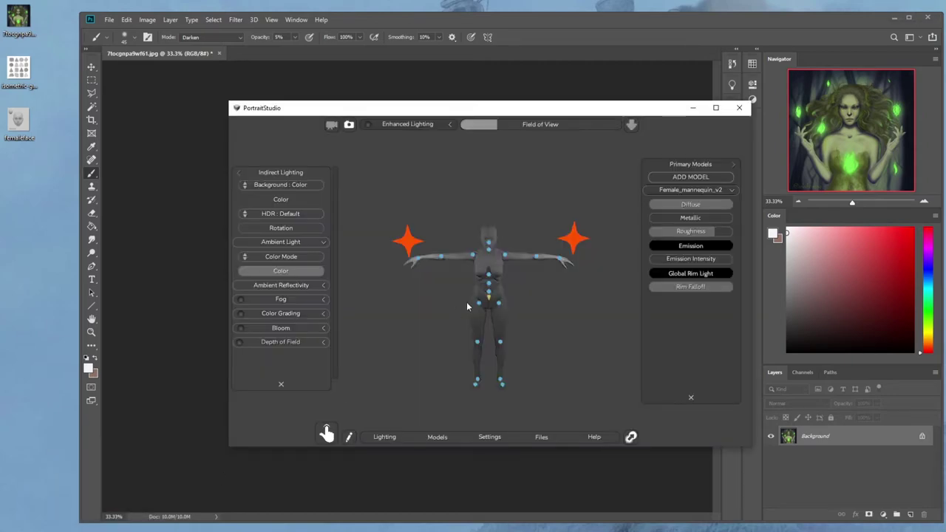
left_click(715, 108)
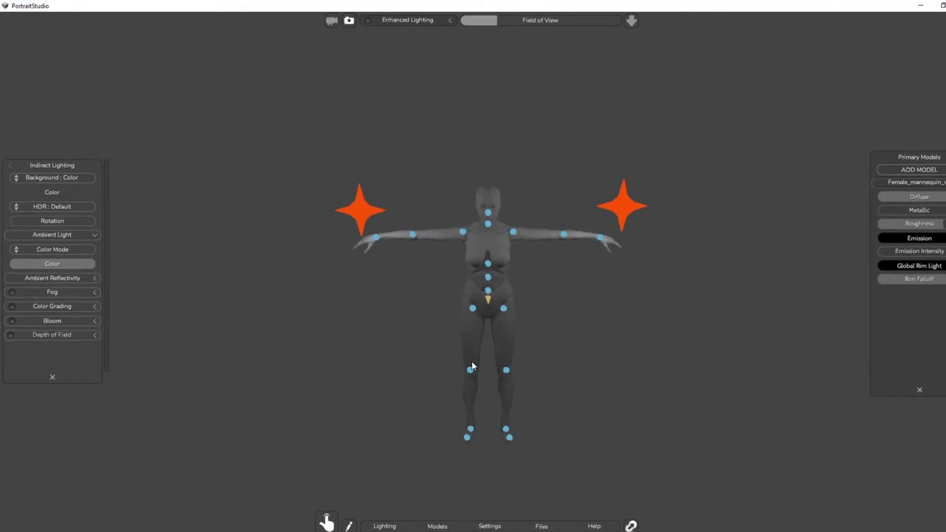
Keep the background in Color mode and set it to the lighter grey #A4A4A4.
left_click(64, 177)
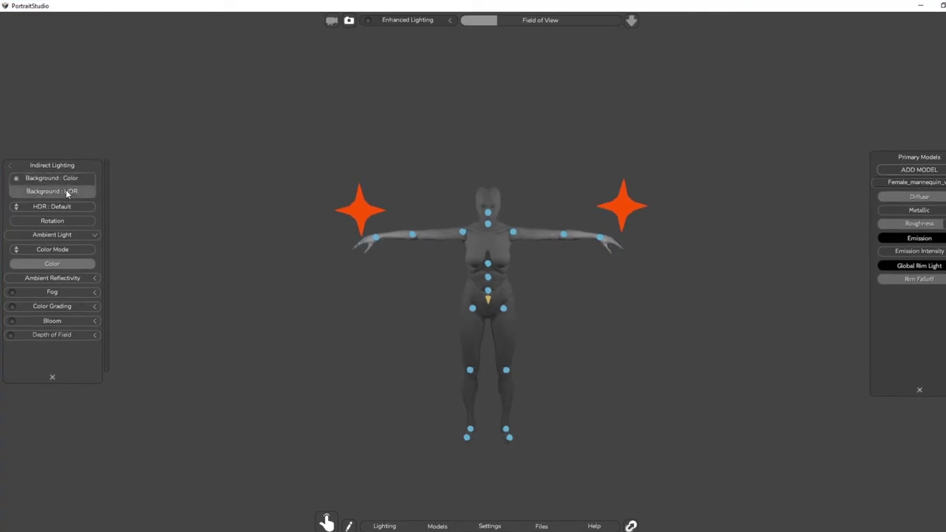
left_click(52, 178)
left_click(58, 193)
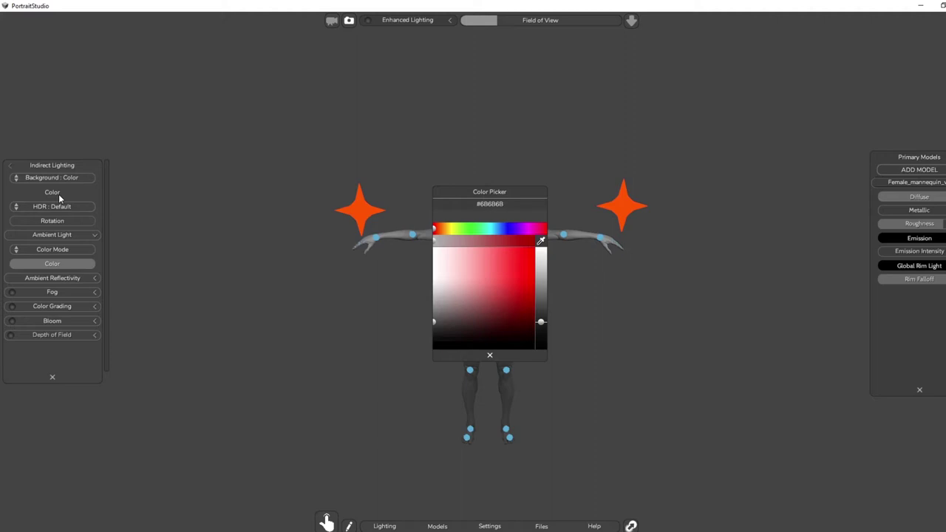
left_click_drag(451, 281, 420, 285)
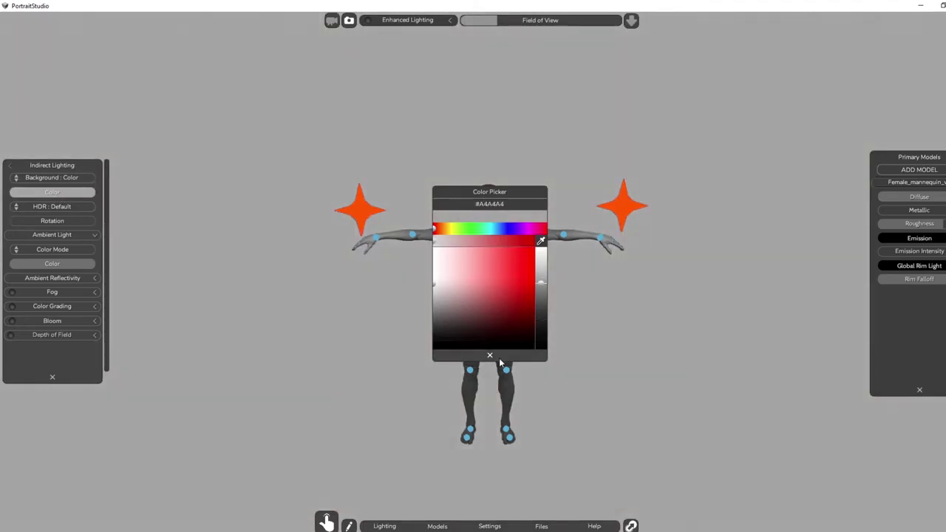
left_click(498, 358)
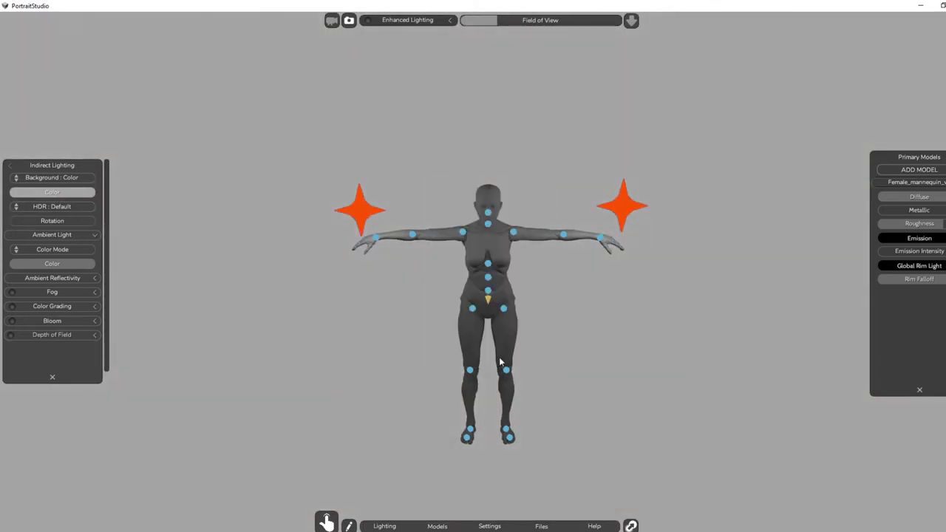
Show the on-screen view controls, select the mannequin's head joint and cycle its gizmo through the transform modes back to rotation.
left_click(326, 521)
left_click_drag(483, 496, 482, 476)
left_click_drag(419, 487, 418, 522)
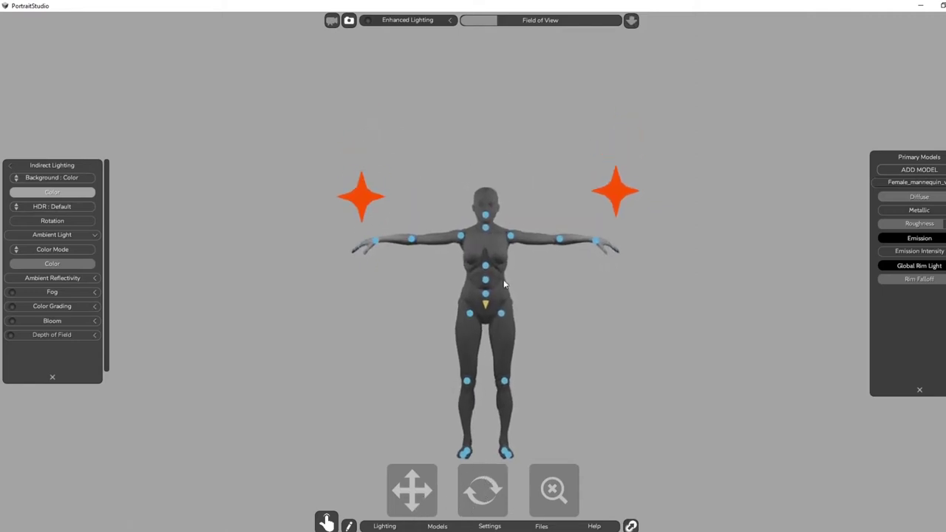
left_click(487, 216)
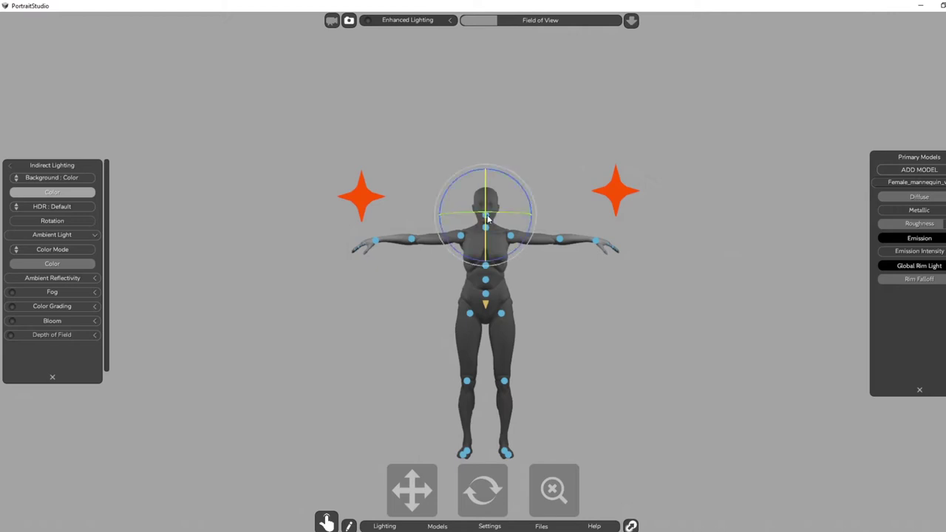
left_click(487, 216)
left_click(487, 216)
left_click(487, 216)
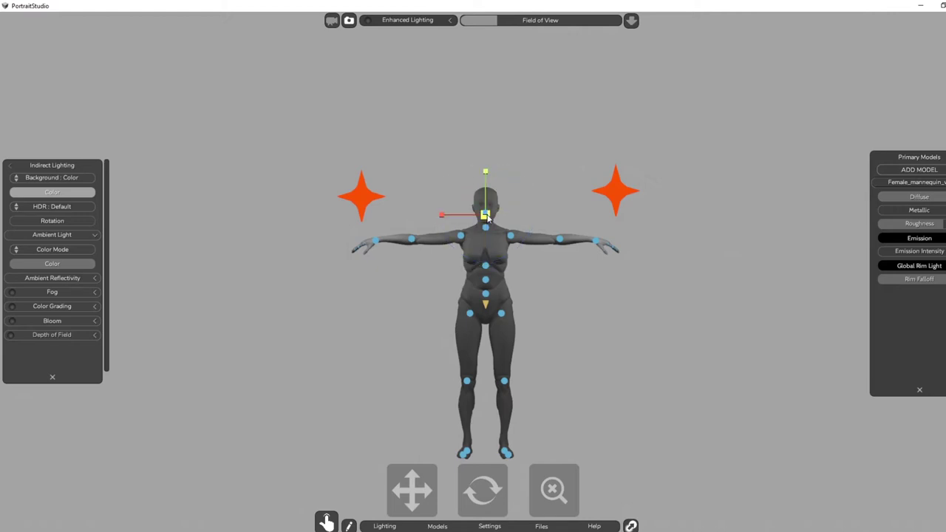
left_click(487, 215)
left_click(488, 216)
left_click(488, 216)
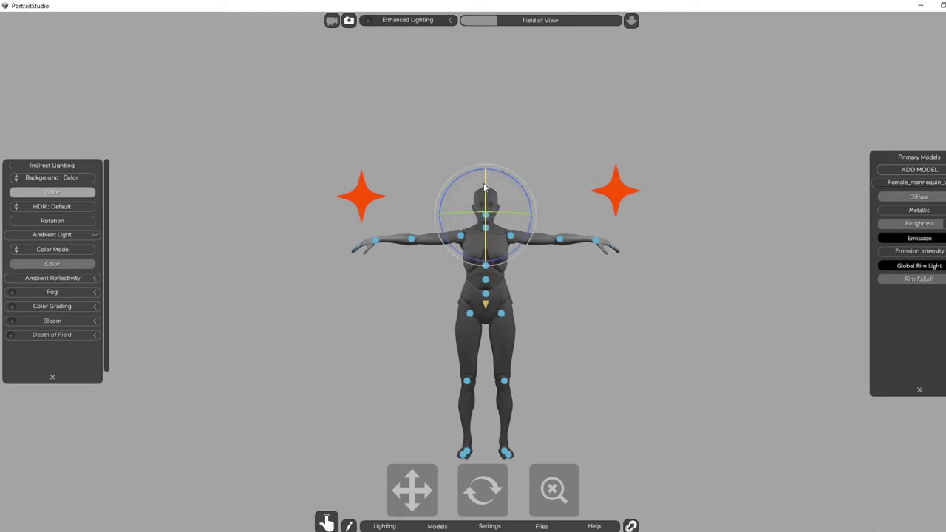
Tilt the mannequin's head up and down at the head joint, then deselect the joint.
left_click_drag(487, 183, 487, 196)
left_click_drag(487, 211, 487, 195)
left_click(910, 198)
left_click(496, 358)
left_click_drag(485, 189, 488, 208)
left_click(564, 287)
Lower the mannequin's right arm to its side from the shoulder and check the pose against the painting in Photoshop.
left_click(461, 238)
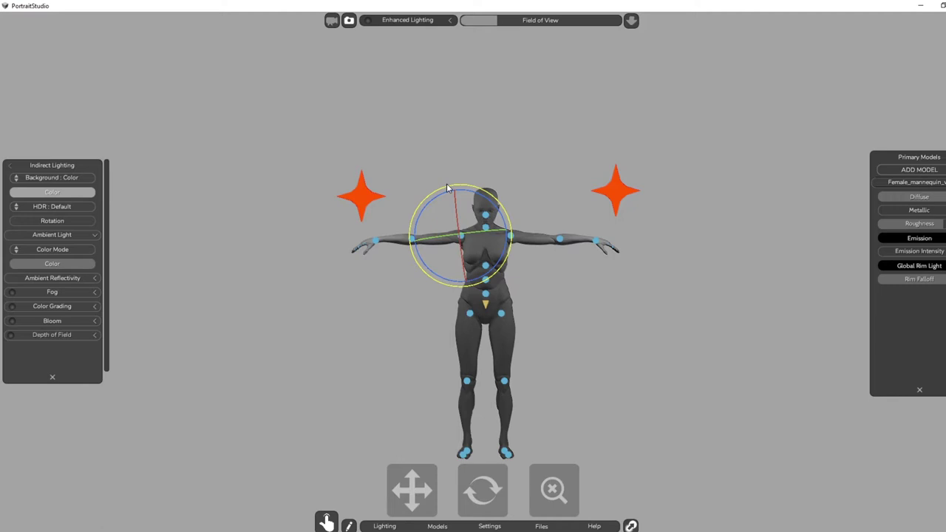
left_click_drag(447, 188, 418, 221)
key("alt+Tab")
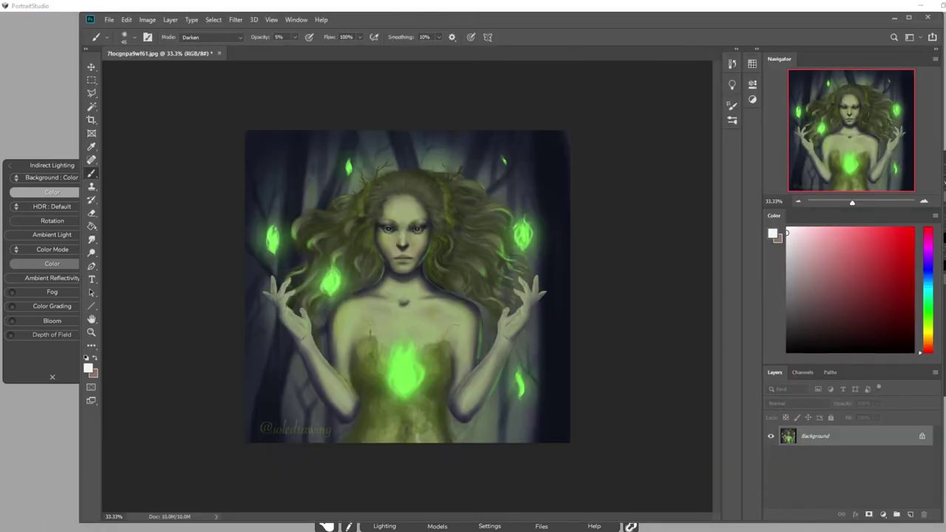
key("alt+Tab")
Swing the mannequin's lowered right arm at the shoulder from a side view.
left_click_drag(484, 490, 538, 490)
left_click(441, 283)
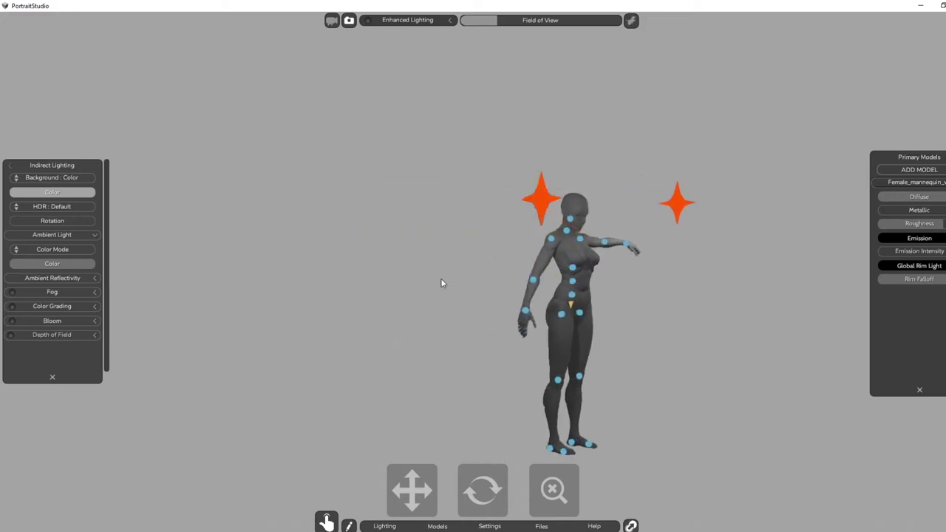
left_click(552, 240)
left_click_drag(566, 227, 540, 219)
left_click(396, 402)
Bend the mannequin's right elbow to raise the forearm and rotate the wrist so the hand points upward.
left_click(532, 281)
left_click_drag(540, 269, 504, 242)
left_click_drag(488, 495, 428, 492)
left_click(352, 354)
left_click(403, 255)
left_click_drag(385, 263, 376, 225)
left_click(429, 460)
Rotate the mannequin's right shoulder to bring the bent arm close to the torso, checking it from the side and front.
left_click(453, 236)
left_click_drag(457, 243, 444, 286)
left_click_drag(493, 485, 559, 491)
mouse_move(563, 226)
left_mouse_down()
mouse_move(568, 220)
mouse_move(593, 277)
mouse_move(613, 258)
mouse_move(543, 211)
mouse_move(573, 224)
left_mouse_up()
left_click_drag(482, 508, 416, 500)
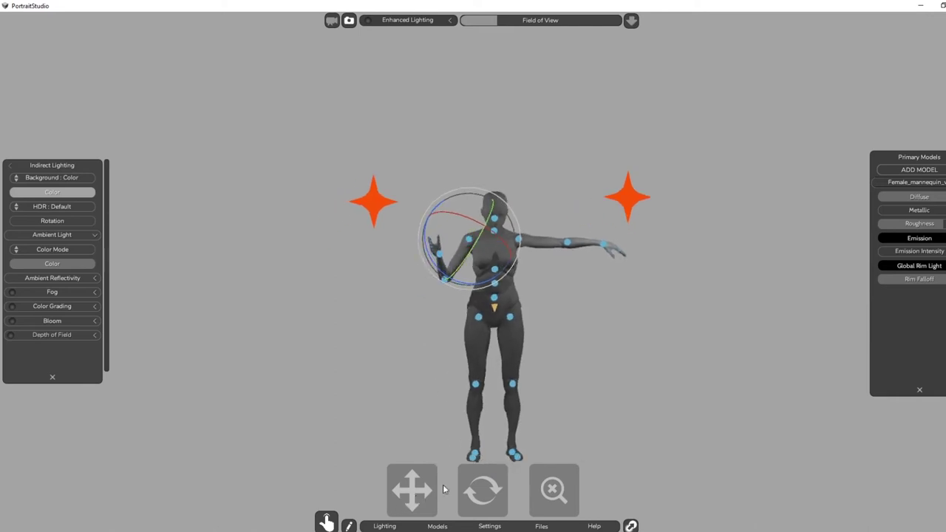
left_click_drag(458, 213, 411, 244)
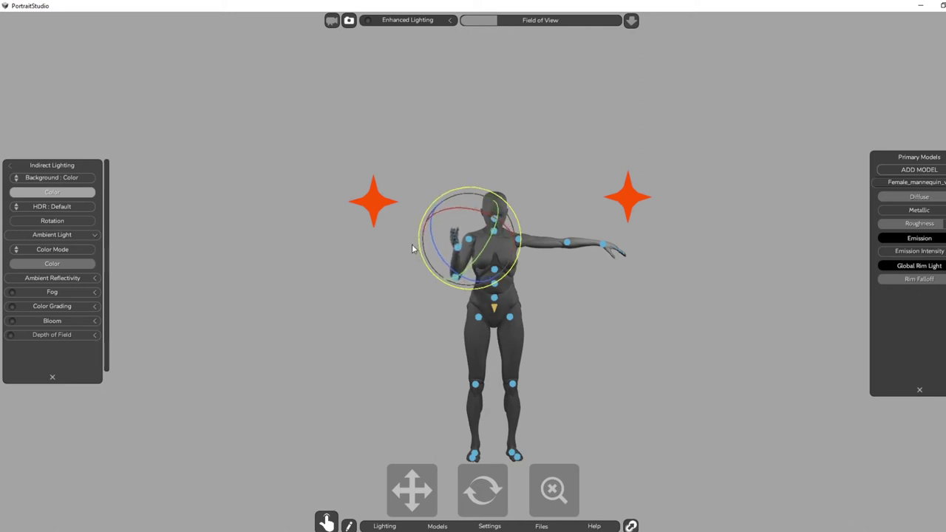
key("w")
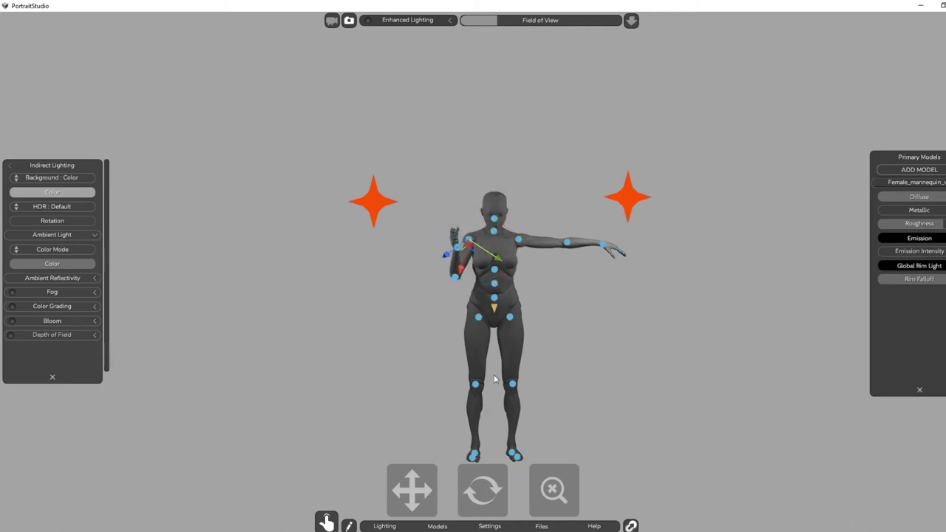
left_click_drag(495, 498, 543, 507)
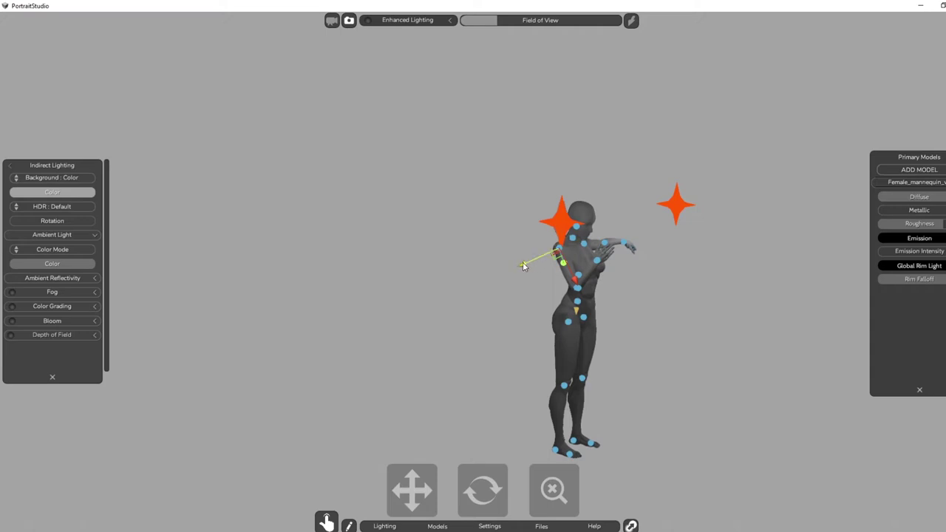
left_click_drag(483, 490, 417, 493)
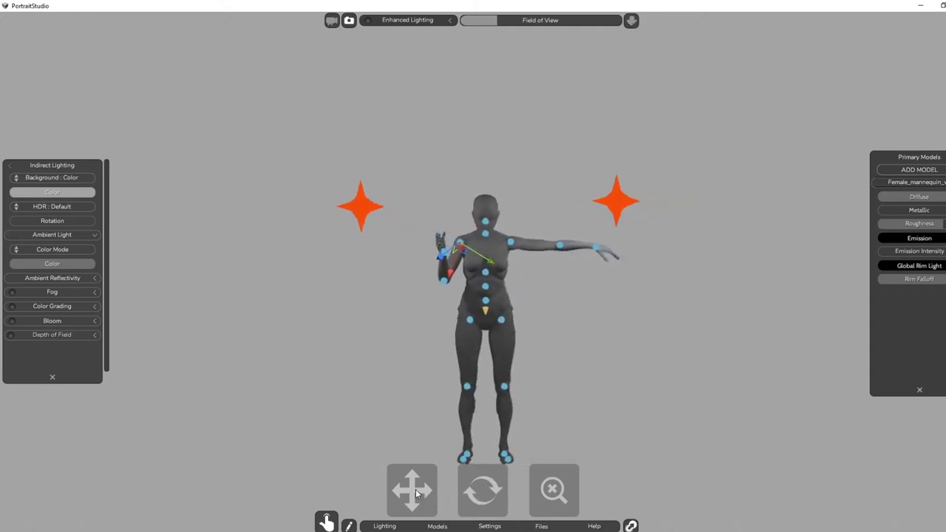
left_click(424, 239)
Rotate the mannequin's right wrist so the raised hand tilts outward.
left_click(444, 251)
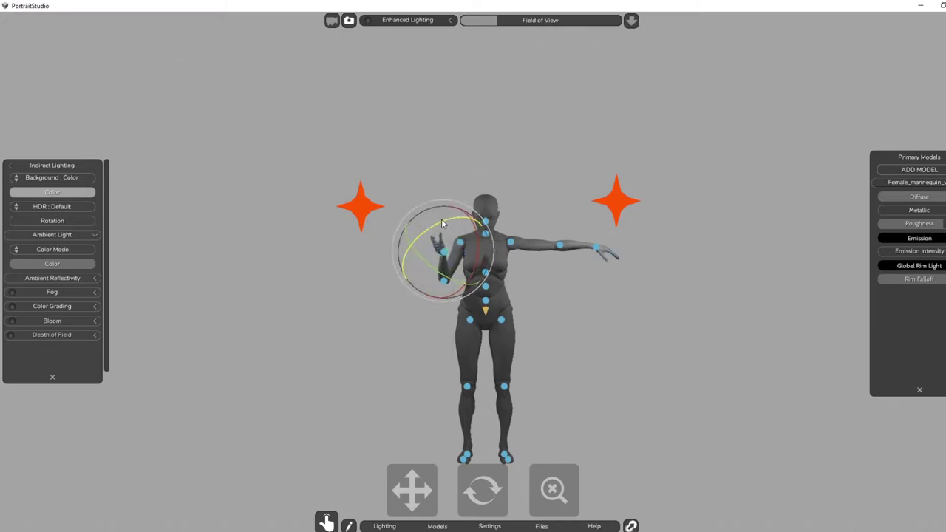
left_click_drag(440, 220, 474, 238)
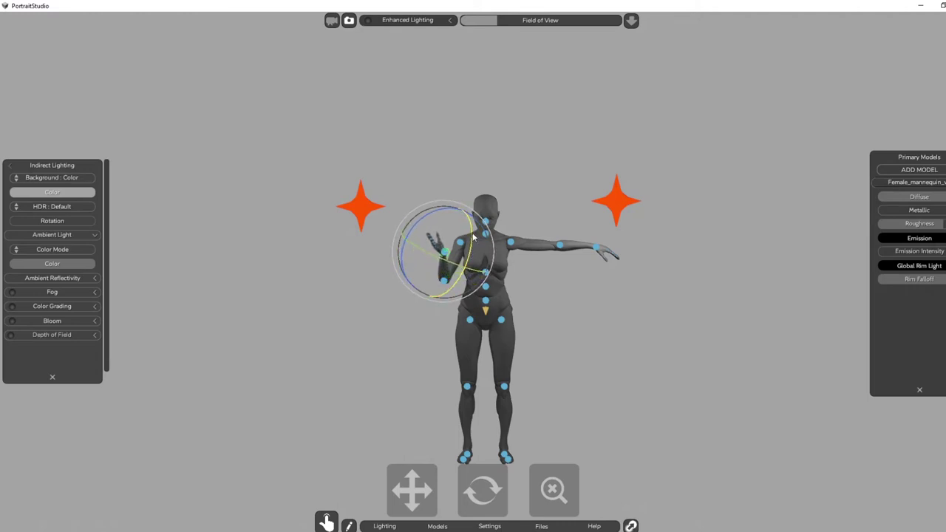
left_click(602, 304)
Scale the mannequin's upper body down slightly from the spine joint below the chest.
left_click_drag(487, 490, 484, 479)
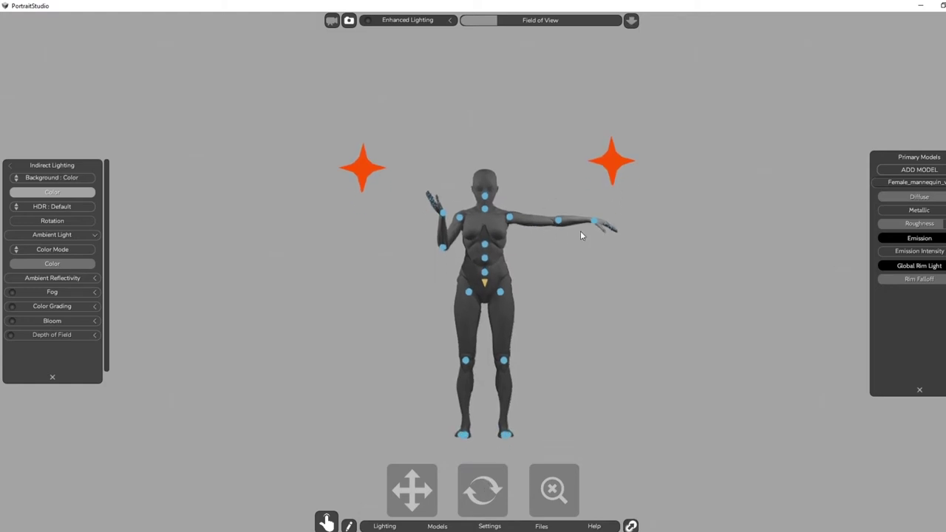
left_click(484, 243)
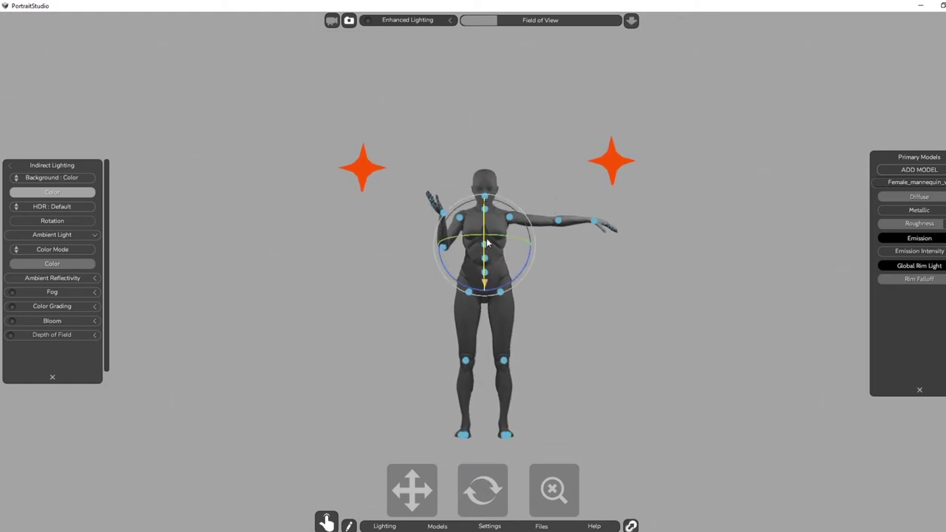
left_click(484, 243)
left_click_drag(447, 250, 487, 246)
key("r")
left_click_drag(486, 209, 487, 214)
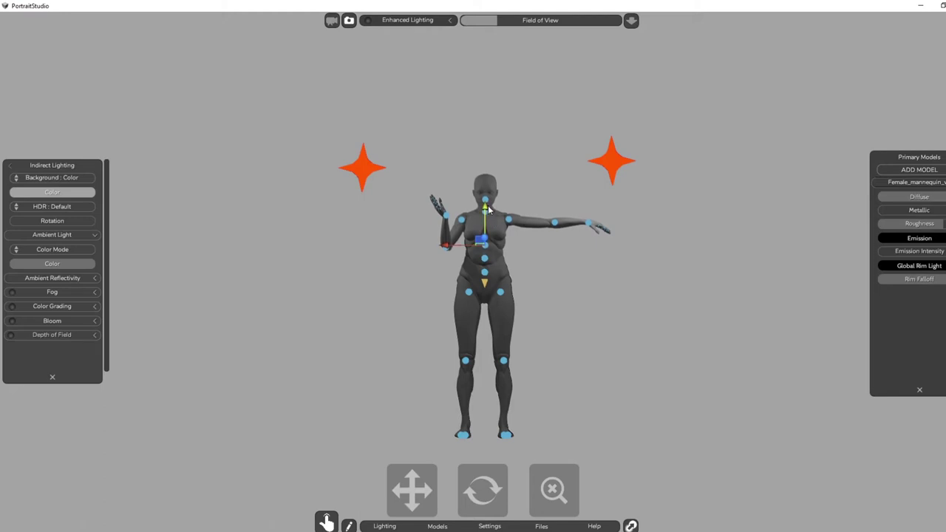
Switch to the scale gizmo at the lower torso and enlarge the whole mannequin slightly from the pelvis.
left_click(485, 273)
key("e")
left_click(485, 274)
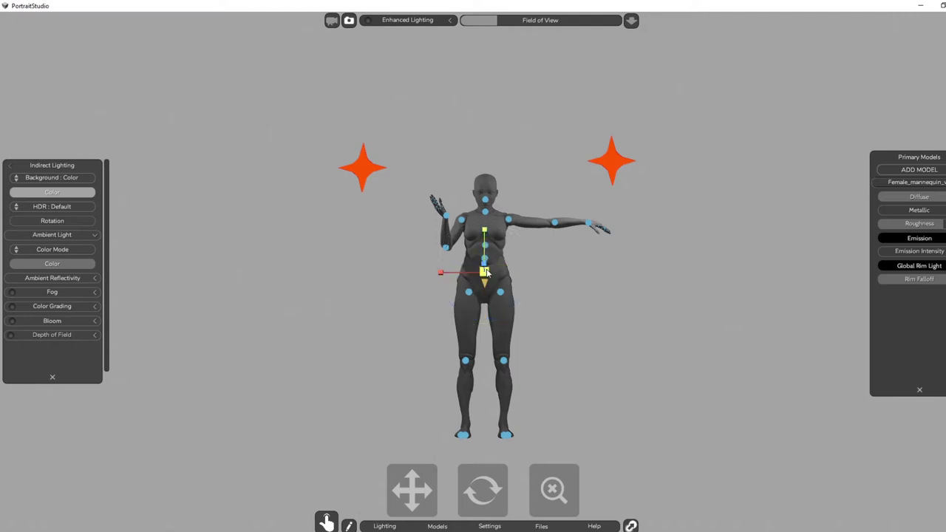
left_click_drag(487, 274, 486, 285)
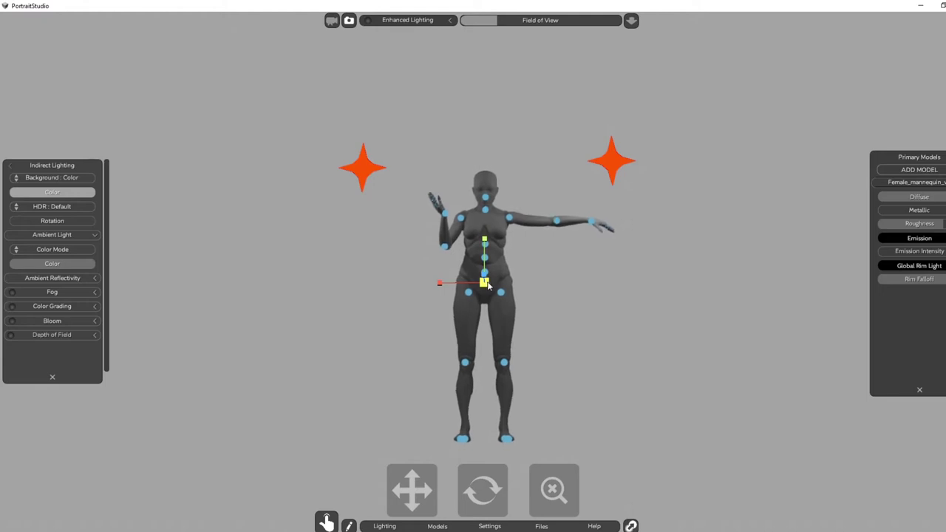
Fine-tune the mannequin's upper-body scale at the mid-spine joint, then enlarge the head slightly and raise it a little.
left_click(484, 257)
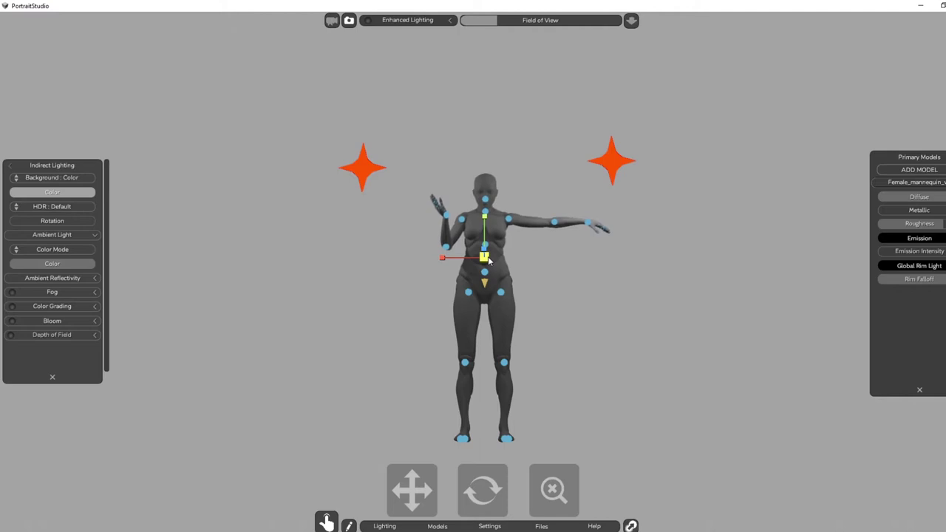
left_click(485, 199)
left_click_drag(484, 199, 482, 202)
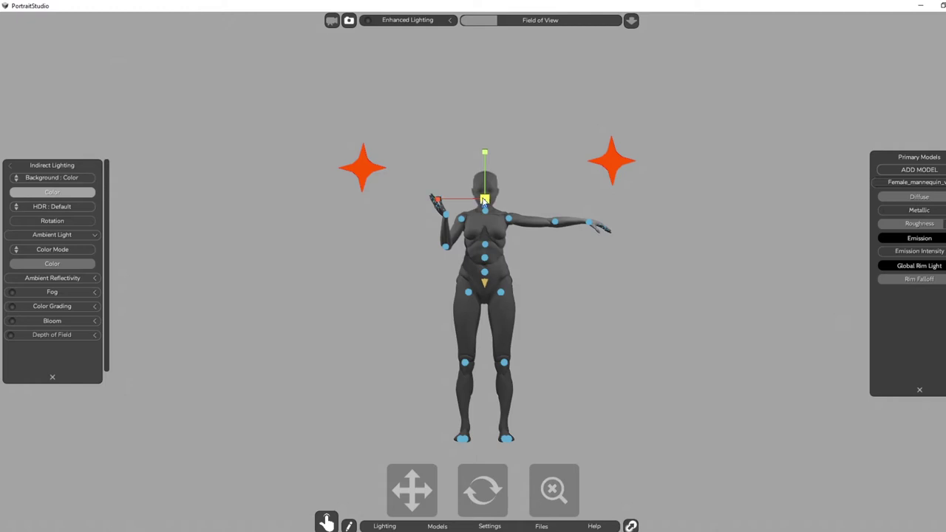
left_click_drag(486, 162, 484, 159)
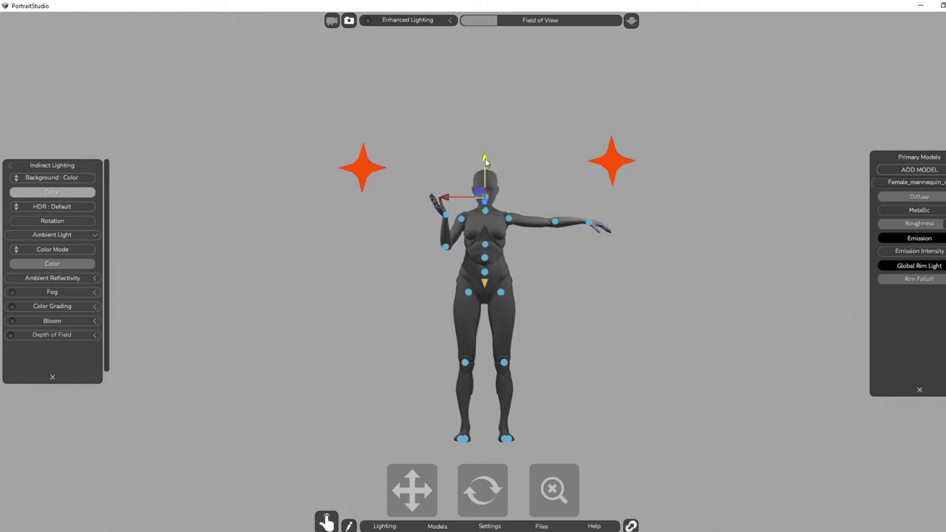
Rotate both thighs inward at the hips so the lower legs overlap, and swing the left thigh slightly on its front-to-back axis.
left_click(468, 293)
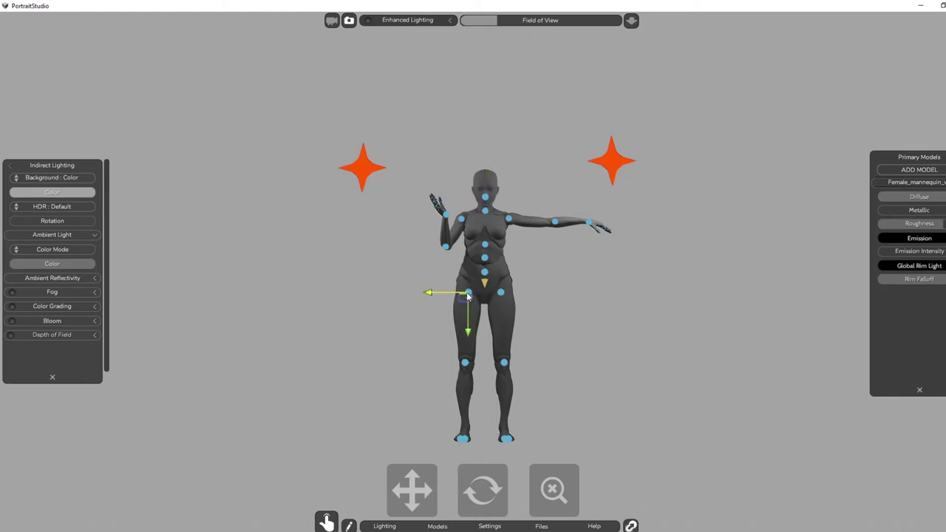
key("e")
left_click_drag(430, 258, 425, 271)
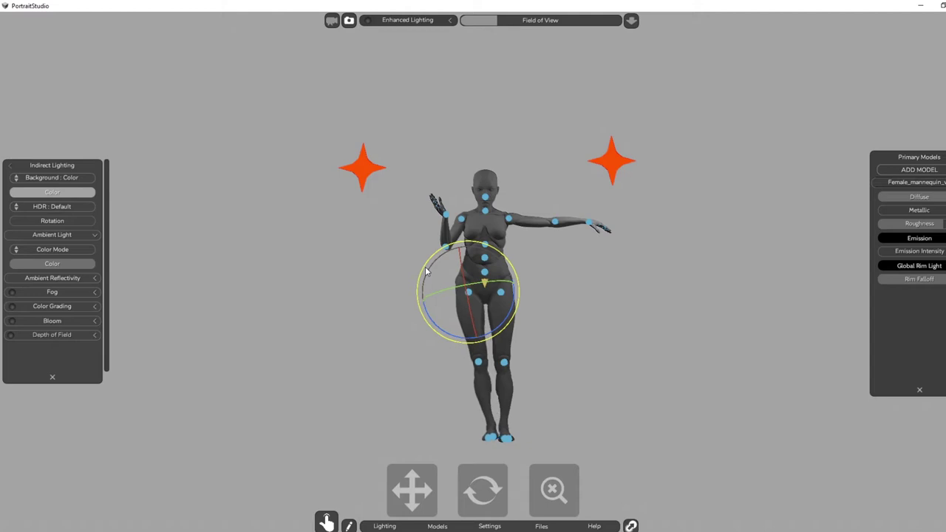
left_click(501, 292)
left_click_drag(551, 308, 549, 314)
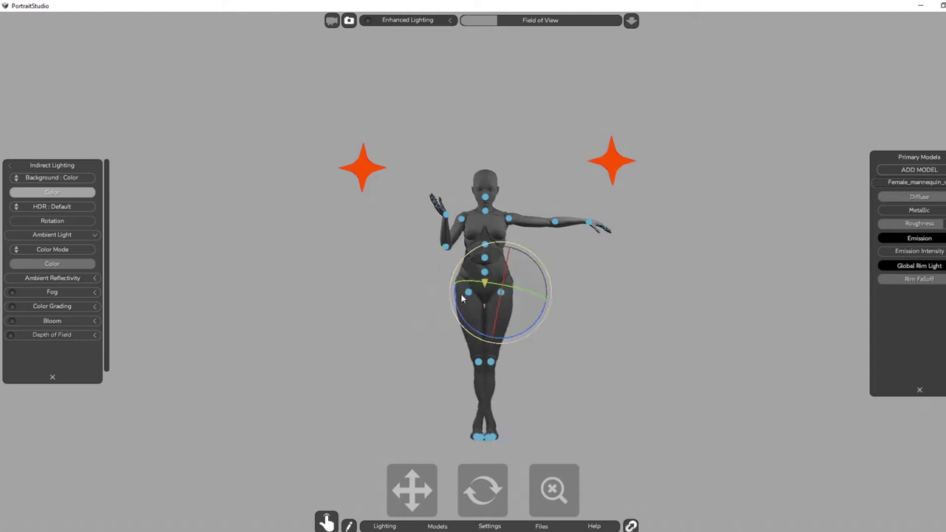
left_click_drag(497, 310, 500, 304)
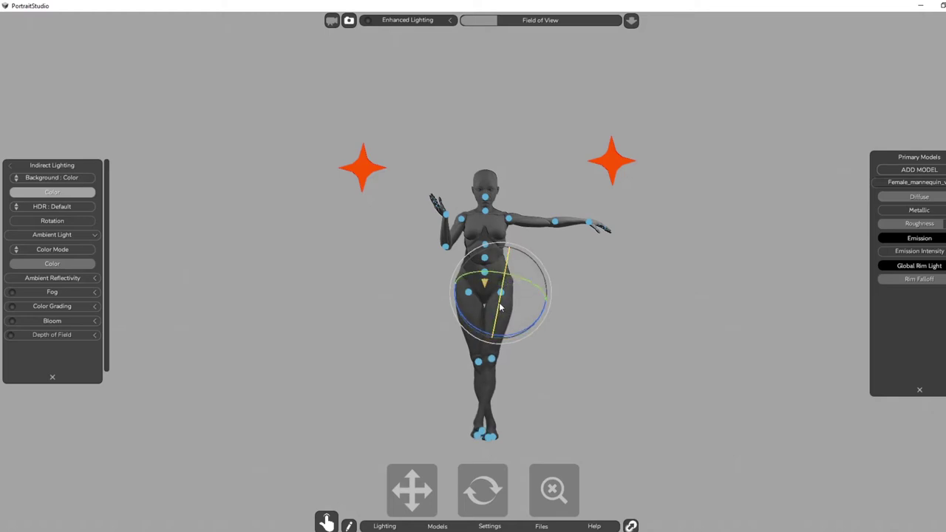
left_click(542, 371)
Rotate the left and right knees slightly to adjust the bend of the lower legs.
left_click(486, 362)
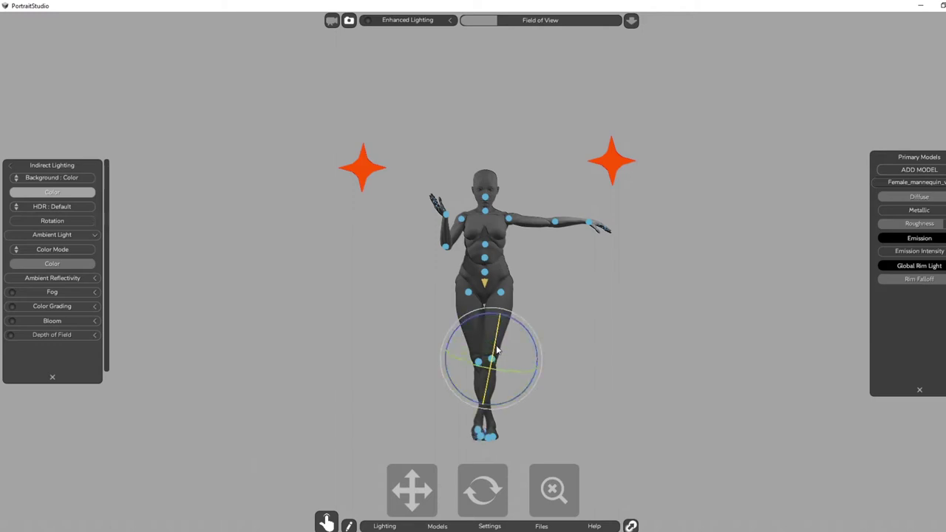
left_click(572, 311)
left_click(477, 362)
left_click_drag(469, 339, 483, 363)
Rotate the lowest spine joint slightly from a side view to adjust the lean of the torso.
left_click_drag(488, 494, 539, 495)
left_click(713, 254)
left_click(569, 280)
left_click_drag(602, 277, 607, 280)
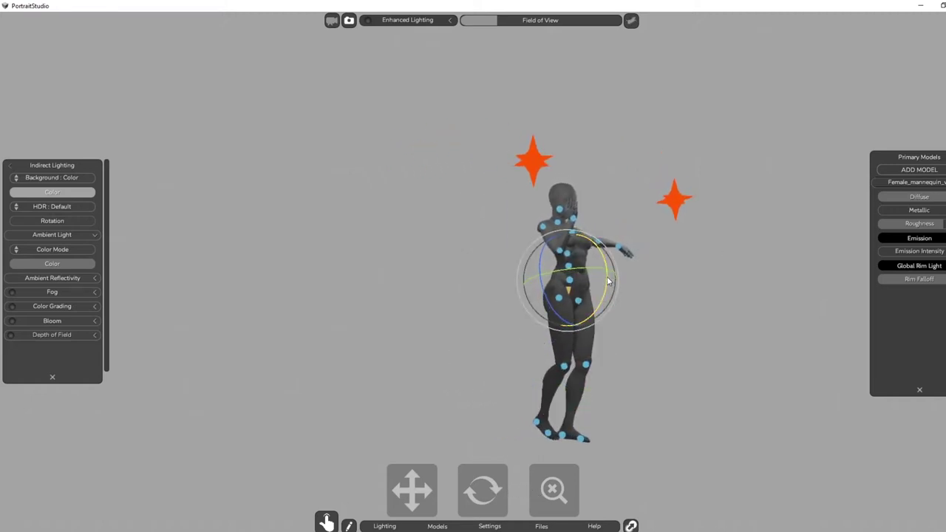
left_click(577, 308)
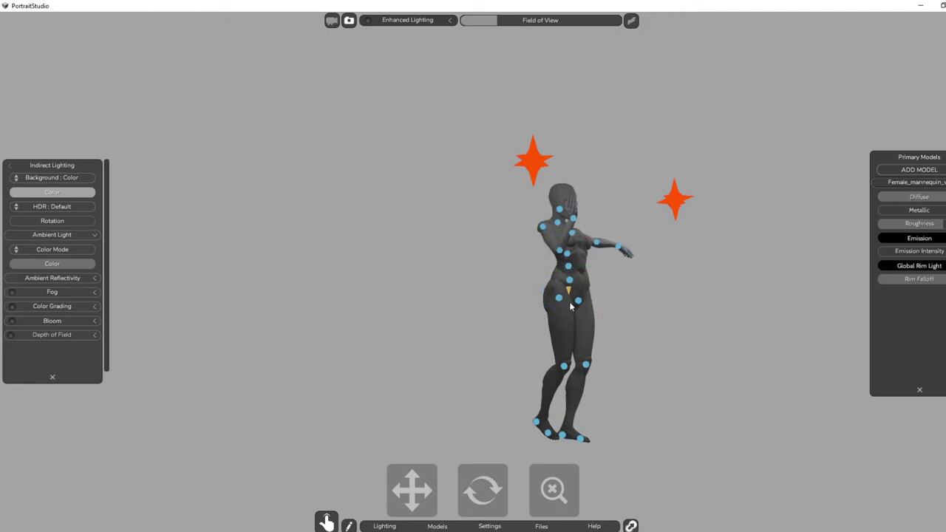
Swing the left thigh forward at the hip and rotate the left ankle so the toes point down.
left_click(578, 301)
left_click_drag(605, 314, 601, 381)
left_click(576, 439)
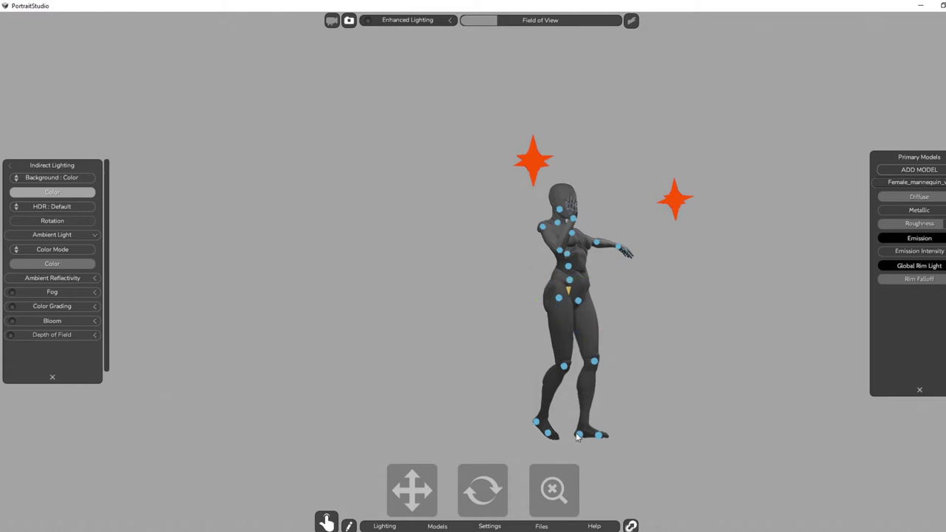
left_click(580, 437)
left_click_drag(617, 415, 618, 455)
Rotate the right ankle so the toes point down and adjust the right thigh's rotation at the hip.
left_click(569, 359)
left_click(564, 366)
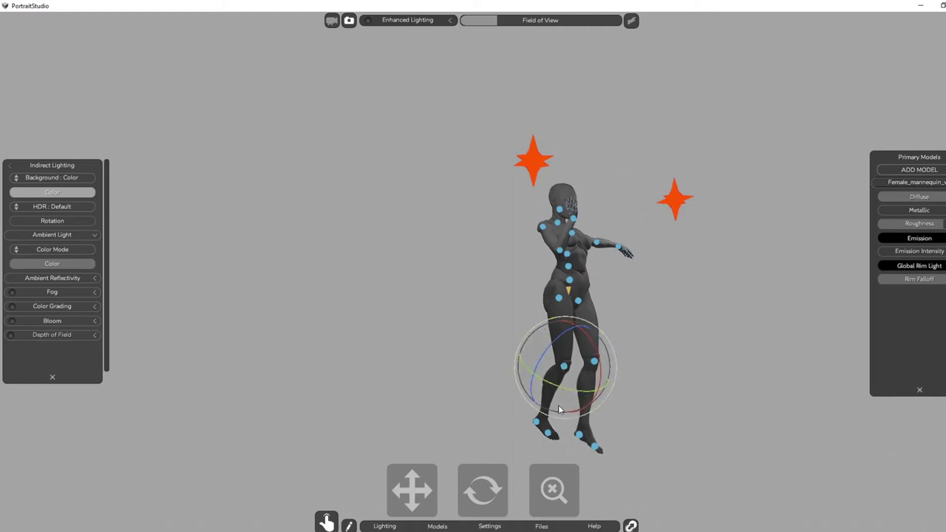
left_click(536, 422)
left_click_drag(565, 412, 568, 432)
left_click(558, 298)
left_click_drag(530, 280, 528, 286)
Rotate the right hip from the front view so the right lower leg sits closely behind the left one.
left_click_drag(495, 496, 444, 506)
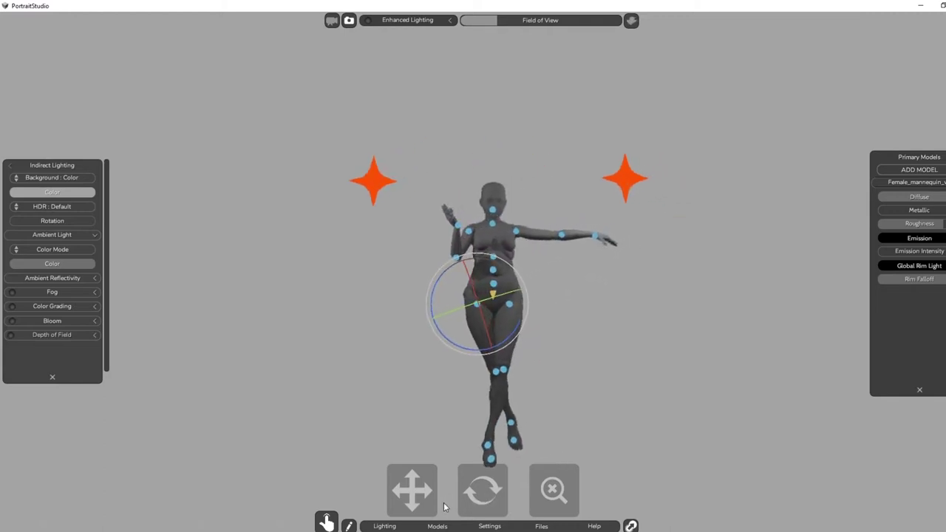
left_click(514, 264)
left_click(514, 269)
left_click_drag(515, 271, 519, 272)
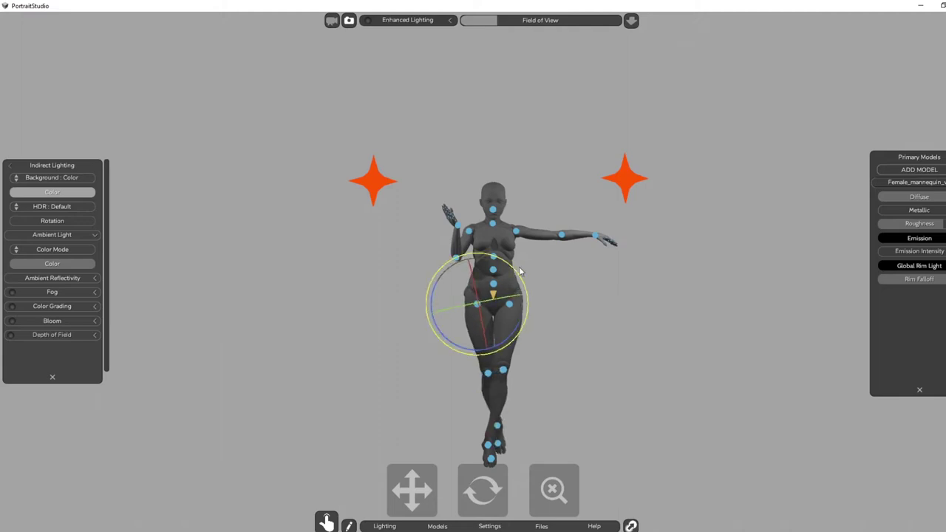
left_click(561, 291)
Turn the mannequin's body slightly around its vertical axis at the lowest spine joint, the pelvis and the mid-spine joint.
left_click(494, 292)
left_click_drag(525, 274, 525, 279)
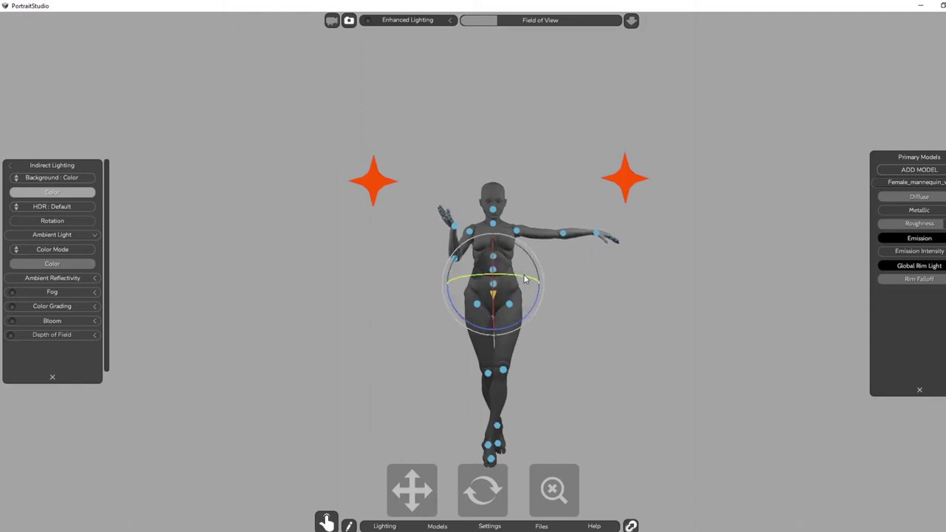
left_click(593, 263)
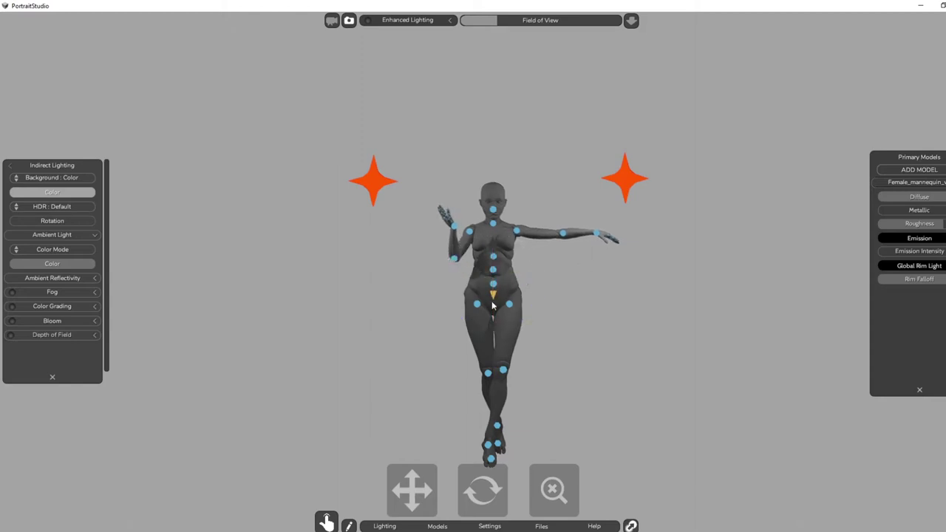
left_click(493, 292)
left_click_drag(507, 294, 513, 265)
left_click(480, 262)
left_click(492, 269)
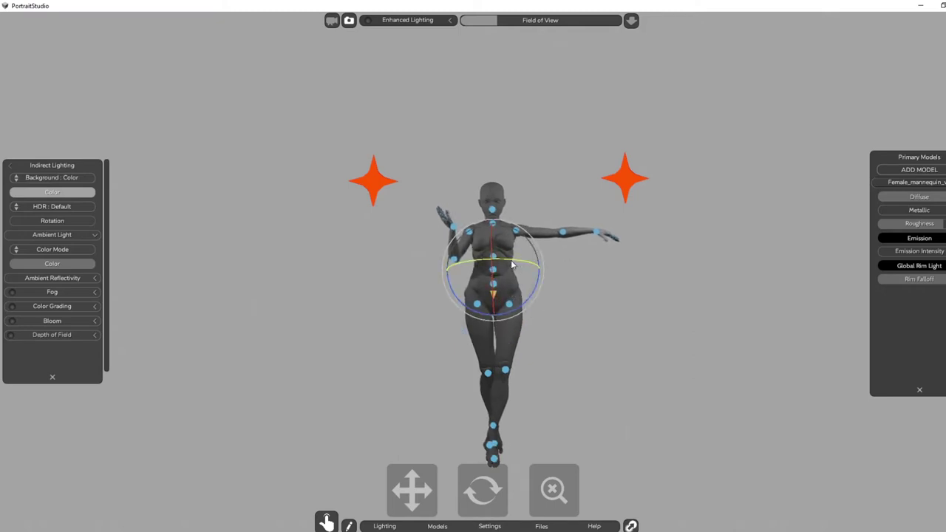
left_click(597, 281)
Shift the right shoulder joint slightly outward and refine its placement, checking it from the side and front.
left_click(469, 232)
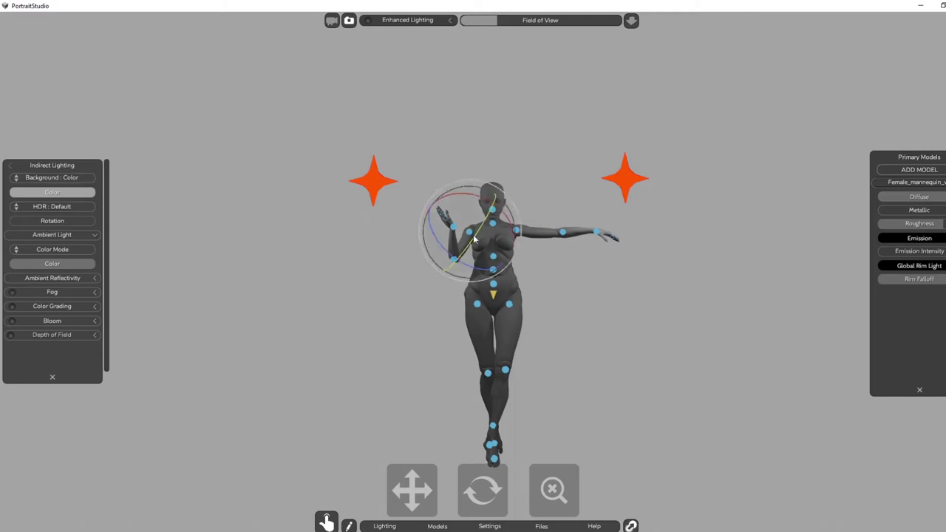
key("r")
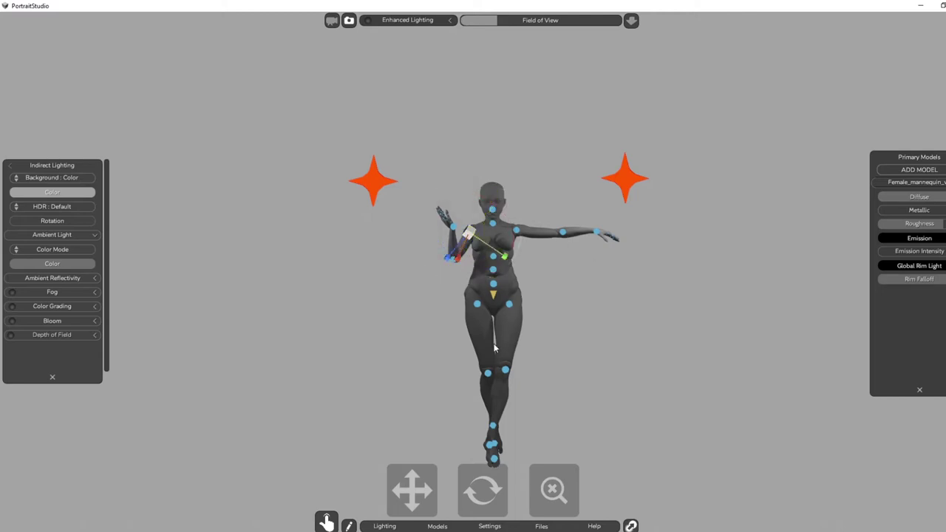
left_click_drag(500, 258, 498, 255)
left_click_drag(484, 494, 527, 501)
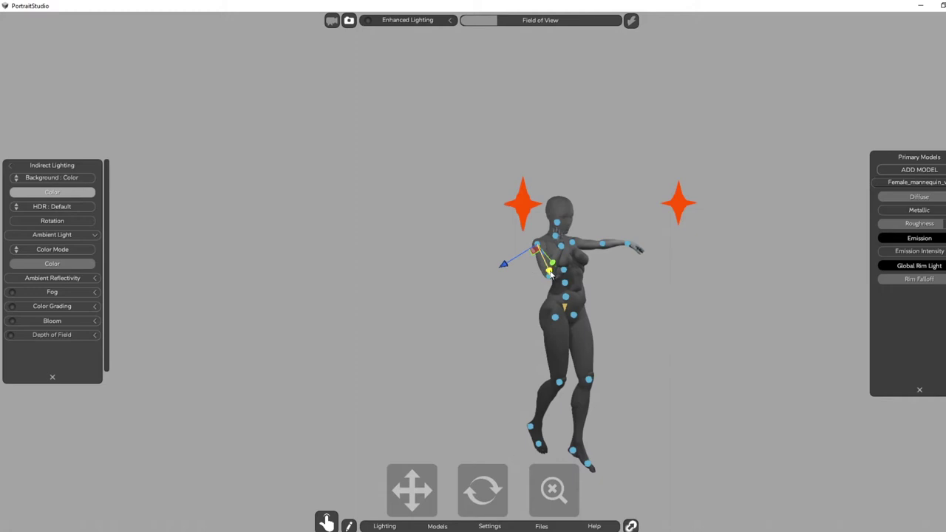
left_click_drag(500, 501, 456, 500)
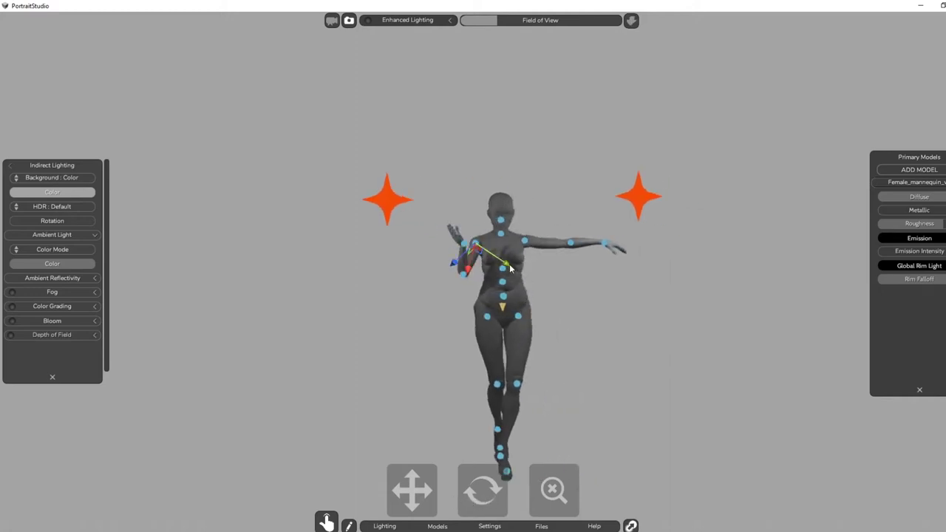
left_click_drag(505, 266, 455, 267)
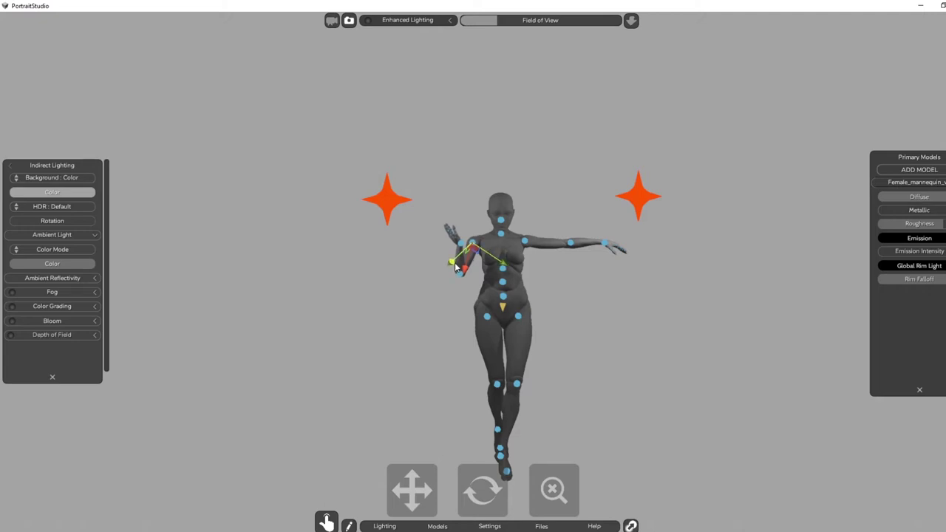
left_click_drag(501, 261, 454, 266)
left_click(607, 347)
mouse_move(489, 493)
left_mouse_down()
mouse_move(470, 486)
mouse_move(490, 479)
left_mouse_up()
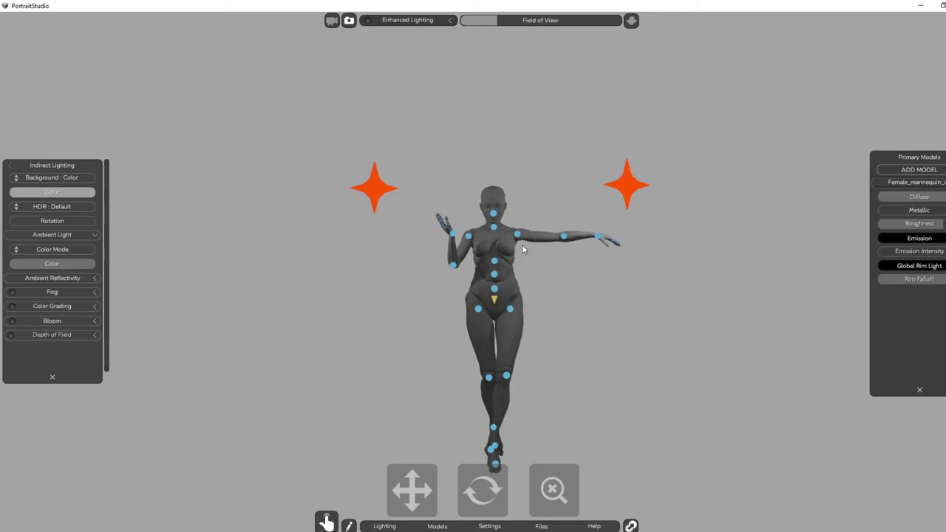
Rotate the right shoulder so the bent arm and its raised hand sit lower beside the torso.
left_click(468, 237)
key("e")
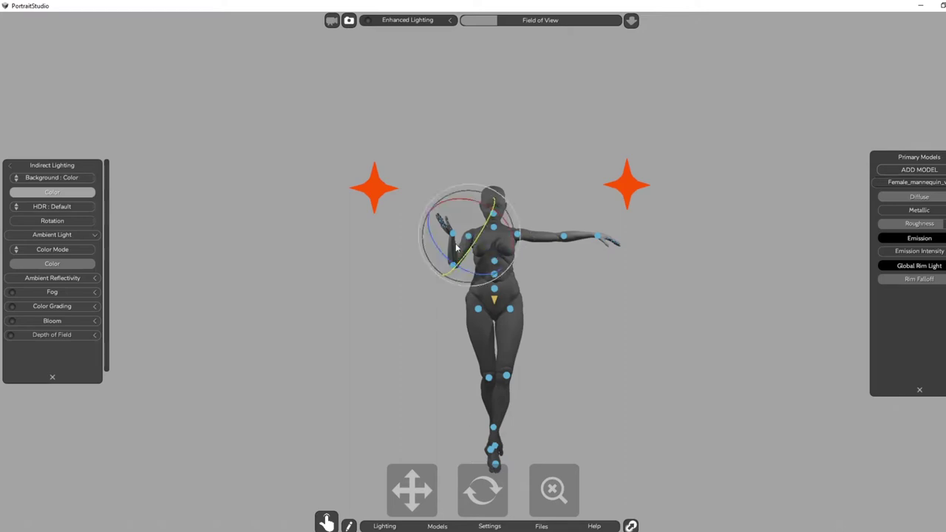
left_click_drag(445, 255, 484, 237)
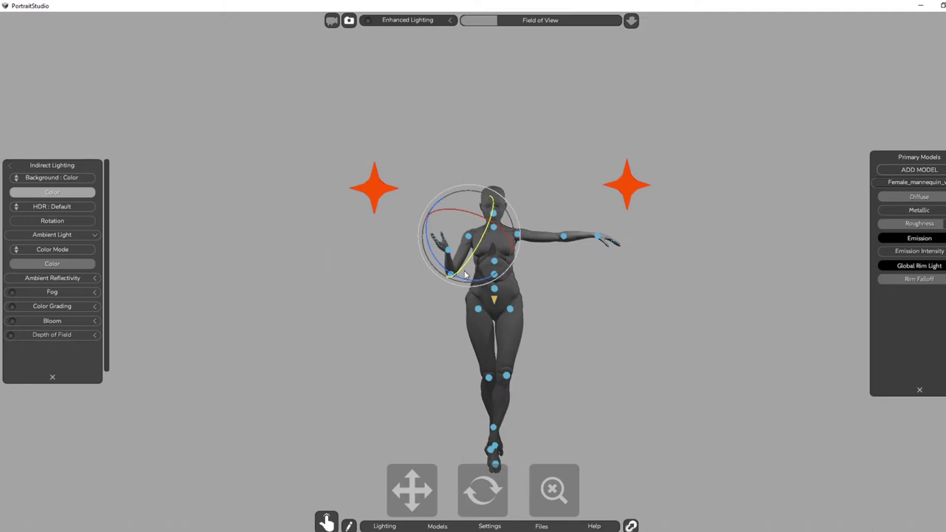
left_click(594, 297)
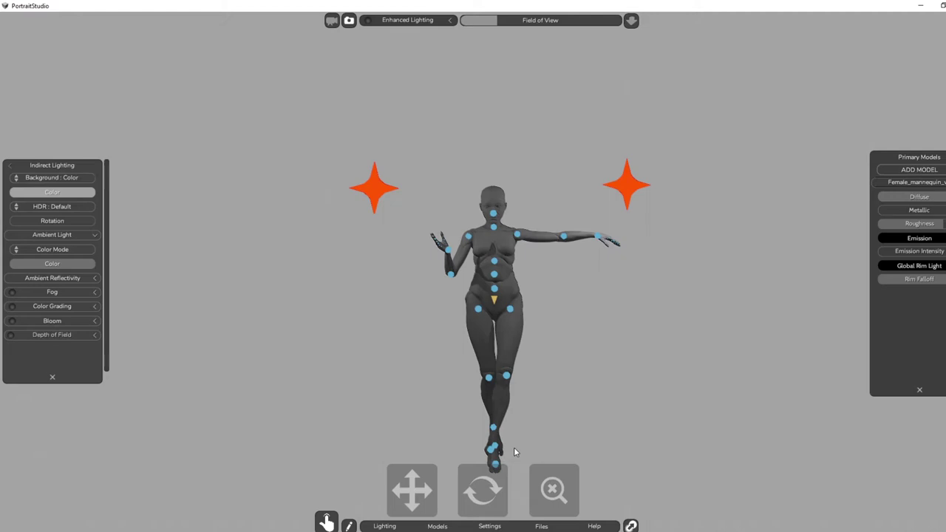
Tilt the whole mannequin slightly sideways from the pelvis, moving the head toward the outstretched arm and the feet away from it.
left_click(502, 297)
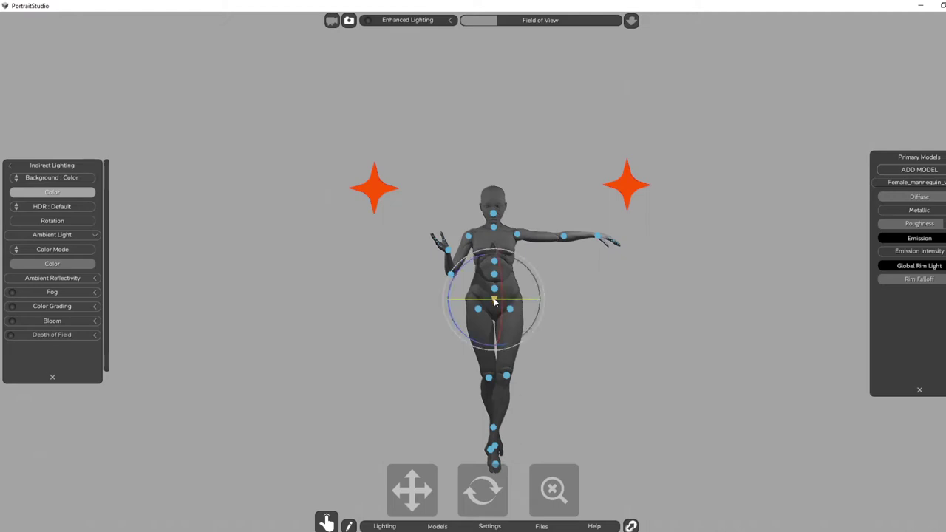
left_click_drag(542, 275, 543, 275)
left_click(594, 298)
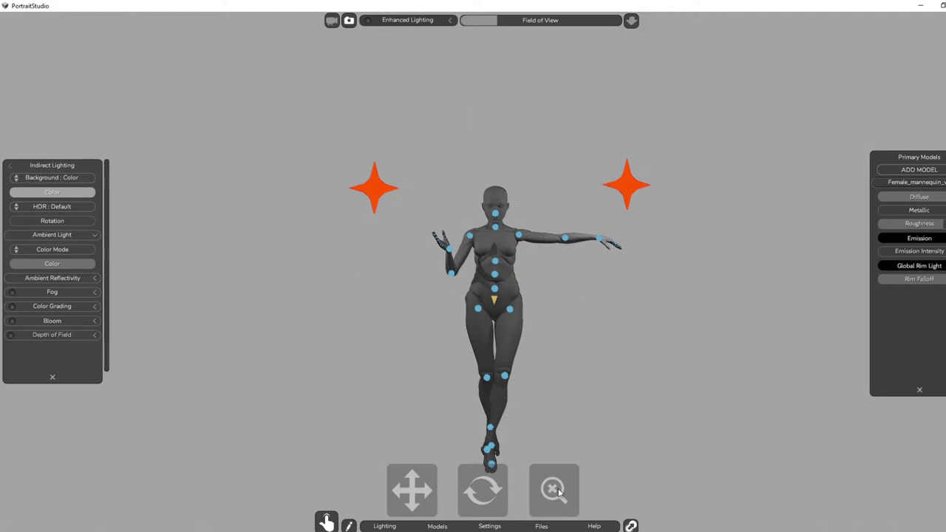
Zoom in on the mannequin and pitch its head slightly at the head joint.
left_click_drag(561, 493, 565, 490)
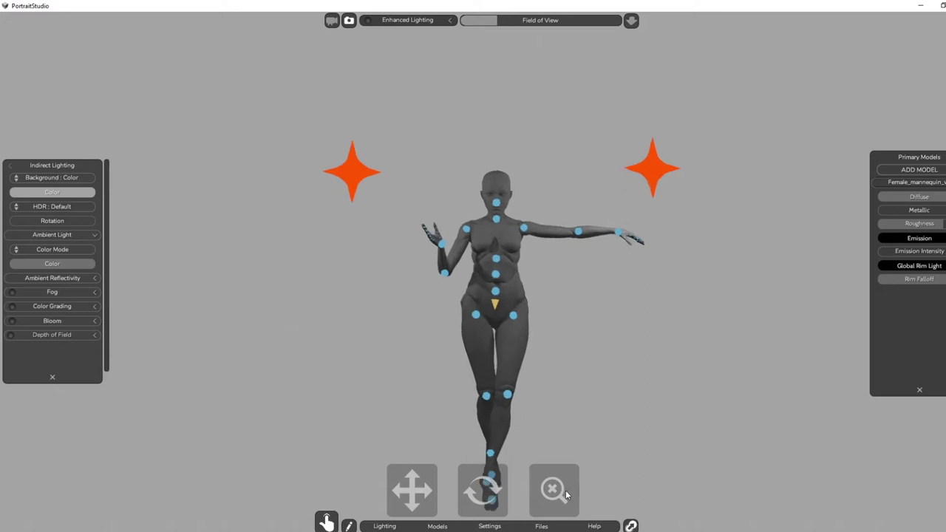
left_click(497, 194)
left_click_drag(497, 193, 494, 196)
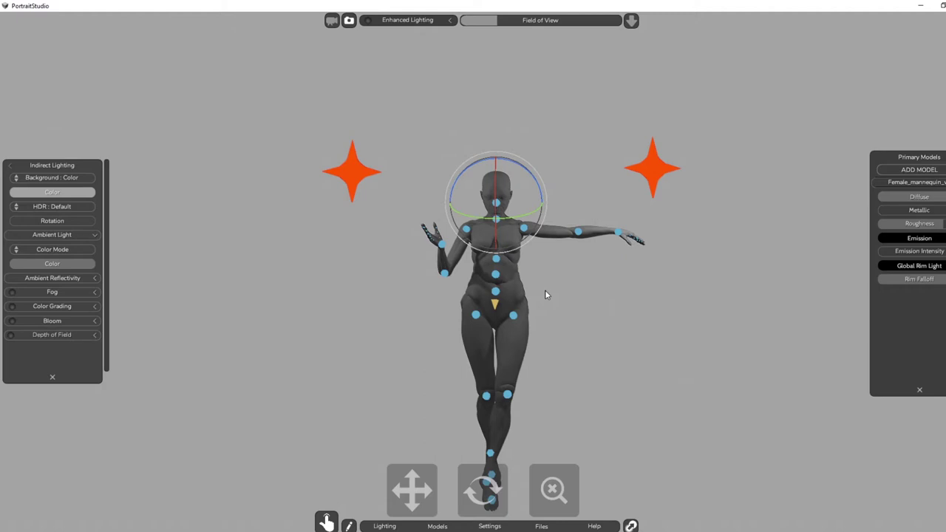
Set the background colour to dark grey #444444.
left_click(54, 193)
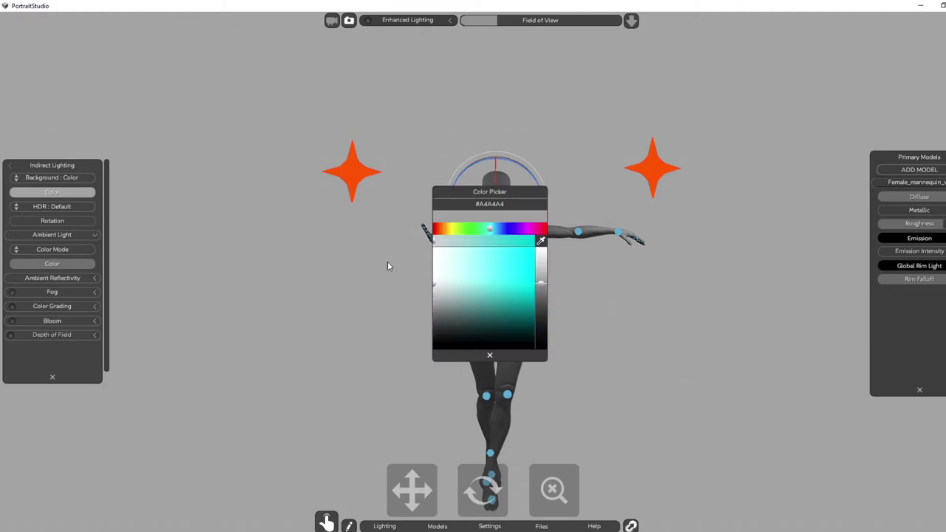
left_click_drag(439, 299, 423, 321)
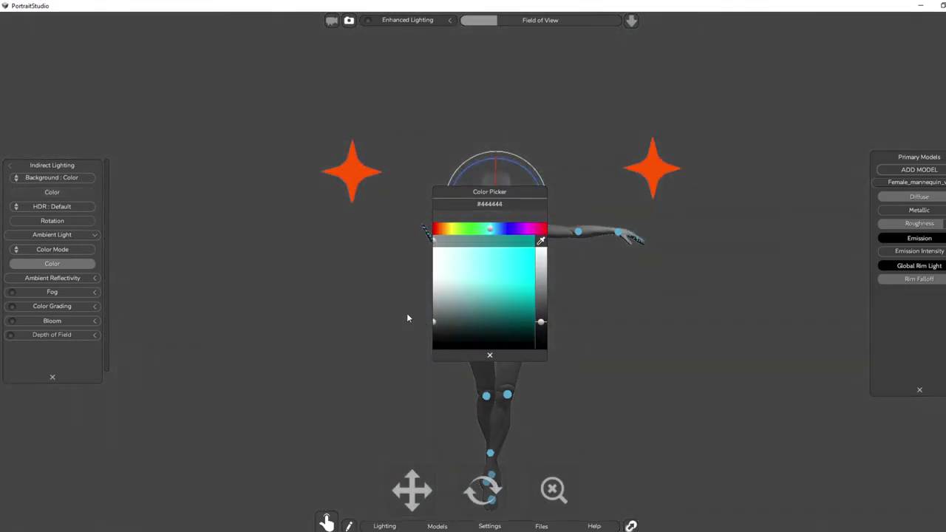
left_click(489, 355)
Turn on Spot Light 1 in the lighting settings.
left_click(653, 174)
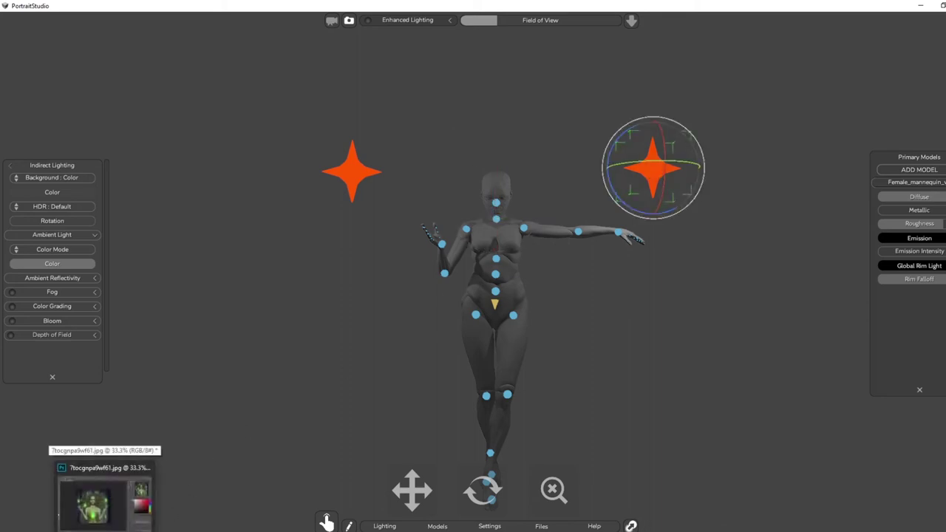
left_click(12, 167)
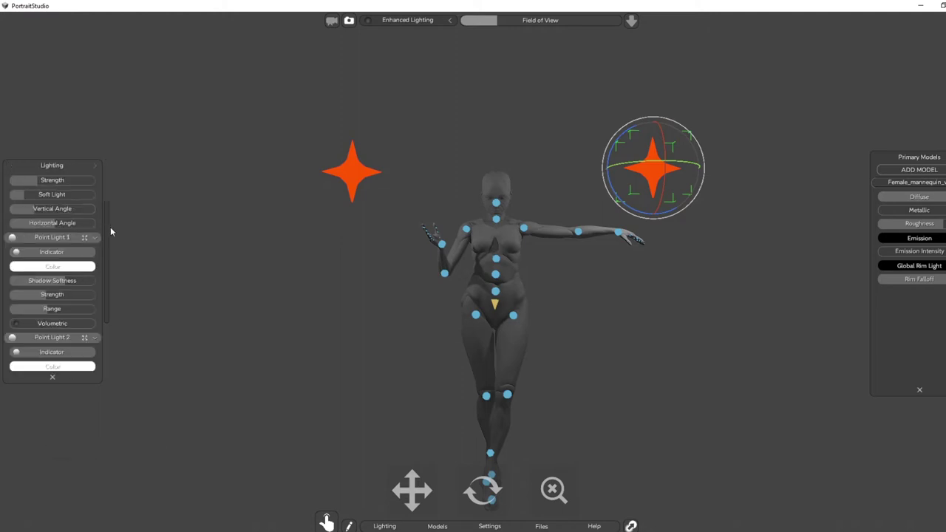
scroll(105, 235, "down", 3)
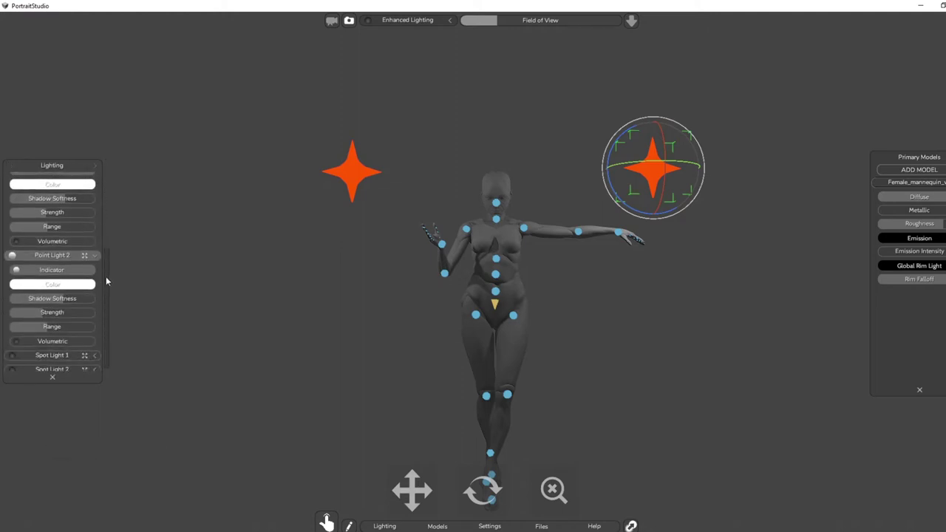
left_click(14, 351)
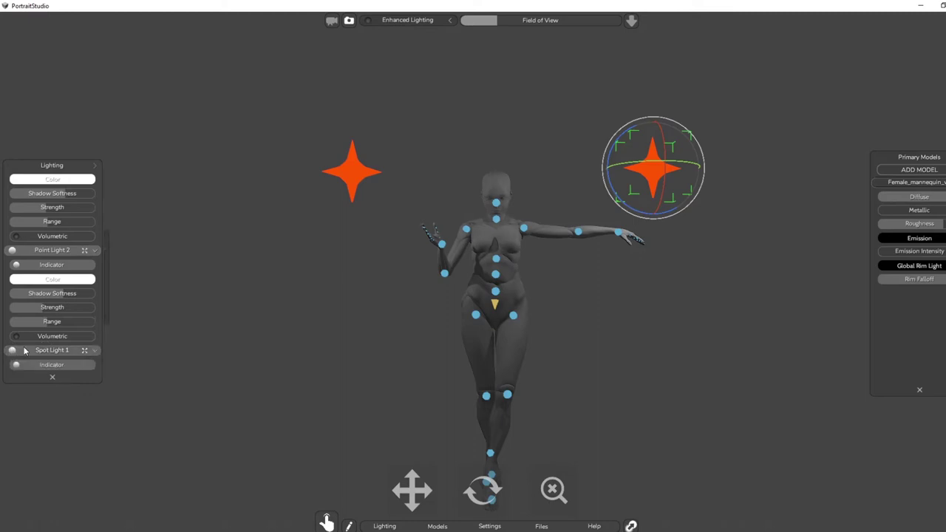
Move Point Light 1 from above the outstretched arm to behind the mannequin, centred at neck height as a backlight.
left_click(655, 173)
left_click_drag(643, 173, 596, 196)
left_click_drag(484, 489, 561, 445)
left_click_drag(644, 219, 466, 224)
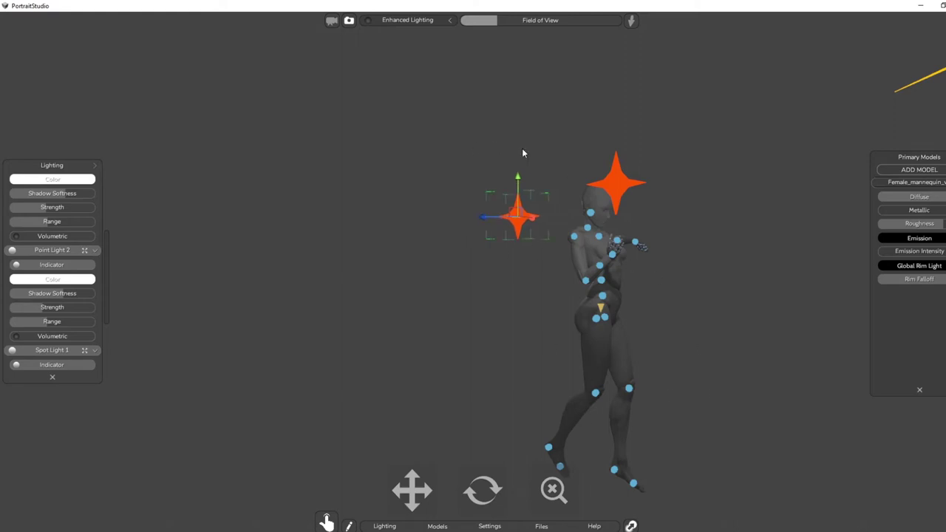
left_click_drag(528, 217, 508, 218)
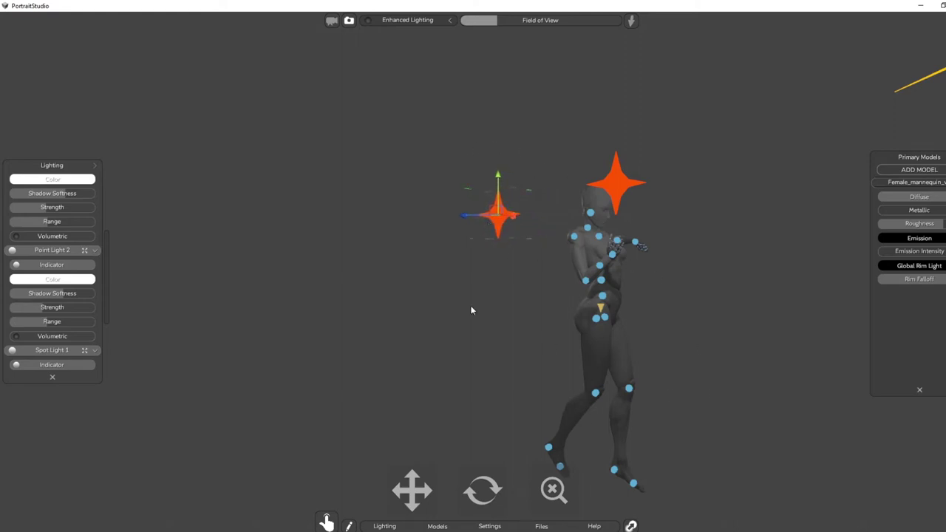
left_click_drag(492, 501, 426, 501)
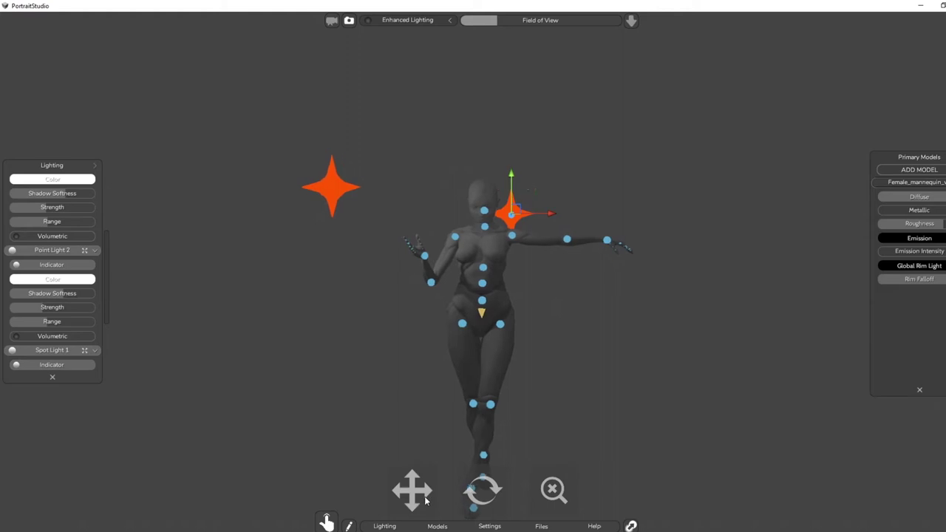
left_click_drag(554, 215, 538, 217)
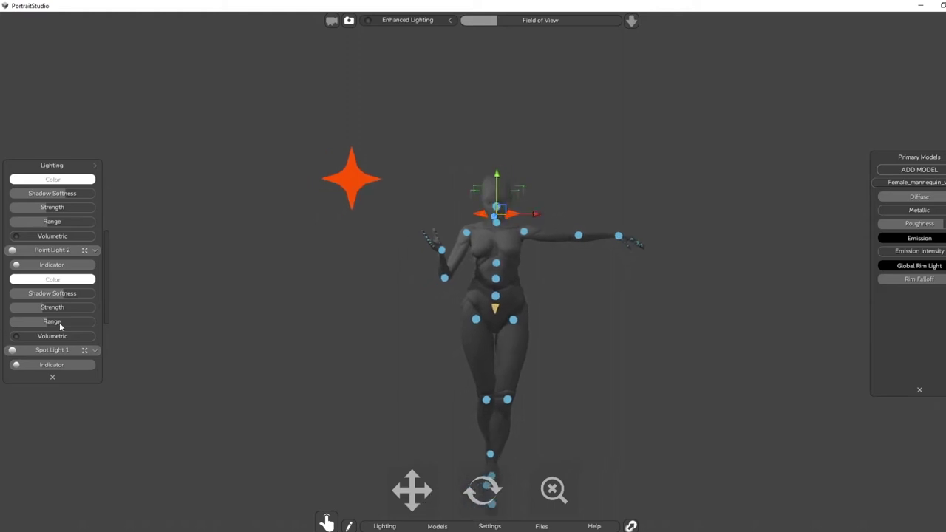
Turn off Point Light 2 and raise Point Light 1's strength to near its maximum.
scroll(84, 294, "down", 1)
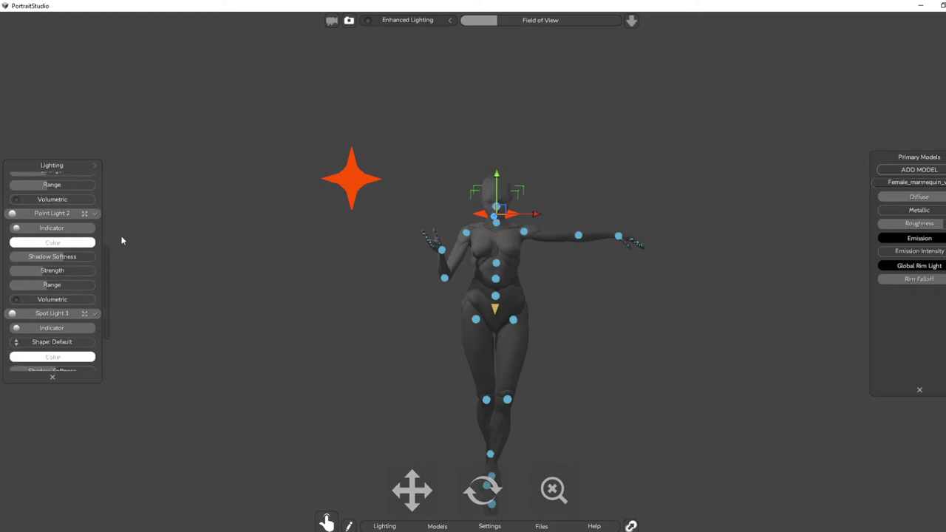
left_click(13, 215)
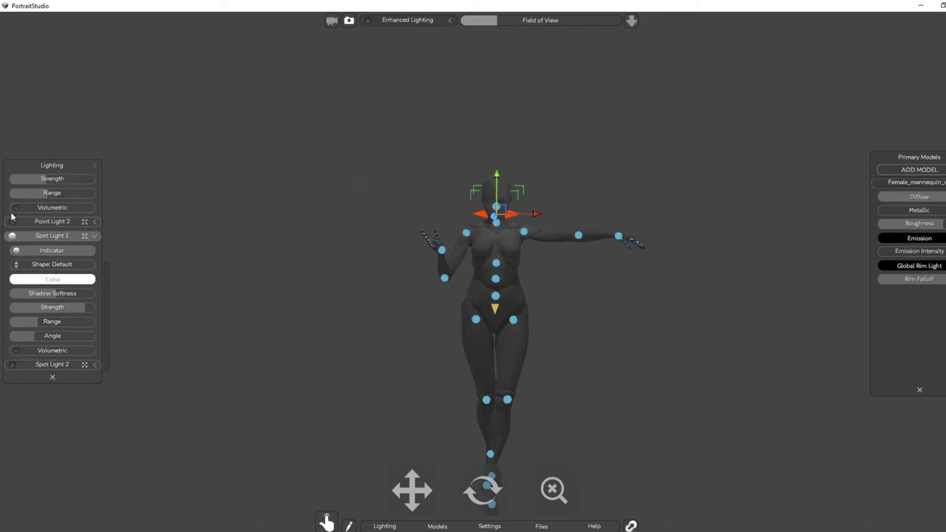
left_click(11, 234)
scroll(59, 266, "up", 1)
left_click_drag(107, 285, 106, 207)
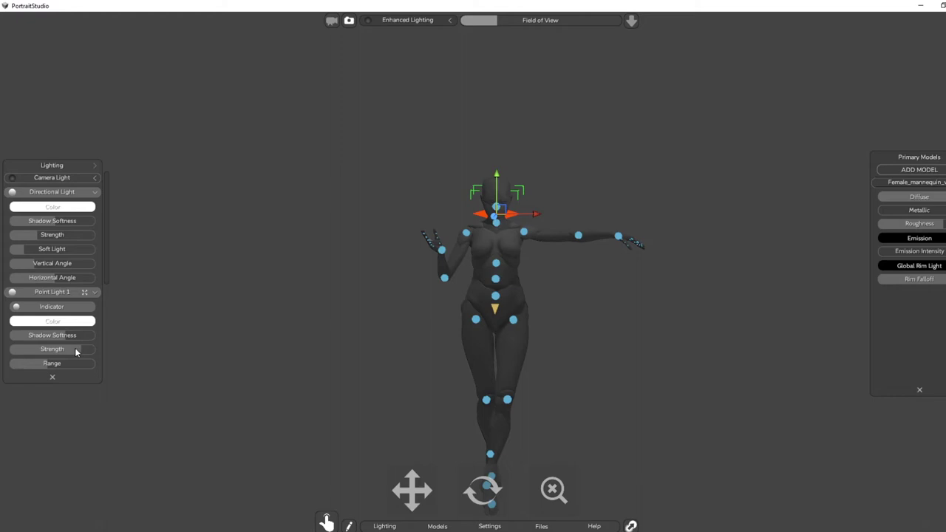
Enable volumetric light for Point Light 1, with density at maximum and thickness slightly reduced.
mouse_move(506, 495)
left_mouse_down()
mouse_move(587, 492)
mouse_move(584, 502)
left_mouse_up()
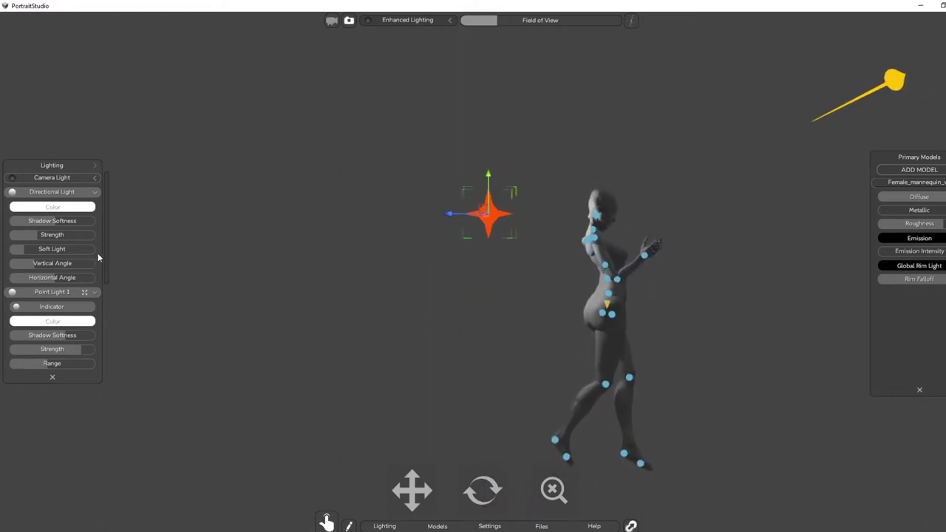
left_click_drag(105, 253, 101, 285)
left_click(15, 317)
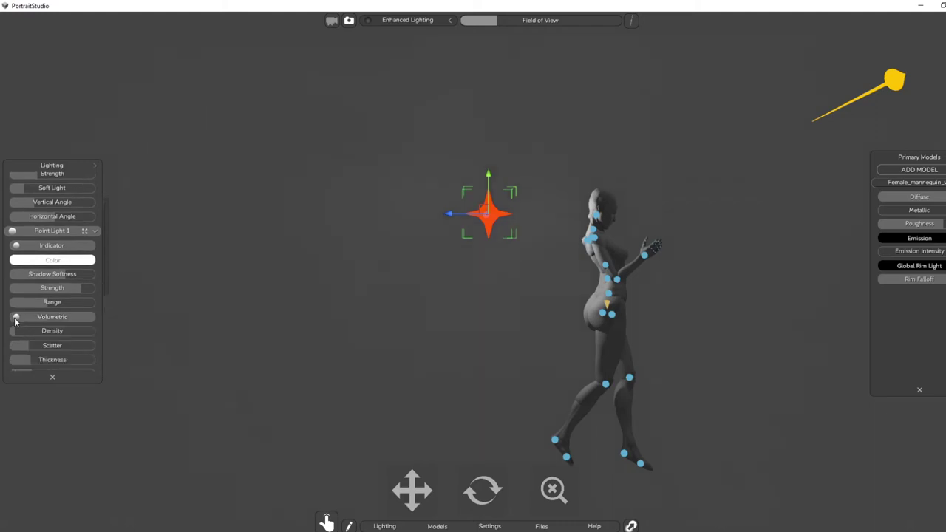
left_click_drag(42, 331, 46, 333)
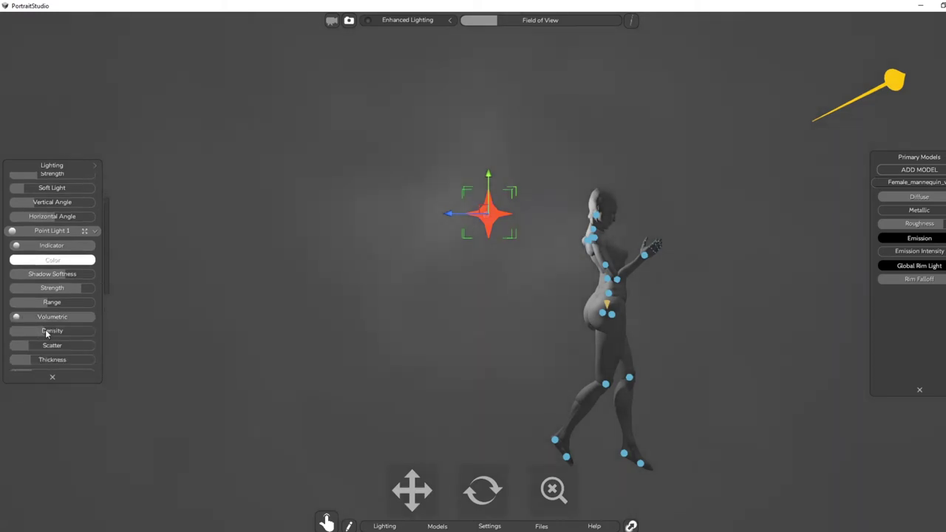
left_click_drag(481, 501, 372, 491)
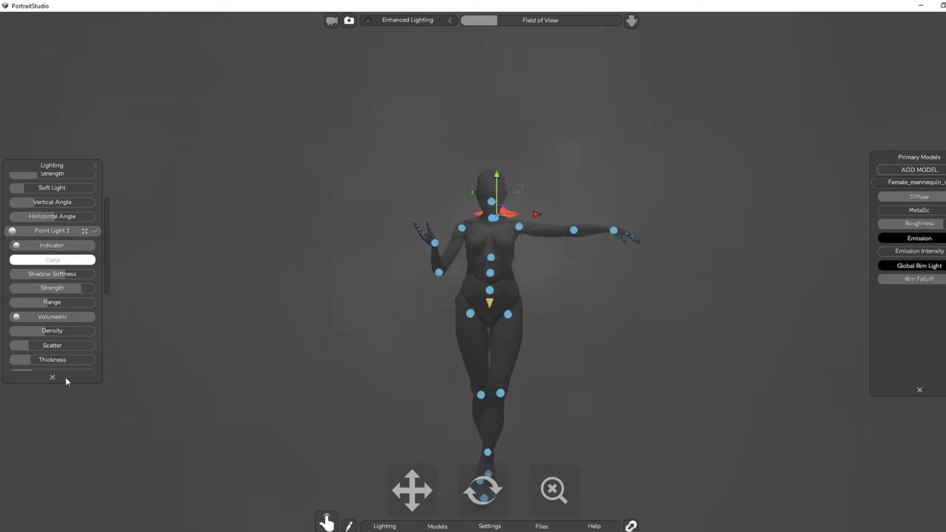
left_click_drag(37, 359, 99, 332)
Compare the backlit mannequin with the forest woman painting in Photoshop, switching between the two programs.
left_click_drag(488, 491, 490, 480)
left_click(326, 522)
left_click(325, 522)
left_click(326, 523)
left_click(325, 522)
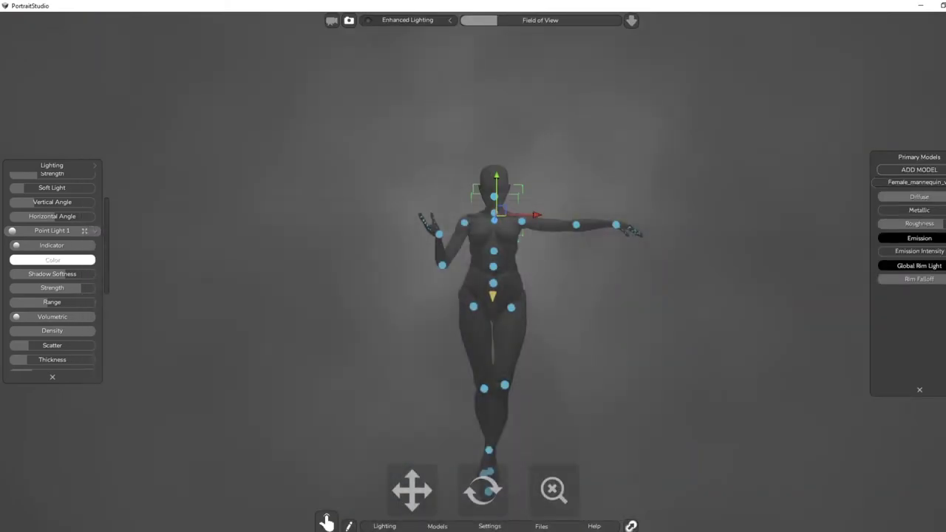
left_click(326, 522)
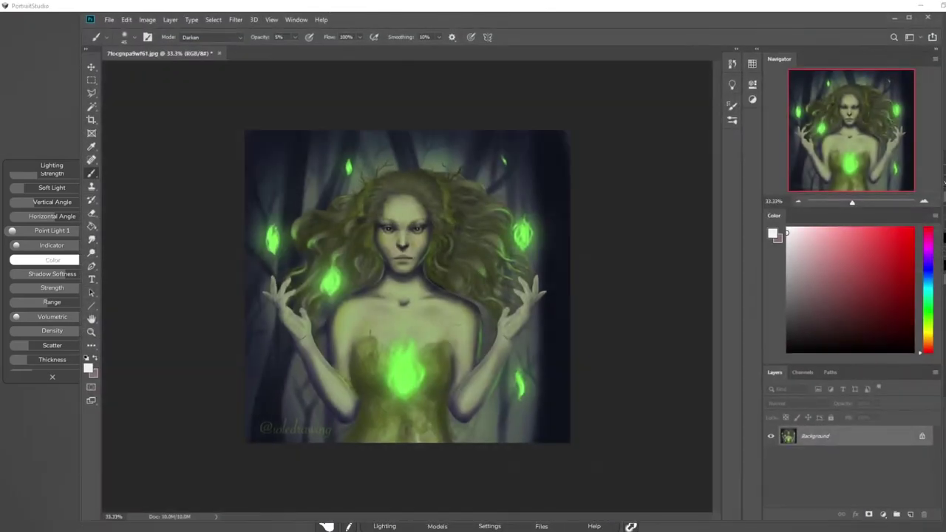
left_click(326, 523)
left_click(326, 522)
left_click(326, 523)
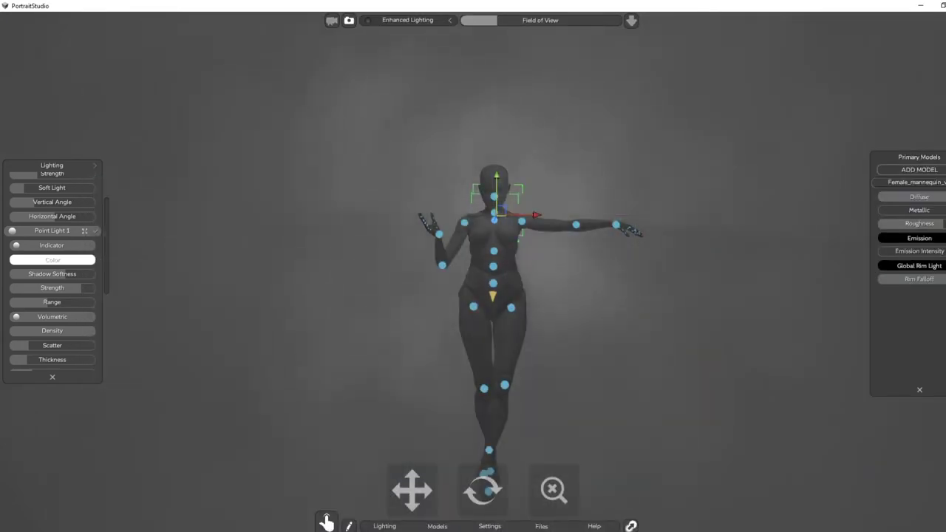
left_click(326, 522)
left_click(325, 523)
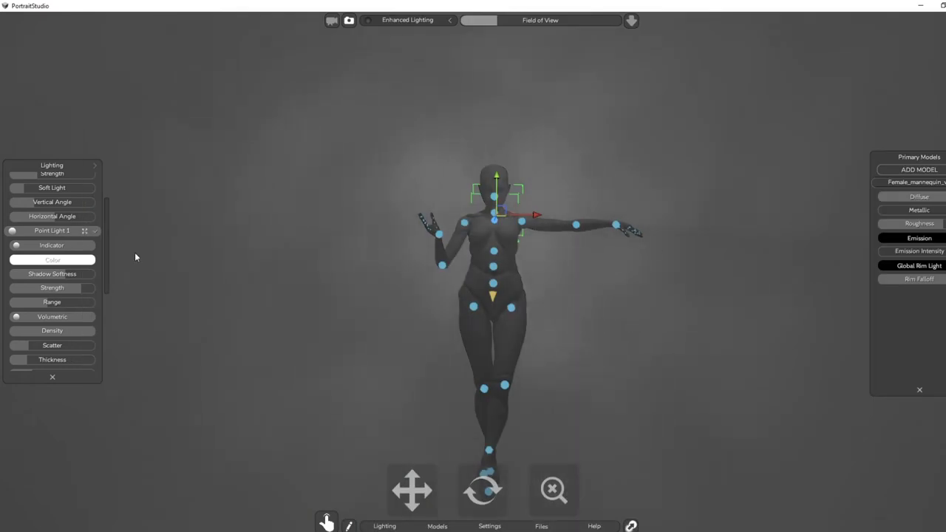
left_click_drag(106, 238, 153, 359)
left_click(326, 523)
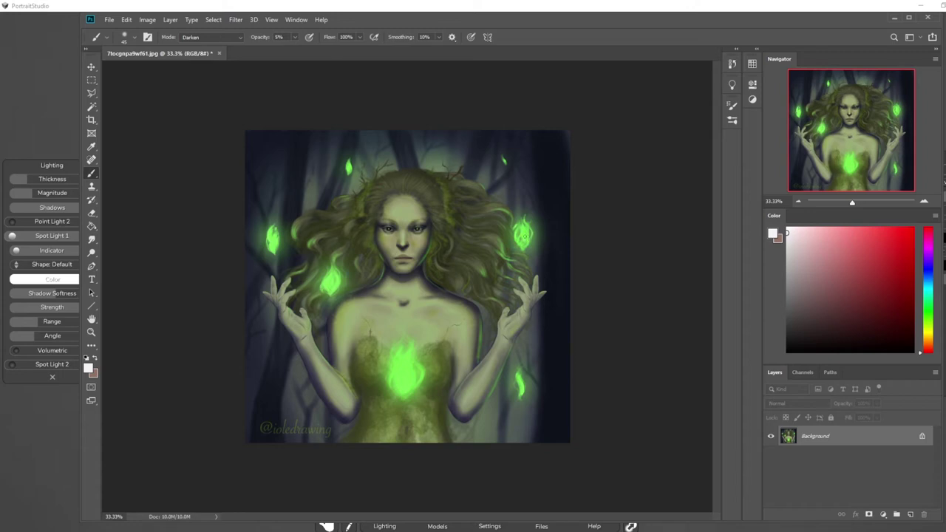
left_click(582, 4)
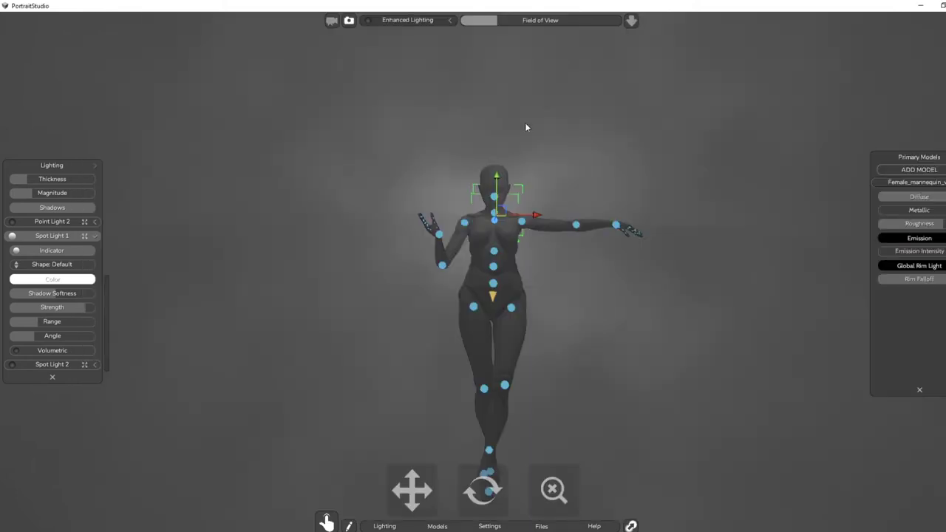
Turn on Spot Light 2 and move it behind the mannequin, beside the raised hand of the bent arm.
left_click(10, 367)
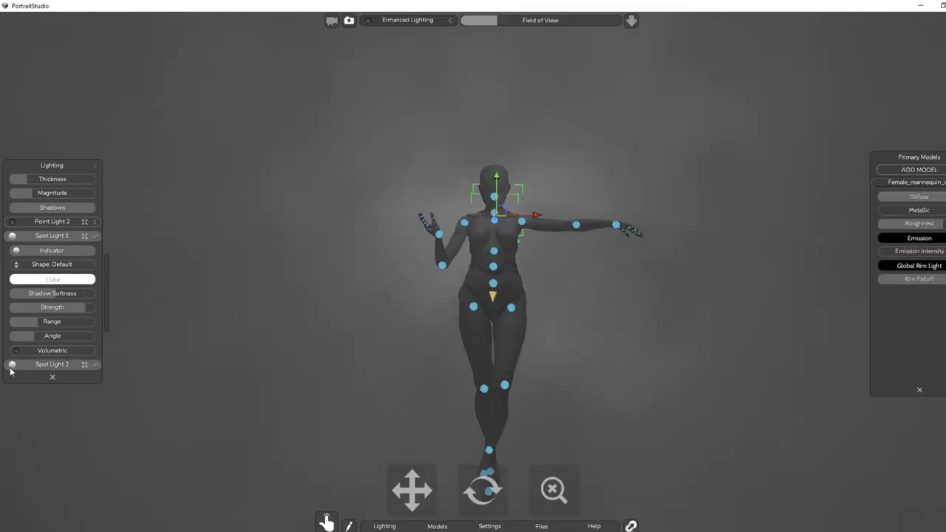
left_click_drag(106, 311, 101, 350)
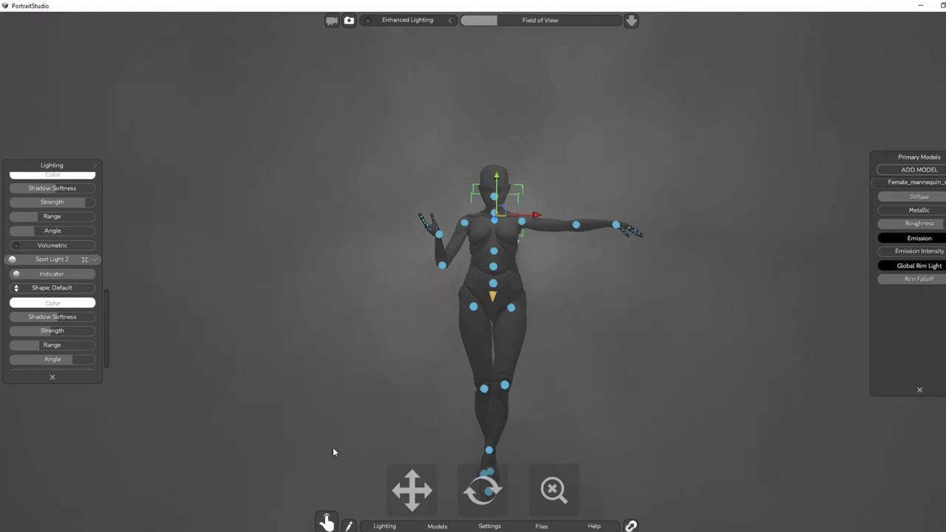
left_click_drag(557, 499, 544, 489)
left_click(420, 122)
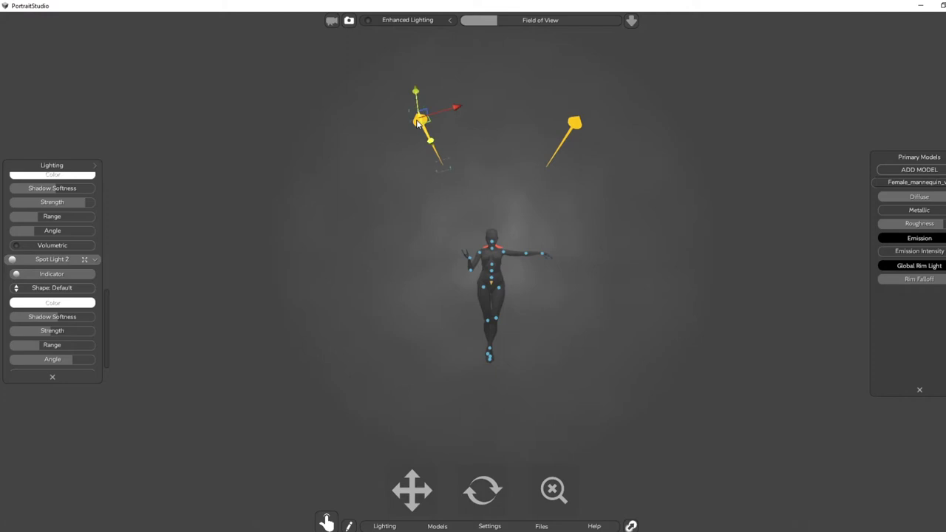
left_click_drag(450, 116, 403, 138)
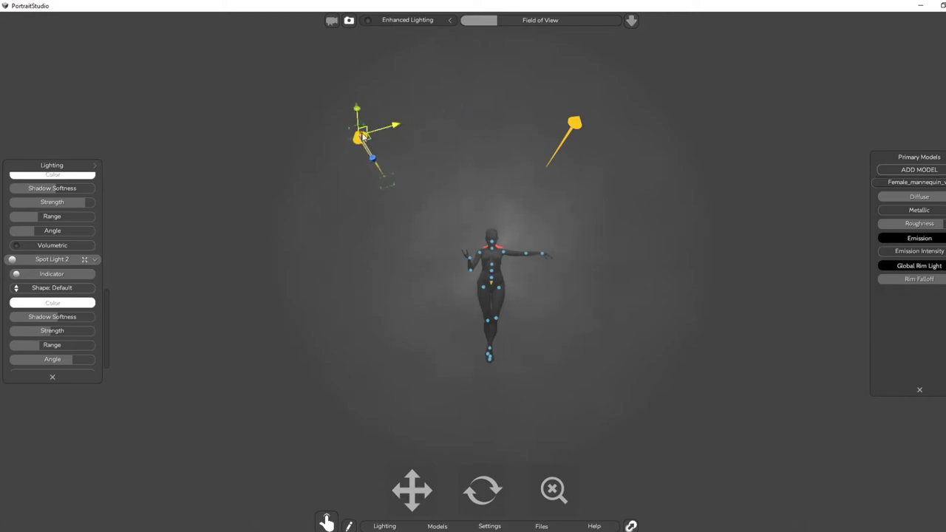
left_click_drag(494, 495, 560, 495)
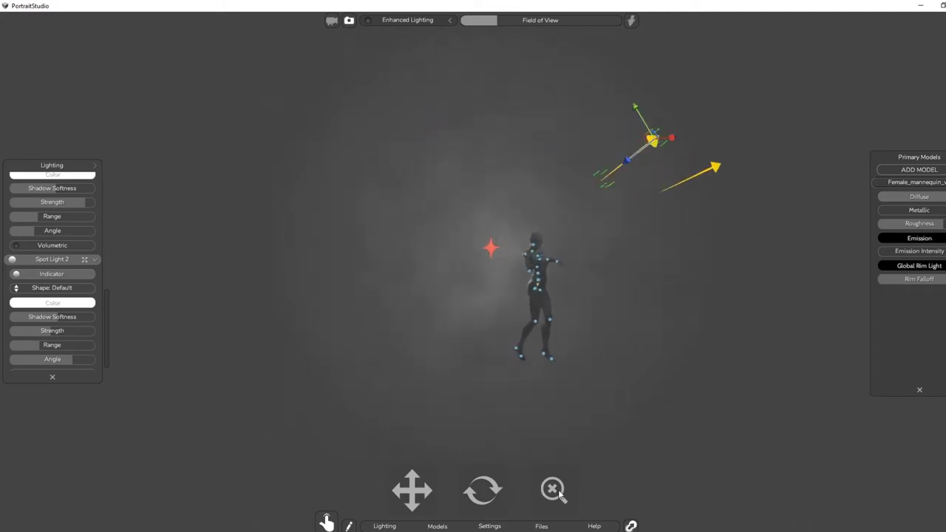
left_click_drag(633, 163, 519, 323)
left_click_drag(544, 245, 568, 226)
left_click_drag(498, 496, 432, 504)
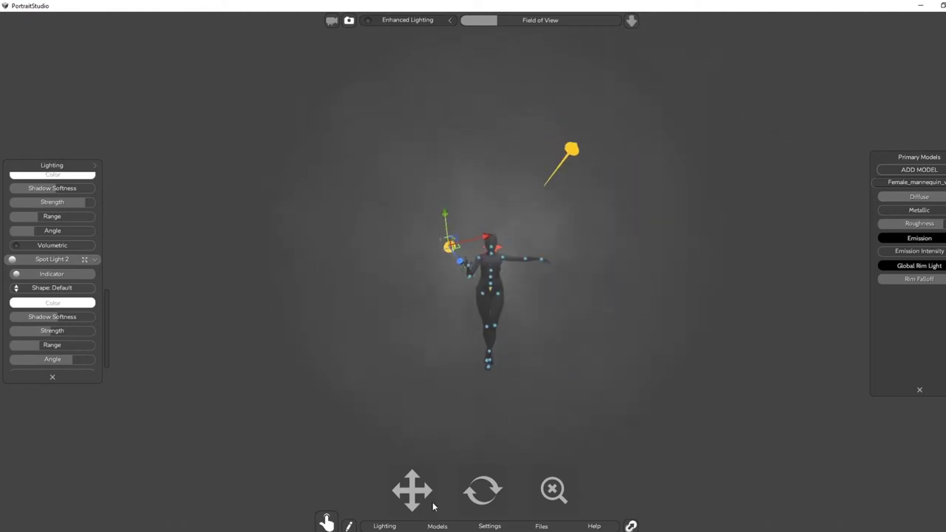
Move Spot Light 1 down behind the mannequin, just above the hand of the outstretched arm.
left_click_drag(545, 491, 559, 491)
left_click(640, 54)
left_click_drag(619, 79, 506, 272)
left_click_drag(582, 170, 695, 133)
left_click_drag(612, 194, 577, 253)
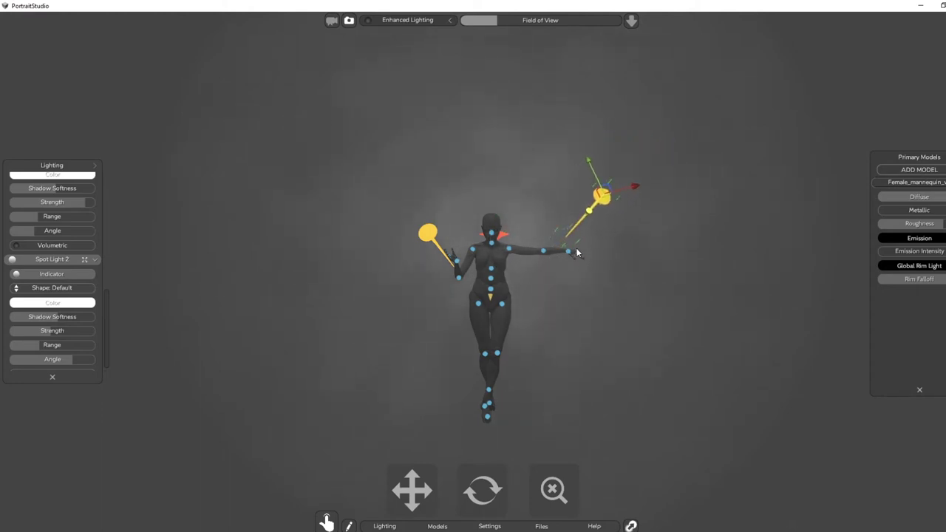
Collapse Point Light 1's settings and turn Point Light 2 back on.
scroll(107, 295, "down", 1)
left_click_drag(107, 334, 109, 190)
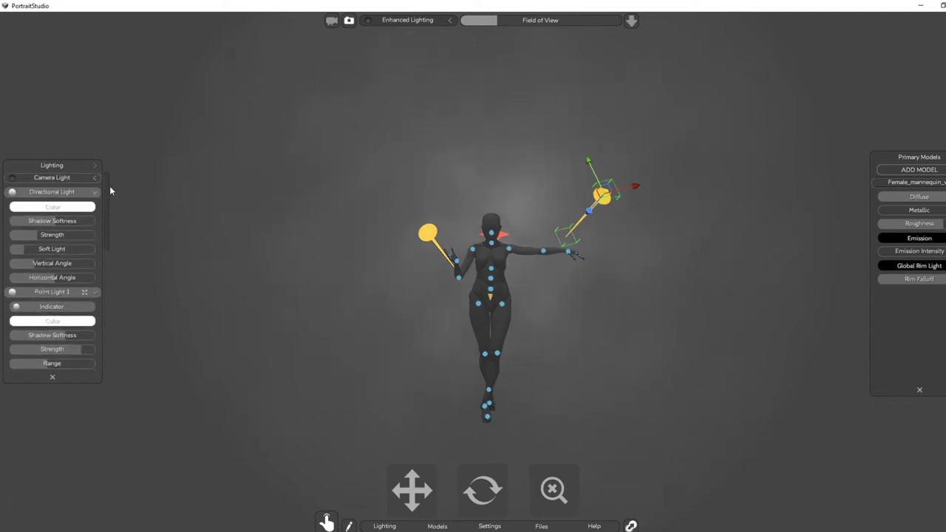
left_click(12, 293)
left_click(12, 293)
left_click(93, 292)
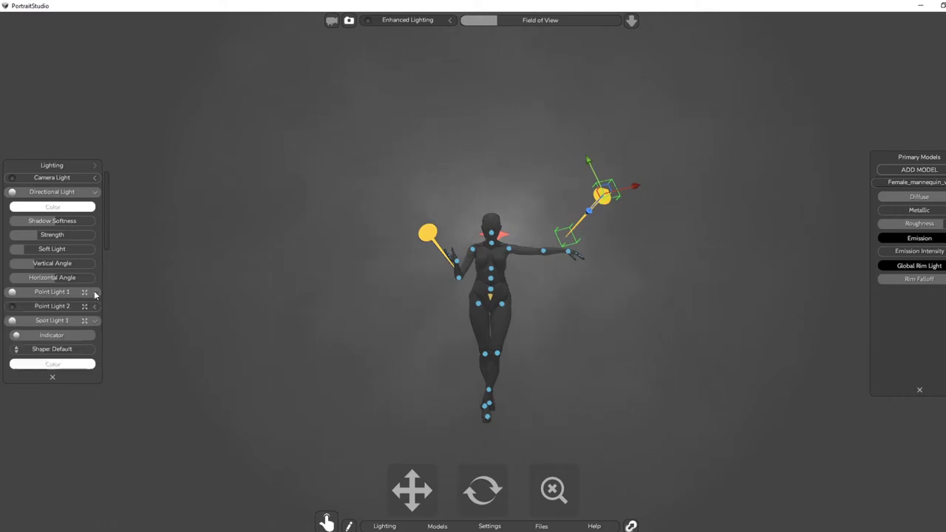
left_click(12, 308)
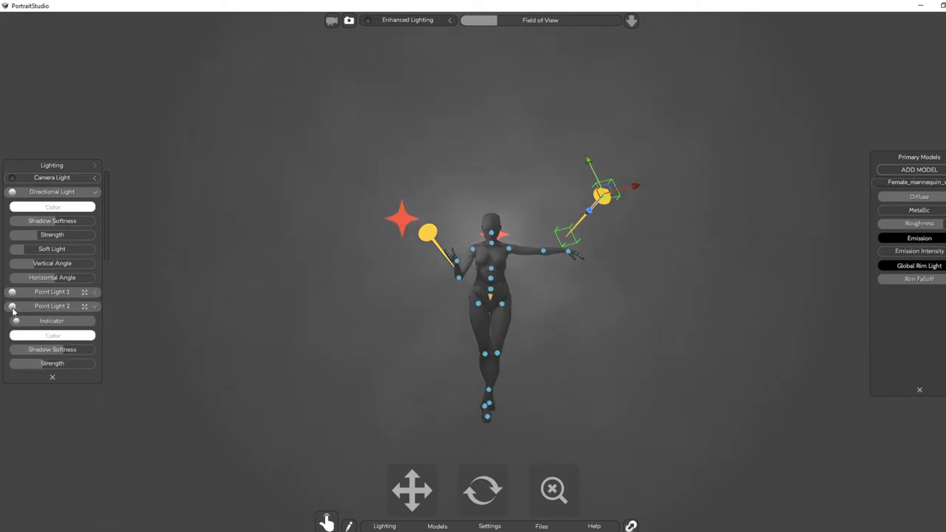
Pull Spot Light 2 away from the mannequin and turn off both spot lights.
left_click_drag(105, 241, 144, 264)
left_click(13, 270)
left_click(435, 235)
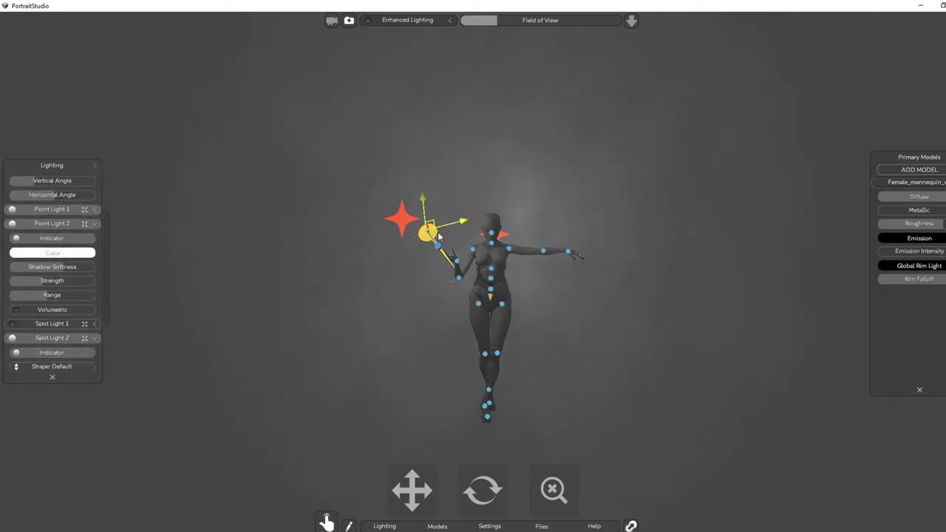
left_click_drag(435, 235, 106, 335)
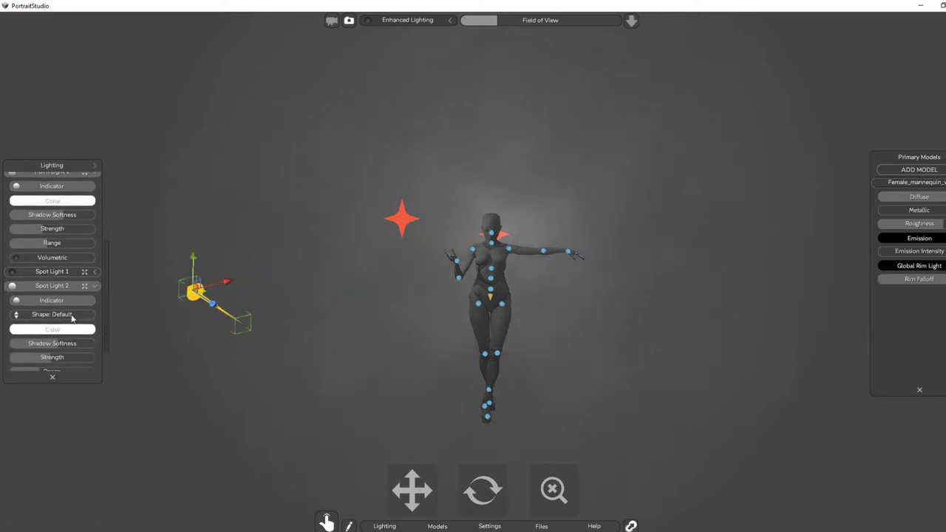
left_click(13, 286)
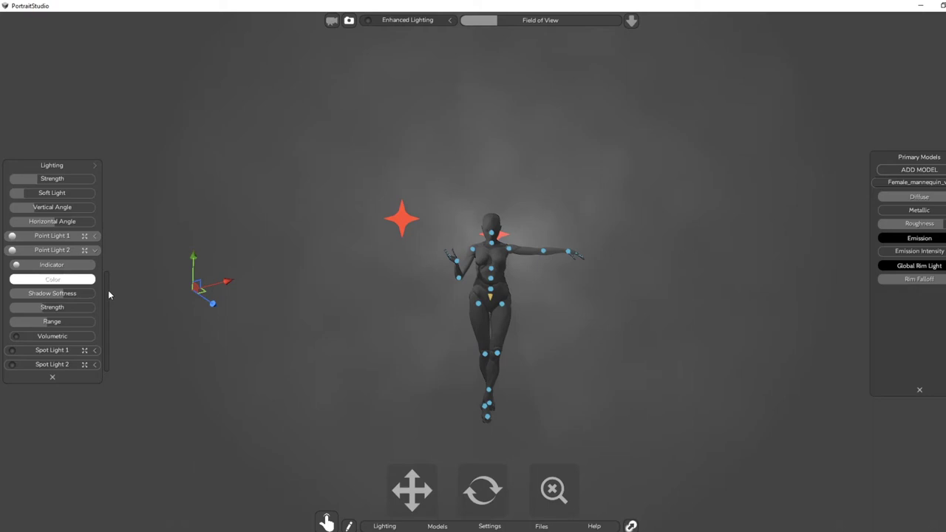
Move Point Light 2 down and in beside the mannequin's head and raised hand, adjusting its depth to match the body.
left_click(403, 227)
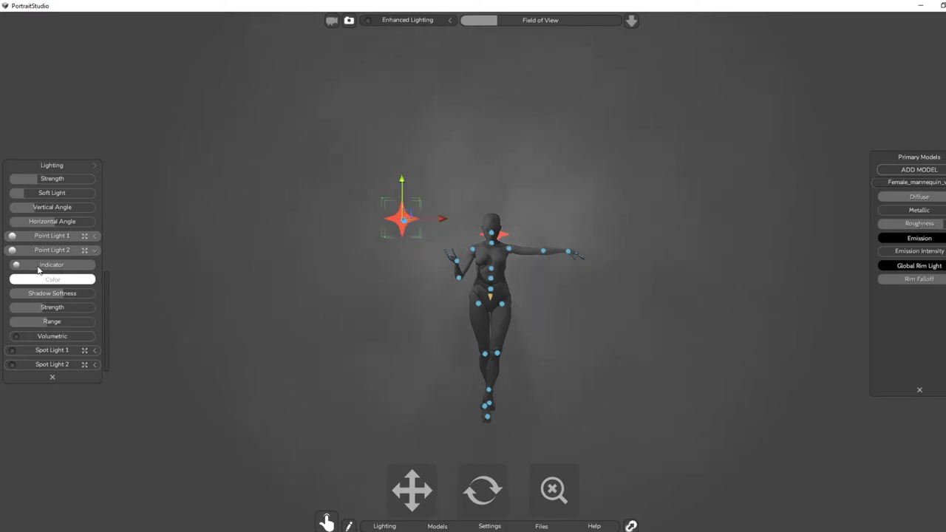
left_click(12, 250)
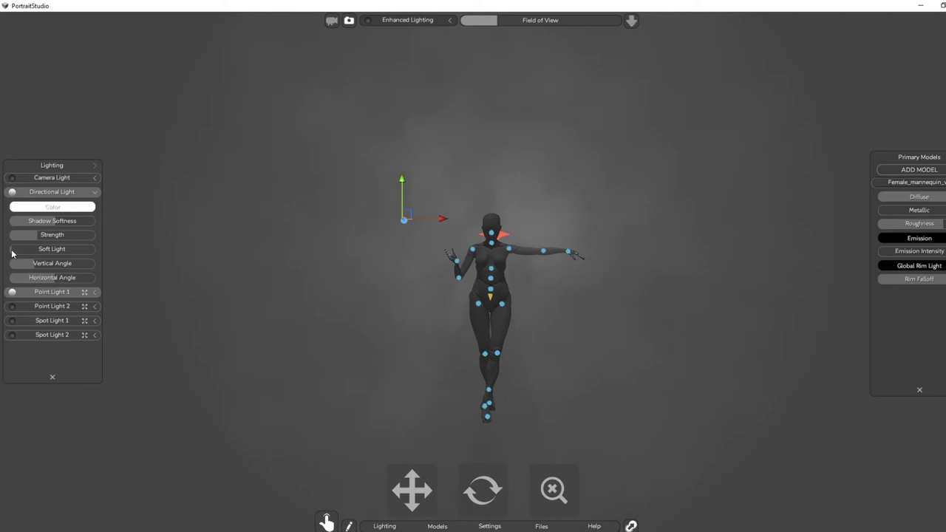
left_click(12, 307)
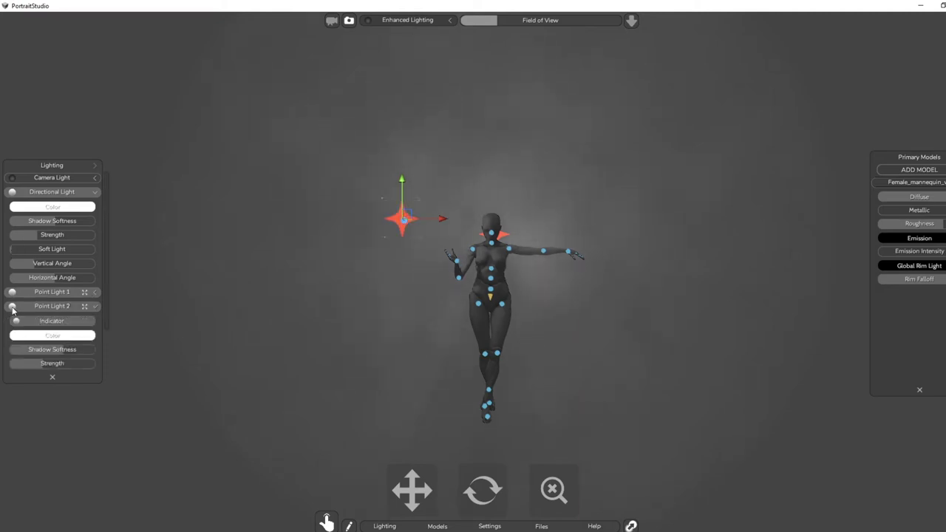
left_click_drag(441, 220, 447, 220)
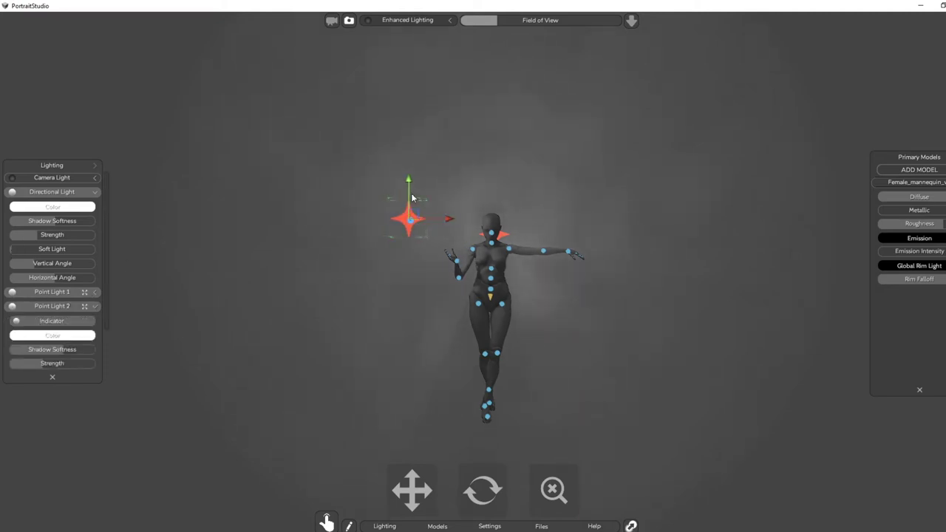
left_click_drag(407, 180, 408, 202)
left_click_drag(495, 492, 560, 489)
left_click_drag(527, 238, 564, 247)
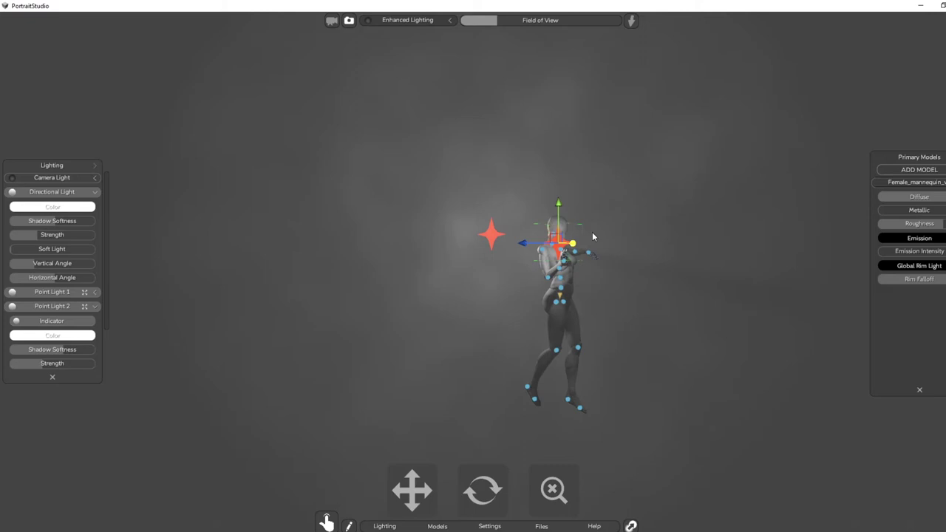
left_click_drag(495, 493, 415, 496)
left_click_drag(425, 495, 436, 497)
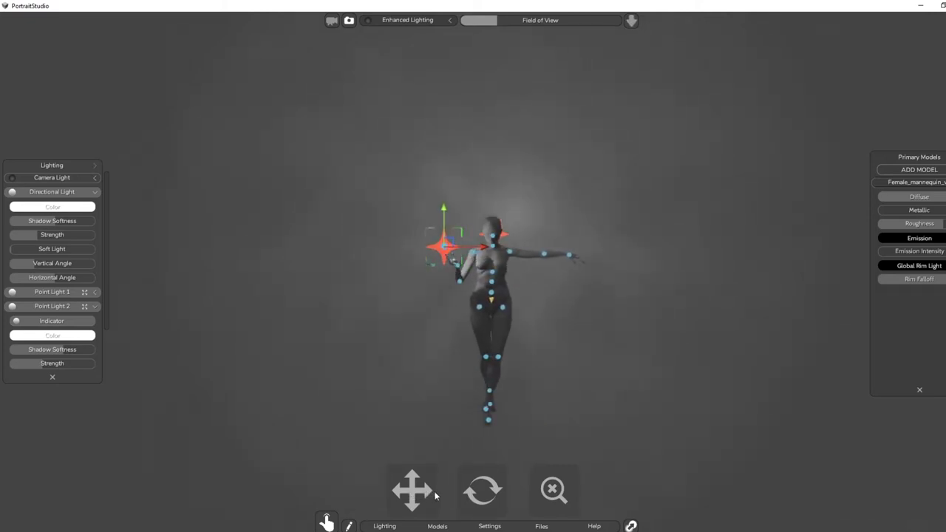
left_click_drag(500, 250, 503, 250)
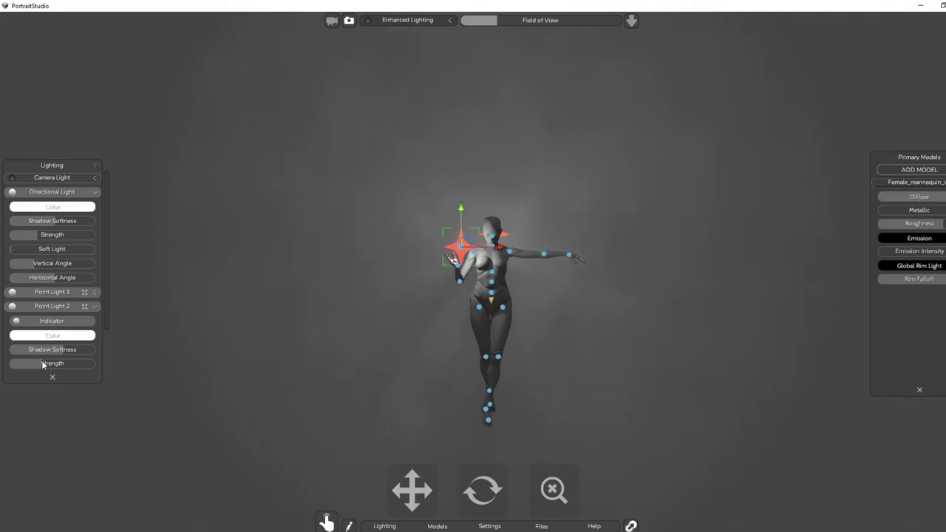
Reduce Point Light 2's strength and bring it close to the mannequin's shoulder on the bent-arm side.
left_click_drag(38, 365, 28, 365)
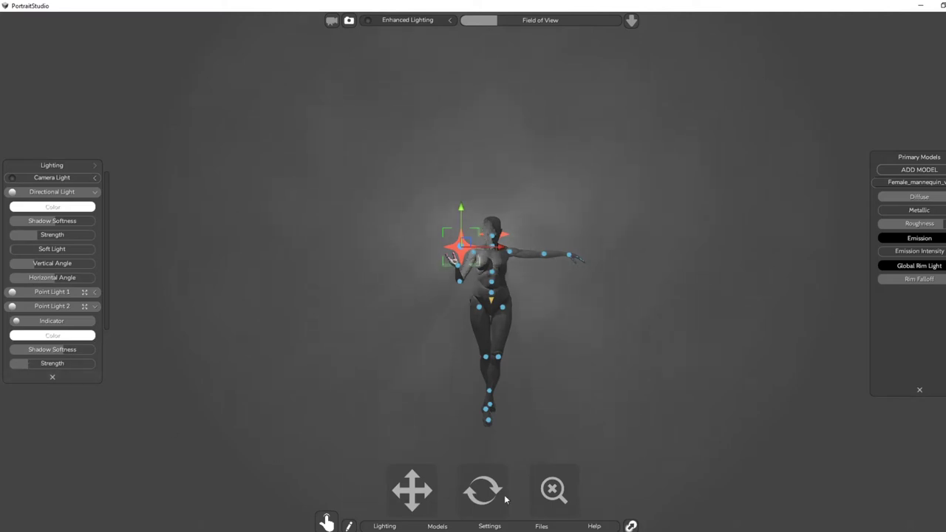
mouse_move(554, 492)
left_mouse_down()
mouse_move(561, 497)
mouse_move(553, 489)
left_mouse_up()
left_click_drag(490, 487, 527, 489)
left_click_drag(506, 241, 497, 238)
left_click_drag(559, 235, 573, 235)
Lower Point Light 2's strength slightly and cut its range to nearly zero.
left_click_drag(23, 368, 21, 368)
left_click_drag(105, 309, 103, 352)
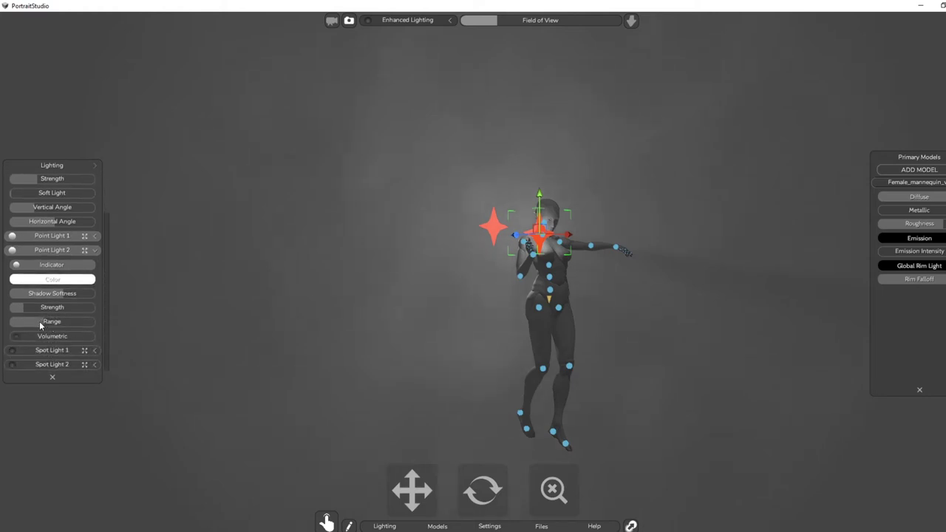
left_click_drag(40, 322, 13, 331)
left_click_drag(470, 494, 437, 495)
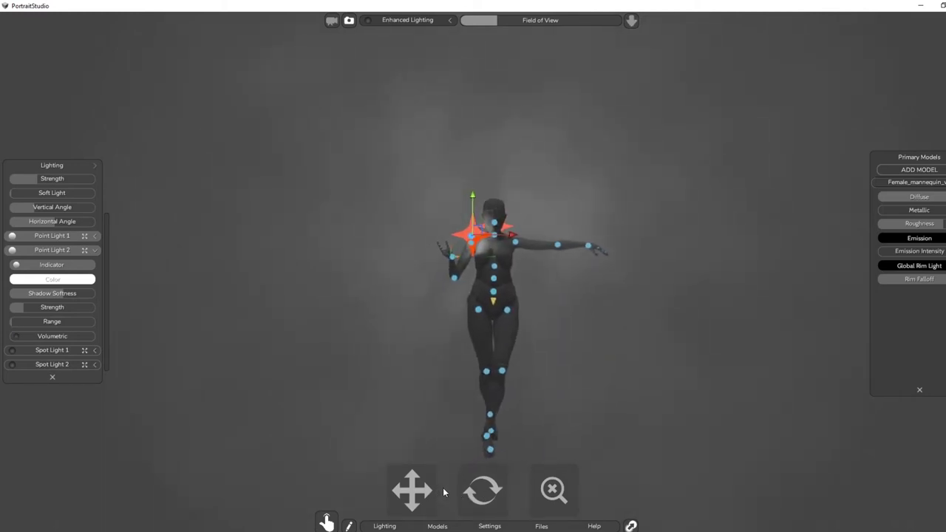
Hide Point Light 2's indicator and the mannequin's joint markers.
left_click(17, 265)
left_click(306, 308)
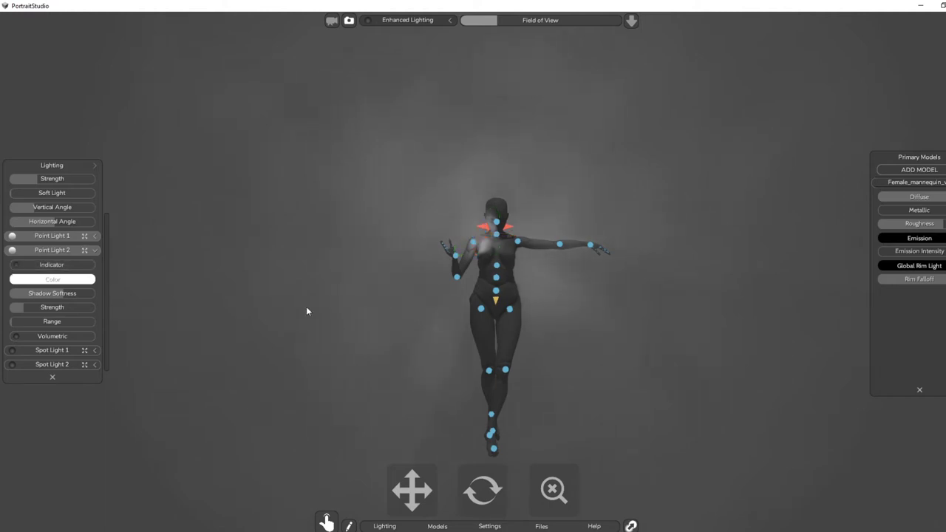
right_click(925, 183)
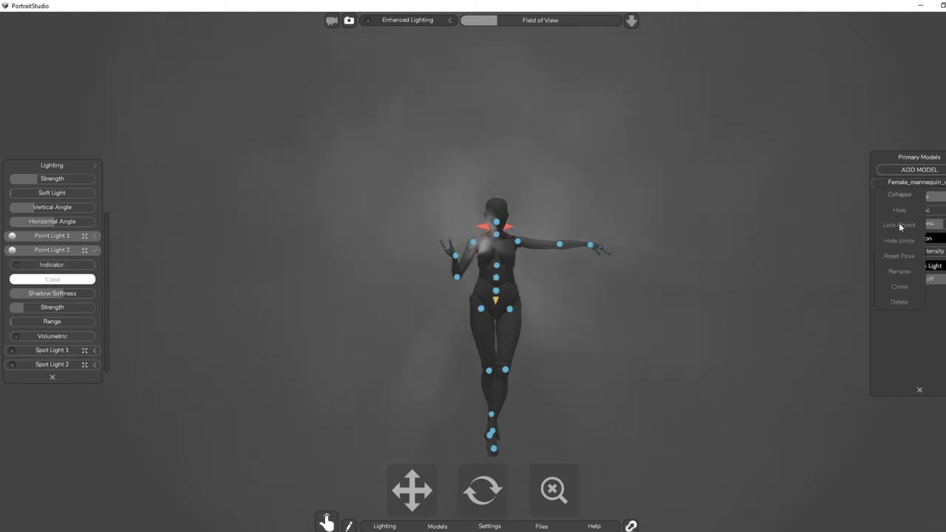
left_click(905, 240)
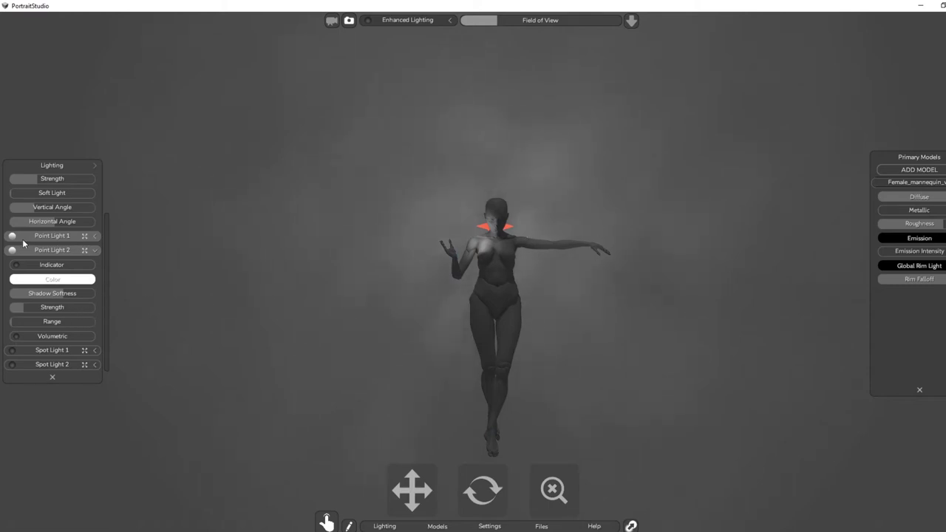
Hide Point Light 1's indicator and collapse the settings of both point lights.
left_click(95, 235)
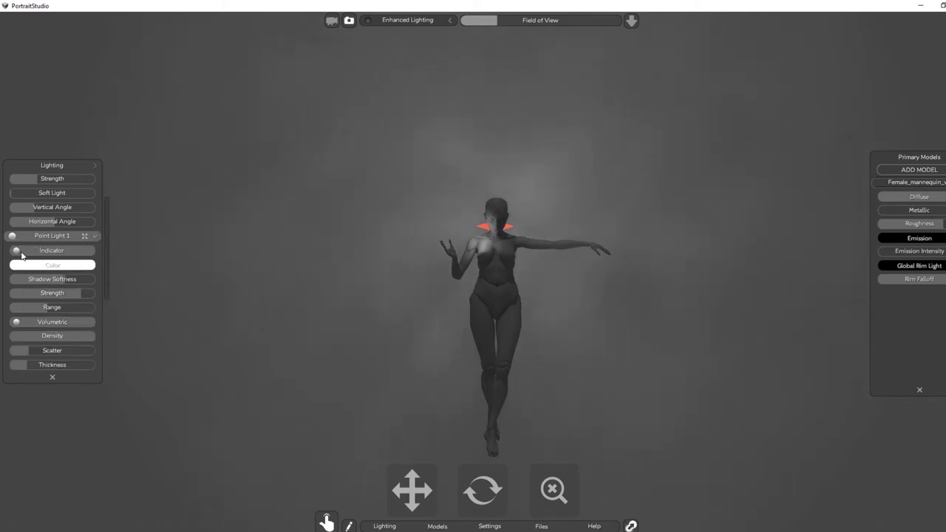
left_click(17, 252)
left_click(95, 236)
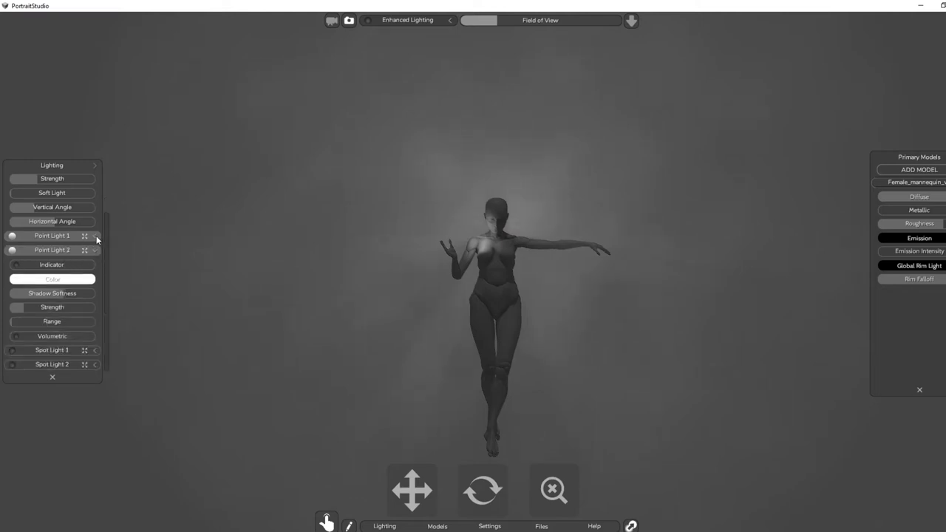
left_click(95, 249)
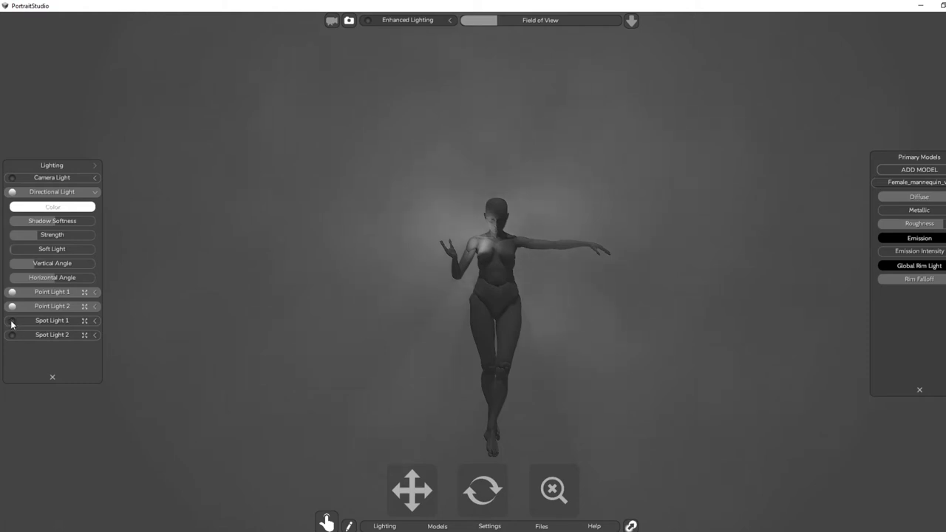
Turn on Spot Light 1, bring it in above the outstretched arm near the head, and rotate its beam across the upper chest.
left_click(12, 322)
left_click(635, 189)
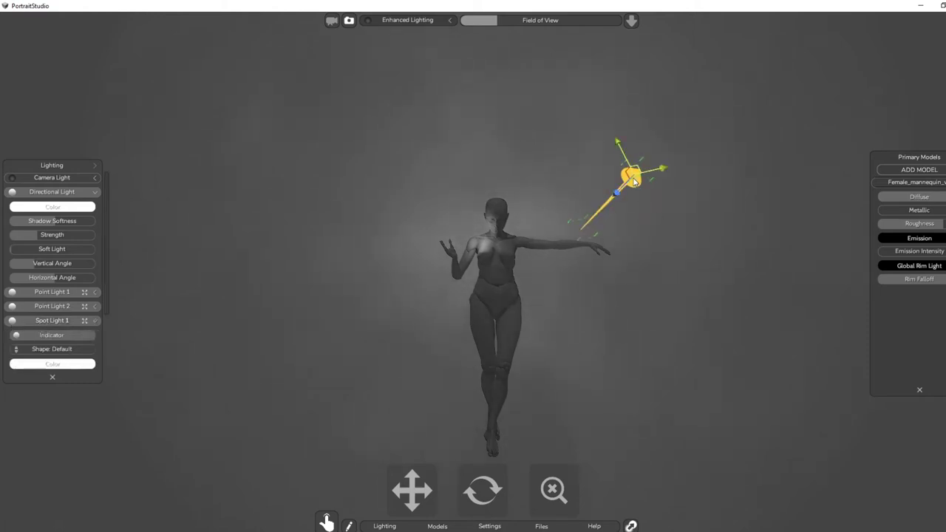
left_click_drag(632, 187, 516, 234)
scroll(99, 332, "down", 3)
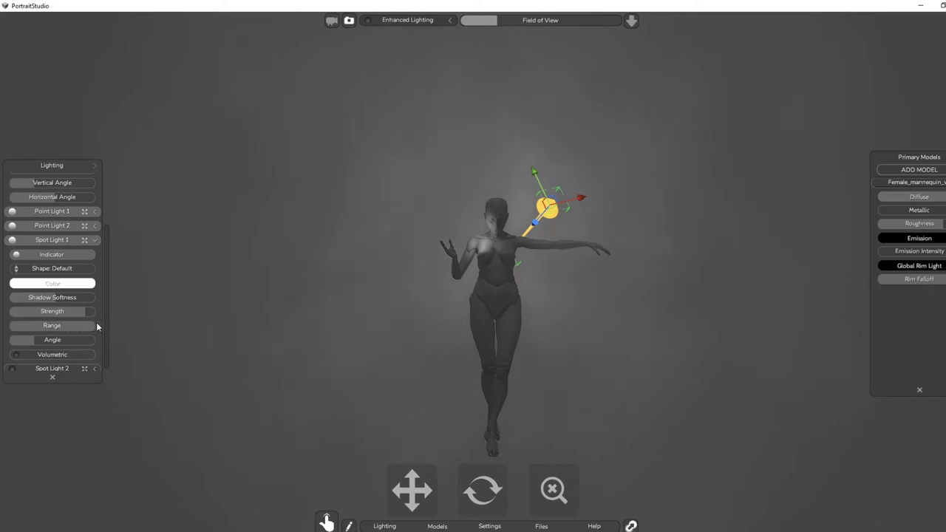
key("e")
mouse_move(561, 188)
left_mouse_down()
mouse_move(591, 178)
mouse_move(574, 179)
left_mouse_up()
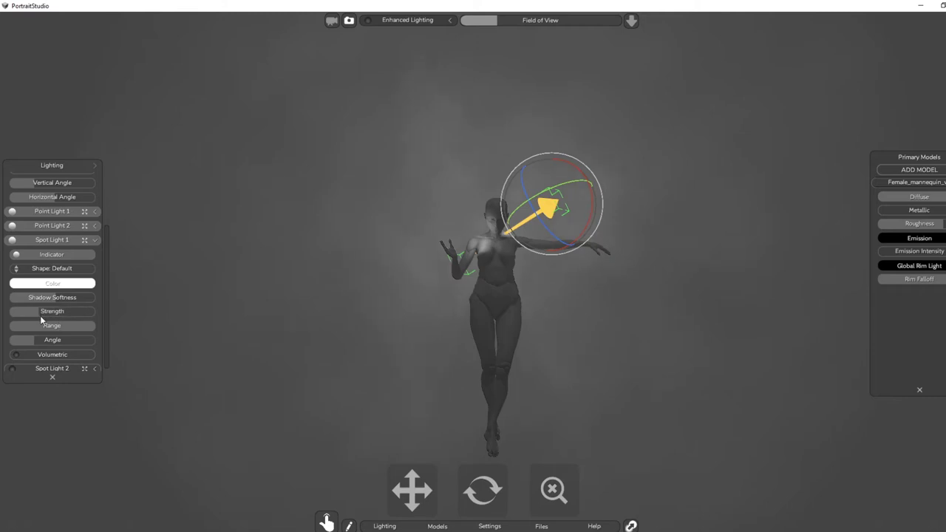
Widen Spot Light 1's angle, increase its shadow softness, and shift it slightly away from the head.
left_click_drag(41, 340, 83, 342)
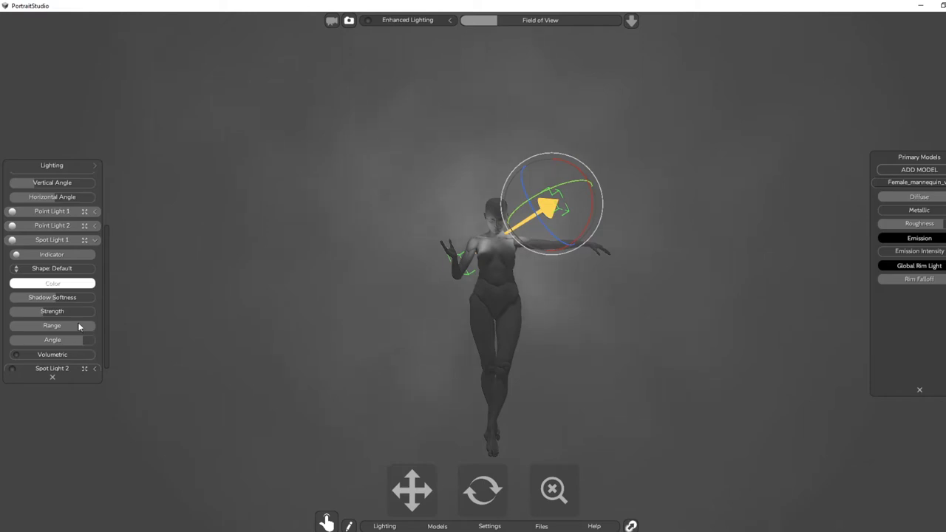
mouse_move(57, 299)
left_mouse_down()
mouse_move(72, 297)
mouse_move(52, 309)
left_mouse_up()
left_click_drag(493, 488, 489, 478)
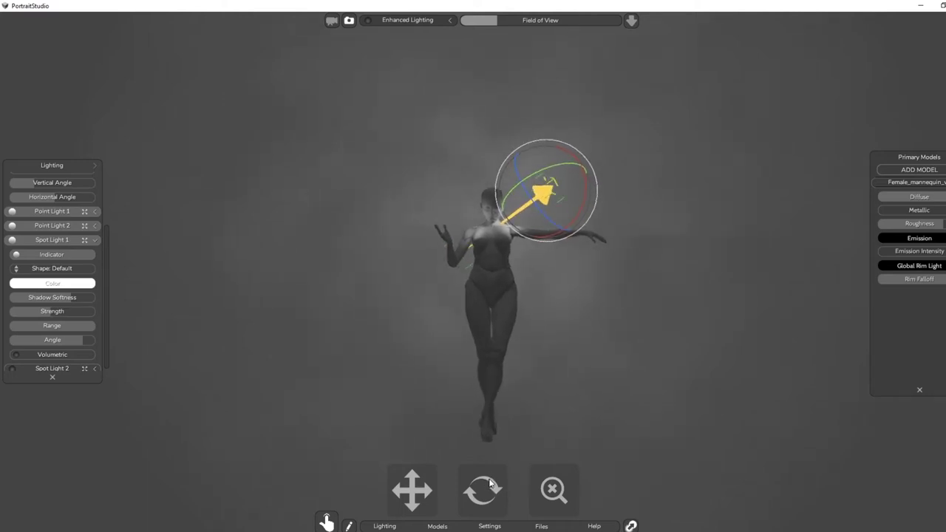
left_click(551, 198)
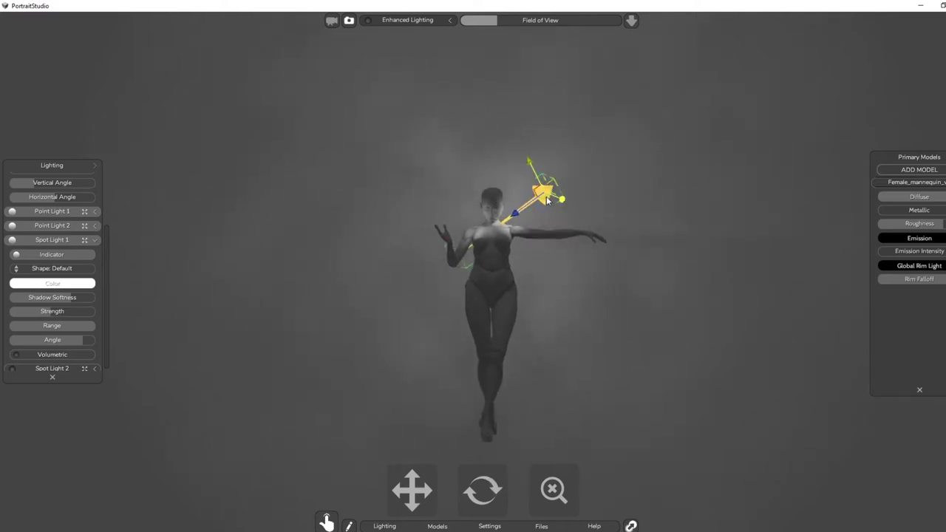
left_click_drag(538, 195, 574, 203)
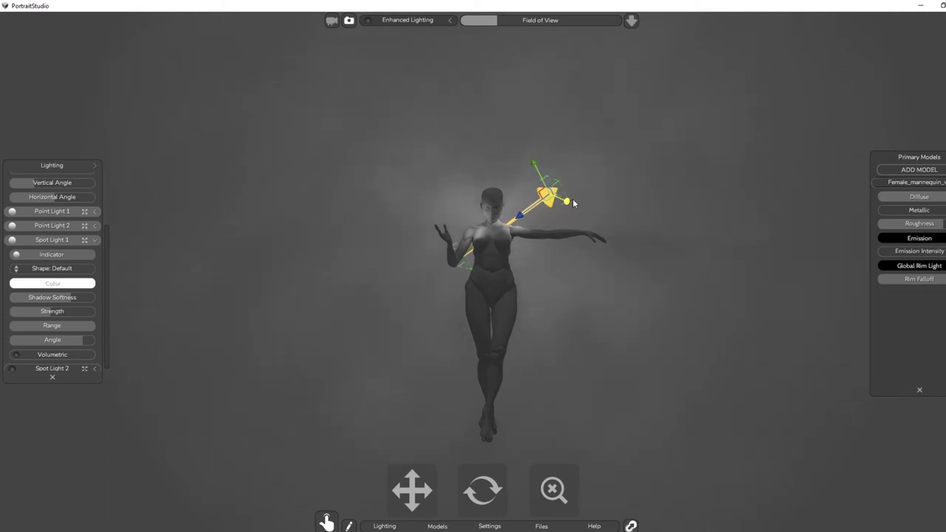
Reposition Point Light 2 slightly toward the raised hand and farther from the mannequin's body in depth.
mouse_move(104, 531)
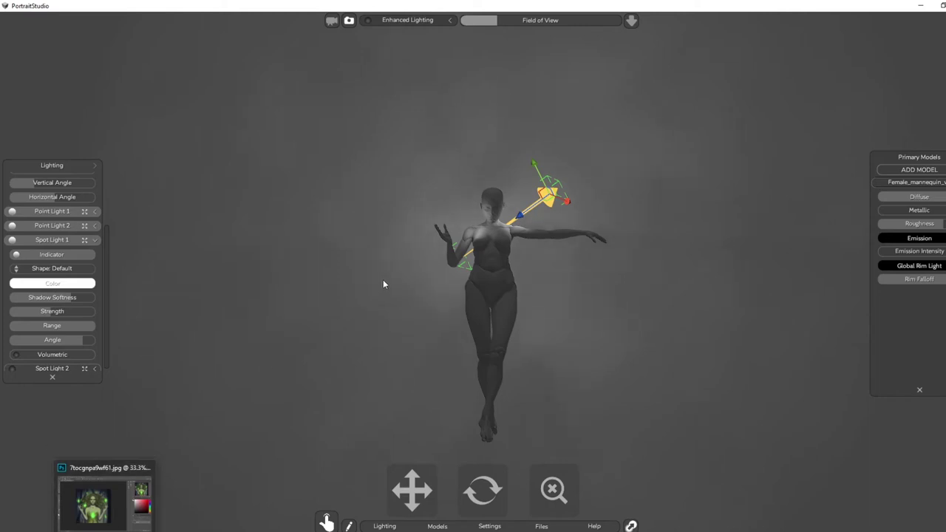
left_click(470, 221)
left_click_drag(474, 228, 461, 234)
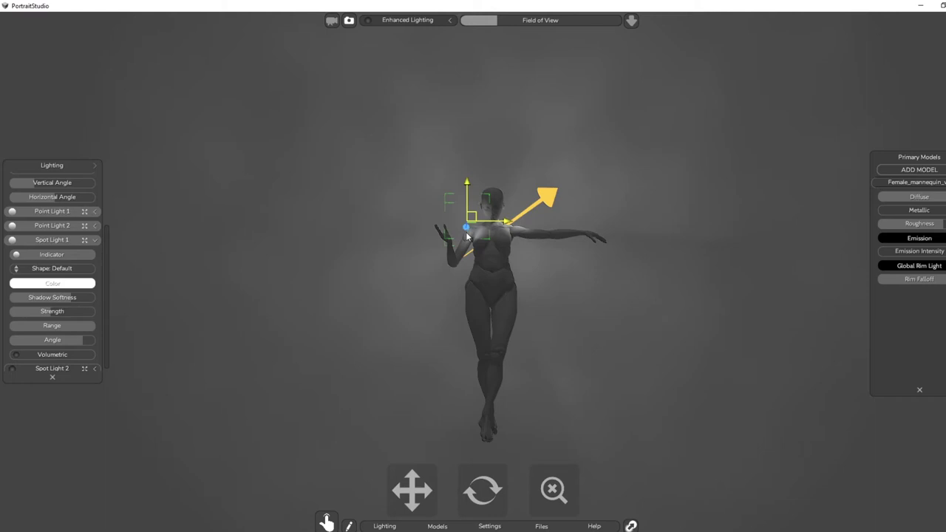
left_click_drag(487, 503, 517, 507)
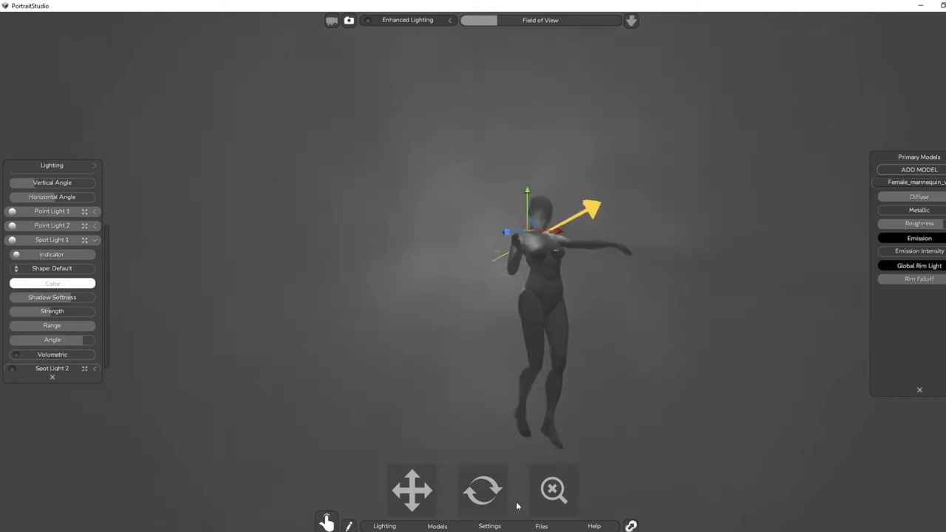
left_click_drag(507, 233, 500, 234)
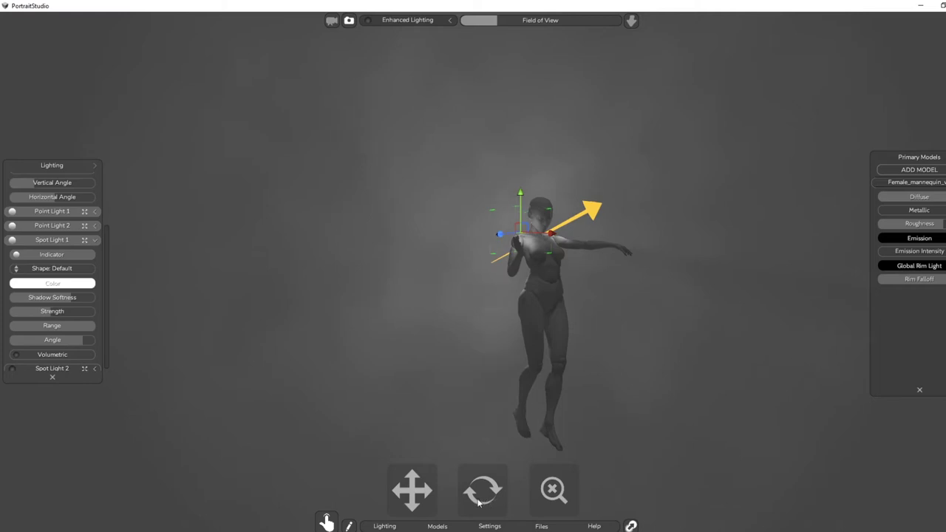
left_click_drag(491, 501, 455, 505)
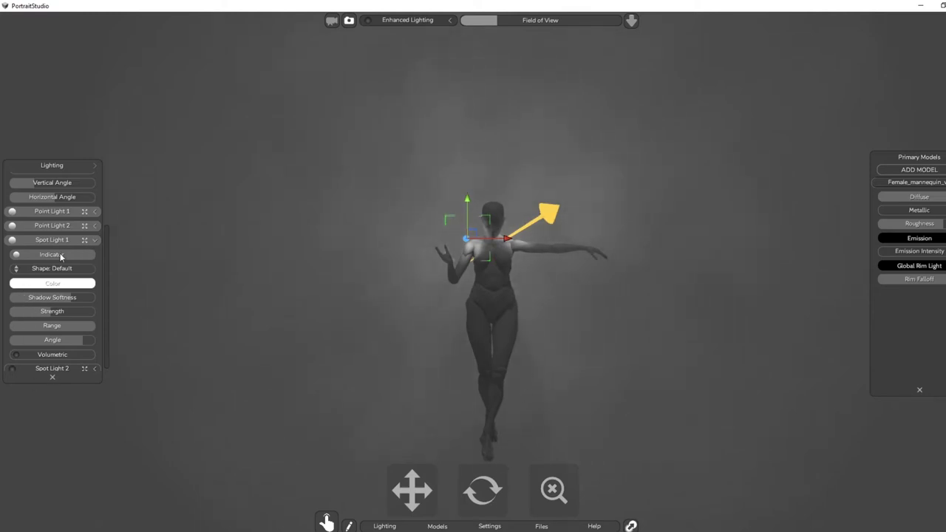
Hide Spot Light 1's indicator and view the lit mannequin closer from a lower angle.
left_click(16, 256)
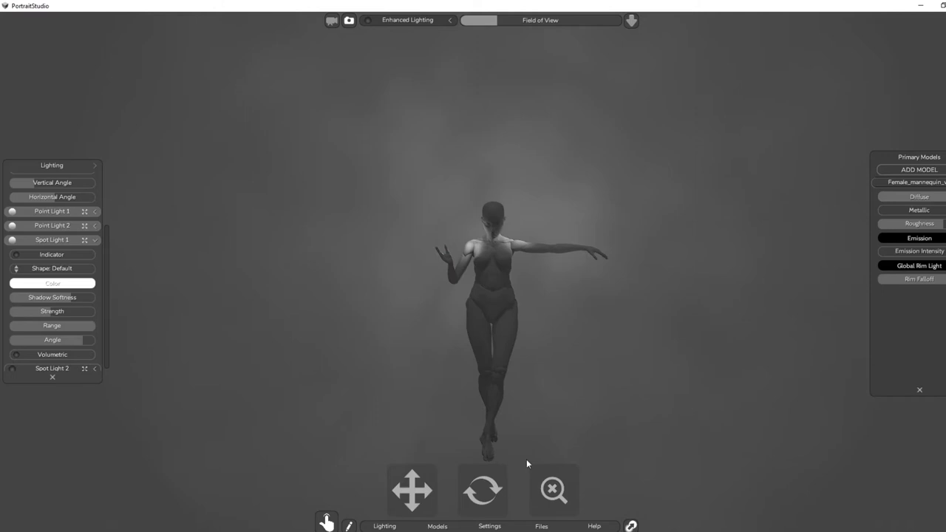
left_click_drag(487, 494, 482, 484)
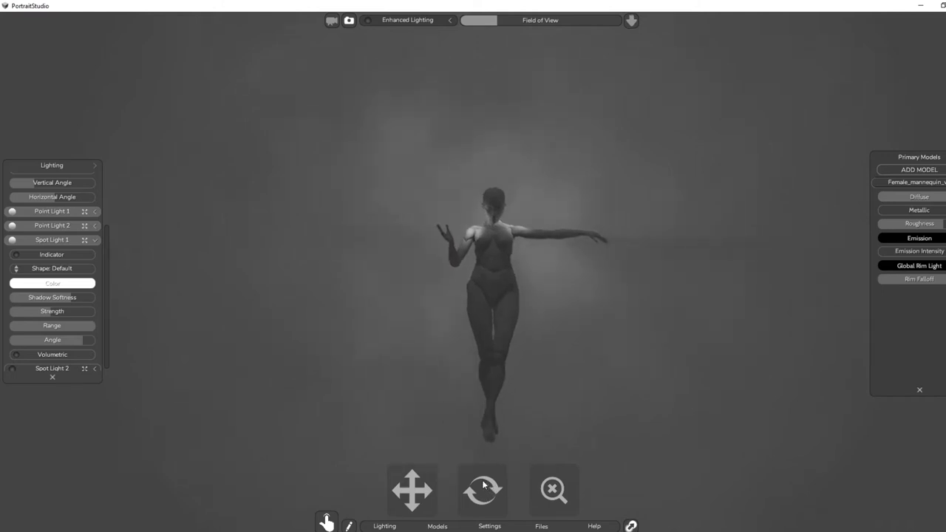
left_click_drag(562, 492, 569, 493)
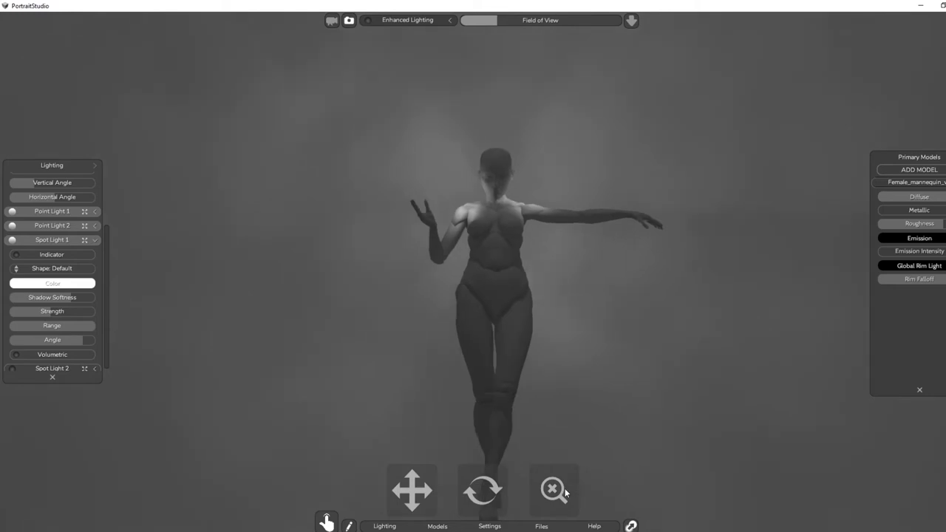
Toggle the Directional Light to compare its effect and examine the lighting on the whole mannequin.
left_click_drag(106, 238, 110, 174)
left_click(11, 193)
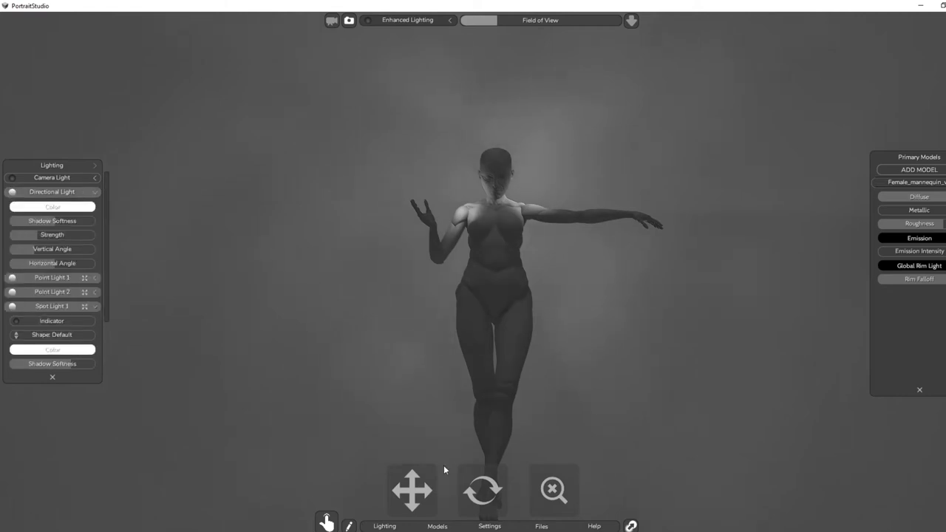
left_click_drag(494, 498, 492, 504)
mouse_move(551, 494)
left_mouse_down()
mouse_move(555, 473)
mouse_move(552, 491)
mouse_move(546, 484)
left_mouse_up()
left_click_drag(420, 491, 441, 460)
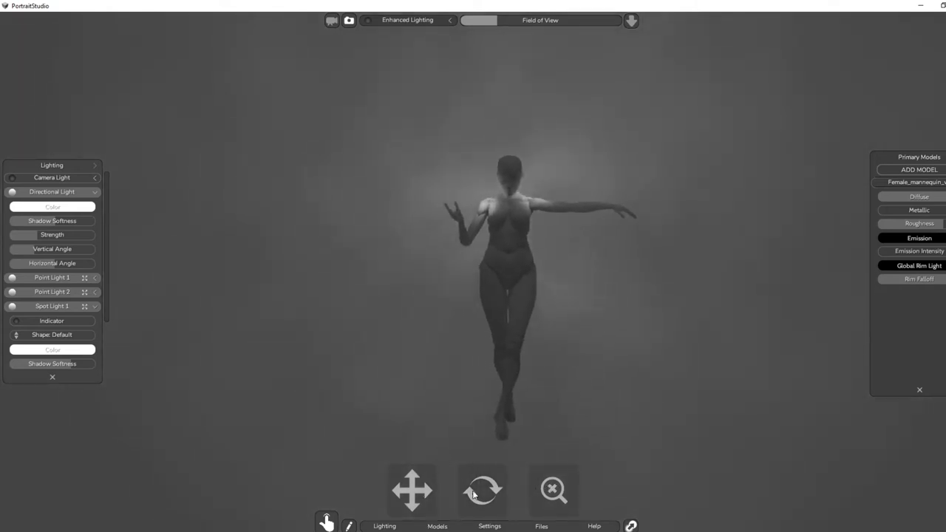
left_click_drag(486, 497, 491, 493)
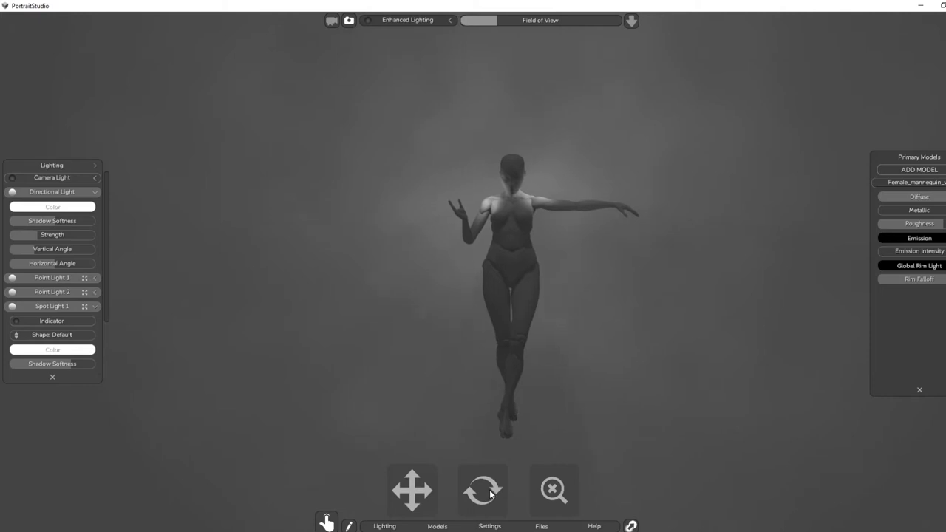
Rotate the mannequin's outstretched arm down at the shoulder so it hangs beside the hip.
left_click(544, 198)
left_click_drag(565, 195, 566, 245)
left_click(566, 241)
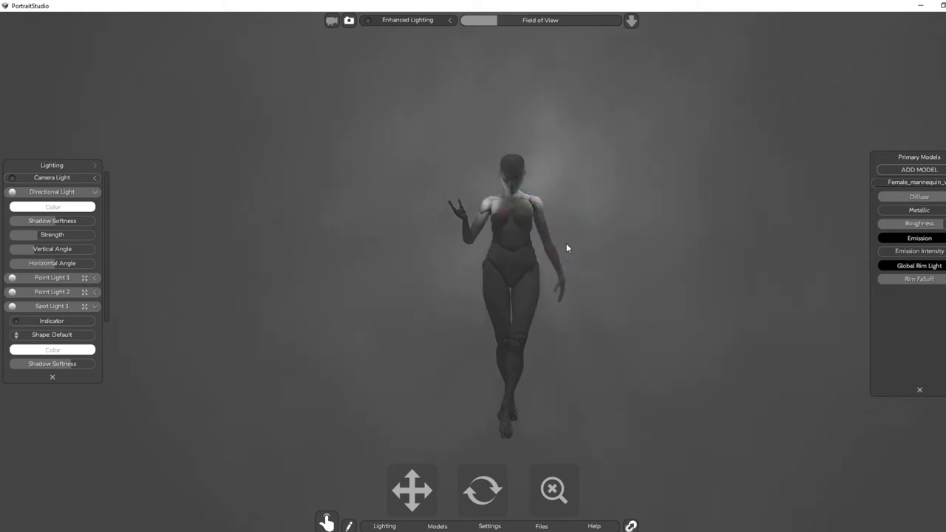
Rotate the forearm of the lowered arm outward at the elbow so the hand is held out beside the waist.
left_click(548, 245)
left_click_drag(560, 244, 597, 241)
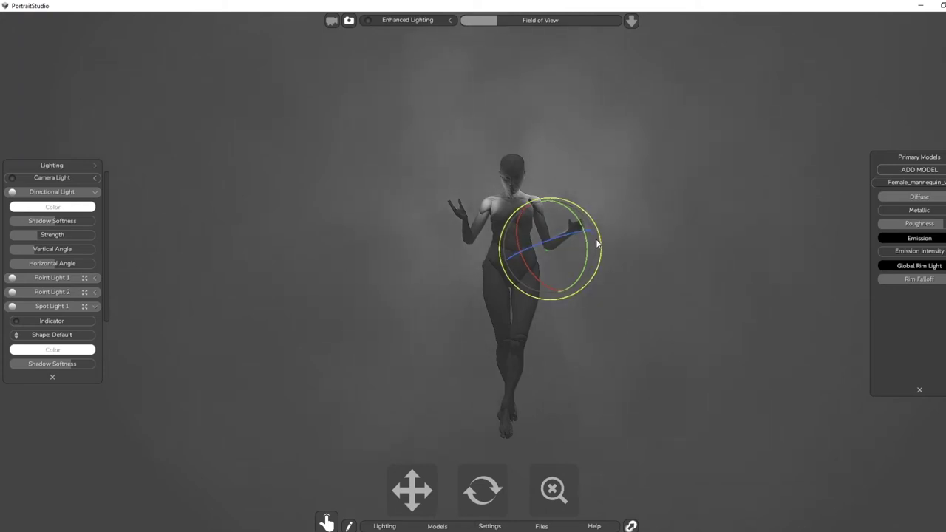
left_click(634, 179)
left_click(536, 206)
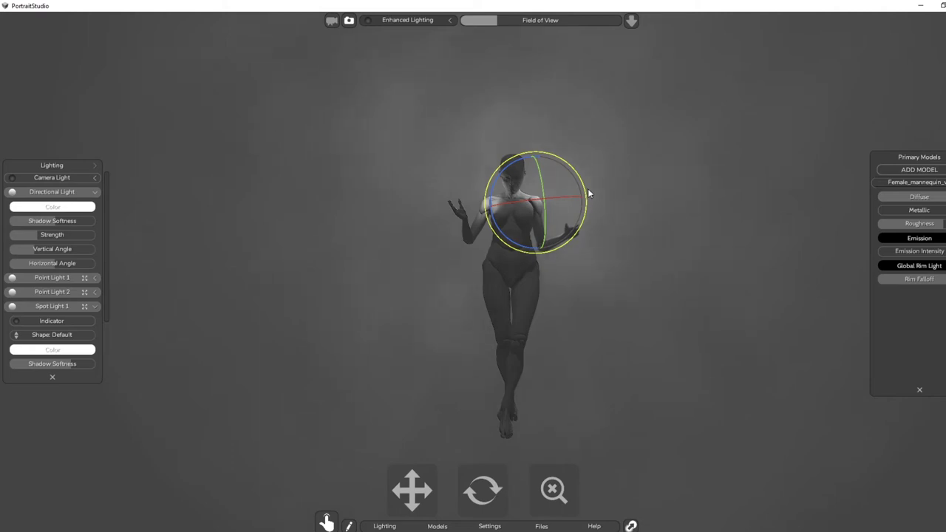
left_click(660, 239)
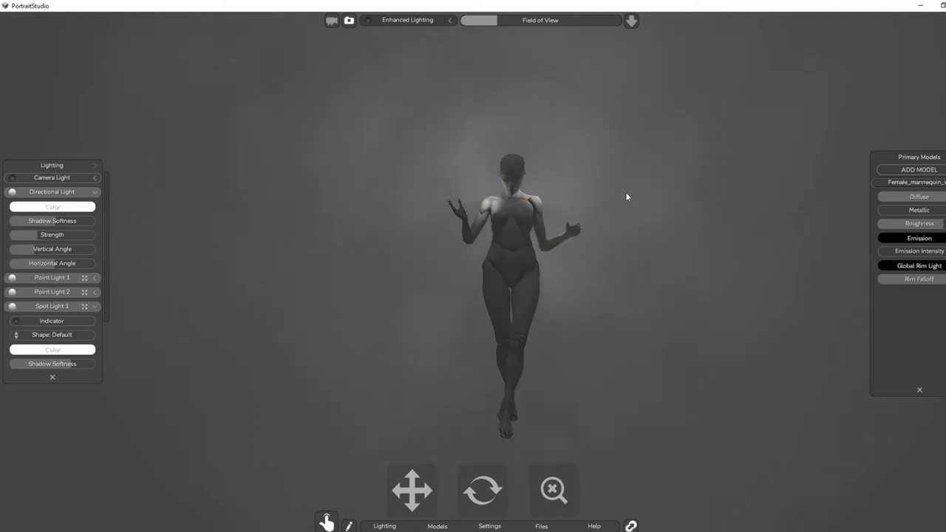
Rotate the mannequin's leg on the lowered-arm side at the hip so the two feet separate.
left_click(533, 282)
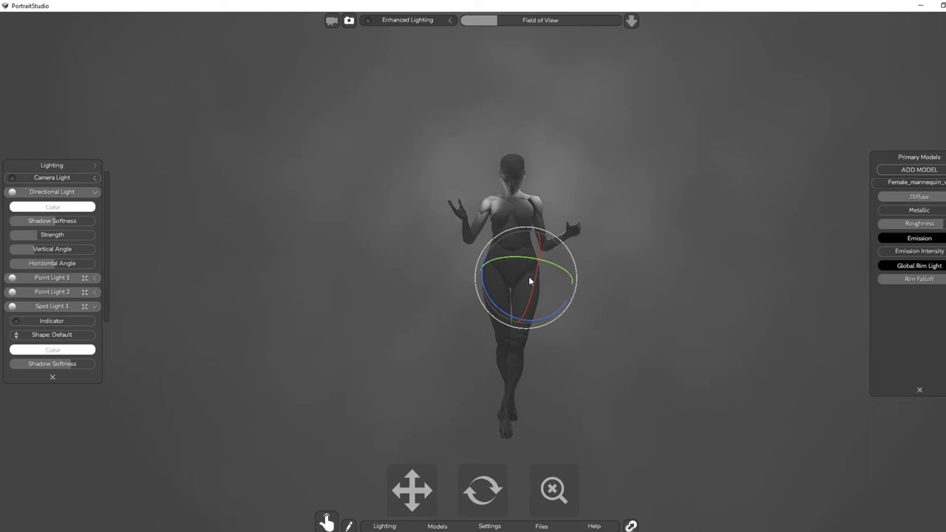
left_click_drag(533, 283, 534, 281)
left_click(582, 328)
left_click(529, 316)
mouse_move(545, 308)
left_mouse_down()
mouse_move(540, 293)
mouse_move(553, 297)
mouse_move(529, 288)
mouse_move(563, 302)
mouse_move(548, 304)
left_mouse_up()
left_click(556, 268)
left_click(527, 278)
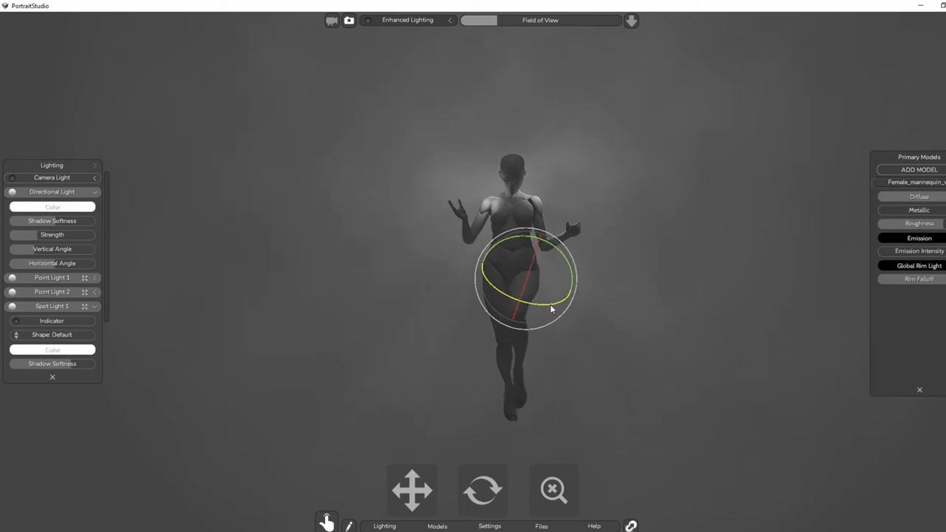
mouse_move(470, 485)
left_mouse_down()
mouse_move(527, 491)
mouse_move(472, 491)
left_mouse_up()
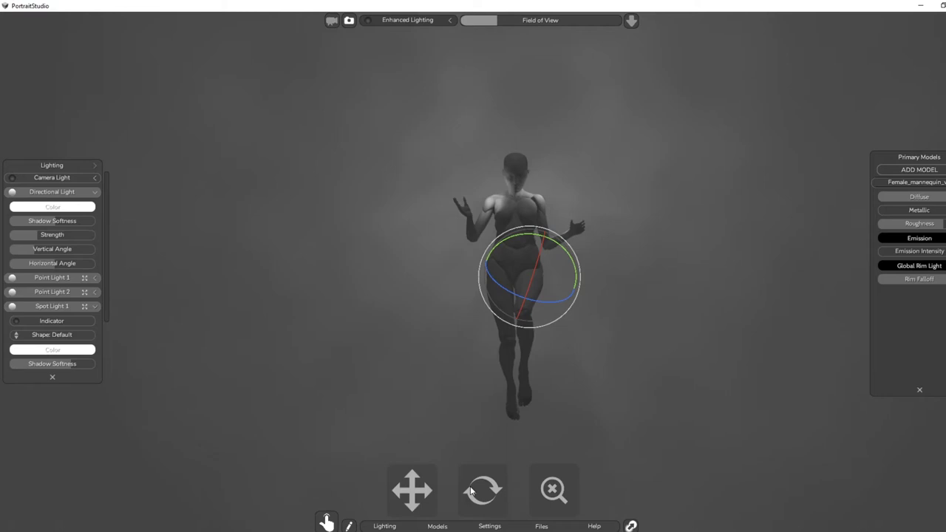
left_click_drag(469, 493, 472, 495)
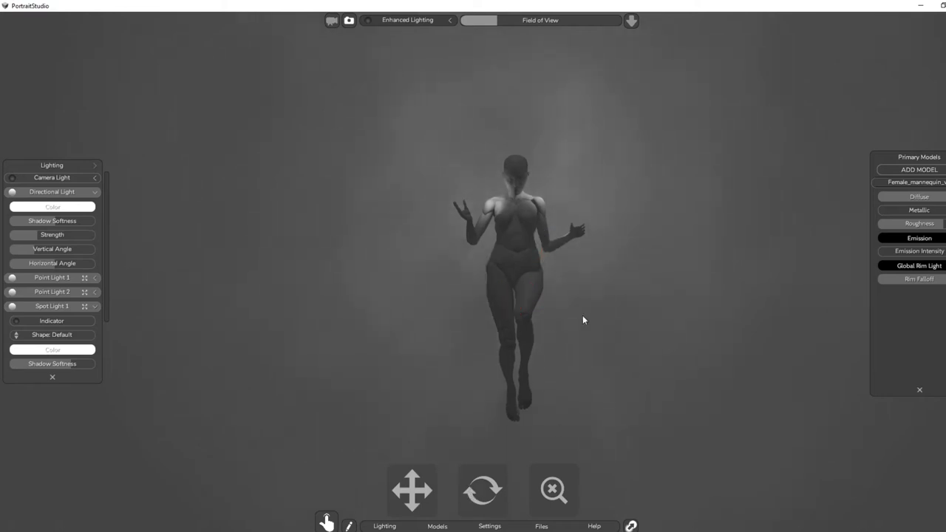
Rotate the mannequin's other leg at the hip and knee so it stands close beside the first leg.
left_click(495, 272)
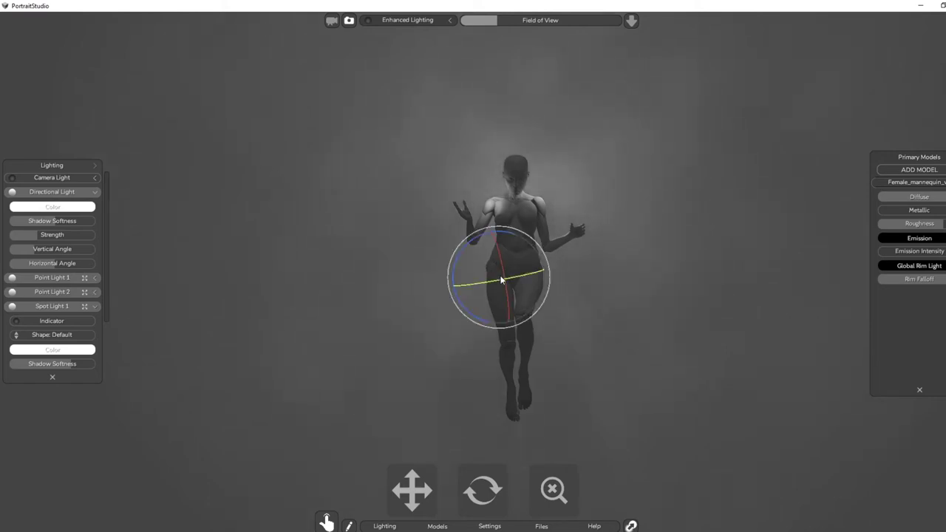
left_click_drag(455, 251, 458, 252)
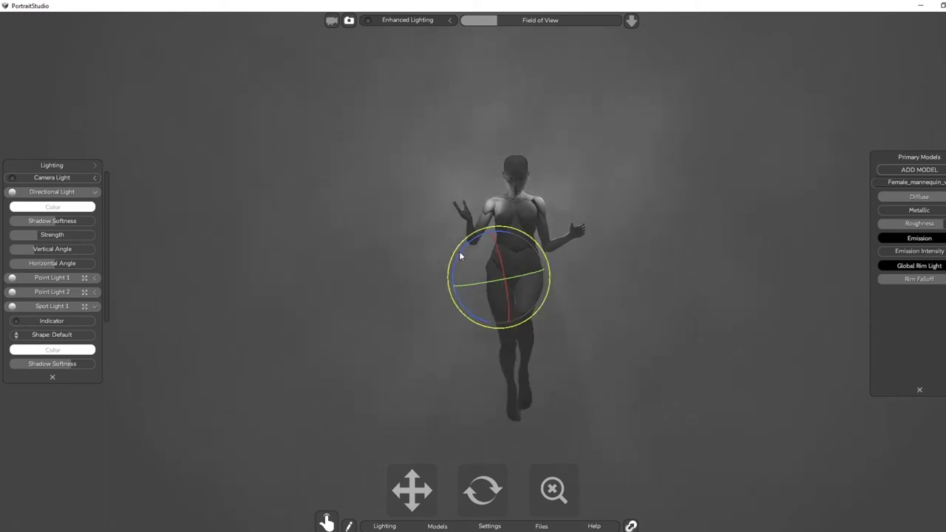
left_click_drag(516, 294, 507, 282)
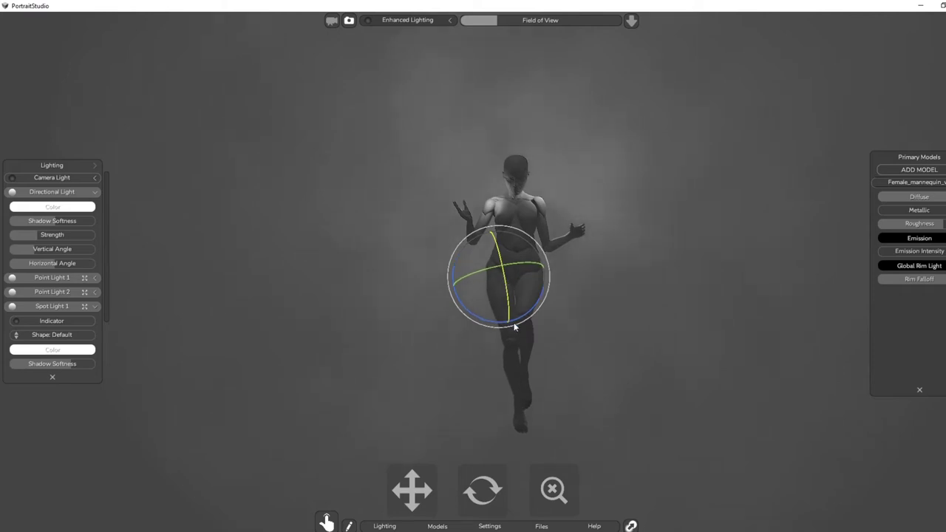
left_click(513, 341)
left_click_drag(513, 334, 517, 346)
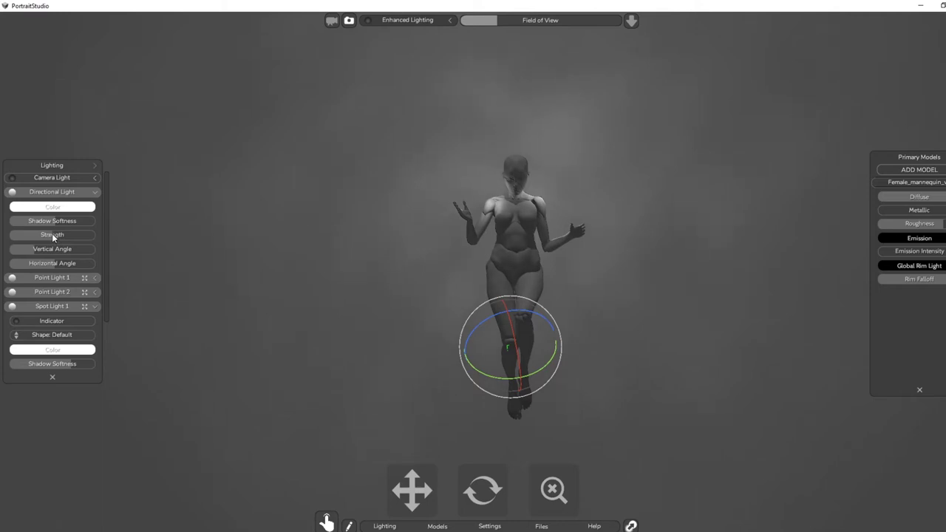
Try a near-black Directional Light color, then set it to light grey #E6E6E6.
left_click(75, 211)
left_click_drag(438, 332, 421, 346)
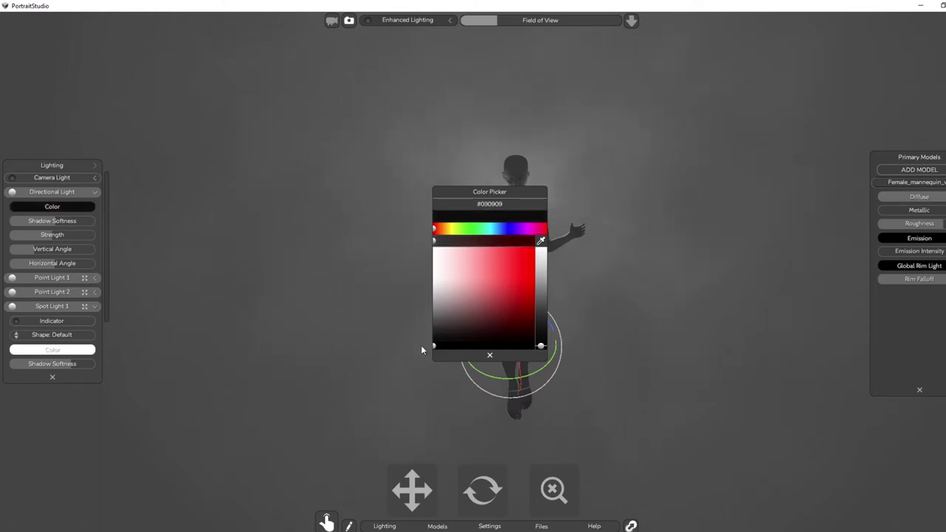
left_click_drag(449, 281, 408, 257)
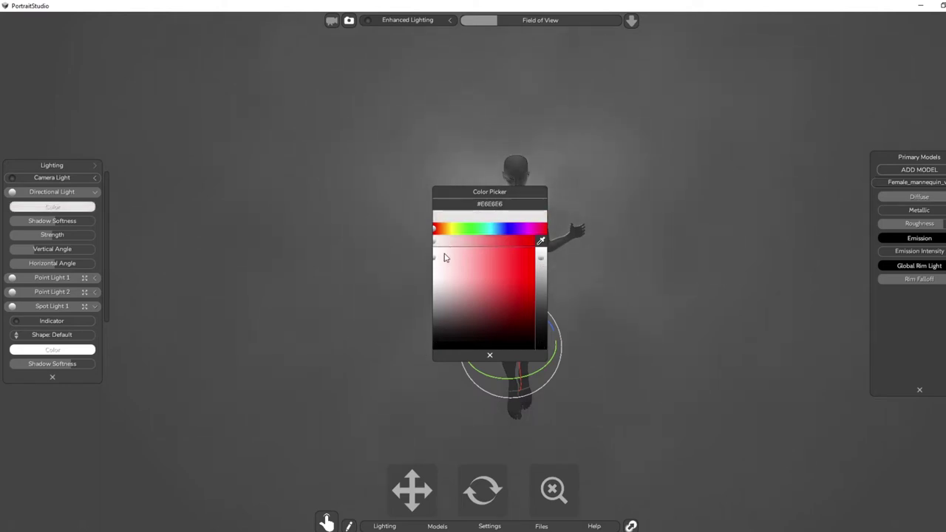
Darken the scene's background color to dark grey #1E1E1E in the indirect lighting settings.
left_click(96, 166)
left_click(76, 191)
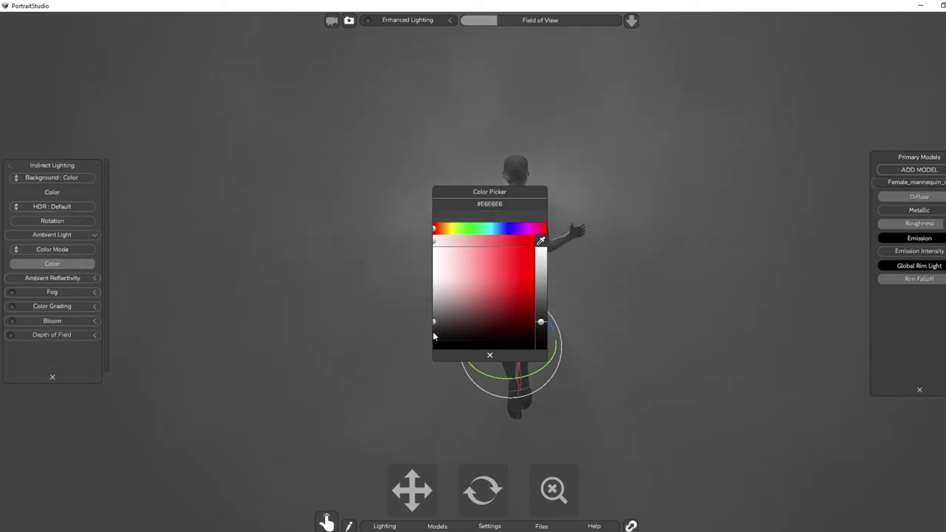
left_click_drag(435, 333, 419, 340)
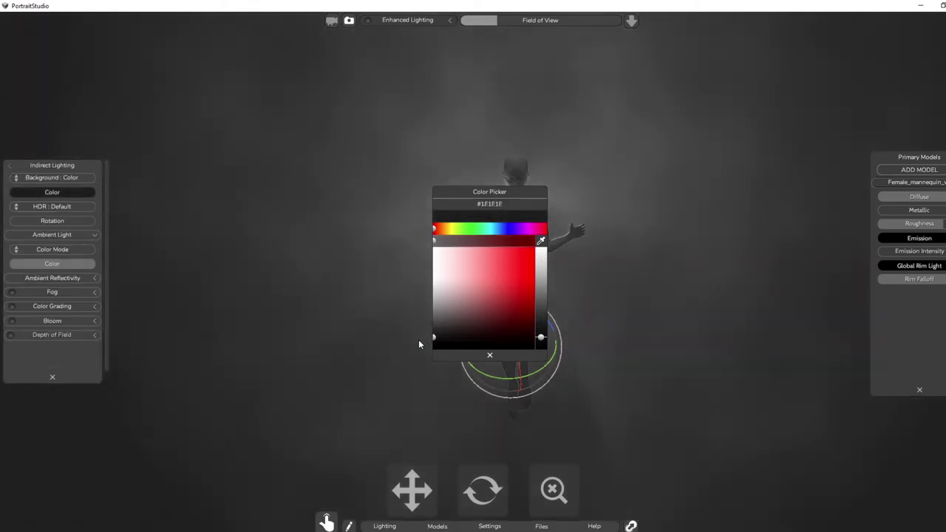
left_click(489, 355)
left_click(372, 346)
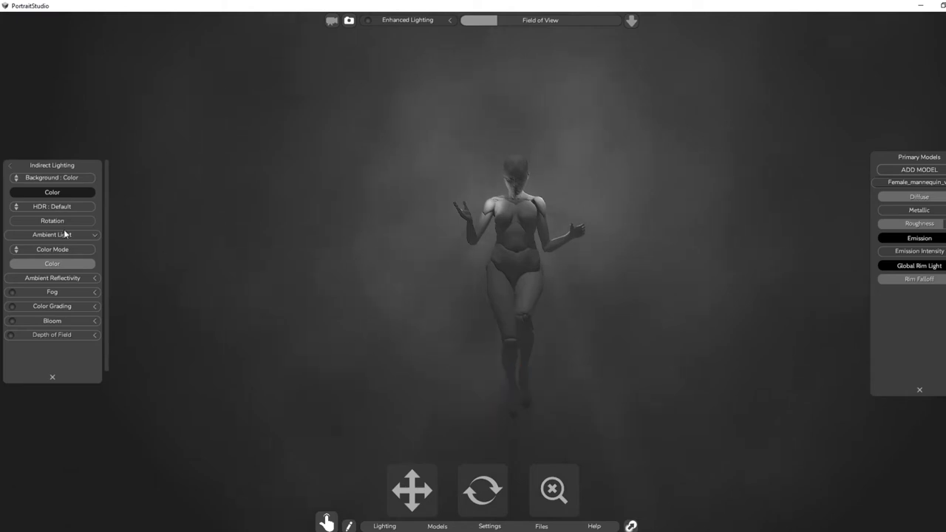
Fine-tune the Directional Light's strength against the darker background.
left_click(11, 168)
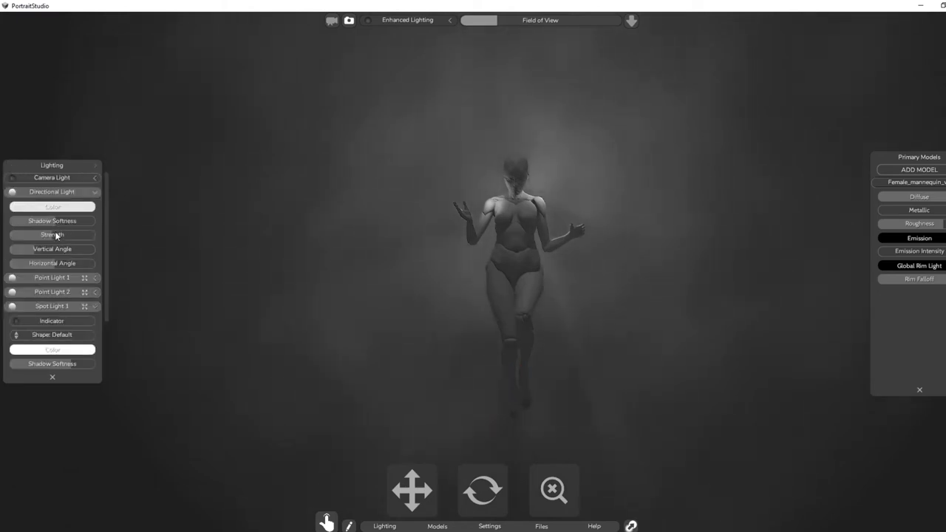
mouse_move(56, 236)
left_mouse_down()
mouse_move(100, 236)
mouse_move(72, 238)
left_mouse_up()
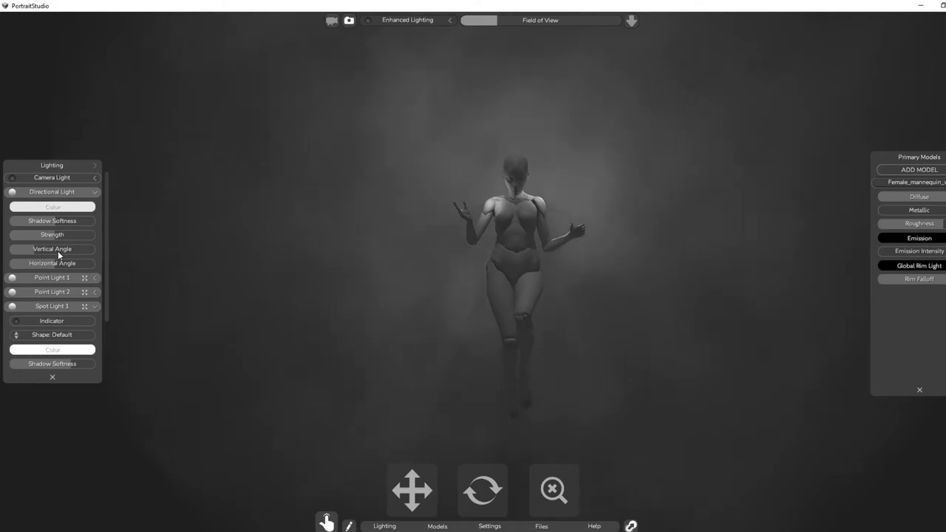
scroll(109, 317, "down", 3)
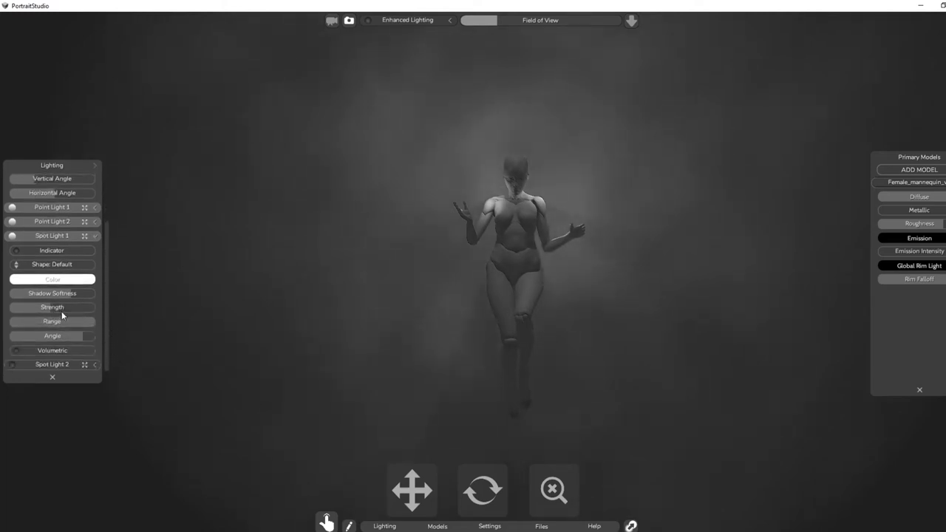
Increase Point Light 1's range to about two thirds of its maximum to spread the volumetric glow behind the mannequin.
left_click_drag(107, 252, 104, 186)
left_click(96, 279)
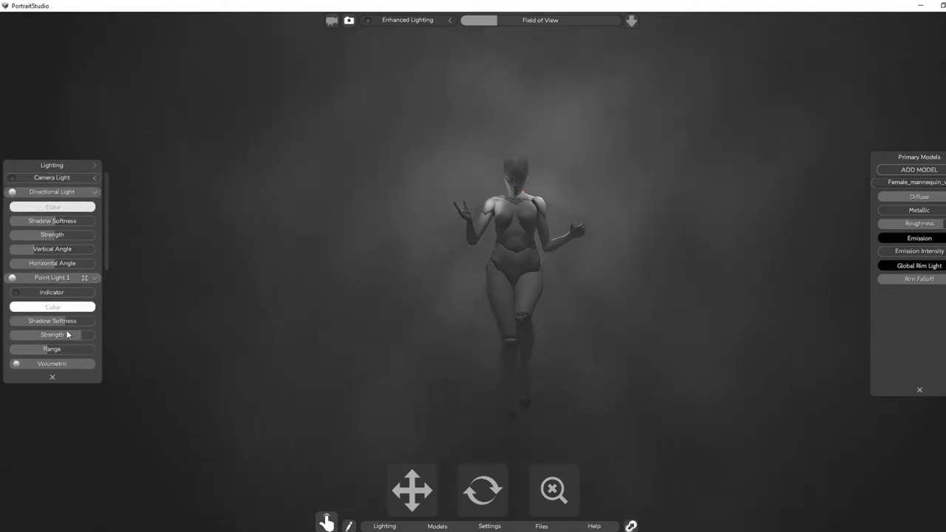
left_click_drag(63, 352, 90, 356)
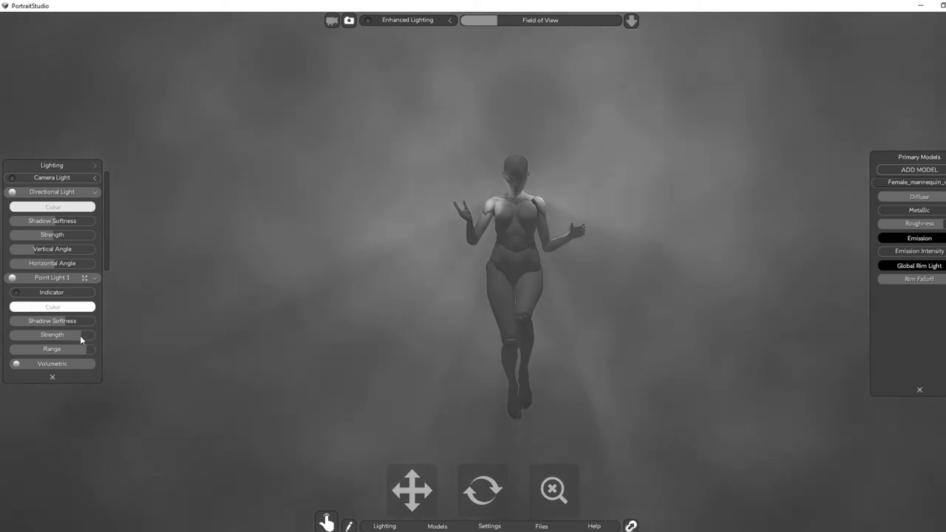
left_click_drag(86, 348, 75, 348)
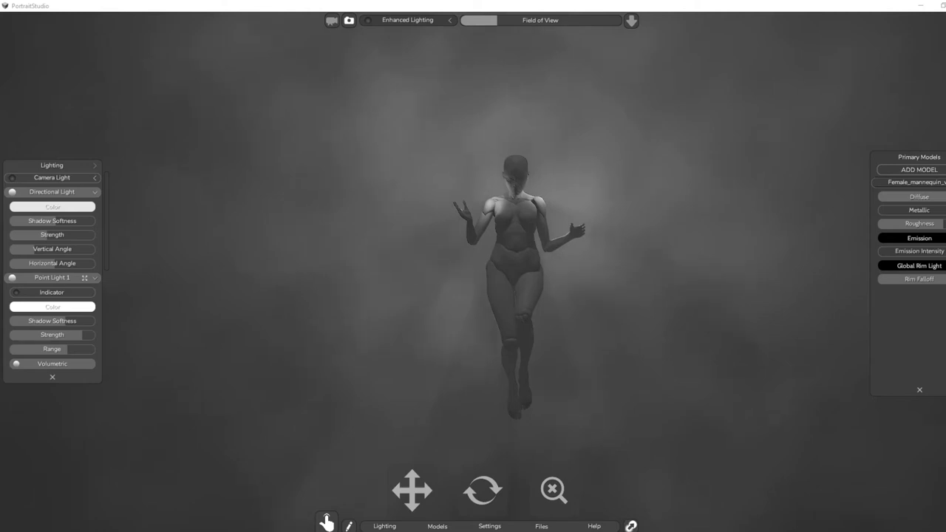
Capture a screenshot of the posed, lit mannequin and switch to the forest woman painting in Photoshop.
left_click_drag(363, 78, 665, 458)
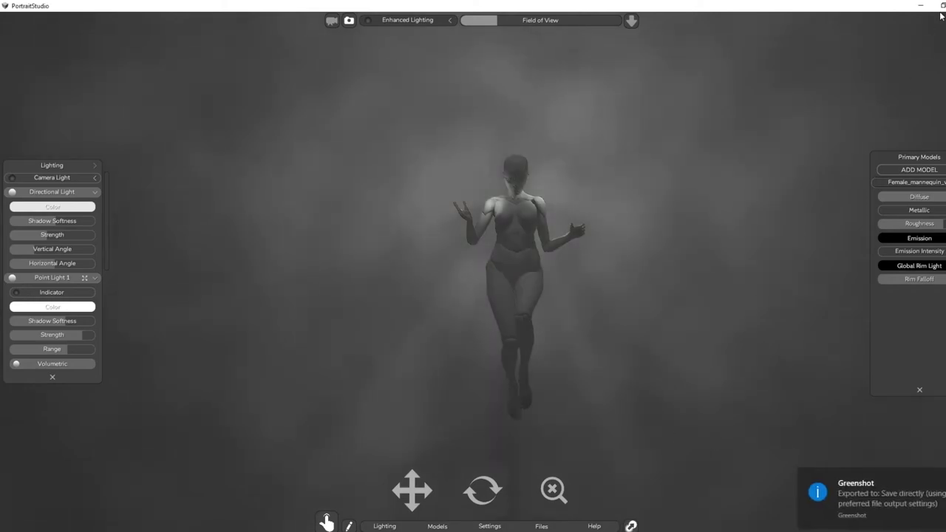
left_click(942, 5)
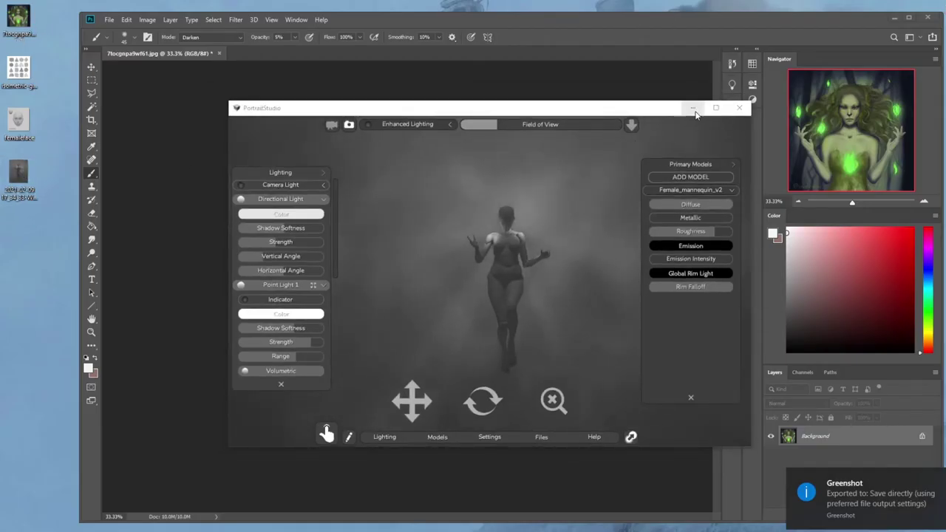
left_click(738, 108)
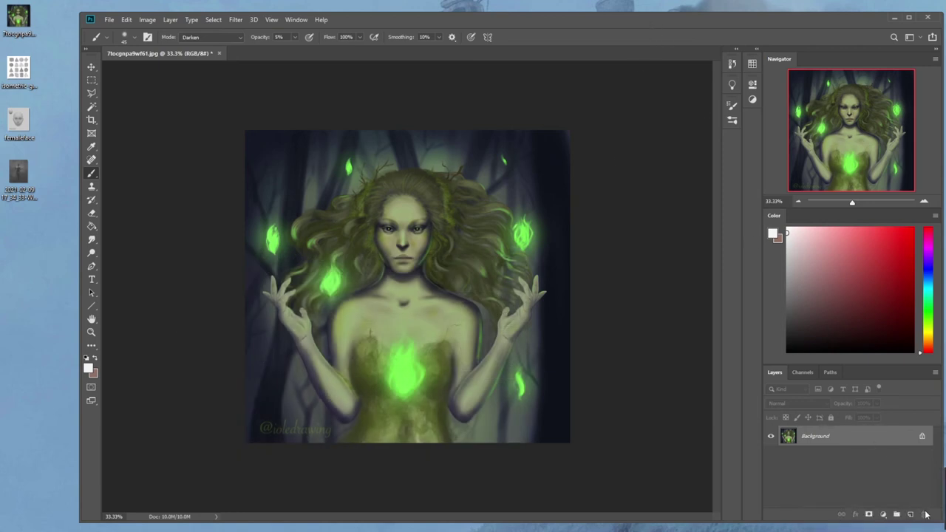
Convert the painting's locked Background into a regular layer named Layer 0.
right_click(859, 441)
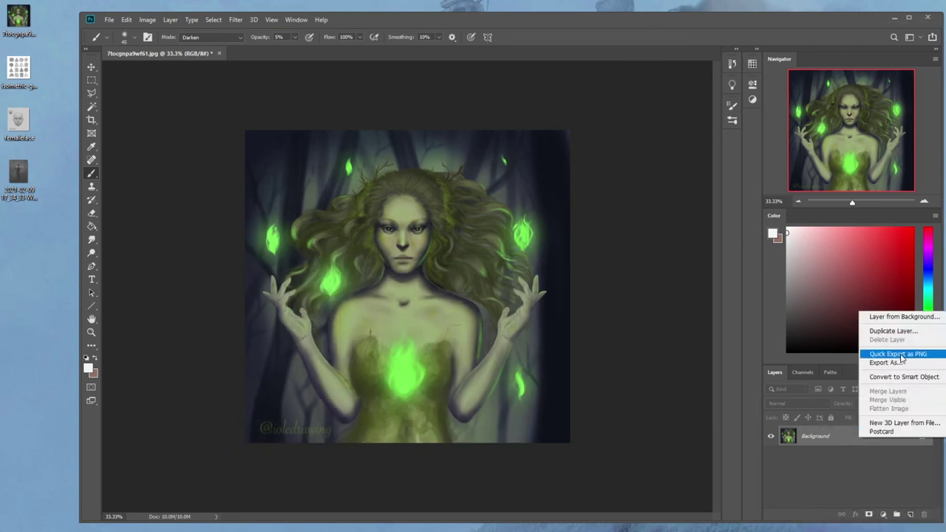
left_click(857, 441)
double_click(848, 441)
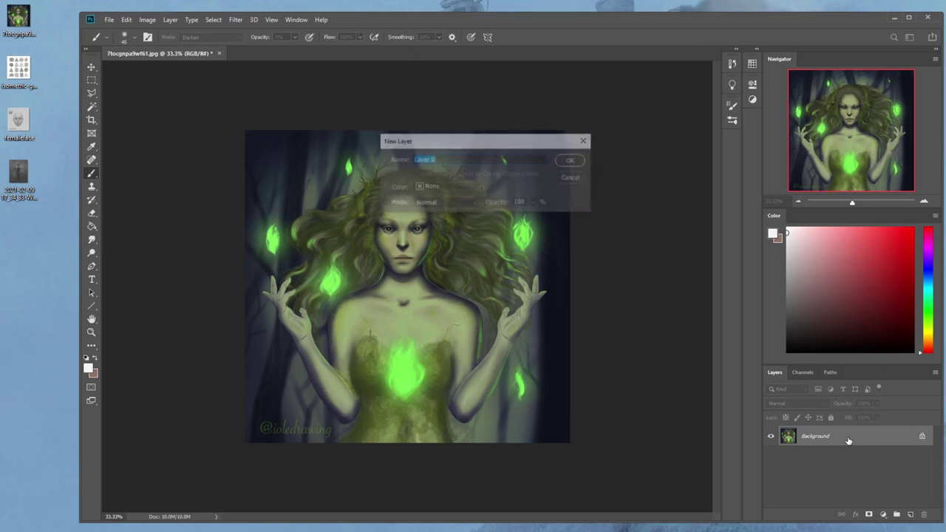
left_click(570, 159)
Extend the canvas downward with the Crop tool to about twice the painting's height.
key("ctrl+minus")
key("ctrl+minus")
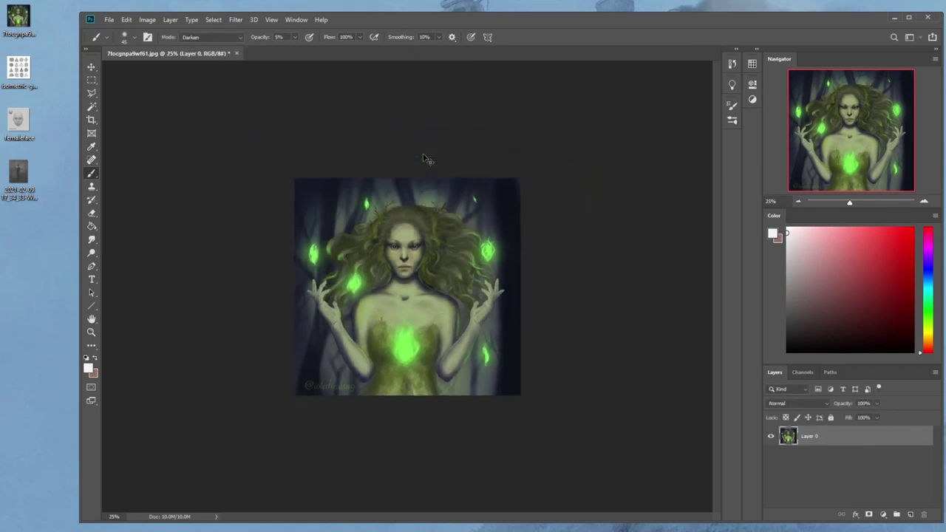
key("c")
left_click_drag(486, 363, 485, 439)
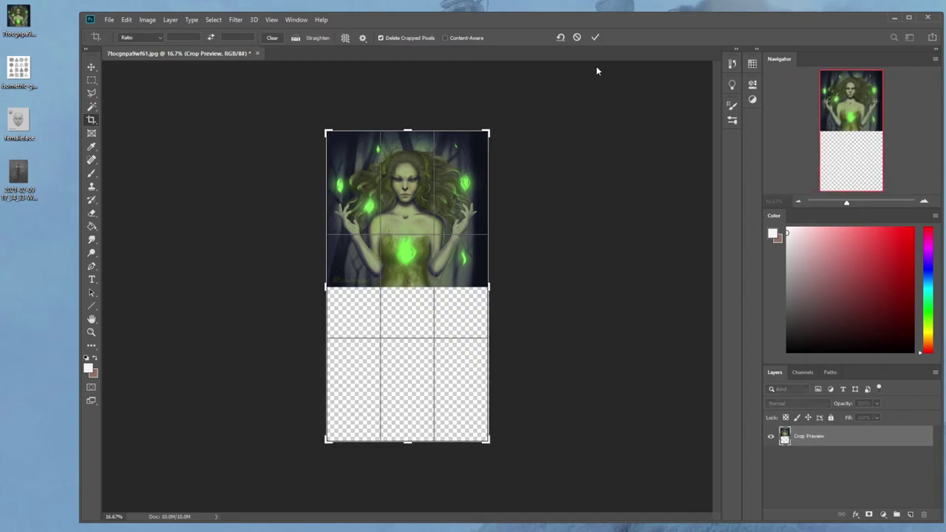
left_click(595, 38)
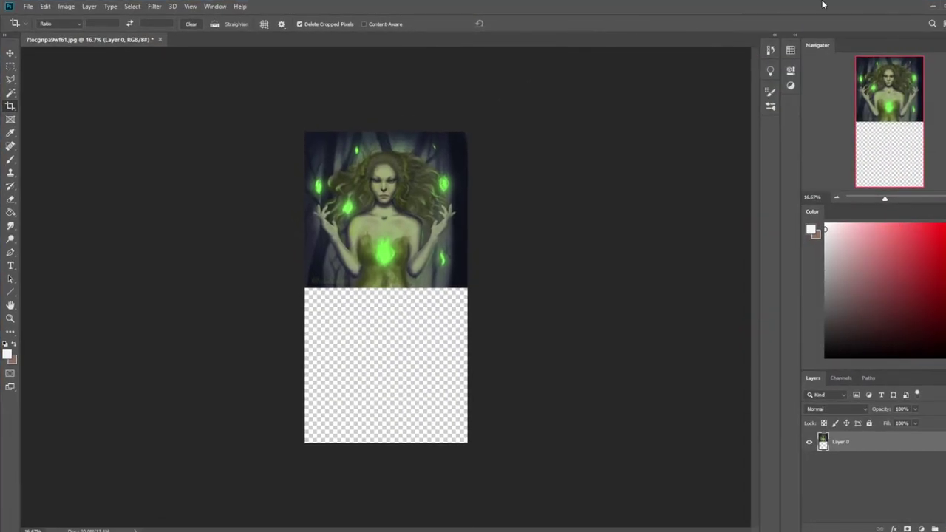
key("ctrl+plus")
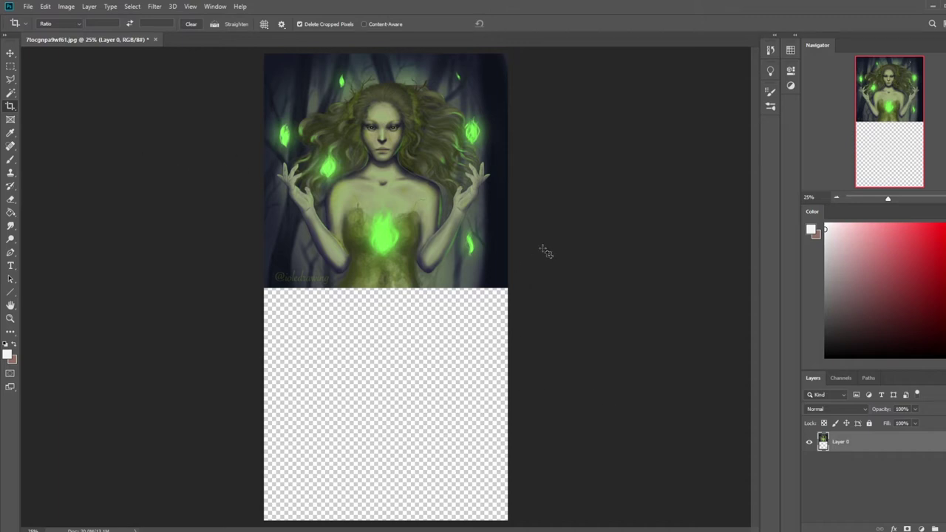
key("ctrl+minus")
key("ctrl+plus")
key("ctrl+plus")
left_click_drag(450, 287, 529, 372)
key("ctrl+minus")
key("ctrl+minus")
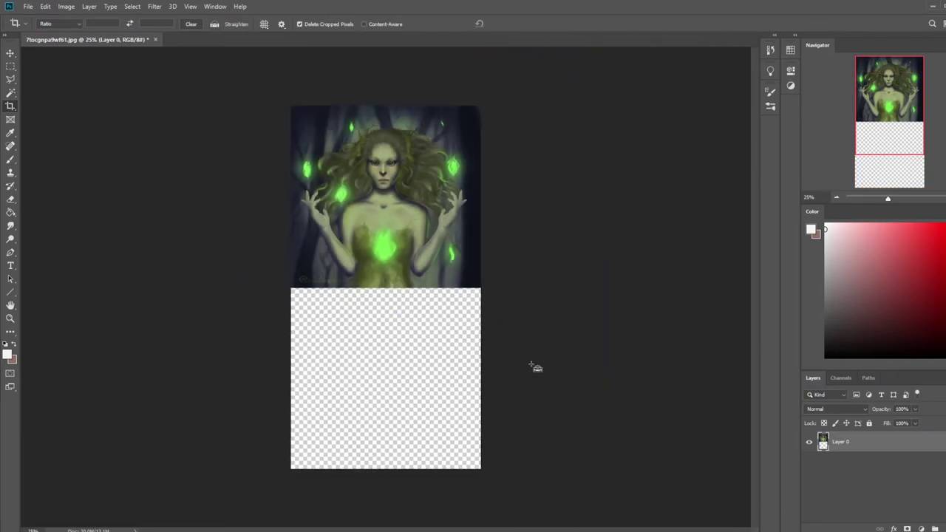
Add a new layer beneath the painting and fill it with the dark navy sampled from the painting's edge.
key("ctrl+alt+shift+n")
left_click_drag(855, 443, 868, 495)
key("g")
left_click(455, 278, "alt")
left_click(458, 344)
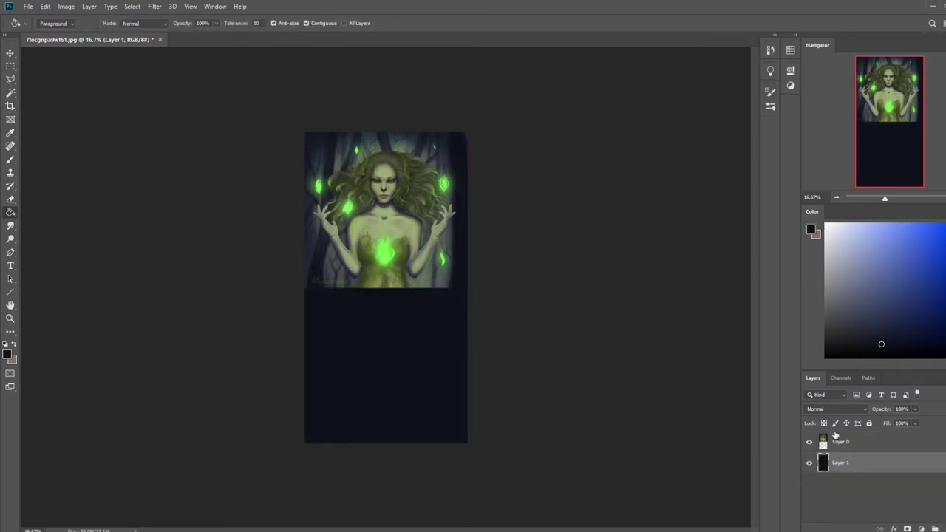
Move the painting on Layer 0 slightly down and to the right on the extended canvas.
left_click(857, 448)
key("v")
left_click_drag(393, 259, 411, 275)
Set up a 250 px dry-oil brush in Normal mode at 100% opacity with a grey-green sampled from the painting's lower edge.
key("b")
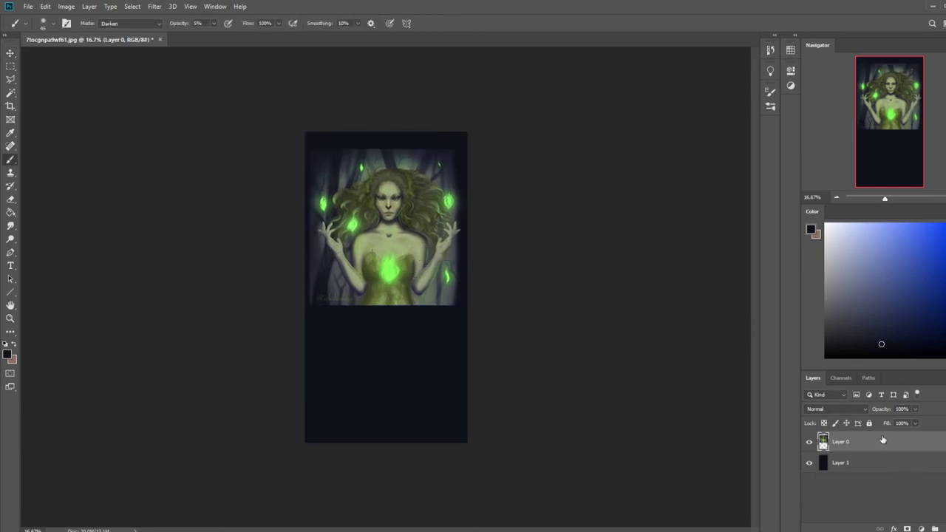
right_click(436, 260)
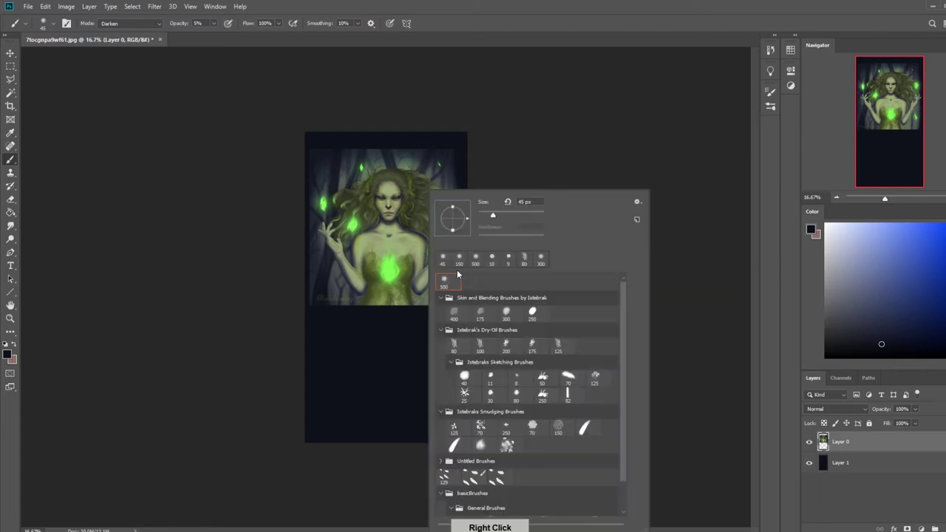
left_click(452, 353)
left_click(526, 122)
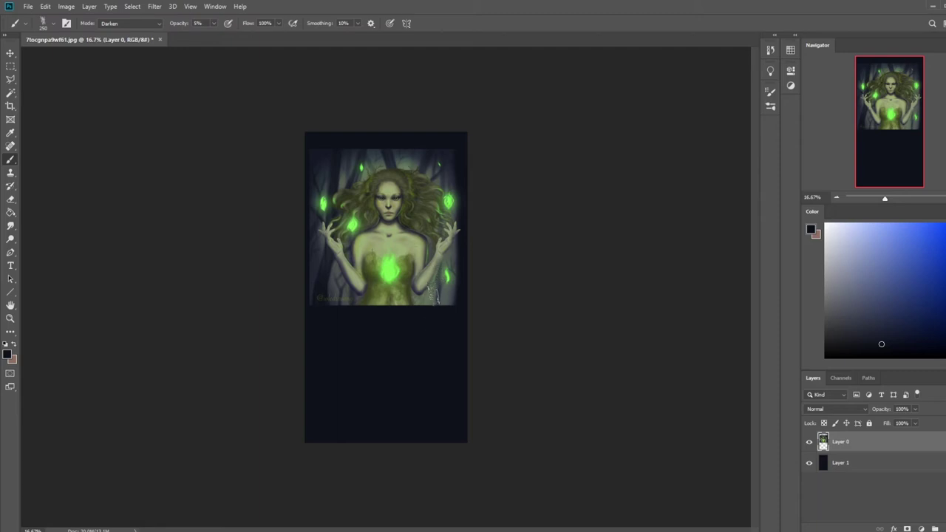
left_click(425, 305, "alt")
left_click(130, 23)
left_click(168, 28)
left_click(213, 23)
left_click_drag(214, 34, 258, 34)
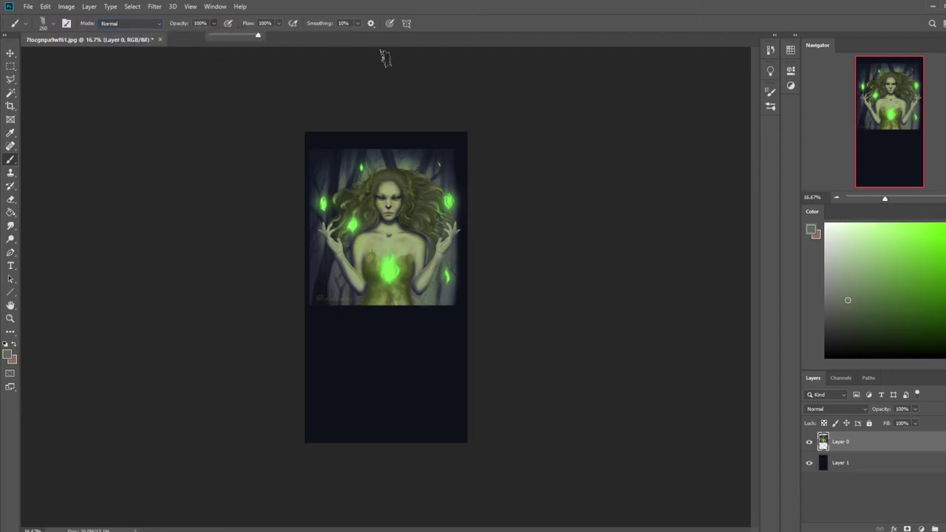
Paint grey and grey-green background strips on Layer 1 down both sides of the empty lower canvas, leaving a dark skirt shape between them.
left_click(865, 460)
left_click_drag(435, 296, 436, 380)
mouse_move(334, 309)
left_mouse_down()
mouse_move(329, 344)
mouse_move(363, 387)
mouse_move(327, 317)
mouse_move(396, 433)
left_mouse_up()
left_click(433, 375, "alt")
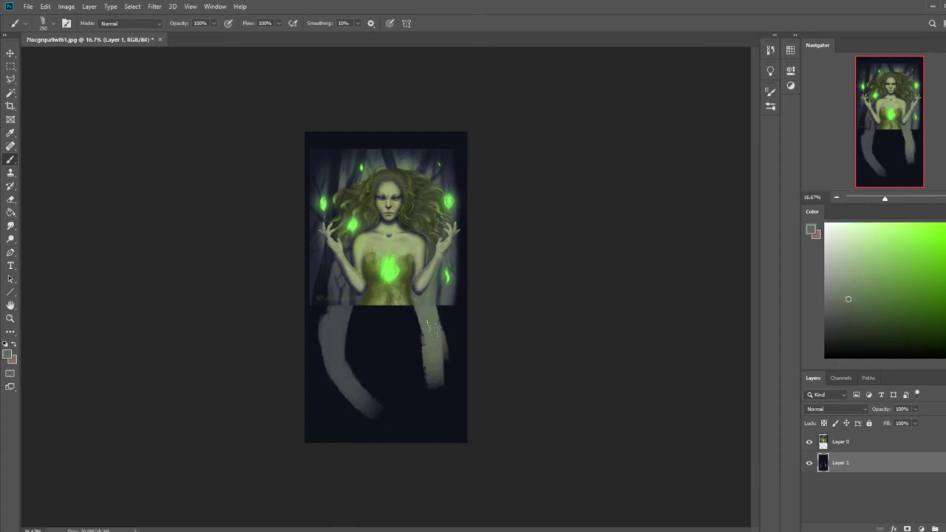
left_click_drag(432, 319, 425, 429)
left_click(341, 377, "alt")
left_click_drag(327, 342, 388, 471)
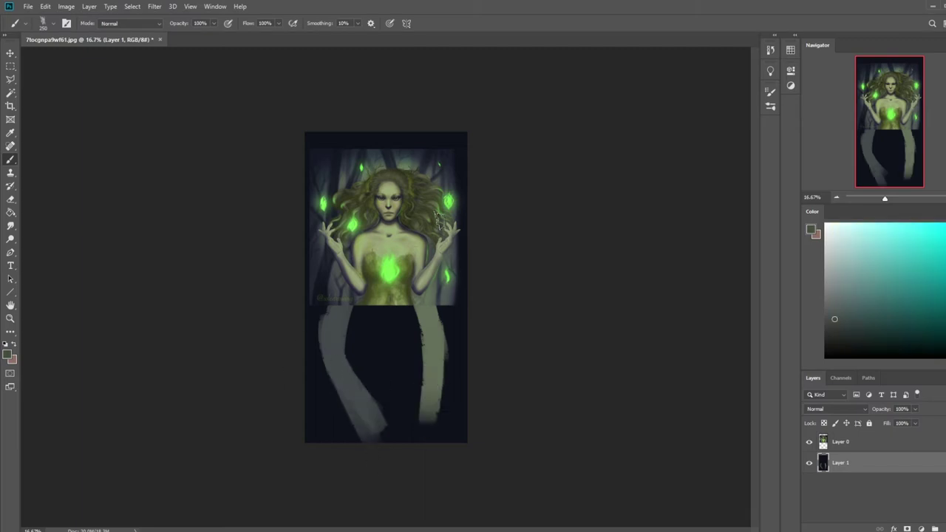
left_click_drag(331, 347, 344, 381)
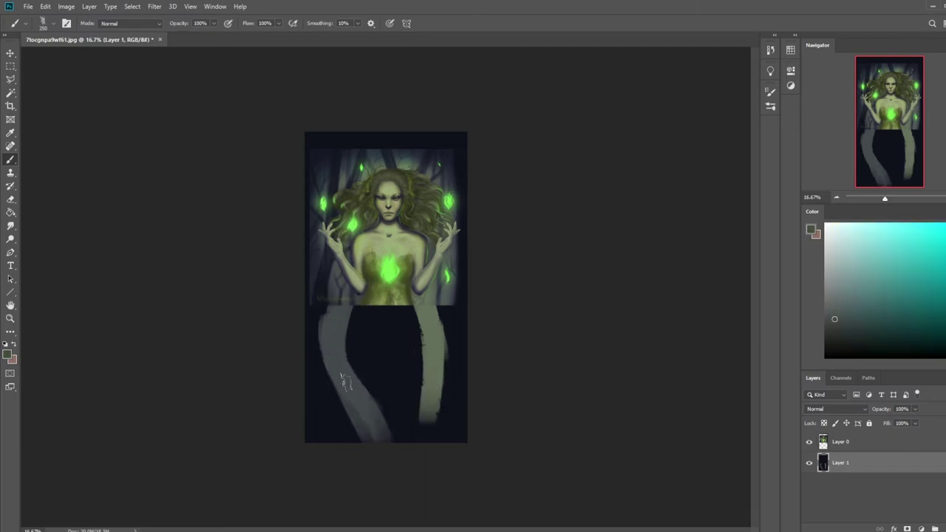
Extend the right green strip to the canvas bottom and add grey and bluish strips beside it out to the right edge.
left_click(438, 345, "alt")
left_click_drag(433, 362, 413, 442)
left_click_drag(444, 312, 445, 393)
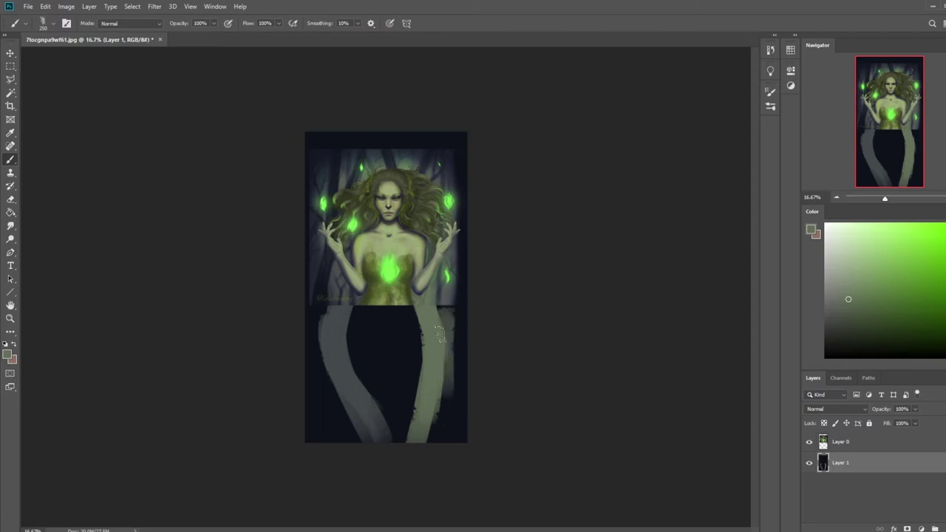
left_click(451, 305, "alt")
left_click_drag(454, 303, 450, 384)
left_click_drag(455, 281, 439, 430)
left_click(457, 319, "alt")
left_click_drag(461, 322, 422, 486)
left_click(437, 352, "alt")
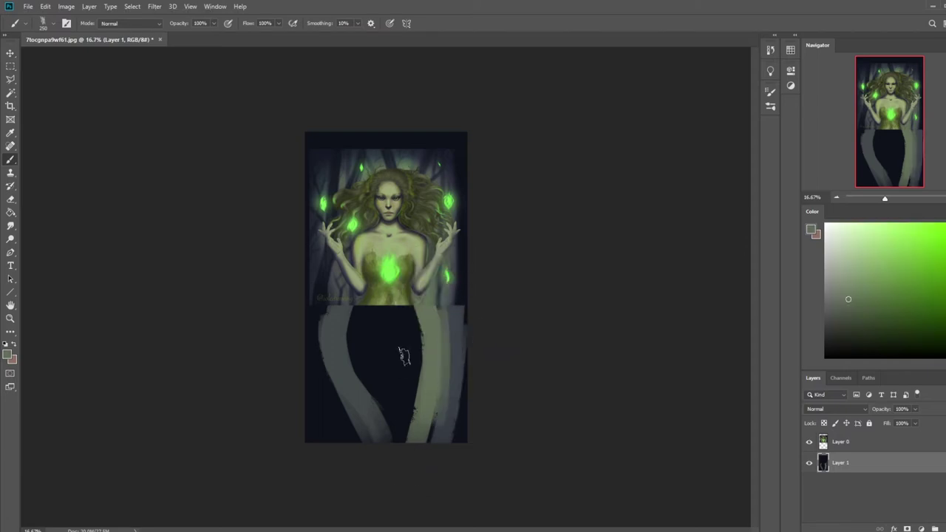
Widen the left background strip below the painting with greys sampled from its lower-left edge.
left_click(326, 303, "alt")
left_click_drag(319, 301, 333, 430)
mouse_move(330, 375)
left_mouse_down()
mouse_move(332, 347)
mouse_move(344, 440)
left_mouse_up()
left_click(339, 339, "alt")
left_click_drag(353, 440, 341, 415)
Continue the dark tree trunks and bluish gaps up to the canvas top using colours sampled along the painting's upper edge.
left_click(314, 142, "alt")
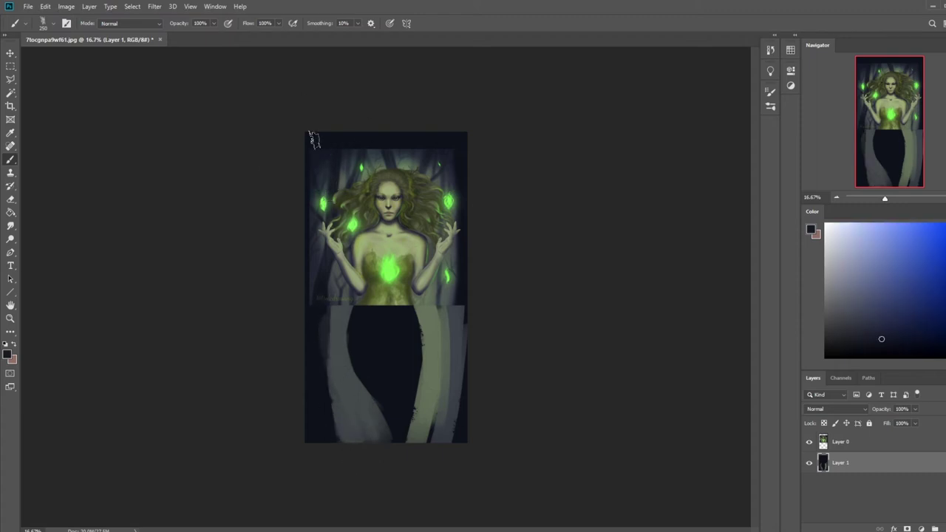
left_click(352, 148, "alt")
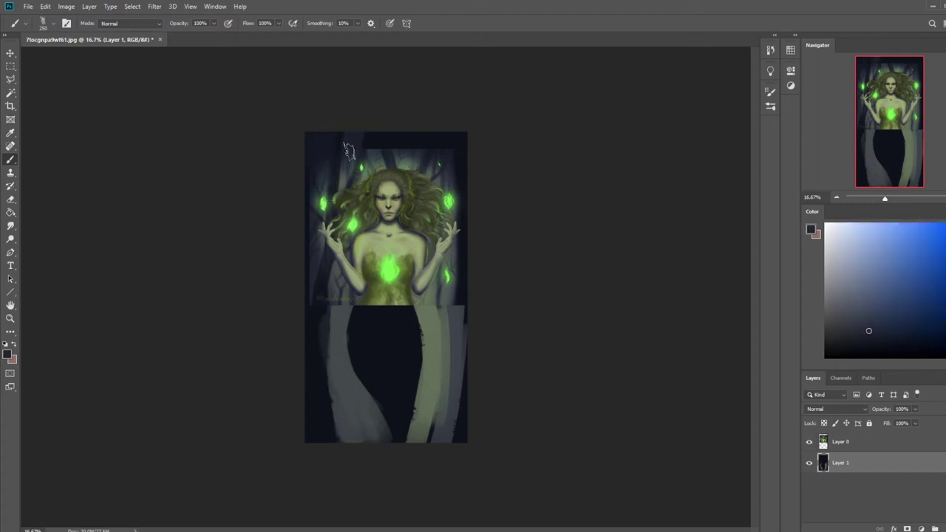
left_click(376, 145, "alt")
left_click(397, 158, "alt")
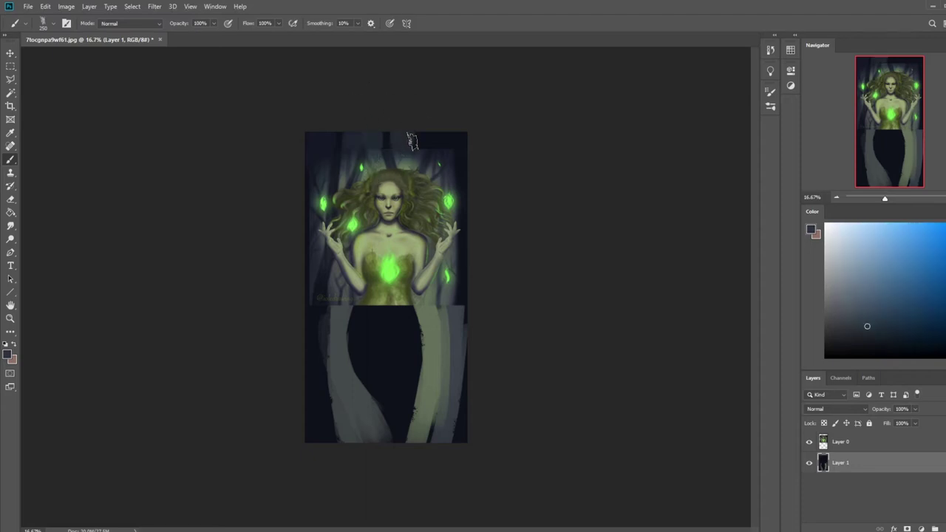
left_click(441, 181, "alt")
left_click(464, 167, "alt")
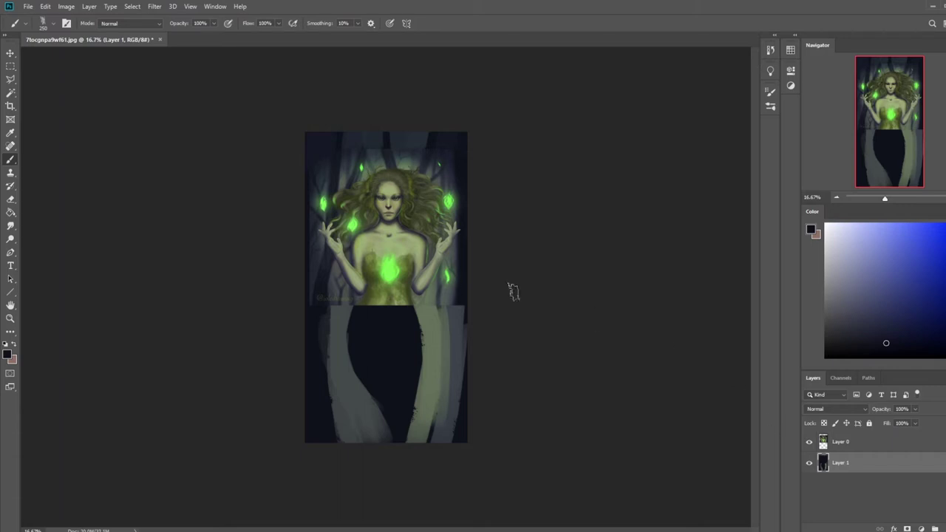
Rework the lower-left background with sampled greys and dark navy, broadening the grey area and darkening the outer edge.
left_click(310, 303, "alt")
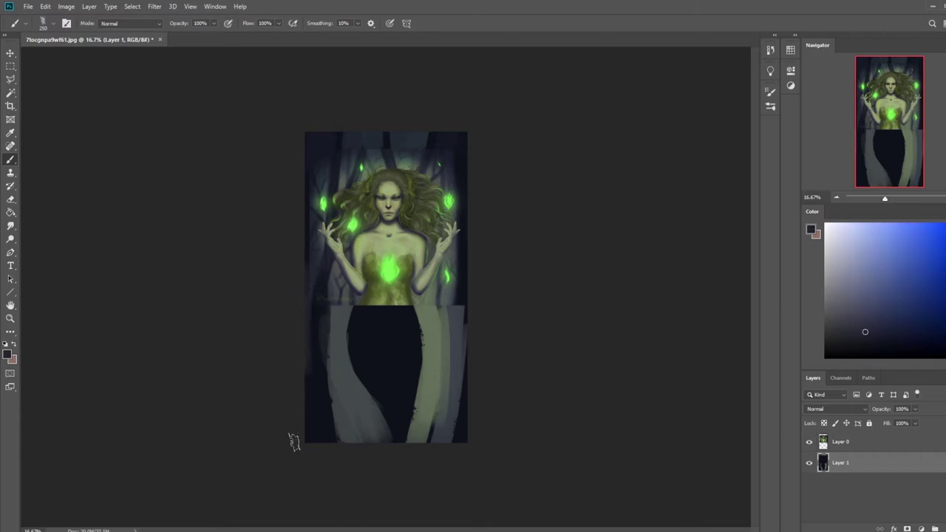
left_click(344, 342, "alt")
left_click_drag(337, 303, 345, 500)
left_click(344, 407, "alt")
left_click_drag(330, 377, 323, 442)
left_click(308, 364, "alt")
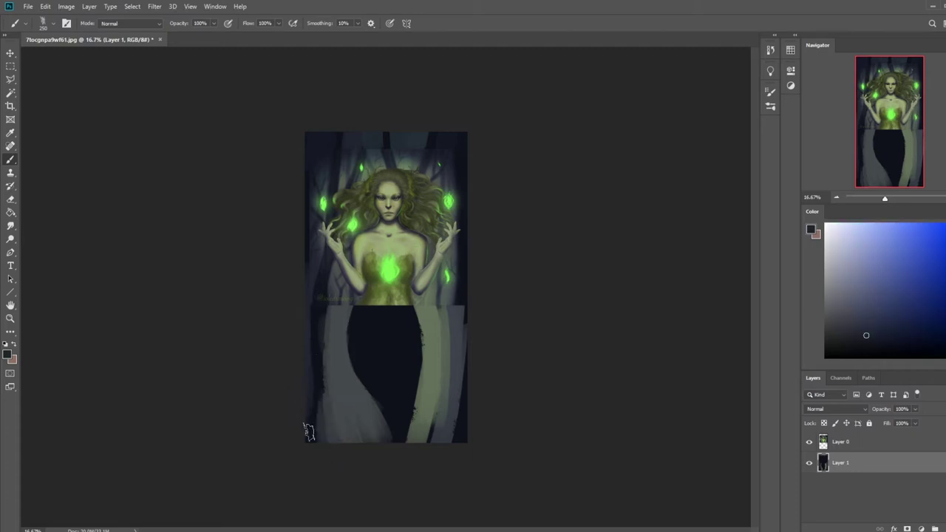
left_click(321, 365, "alt")
left_click_drag(312, 333, 318, 481)
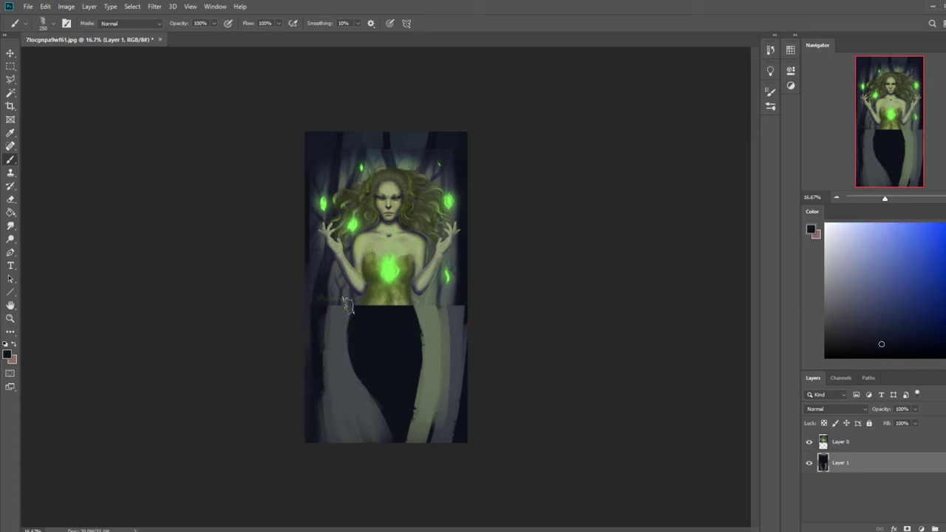
Widen the grey-green strip in the canvas's lower-right area with a colour sampled from it.
left_click(428, 437, "alt")
left_click_drag(427, 439, 447, 414)
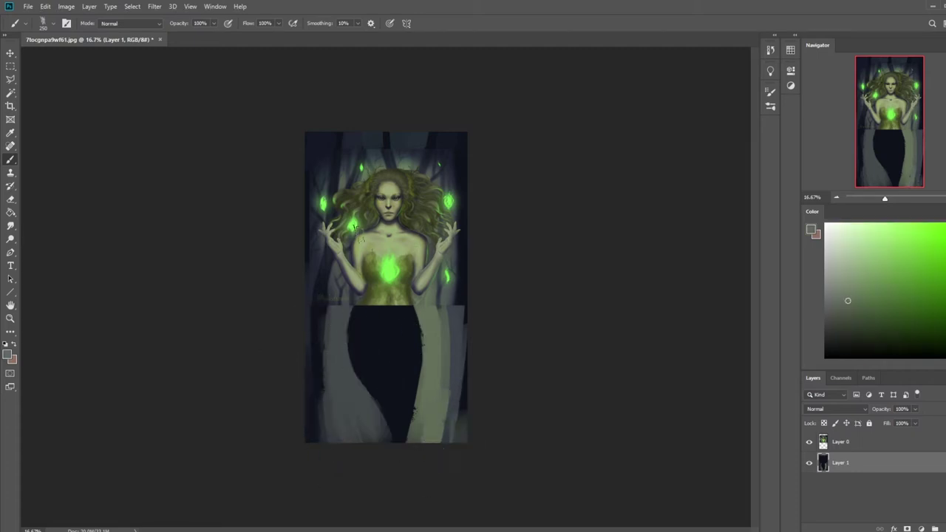
left_click(351, 178, "alt")
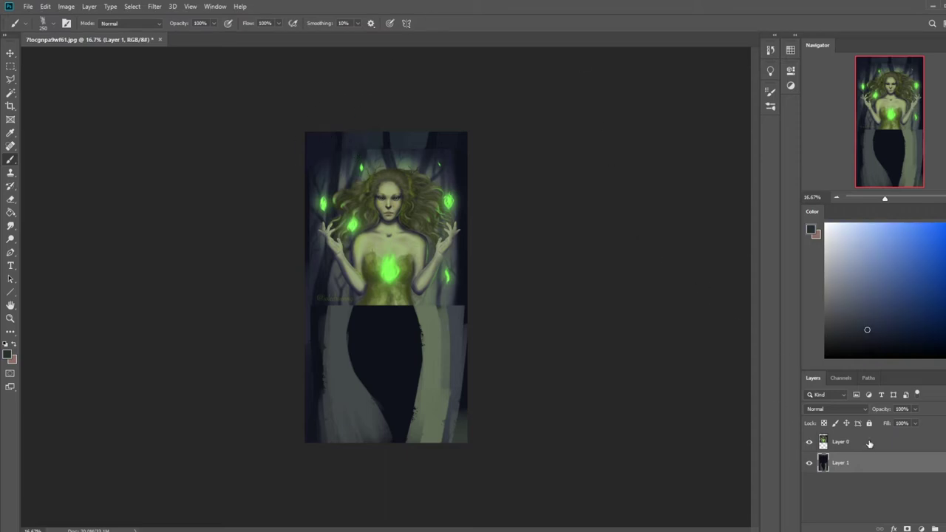
Merge the painting down into Layer 1 and add a new layer above it in Darken blend mode.
right_click(869, 447)
left_click(857, 319)
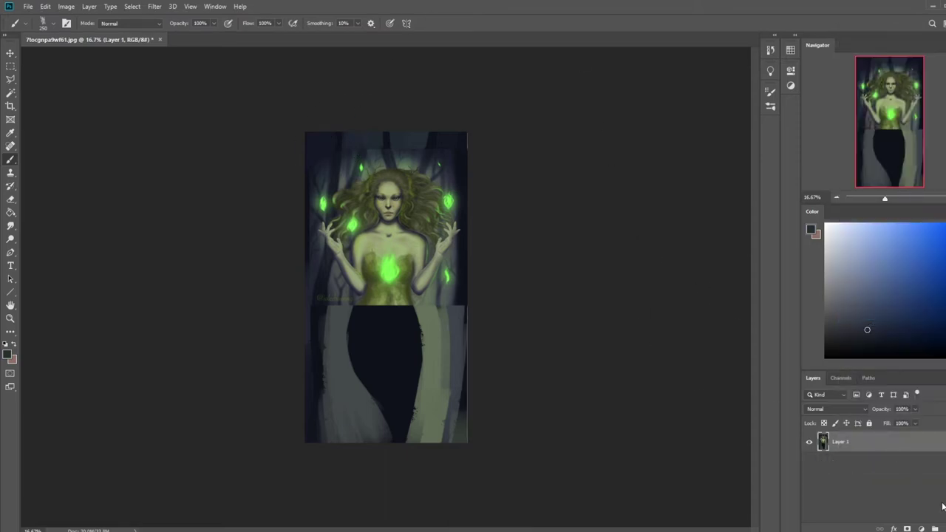
left_click(945, 529)
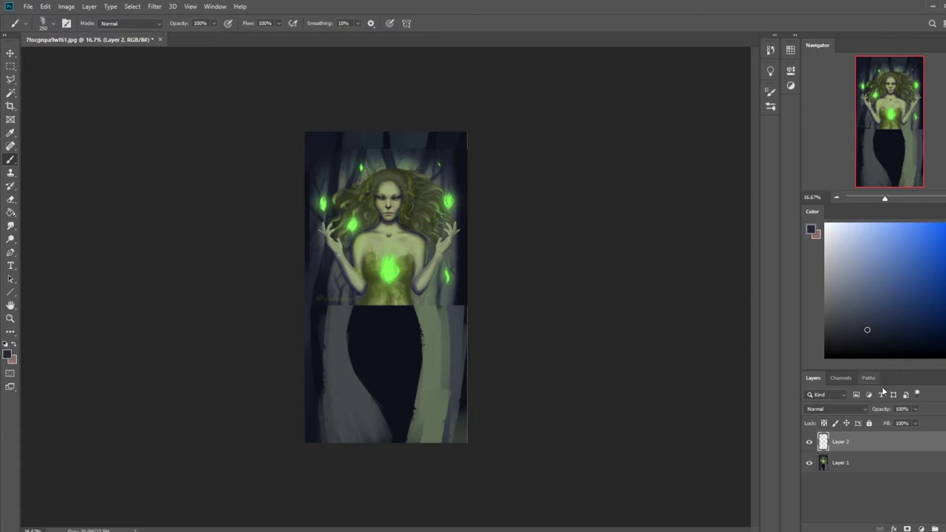
left_click(862, 411)
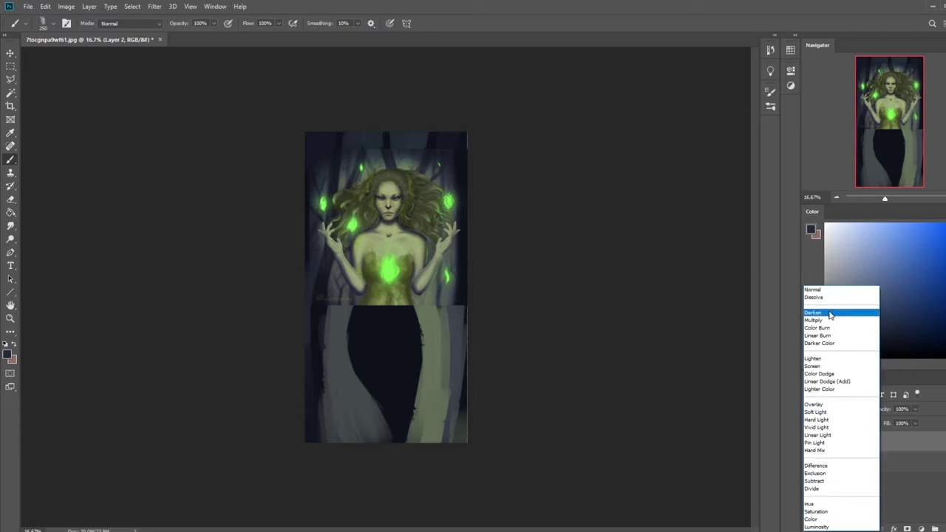
left_click(831, 314)
Fill the Darken layer with a dark tone sampled beside the neck and set the layer's Fill to 50%.
key("alt")
left_click(407, 223, "alt")
left_click_drag(407, 222, 413, 212)
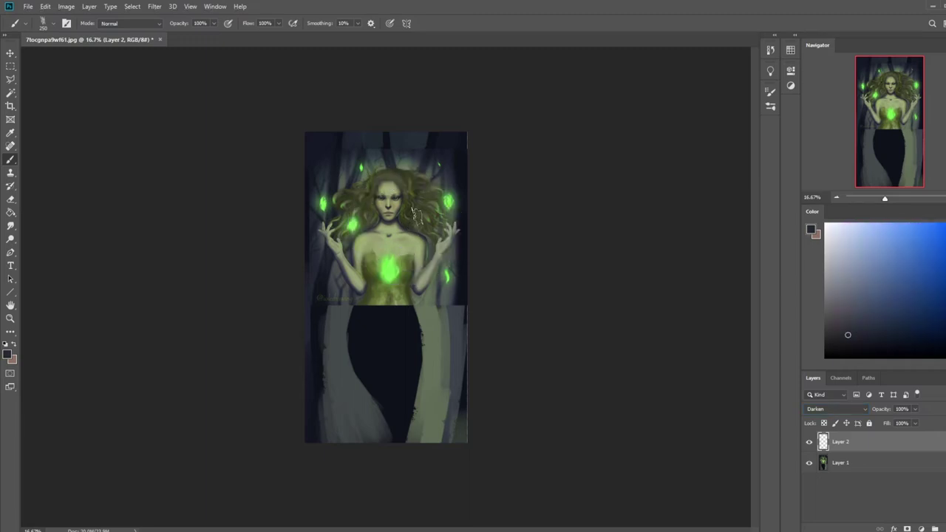
key("g")
left_click(457, 285)
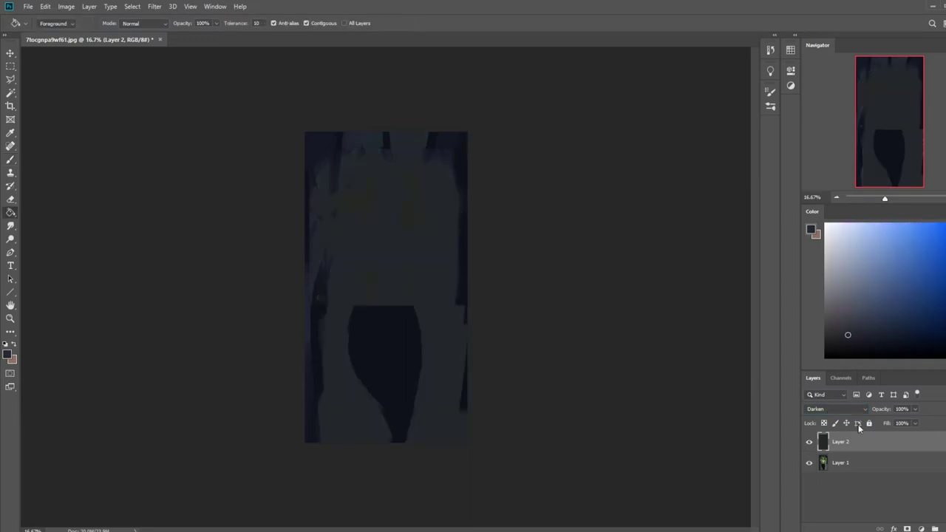
left_click_drag(915, 424, 898, 440)
left_click_drag(889, 438, 892, 435)
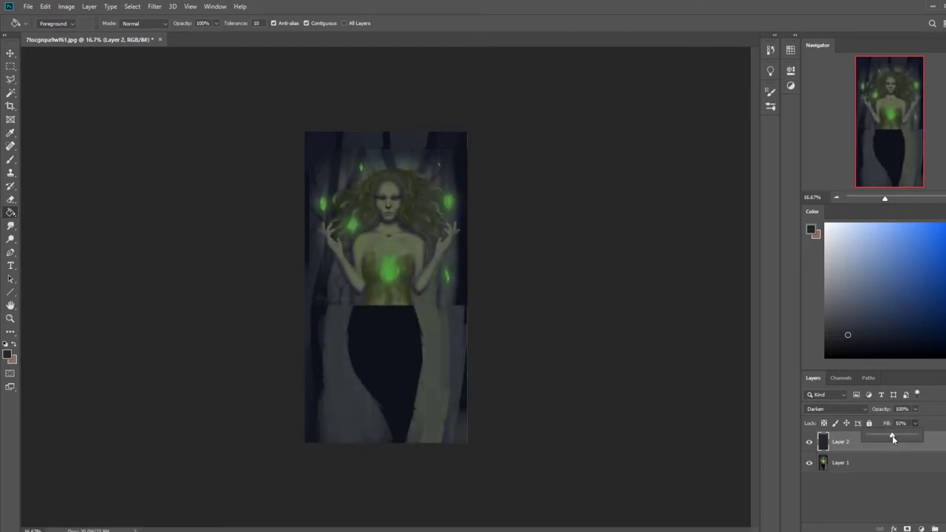
Erase the darkening from the background around the figure with a large round eraser enlarged to 1200 px.
key("e")
right_click(430, 184)
left_click(558, 142)
right_click(409, 180)
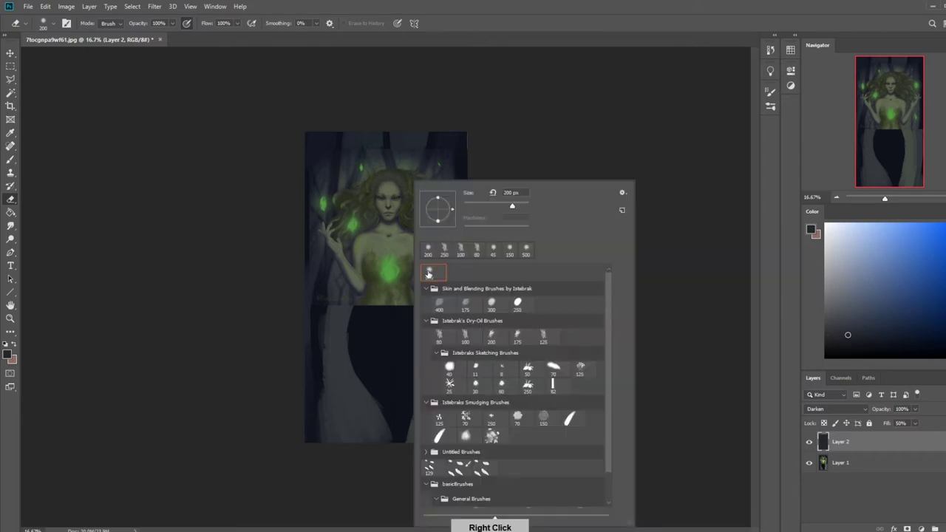
key("bracketright")
key("bracketright")
key("bracketright")
key("bracketright")
key("bracketright")
mouse_move(433, 154)
left_mouse_down()
mouse_move(350, 158)
mouse_move(413, 143)
mouse_move(298, 248)
mouse_move(316, 283)
mouse_move(314, 264)
mouse_move(325, 341)
mouse_move(459, 189)
mouse_move(466, 252)
mouse_move(436, 347)
mouse_move(443, 369)
mouse_move(425, 440)
left_mouse_up()
key("bracketright")
key("bracketright")
key("bracketright")
key("bracketright")
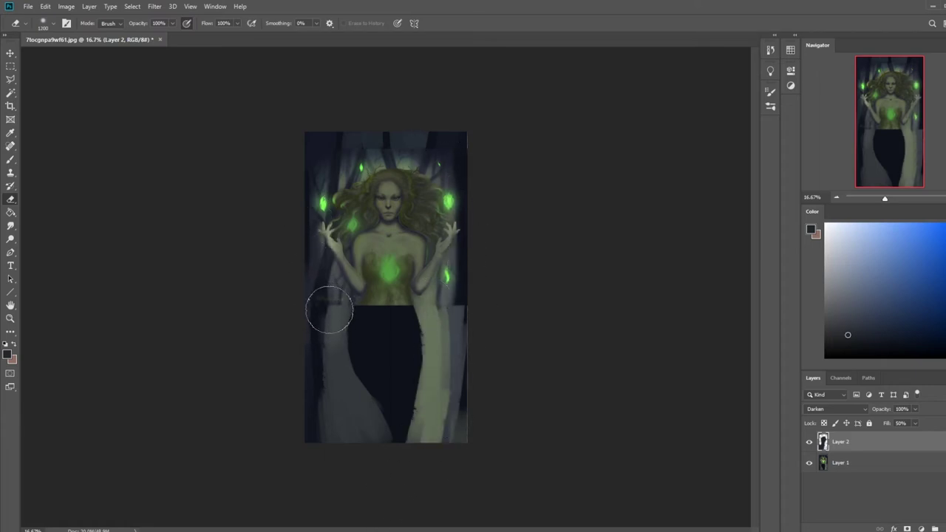
Reduce the eraser to 600 px and erase the darkening around the raised arm on the left.
key("bracketleft")
key("bracketleft")
key("bracketleft")
key("bracketleft")
key("bracketleft")
key("bracketleft")
key("bracketleft")
key("bracketleft")
left_click_drag(326, 277, 343, 253)
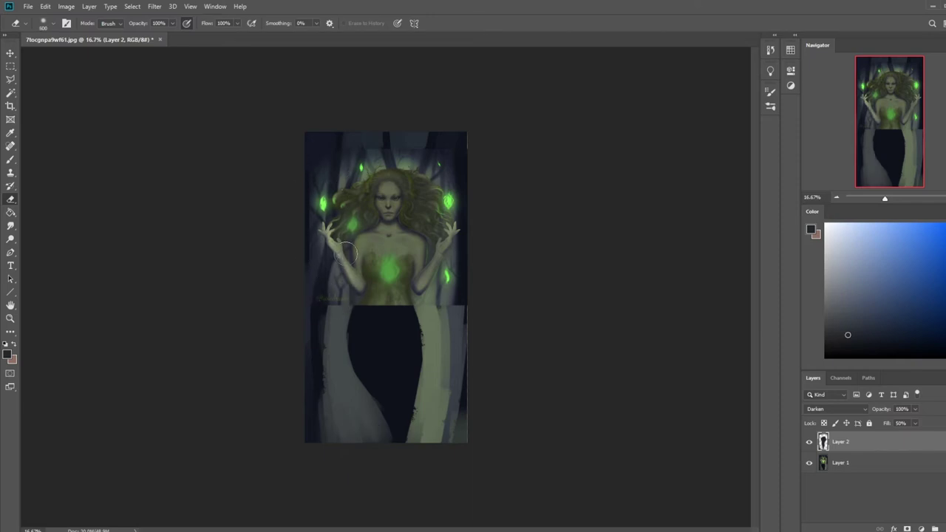
Raise the darkening layer's Fill to 54% and select Layer 1.
left_click(914, 424)
left_click_drag(925, 438, 917, 439)
left_click(858, 464)
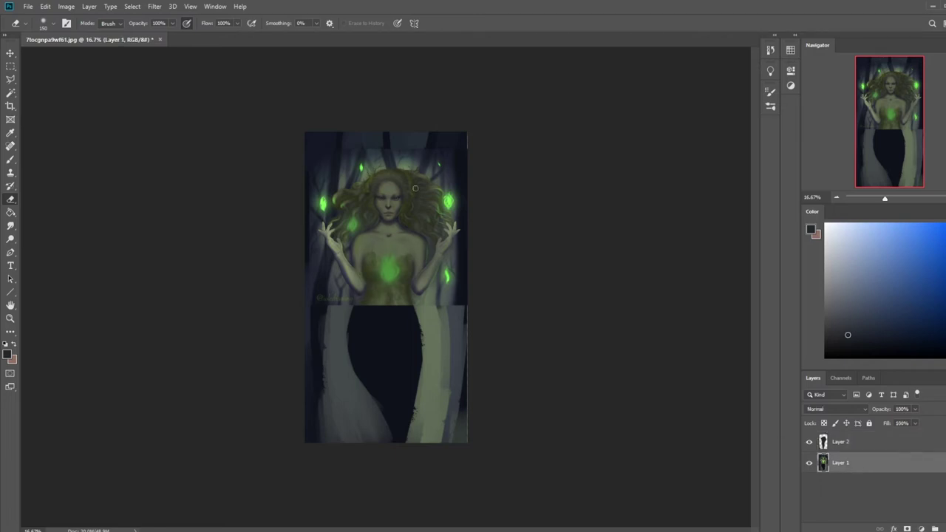
Paint shadow over the figure's forearms and hands on Layer 2, then enlarge the brush to 400 px and resample a dark tone.
left_click(866, 443)
key("b")
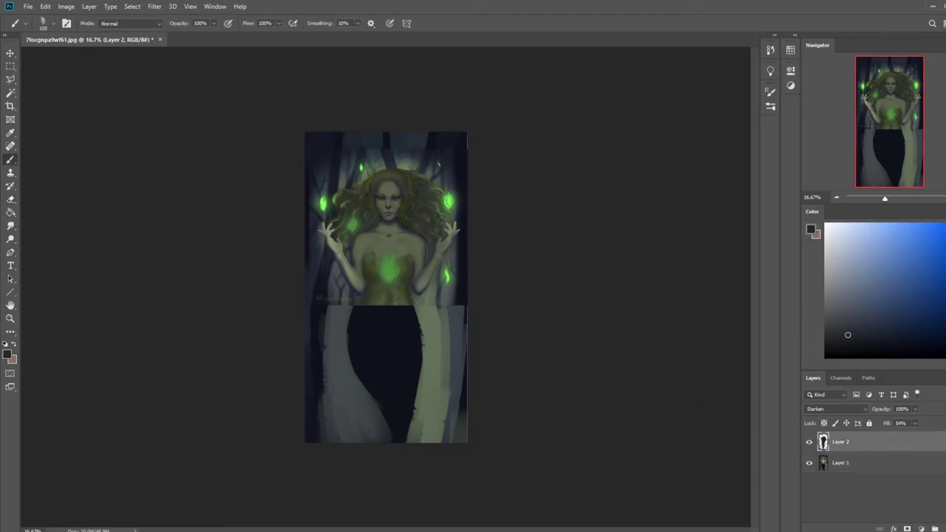
mouse_move(340, 255)
left_mouse_down()
mouse_move(327, 229)
mouse_move(351, 280)
left_mouse_up()
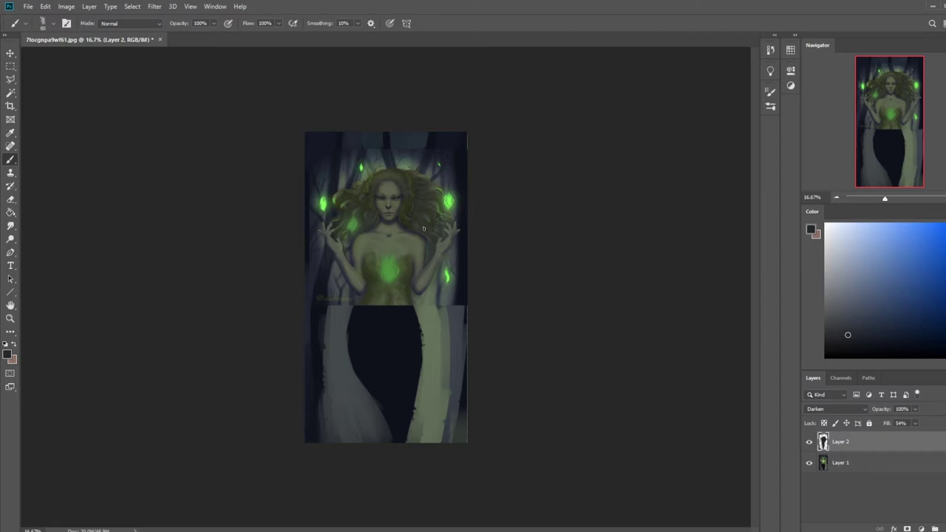
key("bracketright")
key("bracketright")
key("bracketright")
key("bracketright")
key("bracketright")
key("bracketright")
left_click(450, 245, "alt")
left_click(411, 230, "alt")
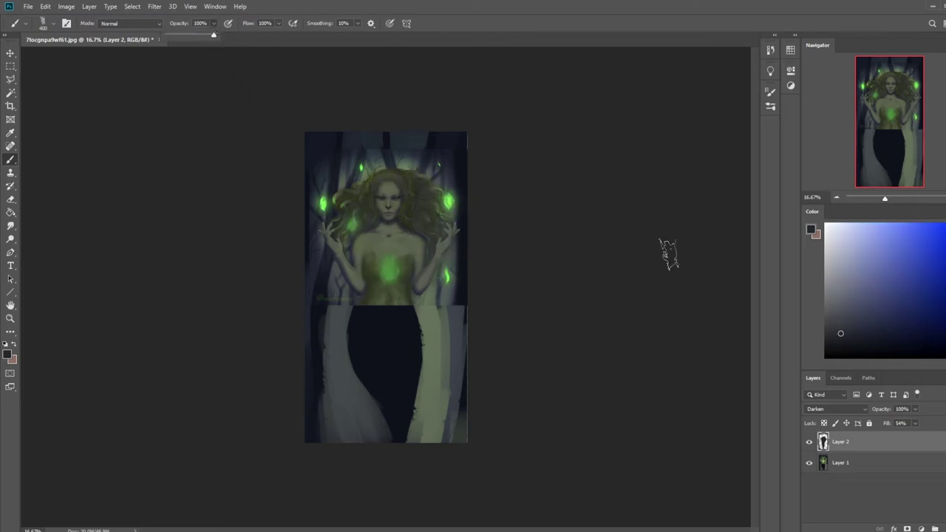
Compare the painting with and without the shadow layer, then merge it down into Layer 1 and duplicate the merged layer.
left_click(808, 443)
left_click(809, 442)
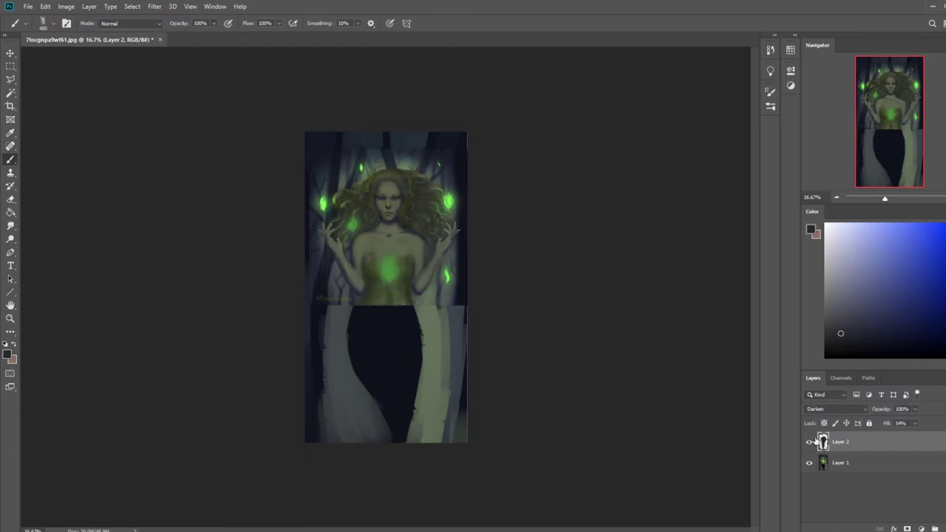
right_click(868, 444)
left_click(872, 308)
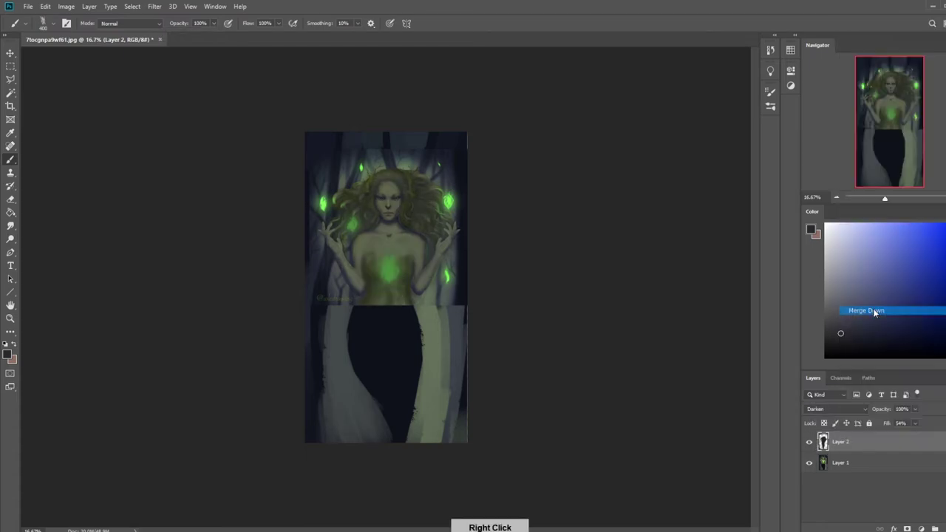
key("ctrl+j")
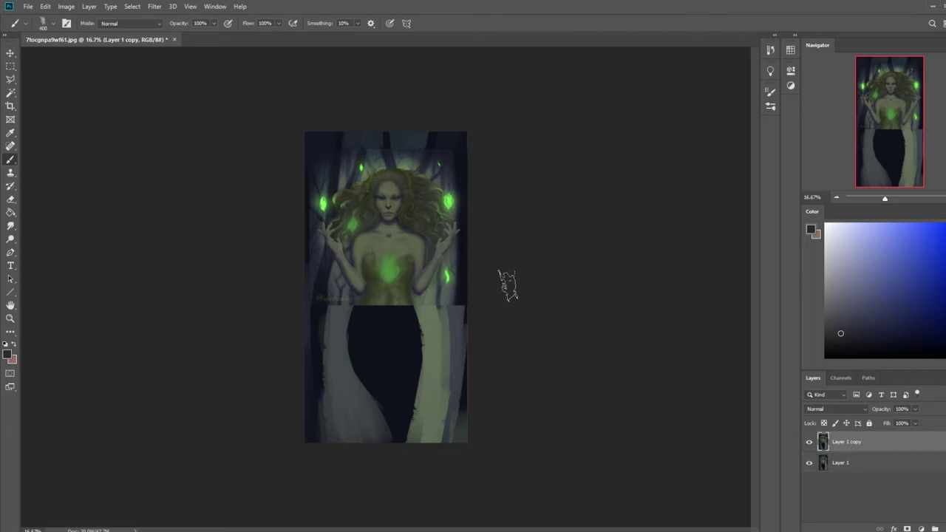
key("e")
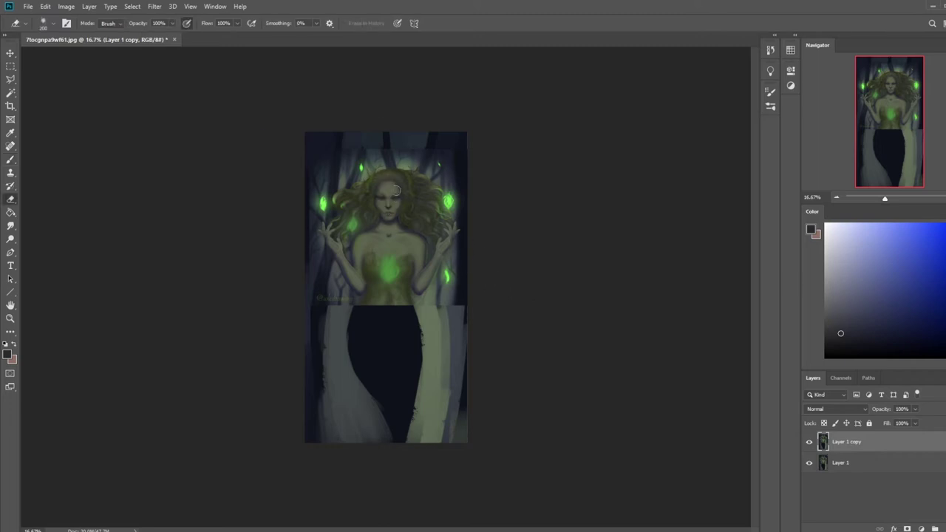
Hide Layer 1 and erase the figure's face, torso and both forearms from Layer 1 copy.
key("bracketright")
left_click_drag(401, 211, 391, 229)
left_click(809, 463)
mouse_move(370, 188)
left_mouse_down()
mouse_move(357, 210)
mouse_move(377, 230)
mouse_move(373, 244)
mouse_move(398, 228)
mouse_move(399, 239)
mouse_move(404, 269)
mouse_move(386, 281)
mouse_move(380, 311)
mouse_move(392, 351)
left_mouse_up()
left_click_drag(369, 296, 329, 226)
mouse_move(403, 297)
left_mouse_down()
mouse_move(431, 240)
mouse_move(430, 272)
mouse_move(418, 284)
mouse_move(455, 227)
left_mouse_up()
Enlarge the eraser to 500 px, erase the hair and lower body from Layer 1 copy, and show Layer 1 again.
key("bracketright")
key("bracketright")
key("bracketright")
key("bracketright")
key("bracketright")
mouse_move(405, 186)
left_mouse_down()
mouse_move(423, 212)
mouse_move(414, 194)
mouse_move(404, 260)
mouse_move(423, 257)
mouse_move(382, 334)
mouse_move(379, 307)
mouse_move(386, 373)
left_mouse_up()
key("bracketleft")
mouse_move(392, 326)
left_mouse_down()
mouse_move(375, 337)
mouse_move(402, 441)
mouse_move(400, 490)
left_mouse_up()
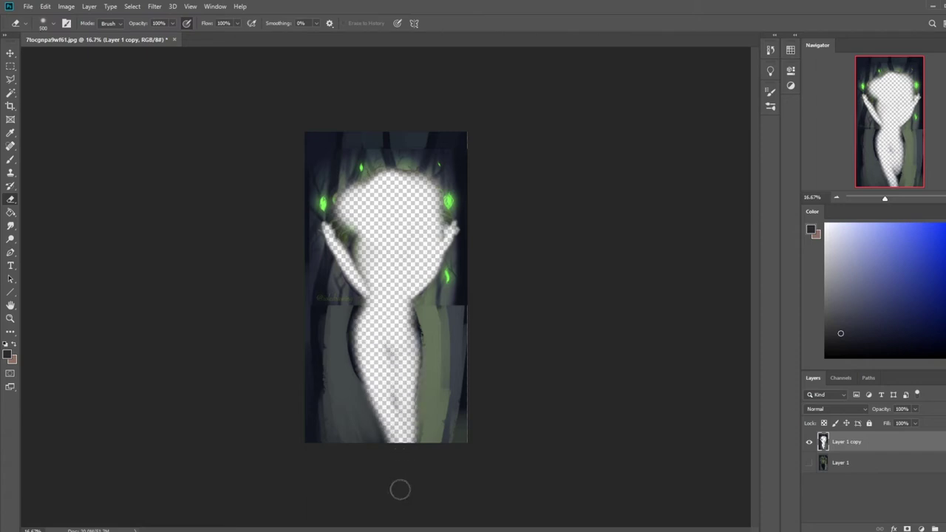
left_click(809, 463)
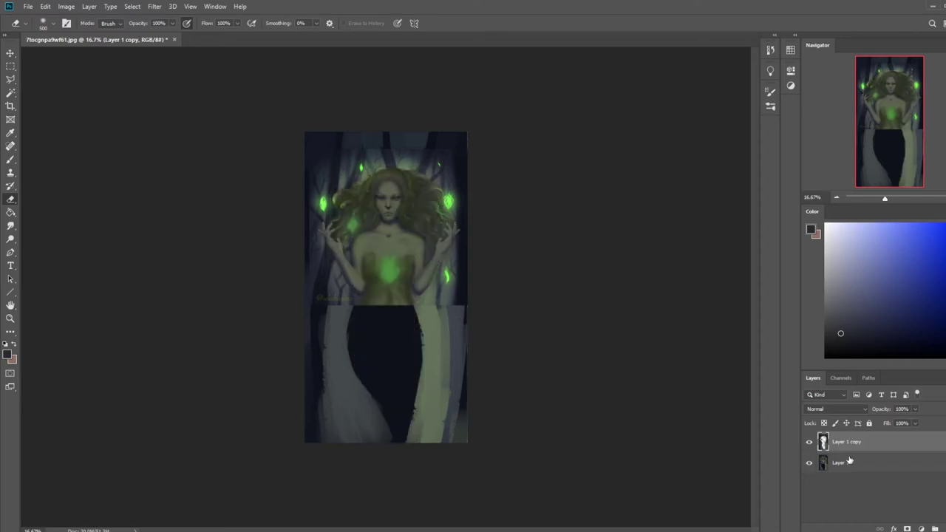
left_click(857, 466)
key("ctrl+u")
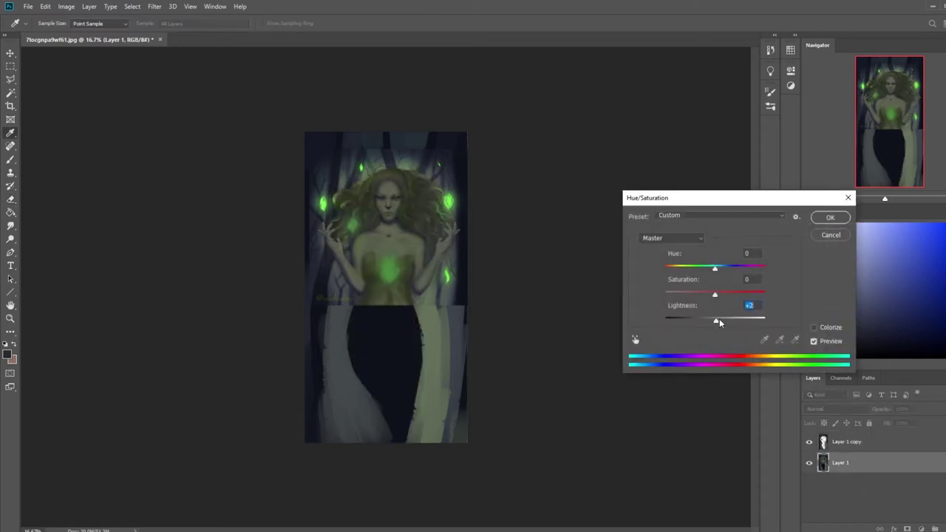
left_click(831, 235)
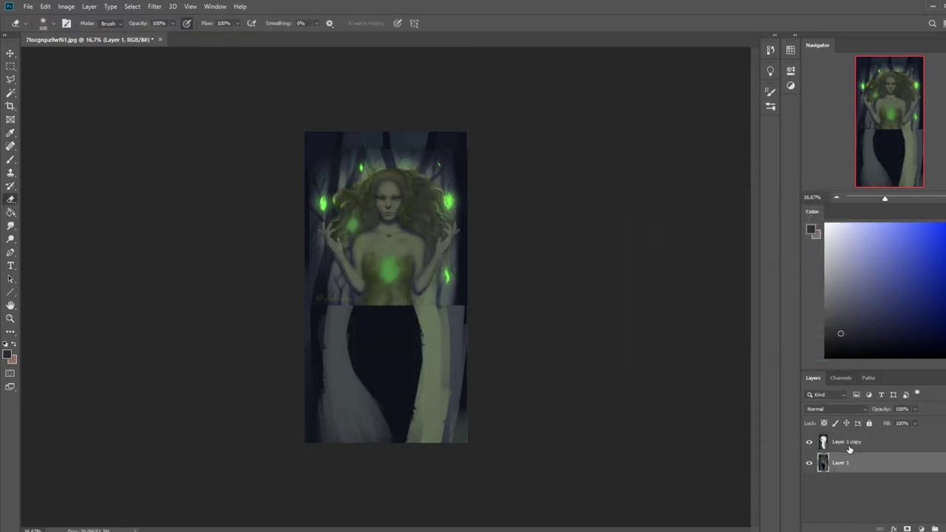
left_click(849, 443)
key("ctrl+u")
left_click_drag(714, 319, 732, 295)
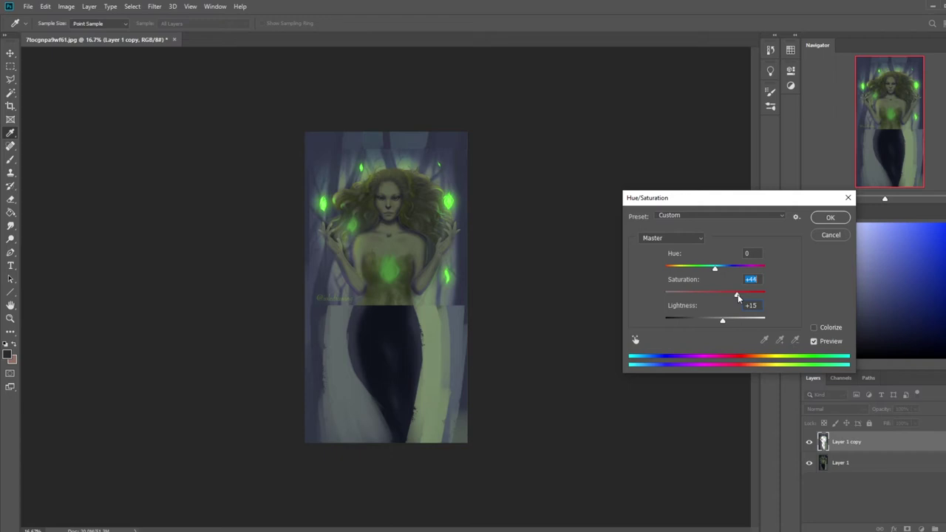
left_click(831, 234)
key("e")
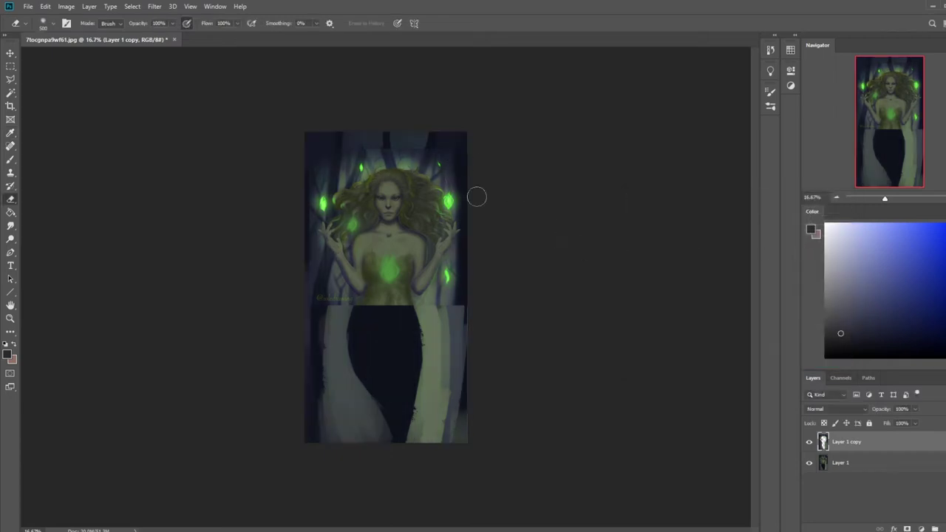
Brighten Layer 1 copy using Levels with white input 204 and midtones 1.06, and merge it down into Layer 1.
key("i")
key("ctrl+l")
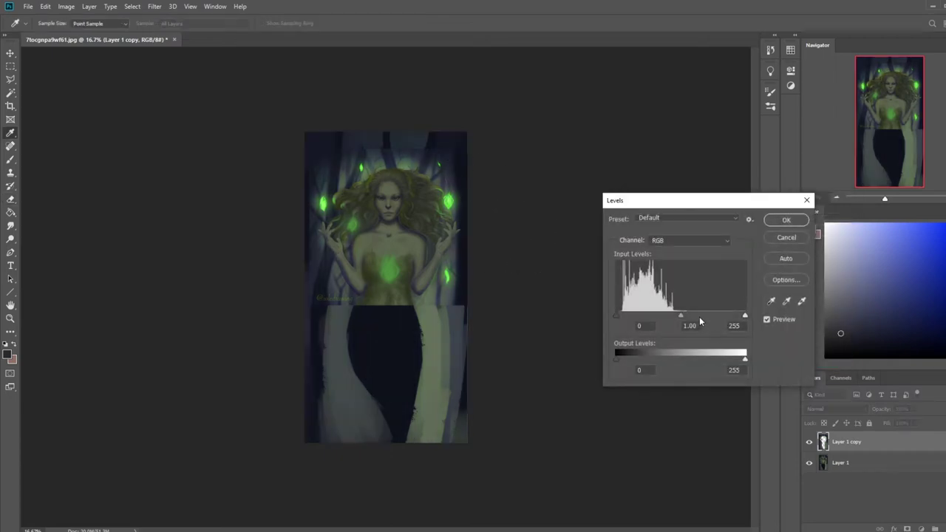
left_click_drag(736, 317, 726, 316)
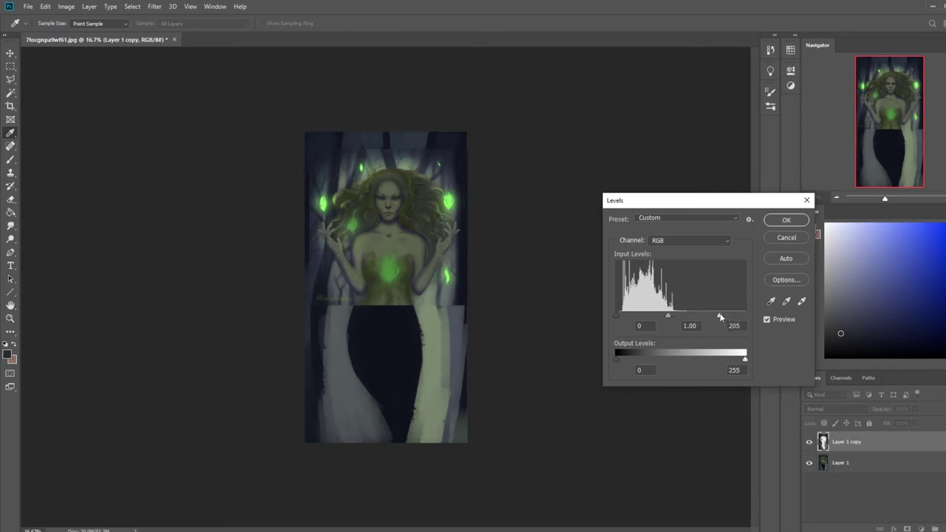
left_click_drag(667, 315, 664, 319)
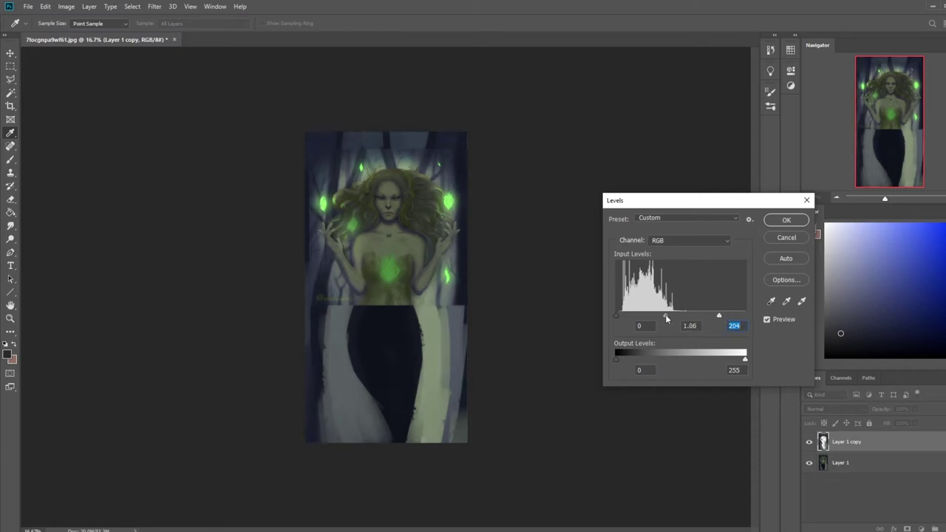
key("Return")
key("b")
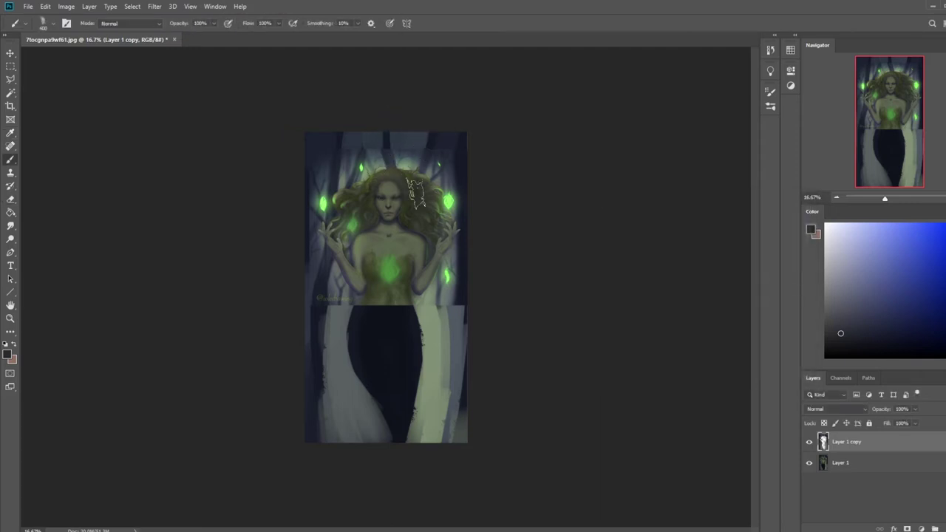
key("e")
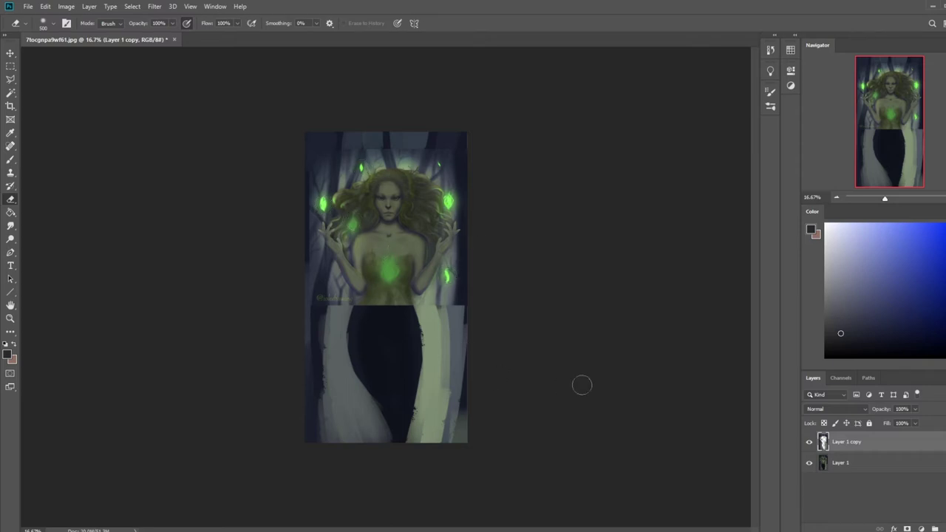
right_click(849, 441)
left_click(885, 316)
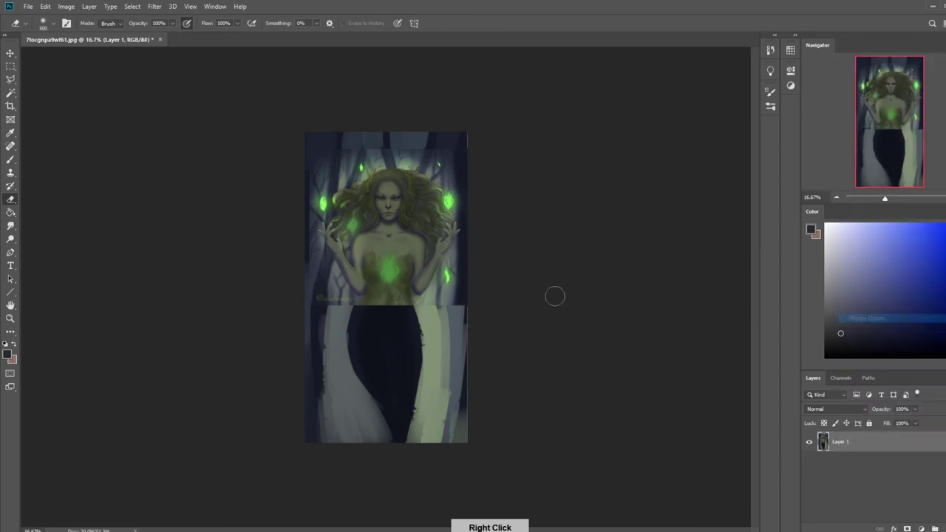
Sample a muted green from the painting and paint light gaps between the trees above the head, reducing the brush to 150 px.
key("b")
left_click(430, 344, "alt")
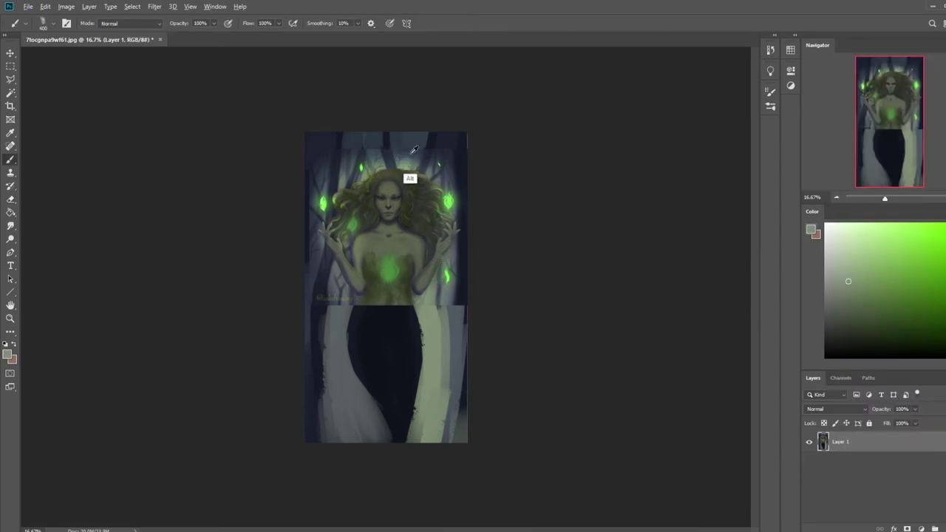
left_click(403, 139, "alt")
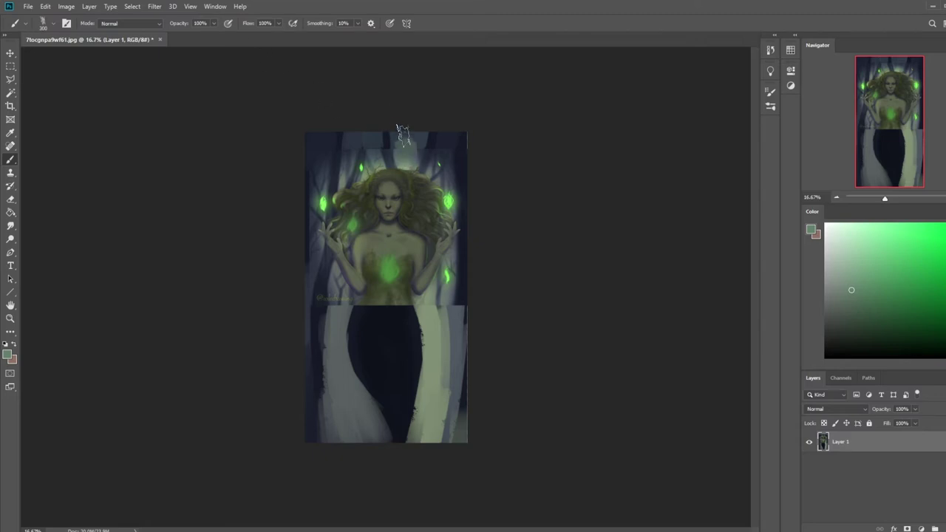
key("[")
left_click_drag(375, 157, 375, 127)
key("[")
mouse_move(354, 169)
left_mouse_down()
mouse_move(353, 135)
mouse_move(344, 136)
left_mouse_up()
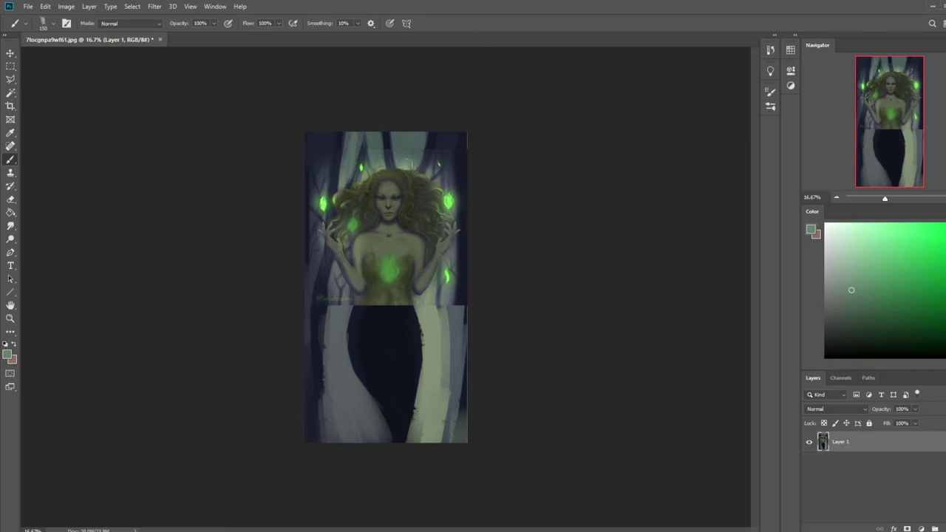
Lower the brush opacity to 59% and paint green mist beside the hair and down the background left of the figure.
mouse_move(433, 176)
left_mouse_down()
mouse_move(459, 108)
mouse_move(439, 154)
left_mouse_up()
key("ctrl+z")
left_click(213, 25)
mouse_move(430, 173)
left_mouse_down()
mouse_move(445, 141)
mouse_move(444, 177)
left_mouse_up()
mouse_move(318, 191)
left_mouse_down()
mouse_move(323, 126)
mouse_move(315, 229)
left_mouse_up()
left_click_drag(337, 282, 332, 362)
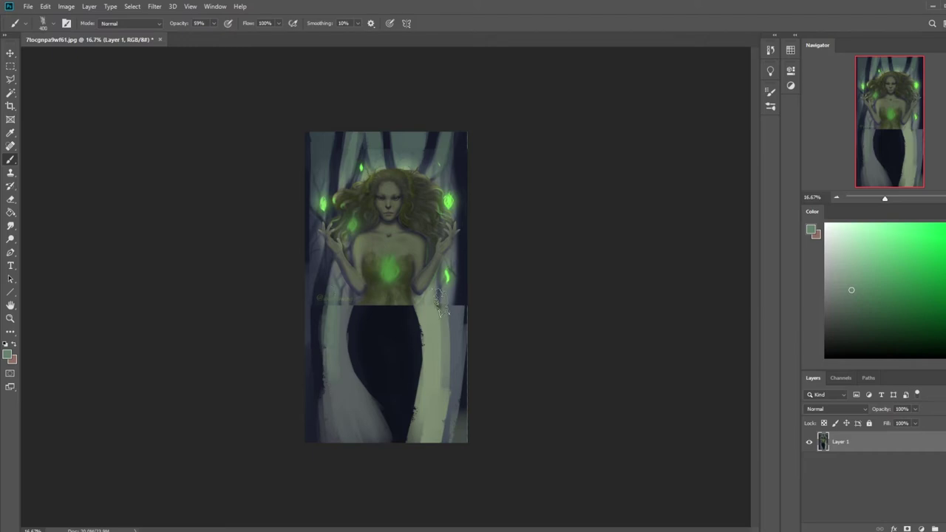
Paint green haze with a 600 px brush over the left side and the lower background on both sides of the skirt.
mouse_move(337, 444)
left_mouse_down()
mouse_move(317, 370)
mouse_move(332, 411)
mouse_move(316, 384)
left_mouse_up()
left_click_drag(315, 244, 327, 310)
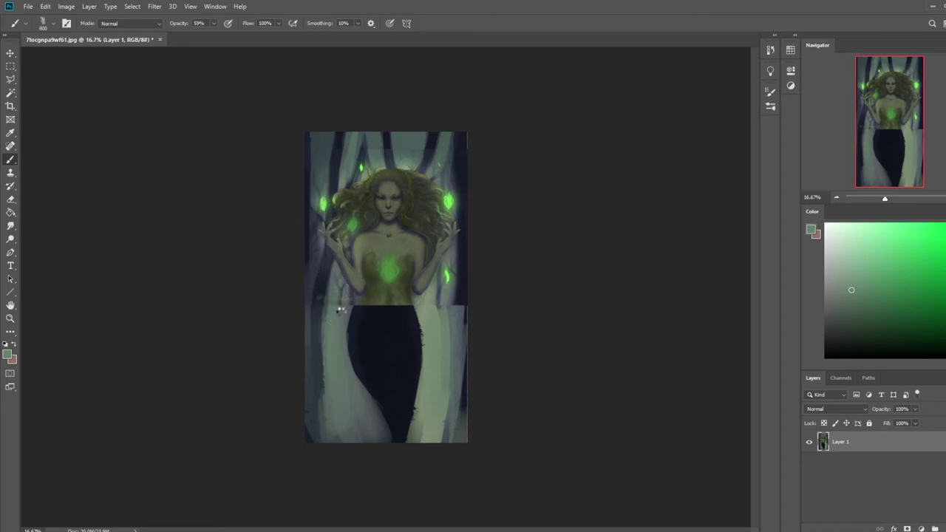
mouse_move(323, 355)
left_mouse_down()
mouse_move(310, 361)
mouse_move(316, 311)
left_mouse_up()
left_click_drag(459, 384, 436, 470)
Reduce the brush to 200 px and soften the dark trunk along the painting's left edge with sampled background tones.
key("[")
left_click(306, 180, "alt")
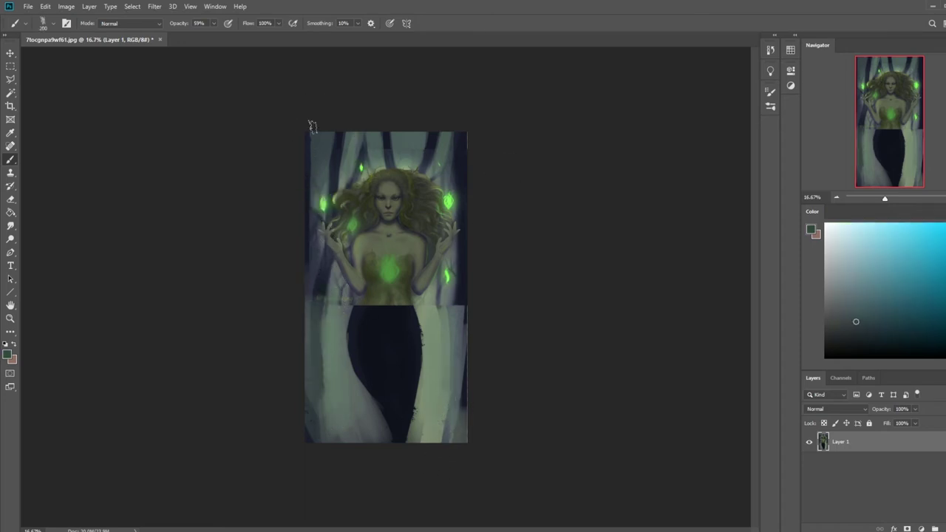
left_click(314, 264, "alt")
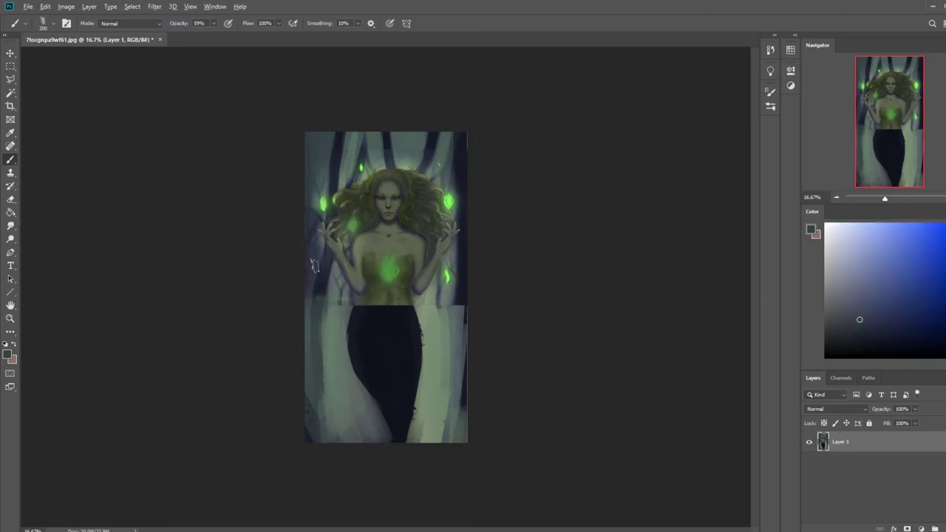
left_click(317, 292, "alt")
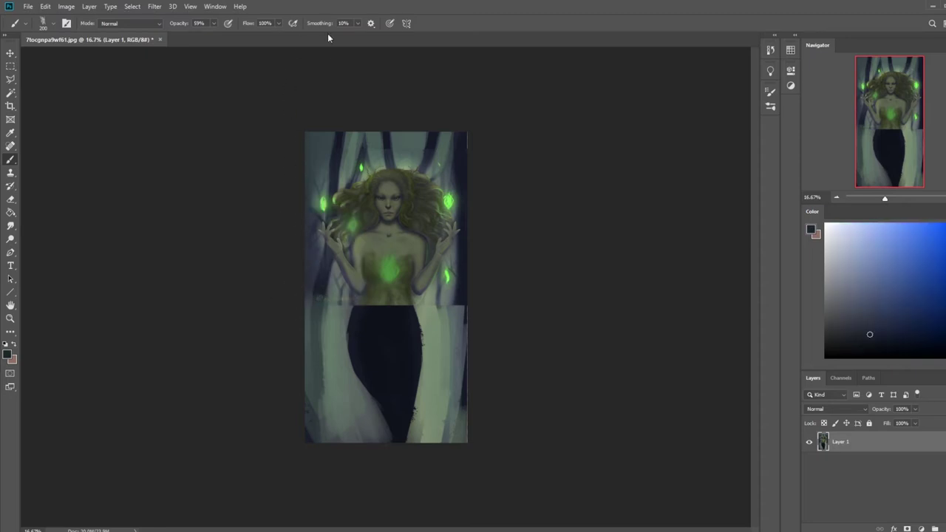
Sample blue-grey background tones and paint over the dark trunk along the right edge beside the raised hand.
left_click(446, 199, "alt")
mouse_move(450, 184)
left_mouse_down()
mouse_move(466, 111)
mouse_move(457, 187)
left_mouse_up()
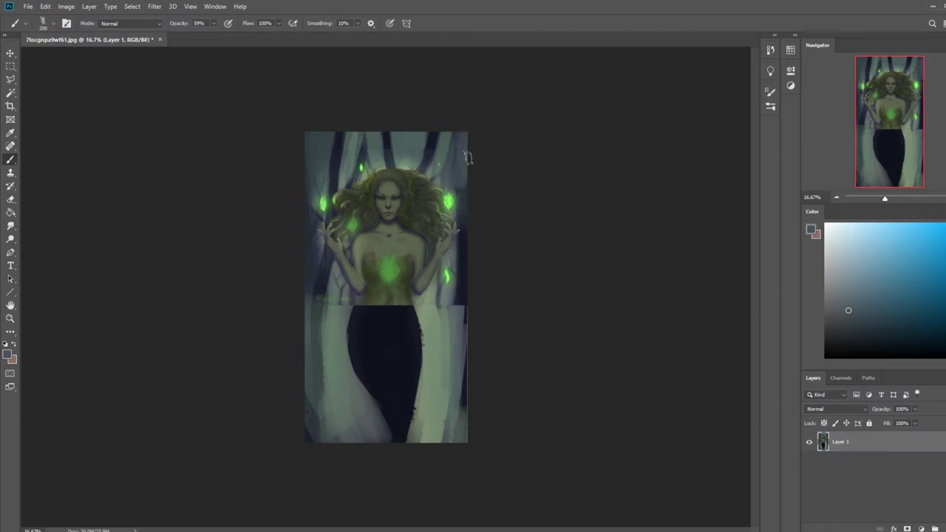
left_click(456, 168, "alt")
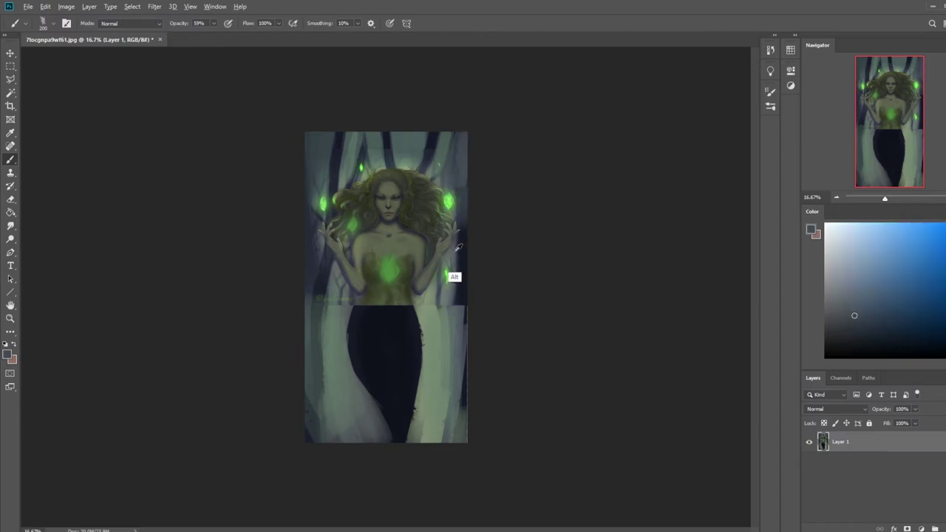
left_click(453, 276, "alt")
mouse_move(465, 237)
left_mouse_down()
mouse_move(456, 312)
mouse_move(467, 225)
mouse_move(461, 253)
left_mouse_up()
left_click(451, 319, "alt")
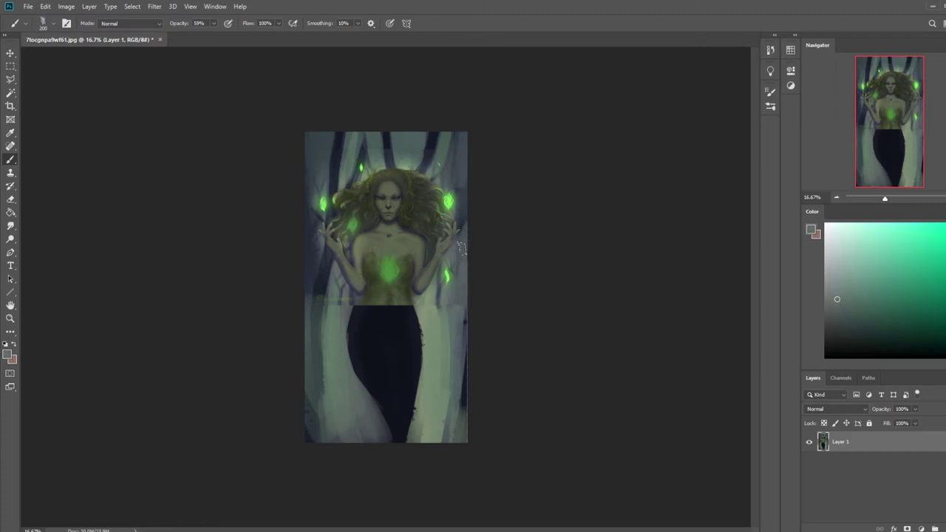
Blend the left edge and the lower background on both sides of the skirt with sampled grey-green tones.
left_click(306, 214, "alt")
mouse_move(304, 273)
left_mouse_down()
mouse_move(311, 262)
mouse_move(303, 303)
left_mouse_up()
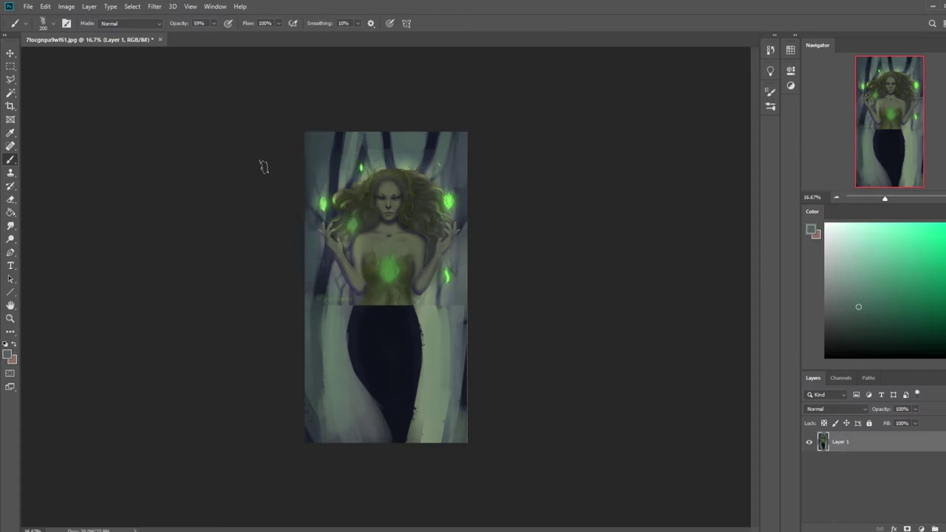
left_click(444, 323, "alt")
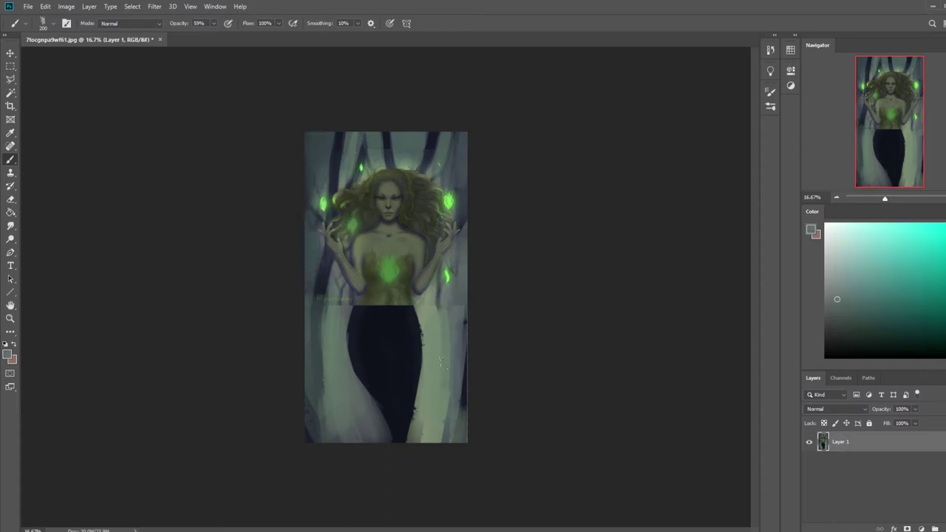
mouse_move(455, 446)
left_mouse_down()
mouse_move(466, 331)
mouse_move(466, 465)
left_mouse_up()
left_click(461, 336, "alt")
left_click(328, 402, "alt")
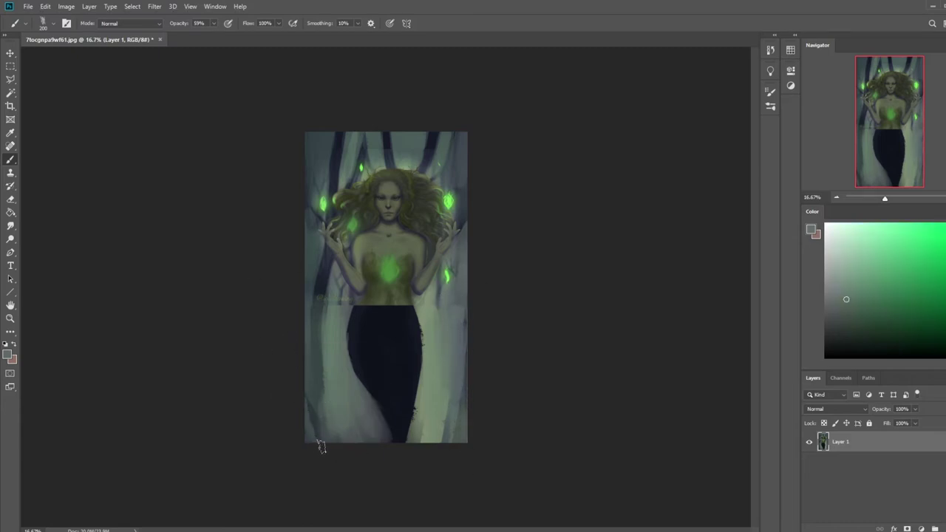
left_click(313, 308, "alt")
left_click(343, 435, "alt")
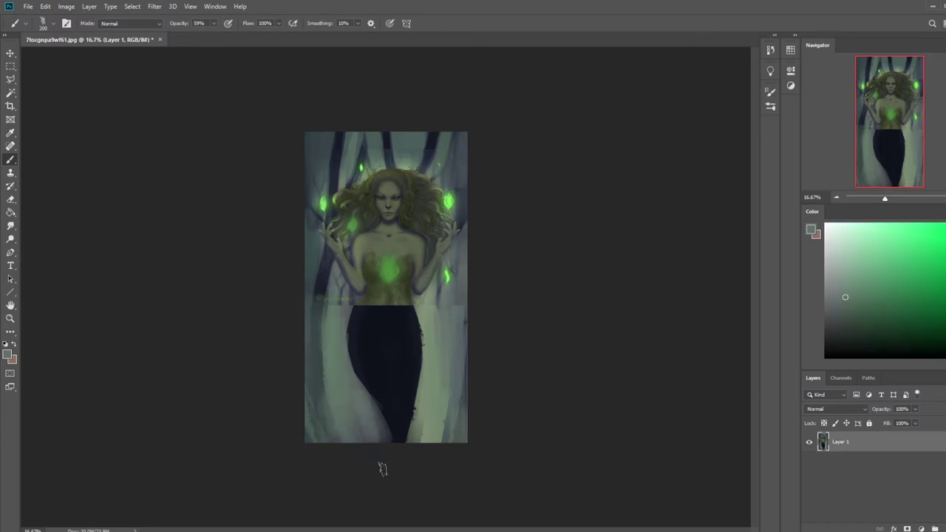
Paint over the dark tree trunk in the upper-left background with sampled teal tones, using a 300 px brush.
left_click(351, 151, "alt")
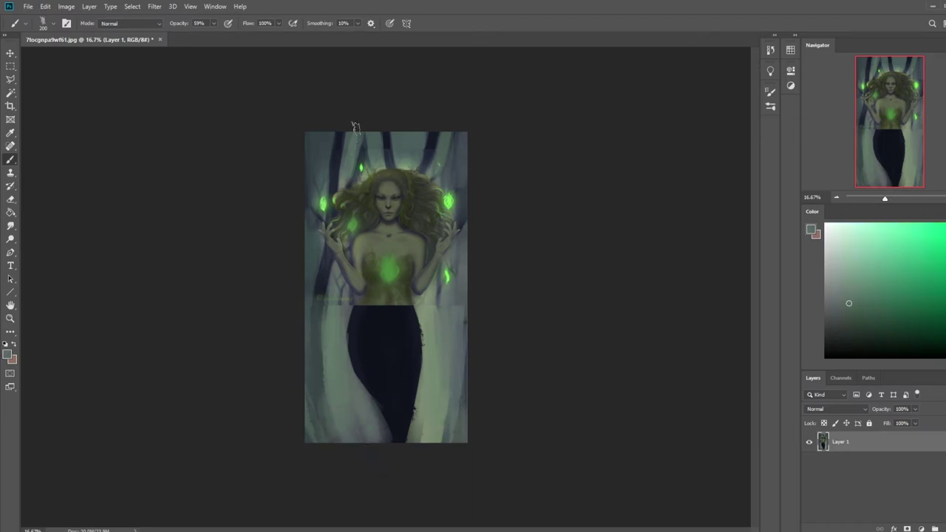
key("]")
key("]")
key("]")
key("]")
left_click_drag(346, 131, 327, 178)
key("[")
key("[")
left_click_drag(347, 133, 327, 179)
left_click(343, 170, "alt")
left_click_drag(343, 132, 337, 163)
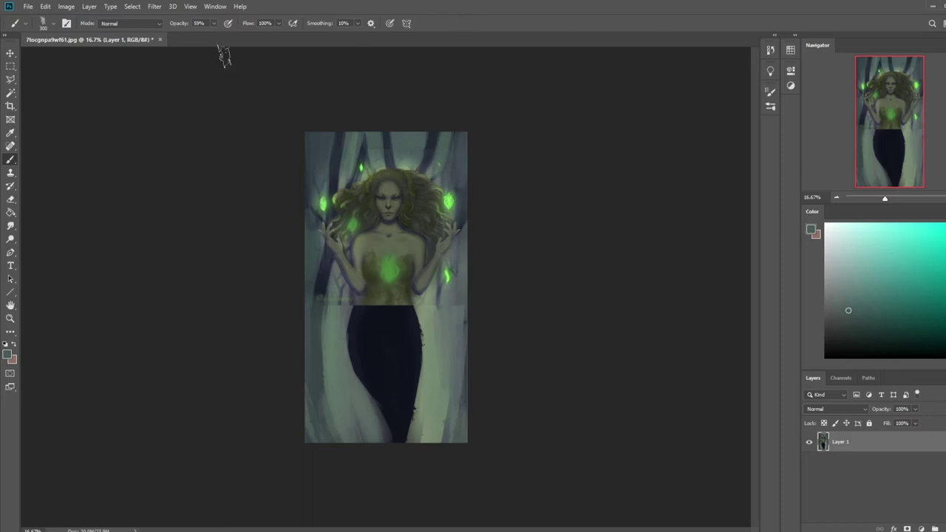
Open the Liquify filter on Layer 1 and enlarge the warp brush to 600.
left_click(154, 6)
left_click(183, 87)
key("bracketright")
key("bracketright")
key("bracketright")
key("bracketright")
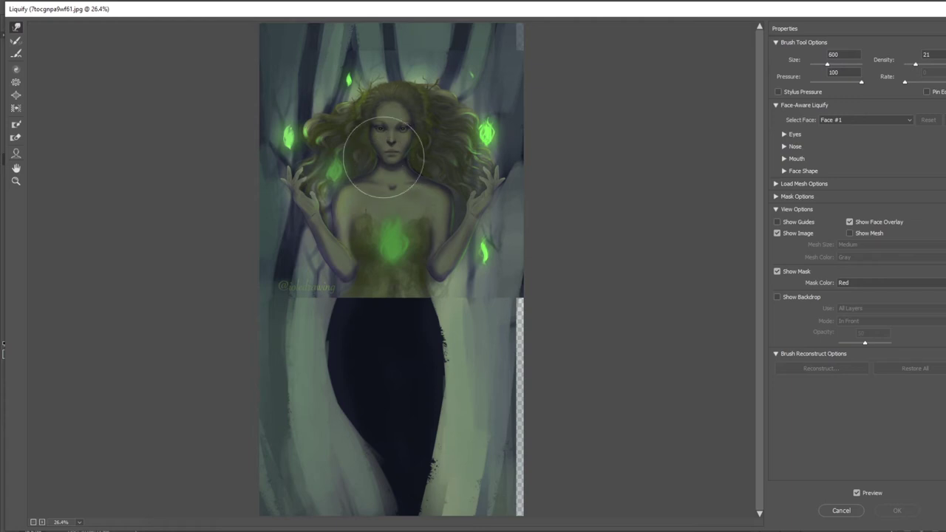
Reduce the Liquify brush to 150 and reshape the lower face around the mouth.
key("bracketleft")
key("bracketleft")
key("bracketleft")
key("bracketleft")
key("bracketleft")
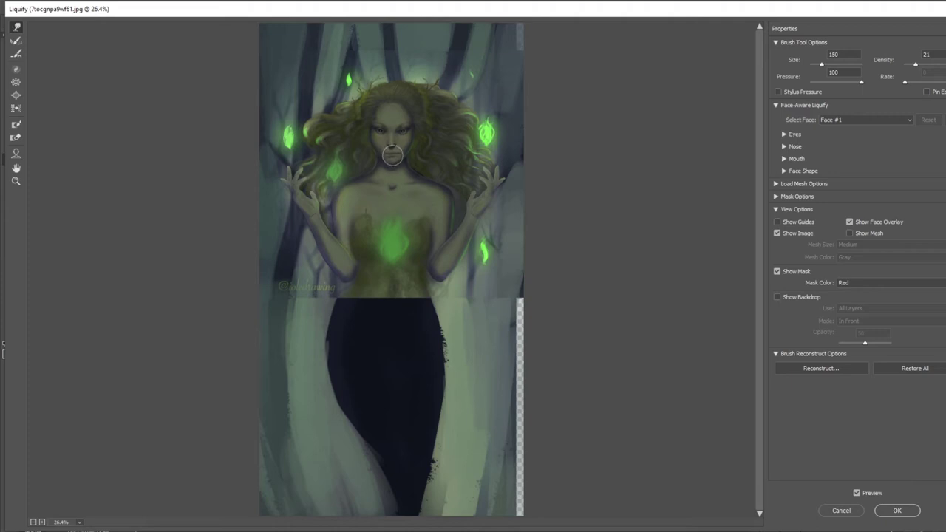
Enlarge the Liquify brush to 700 and adjust the shape of the head and hair.
key("bracketright")
key("bracketright")
key("bracketright")
key("bracketright")
key("bracketright")
key("bracketright")
key("bracketright")
key("bracketright")
key("bracketright")
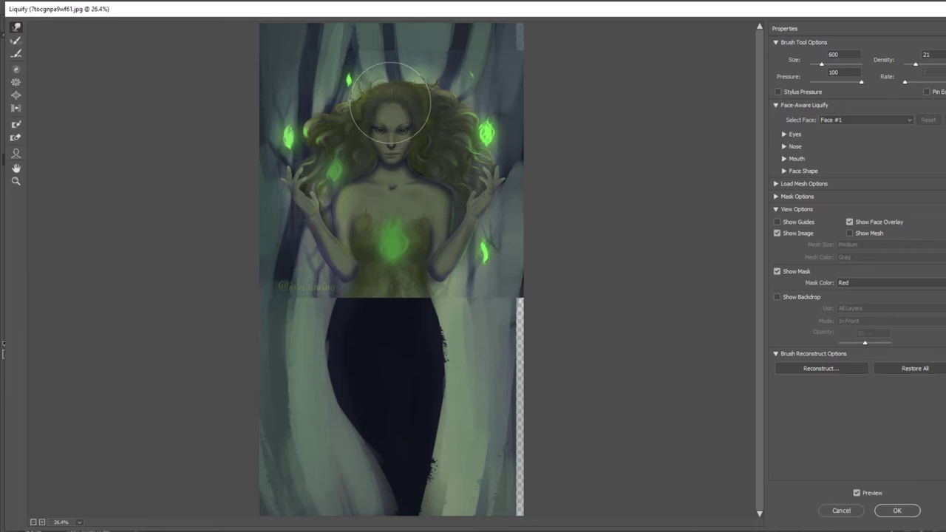
key("bracketright")
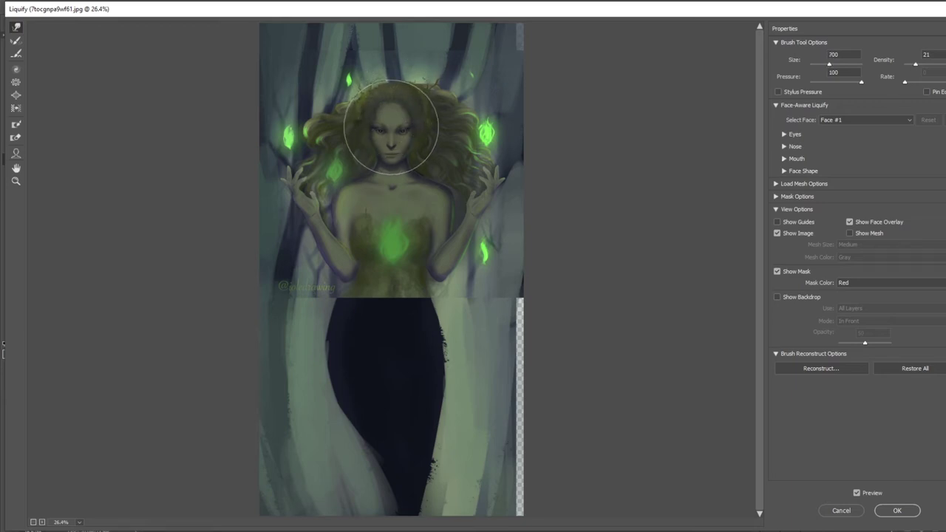
Reduce the Liquify brush to 400 and refine the jaw and chin.
key("bracketleft")
key("bracketleft")
key("bracketleft")
key("bracketleft")
key("bracketleft")
key("bracketleft")
key("bracketleft")
key("bracketleft")
key("bracketleft")
key("bracketleft")
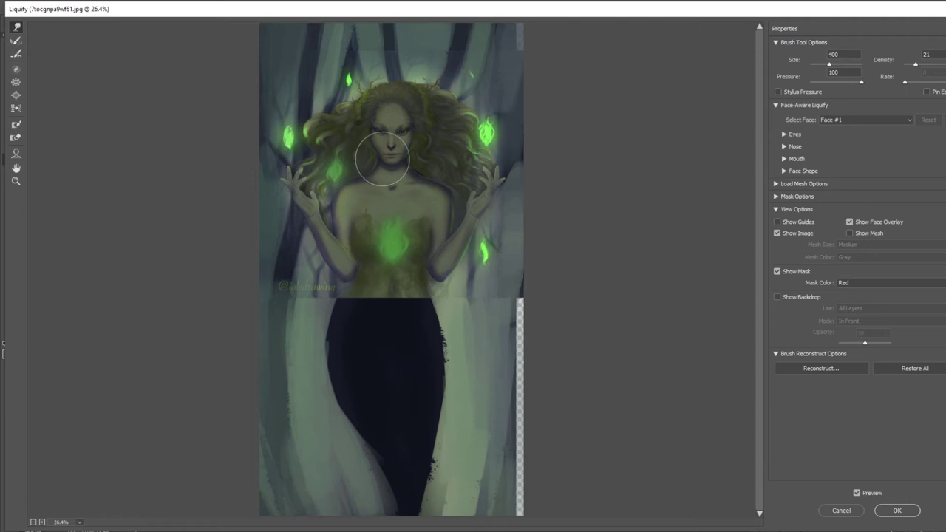
Enlarge the Liquify brush to 500 and adjust the proportions of the face and head.
key("bracketright")
key("bracketright")
key("bracketright")
key("bracketright")
key("bracketright")
key("bracketright")
key("bracketright")
key("bracketright")
key("bracketright")
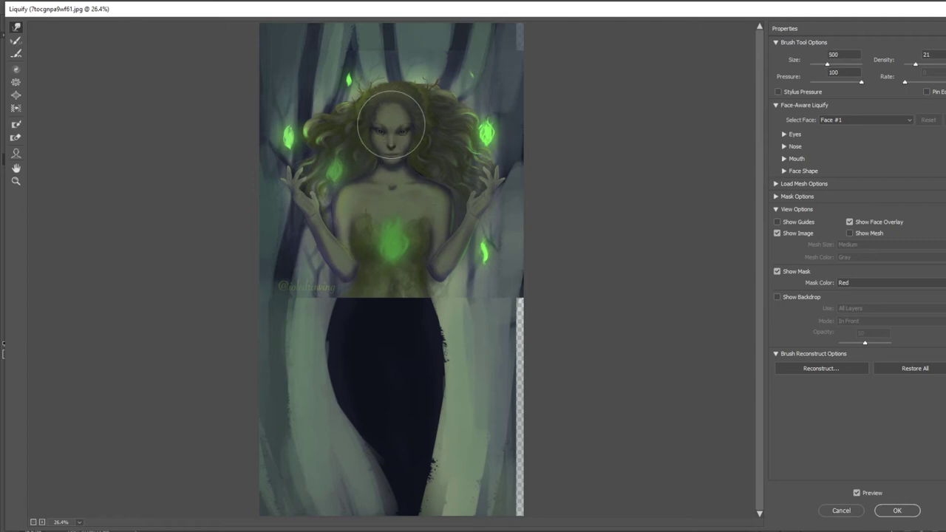
Reduce the Liquify brush to about 175, refine the side of the face, and apply the filter.
key("bracketleft")
key("bracketleft")
key("bracketleft")
key("bracketleft")
key("bracketleft")
key("bracketleft")
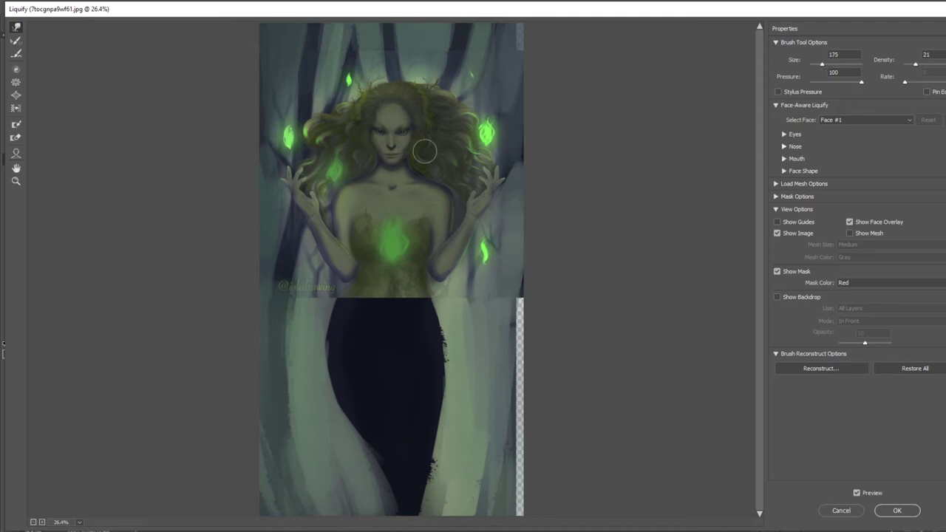
key("bracketright")
left_click(896, 509)
Select the face with the Lasso and copy it to a new layer for repositioning.
left_click(9, 81)
left_click(49, 81)
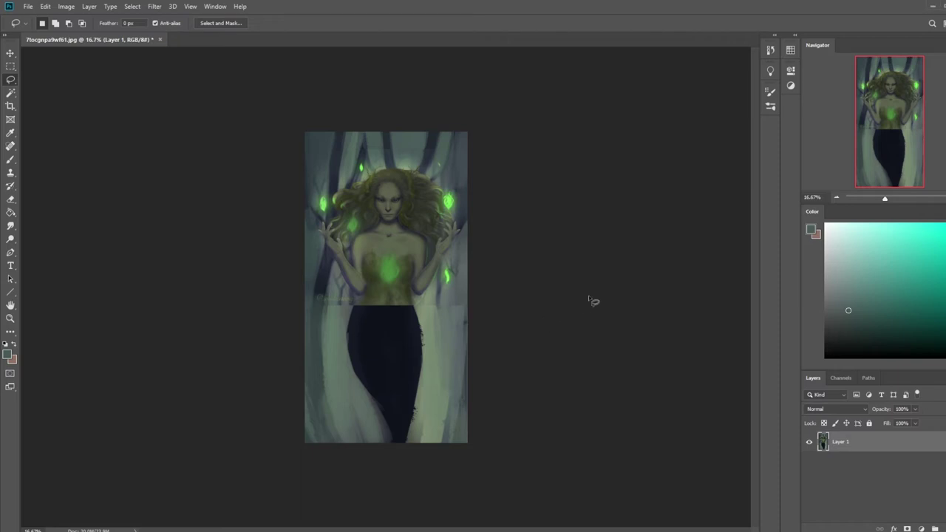
key("ctrl+plus")
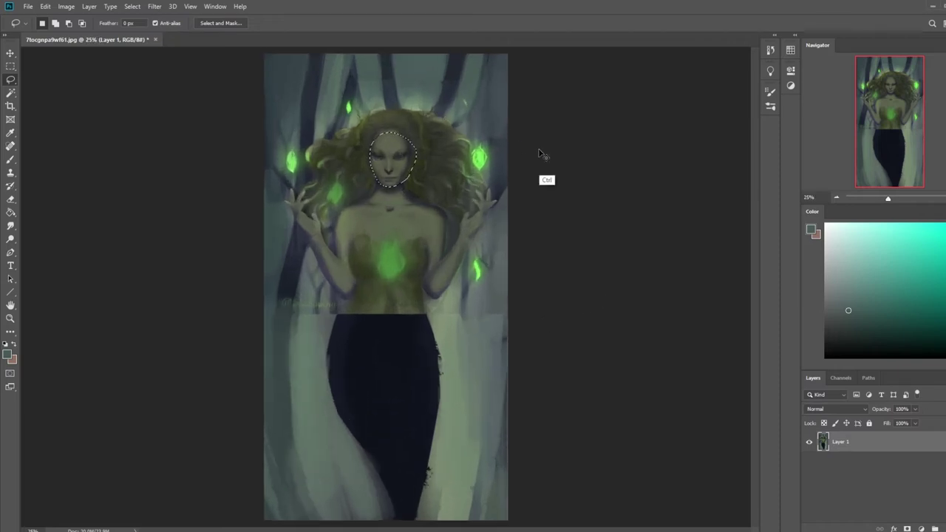
key("ctrl+j")
key("v")
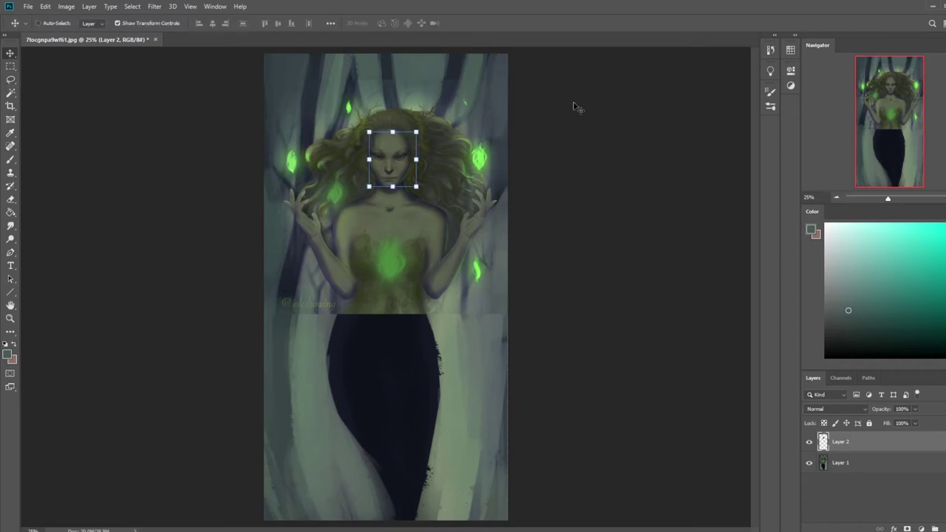
Blend the edges of the face copy with the Eraser and merge it down into Layer 1.
key("e")
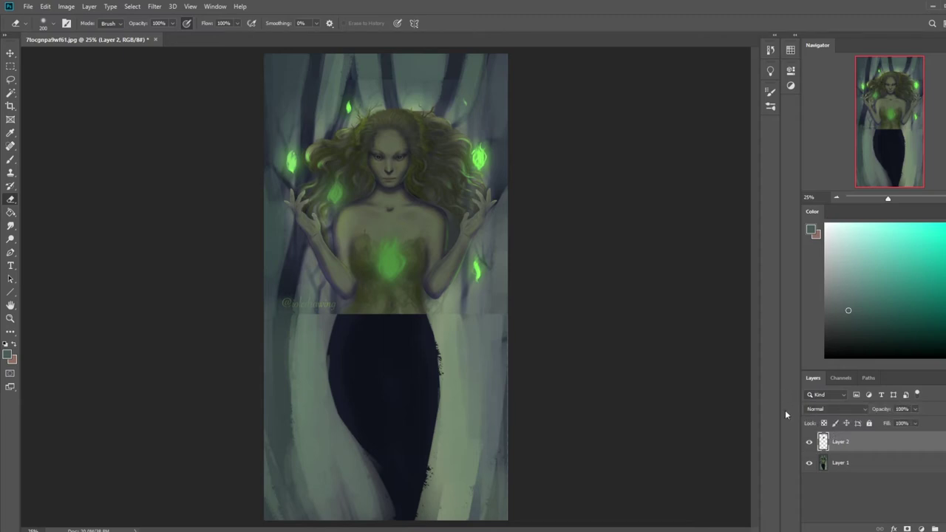
right_click(872, 444)
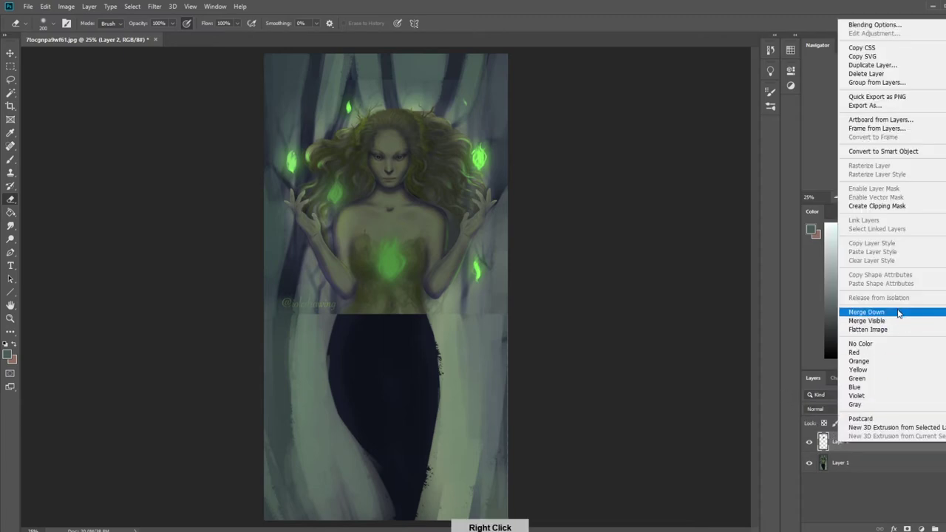
left_click(871, 369)
Open the Liquify filter on Layer 1 and reshape the forehead and hairline with a brush of 400 or larger.
left_click(154, 7)
left_click(175, 84)
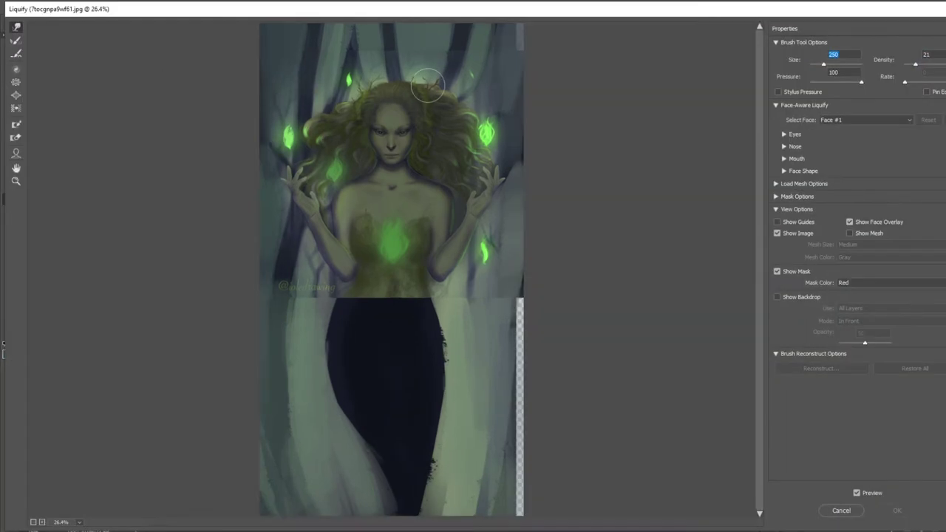
key("bracketright")
key("bracketright")
left_click(398, 104)
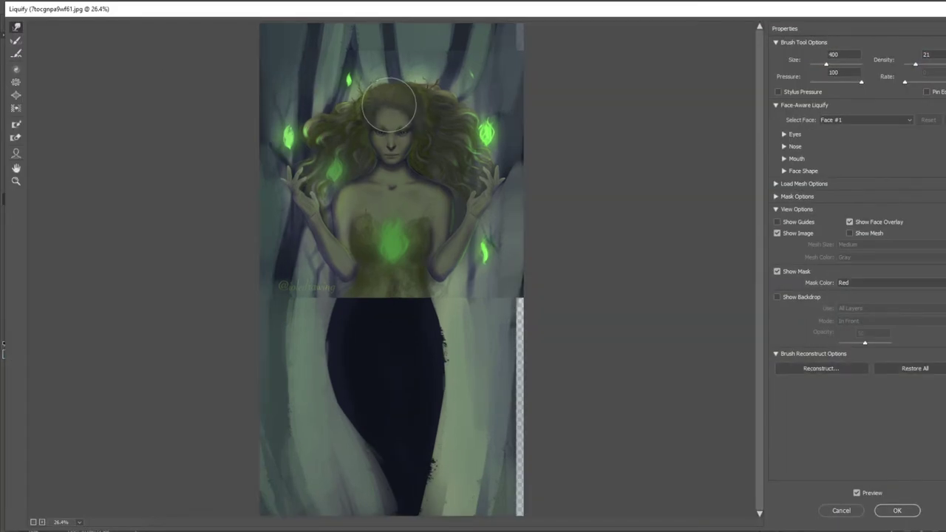
key("bracketright")
key("bracketright")
mouse_move(391, 81)
left_mouse_down()
mouse_move(366, 89)
mouse_move(415, 92)
left_mouse_up()
Reduce the Liquify brush to 300, refine the head's contour, and apply the filter.
key("bracketleft")
key("bracketleft")
key("bracketleft")
key("bracketleft")
key("bracketleft")
key("bracketleft")
key("bracketleft")
key("bracketleft")
key("bracketleft")
key("bracketleft")
key("bracketleft")
key("bracketleft")
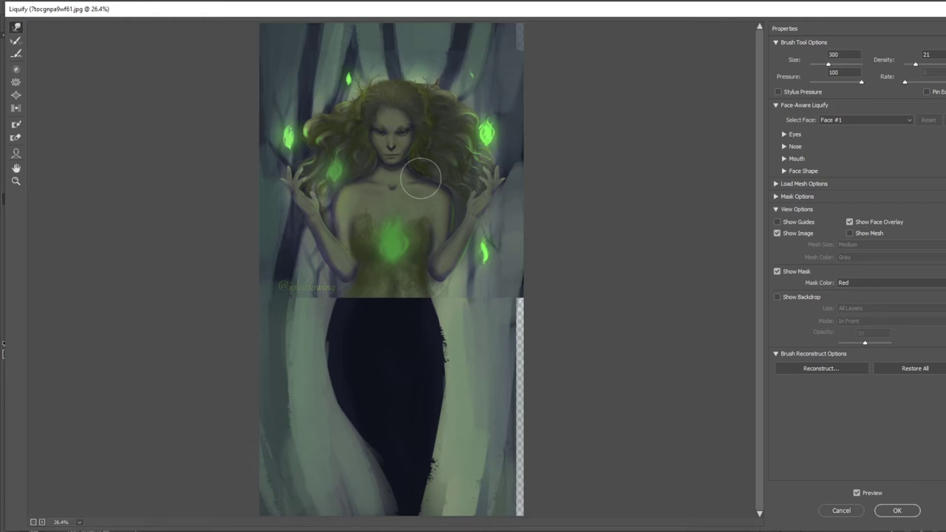
left_click(896, 510)
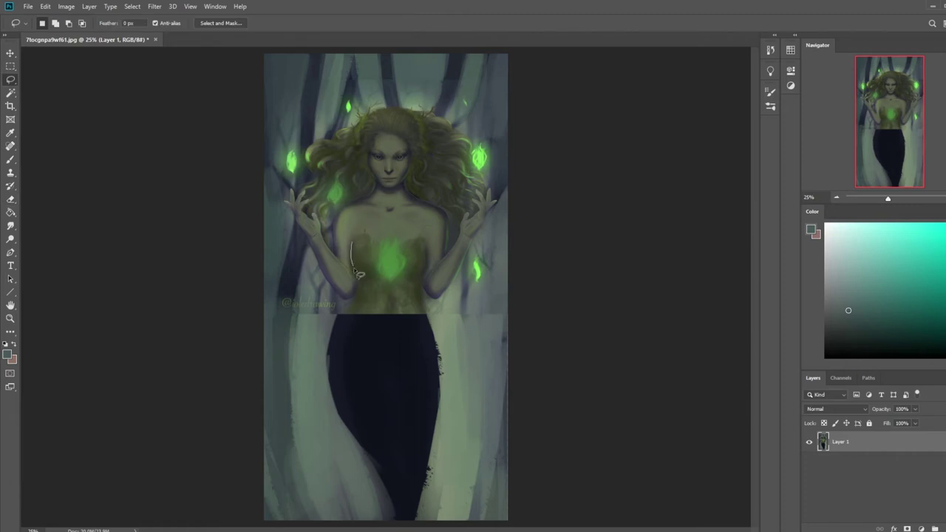
mouse_move(353, 300)
left_mouse_down()
mouse_move(326, 296)
mouse_move(272, 216)
mouse_move(323, 200)
left_mouse_up()
left_click_drag(421, 2, 475, 16)
double_click(28, 171)
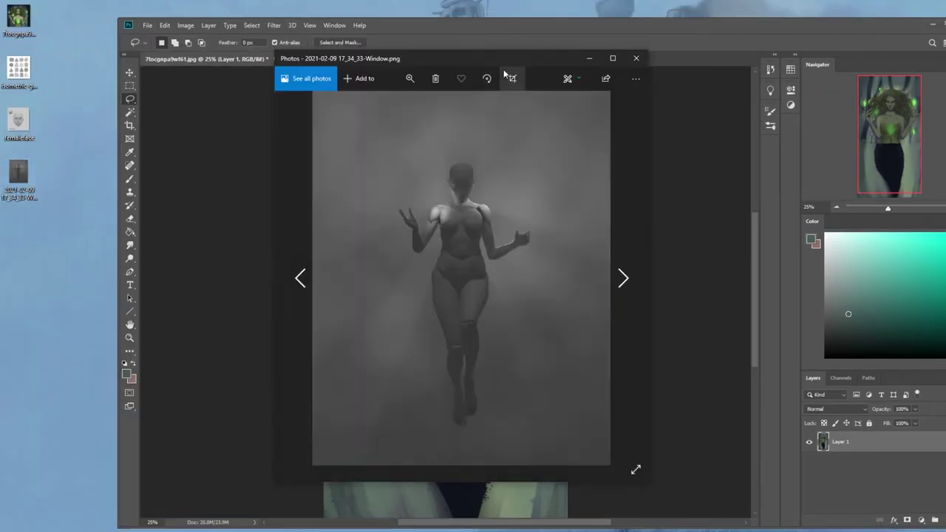
left_click_drag(506, 59, 118, 68)
mouse_move(470, 28)
left_mouse_down()
mouse_move(533, 32)
mouse_move(450, 25)
mouse_move(461, 22)
left_mouse_up()
left_click_drag(110, 183, 264, 182)
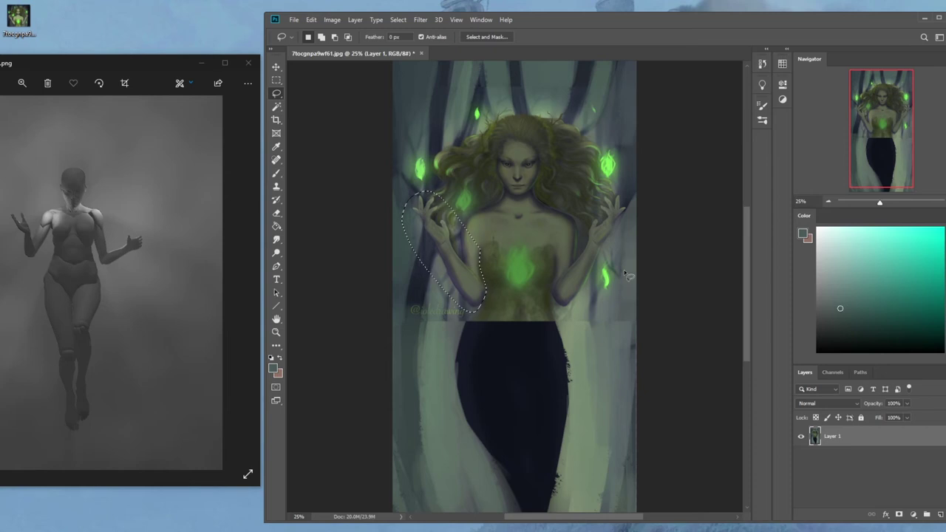
Copy the selected arm to a new layer, move it outward rotated about 17 degrees, and erase its surplus background.
key("ctrl")
key("ctrl+j")
key("v")
left_click_drag(476, 287, 442, 278)
left_click_drag(480, 182, 503, 197)
left_click_drag(439, 260, 450, 251)
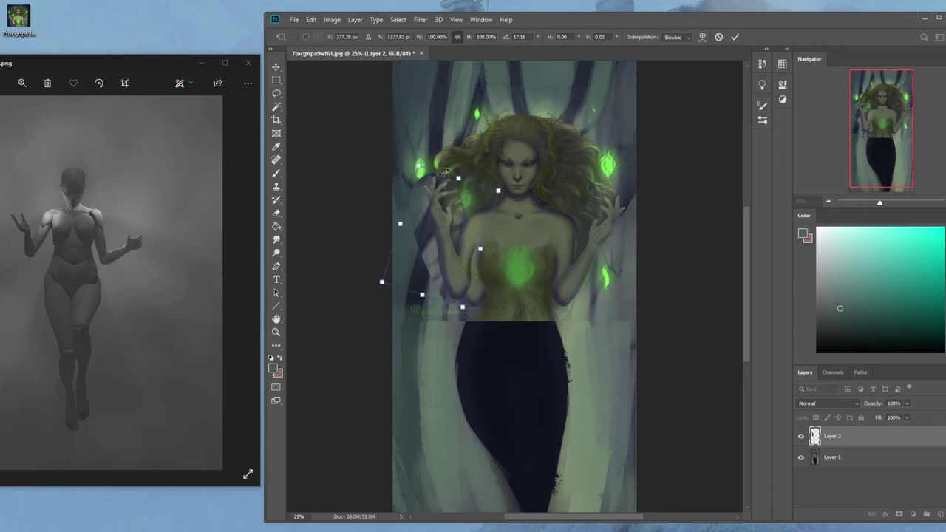
left_click(737, 37)
key("e")
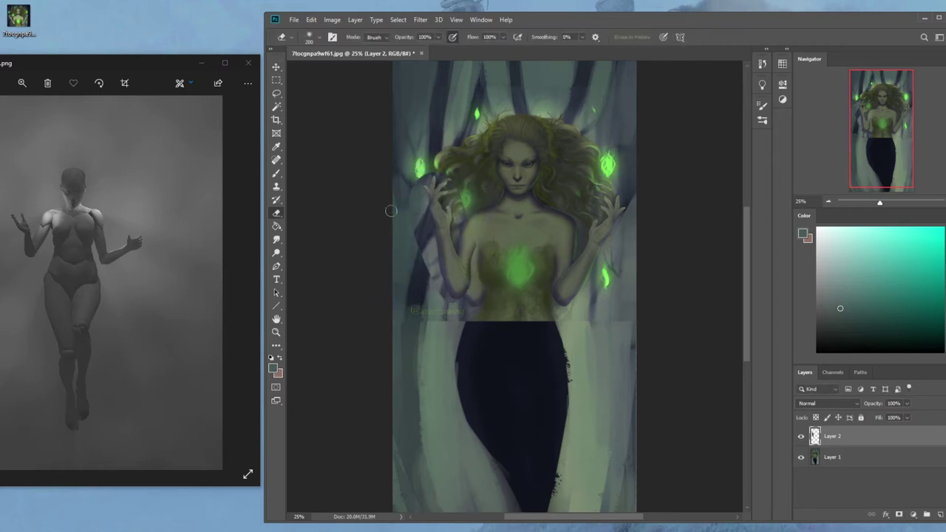
mouse_move(408, 207)
left_mouse_down()
mouse_move(426, 276)
mouse_move(423, 177)
left_mouse_up()
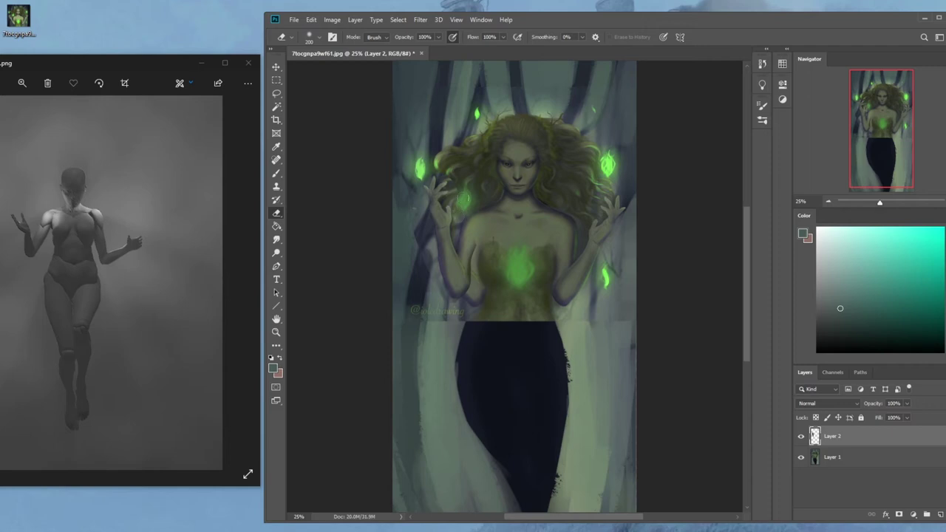
Choose the 80 px brush from Istebrak's Dry-Oil Brushes and paint over the old arm with sampled dark and olive tones.
key("b")
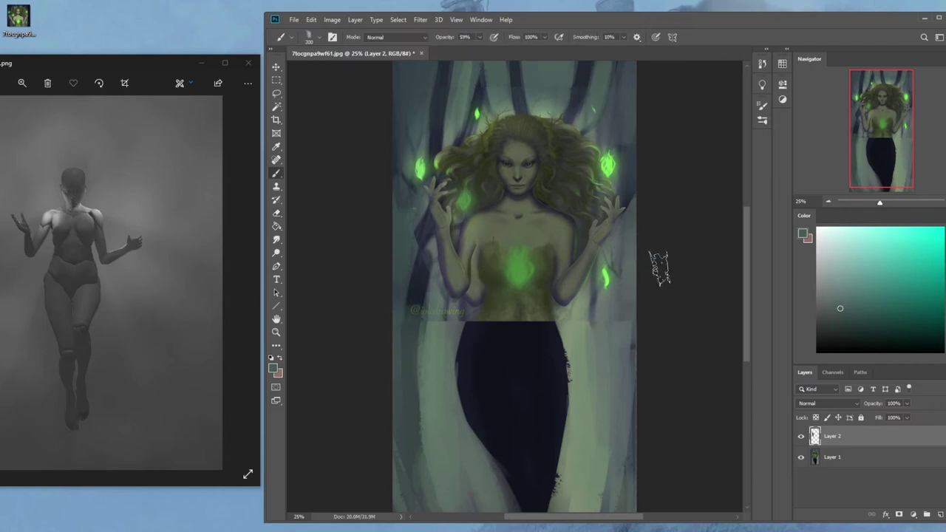
right_click(597, 238)
left_click(632, 347)
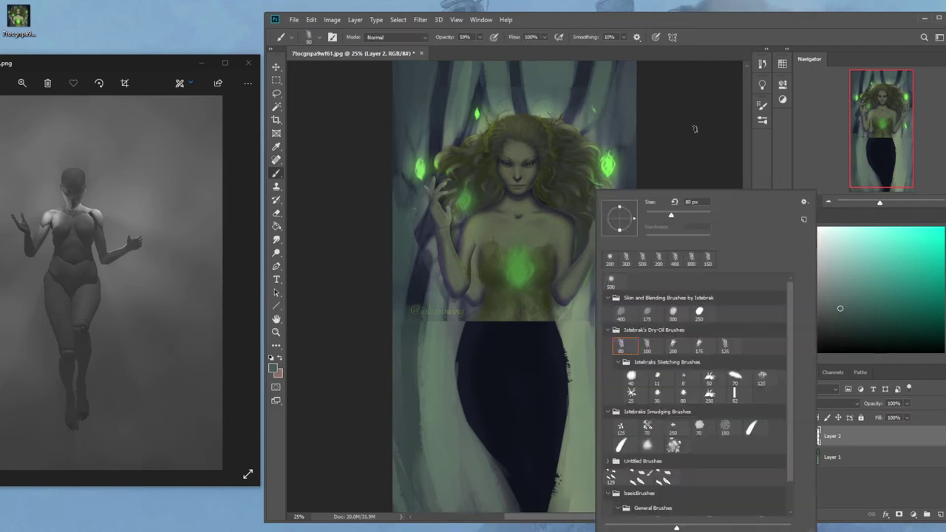
left_click(694, 125)
left_click(476, 329, "alt")
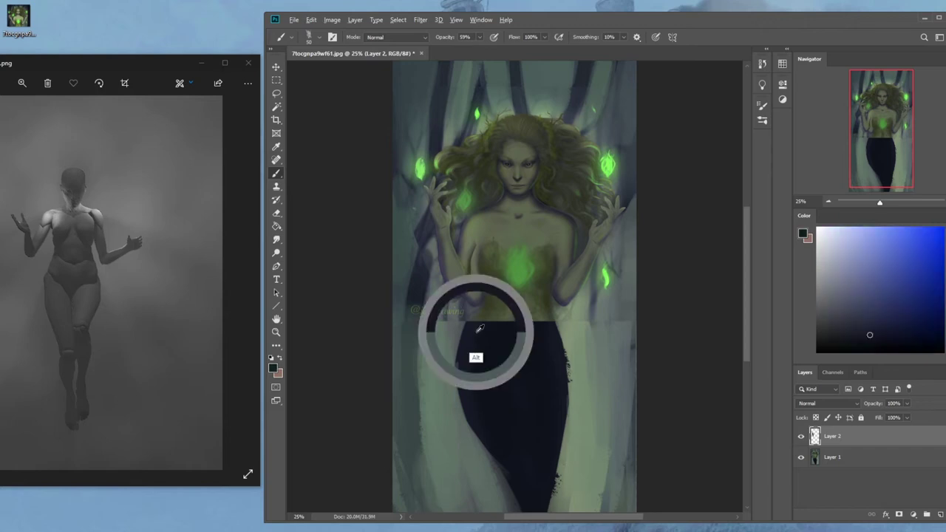
left_click(486, 269, "alt")
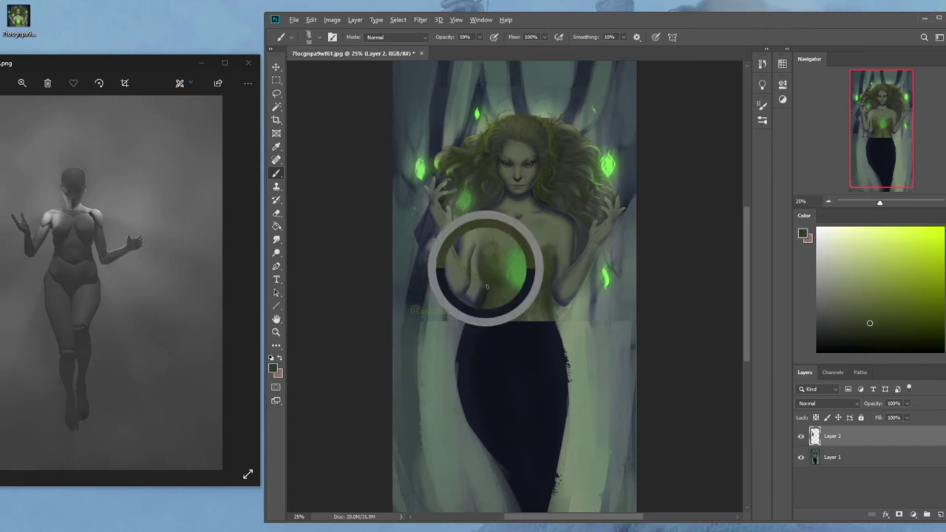
Raise the brush opacity to 97% and rebuild the torso's edge over the old arm with sampled skin and bodice colors.
left_click(480, 37)
left_click(467, 275, "alt")
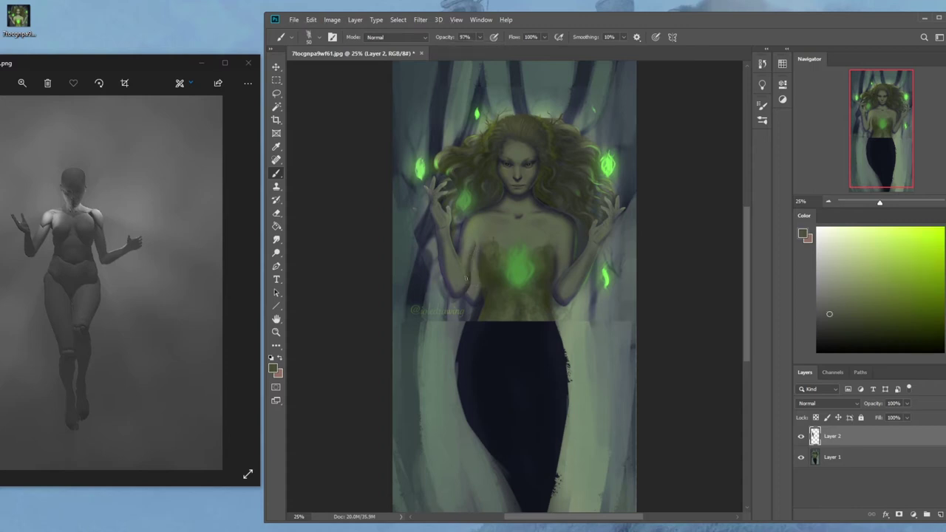
left_click(471, 280, "alt")
left_click(471, 252, "alt")
left_click(487, 271, "alt")
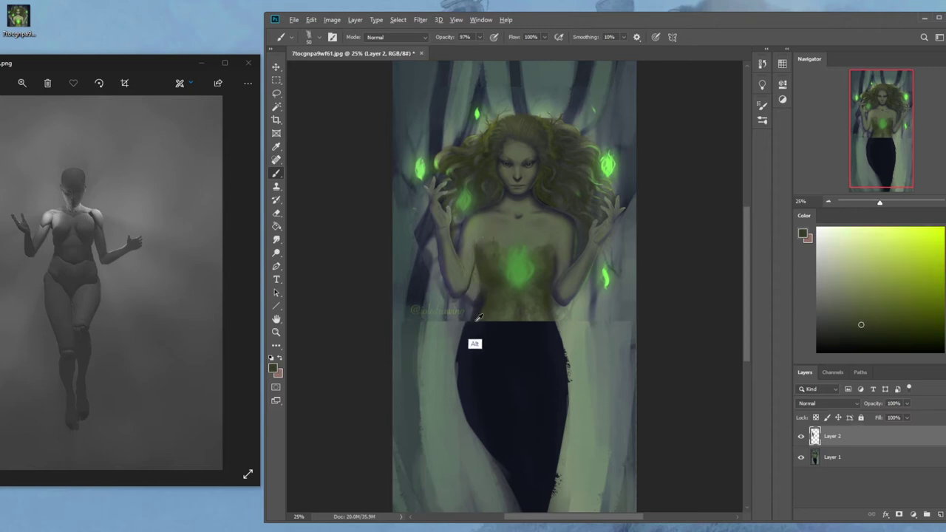
Paint pale green background into the gap between the repositioned arm and the waist.
left_click(548, 113, "alt")
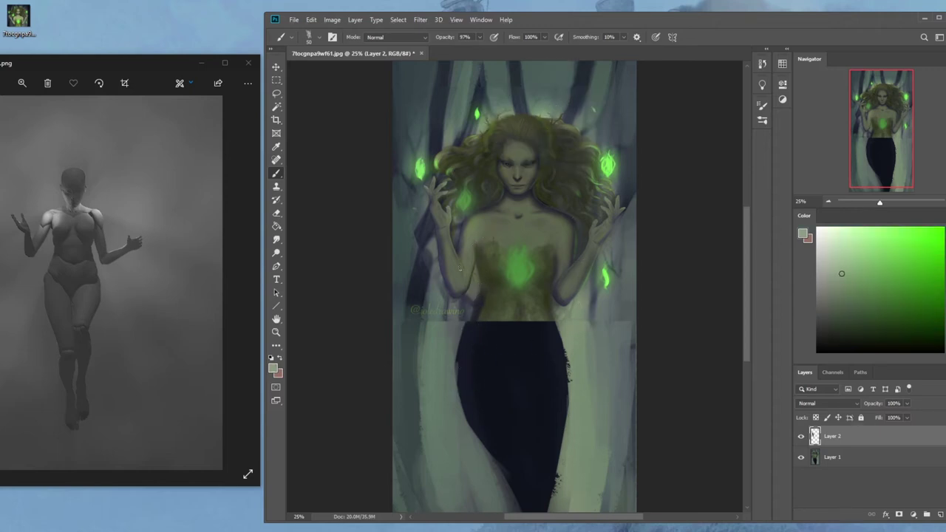
left_click_drag(476, 290, 458, 332)
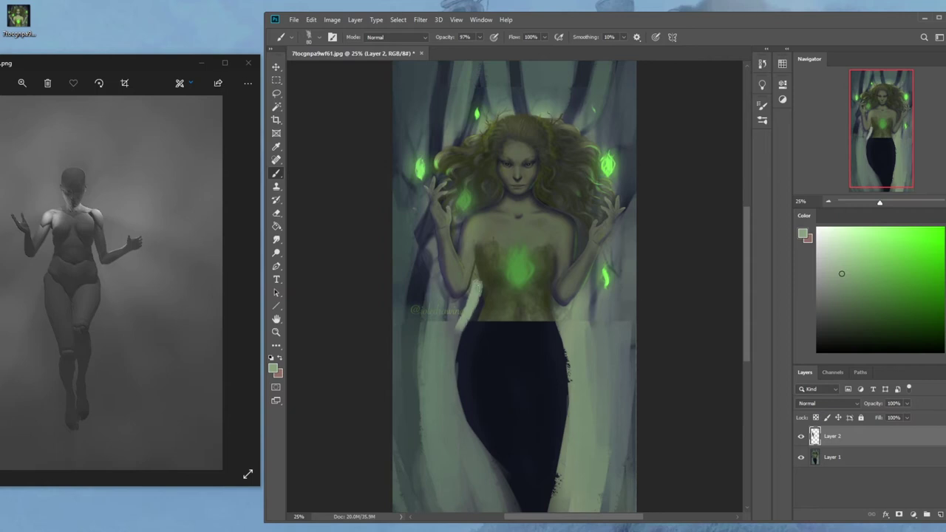
mouse_move(470, 294)
left_mouse_down()
mouse_move(457, 325)
mouse_move(477, 287)
mouse_move(448, 344)
left_mouse_up()
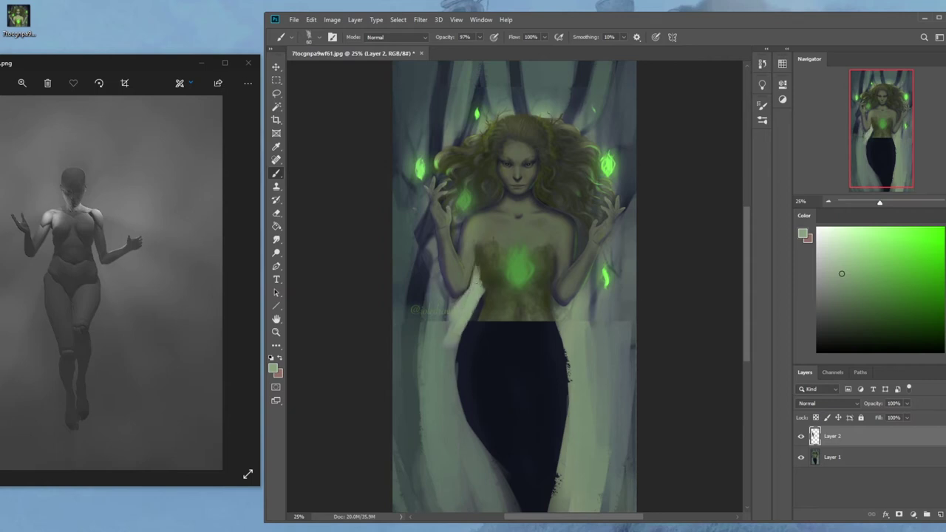
Carry the bodice's olive tones onto the upper hip and repaint the green background beside the repositioned arm.
left_click(485, 268, "alt")
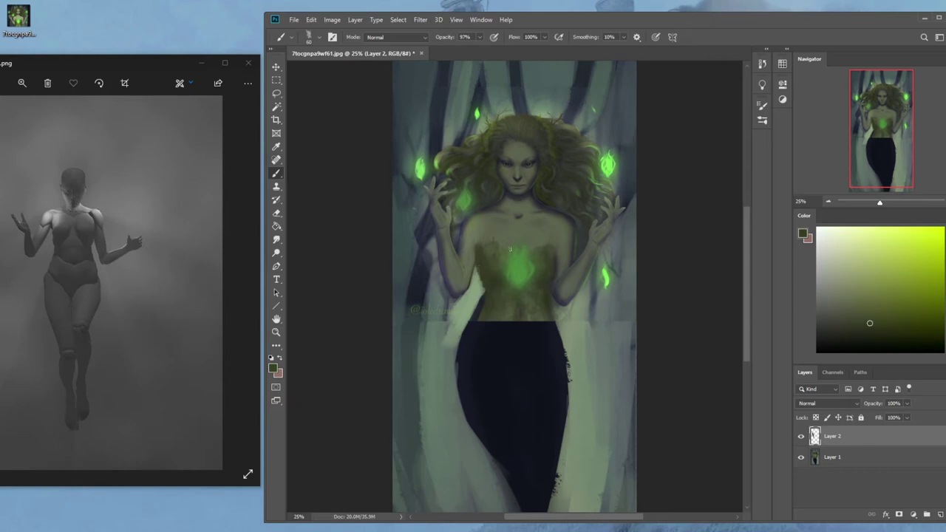
left_click(489, 275, "alt")
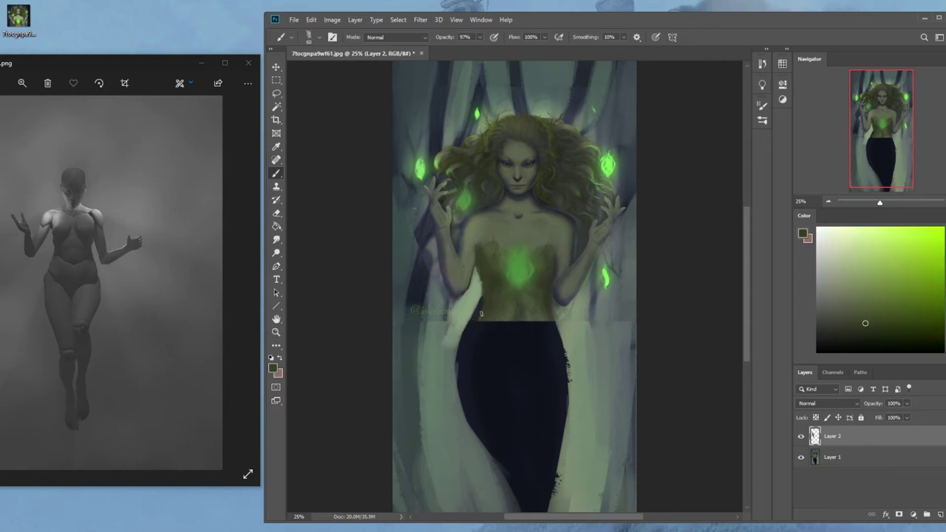
left_click(488, 306, "alt")
left_click(436, 350, "alt")
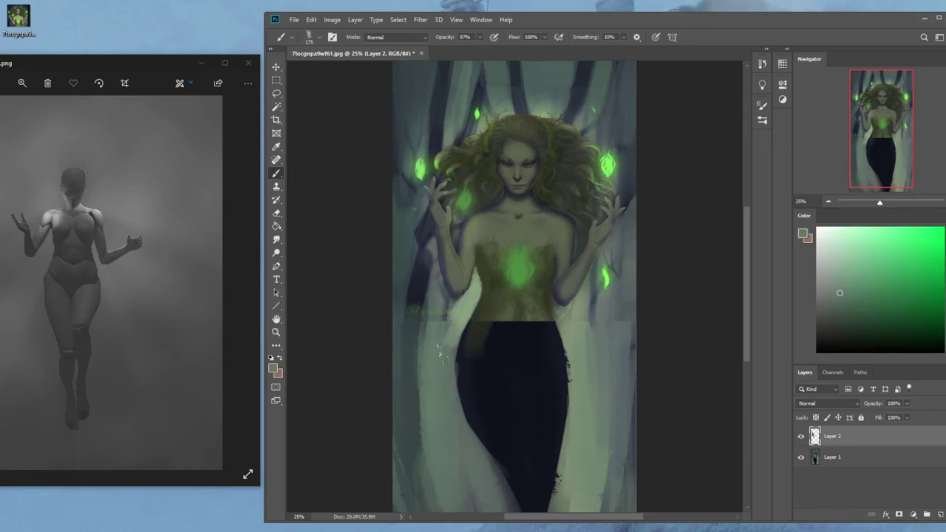
left_click(407, 268, "alt")
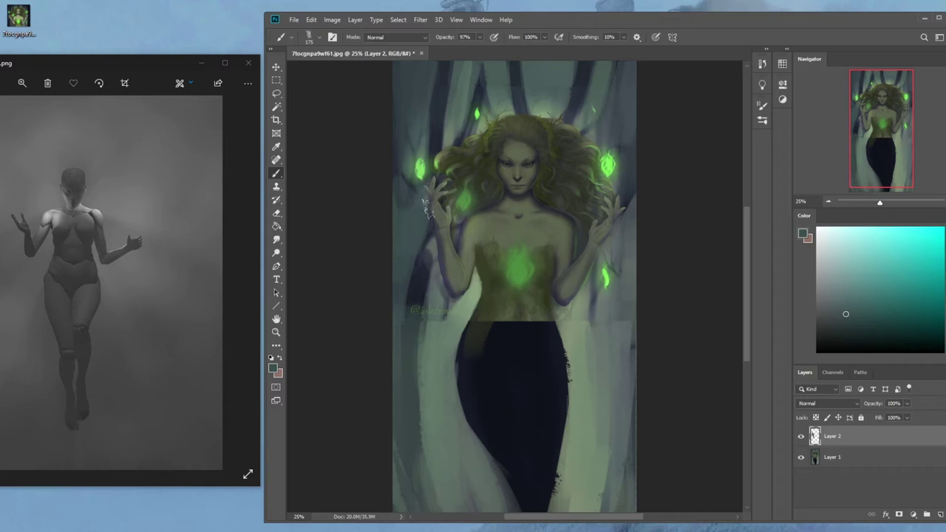
Extend the dark tree trunk downward behind the repositioned arm, painting over the watermark with sampled trunk and background colors.
left_click(422, 290, "alt")
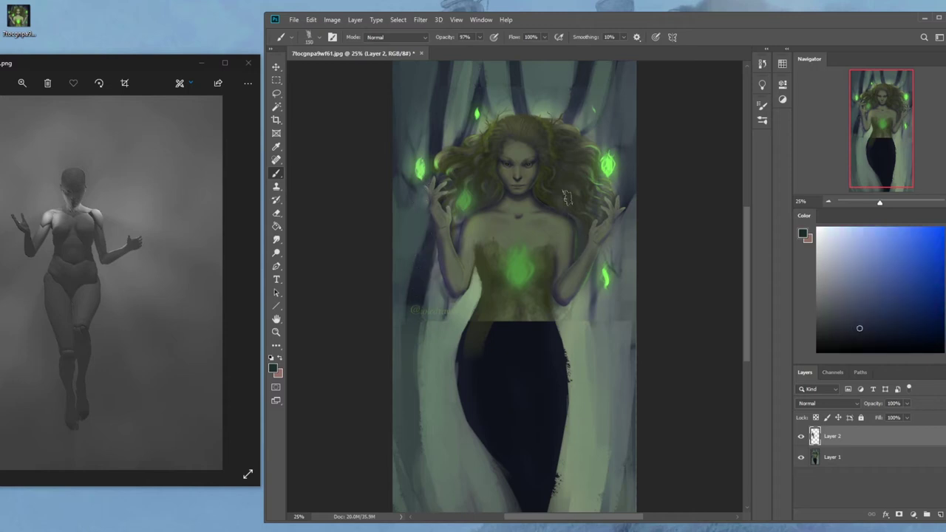
left_click(465, 331, "alt")
left_click(422, 288, "alt")
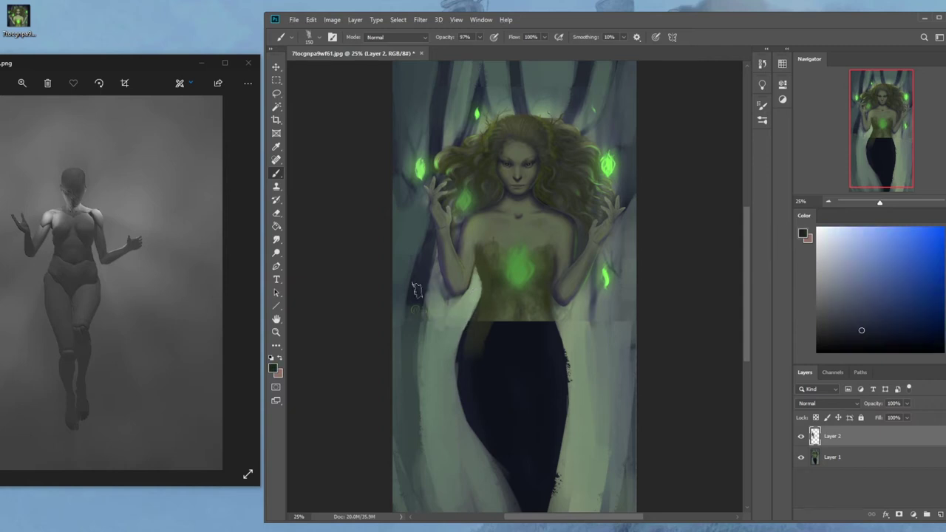
left_click(426, 308, "alt")
left_click_drag(430, 317, 429, 299)
left_click(443, 346, "alt")
left_click(417, 287, "alt")
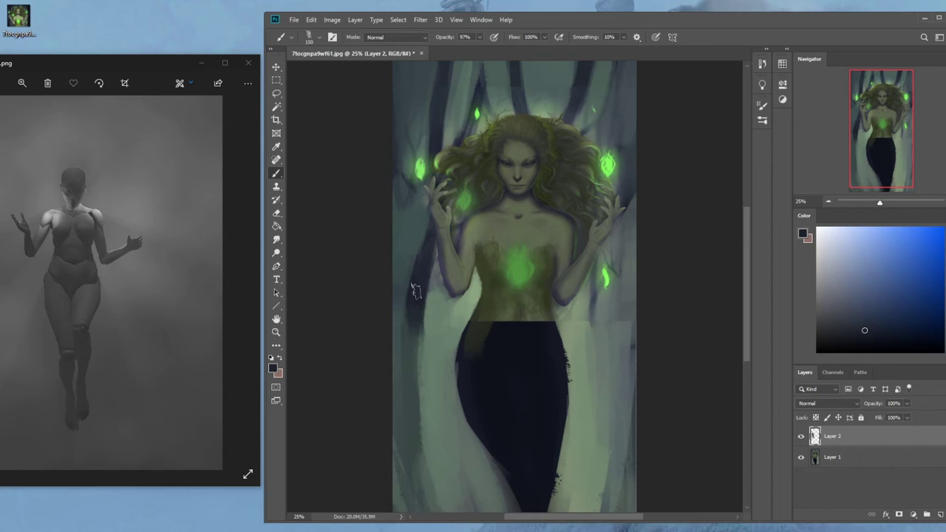
Refine the torso's edges near the raised elbows with sampled background, skin and bodice colors.
left_click(573, 334, "alt")
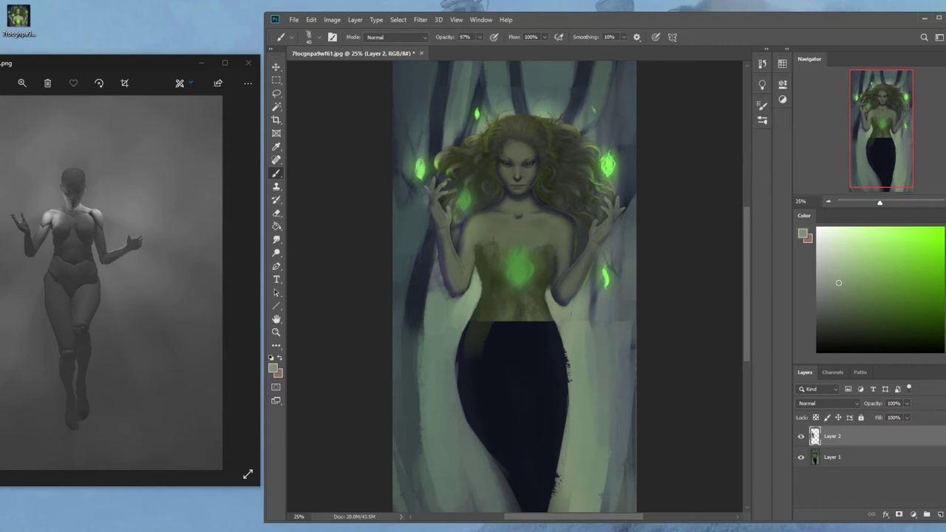
left_click(566, 301, "alt")
left_click(550, 294, "alt")
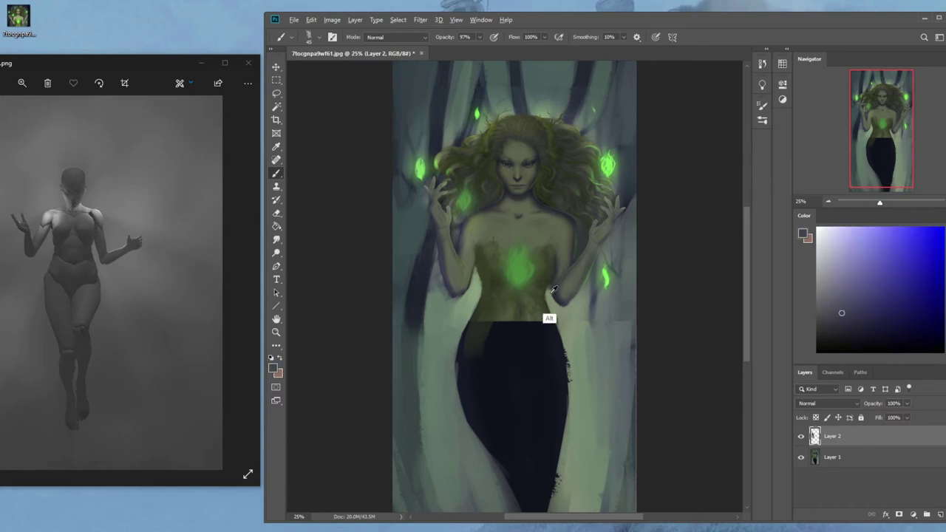
left_click_drag(548, 279, 549, 293)
left_click(550, 275, "alt")
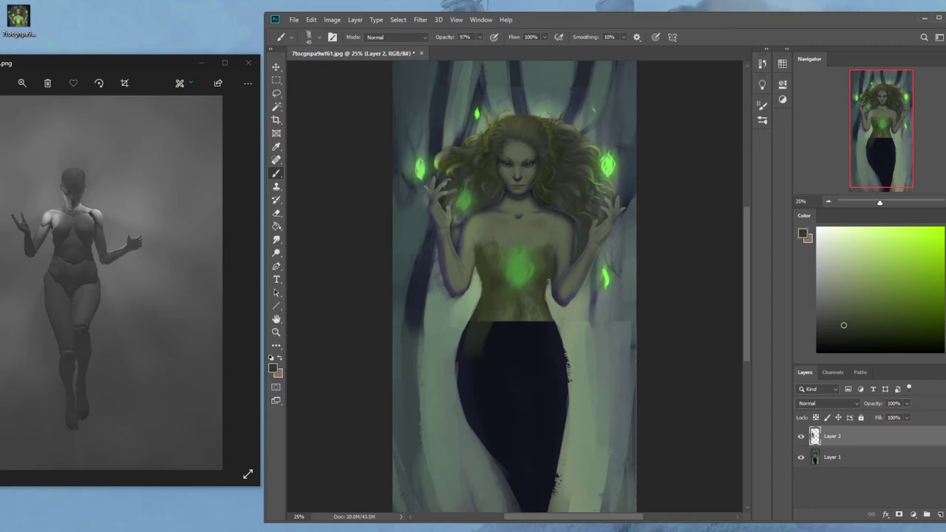
left_click(553, 291, "alt")
left_click(481, 274, "alt")
Activate the Dodge tool and merge Layer 2 down into Layer 1.
left_click(279, 252)
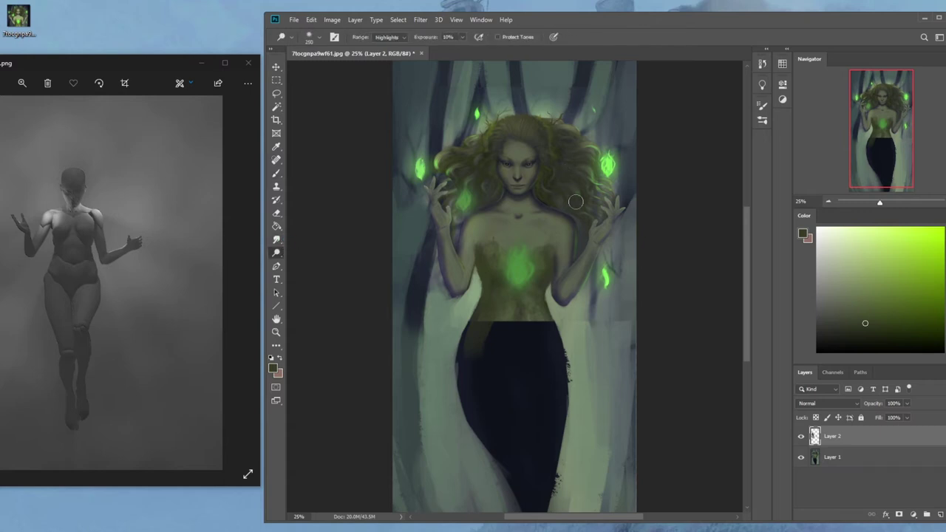
right_click(845, 440)
left_click(857, 311)
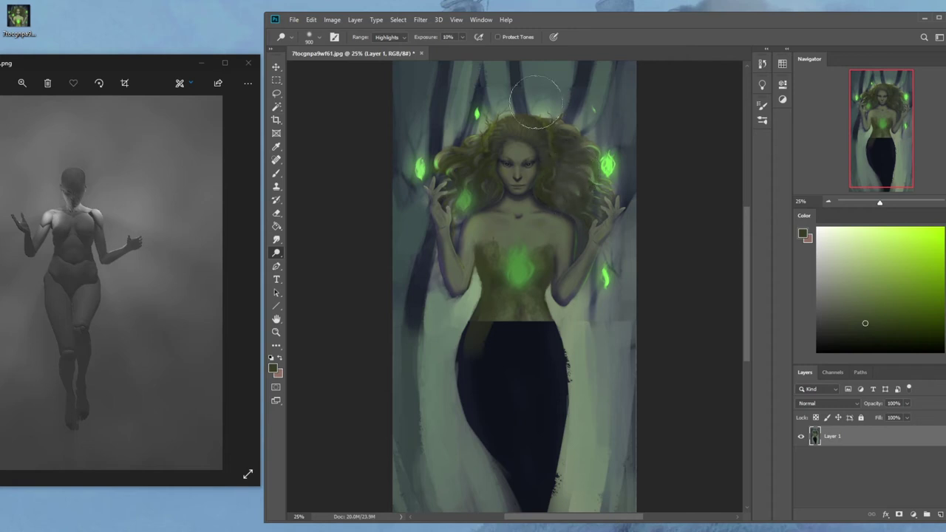
Try to brighten the hair on both sides of the face with Dodge at 62% exposure.
left_click(462, 37)
left_click_drag(464, 49, 473, 50)
left_click(464, 38)
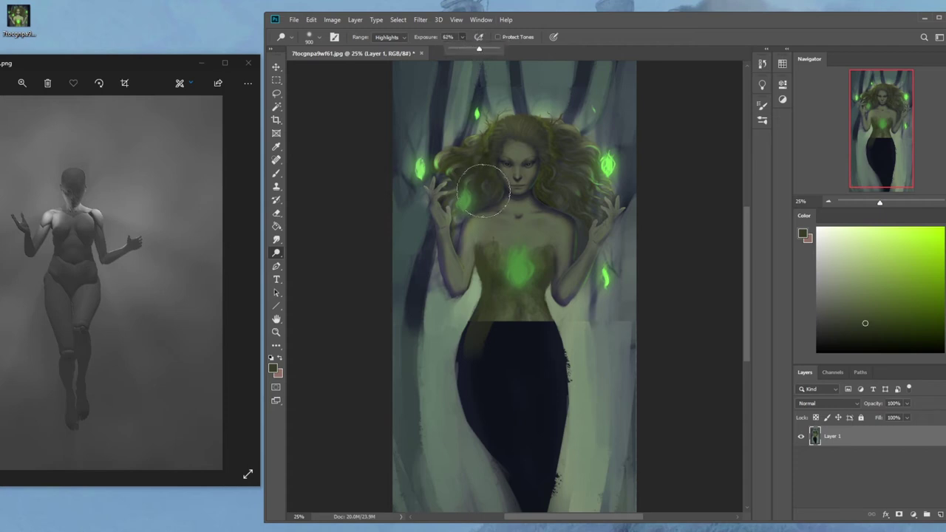
left_click_drag(481, 182, 471, 183)
key("ctrl+z")
mouse_move(565, 192)
left_mouse_down()
mouse_move(568, 114)
mouse_move(537, 180)
mouse_move(574, 213)
left_mouse_up()
key("ctrl+z")
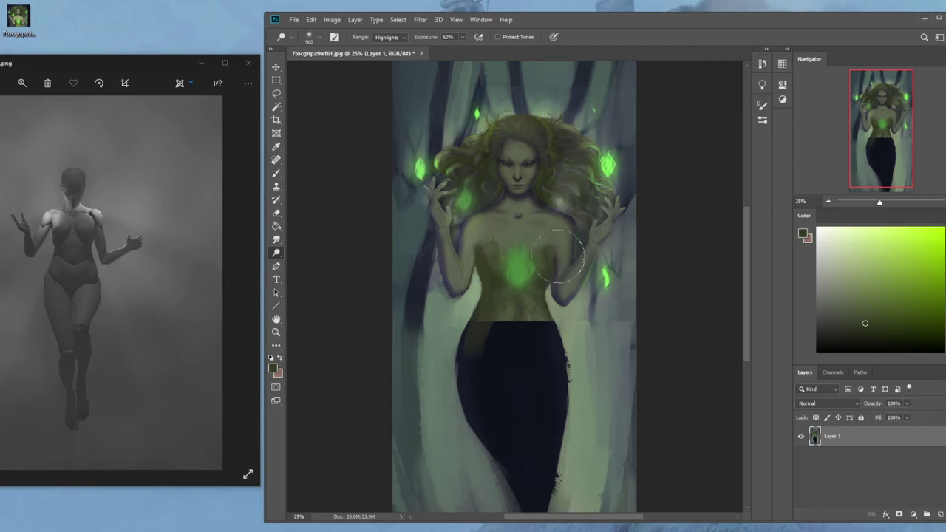
key("ctrl+minus")
key("ctrl+z")
left_click_drag(555, 238, 560, 244)
key("ctrl+z")
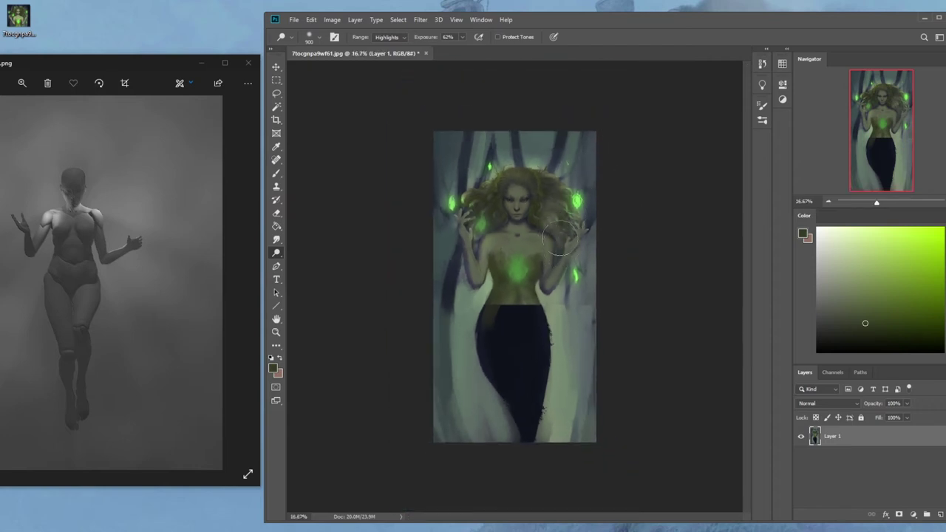
Lower the Dodge exposure to 24% and lighten the hair beside the face.
left_click(462, 37)
left_click_drag(464, 50, 445, 51)
left_click(486, 204)
mouse_move(485, 204)
left_mouse_down()
mouse_move(502, 216)
mouse_move(497, 226)
left_mouse_up()
key("ctrl+z")
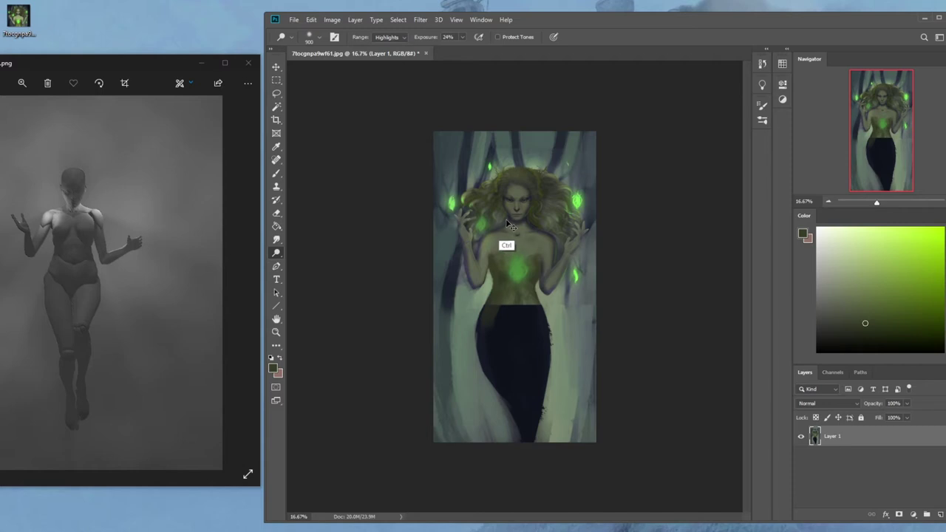
Enlarge the Dodge brush and brighten the misty background above and around the head.
key("]")
key("]")
key("]")
key("]")
left_click_drag(538, 177, 504, 193)
key("ctrl+z")
mouse_move(561, 173)
left_mouse_down()
mouse_move(469, 175)
mouse_move(478, 133)
left_mouse_up()
Try to brighten the trees behind the raised arm with a 1700-pixel Dodge brush.
key("]")
key("]")
key("]")
key("]")
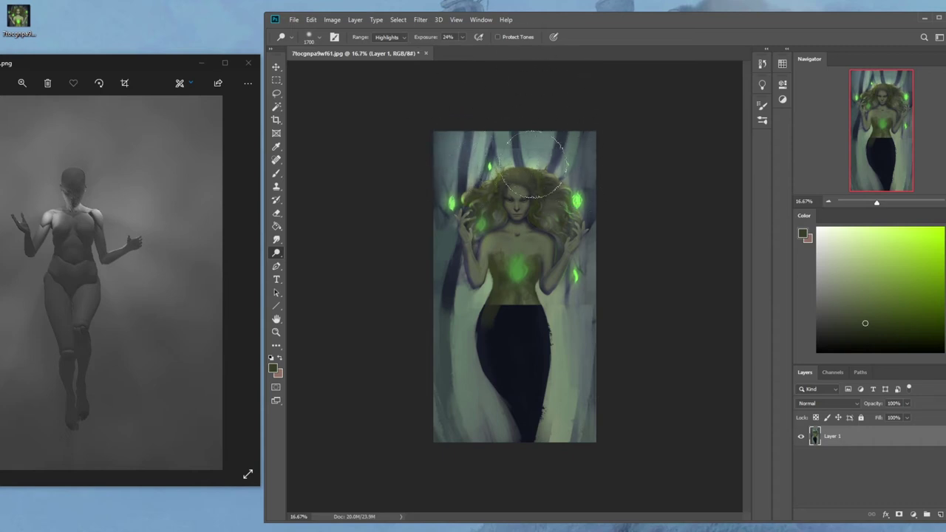
left_click_drag(451, 229, 458, 279)
key("[")
key("[")
key("[")
key("[")
key("bracketright")
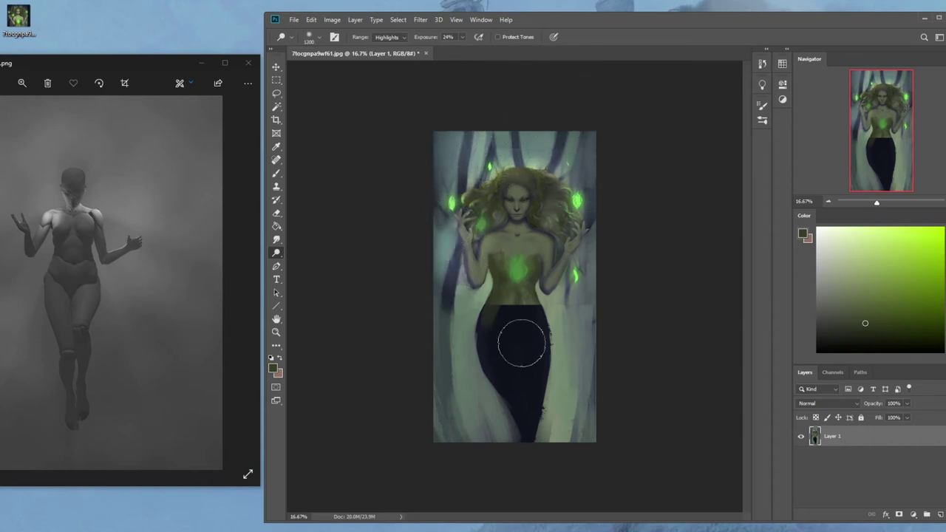
key("ctrl+z")
key("ctrl+z")
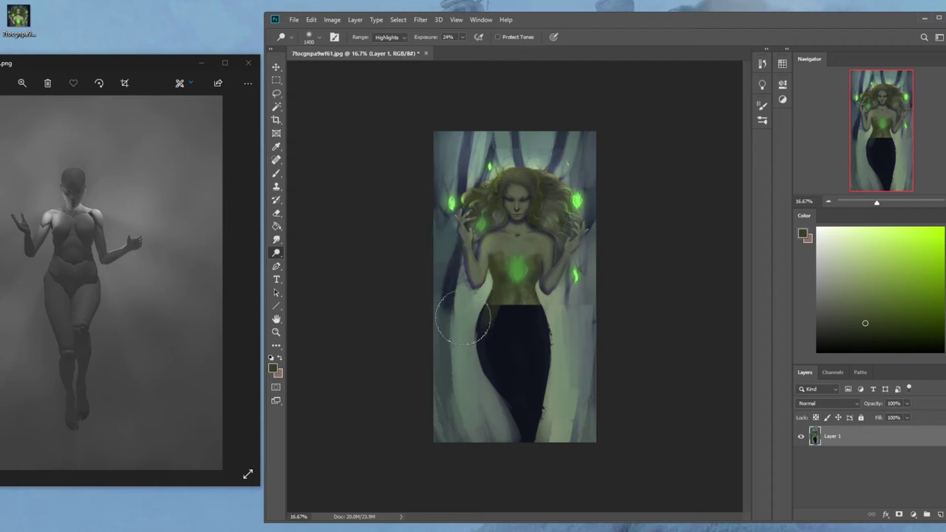
Brighten the misty background on both sides of the waist and hips with Dodge.
left_click_drag(475, 318, 493, 313)
left_click_drag(568, 314, 595, 230)
mouse_move(583, 300)
left_mouse_down()
mouse_move(574, 345)
mouse_move(568, 322)
left_mouse_up()
Switch to the Brush tool and clean up the forearm and elbow edges with sampled background and skin colors.
key("b")
left_click(480, 301, "alt")
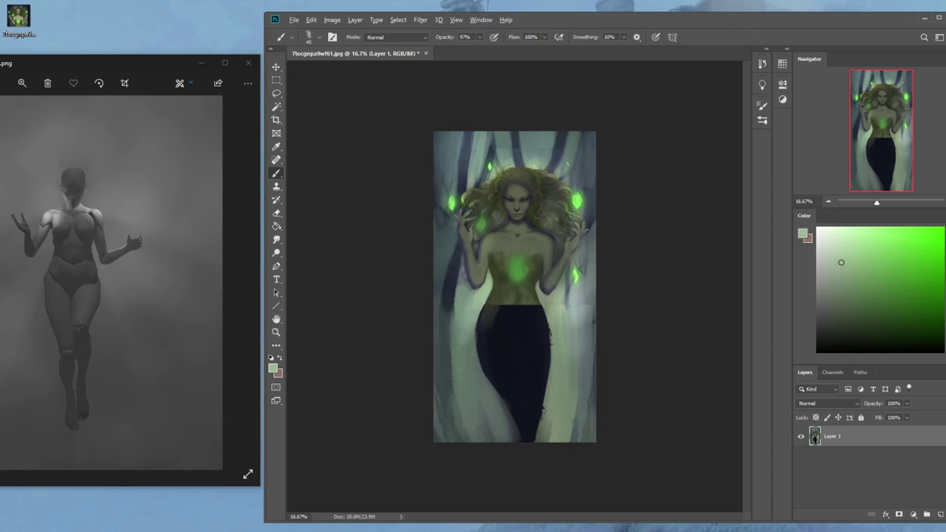
key("ctrl+z")
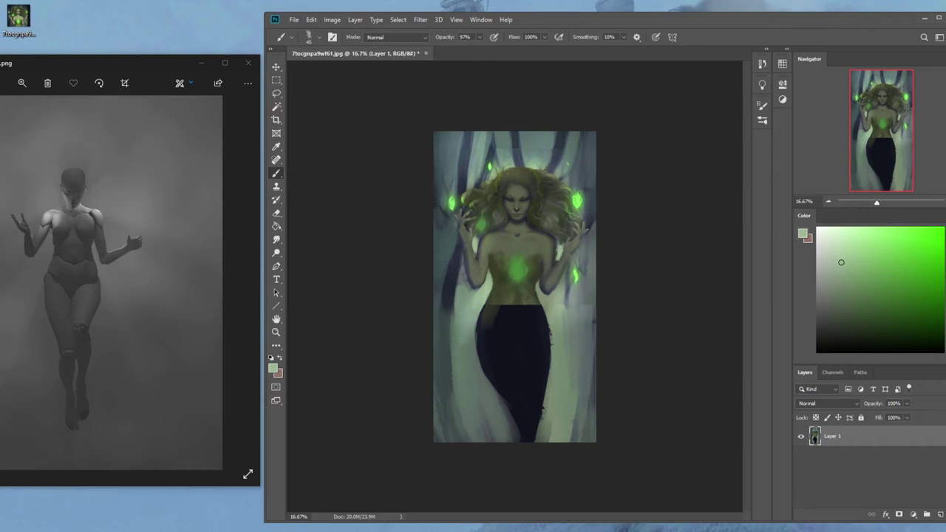
left_click(555, 282, "alt")
left_click(561, 275, "alt")
left_click(562, 289, "alt")
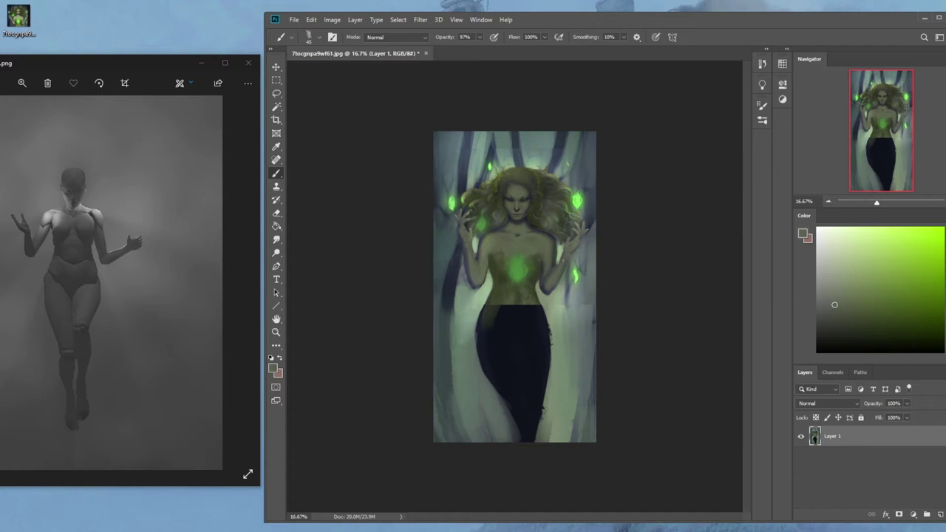
left_click(557, 293, "alt")
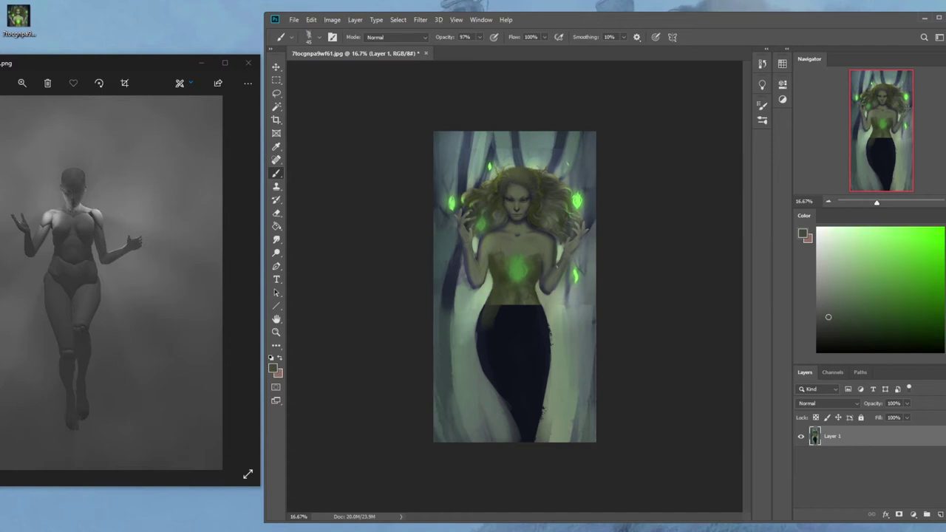
left_click(563, 289, "alt")
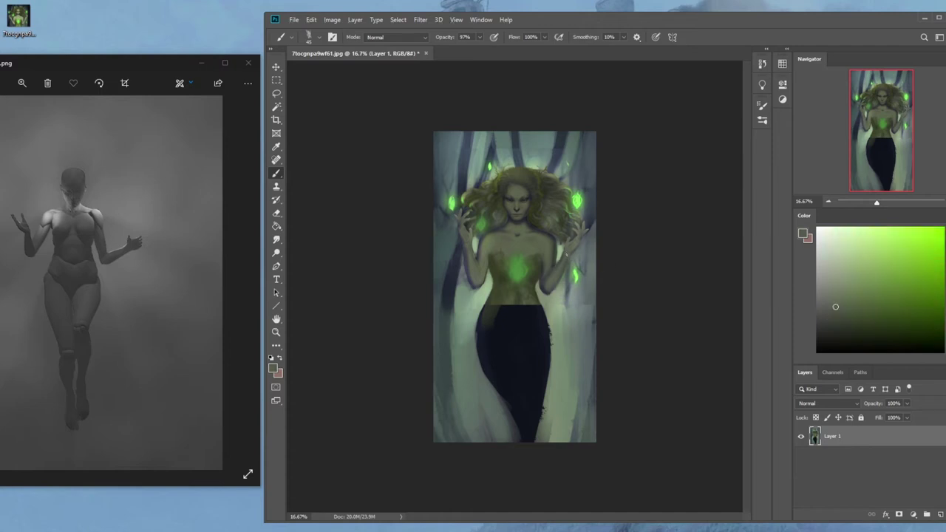
left_click(473, 271, "alt")
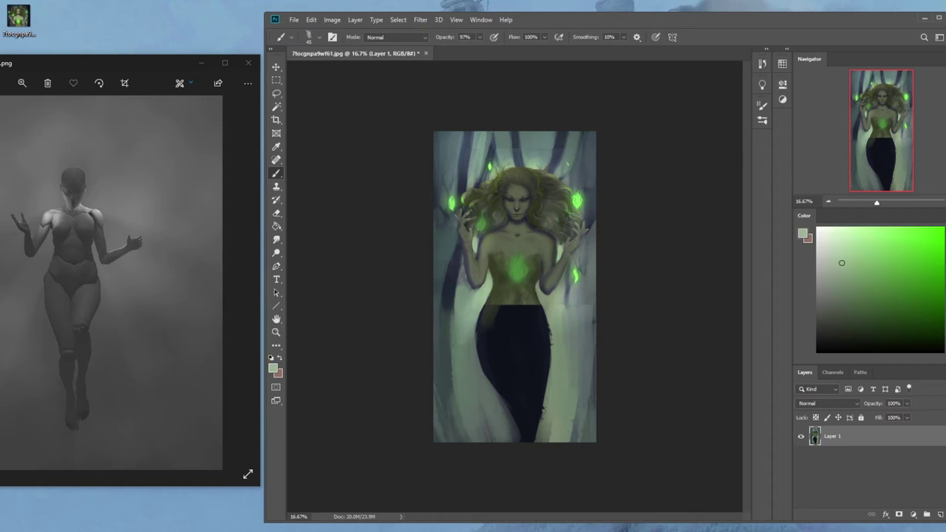
Paint sampled pale green background tones over the dark branch above the figure's hair with a size 300 brush.
left_click(538, 162, "alt")
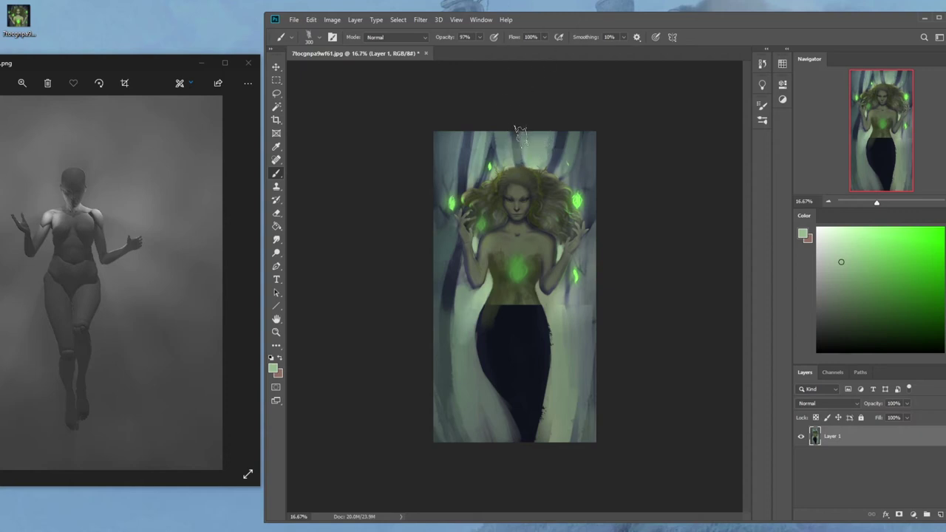
left_click(532, 164, "alt")
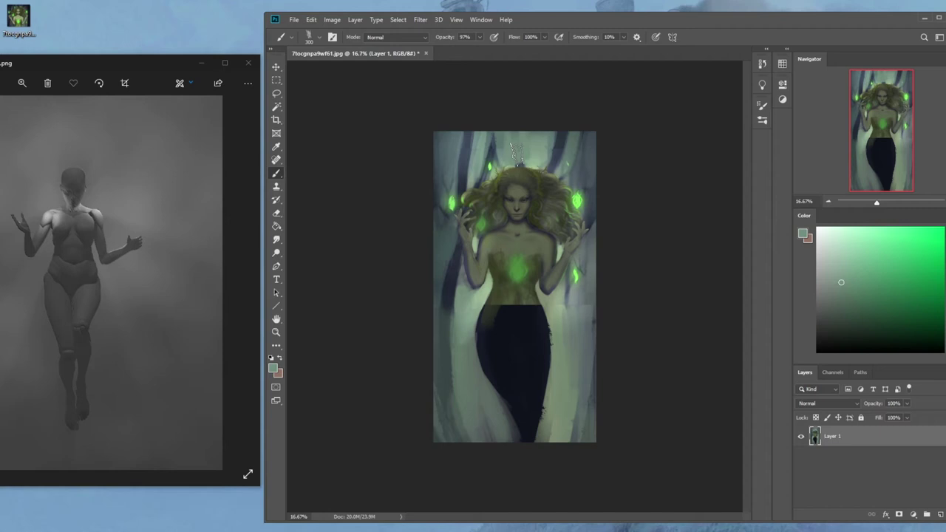
left_click(529, 166, "alt")
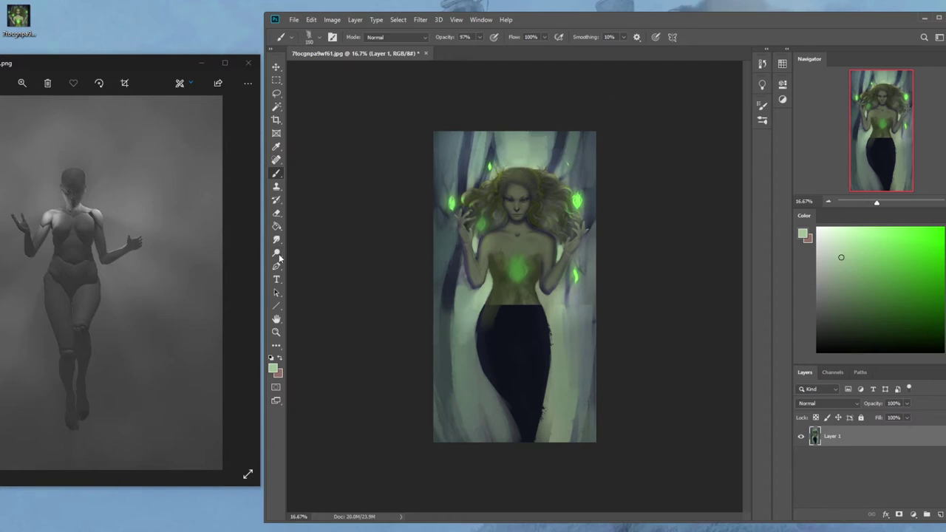
Brighten the hair highlights on both sides of the face with the Dodge tool at 24% exposure.
left_click(278, 253)
mouse_move(487, 190)
left_mouse_down()
mouse_move(470, 200)
mouse_move(501, 217)
mouse_move(490, 204)
left_mouse_up()
key("bracketleft")
key("bracketleft")
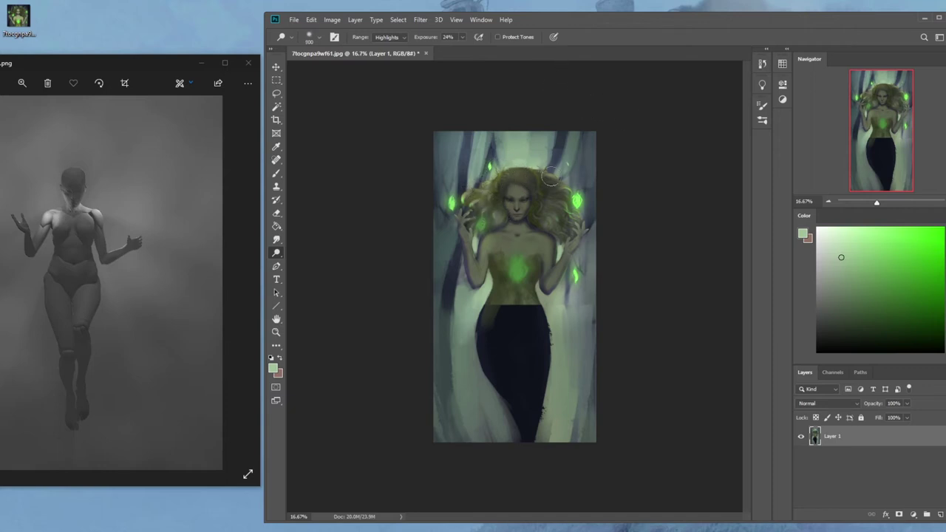
key("bracketleft")
left_click_drag(556, 191, 572, 223)
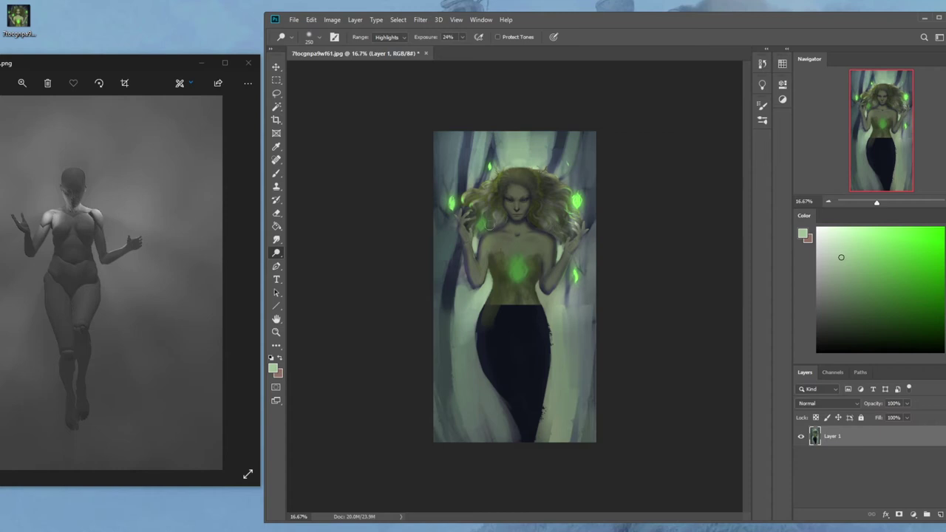
Paint a sampled pale green over the dark trunk at the painting's left edge with a size 400 brush at 43% opacity.
key("b")
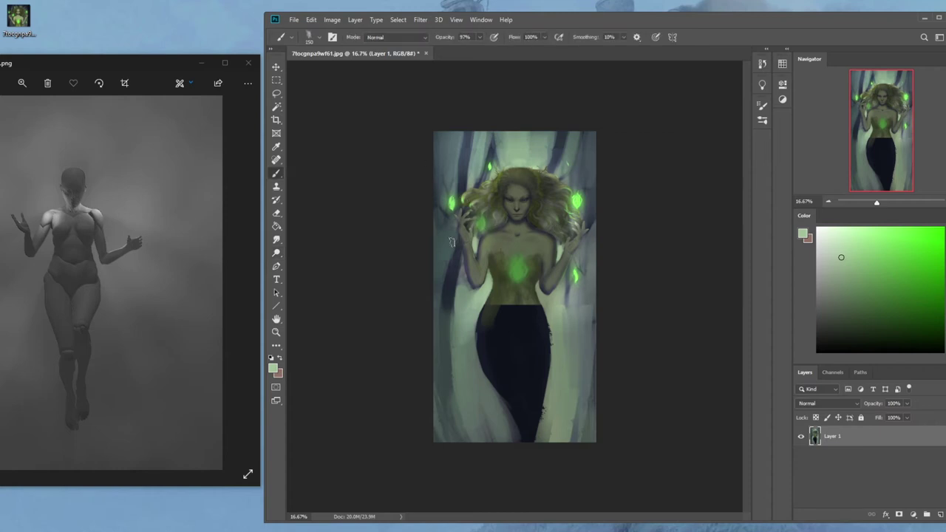
left_click(476, 300, "alt")
key("]")
key("]")
key("]")
key("]")
key("]")
key("]")
left_click_drag(447, 238, 449, 302)
key("ctrl+z")
left_click(480, 38)
left_click(454, 48)
left_click_drag(441, 235, 448, 285)
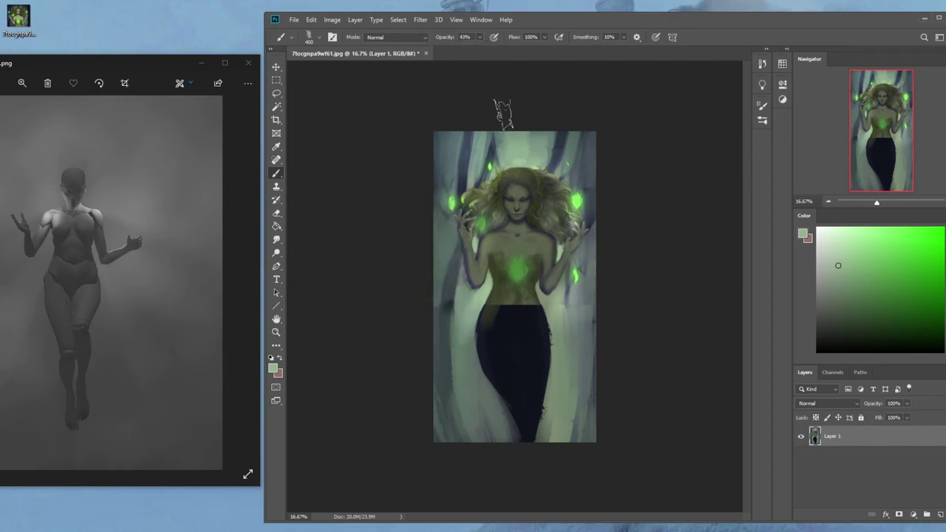
Soften the background trunks on both sides of the figure with sampled grey-green tones.
left_click(449, 287, "alt")
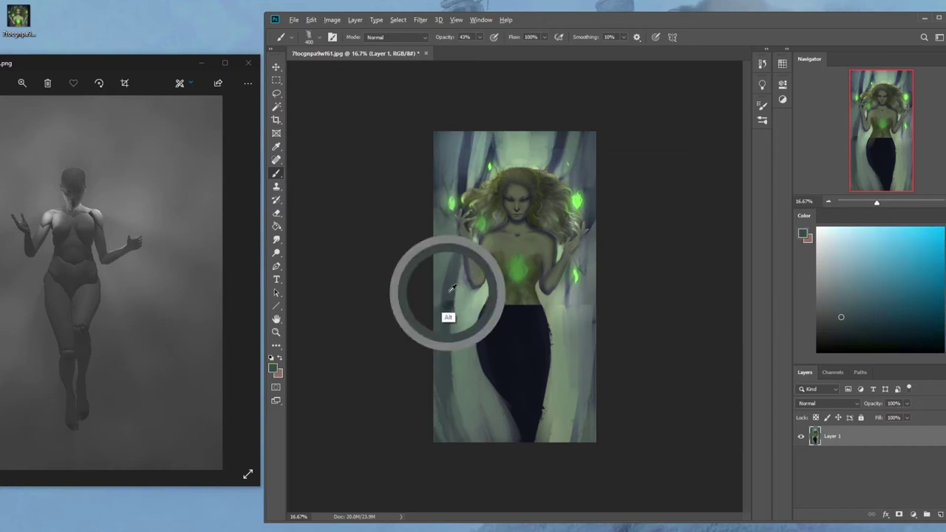
left_click(460, 334, "alt")
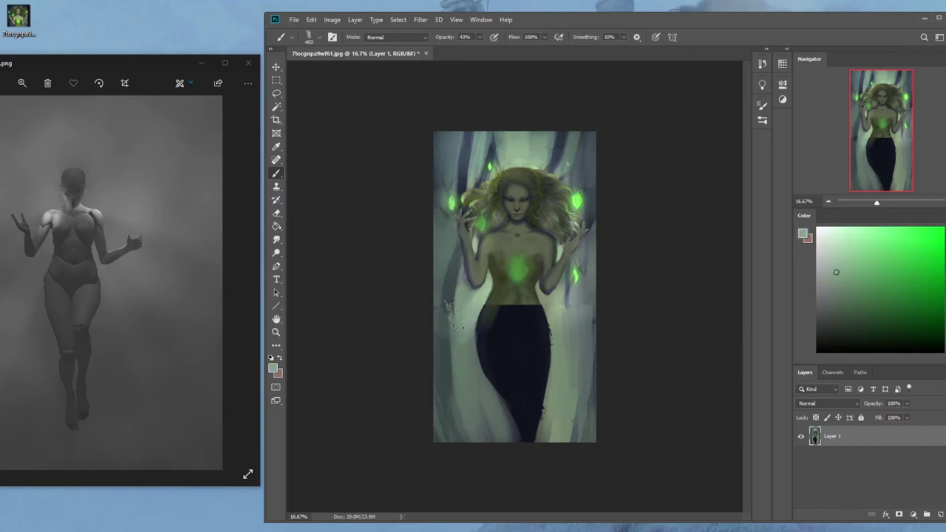
left_click(553, 163, "alt")
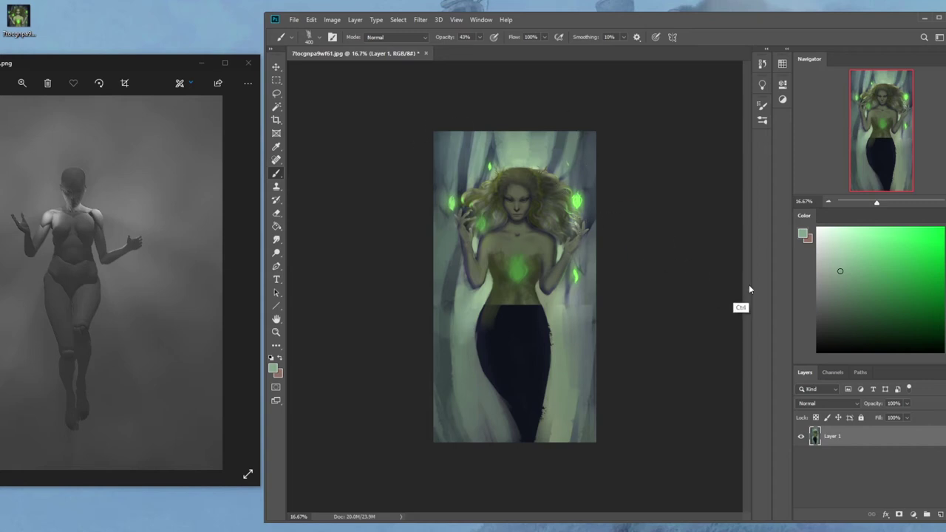
Lower the white input level with Levels and set Lightness to -13 with Hue/Saturation for the whole painting.
key("ctrl+l")
left_click_drag(617, 316, 608, 314)
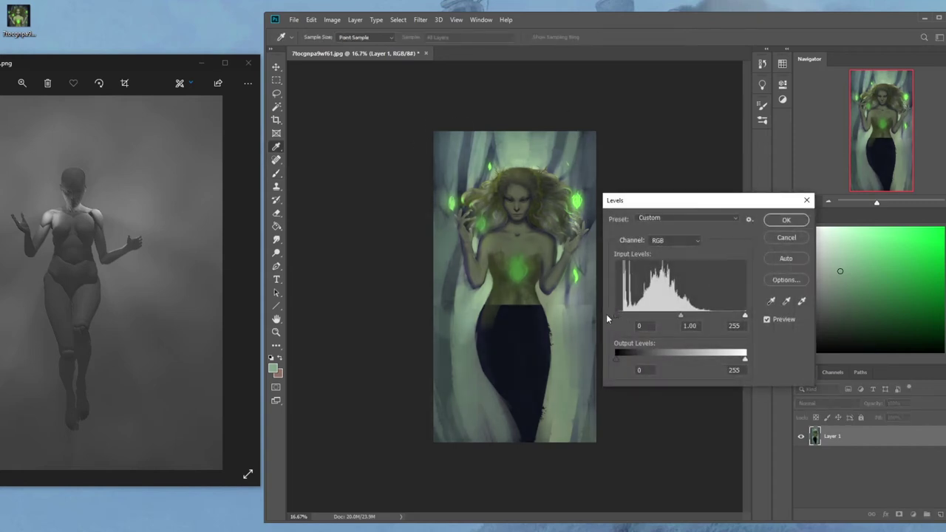
left_click_drag(684, 318, 685, 317)
left_click_drag(745, 317, 742, 319)
left_click_drag(738, 317, 708, 324)
left_click(786, 219)
key("ctrl+u")
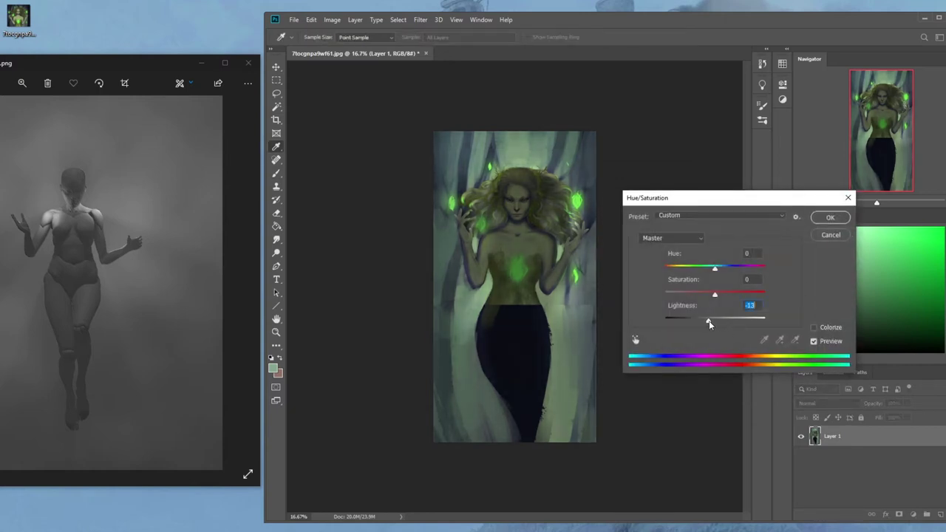
left_click(830, 218)
Copy the adjusted canvas, revert the history to the last brush stroke before Levels, and paste the copy as a new layer.
key("ctrl+a")
left_click(762, 64)
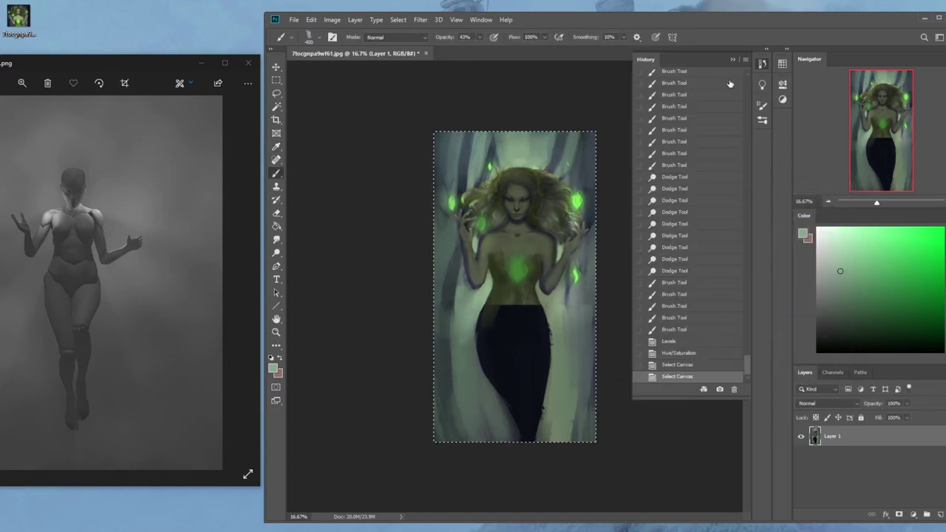
left_click(671, 342)
left_click(673, 329)
key("ctrl+v")
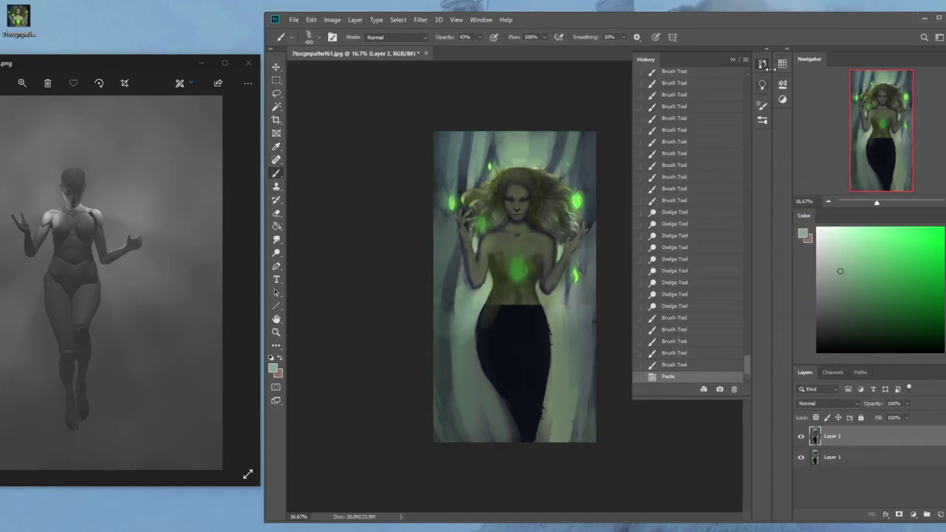
left_click(733, 60)
Erase the background left of the figure from the adjusted Layer 2 using an enlarged soft eraser.
key("e")
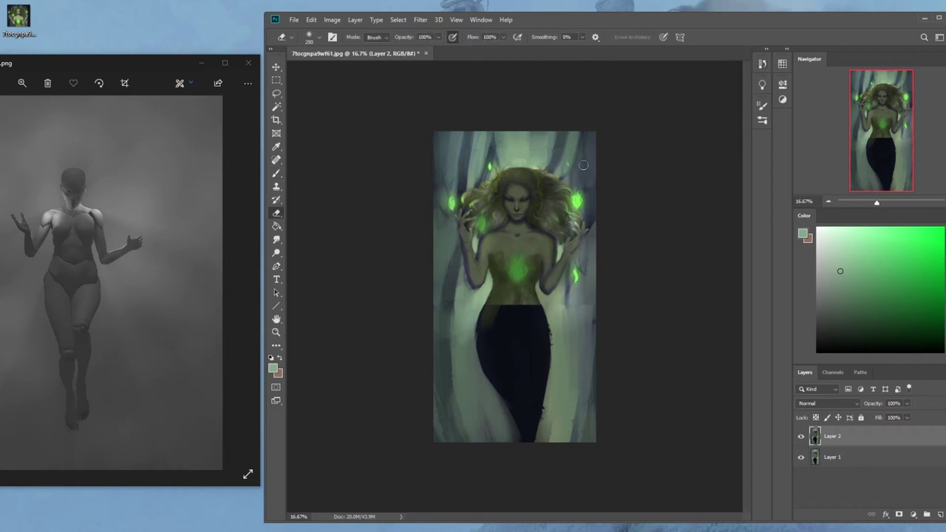
key("bracketright")
key("bracketright")
key("bracketright")
key("bracketright")
key("bracketright")
key("bracketright")
key("bracketright")
key("bracketright")
key("bracketleft")
key("bracketleft")
key("bracketleft")
left_click_drag(442, 310, 433, 210)
left_click_drag(448, 348, 466, 306)
left_click_drag(460, 370, 483, 427)
Erase the background right of the figure from Layer 2, down to the painting's lower edge.
key("bracketright")
key("bracketright")
mouse_move(573, 341)
left_mouse_down()
mouse_move(602, 270)
mouse_move(596, 248)
left_mouse_up()
left_click_drag(574, 389, 558, 439)
key("bracketleft")
key("bracketleft")
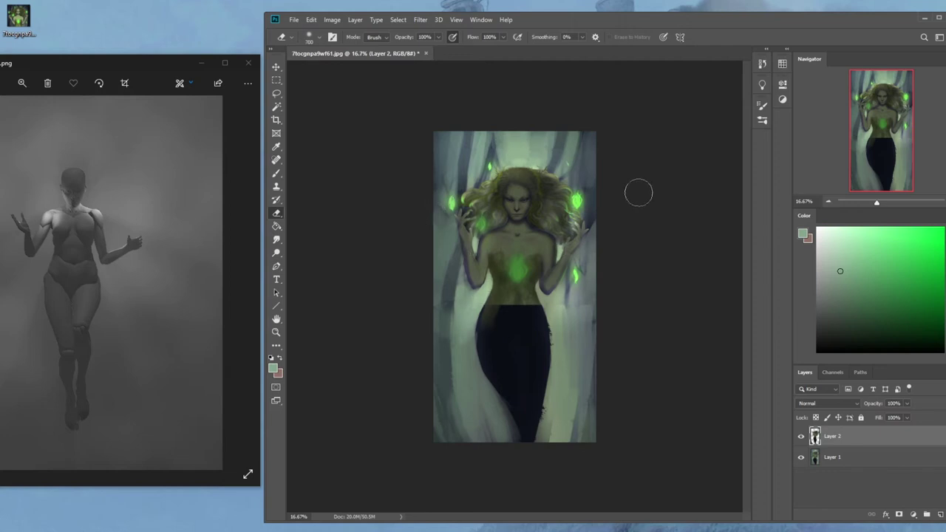
Paint a sampled pale green over the dark trunk along the painting's upper right edge.
key("b")
left_click(526, 143, "alt")
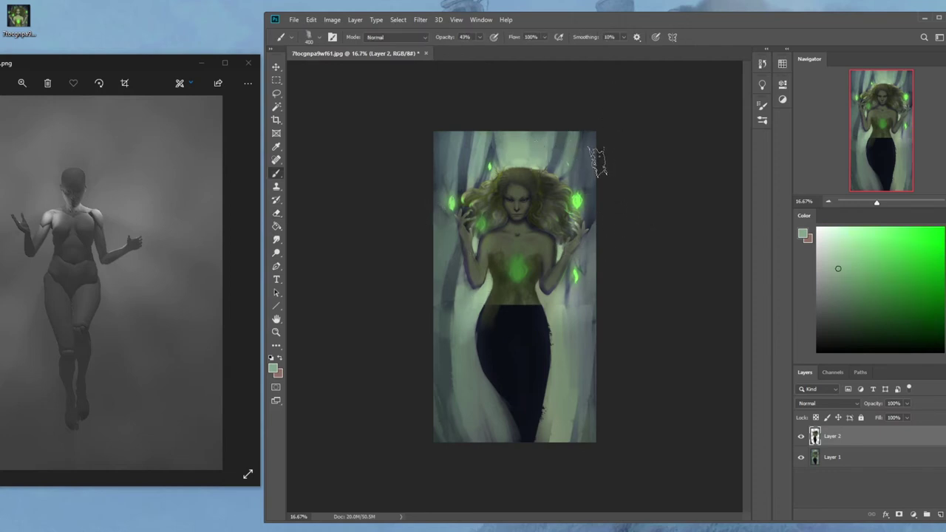
left_click_drag(595, 213, 594, 137)
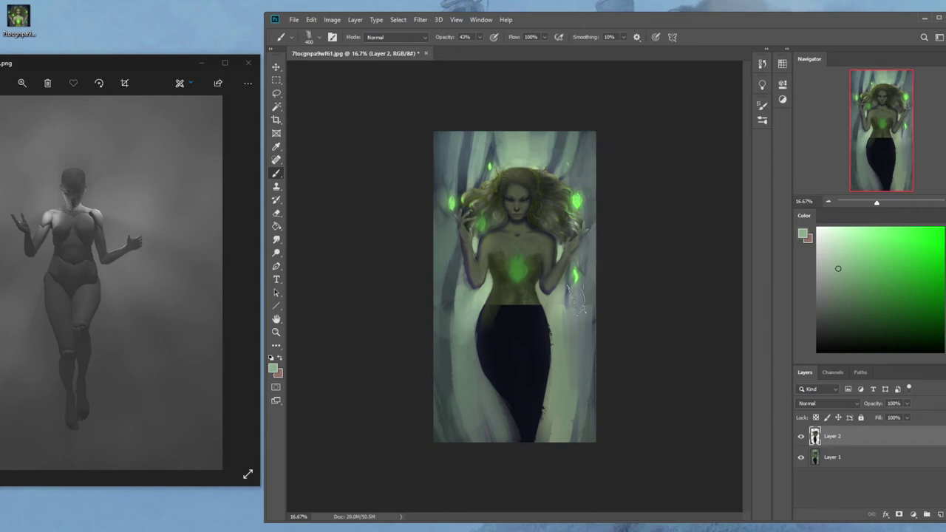
left_click_drag(94, 71, 243, 67)
left_click_drag(13, 175, 563, 215)
left_click(633, 38)
right_click(840, 434)
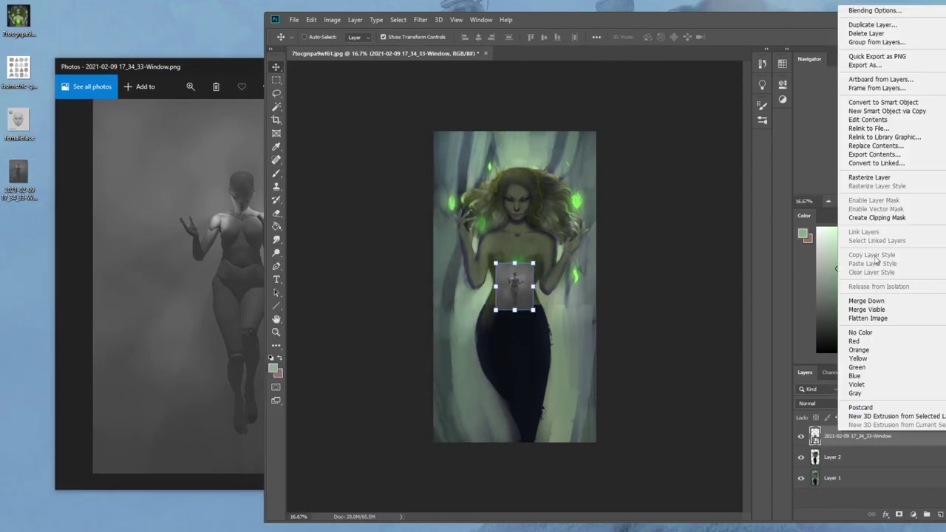
left_click(868, 174)
left_click_drag(530, 311, 745, 523)
left_click_drag(435, 303, 444, 289)
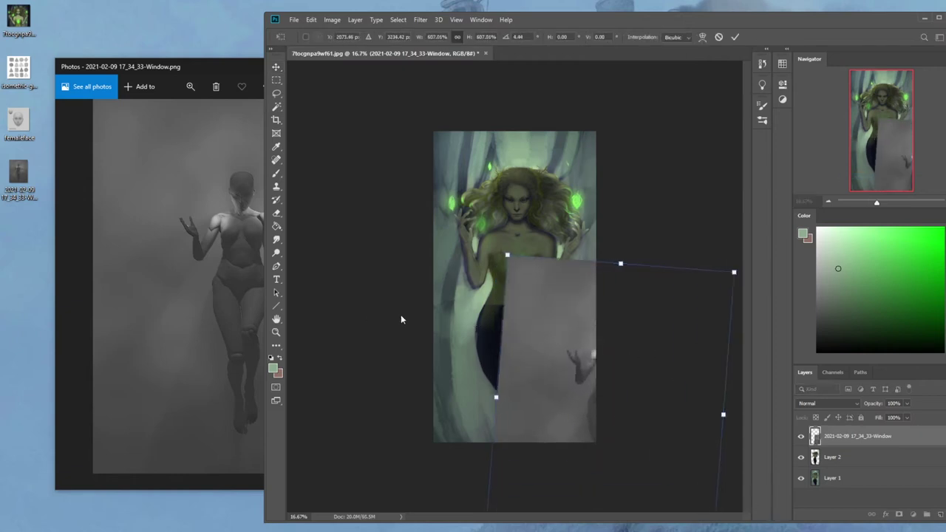
left_click_drag(579, 322, 488, 214)
left_click(721, 37)
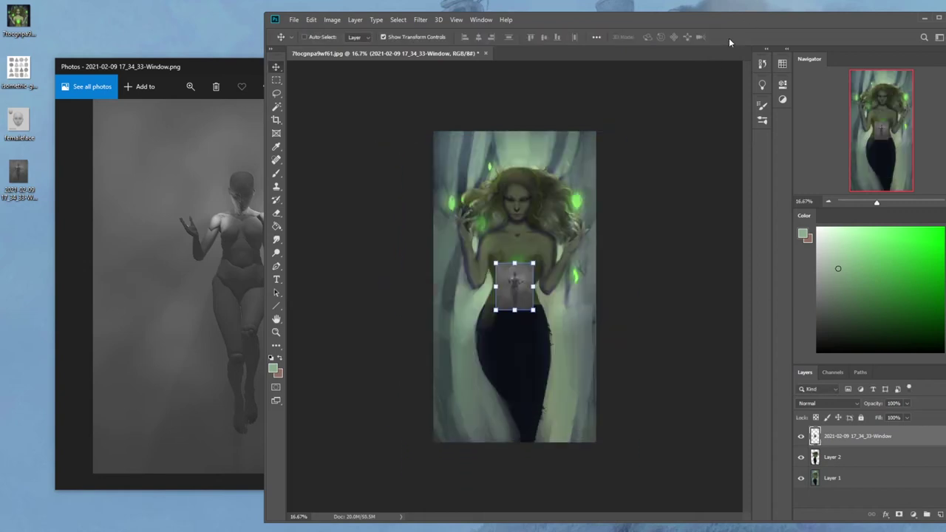
Scale the mannequin image to about 824% and position it to cover the whole canvas.
left_click_drag(523, 312, 813, 513)
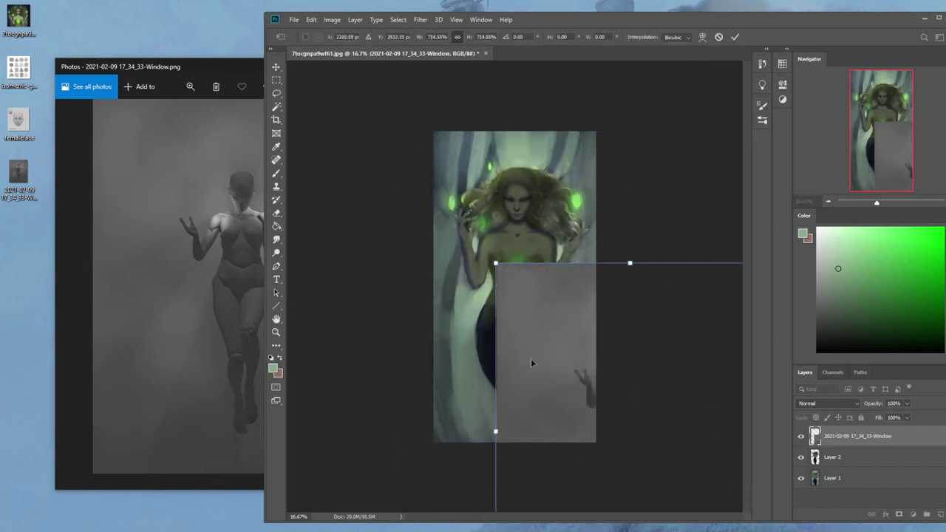
left_click_drag(531, 358, 377, 188)
left_click_drag(610, 427, 651, 479)
left_click(734, 37)
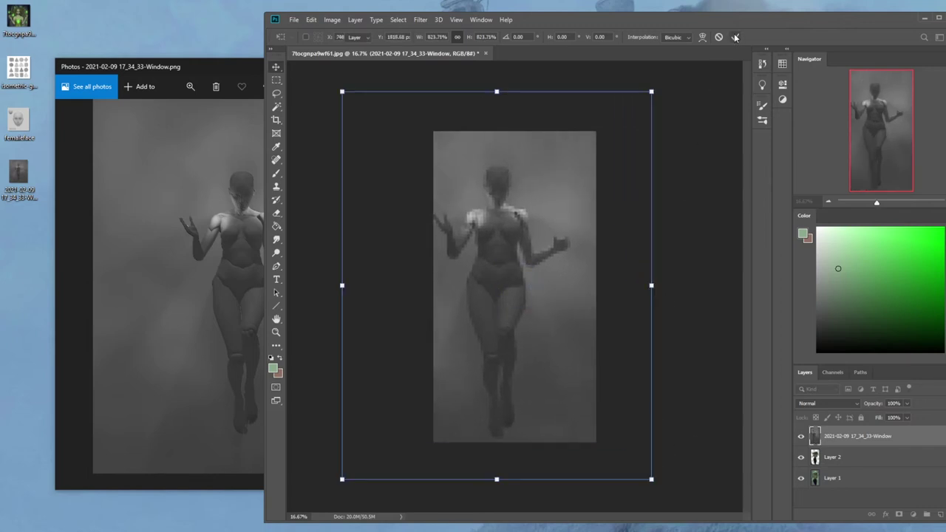
Set the mannequin layer's fill to 39% and enlarge it to about 141%, placing it over the painted figure.
left_click(908, 419)
left_click(878, 432)
mouse_move(569, 287)
left_mouse_down()
mouse_move(596, 310)
mouse_move(600, 345)
left_mouse_up()
left_click_drag(665, 130, 507, 330)
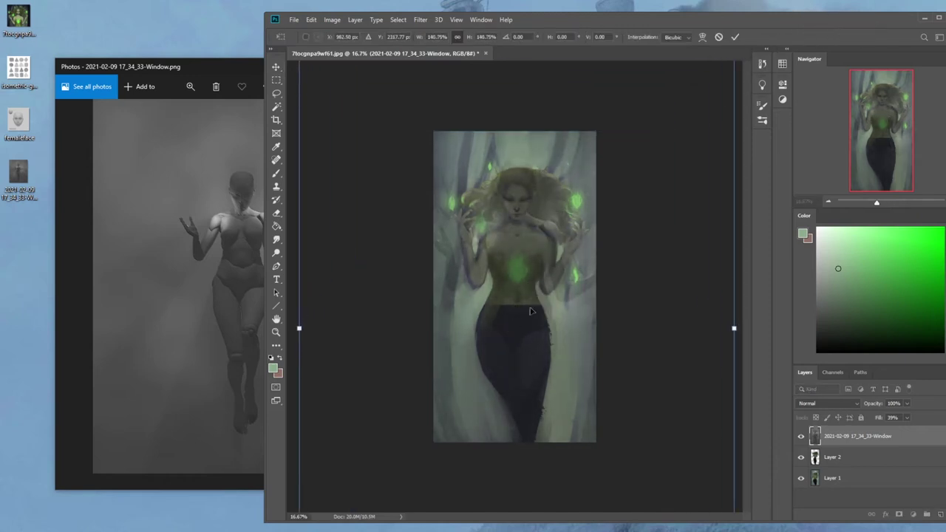
key("ctrl+minus")
left_click(734, 37)
Scale the mannequin layer down slightly and shift it to match the painted figure's torso and hips.
key("ctrl+t")
left_click_drag(678, 111, 652, 144)
left_click_drag(559, 261, 570, 251)
left_click(734, 37)
Lasso the mannequin's waist and legs, copy them to a new layer, and delete the original mannequin layer.
key("e")
key("l")
mouse_move(548, 313)
left_mouse_down()
mouse_move(479, 334)
mouse_move(565, 365)
mouse_move(553, 309)
left_mouse_up()
key("ctrl+j")
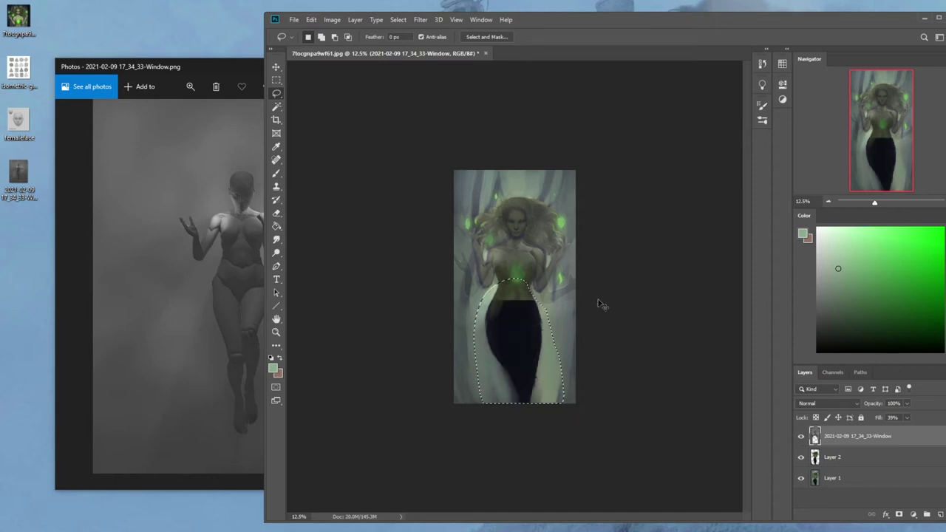
left_click(819, 457)
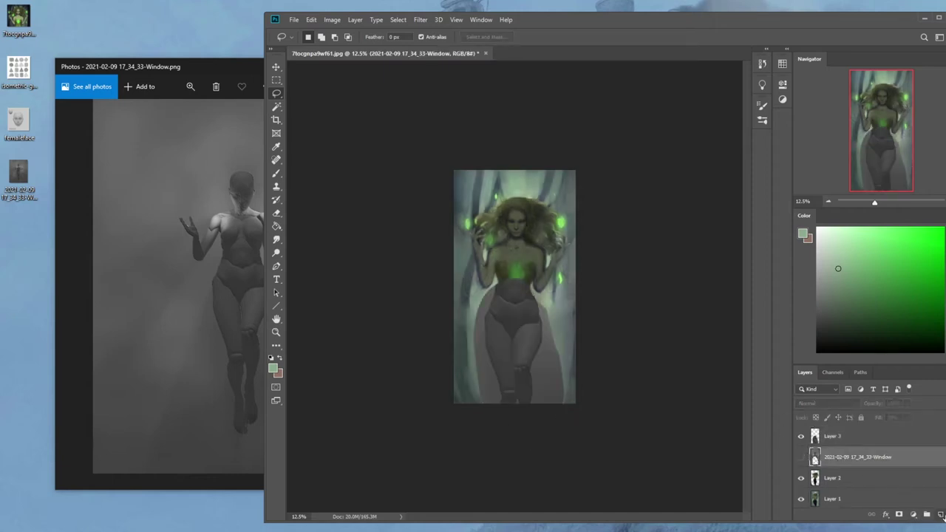
key("Delete")
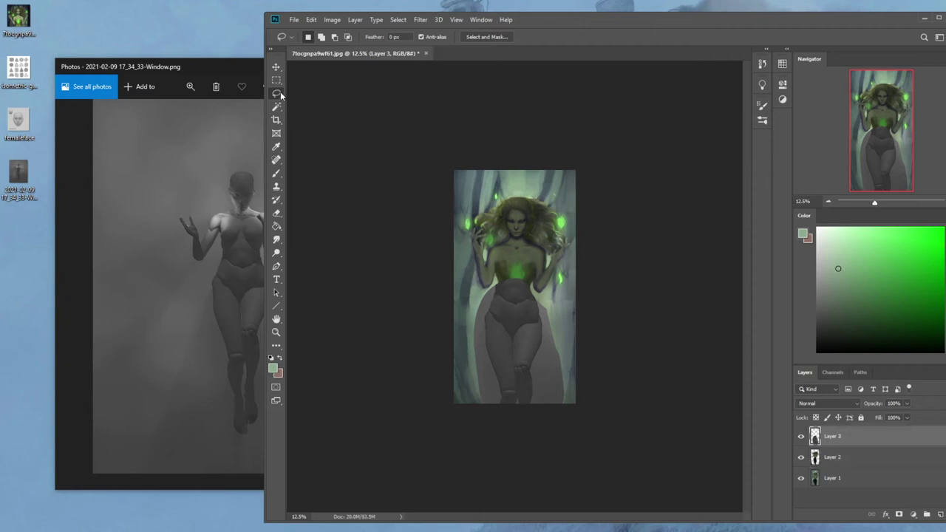
Delete the grey backdrop on both sides of the mannequin's legs with the Magic Wand and erase the leftover bits.
left_click(277, 106)
left_click(482, 314)
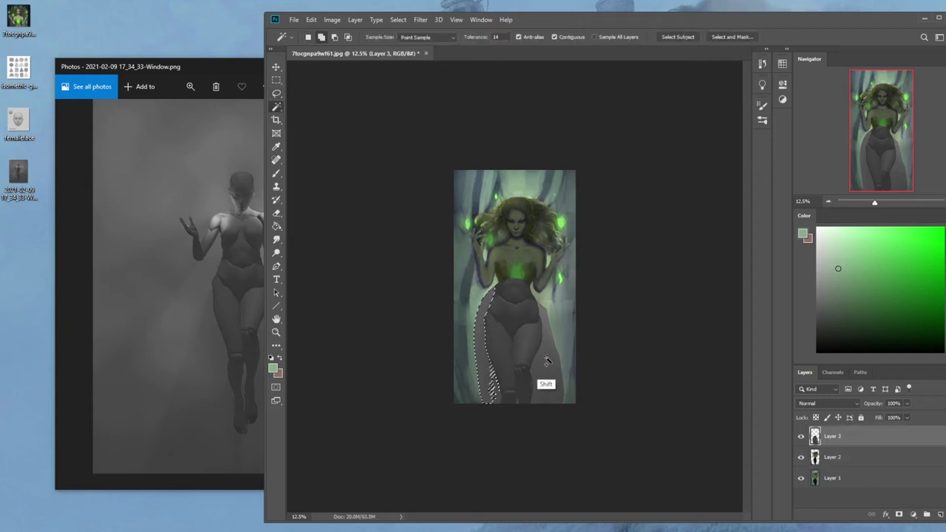
left_click(550, 360, "shift")
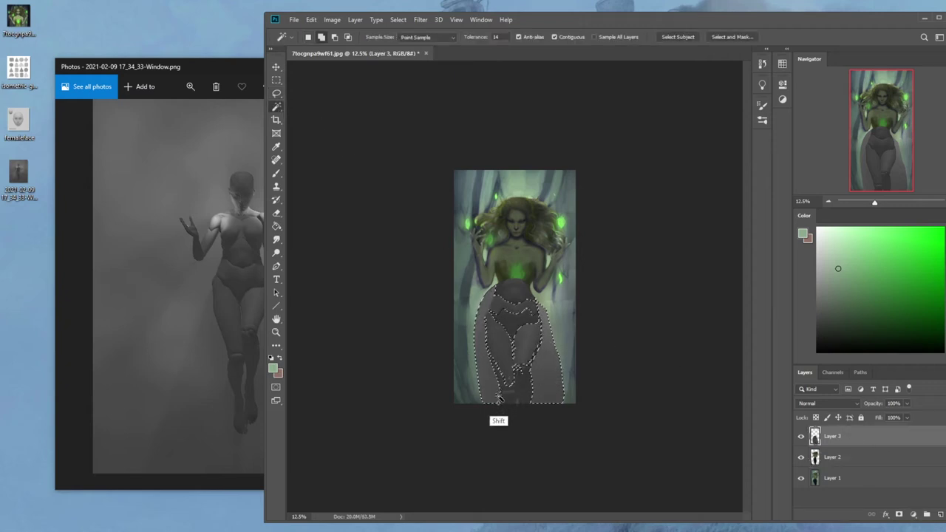
key("Delete")
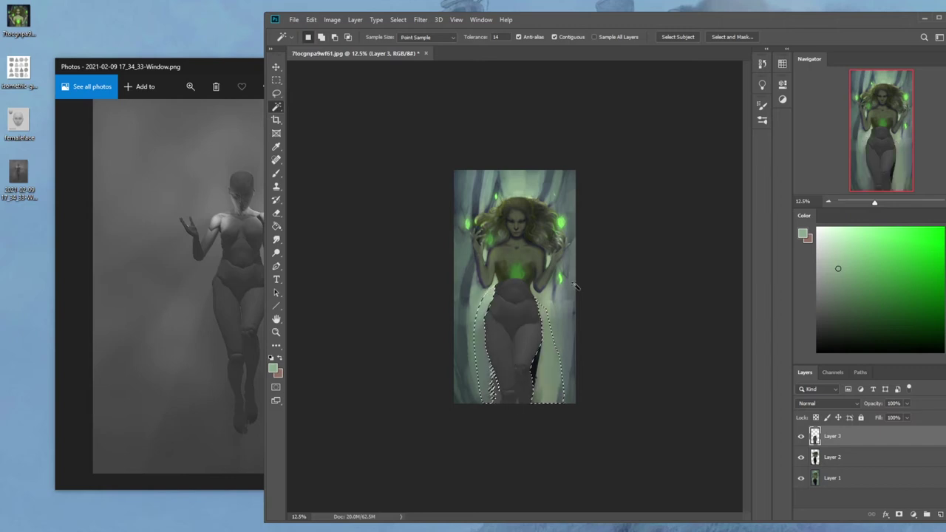
right_click(509, 311)
left_click(528, 304)
key("e")
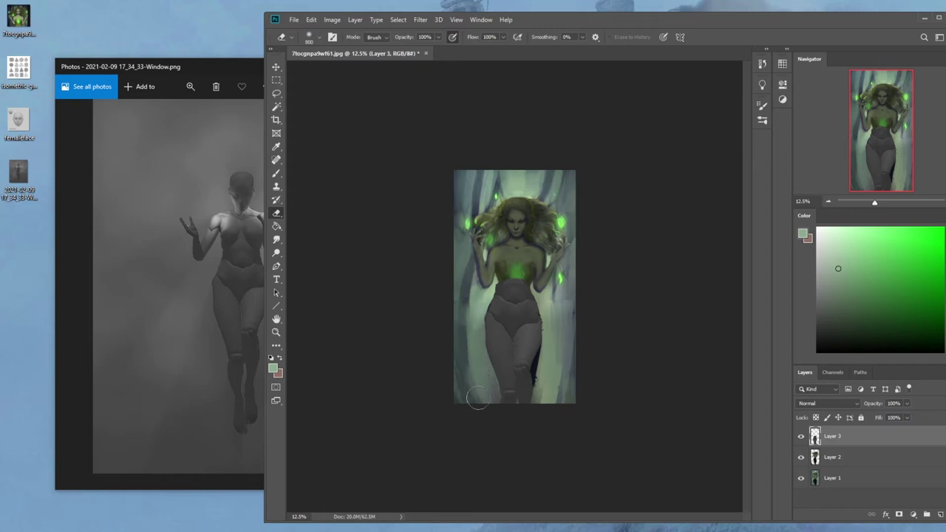
Move the reference photo window aside and smudge the mannequin's waist, hip and knee seams smooth at 9% strength.
left_click(276, 238)
left_click(189, 69)
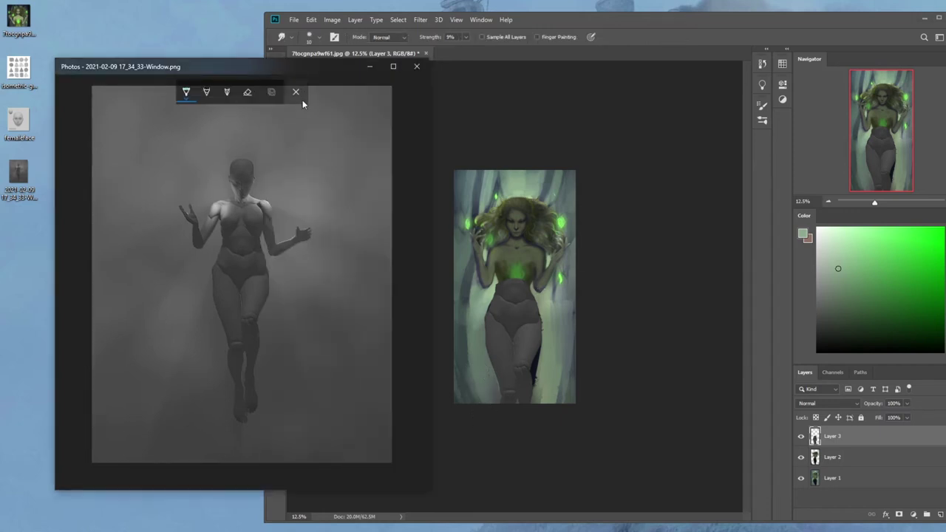
left_click_drag(309, 73, 195, 80)
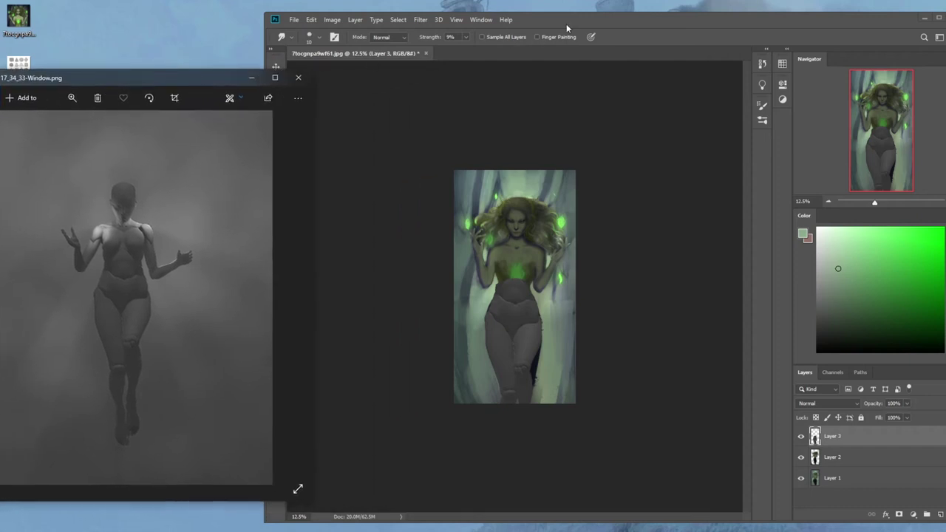
left_click(610, 217)
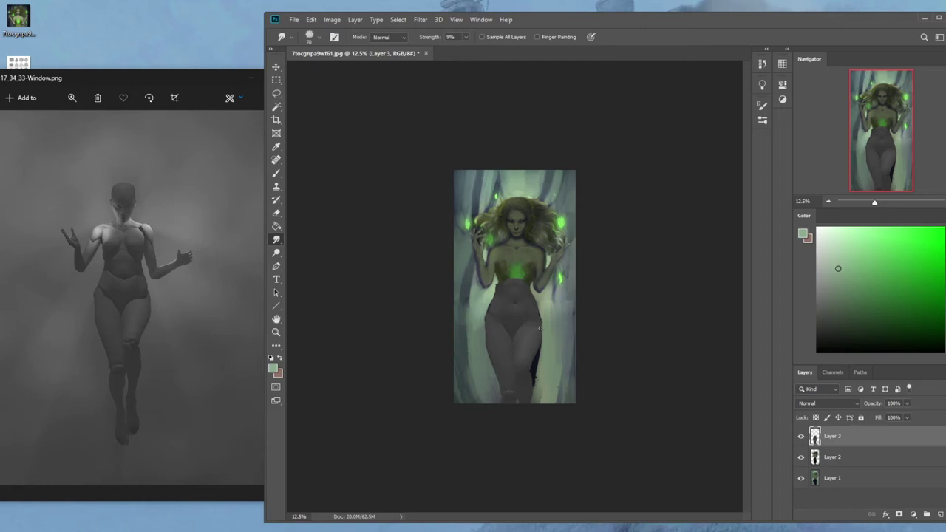
Nudge the mannequin layer slightly up and left so its waist meets the painted torso.
key("e")
key("v")
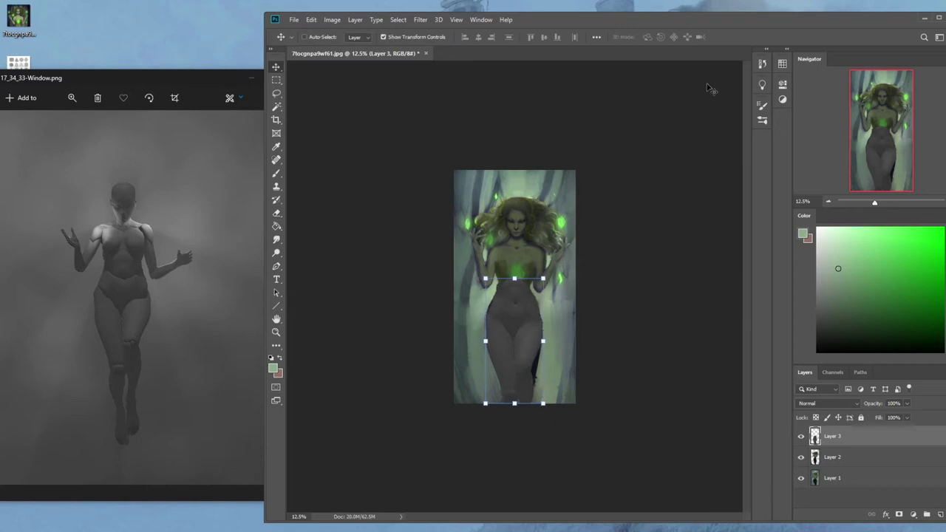
key("shift+Up")
key("shift+Up")
key("shift+Up")
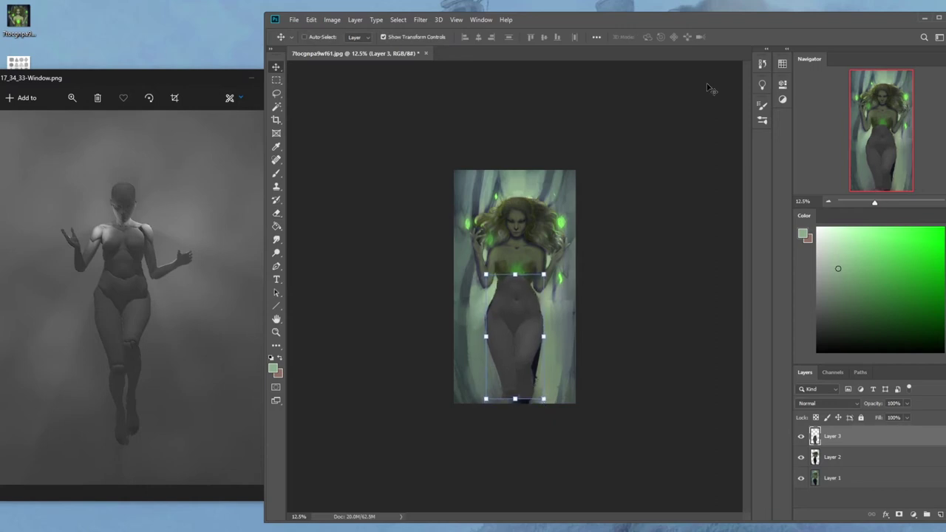
key("shift+Down")
key("shift+Down")
key("shift+Left")
Erase the mannequin's overlapping waist edge with a 90 px dry-oil brush at full opacity.
key("e")
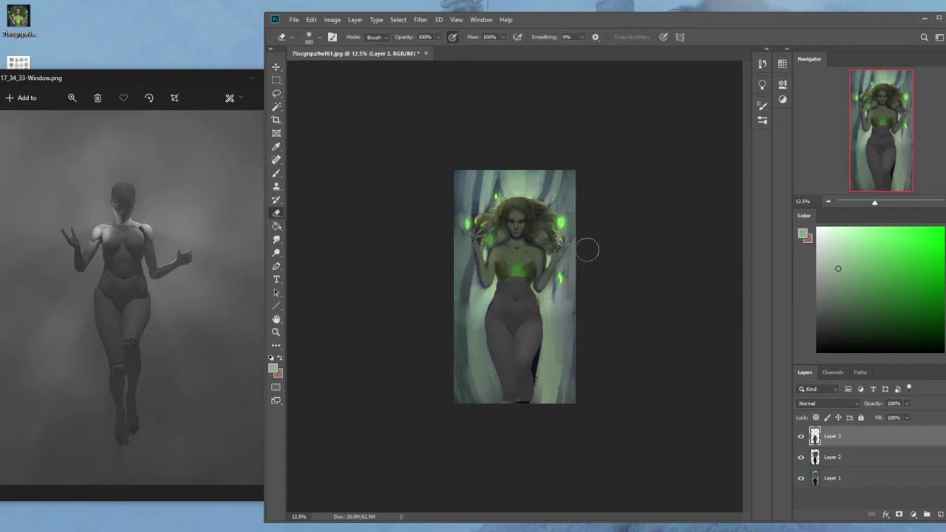
right_click(595, 295)
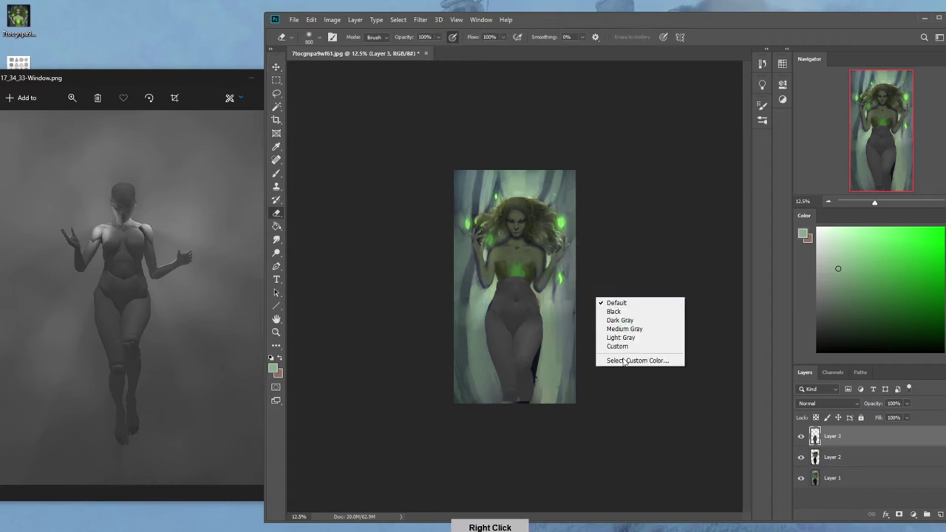
left_click(592, 278)
right_click(542, 278)
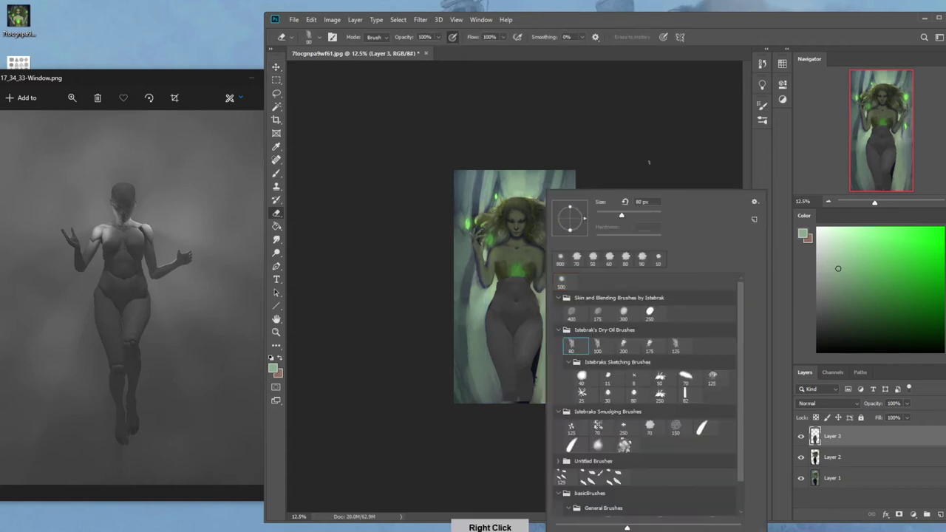
key("Escape")
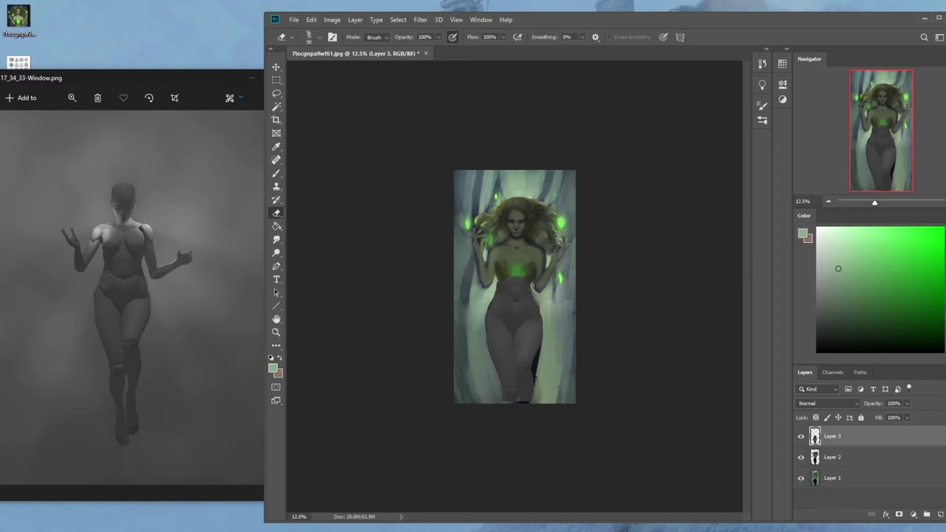
key("ctrl")
key("ctrl+plus")
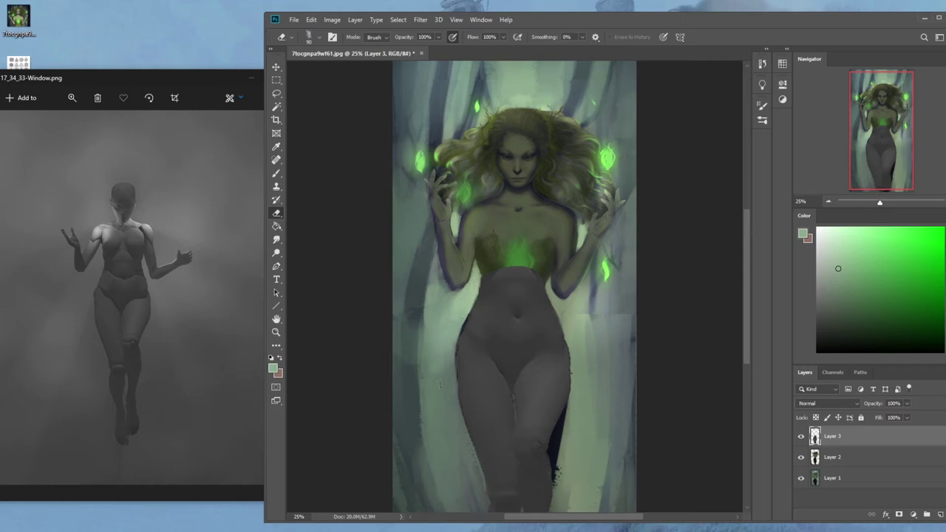
Darken the mannequin layer with Levels inputs 27 and 231, and merge Layer 2 into Layer 1.
left_click(801, 437)
left_click(801, 436)
key("ctrl+l")
left_click_drag(617, 318, 630, 323)
left_click_drag(744, 318, 733, 324)
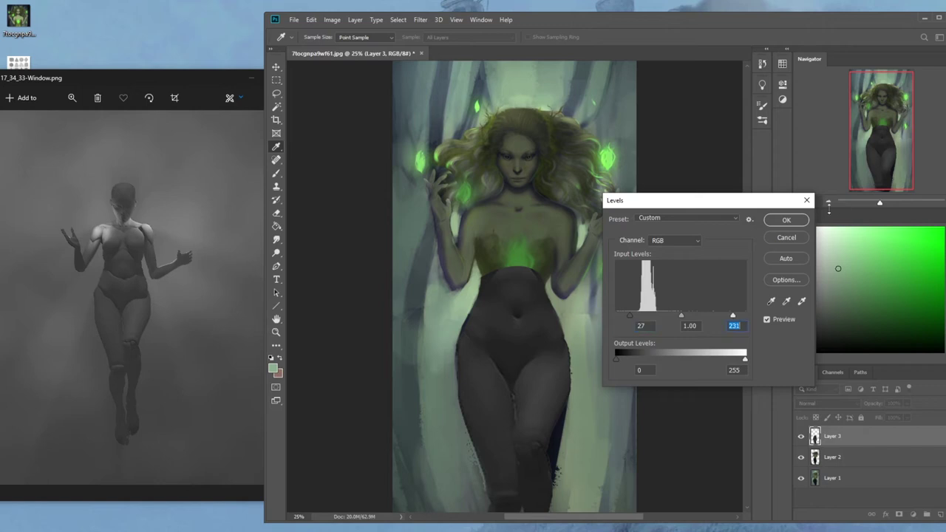
left_click(795, 220)
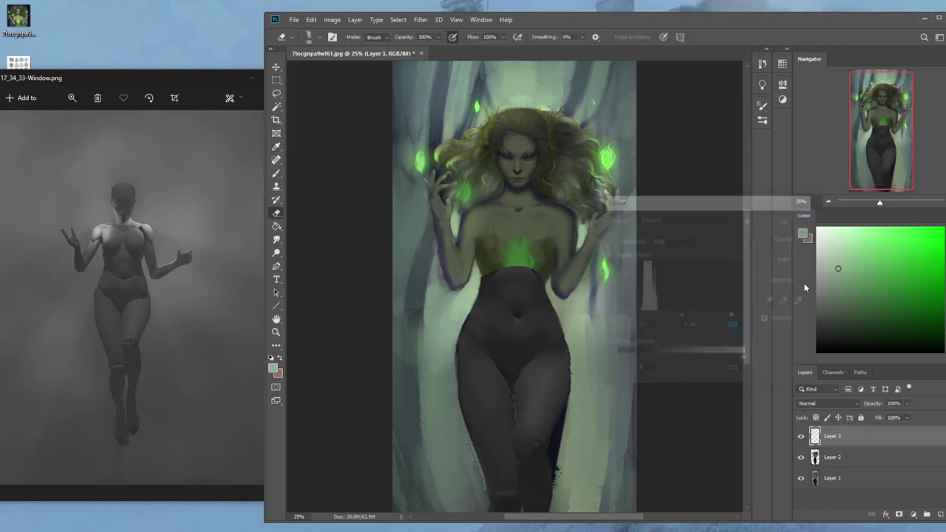
right_click(842, 460)
left_click(868, 333)
Try reducing the fill of Layer 1 and of the mannequin layer, restoring it to 100%.
left_click(800, 436)
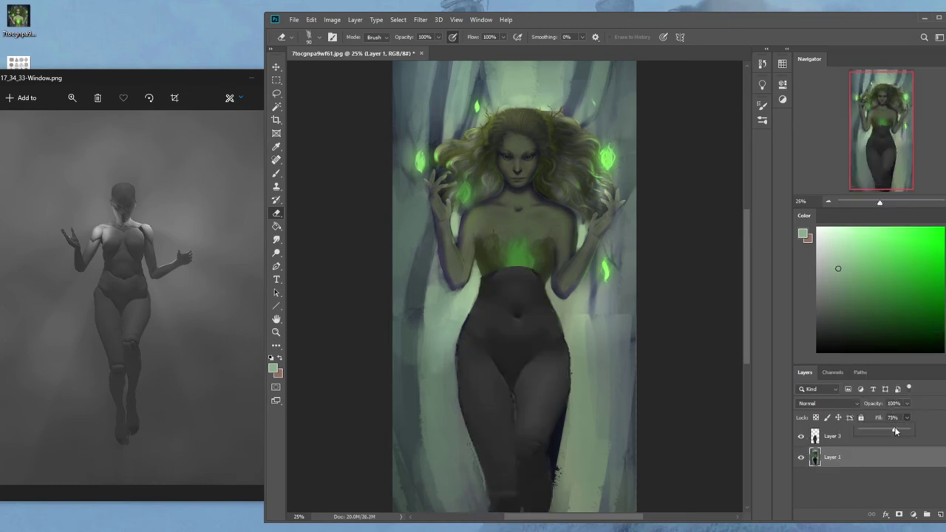
mouse_move(894, 430)
left_mouse_down()
mouse_move(921, 431)
mouse_move(892, 432)
left_mouse_up()
left_click(846, 436)
left_click(907, 417)
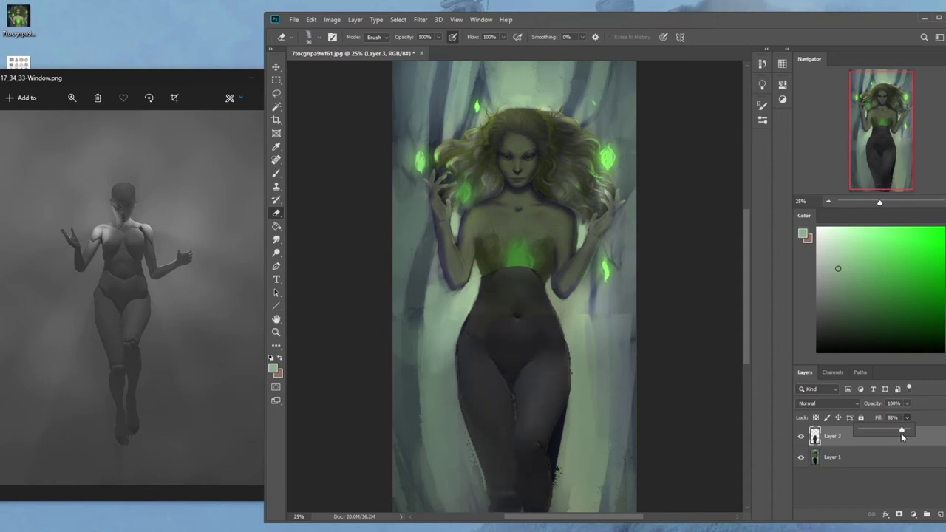
left_click_drag(899, 432, 927, 435)
Merge the mannequin layer down into the painting on Layer 1.
right_click(825, 439)
left_click(868, 306)
Tint the grey waist and legs with dark green sampled from the bodice, using a large soft brush in Color mode at 43% opacity.
key("b")
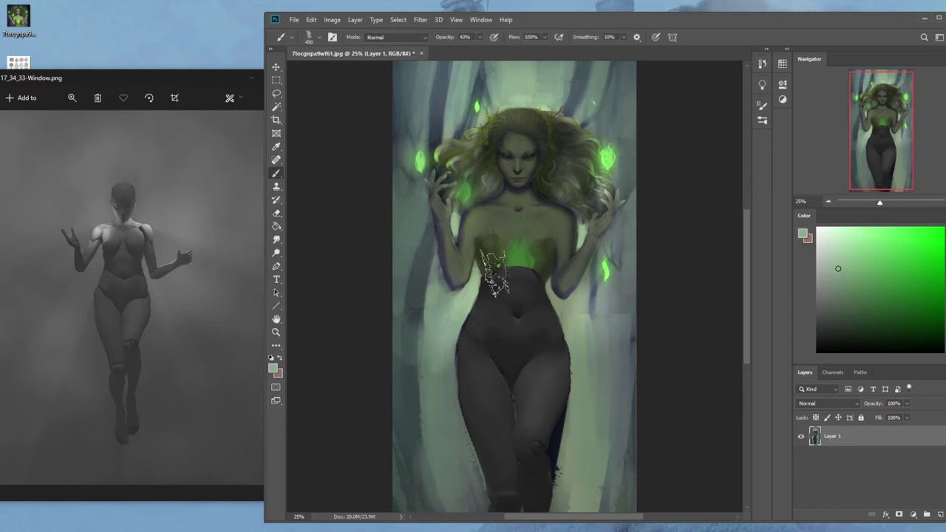
left_click(488, 261, "alt")
left_click(386, 37)
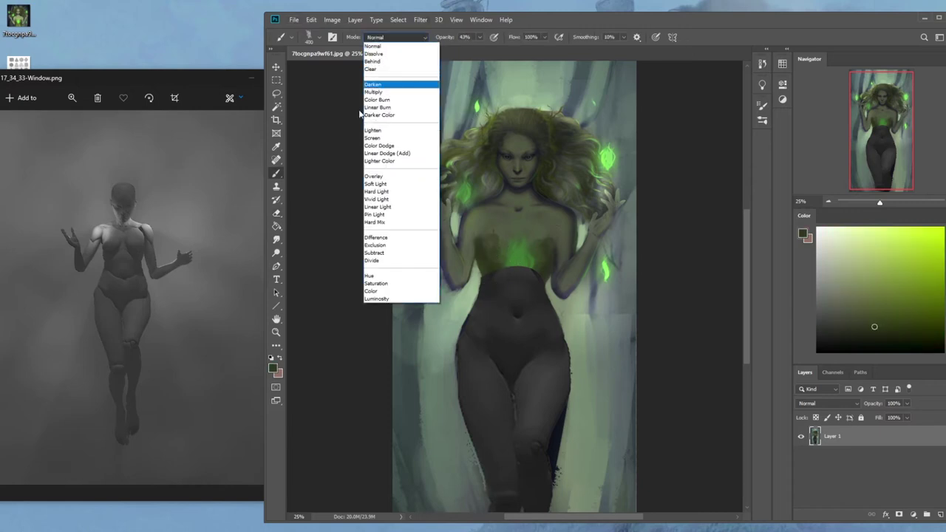
left_click(399, 292)
scroll(605, 291, "down", 1)
key("ctrl+minus")
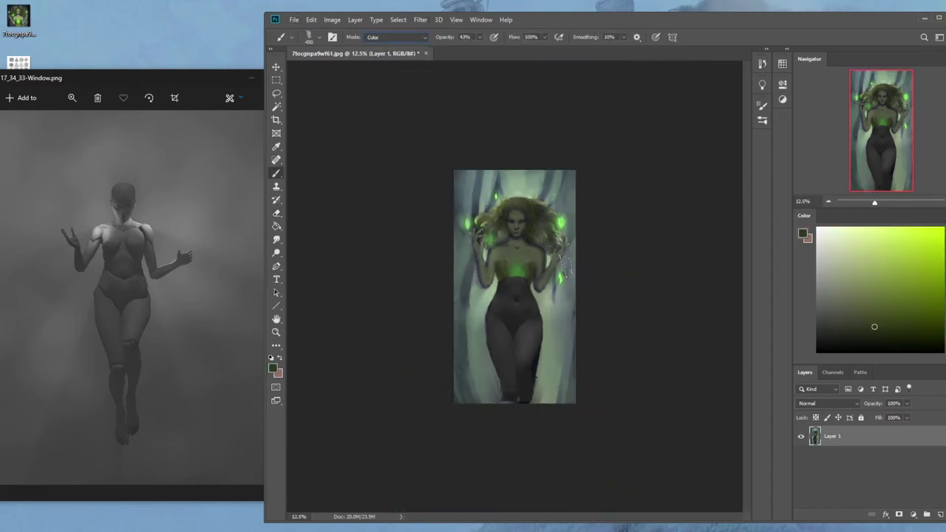
right_click(501, 222)
left_click(529, 282)
left_click(644, 150)
key("]")
key("]")
key("]")
key("]")
key("]")
key("]")
key("]")
key("]")
key("]")
key("]")
key("]")
key("]")
key("]")
key("]")
left_click_drag(517, 282, 525, 420)
key("]")
key("]")
key("]")
Tint the legs and the adjoining background with blue sampled from beside the hair, using the 2200 px soft brush.
left_click(545, 217, "alt")
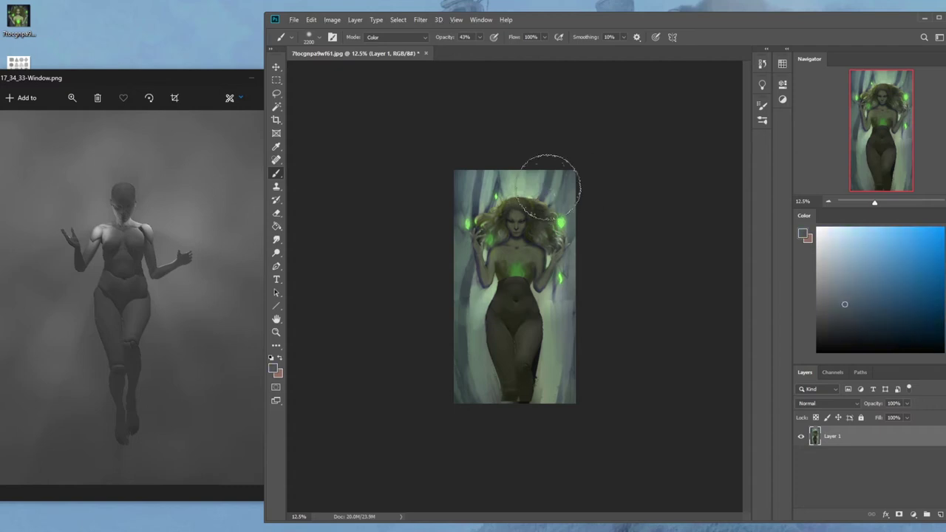
mouse_move(517, 318)
left_mouse_down()
mouse_move(512, 343)
mouse_move(513, 335)
mouse_move(529, 365)
left_mouse_up()
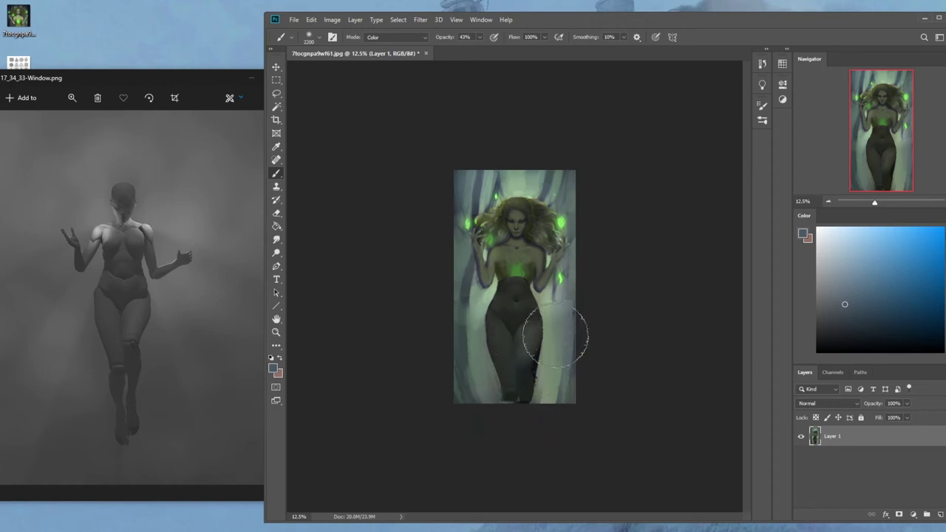
mouse_move(573, 267)
left_mouse_down()
mouse_move(584, 338)
mouse_move(568, 336)
mouse_move(539, 303)
mouse_move(565, 307)
left_mouse_up()
Paint over the dark patch beside the legs with sampled background green, using a dry-oil brush in Normal mode at 85% opacity.
right_click(569, 295)
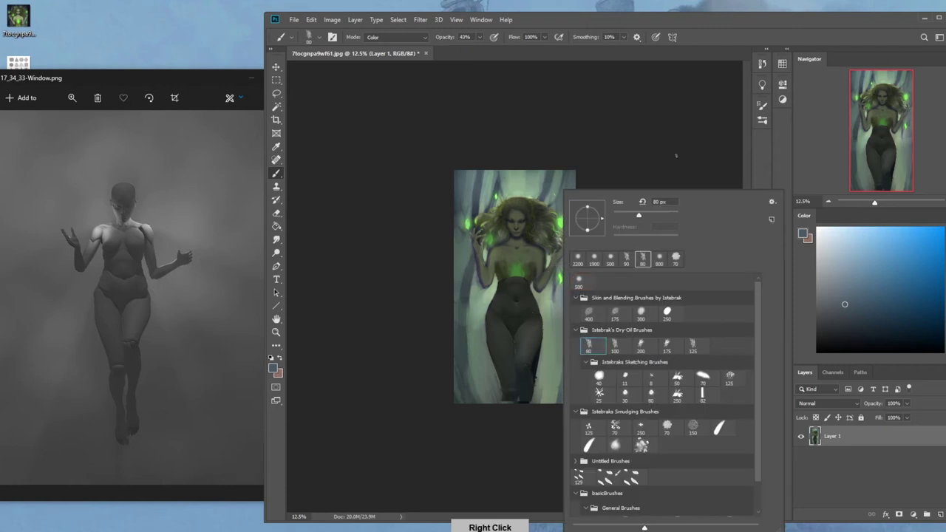
key("alt")
left_click(553, 336, "alt")
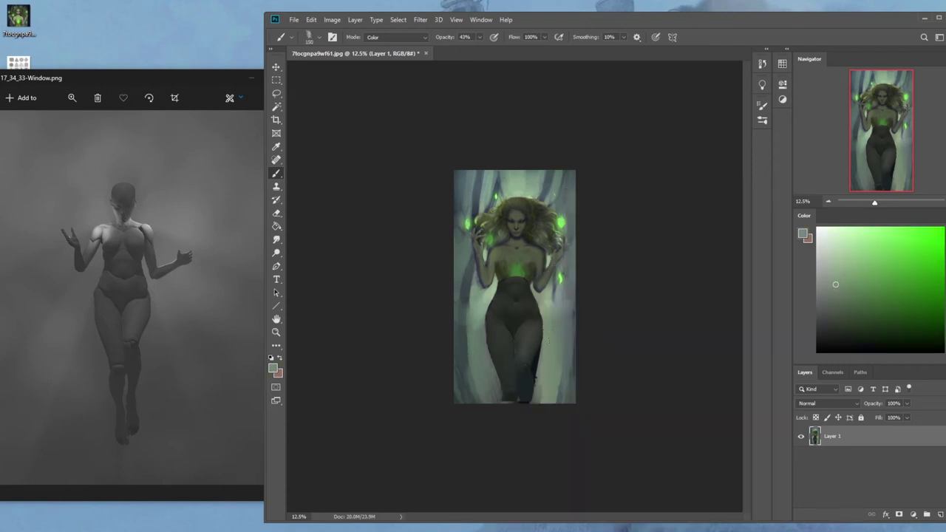
left_click(418, 40)
left_click(379, 38)
left_click(479, 37)
left_click_drag(541, 346, 536, 368)
key("ctrl+z")
mouse_move(537, 367)
left_mouse_down()
mouse_move(536, 403)
mouse_move(498, 420)
mouse_move(464, 340)
left_mouse_up()
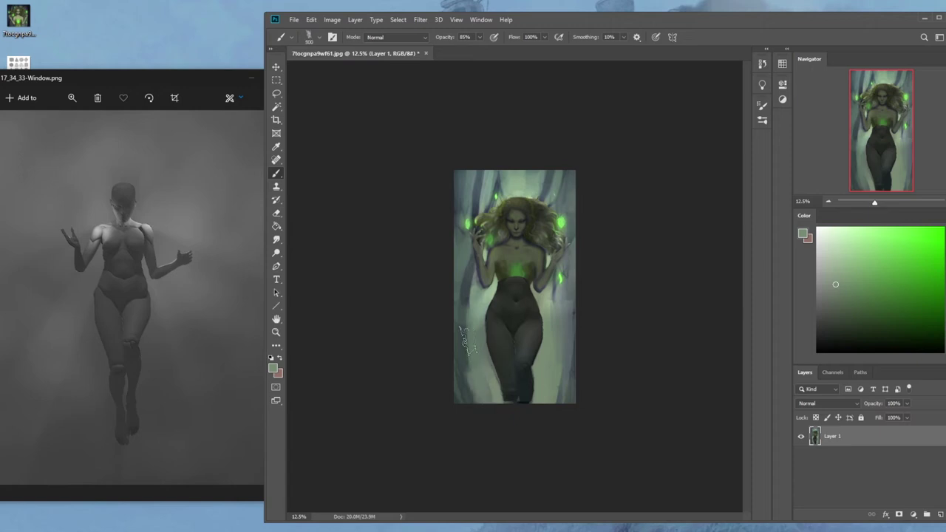
Repaint the background beside the outer thigh and along the nearby canvas edge with the same green dry-oil strokes.
left_click_drag(486, 410, 463, 335)
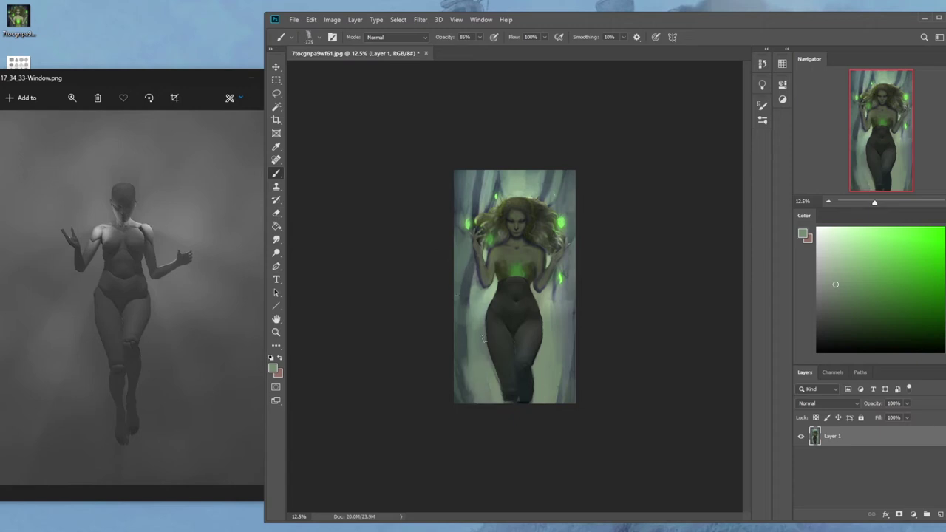
mouse_move(489, 386)
left_mouse_down()
mouse_move(473, 301)
mouse_move(525, 208)
mouse_move(470, 162)
mouse_move(480, 359)
left_mouse_up()
left_click_drag(457, 333, 459, 290)
mouse_move(459, 374)
left_mouse_down()
mouse_move(454, 286)
mouse_move(459, 325)
left_mouse_up()
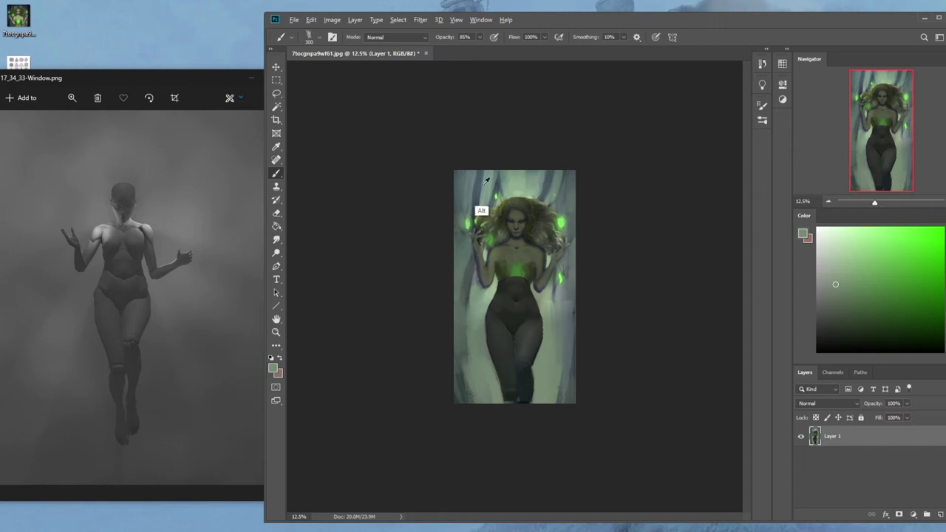
Tint the background beside the figure with sampled blue, using a large soft brush in Color mode at 85% opacity.
left_click(476, 213, "alt")
left_click(392, 37)
left_click(373, 291)
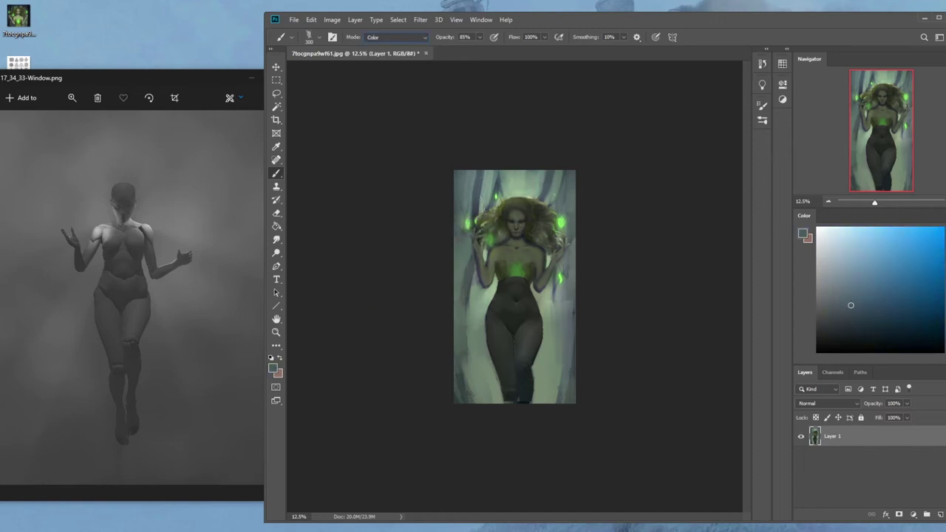
right_click(534, 237)
double_click(554, 281)
key("]")
key("]")
key("]")
key("]")
key("]")
key("]")
key("]")
key("]")
key("]")
key("]")
key("]")
key("]")
key("]")
key("]")
key("]")
left_click_drag(615, 251, 567, 288)
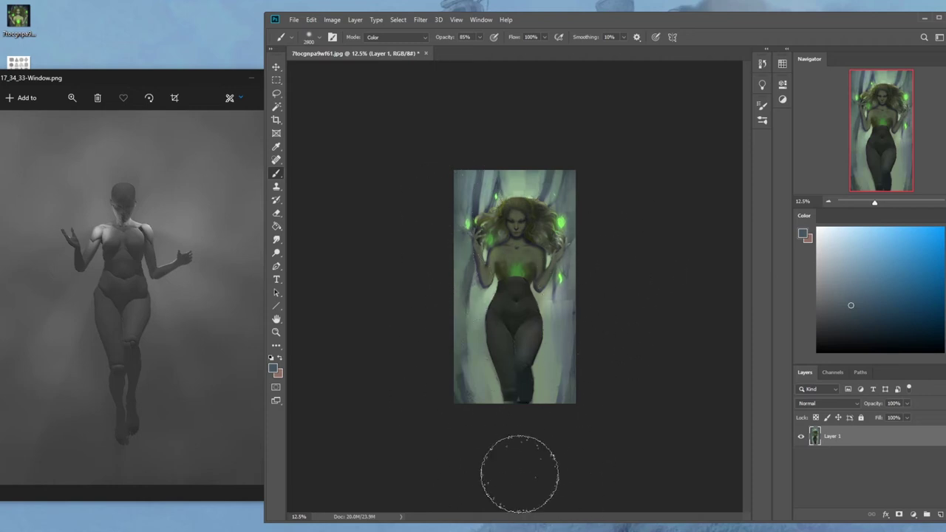
Tint the lower legs with green sampled from the chest glow at 40% brush opacity, undoing the stronger first stroke.
left_click(520, 294, "alt")
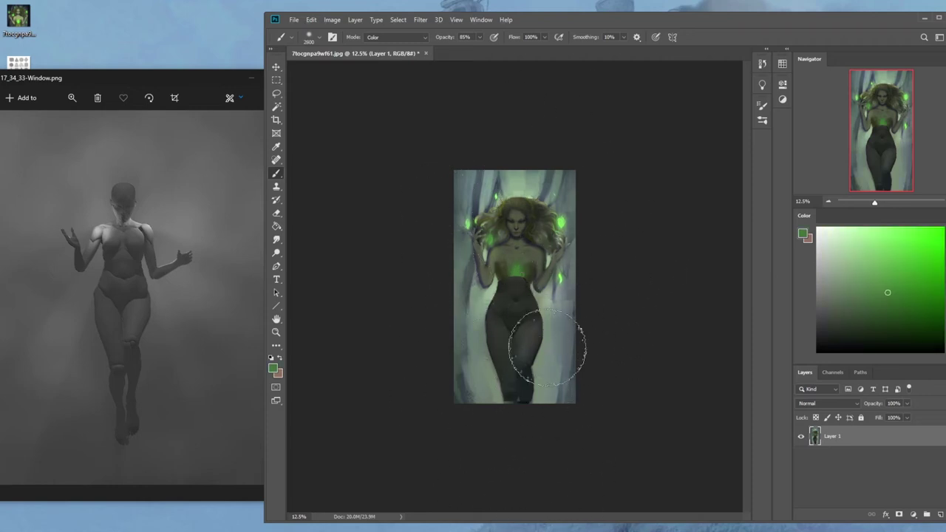
key("ctrl+z")
left_click(479, 37)
left_click_drag(478, 49, 457, 49)
left_click(515, 399)
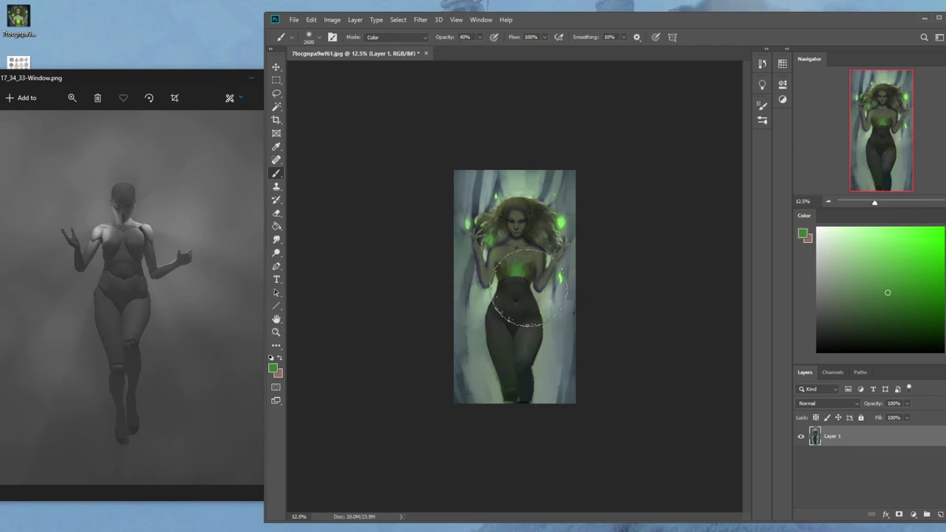
Tint the outer background with darker blues sampled around the hair and raised hand.
left_click(493, 213, "alt")
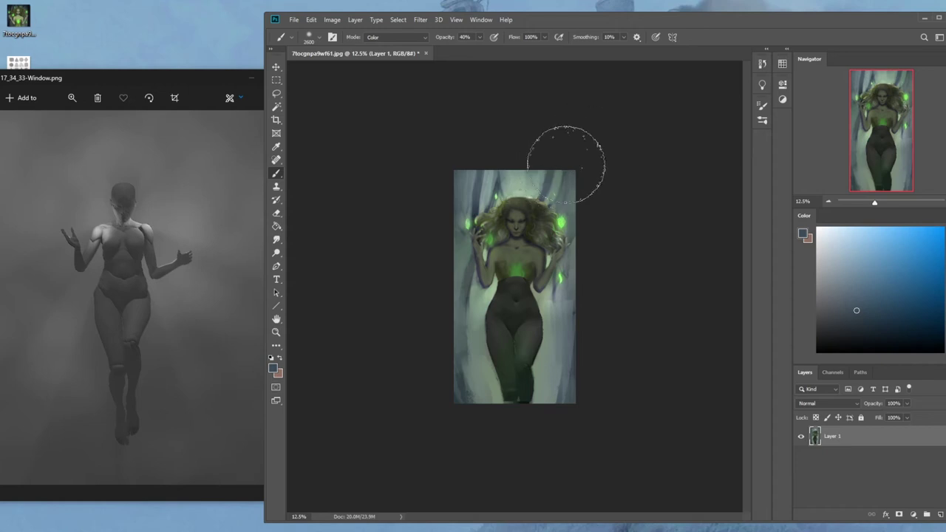
left_click(469, 227, "alt")
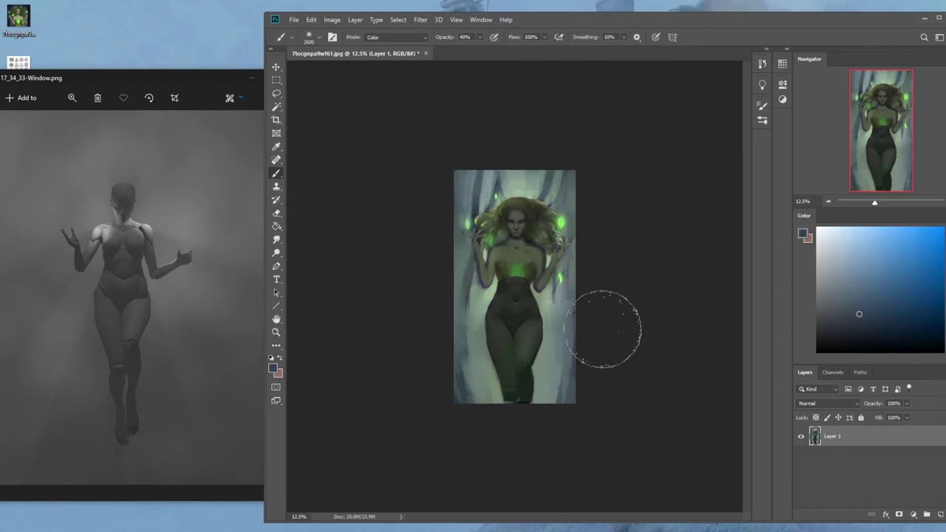
Tint the area around the waist with pale green sampled from the background, reducing the soft brush to 1500 px.
left_click(494, 290, "alt")
key("[")
key("[")
key("[")
key("bracketleft")
key("bracketleft")
key("bracketleft")
key("bracketleft")
key("bracketleft")
key("bracketleft")
key("bracketleft")
key("bracketleft")
key("bracketleft")
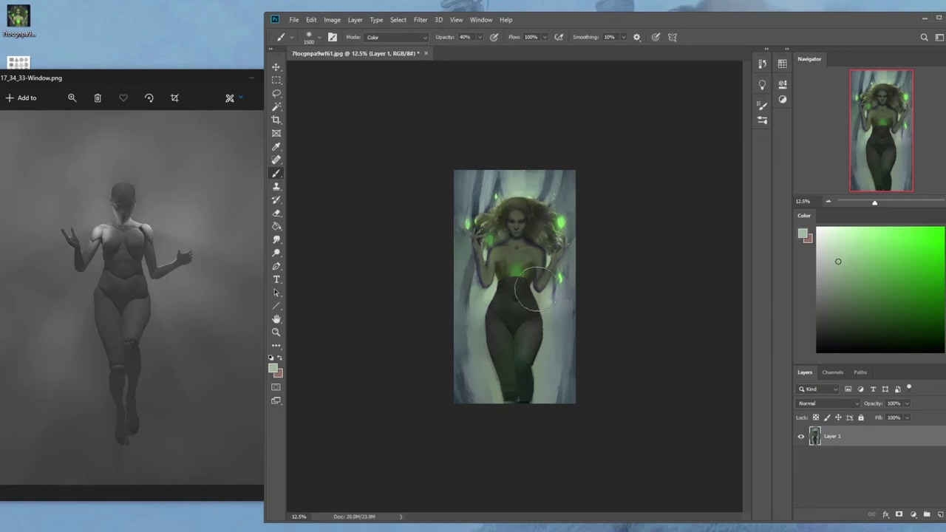
Sample the bodice's dark olive with the brush at 700 px, and smudge the seam between chest and waist at 9% strength.
key("bracketleft")
key("bracketleft")
key("bracketleft")
key("bracketleft")
key("bracketleft")
key("shift+alt+n")
left_click(501, 271, "alt")
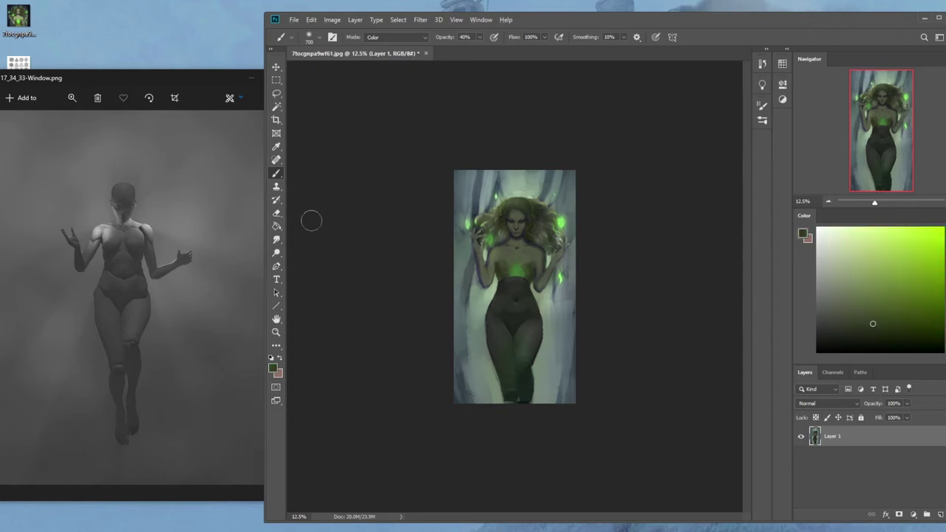
left_click(277, 240)
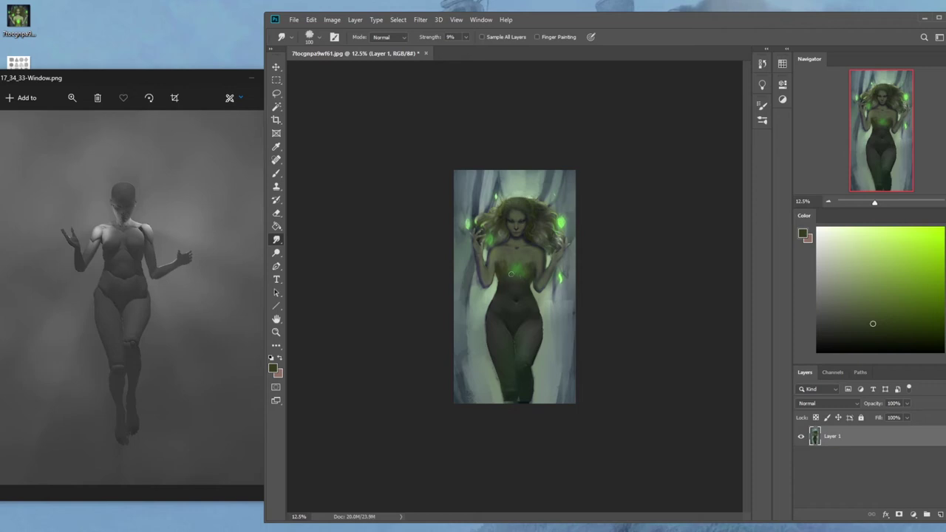
Paint the bodice over the chest with sampled dark olive, using a 175 px dry-oil brush in Normal mode at 40% opacity.
key("b")
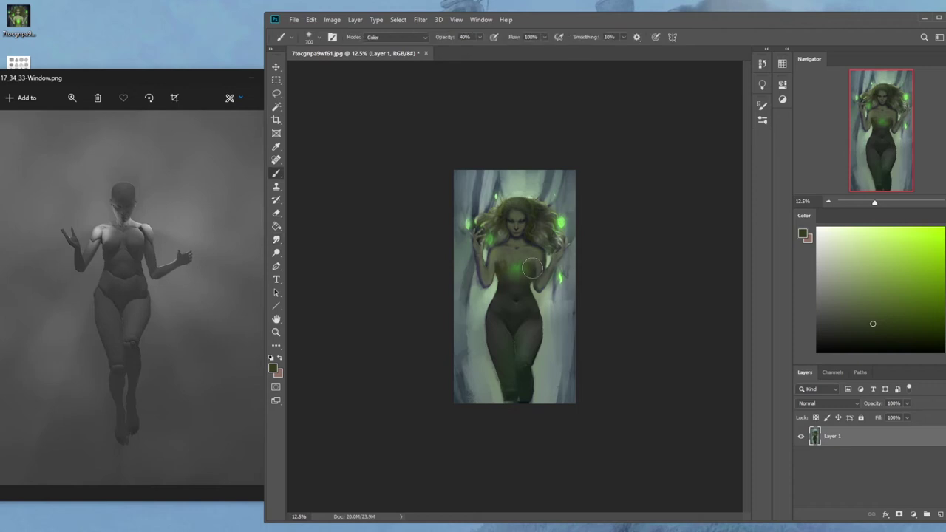
left_click(395, 37)
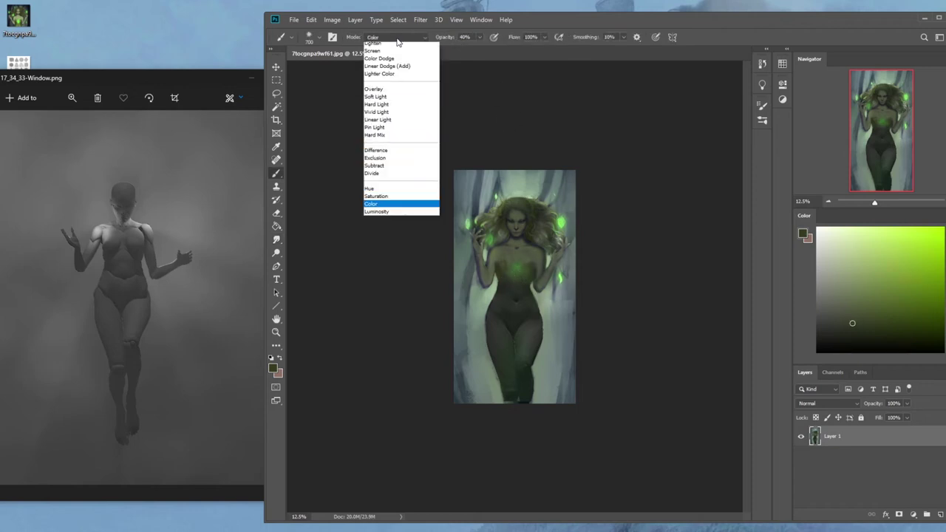
left_click(390, 42)
right_click(594, 268)
double_click(536, 341)
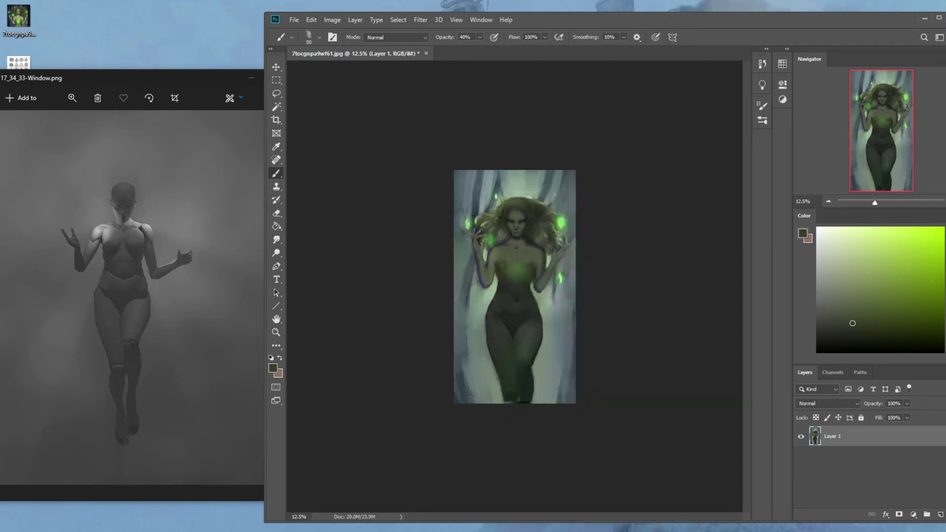
left_click(501, 267, "alt")
mouse_move(508, 272)
left_mouse_down()
mouse_move(516, 284)
mouse_move(539, 262)
left_mouse_up()
right_click(532, 255)
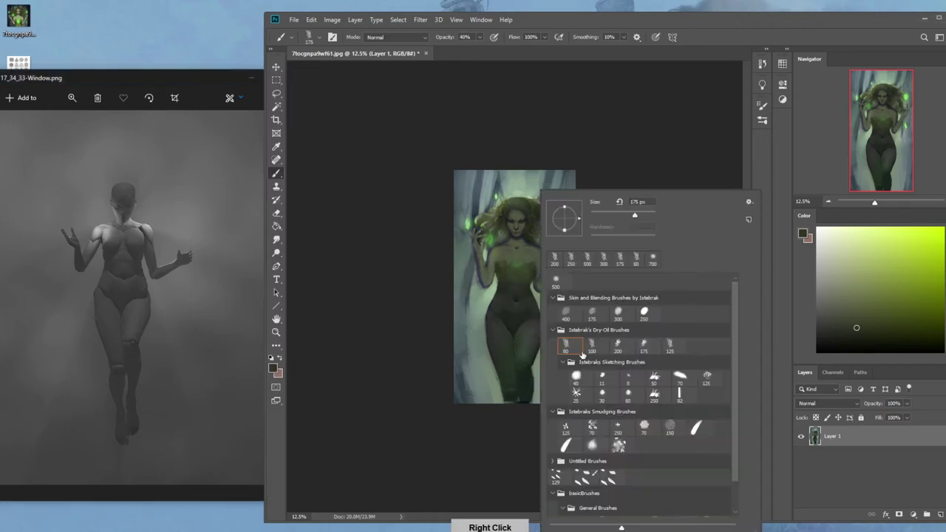
key("Escape")
Set the Dodge tool to Highlights at 50% exposure with Protect Tones on, and undo the test strokes around the head.
key("o")
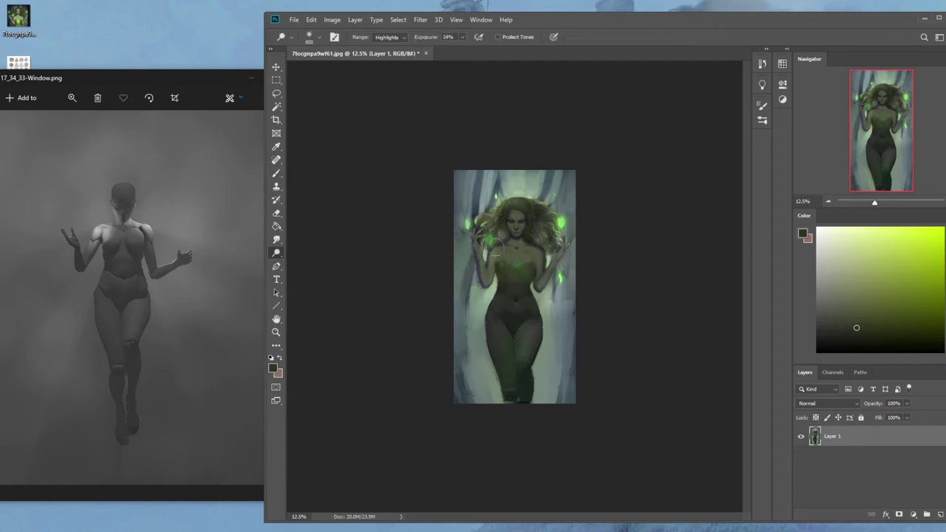
left_click_drag(484, 252, 488, 247)
key("ctrl+z")
left_click(462, 37)
mouse_move(550, 214)
left_mouse_down()
mouse_move(520, 195)
mouse_move(467, 225)
left_mouse_up()
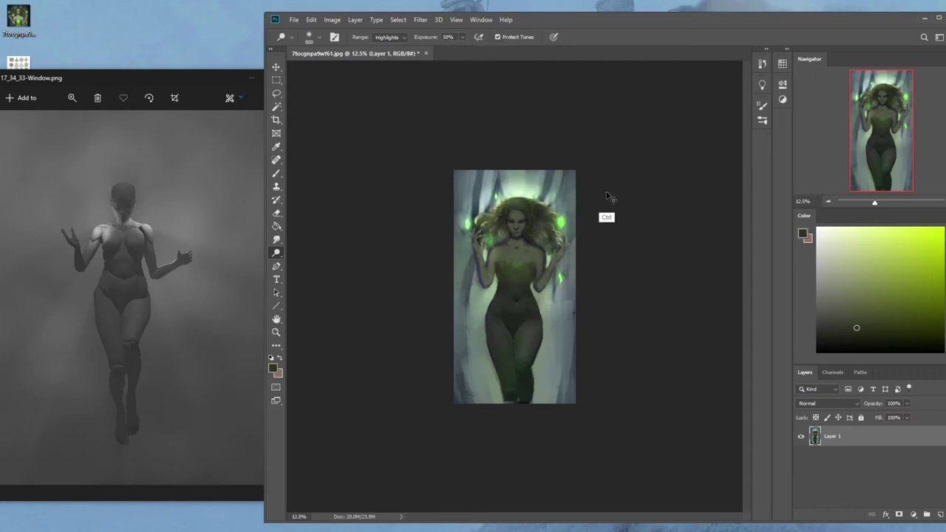
key("ctrl+z")
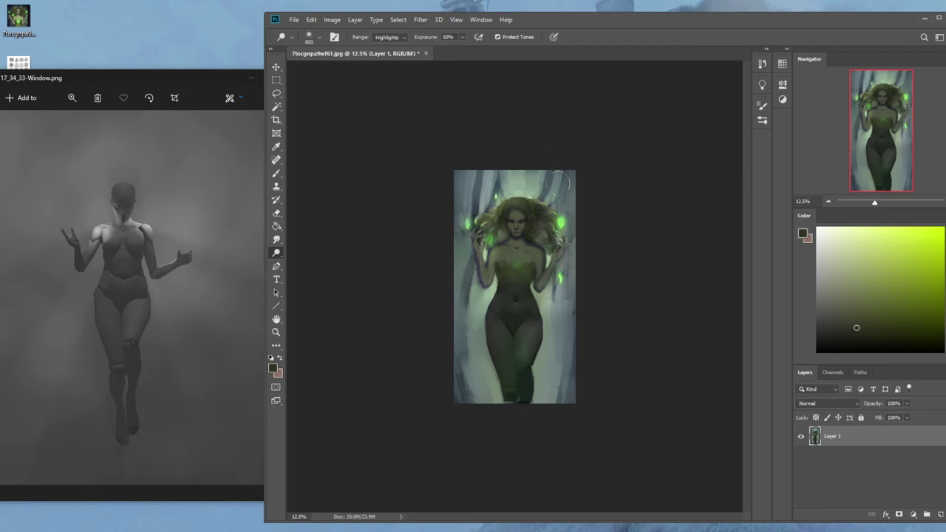
Dodge the background highlights above the head and down both sides of the figure with a 1600 px brush.
key("bracketright")
key("bracketright")
key("bracketright")
key("bracketright")
key("bracketright")
key("bracketright")
key("bracketright")
key("bracketright")
mouse_move(577, 225)
left_mouse_down()
mouse_move(528, 158)
mouse_move(553, 170)
mouse_move(487, 192)
left_mouse_up()
left_click_drag(453, 268, 477, 365)
left_click_drag(596, 236, 520, 431)
left_click_drag(454, 294, 503, 439)
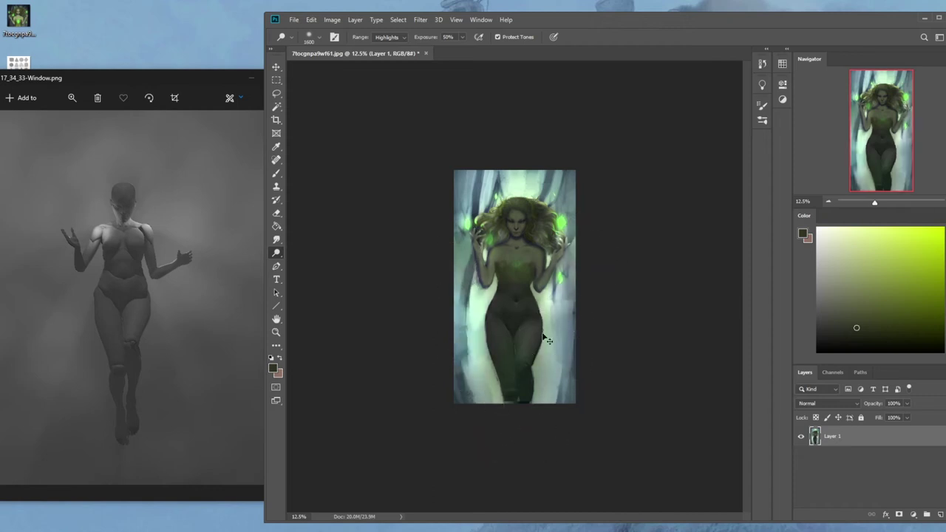
Check the painting's values by previewing it at -100 saturation, and cancel the adjustment.
key("ctrl+u")
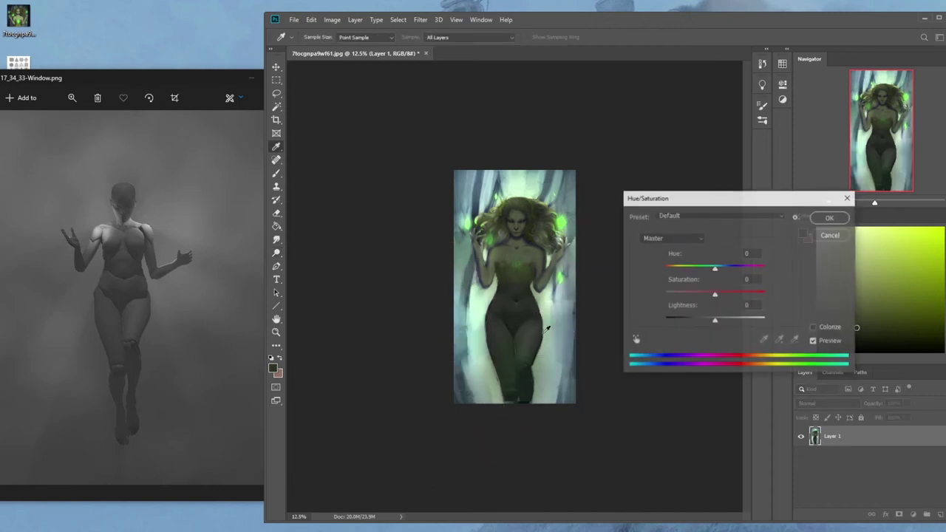
left_click_drag(714, 293, 630, 306)
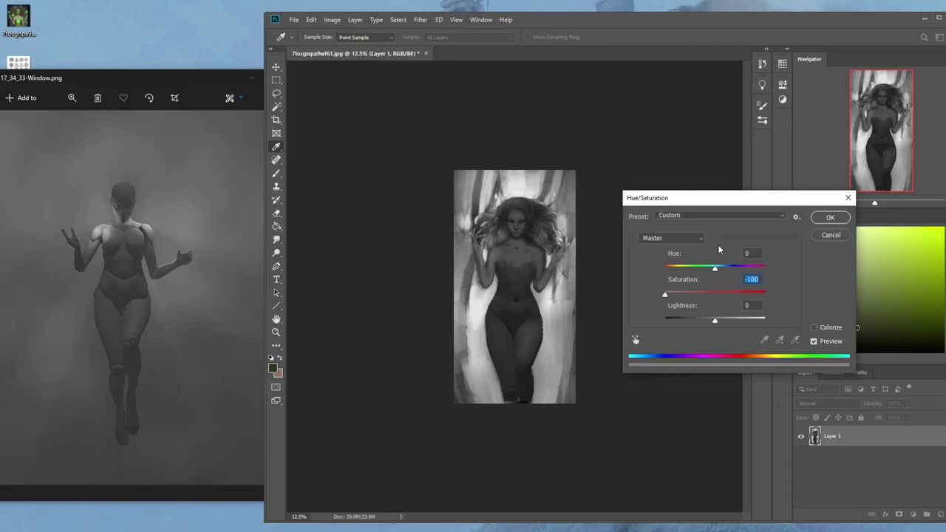
left_click(830, 235)
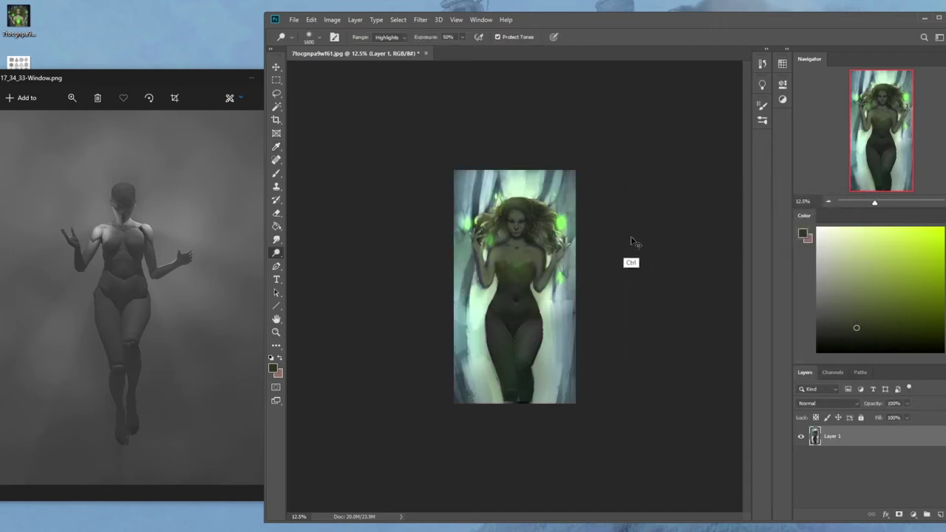
Add a new layer above the painting and set its blend mode to Darken.
left_click(938, 513)
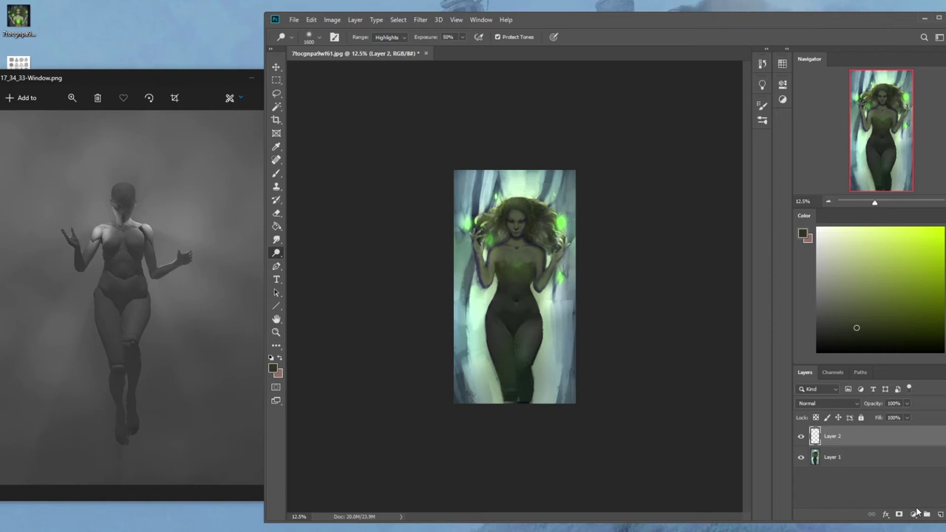
left_click(827, 403)
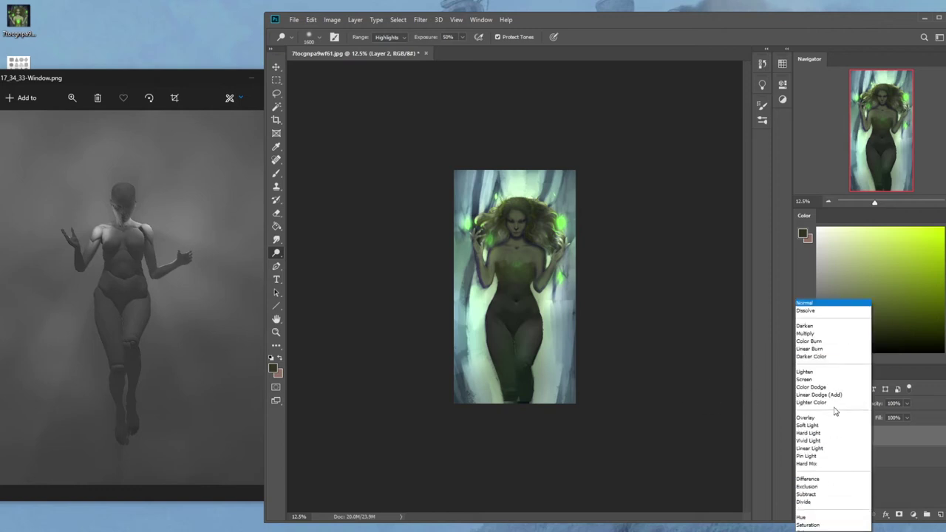
left_click(806, 313)
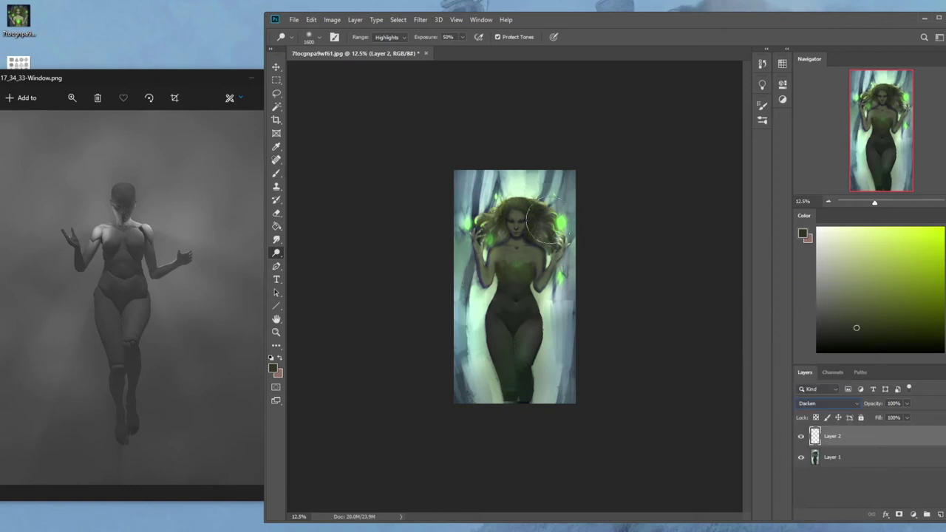
Fill the Darken layer with a muted teal blue sampled from the background near the hair.
left_click(549, 181, "alt")
key("f")
key("f")
key("f")
left_click(547, 207, "alt")
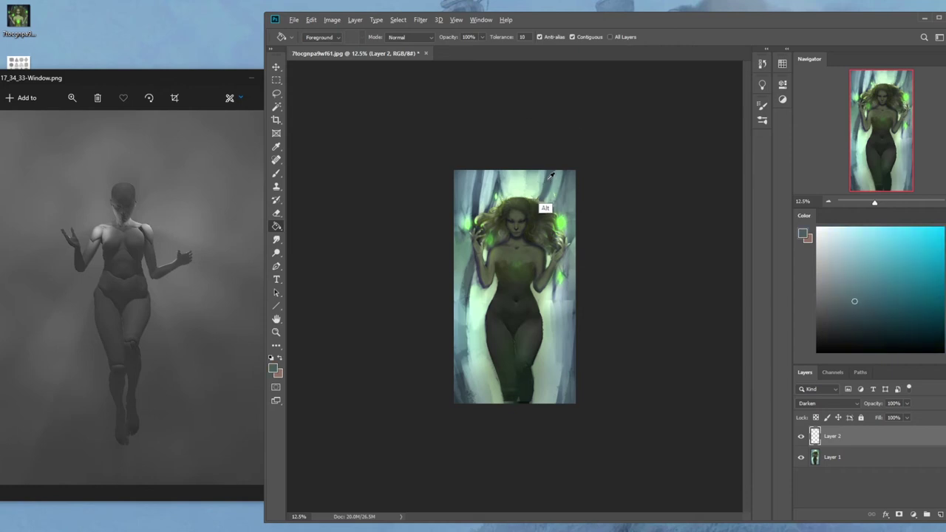
left_click(546, 207)
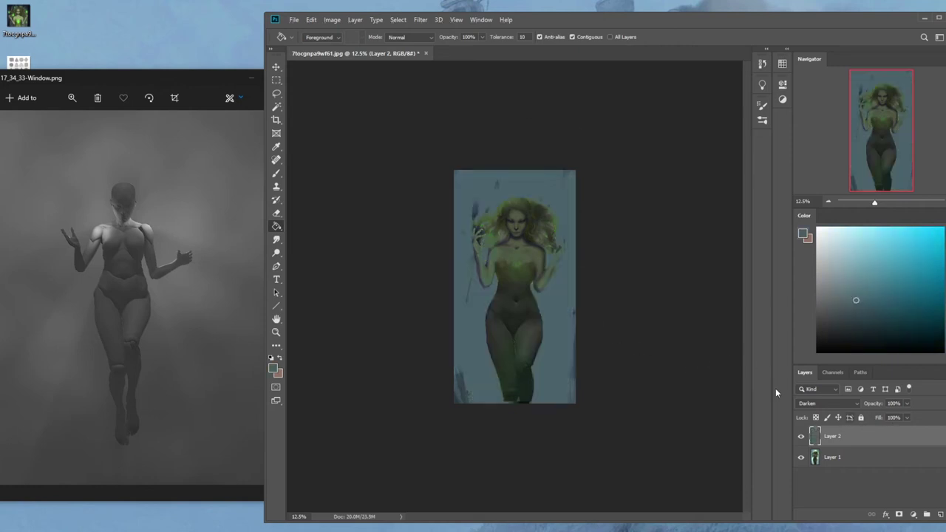
Lower the lightness of the teal fill with Hue/Saturation and reduce the layer's fill to 62%.
key("ctrl+u")
left_click_drag(715, 319, 701, 322)
left_click(824, 218)
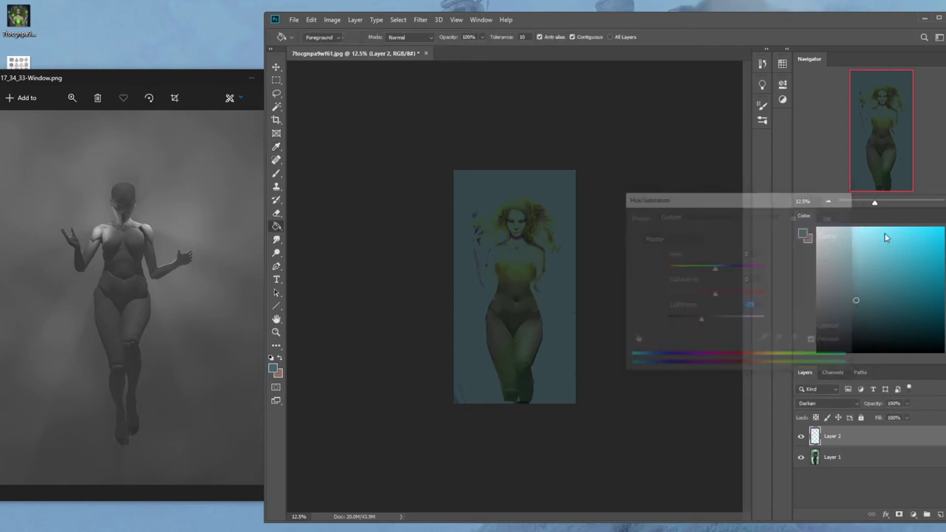
left_click(907, 418)
left_click_drag(894, 428, 889, 432)
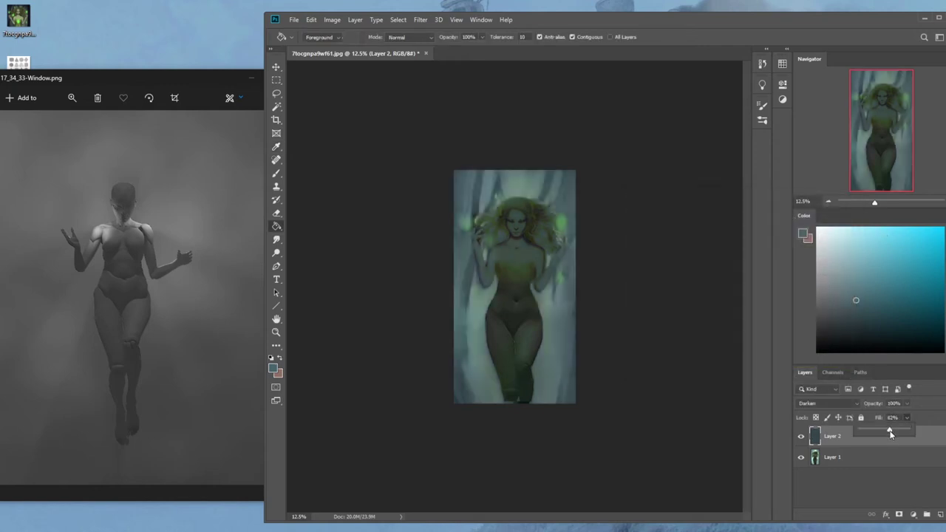
left_click_drag(890, 434, 891, 433)
Erase the Darken layer over the four glowing green orbs around the hands with a large soft round eraser.
key("e")
right_click(529, 234)
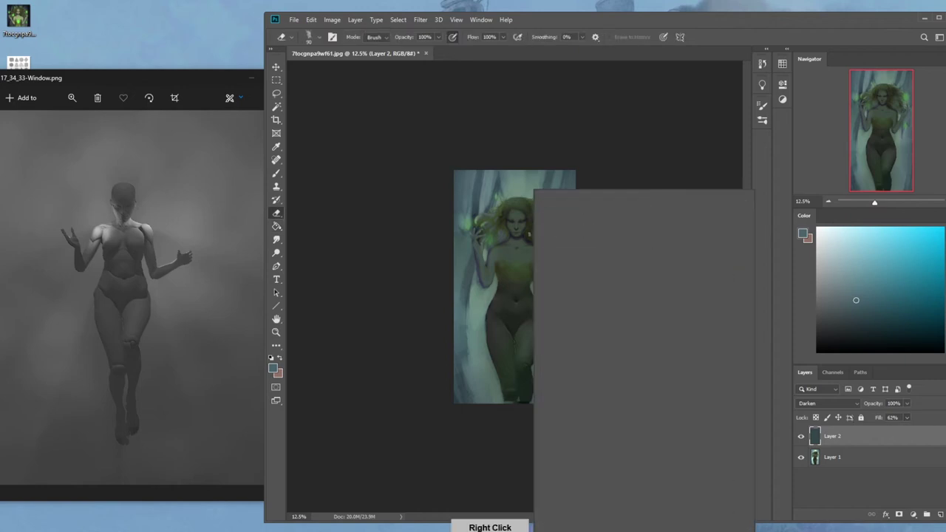
double_click(554, 285)
key("bracketright")
key("bracketright")
left_click(560, 223)
left_click(490, 238)
left_click(468, 225)
left_click(560, 277)
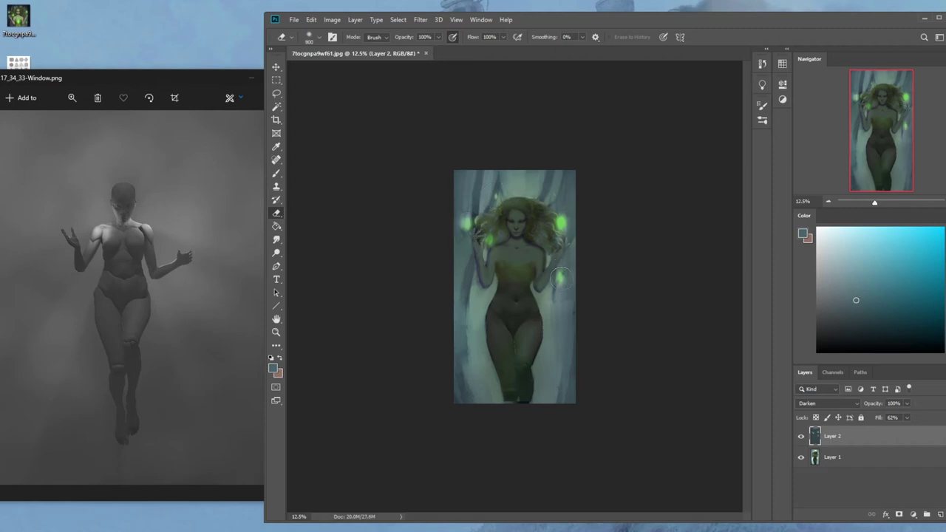
Enlarge the eraser to 1300 px and set the Darken layer's fill to 57%.
key("bracketright")
key("bracketright")
key("bracketright")
left_click_drag(897, 431, 899, 431)
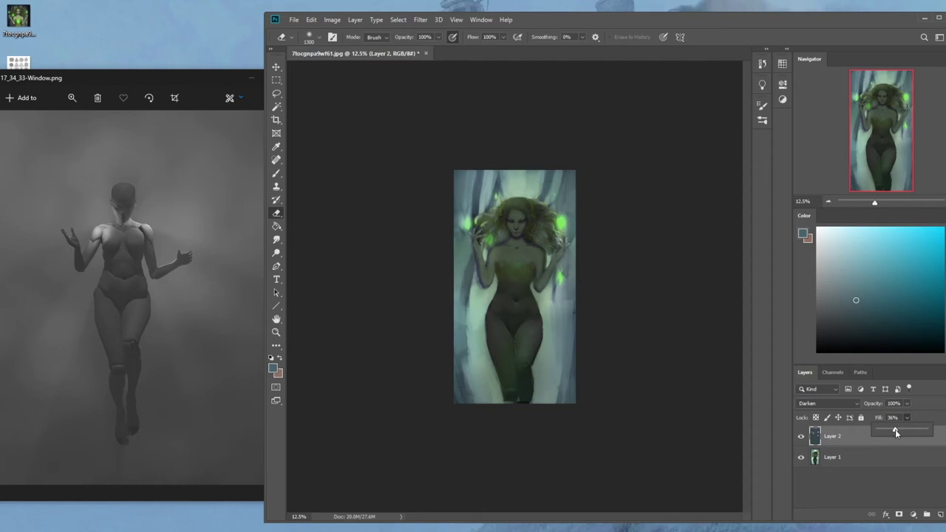
key("ctrl+plus")
left_click_drag(908, 432, 917, 432)
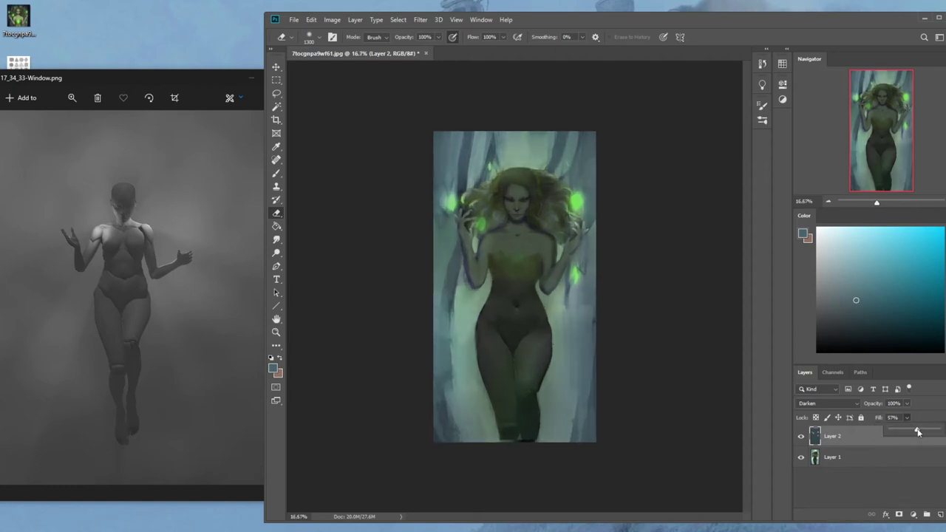
Erase the Darken layer softly over the face and raised hand at 45% flow, and compare the painting with and without it.
left_click(502, 37)
left_click_drag(503, 49, 476, 49)
left_click(526, 200)
mouse_move(518, 189)
left_mouse_down()
mouse_move(524, 241)
mouse_move(522, 229)
mouse_move(546, 236)
mouse_move(518, 223)
mouse_move(536, 211)
mouse_move(509, 240)
mouse_move(553, 246)
mouse_move(493, 241)
mouse_move(524, 228)
mouse_move(483, 231)
left_mouse_up()
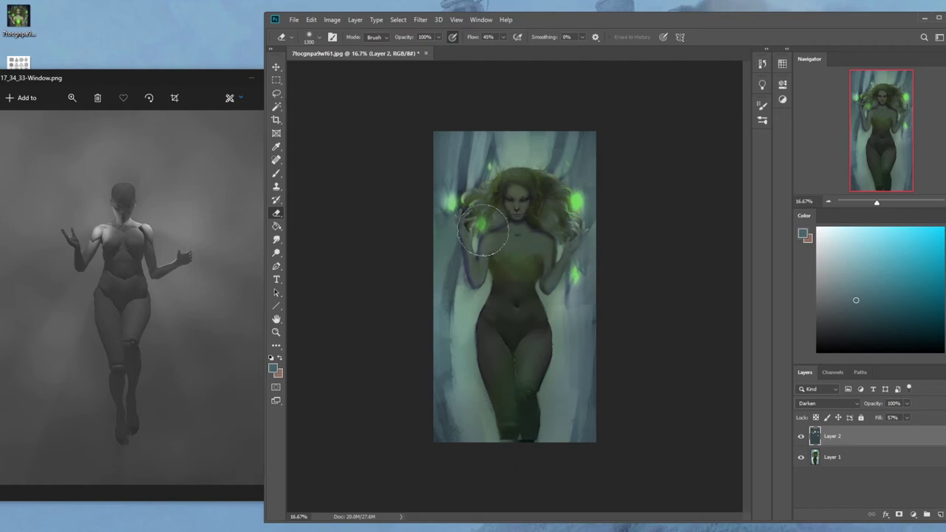
left_click(799, 436)
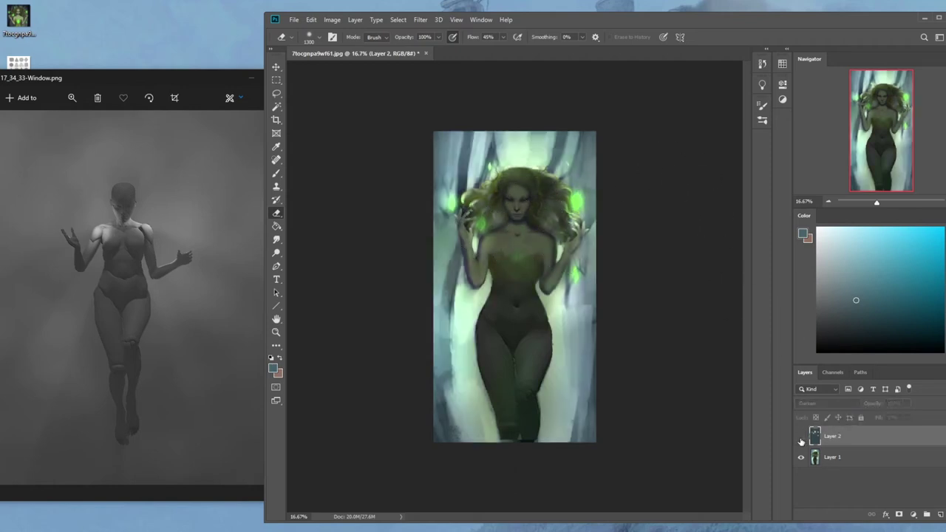
left_click(801, 437)
left_click(800, 438)
left_click(801, 437)
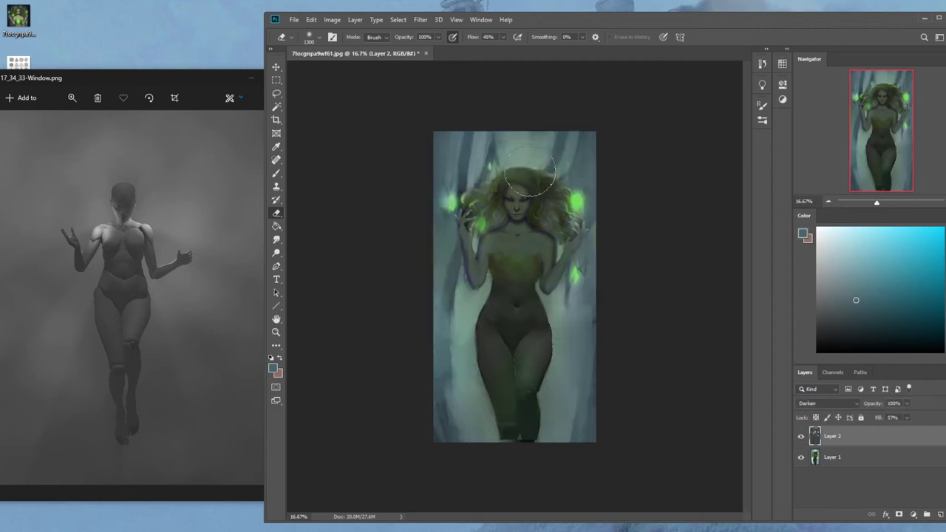
Erase the Darken layer softly around the hair and head, varying the eraser size between about 1000 and 1300 px.
key("bracketleft")
key("bracketleft")
key("bracketleft")
key("bracketleft")
key("bracketleft")
key("bracketleft")
key("bracketleft")
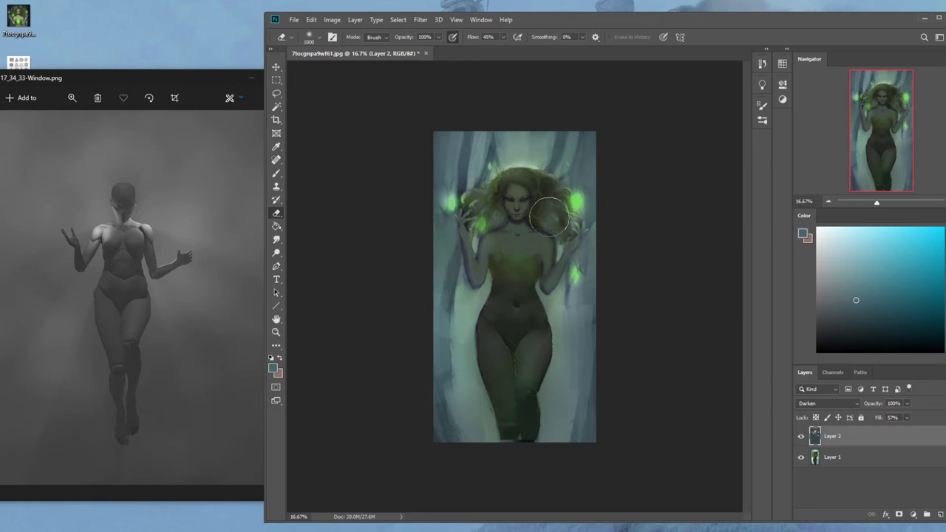
key("bracketleft")
key("bracketleft")
key("bracketright")
key("bracketright")
key("bracketright")
key("bracketright")
key("bracketright")
key("bracketright")
key("bracketright")
key("bracketright")
key("bracketright")
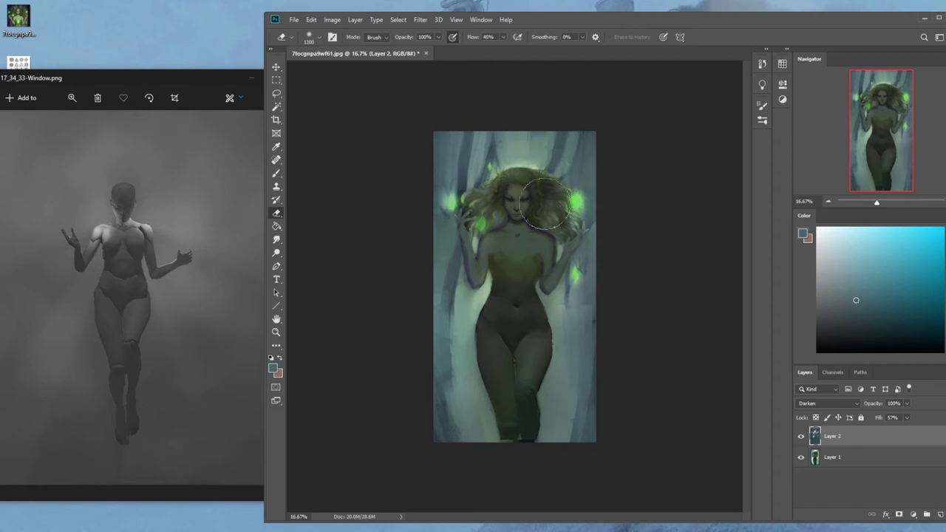
Erase the Darken layer beside the waist and forearm and across the top of the hair to bring back the glow.
key("bracketleft")
left_click_drag(544, 293, 536, 289)
left_click_drag(555, 251, 562, 244)
key("bracketleft")
key("bracketleft")
key("bracketleft")
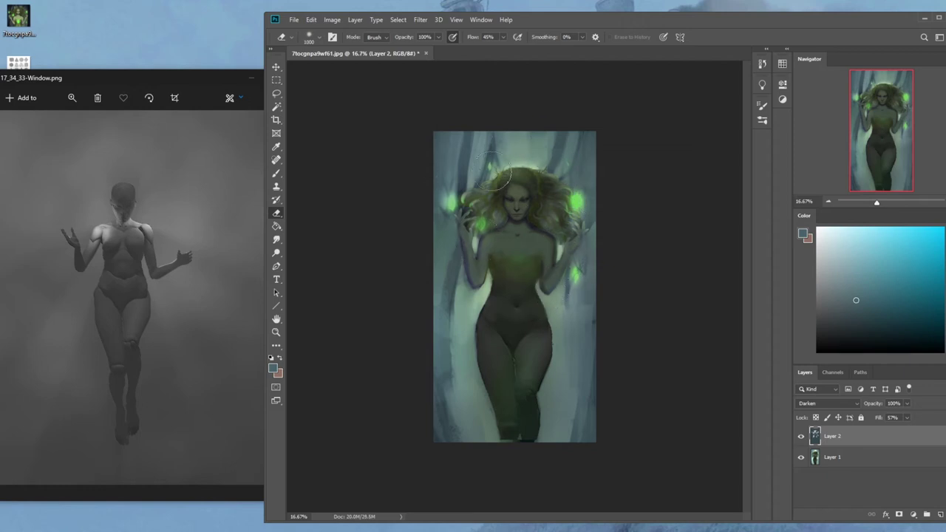
key("bracketright")
key("bracketright")
key("bracketright")
key("bracketright")
key("bracketright")
left_click_drag(466, 177, 538, 167)
key("bracketleft")
key("bracketleft")
key("bracketleft")
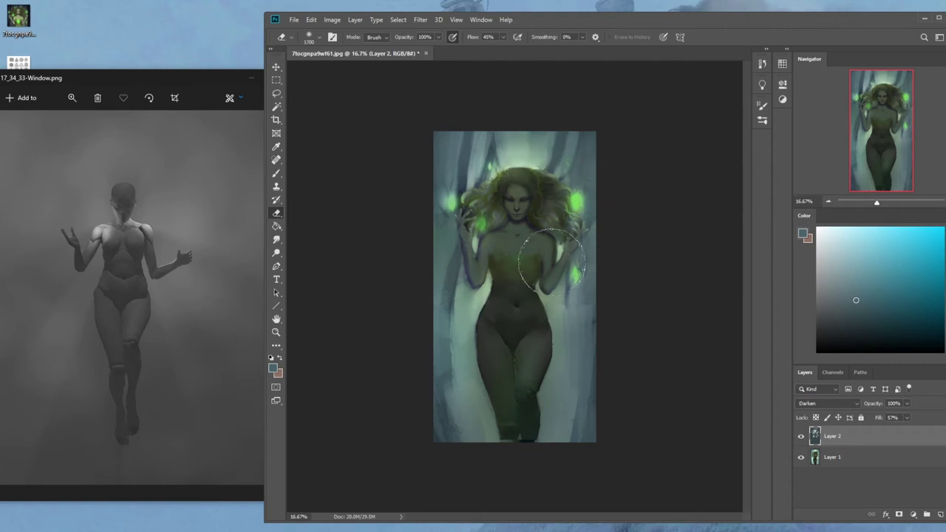
Erase the Darken layer over the thighs with a 1400 px eraser, and check the layer's effect by toggling its visibility.
key("bracketright")
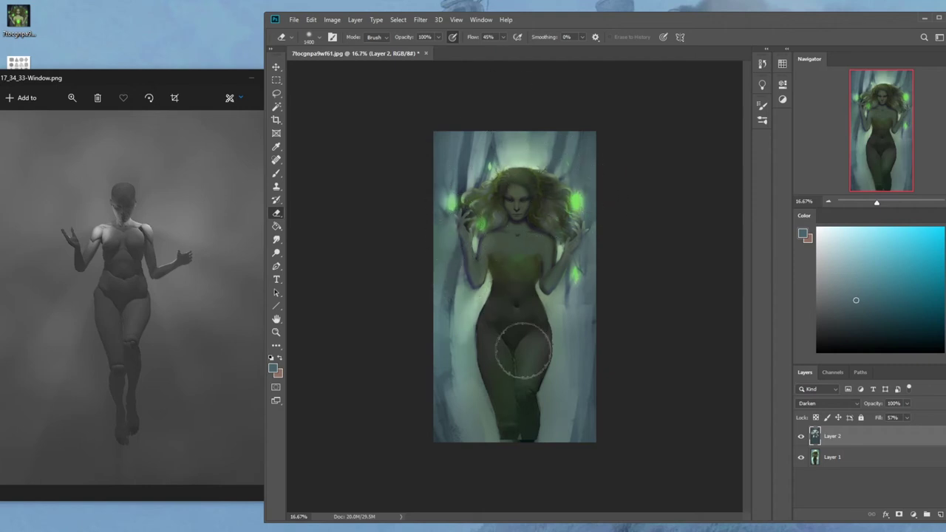
key("bracketright")
key("bracketright")
key("bracketright")
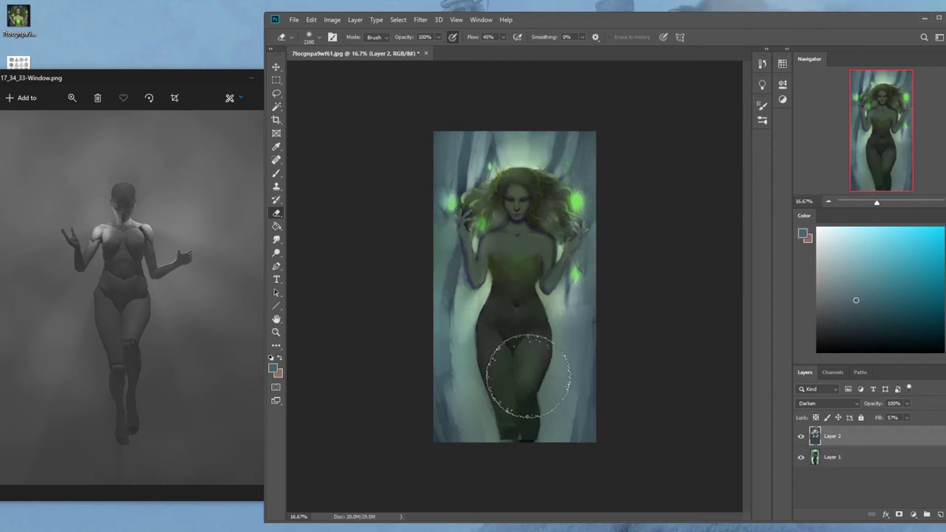
key("bracketleft")
key("bracketleft")
key("bracketleft")
key("bracketleft")
key("bracketleft")
left_click_drag(481, 354, 506, 394)
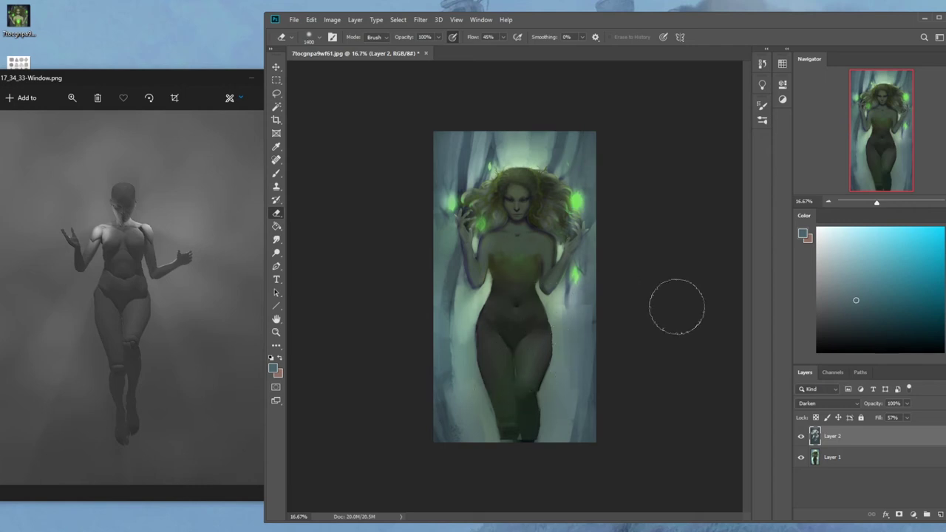
left_click(800, 437)
left_click(800, 438)
Add a new layer on top, inspect the face, and sample bright green from the glowing orb beside the hair for the brush.
left_click(940, 515)
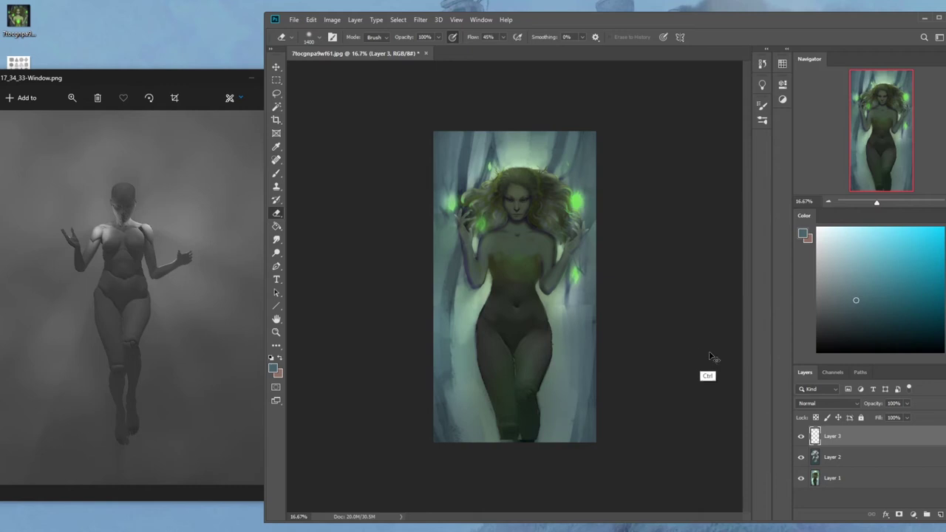
key("ctrl+plus")
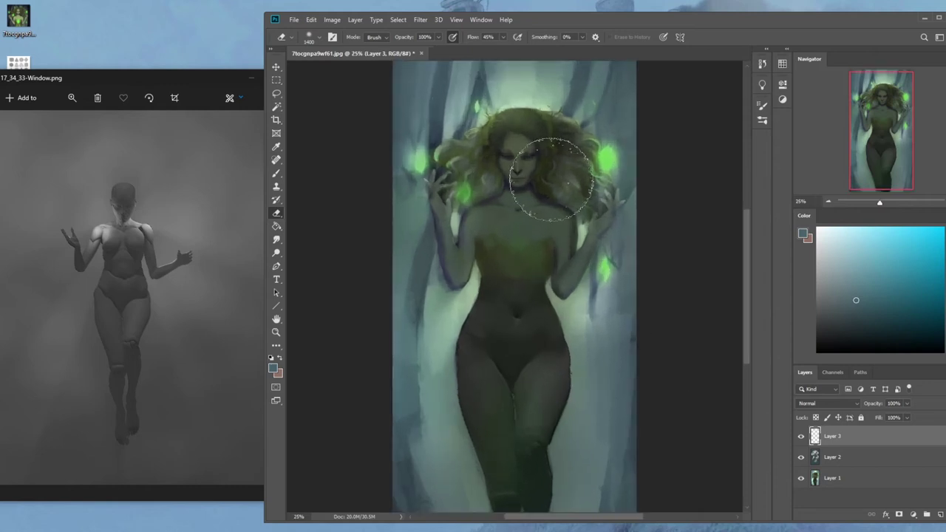
key("z")
left_click_drag(474, 138, 555, 183)
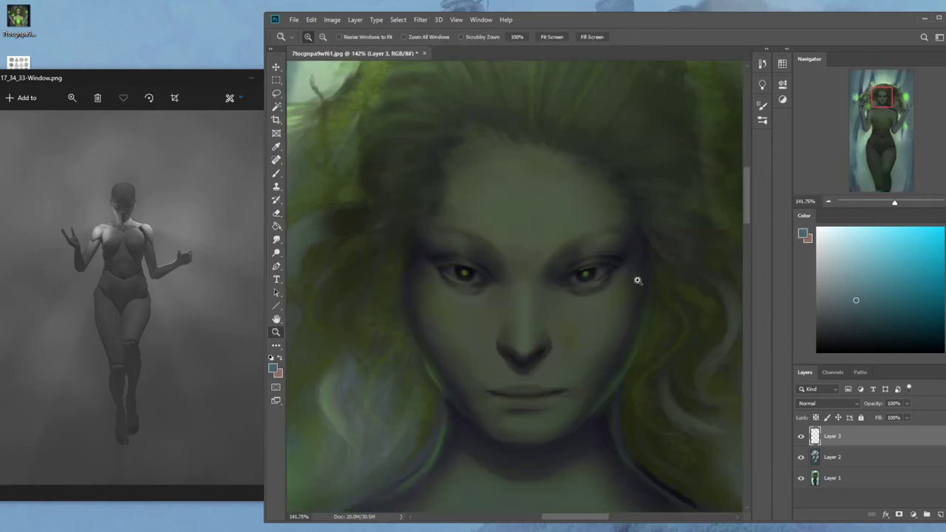
key("ctrl+0")
key("b")
left_click(605, 164, "alt")
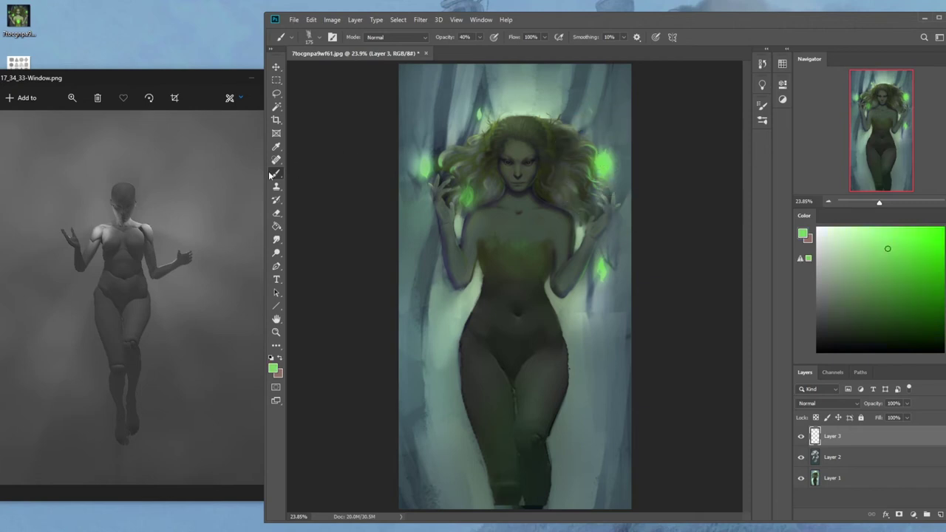
Brighten the large green orb beside the hair on Layer 1 using the Dodge tool at 1300 px.
left_click(276, 253)
left_click(180, 107)
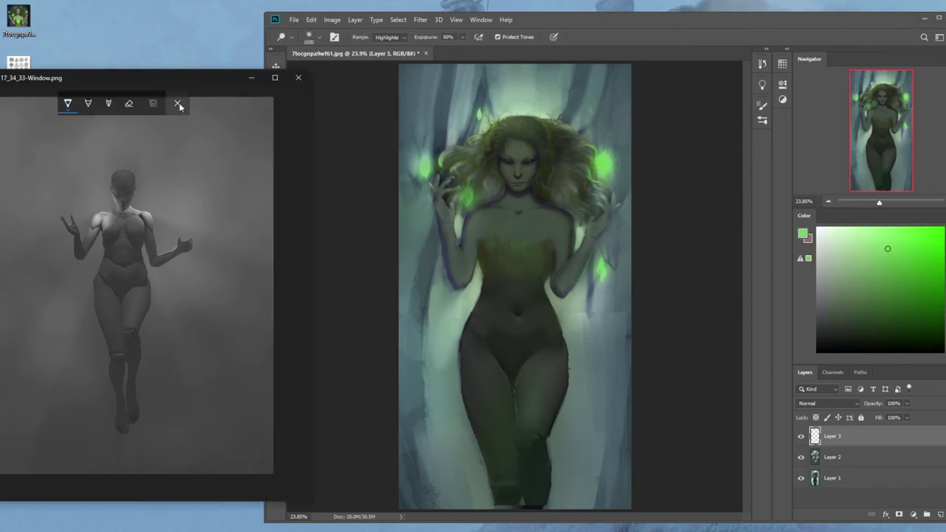
left_click(840, 480)
left_click(843, 484)
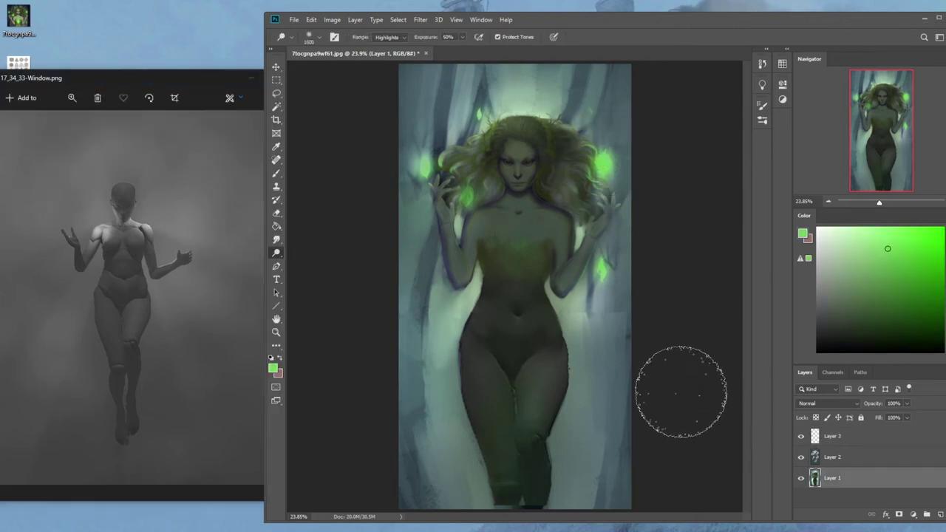
key("bracketleft")
key("bracketleft")
key("bracketleft")
left_click(603, 164)
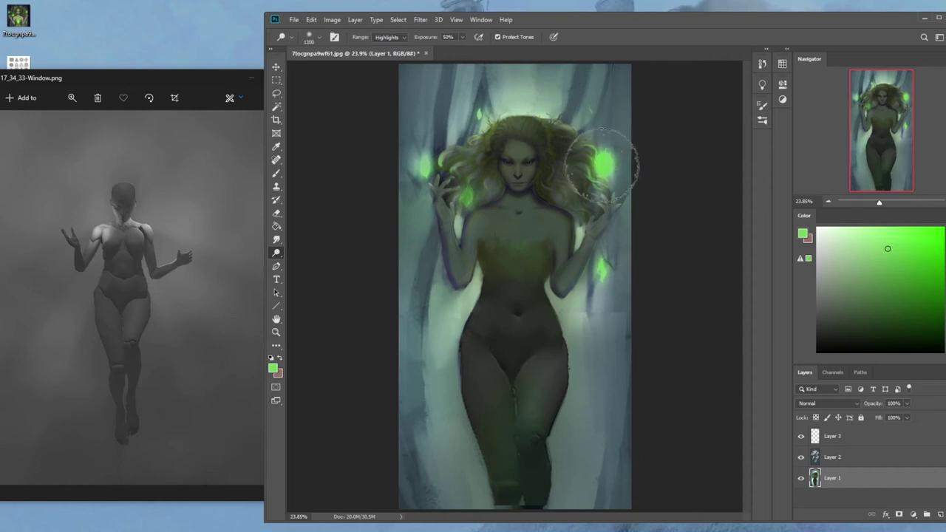
Turn off Protect Tones for the Dodge tool and brighten the two green orbs near the hand opposite the large orb.
left_click(497, 37)
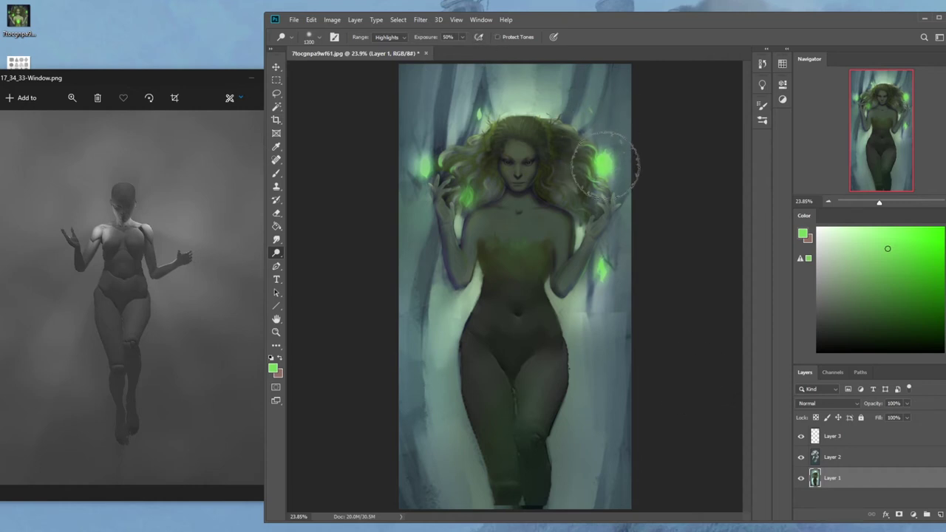
key("ctrl+z")
left_click(468, 195)
left_click(468, 195)
left_click(423, 167)
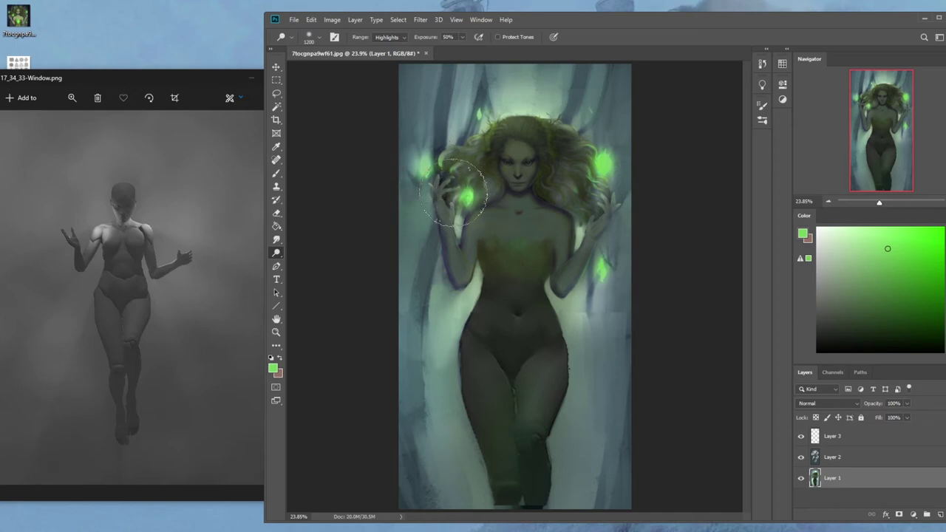
Add a new layer above Layer 2 and paint soft green light over the neck and shoulder with a 500 px brush.
key("b")
right_click(582, 316)
left_click(590, 282)
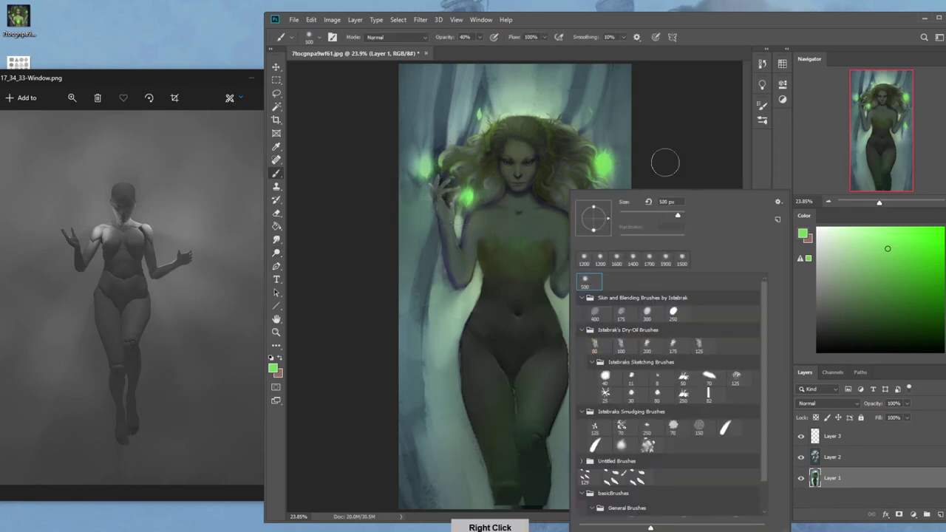
left_click(692, 140)
left_click(892, 458)
left_click(939, 513)
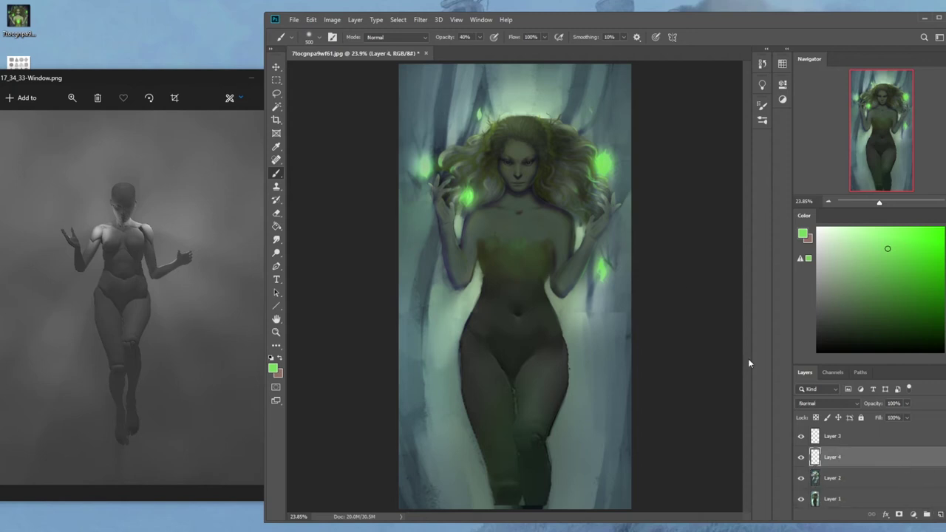
mouse_move(533, 172)
left_mouse_down()
mouse_move(548, 201)
mouse_move(540, 165)
mouse_move(537, 196)
mouse_move(558, 206)
mouse_move(544, 159)
mouse_move(540, 167)
mouse_move(542, 202)
mouse_move(575, 156)
mouse_move(540, 170)
mouse_move(564, 212)
mouse_move(547, 178)
left_mouse_up()
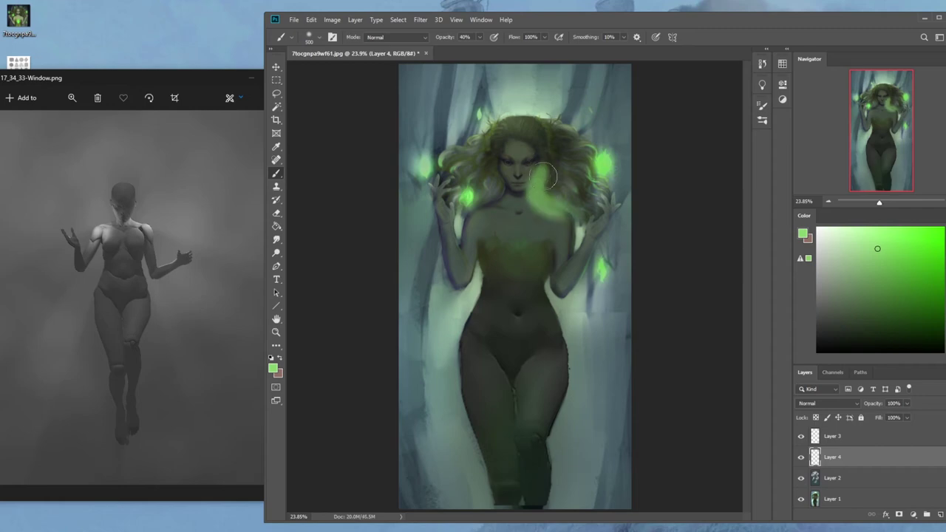
Erase the green spill over the cheek and the hair beside the neck using an eraser from Istebrak's Dry-Oil Brushes.
key("z")
left_click_drag(437, 140, 604, 282)
key("e")
right_click(551, 189)
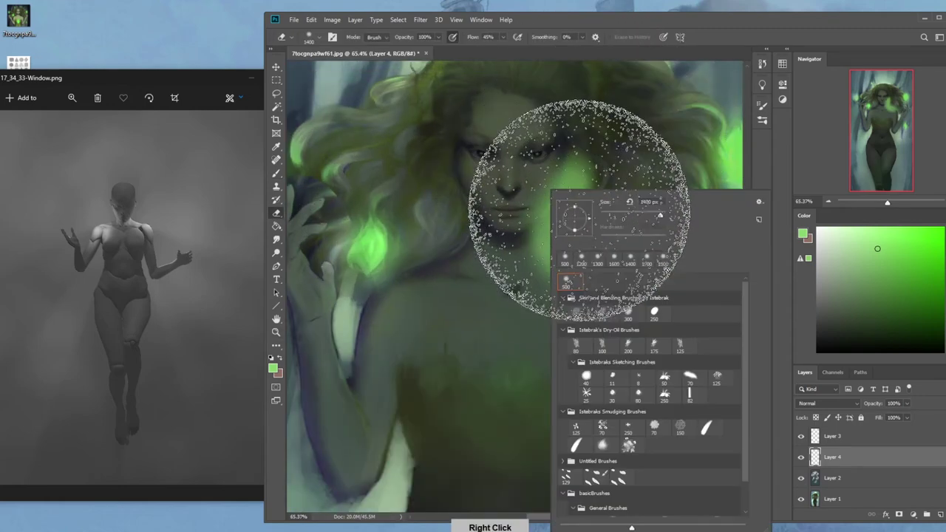
left_click(578, 345)
left_click(444, 338)
mouse_move(587, 166)
left_mouse_down()
mouse_move(564, 218)
mouse_move(575, 190)
mouse_move(565, 209)
mouse_move(576, 235)
mouse_move(562, 214)
mouse_move(571, 234)
mouse_move(579, 221)
mouse_move(553, 166)
left_mouse_up()
mouse_move(553, 216)
left_mouse_down()
mouse_move(566, 242)
mouse_move(621, 271)
mouse_move(597, 260)
left_mouse_up()
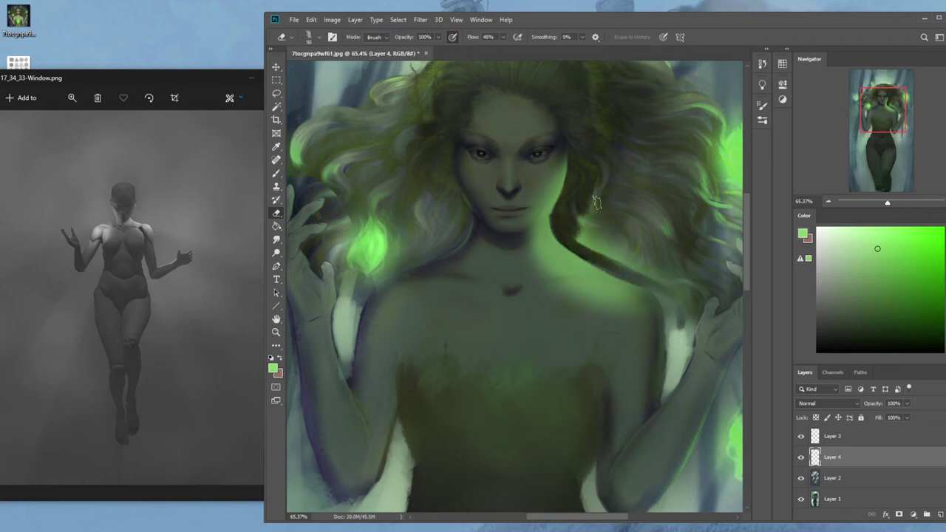
Erase the remaining green spill from the hair above the shoulder, keeping the light on the skin.
key("z")
left_click(569, 239)
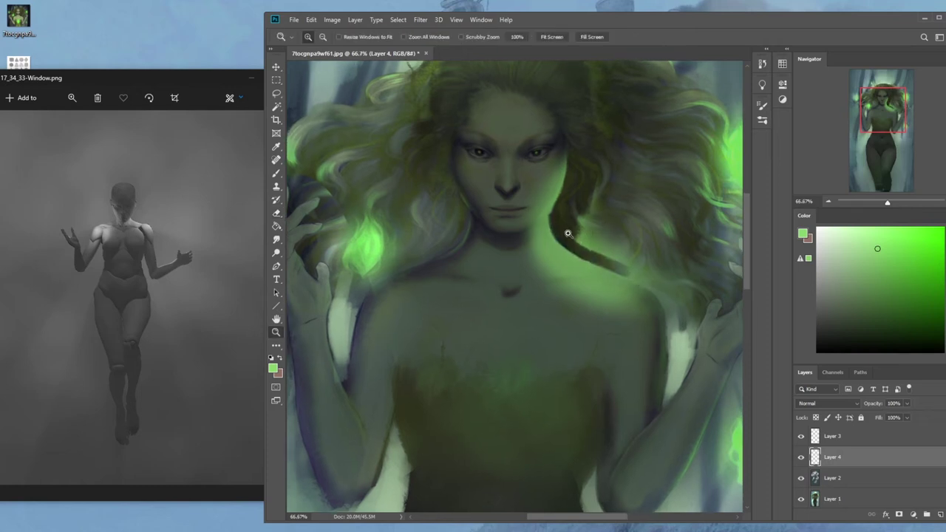
key("e")
left_click_drag(627, 249, 525, 258)
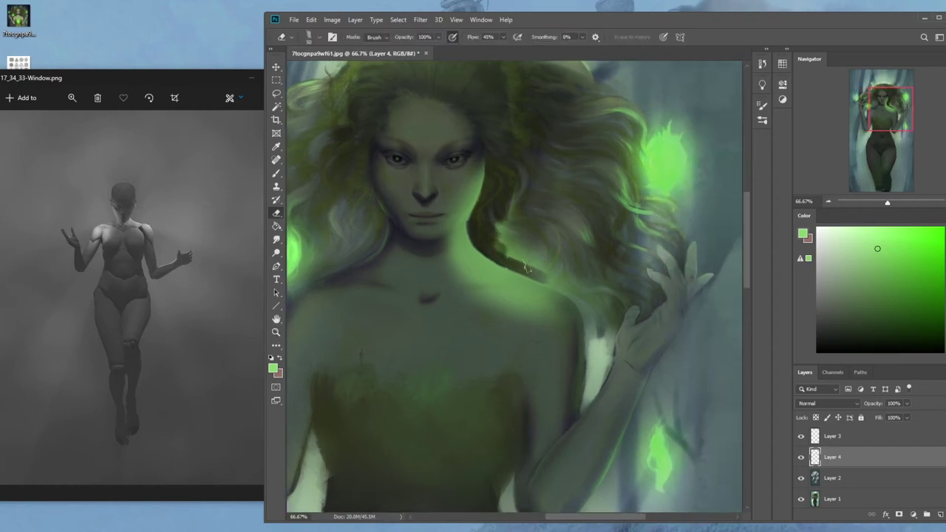
mouse_move(493, 251)
left_mouse_down()
mouse_move(583, 303)
mouse_move(521, 244)
mouse_move(513, 214)
left_mouse_up()
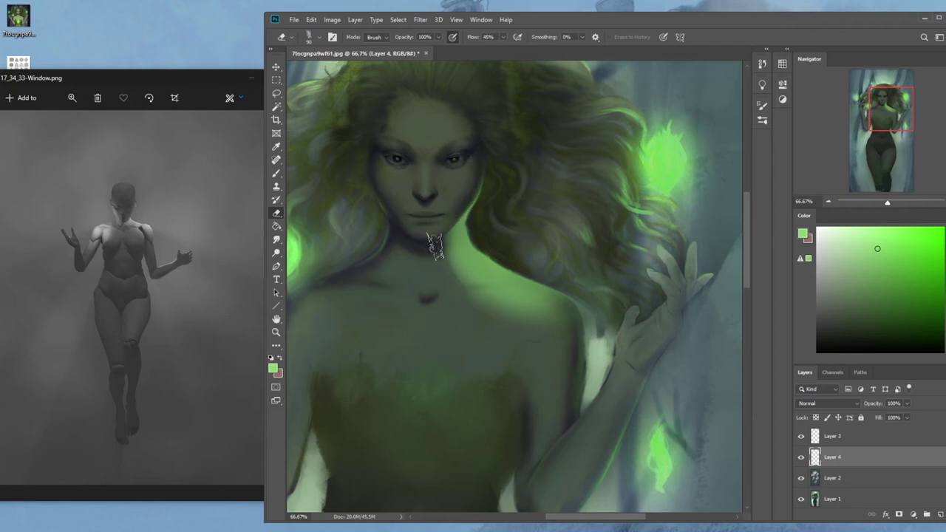
Trim the lower edge of the shoulder light into a thin rim with a 90 px eraser and blend it with the Smudge tool.
left_click_drag(443, 289, 615, 325)
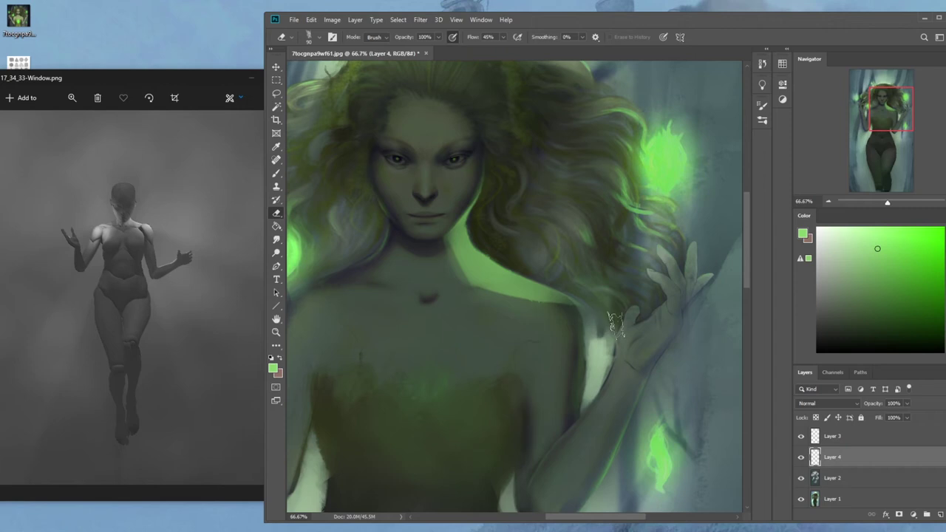
left_click_drag(434, 280, 560, 316)
key("ctrl+minus")
key("ctrl+minus")
left_click(276, 239)
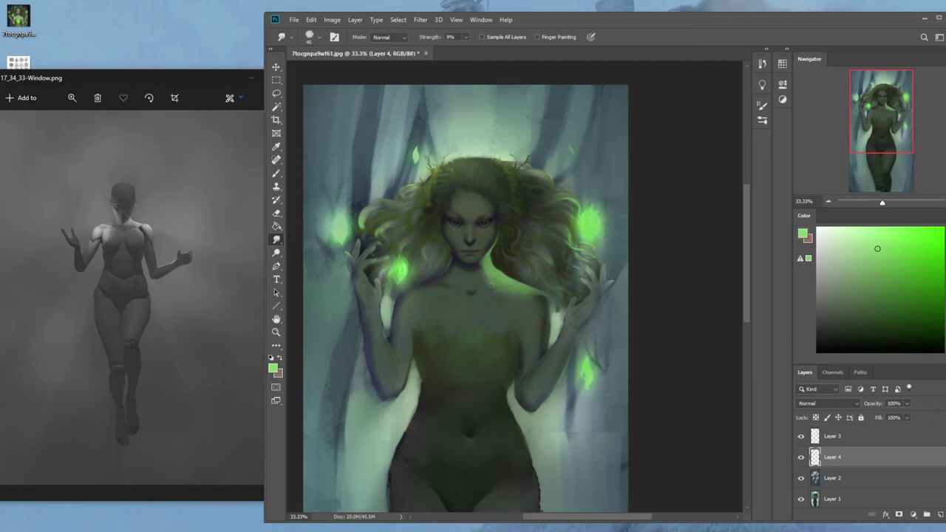
Fade the green rim light along the neck and shoulder with a larger soft eraser.
key("ctrl+minus")
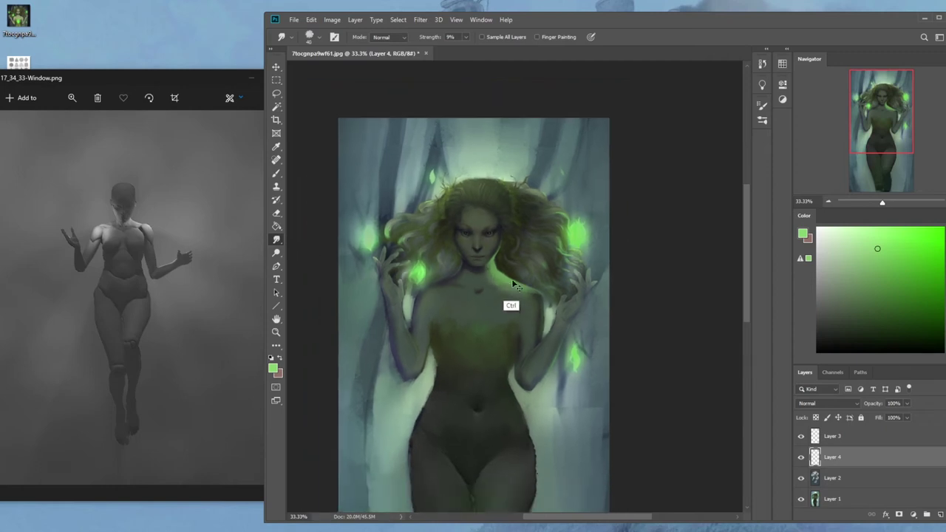
key("e")
right_click(543, 229)
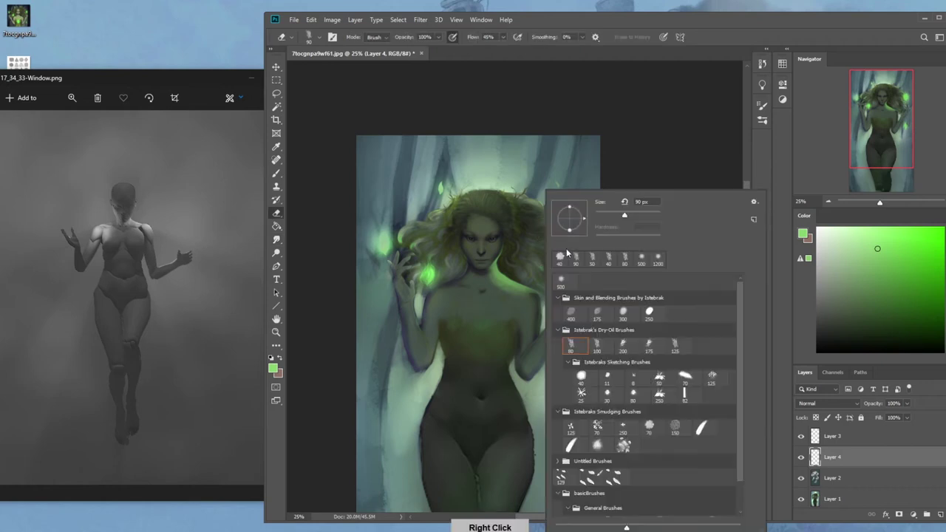
key("Escape")
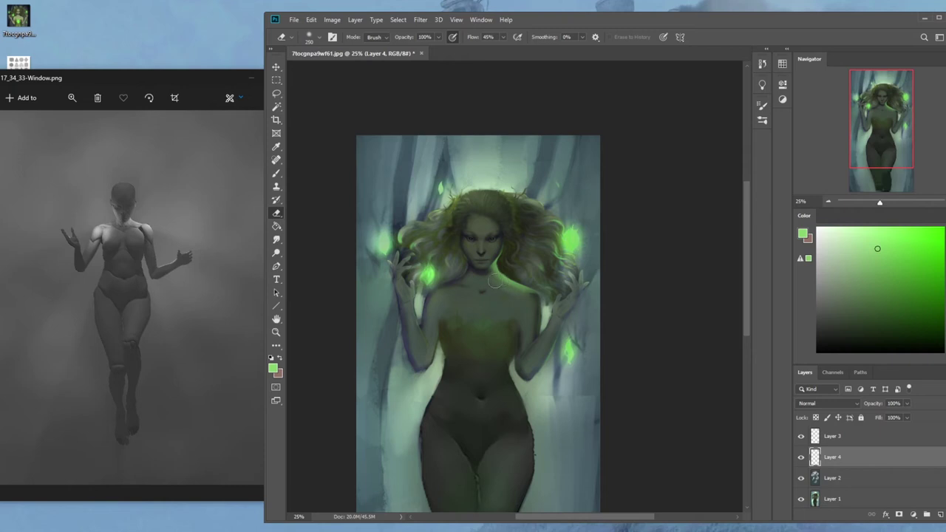
key("bracketright")
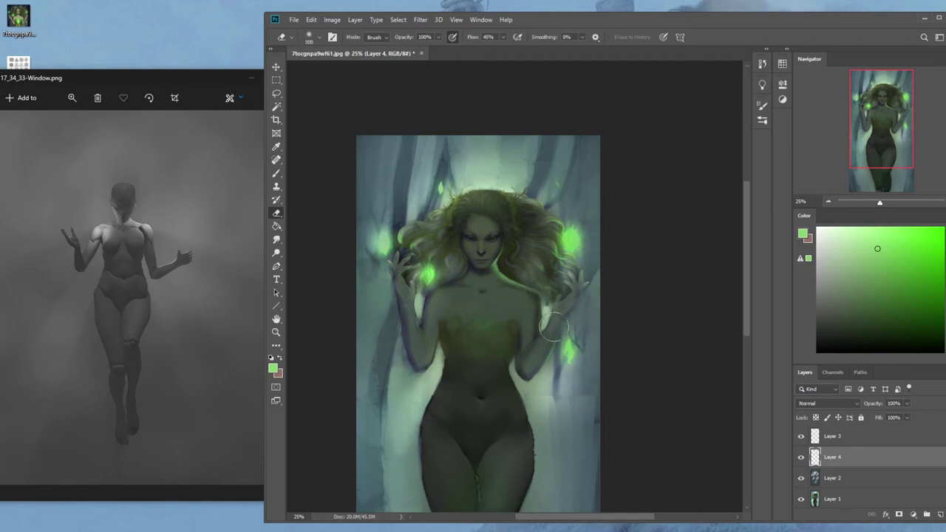
Paint a soft green patch on the chest and shoulder below the smaller orb with a 500 px brush.
key("ctrl+minus")
key("ctrl+plus")
key("ctrl+plus")
scroll(488, 280, "up", 2)
key("b")
mouse_move(447, 316)
left_mouse_down()
mouse_move(455, 269)
mouse_move(444, 339)
mouse_move(456, 296)
left_mouse_up()
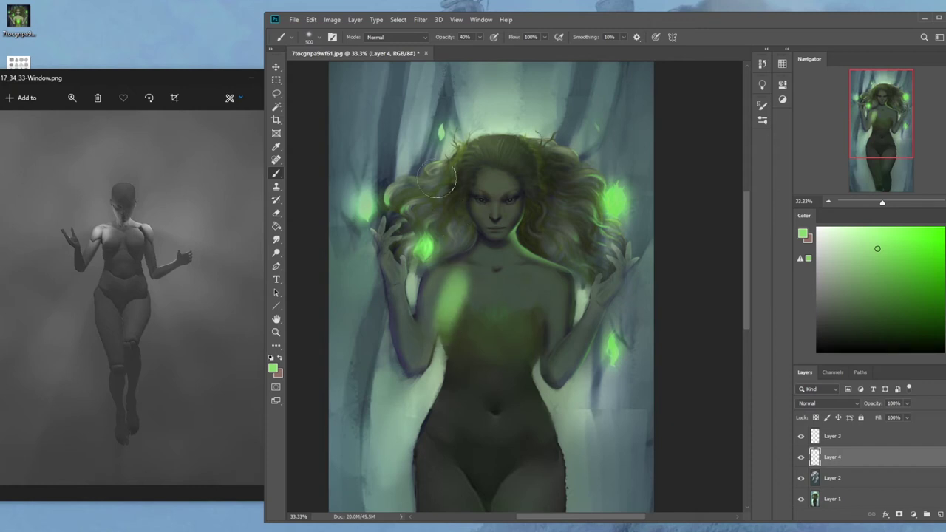
Shape the chest light with an 80 px Dry-Oil eraser along the bodice edge, and smudge it into the skin at 125 px.
key("e")
right_click(526, 232)
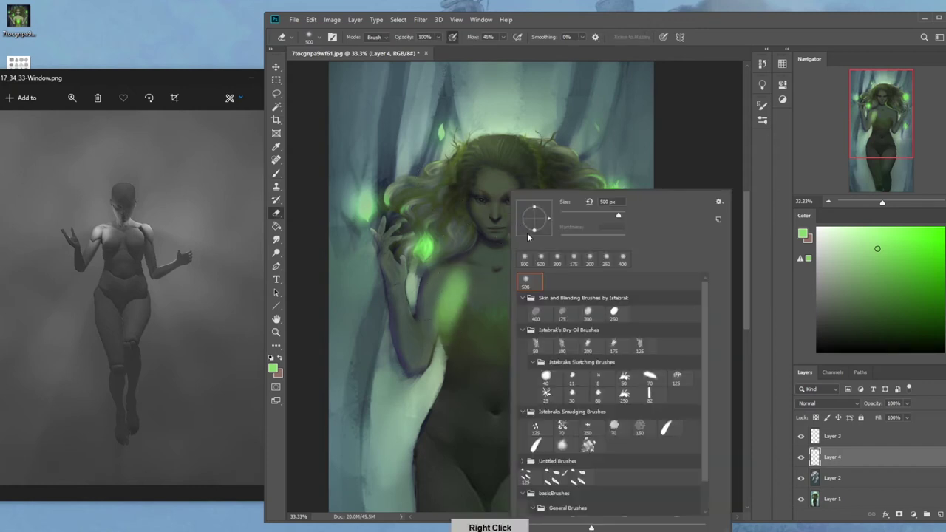
double_click(539, 343)
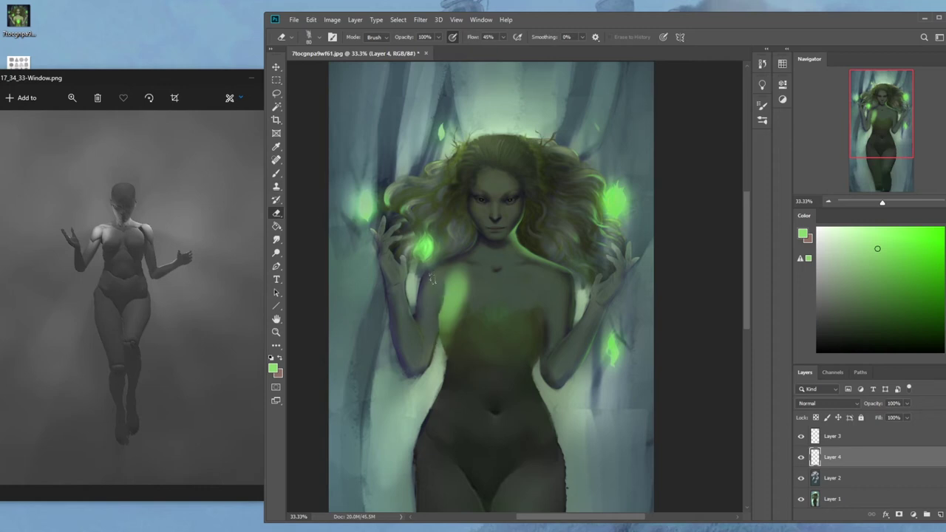
left_click_drag(471, 291, 454, 338)
mouse_move(476, 284)
left_mouse_down()
mouse_move(456, 349)
mouse_move(465, 346)
left_mouse_up()
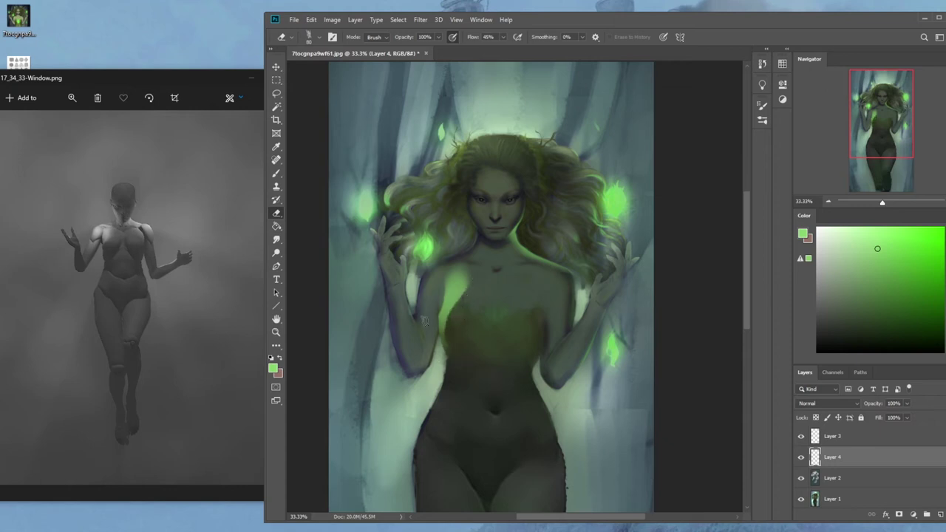
left_click(276, 239)
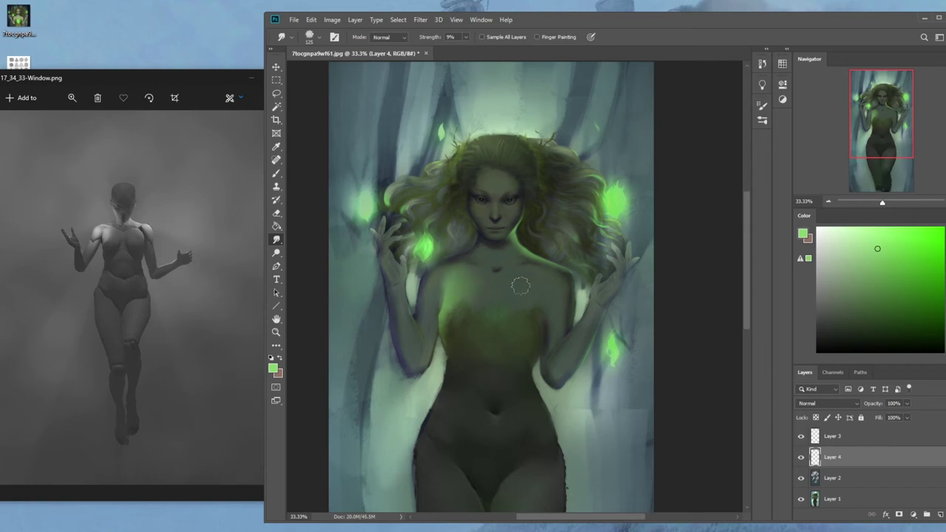
Extend the green light over the shoulder beside the smaller orb with a 500 px brush, and erase its spill outside the shoulder.
key("ctrl+minus")
key("ctrl+minus")
key("ctrl+plus")
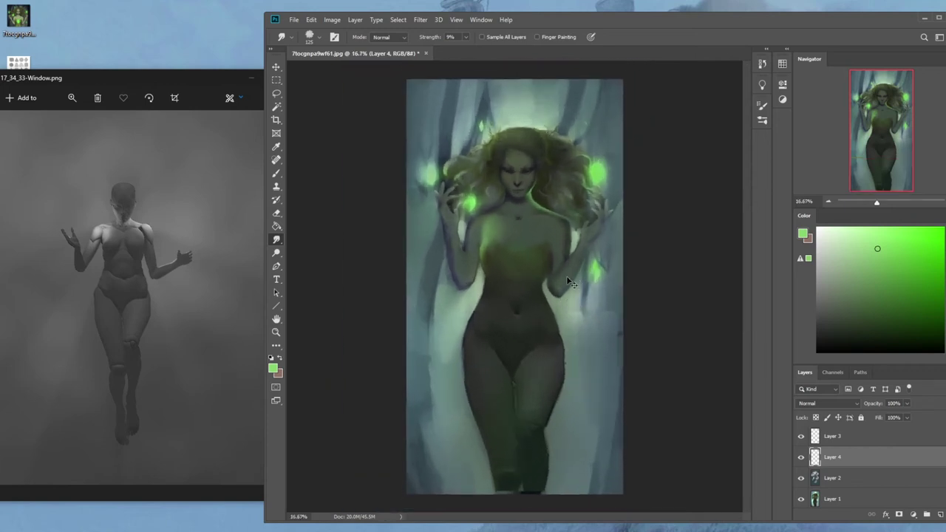
key("b")
mouse_move(476, 212)
left_mouse_down()
mouse_move(469, 218)
mouse_move(492, 195)
mouse_move(467, 220)
mouse_move(494, 195)
left_mouse_up()
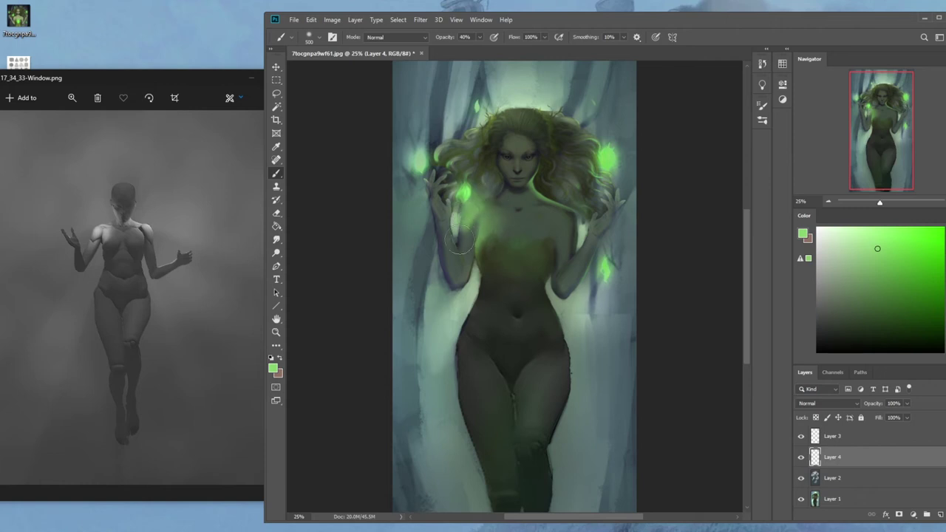
key("e")
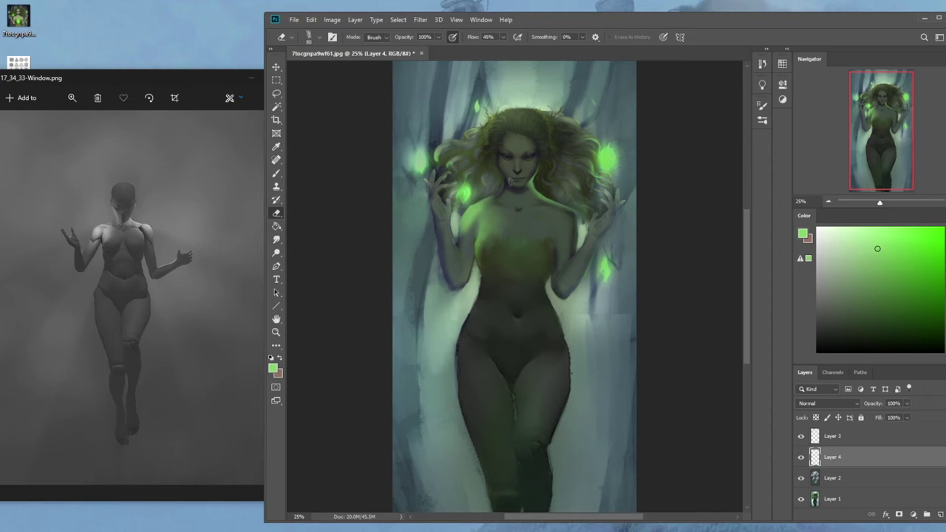
Paint green light on the jaw facing the smaller orb, erase its spill over the hair, and smudge it at 9% strength.
key("b")
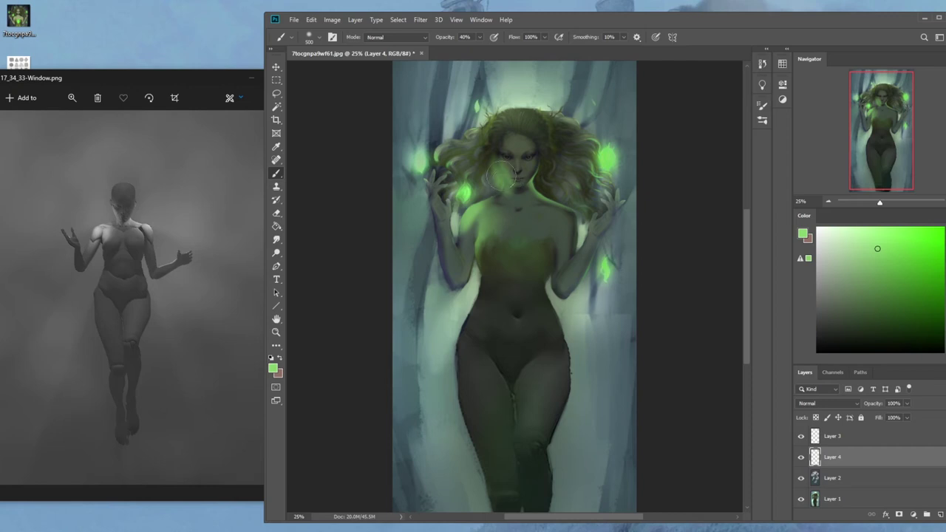
key("e")
left_click_drag(487, 164, 499, 190)
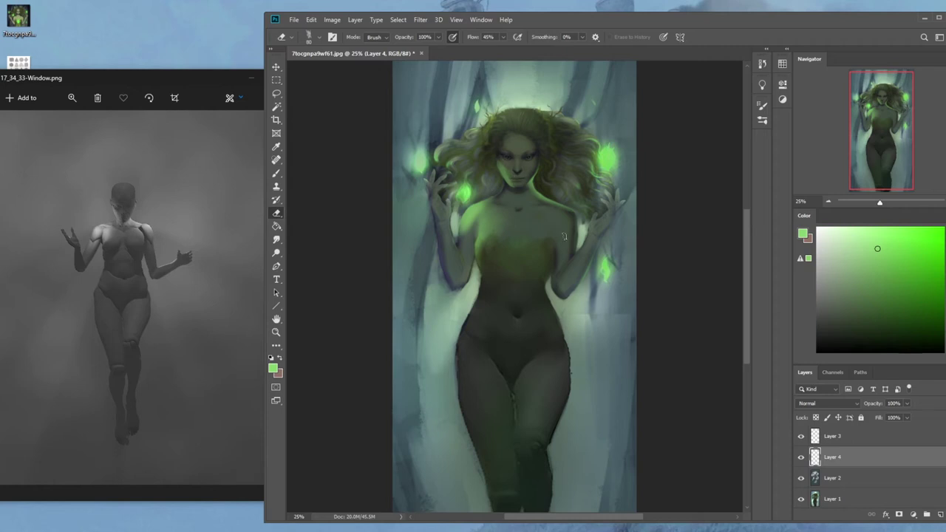
left_click(277, 239)
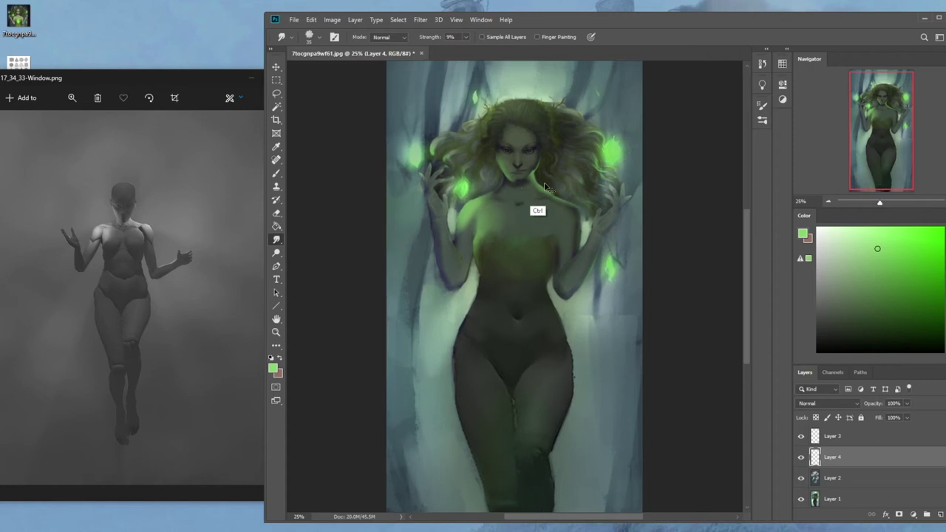
Soften the green light on the shoulders and chest using a soft eraser at 34% opacity and 100% flow, reduced to 175 px.
key("ctrl+plus")
key("e")
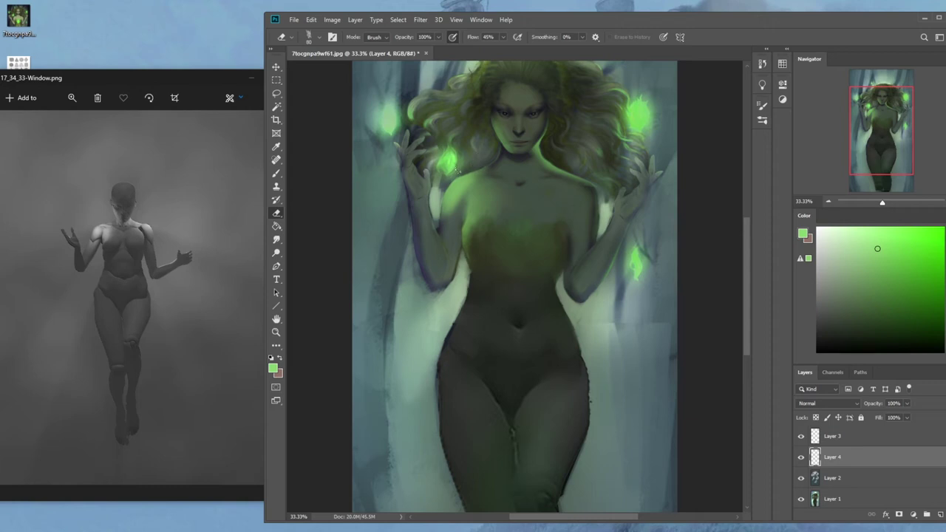
right_click(542, 191)
left_click_drag(505, 41, 538, 56)
left_click_drag(438, 41, 405, 50)
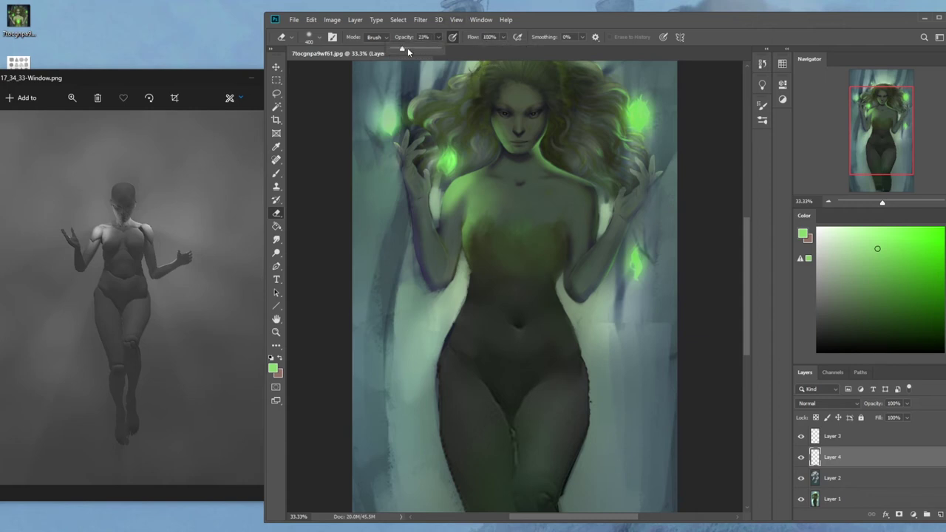
key("]")
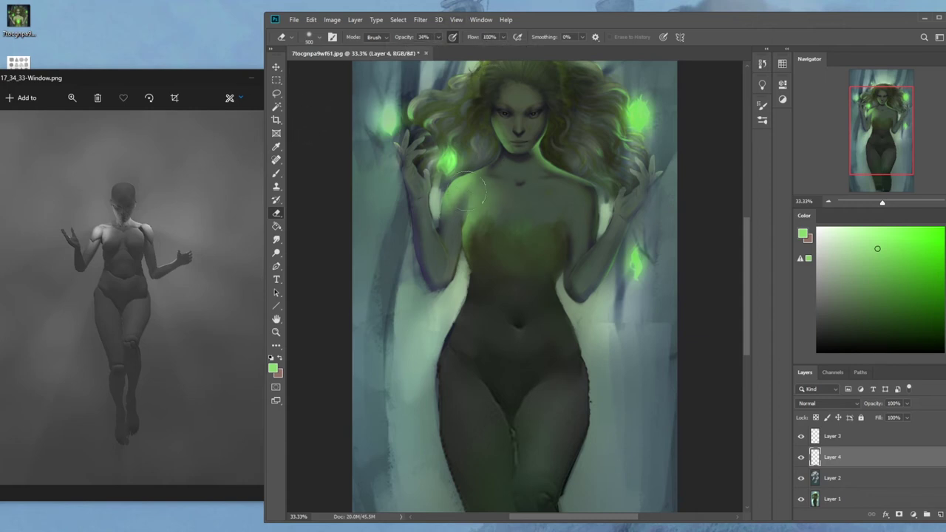
key("bracketright")
key("bracketright")
key("bracketright")
key("bracketleft")
key("bracketleft")
key("bracketleft")
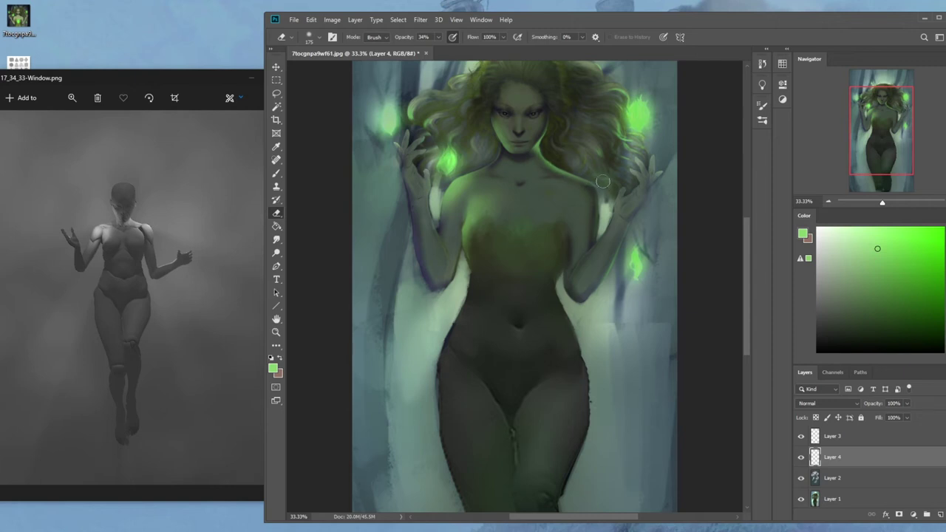
Sample the smaller orb's green and dab soft glow around the orbs with a 1000 to 1200 px brush at 40% opacity.
scroll(652, 178, "down", 2)
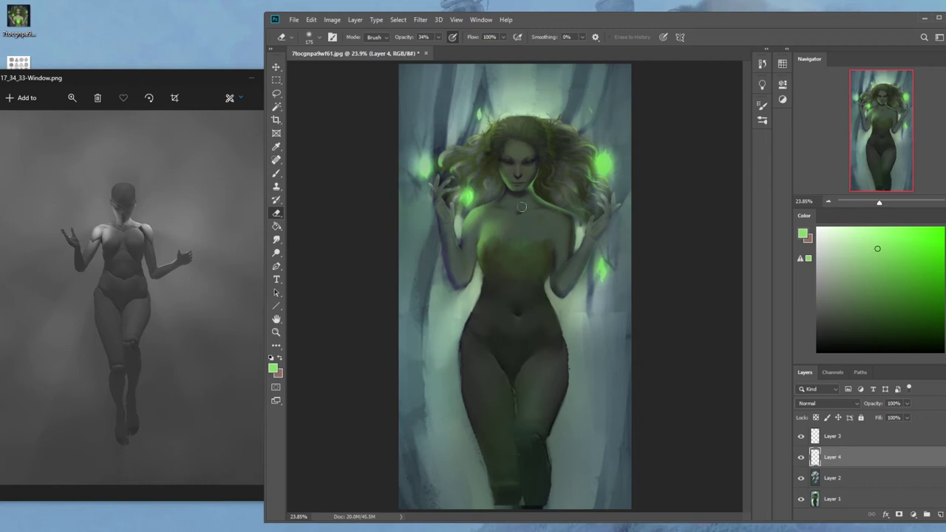
key("b")
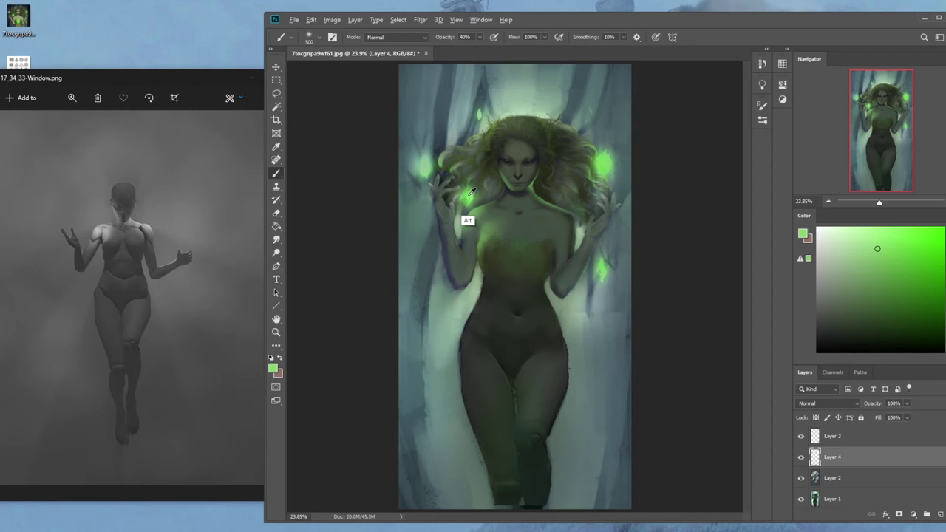
key("ctrl+z")
key("]")
key("]")
key("]")
key("]")
key("]")
key("]")
left_click(471, 193)
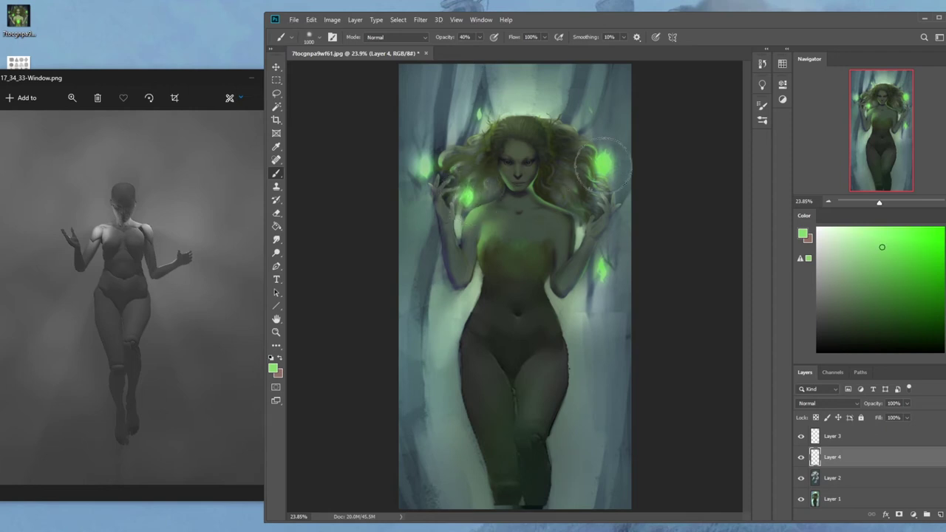
key("]")
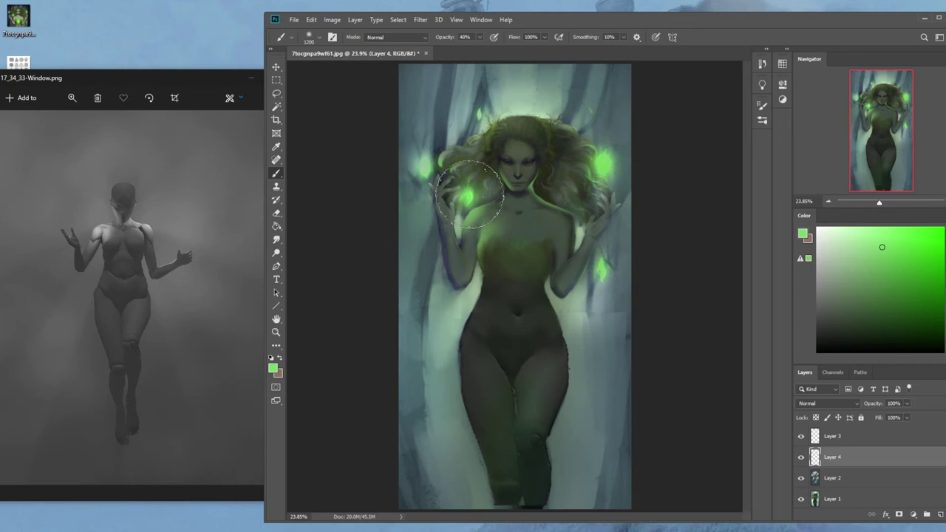
Paint a green light patch on the upper chest on the larger orb's side using a 600 px brush at 40% opacity.
key("bracketleft")
key("bracketleft")
key("bracketleft")
key("bracketleft")
key("bracketleft")
key("bracketleft")
key("bracketleft")
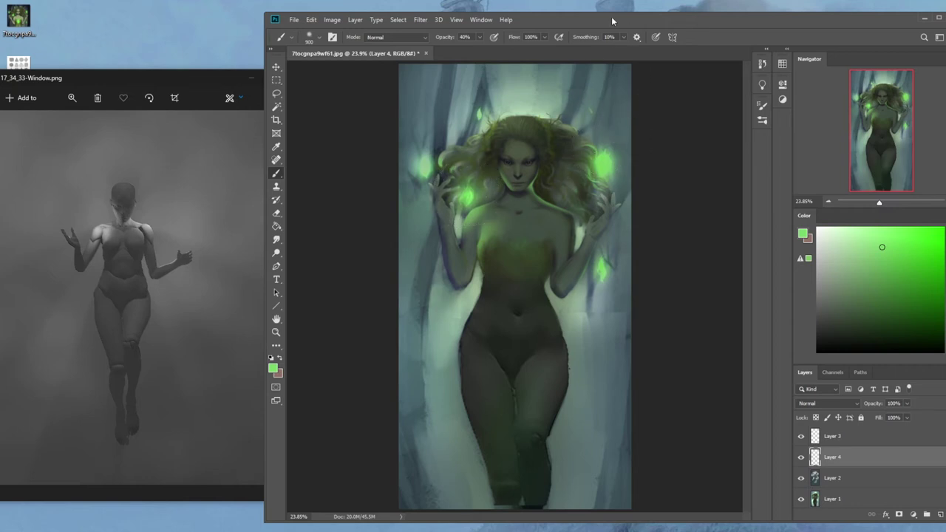
key("bracketleft")
key("bracketleft")
key("bracketleft")
key("bracketleft")
key("bracketright")
key("bracketright")
key("bracketright")
key("bracketright")
mouse_move(551, 245)
left_mouse_down()
mouse_move(568, 194)
mouse_move(553, 243)
mouse_move(552, 211)
left_mouse_up()
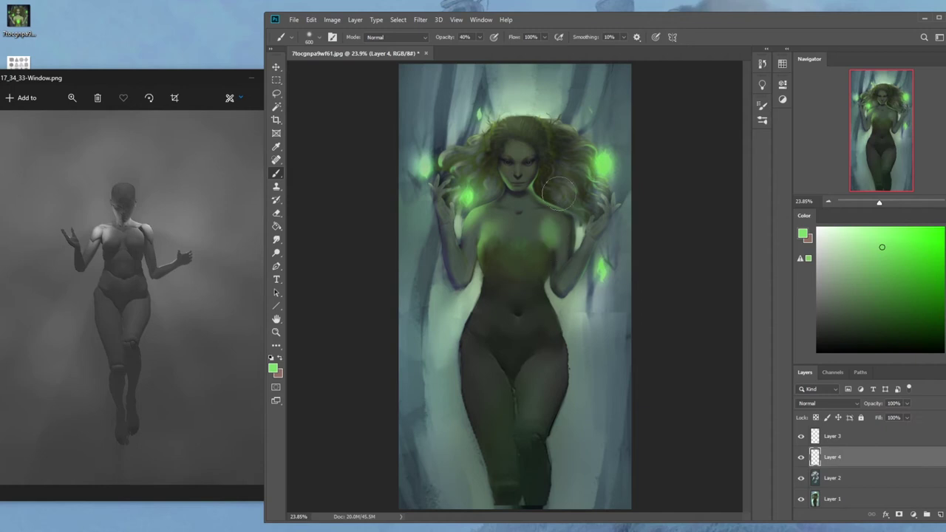
Trim and soften the new chest light patch with a soft eraser at 34% opacity, enlarged to 250 px.
key("e")
mouse_move(532, 225)
left_mouse_down()
mouse_move(545, 263)
mouse_move(532, 251)
left_mouse_up()
key("bracketright")
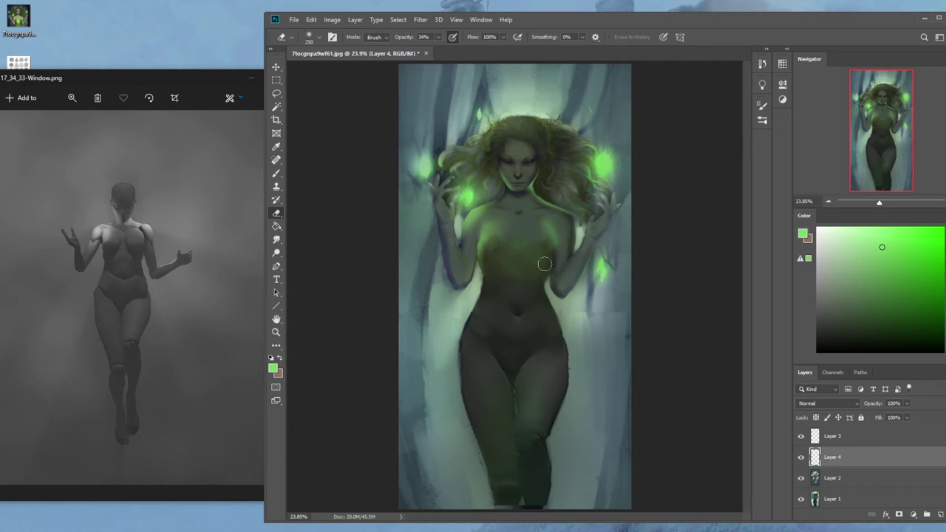
Add green light at the centre of the chest with the 600 px brush, and erase its edges along the bodice at 34% opacity.
key("b")
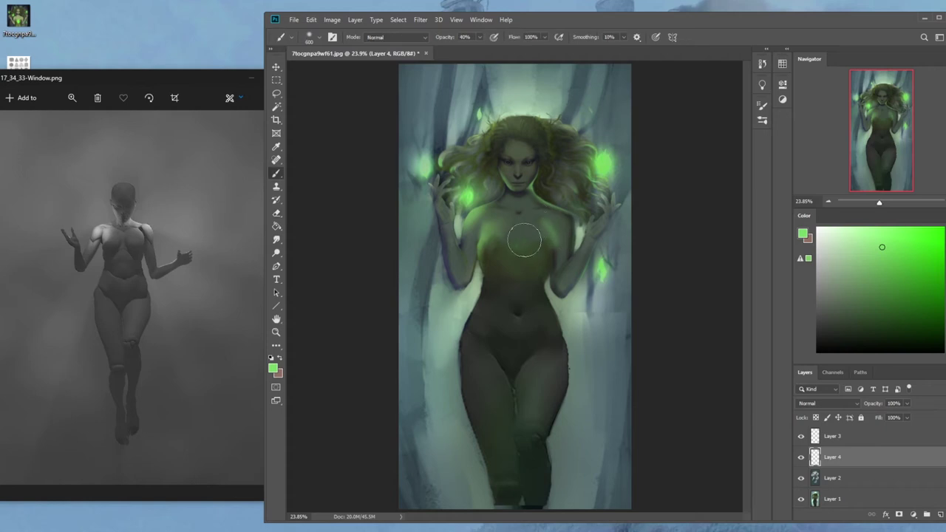
key("e")
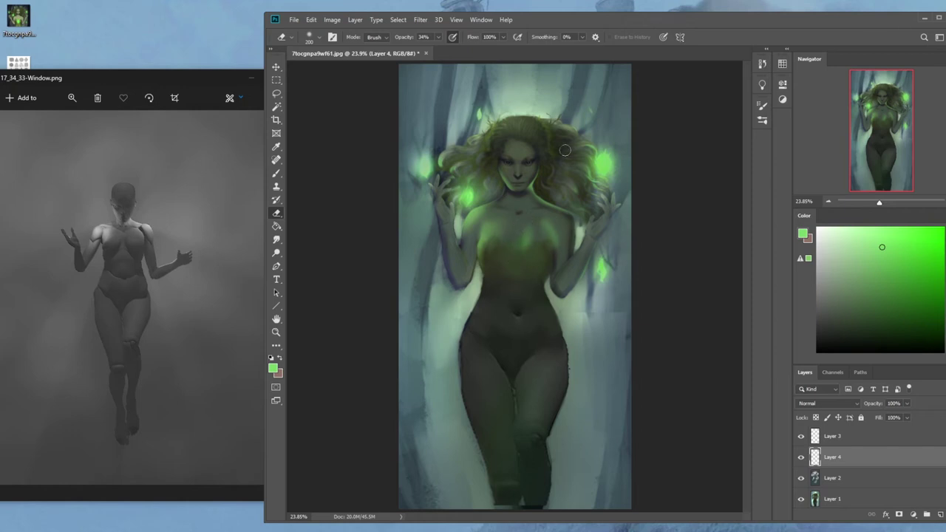
key("bracketright")
key("bracketright")
left_click_drag(542, 251, 519, 252)
Tone the chest with its own sampled dark teal using a 400 px brush at 15% opacity, and smudge it at 9% strength.
key("b")
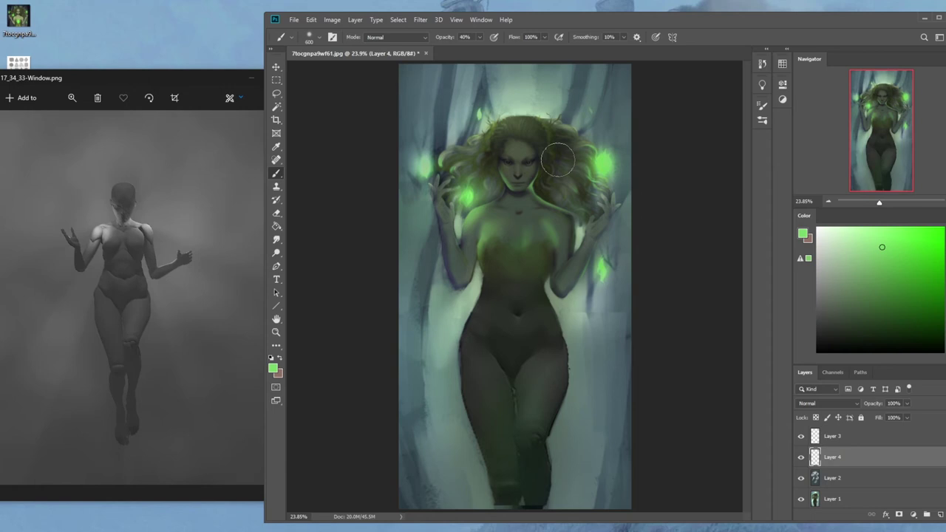
left_click(517, 182, "alt")
left_click(817, 247)
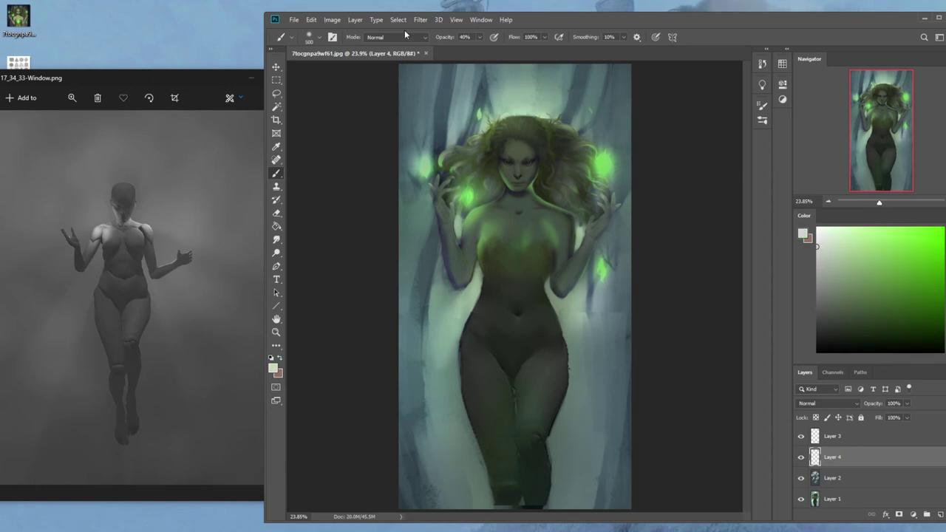
left_click(479, 37)
key("bracketleft")
key("bracketleft")
key("bracketright")
key("bracketright")
key("alt")
left_click(519, 230, "alt")
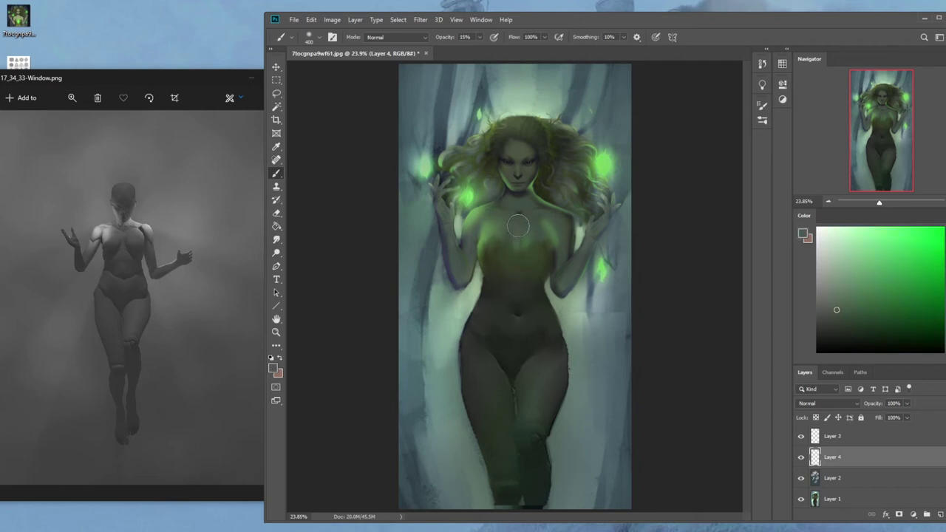
left_click(277, 239)
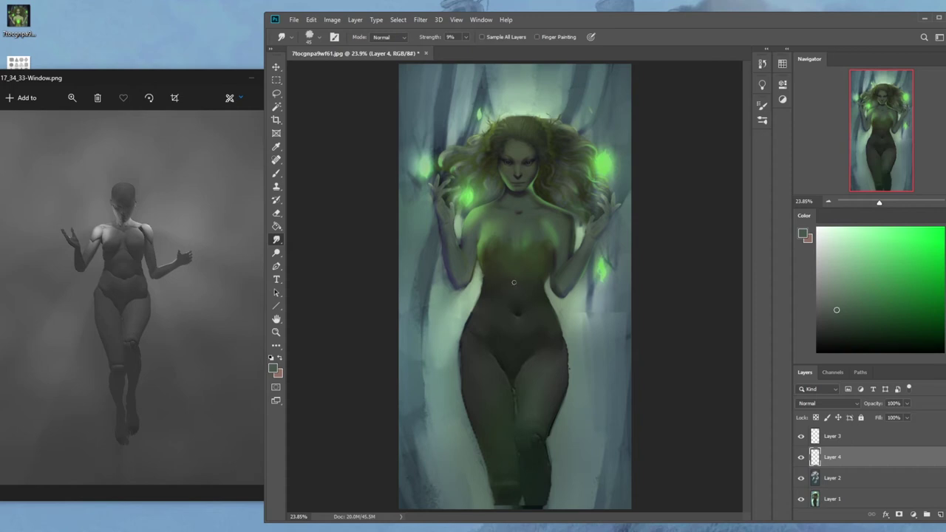
Merge Layer 2, Layer 4 and Layer 3 down into Layer 1.
right_click(854, 478)
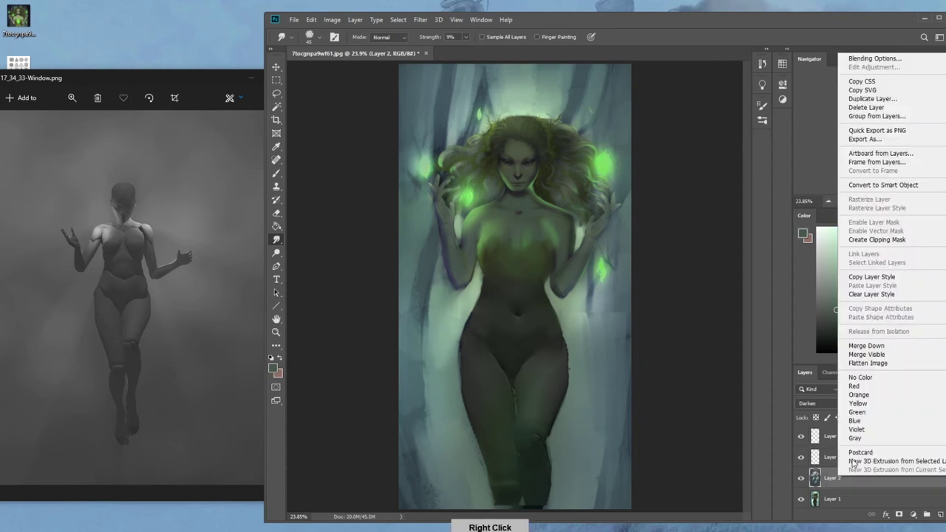
left_click(857, 345)
right_click(854, 450)
left_click(894, 328)
right_click(846, 436)
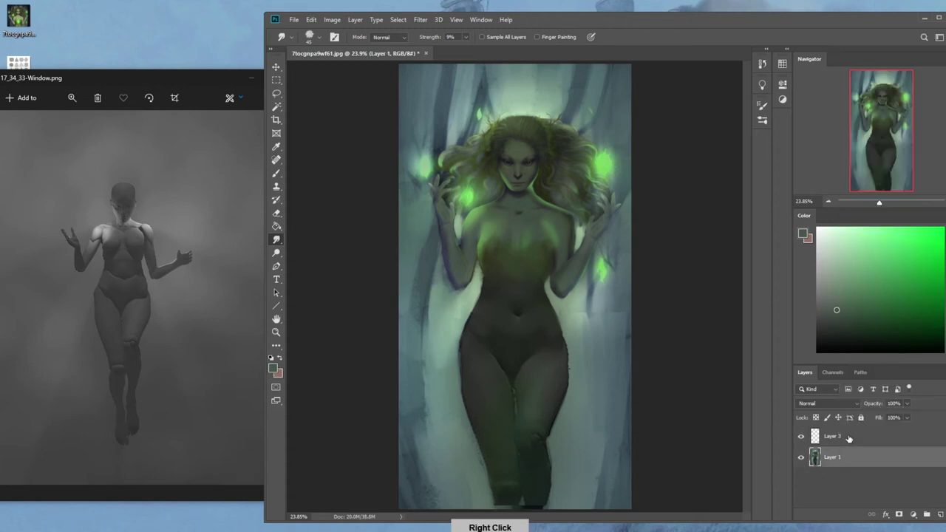
left_click(887, 343)
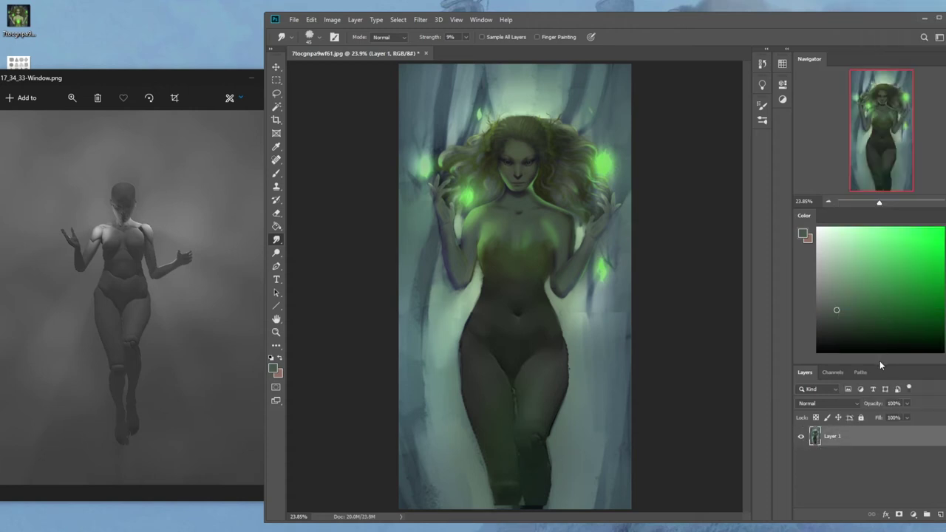
Warp the merged painting in Liquify with a 300 px brush at pressure 100 and density 21, and apply it.
key("b")
left_click(419, 19)
left_click(432, 102)
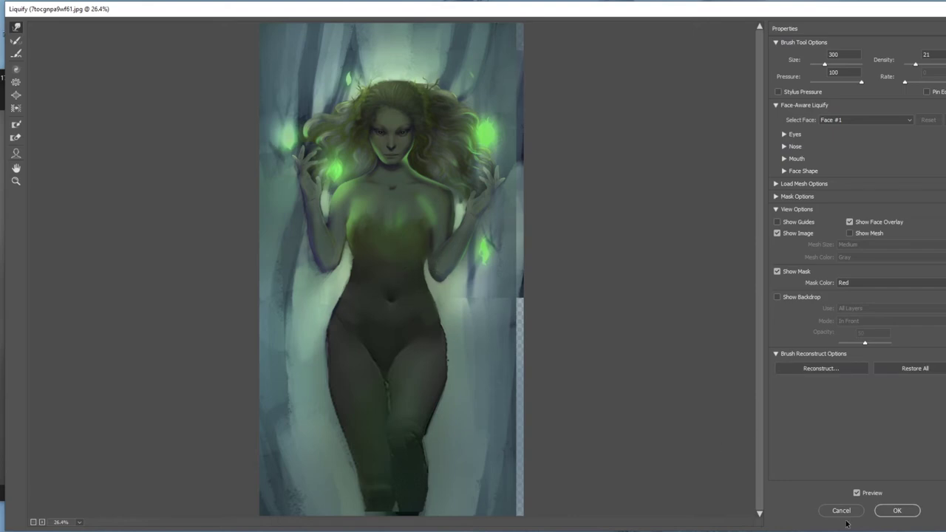
left_click(896, 510)
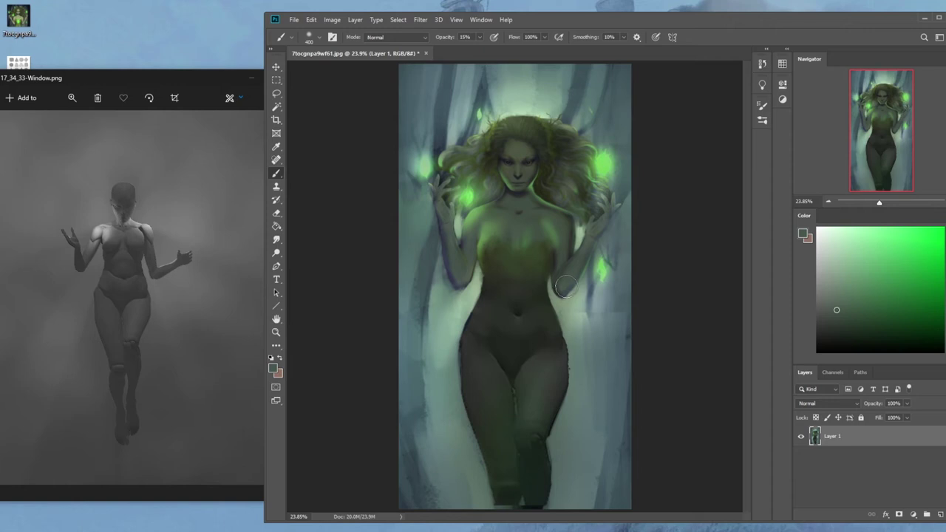
Reopen Liquify and push the neck and shoulder contours into shape with a warp brush reduced from 300 to 200 px.
key("ctrl+minus")
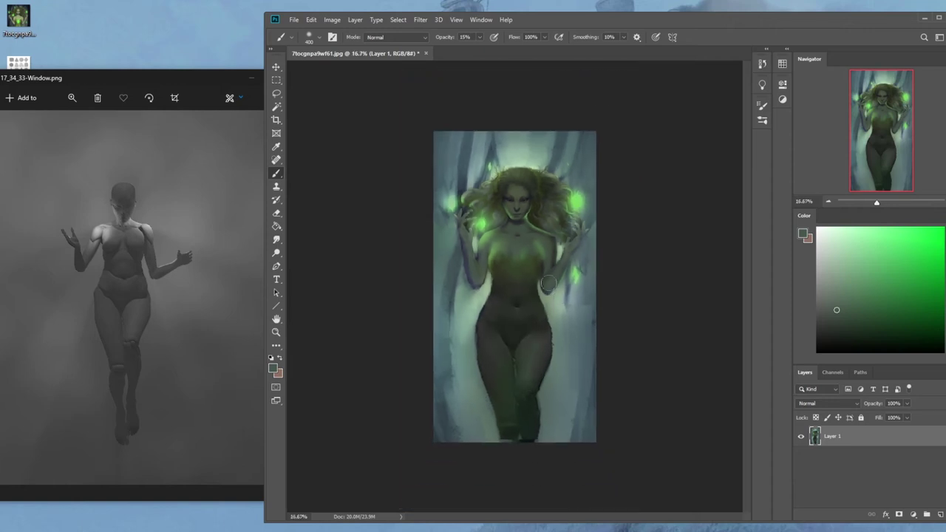
left_click(423, 21)
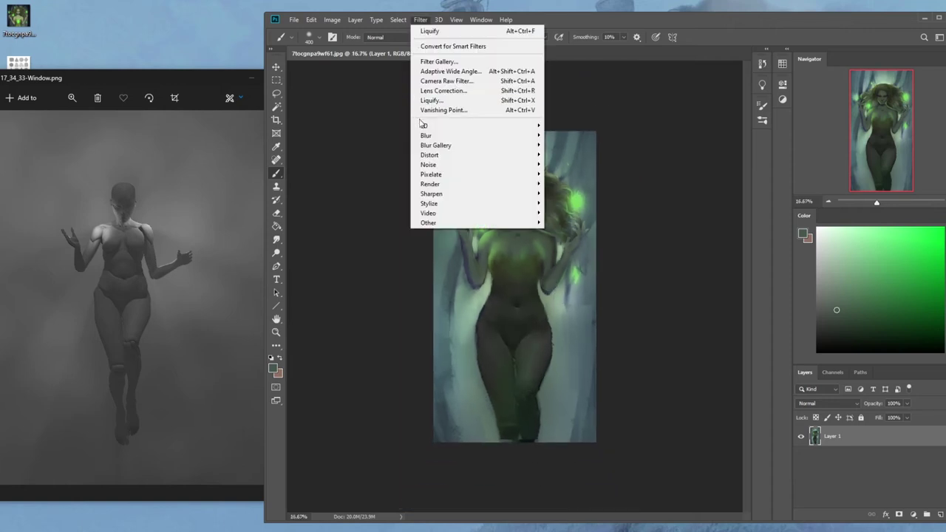
left_click(440, 99)
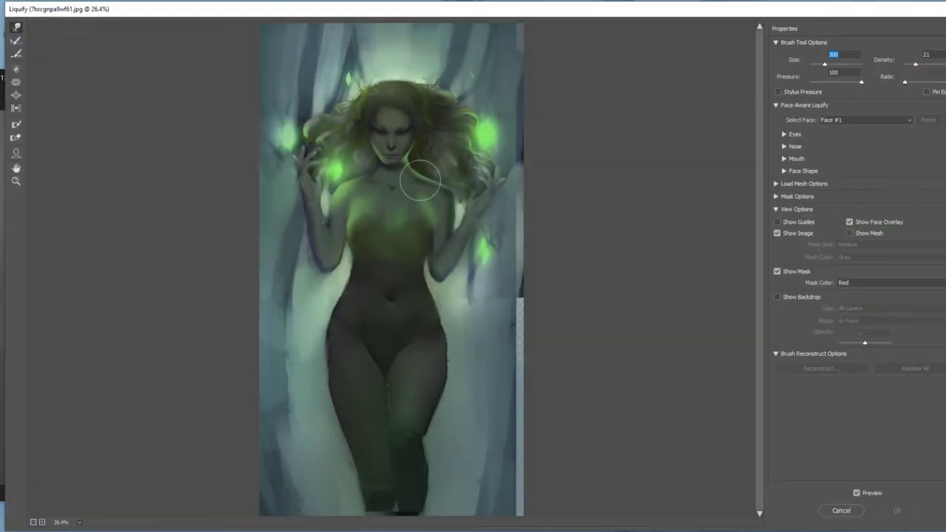
key("bracketright")
left_click(438, 178)
key("bracketleft")
key("bracketleft")
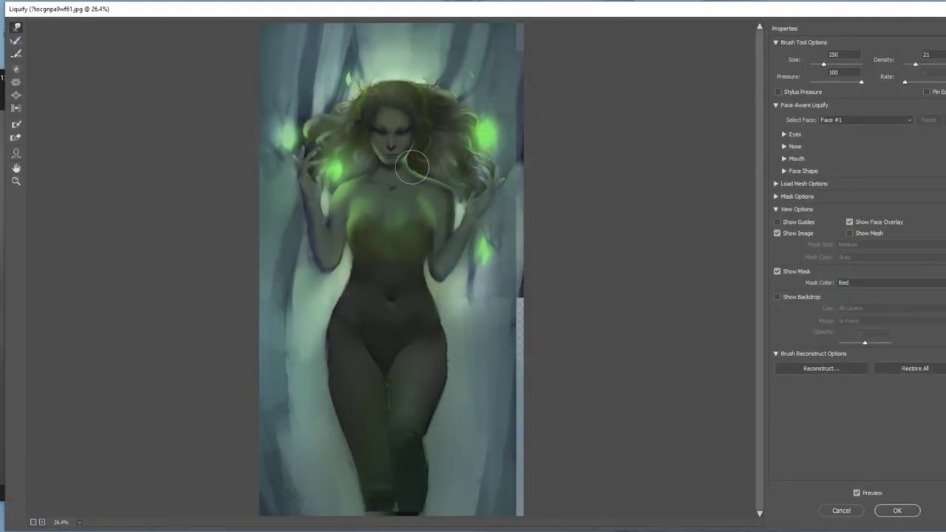
key("bracketright")
key("bracketright")
key("bracketright")
key("bracketleft")
key("bracketleft")
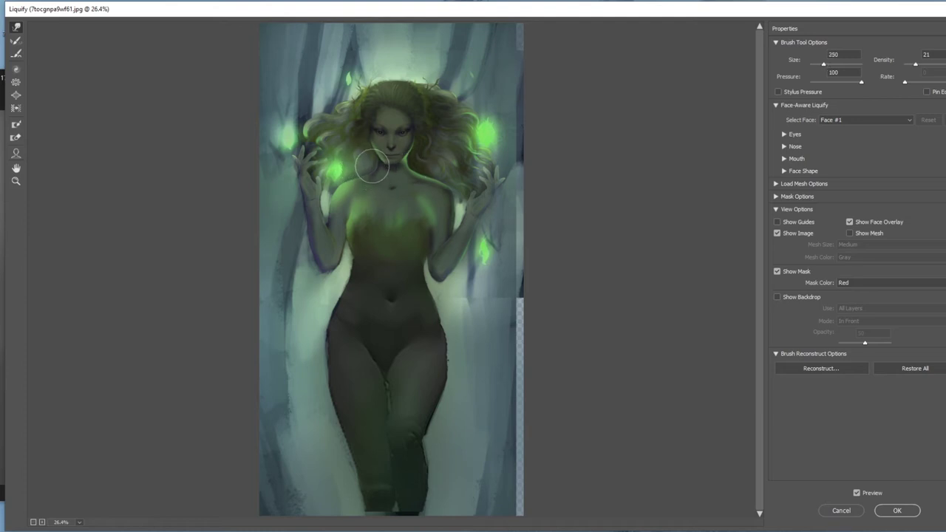
key("bracketleft")
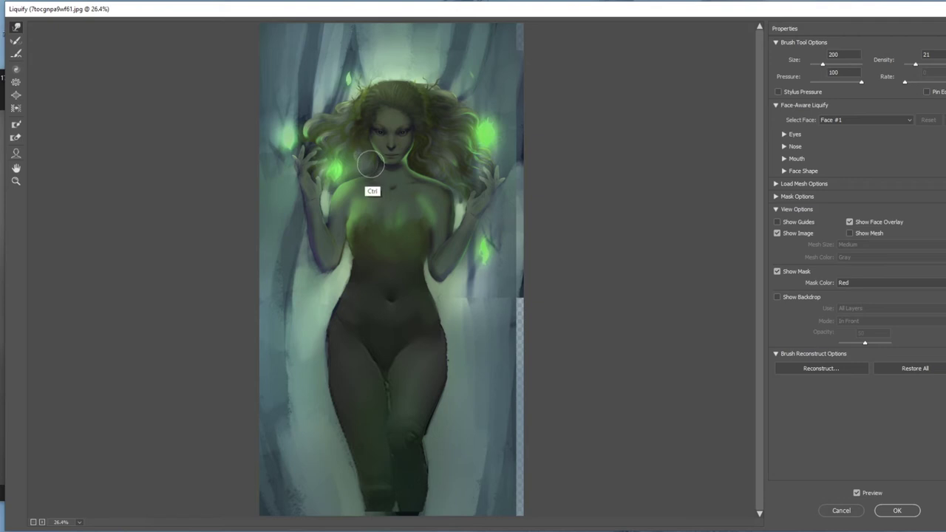
Refine the neck curve on the larger orb's side with the 200 px Liquify brush.
key("ctrl+plus")
key("ctrl+plus")
left_click_drag(420, 145, 435, 318)
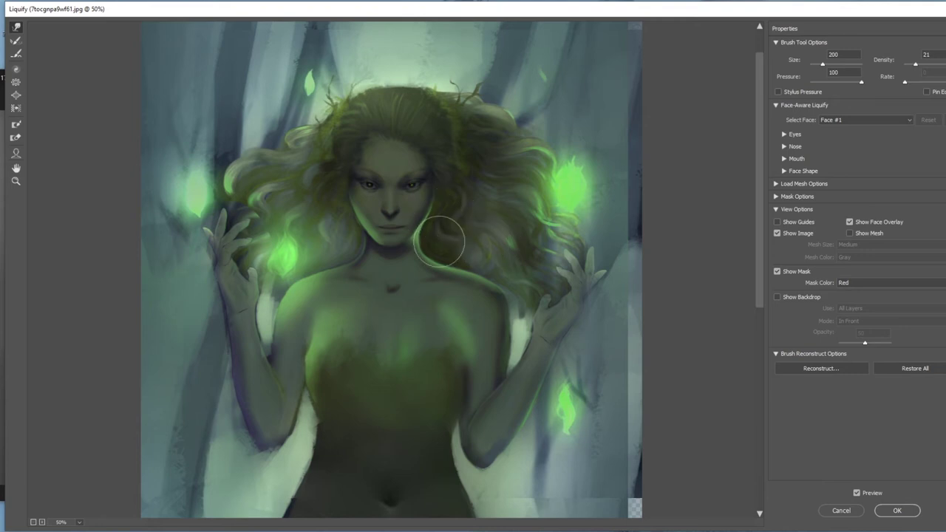
Reshape the shoulder and upper arm beside the smaller orb with a Liquify brush of 300 and 250 px.
key("]")
key("]")
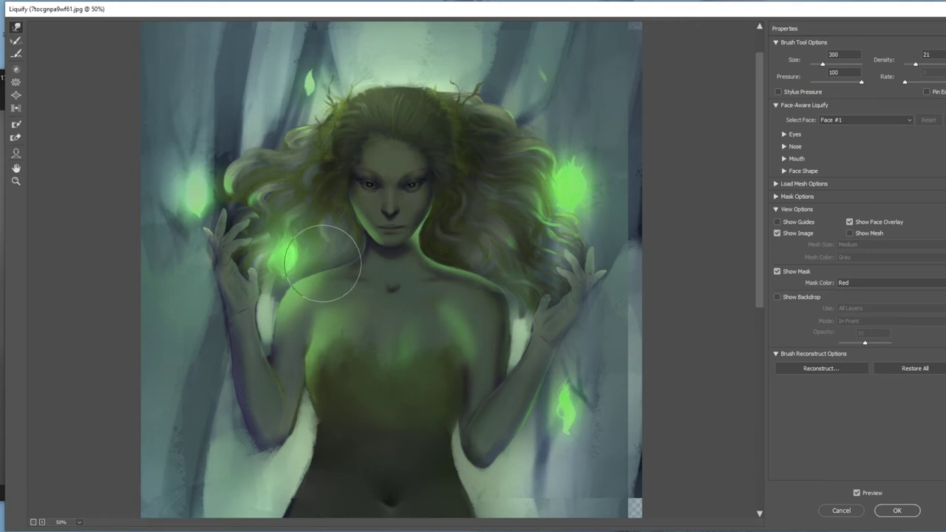
key("[")
key("bracketright")
key("bracketright")
key("bracketright")
key("bracketright")
key("bracketright")
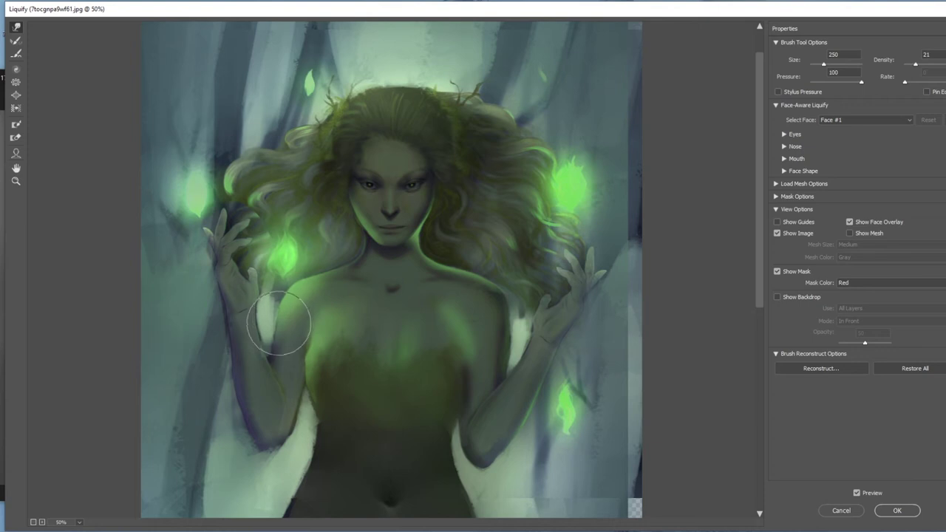
Smooth the shoulder line on the larger orb's side with Liquify, resizing the brush from 600 px down to 200 px.
key("bracketright")
key("bracketright")
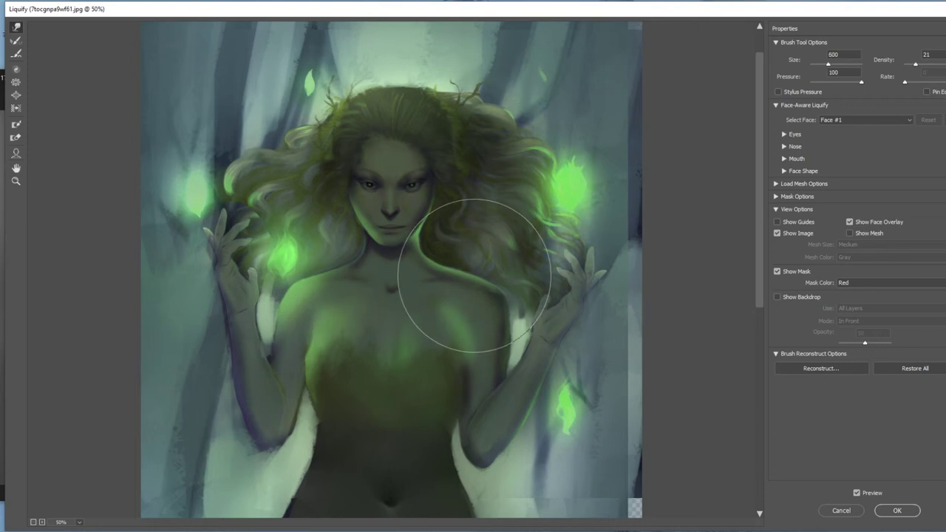
key("bracketleft")
key("bracketleft")
key("bracketleft")
key("bracketleft")
key("bracketleft")
key("bracketleft")
key("bracketleft")
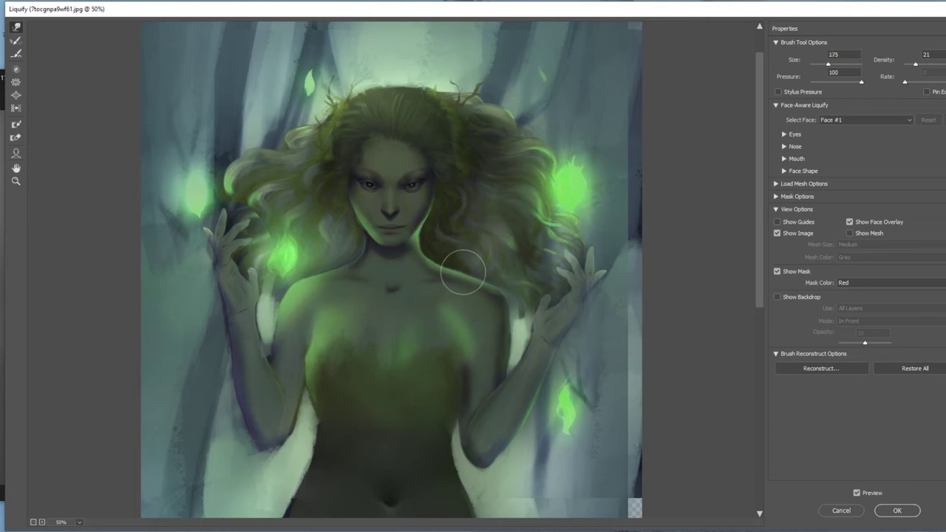
key("bracketright")
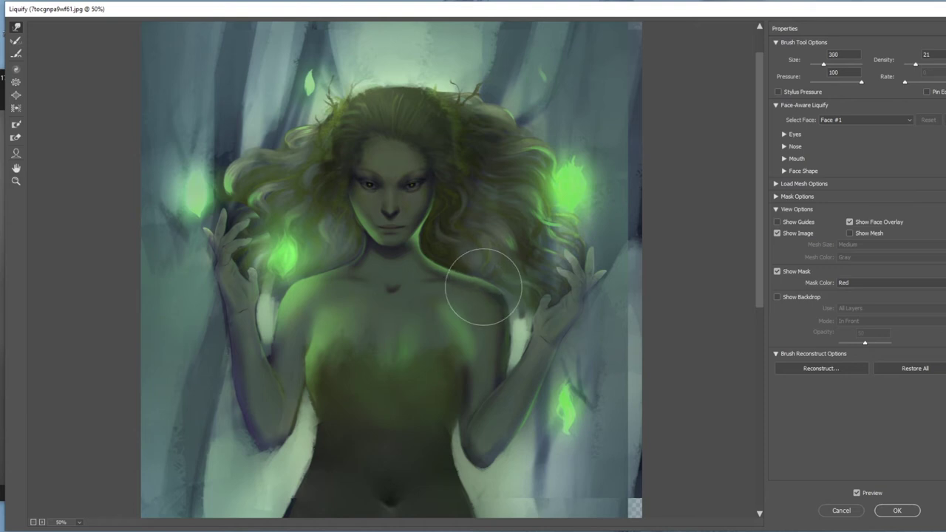
key("bracketleft")
key("bracketleft")
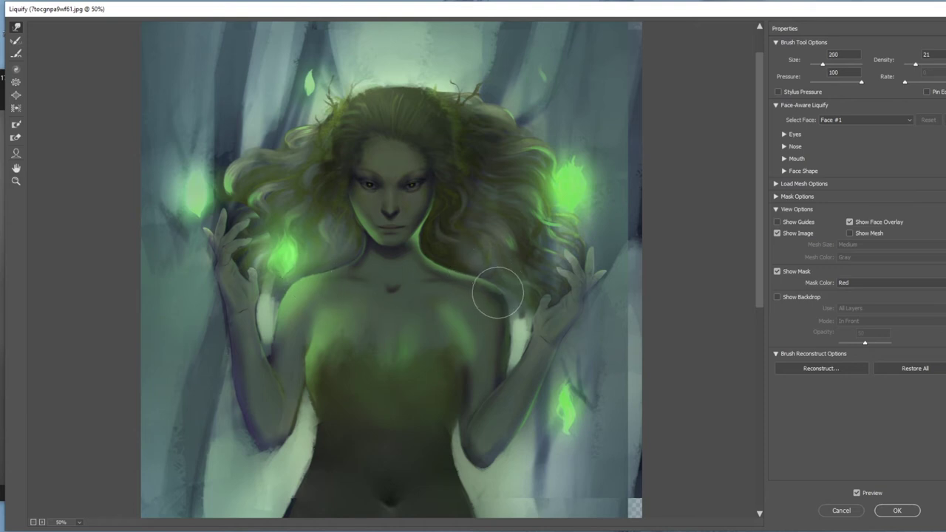
Adjust the waist contours with a 700 px Liquify brush.
key("ctrl+minus")
key("ctrl+minus")
key("bracketright")
key("bracketright")
key("bracketright")
key("bracketright")
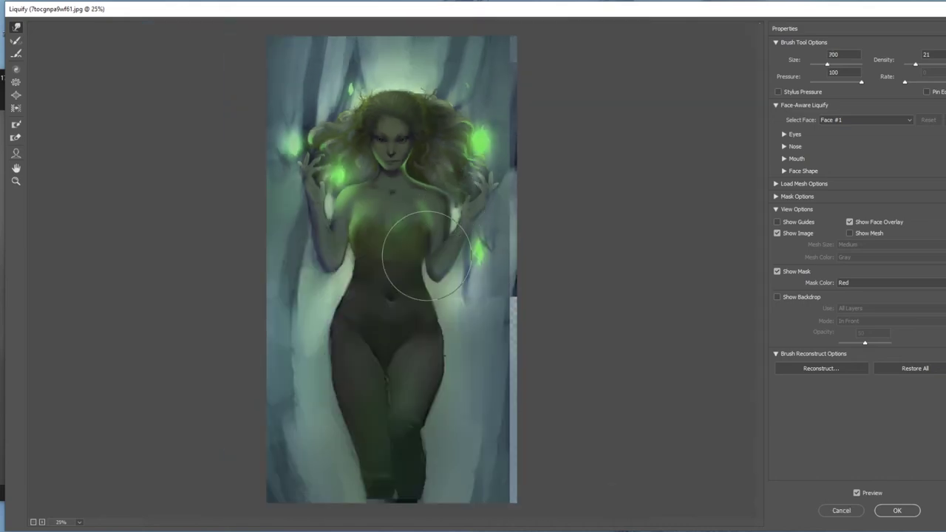
left_click_drag(364, 268, 412, 269)
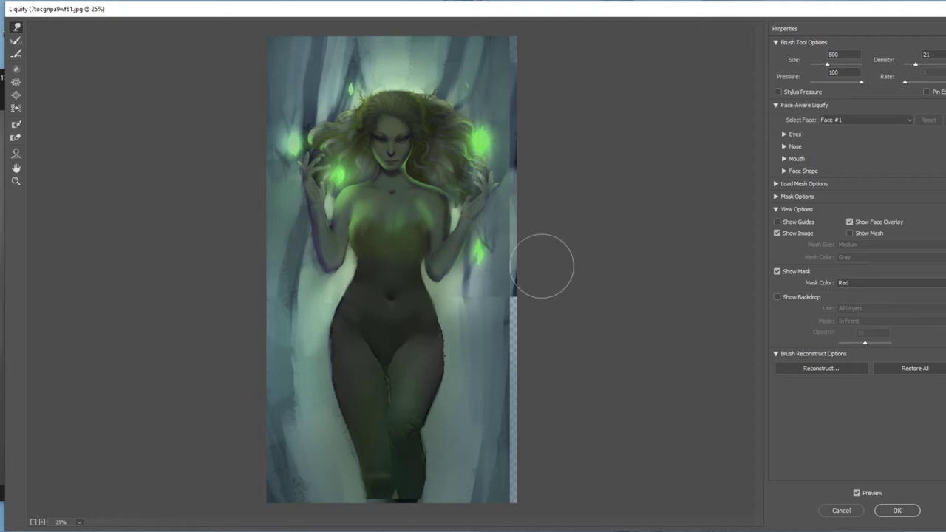
Push the hip contours with the Liquify brush enlarged to 1200 px.
key("bracketleft")
key("bracketleft")
key("bracketright")
key("bracketright")
key("bracketright")
key("bracketright")
key("bracketright")
key("bracketright")
key("bracketright")
key("bracketright")
key("bracketright")
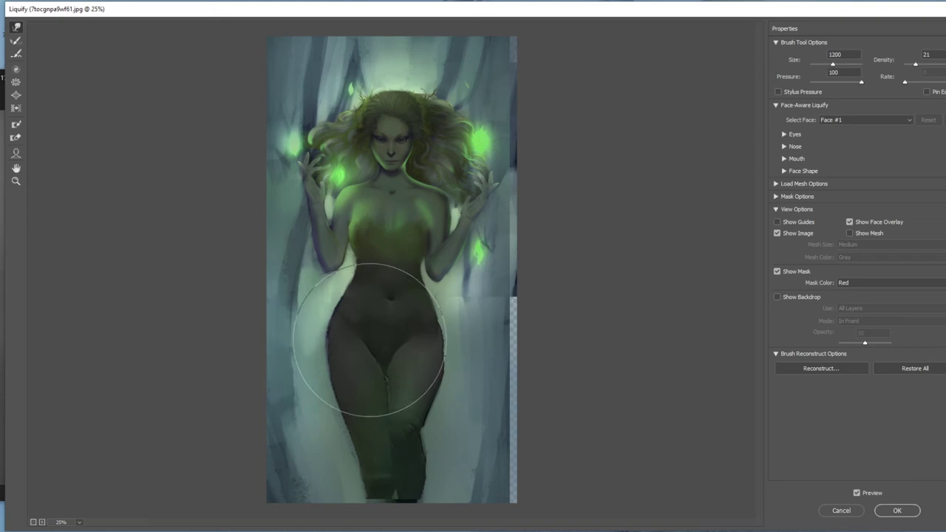
Push the hip and outer thigh contours on the smaller orb's side with the Liquify brush reduced to 600 px.
key("bracketleft")
key("bracketleft")
key("bracketleft")
key("bracketleft")
key("bracketleft")
key("bracketleft")
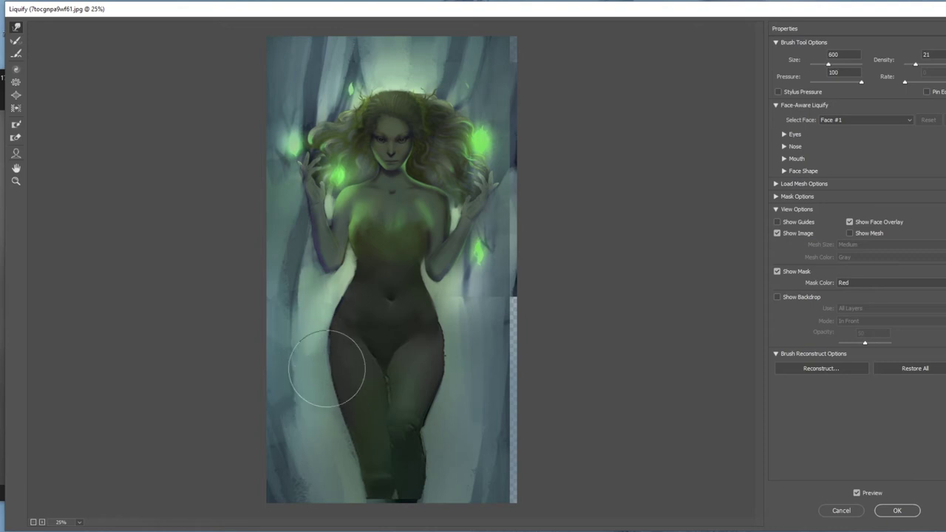
Raise the crown of the head with a 500 px Liquify brush and apply the Liquify changes.
key("bracketright")
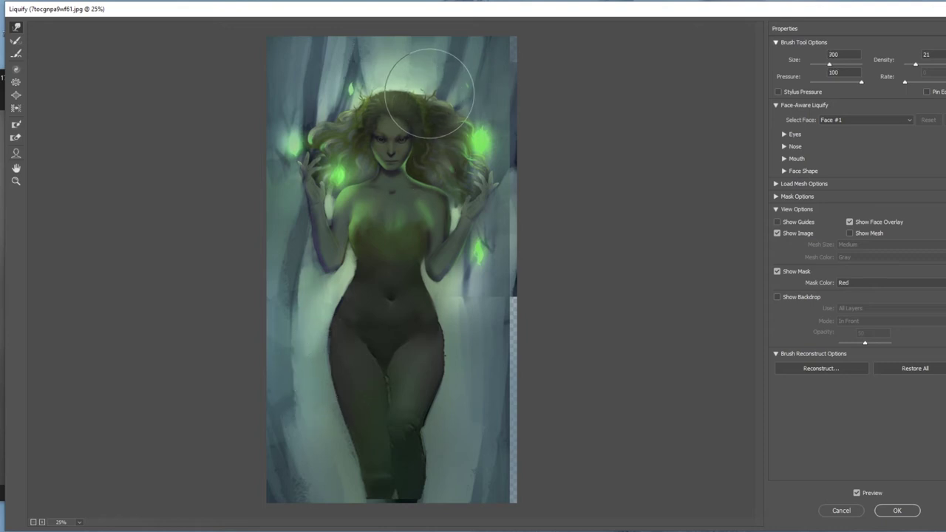
key("bracketleft")
key("bracketleft")
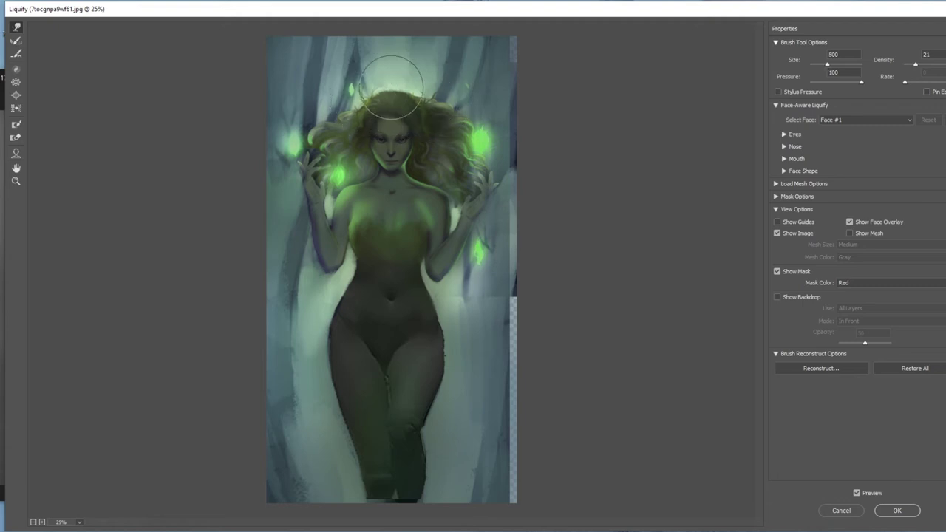
left_click_drag(387, 87, 386, 90)
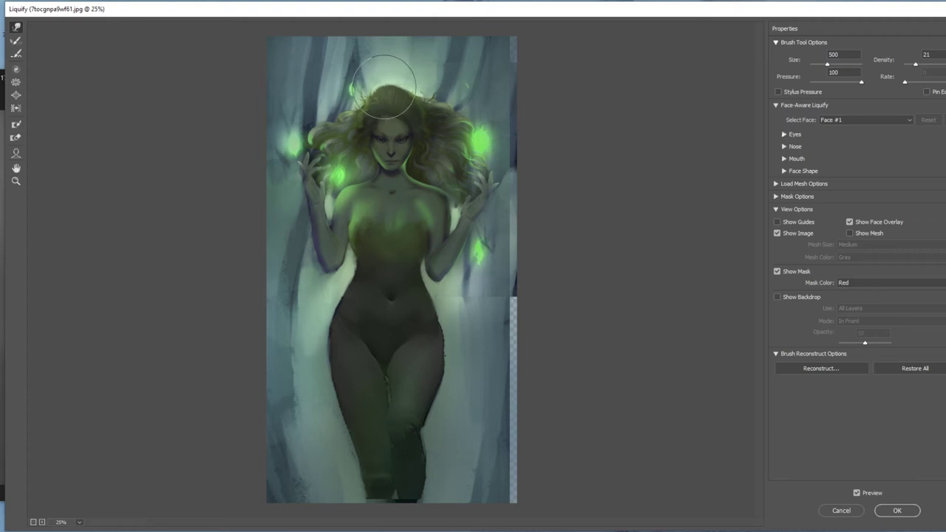
key("alt+space")
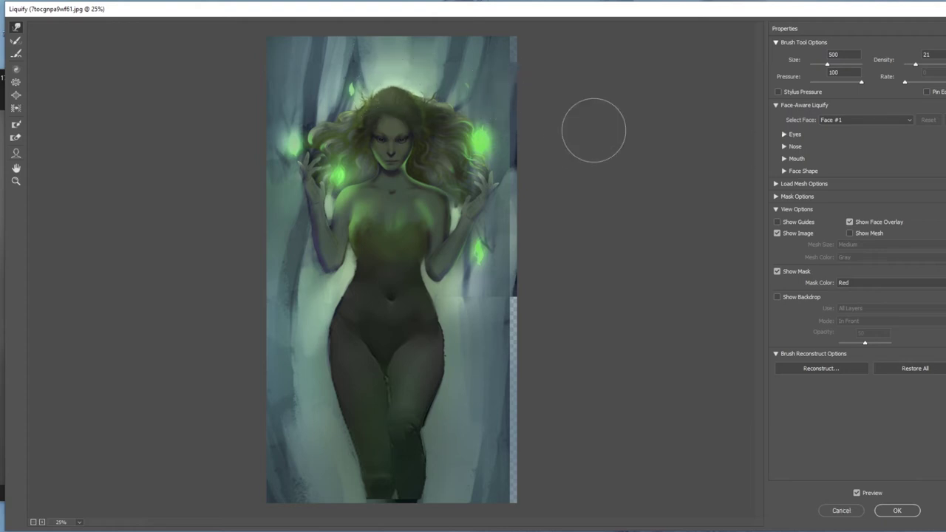
mouse_move(436, 177)
left_mouse_down()
mouse_move(432, 186)
mouse_move(506, 200)
left_mouse_up()
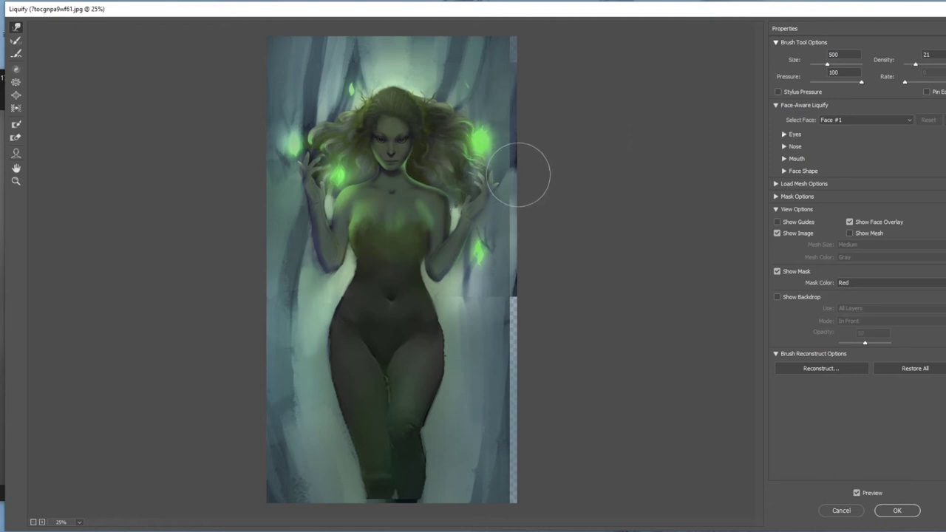
left_click(897, 511)
Reopen Liquify on the face, nudge both eyes slightly upward with the brush reduced to 175 and 80 px, and apply it.
key("z")
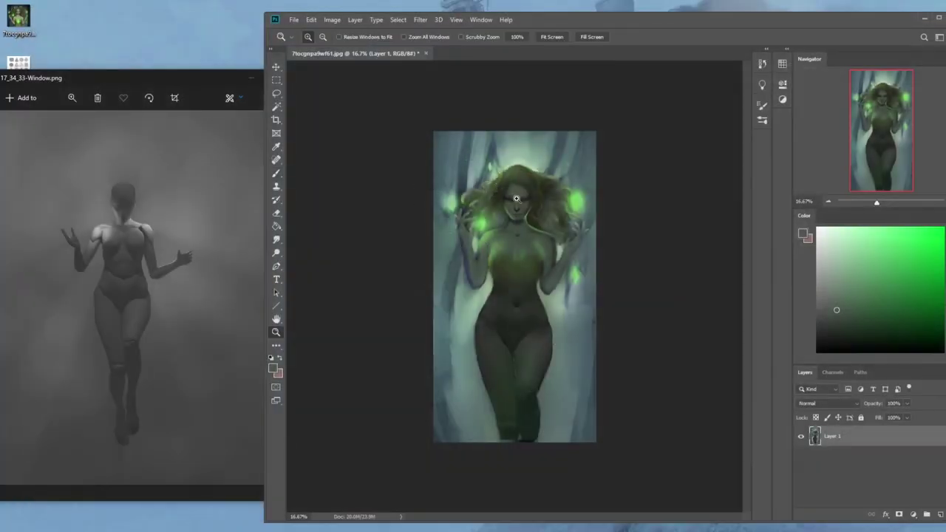
left_click(551, 239)
key("b")
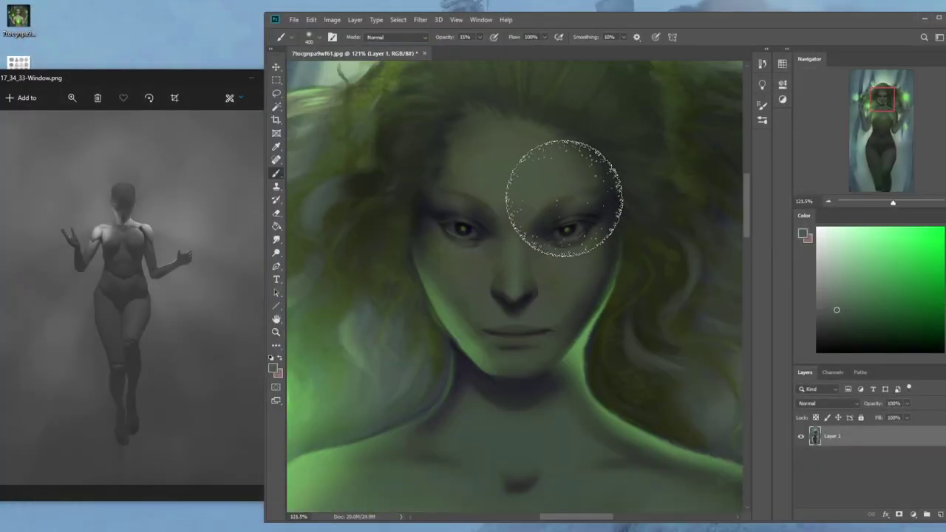
left_click(420, 19)
left_click(432, 100)
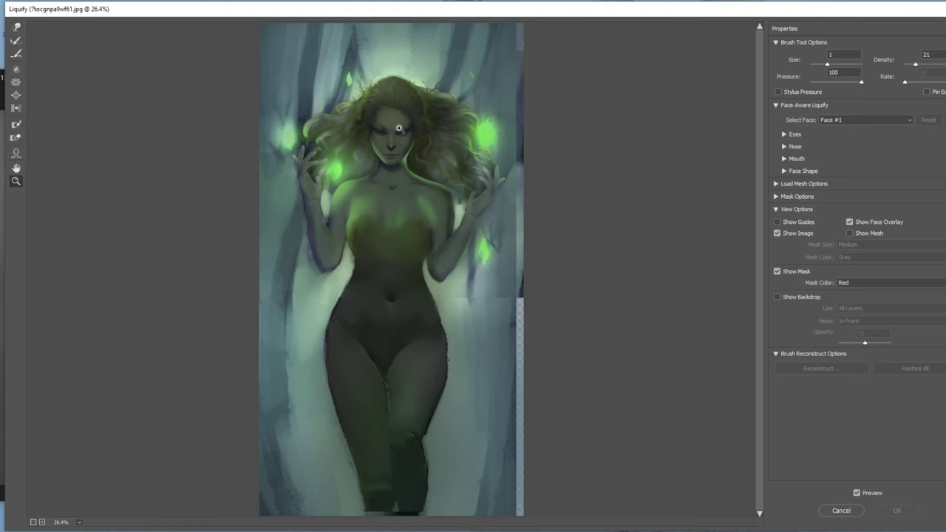
left_click_drag(363, 117, 422, 152)
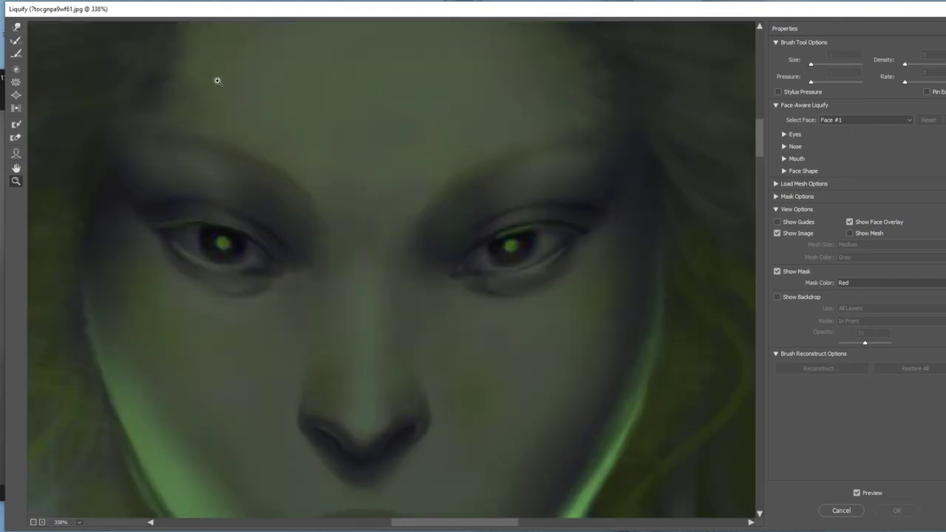
left_click(17, 27)
key("bracketleft")
key("bracketleft")
key("bracketleft")
key("bracketleft")
key("bracketleft")
key("bracketleft")
key("bracketleft")
key("bracketleft")
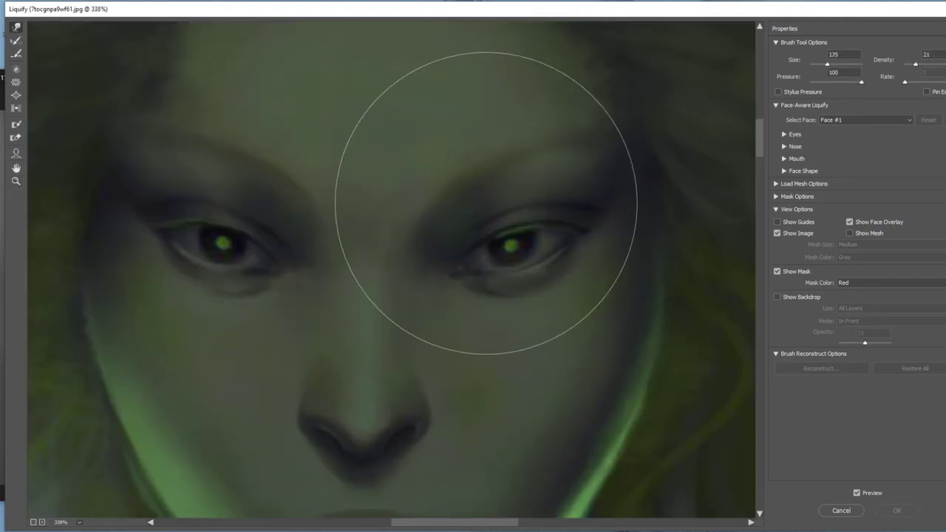
mouse_move(501, 229)
left_mouse_down()
mouse_move(498, 236)
mouse_move(499, 220)
left_mouse_up()
left_click_drag(228, 222, 232, 215)
key("bracketleft")
key("bracketleft")
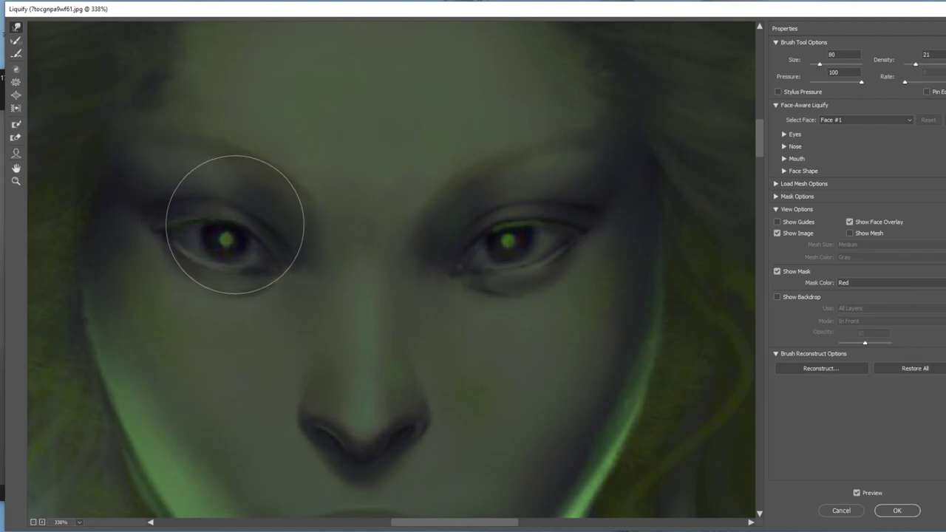
left_click(897, 510)
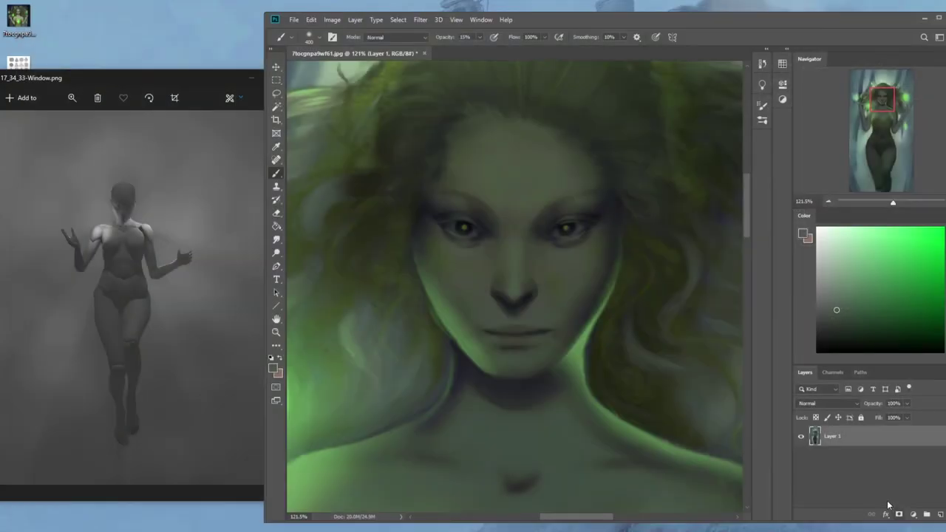
Darken the iris of the eye on the larger orb's side using sampled dark tones and a 20 px brush at 100% opacity.
key("z")
left_click_drag(402, 189, 609, 303)
key("b")
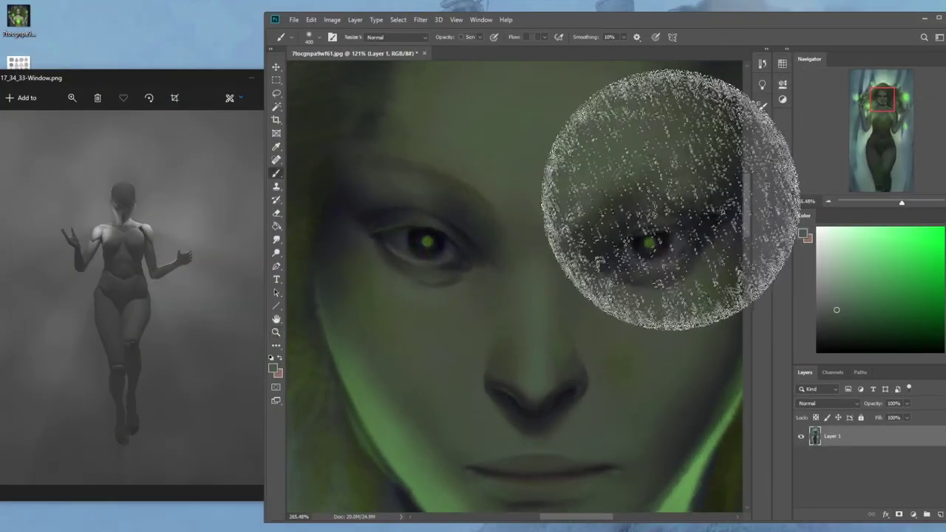
left_click(646, 255, "alt")
key("0")
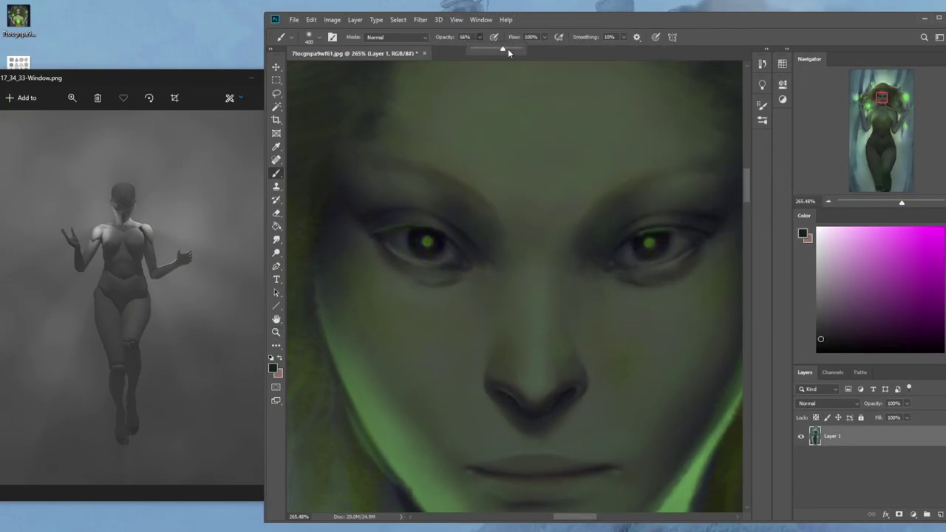
key("bracketleft")
key("bracketleft")
key("bracketleft")
key("bracketleft")
key("bracketleft")
key("bracketleft")
key("bracketleft")
key("bracketleft")
key("bracketleft")
key("bracketleft")
key("bracketleft")
key("bracketleft")
key("bracketleft")
key("bracketleft")
key("bracketleft")
key("bracketleft")
key("bracketleft")
key("bracketleft")
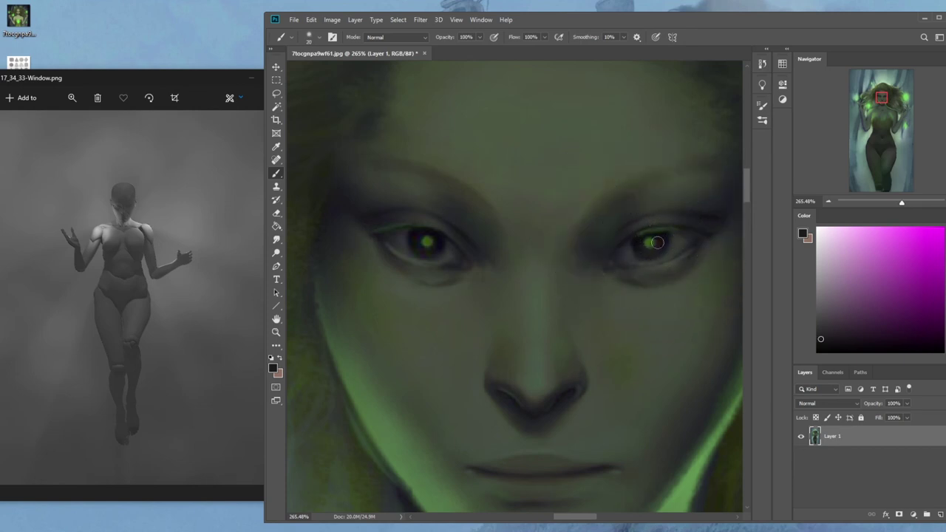
left_click(637, 258, "alt")
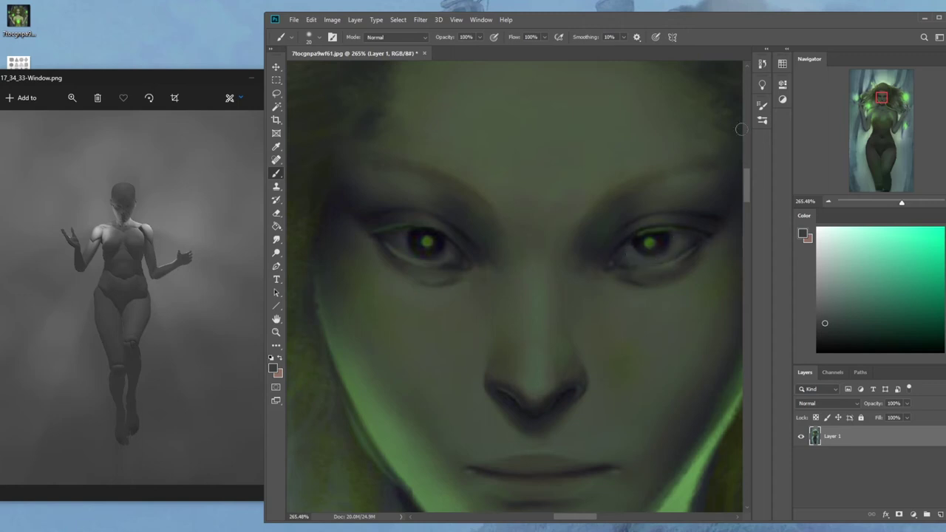
left_click(642, 259, "alt")
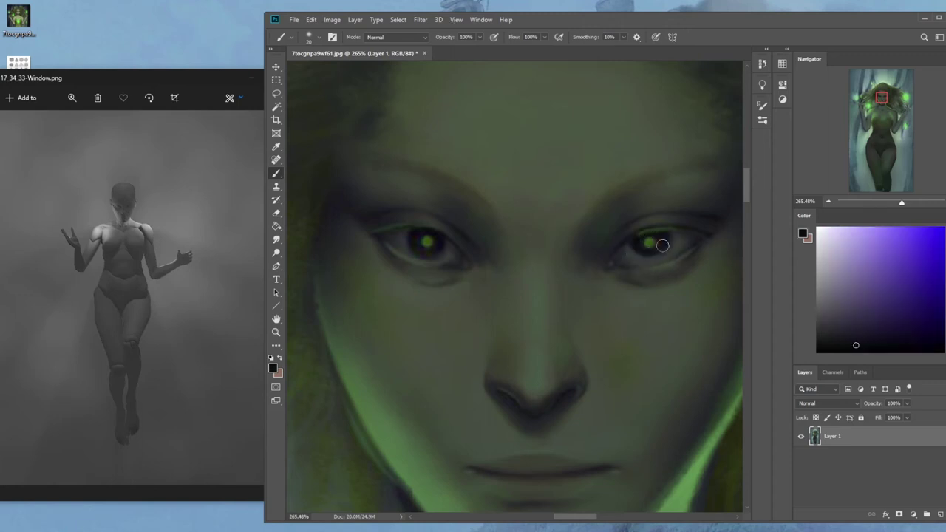
Paint the iris and upper lid edge of the eye on the smaller orb's side with dark tones sampled around it.
left_click(436, 255, "alt")
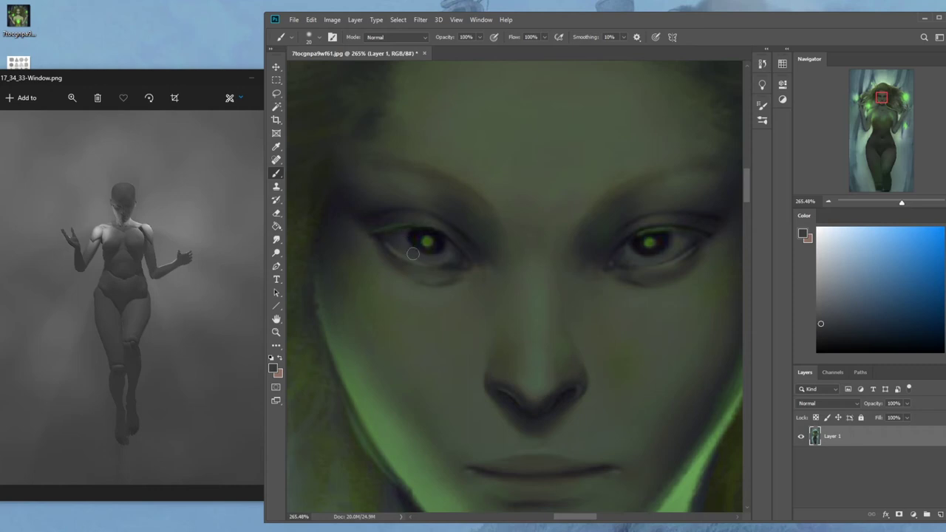
key("ctrl+z")
left_click(417, 236, "alt")
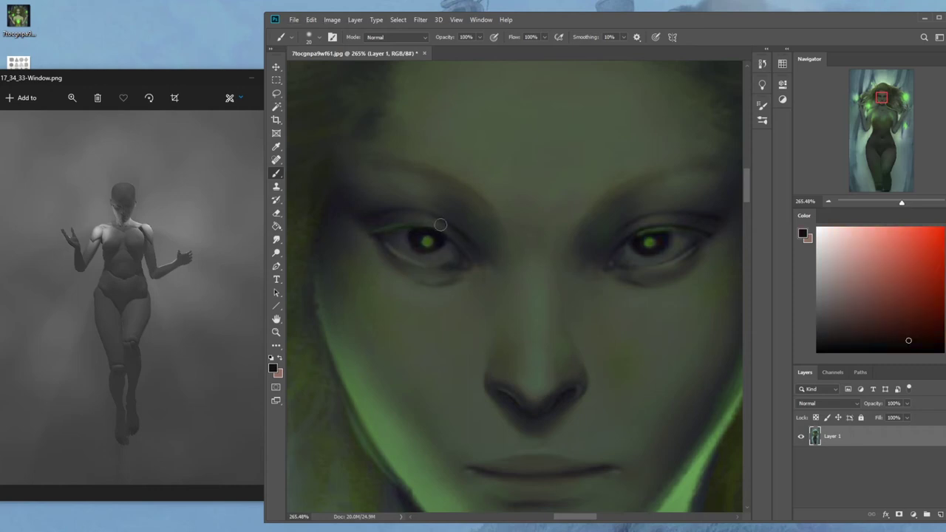
left_click(417, 229, "alt")
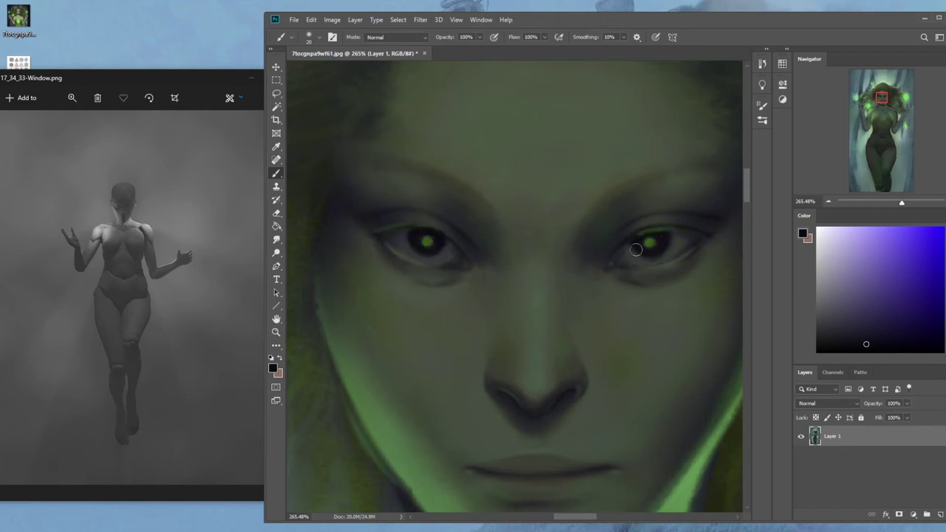
left_click(443, 282, "alt")
left_click(402, 245, "alt")
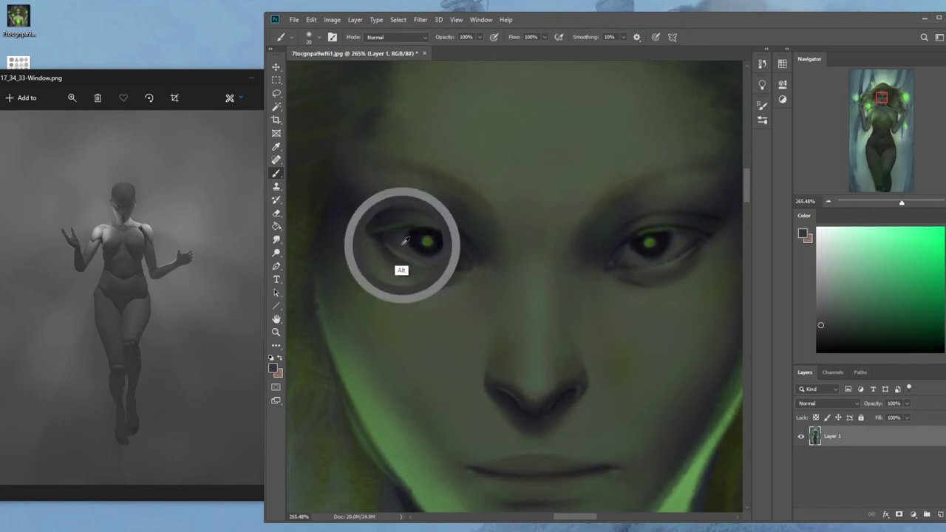
Retouch the white of the eye on the larger orb's side with a sampled dark tone and a 45 px brush.
key("ctrl+0")
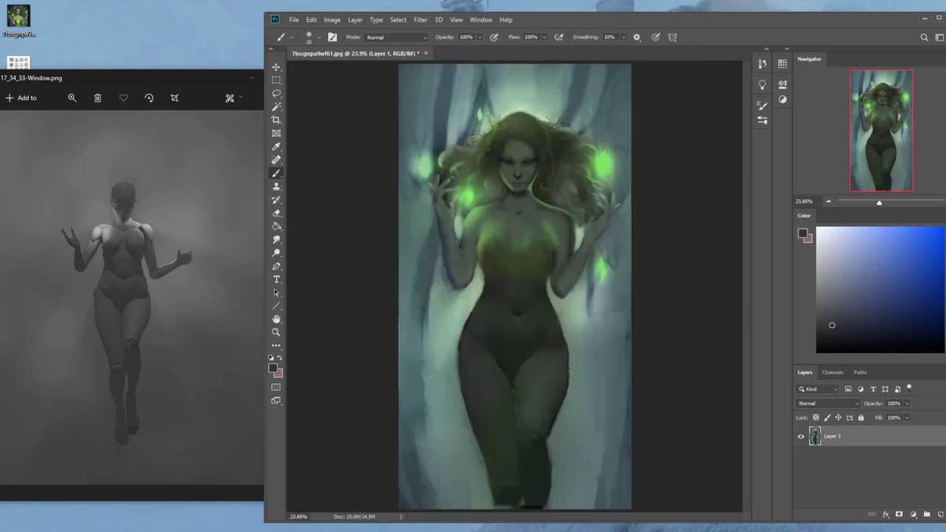
key("z")
left_click_drag(484, 148, 557, 194)
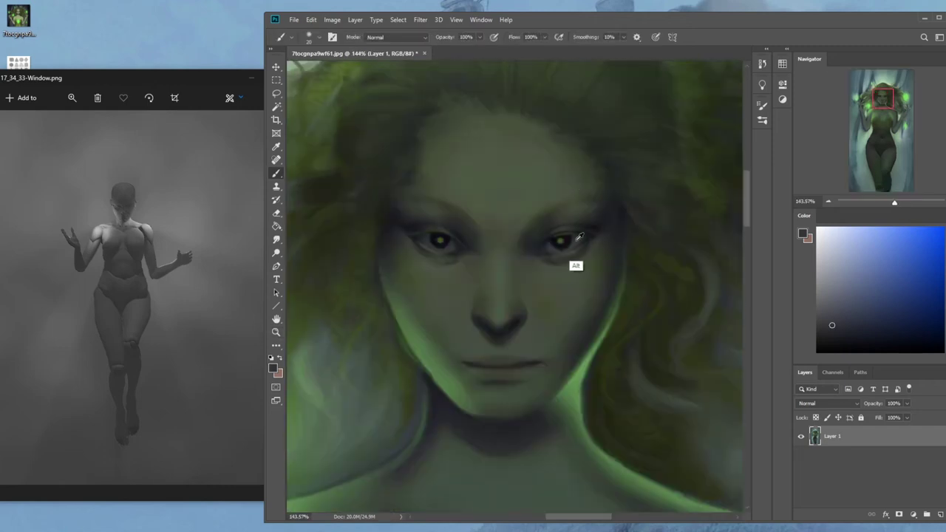
left_click(580, 235, "alt")
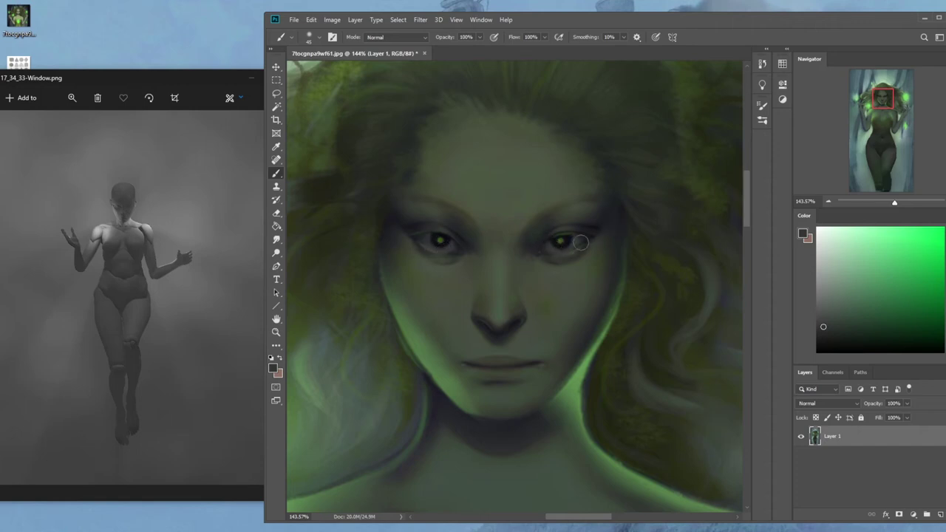
Try painting with the bright green sampled from the larger orb, and undo the last stroke.
key("ctrl+0")
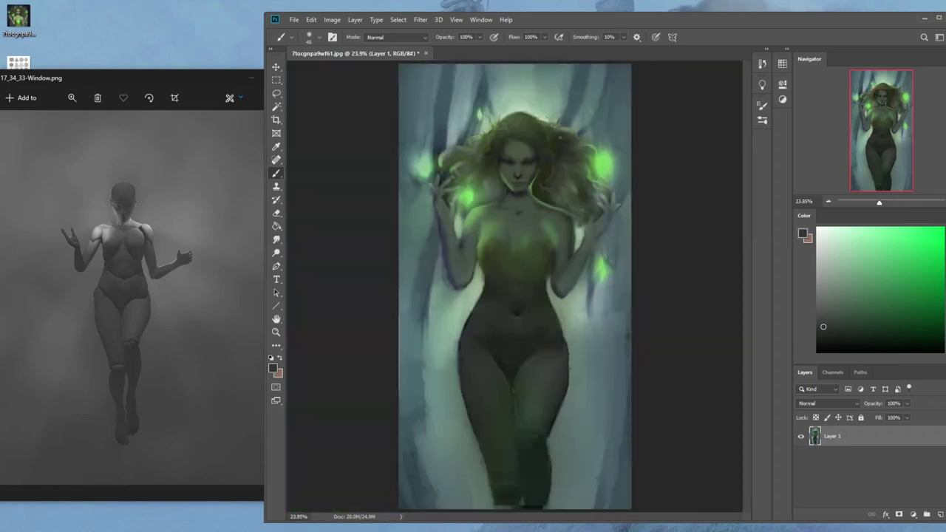
left_click(606, 161, "alt")
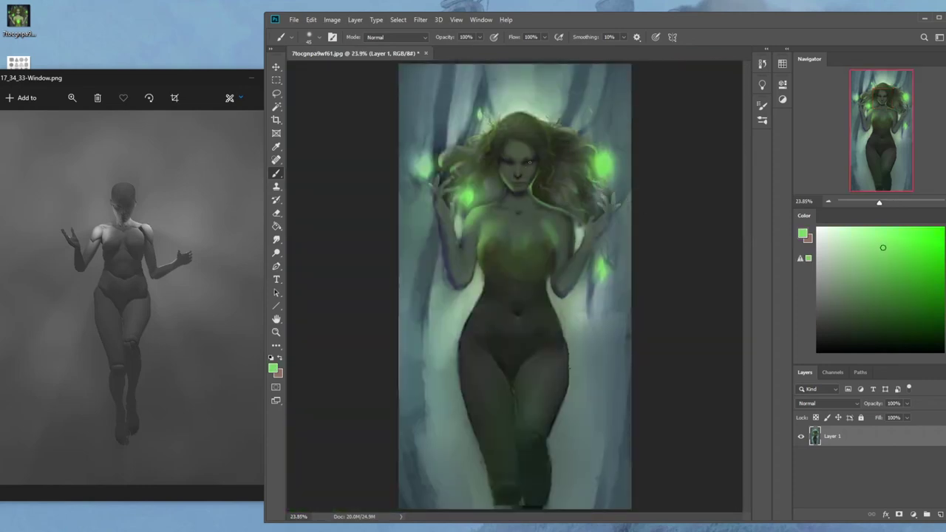
key("ctrl+z")
key("ctrl+minus")
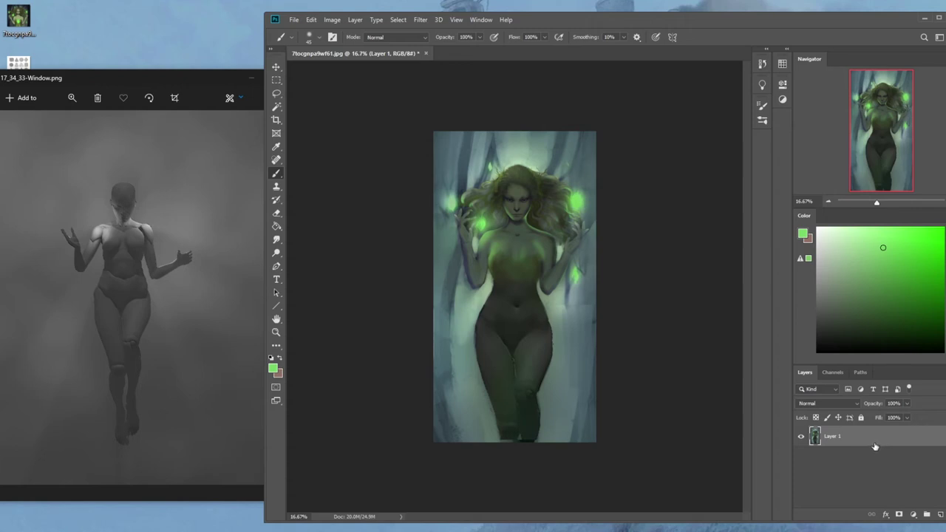
left_click(761, 63)
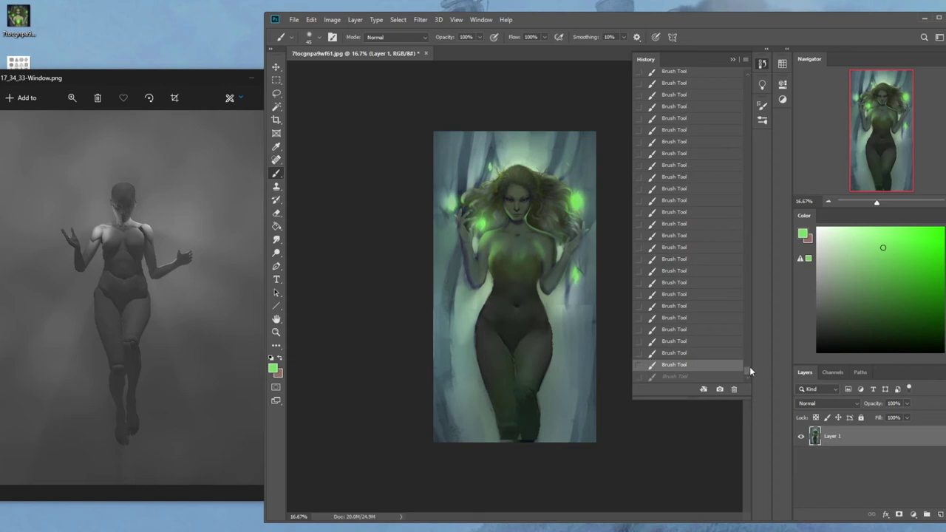
key("ctrl+a")
key("ctrl+a")
mouse_move(751, 365)
left_mouse_down()
mouse_move(744, 350)
mouse_move(763, 268)
mouse_move(759, 126)
mouse_move(750, 218)
mouse_move(761, 373)
left_mouse_up()
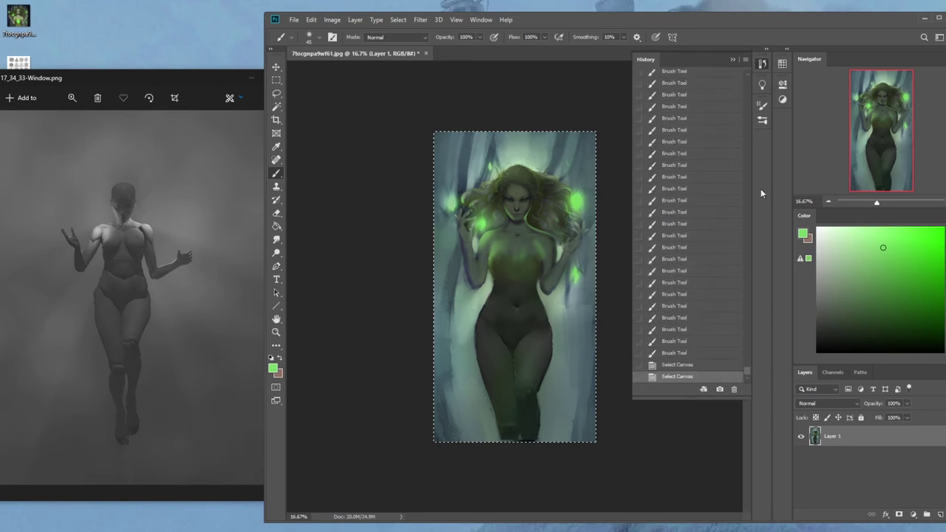
left_click(730, 60)
key("m")
right_click(535, 214)
left_click(561, 224)
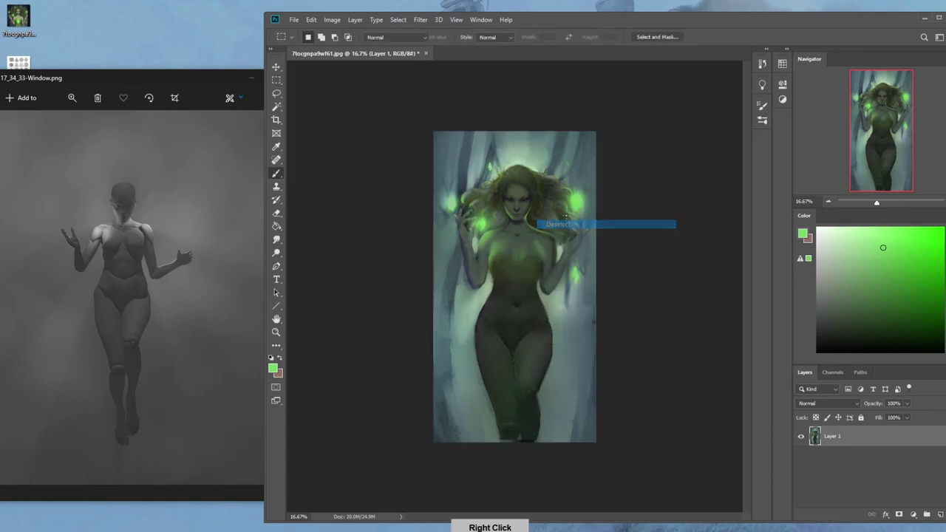
key("b")
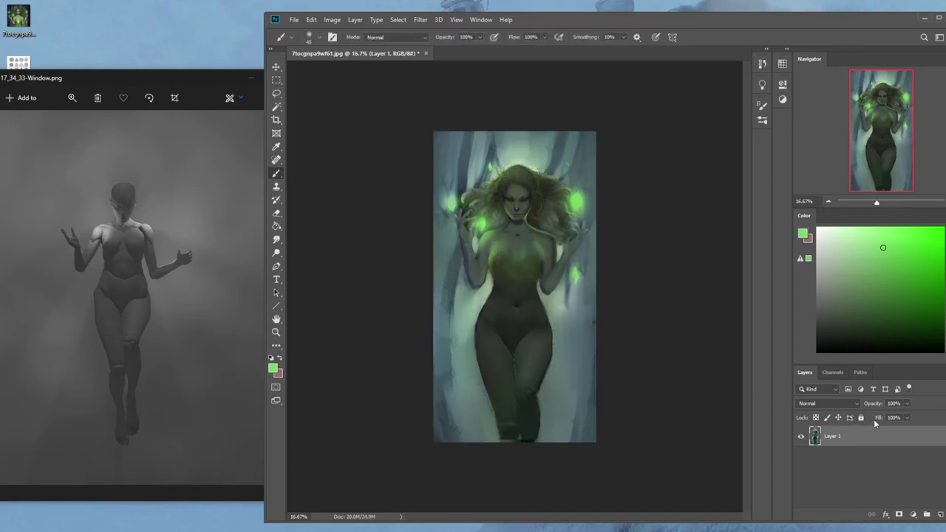
Duplicate Layer 1 and darken the copy by lowering its Lightness with Hue/Saturation, leaving the Eraser active.
key("ctrl+j")
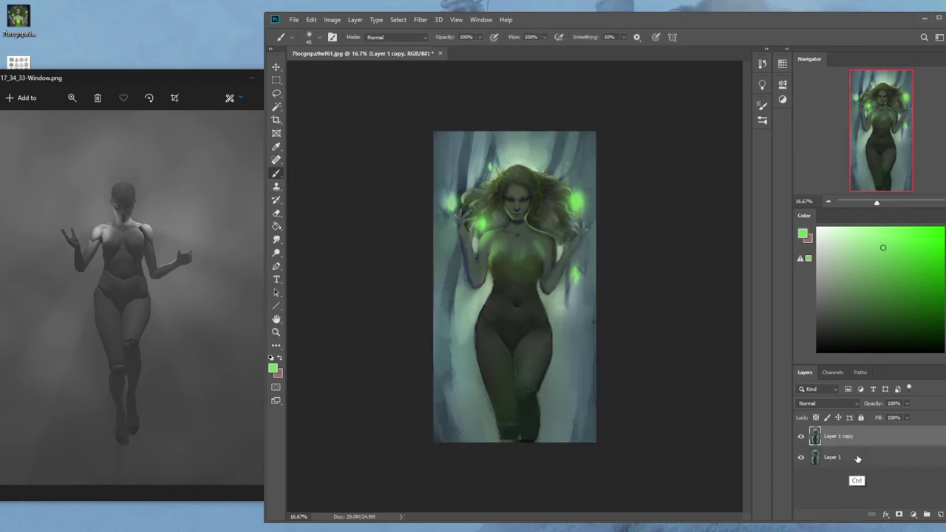
key("ctrl+u")
left_click_drag(715, 322, 702, 323)
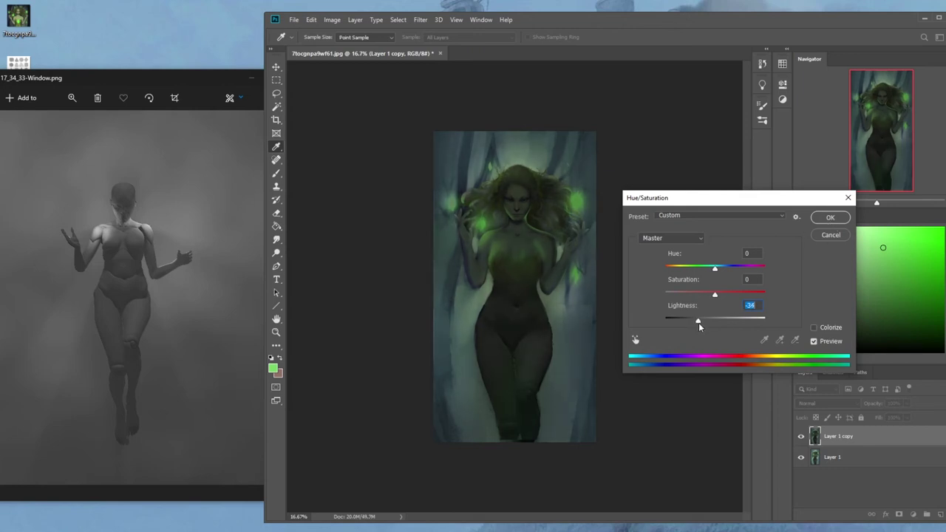
key("Up")
left_click(837, 220)
key("e")
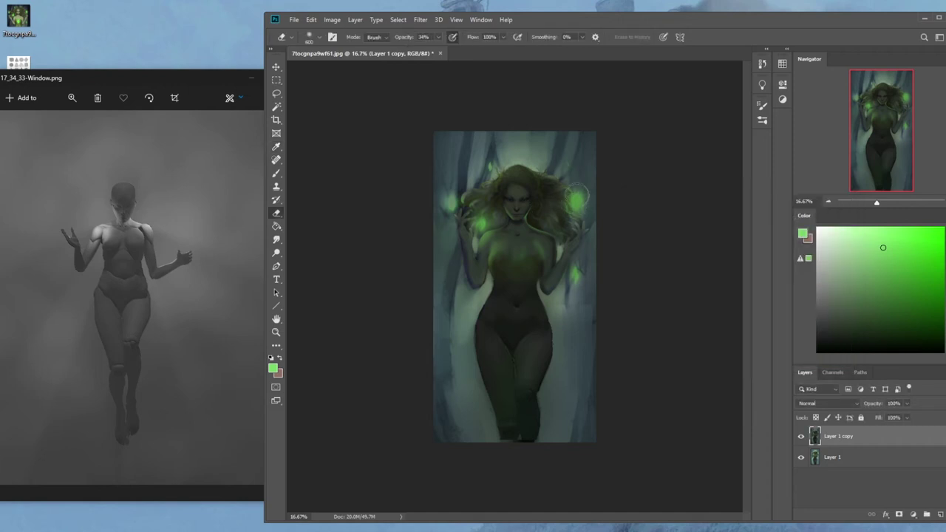
Erase the darkened copy over the glowing orbs and beside the face at 34% opacity, reducing the eraser to 250 px for the smaller areas.
left_click(575, 206)
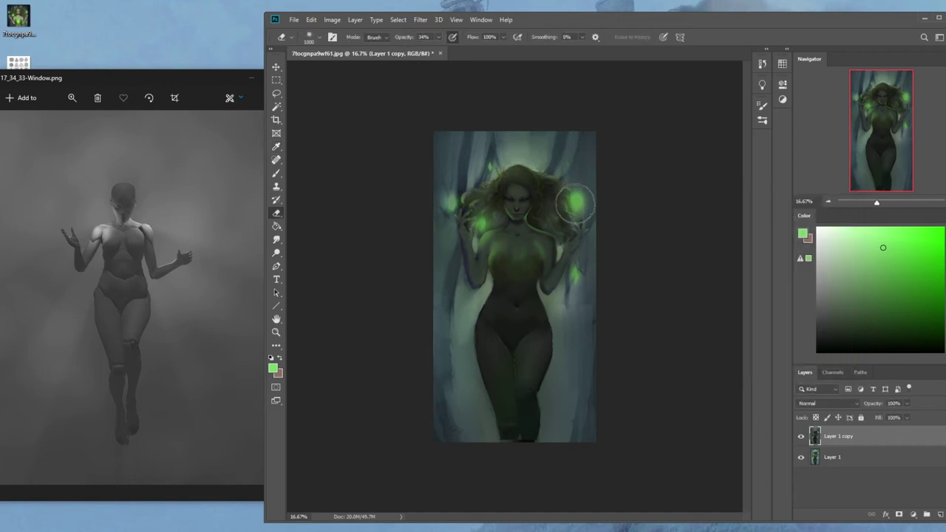
key("bracketleft")
key("bracketleft")
key("bracketleft")
left_click_drag(479, 217, 471, 209)
key("bracketleft")
key("bracketleft")
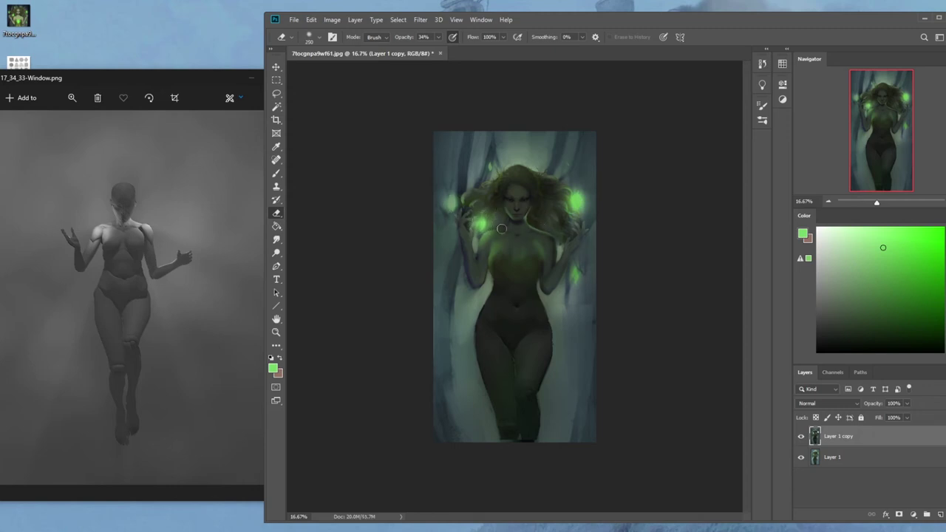
left_click(506, 216)
Compare the painting with the darkened copy hidden and shown, and erase the copy over the hair beside the larger orb with a 1000 px eraser.
key("bracketright")
key("bracketright")
key("bracketright")
key("bracketright")
key("bracketright")
key("bracketright")
key("bracketright")
key("bracketright")
key("ctrl+plus")
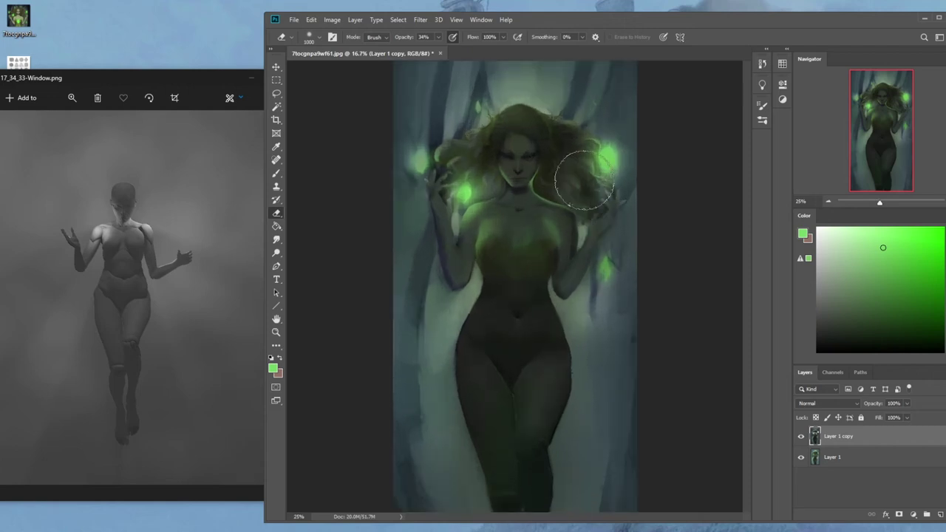
left_click(801, 437)
left_click(801, 436)
left_click(801, 437)
left_click(801, 437)
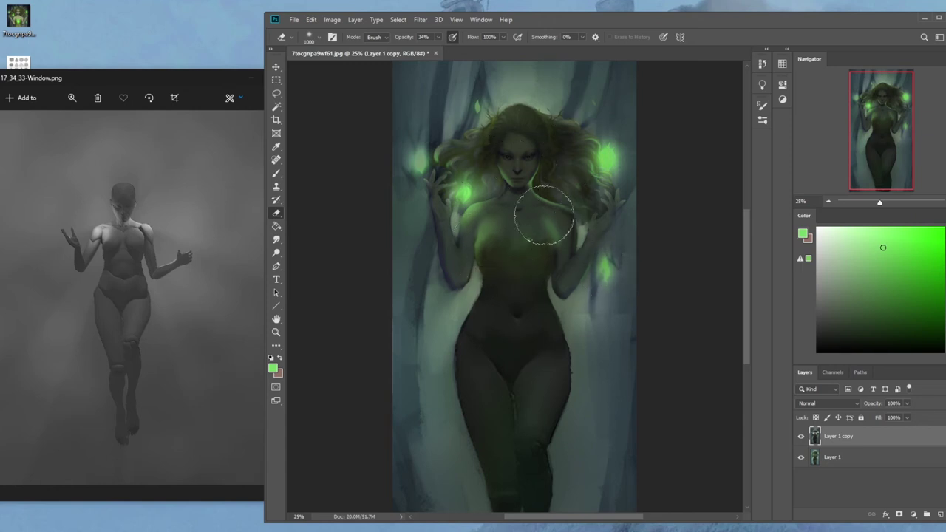
mouse_move(589, 158)
left_mouse_down()
mouse_move(583, 177)
mouse_move(565, 172)
mouse_move(579, 154)
left_mouse_up()
Erase the darkened copy over the face and the crown of the hair with an eraser of about 200 to 250 px.
key("bracketleft")
key("bracketleft")
key("bracketleft")
key("bracketleft")
key("bracketleft")
key("bracketleft")
key("bracketleft")
key("bracketleft")
key("bracketleft")
key("bracketleft")
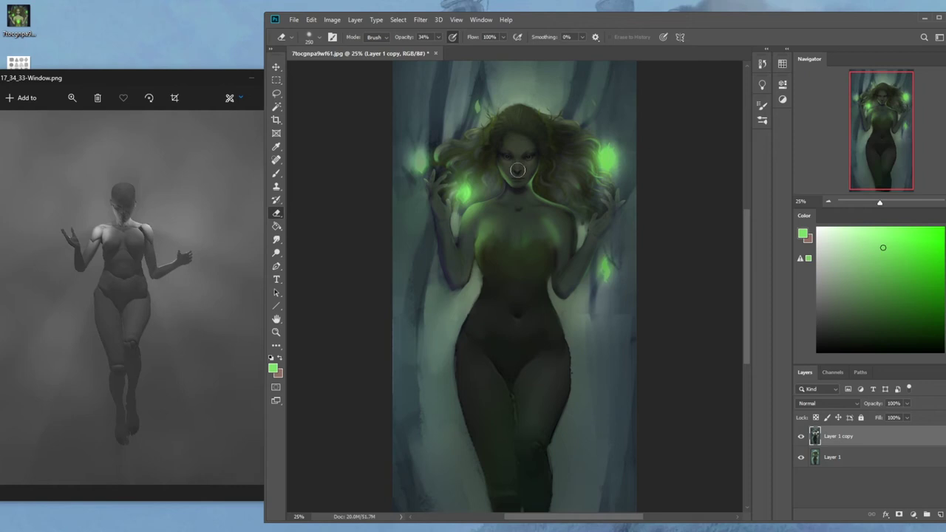
key("bracketright")
key("bracketright")
key("bracketright")
key("bracketright")
key("bracketleft")
key("bracketleft")
key("bracketleft")
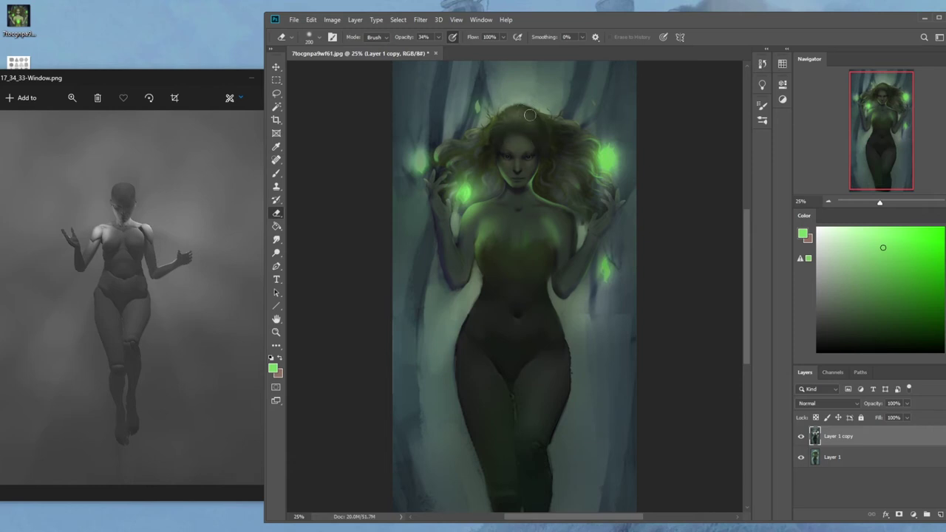
Dodge the highlights at the crown of the hair on Layer 1 with a 175 px Dodge tool.
left_click(276, 252)
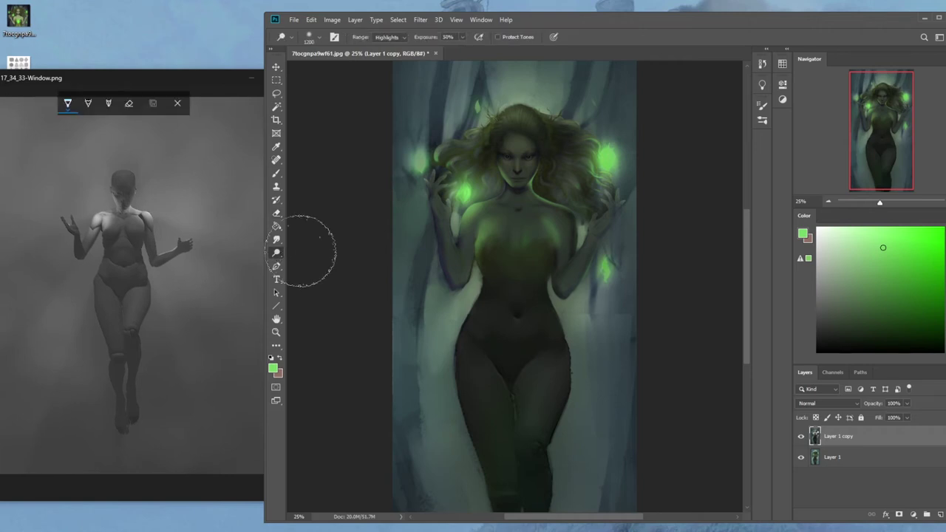
left_click(177, 103)
key("bracketleft")
key("bracketleft")
key("bracketleft")
key("bracketleft")
key("bracketleft")
key("bracketleft")
key("bracketleft")
key("bracketleft")
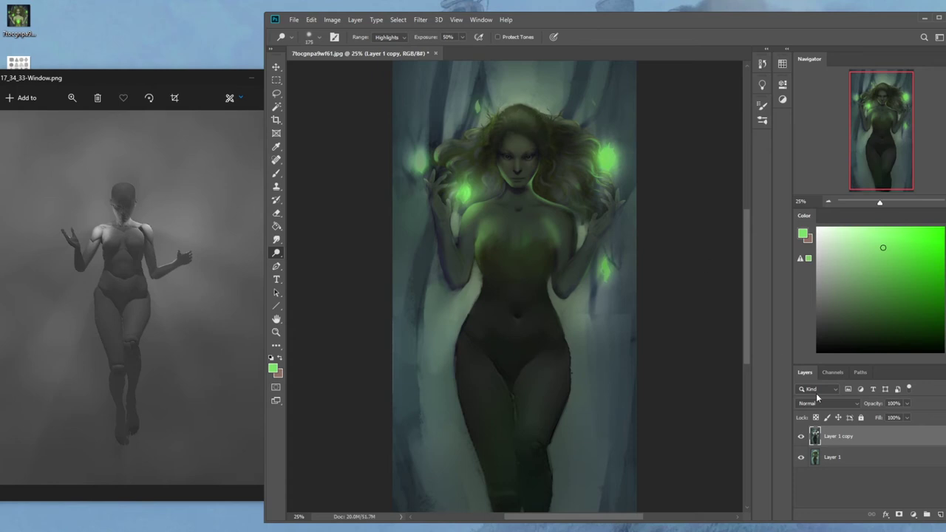
left_click(842, 456)
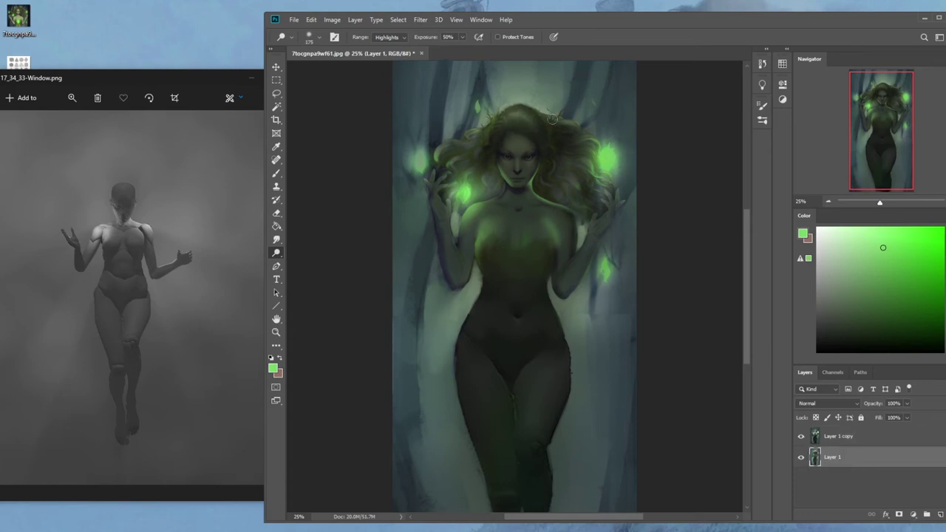
left_click(450, 48)
left_click_drag(535, 125, 523, 117)
Set up the Brush with white, 16% opacity and a 500 px size, and maximize the window.
key("b")
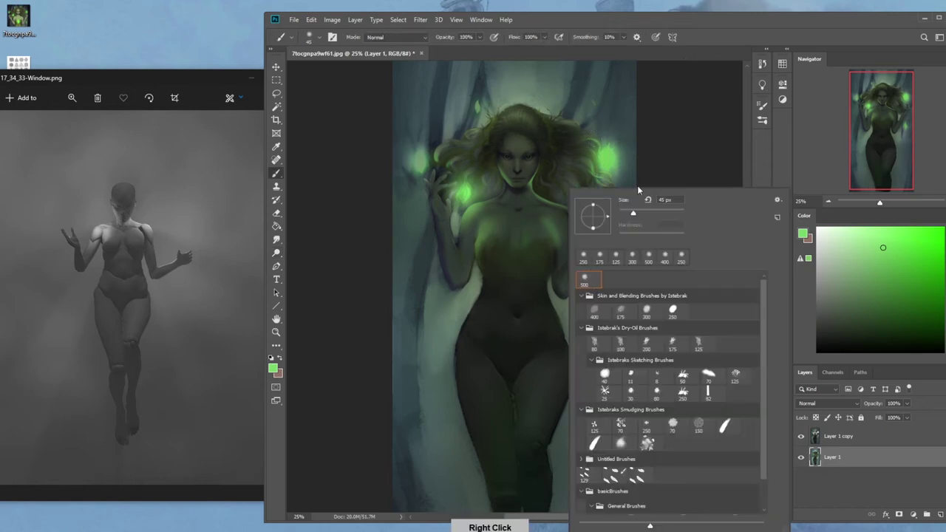
left_click(640, 186)
left_click_drag(848, 234, 741, 227)
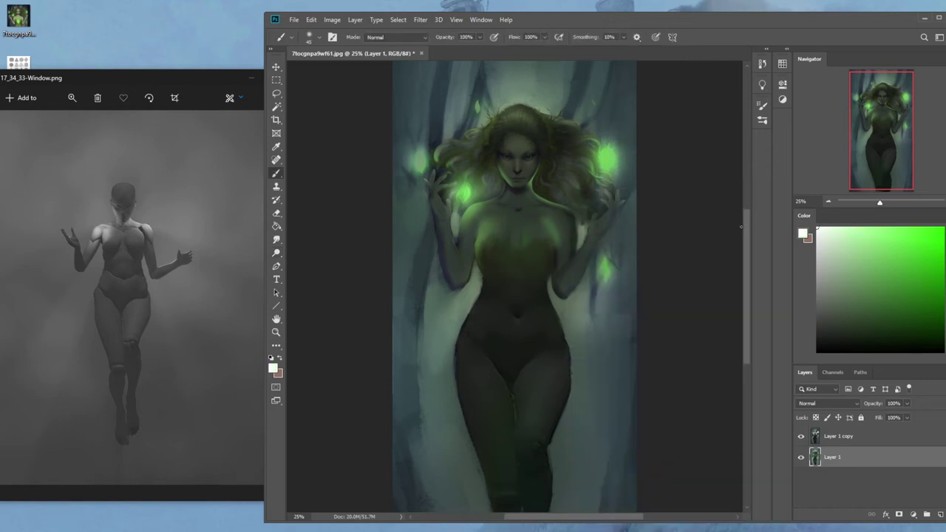
left_click(479, 37)
left_click(457, 53)
left_click(348, 87)
key("bracketright")
key("bracketright")
key("bracketright")
key("bracketright")
key("bracketright")
key("bracketright")
left_click_drag(480, 37, 465, 62)
key("ctrl+equal")
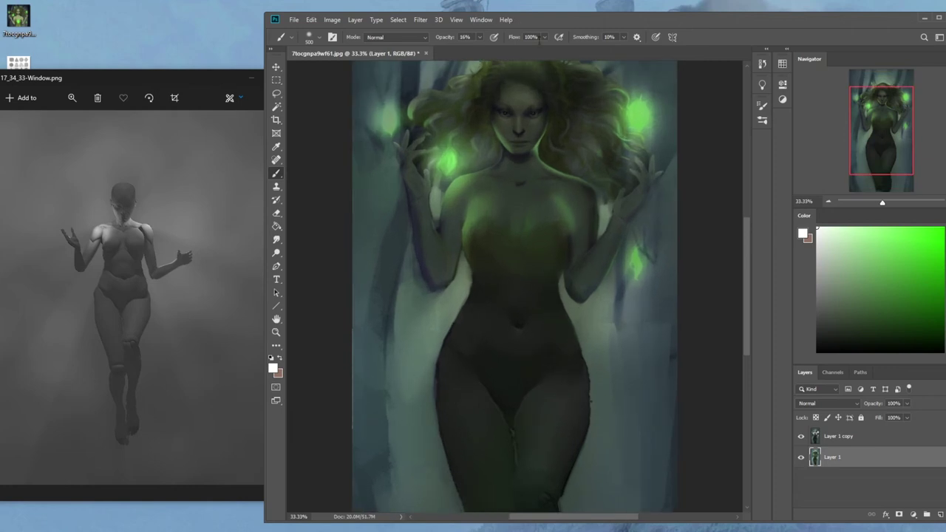
double_click(744, 21)
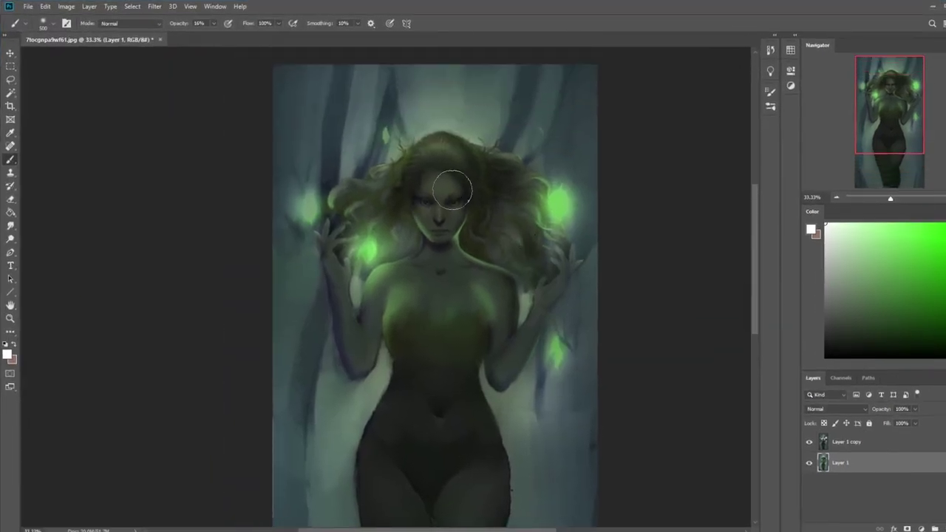
Lighten the forehead on Layer 1 with a smaller white brush at 16% opacity.
key("bracketleft")
key("bracketleft")
key("bracketleft")
key("bracketleft")
key("bracketleft")
key("bracketleft")
key("bracketleft")
key("bracketleft")
left_click_drag(454, 183, 452, 192)
key("bracketleft")
key("bracketleft")
key("bracketright")
key("bracketright")
key("bracketright")
key("bracketright")
Compare the darkened copy hidden and shown, and merge Layer 1 copy down into Layer 1.
left_click(808, 441)
left_click(809, 441)
right_click(848, 443)
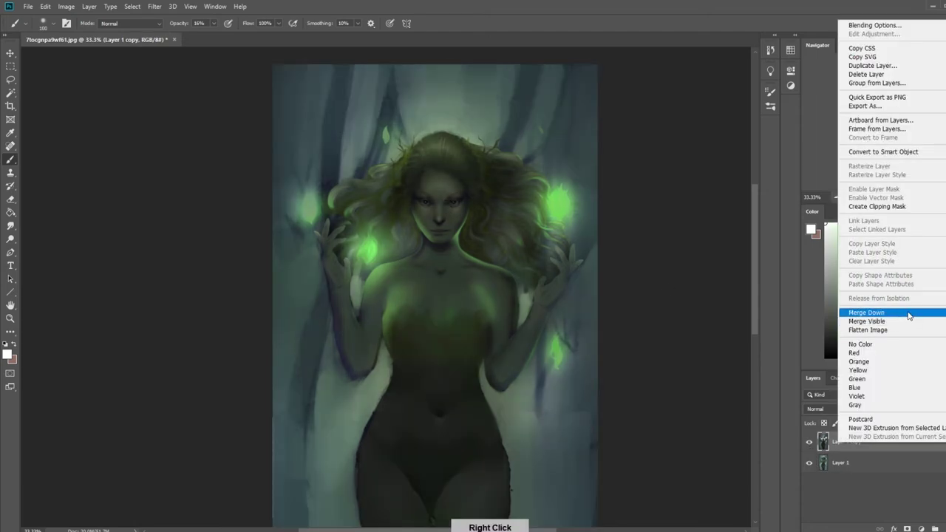
left_click(879, 312)
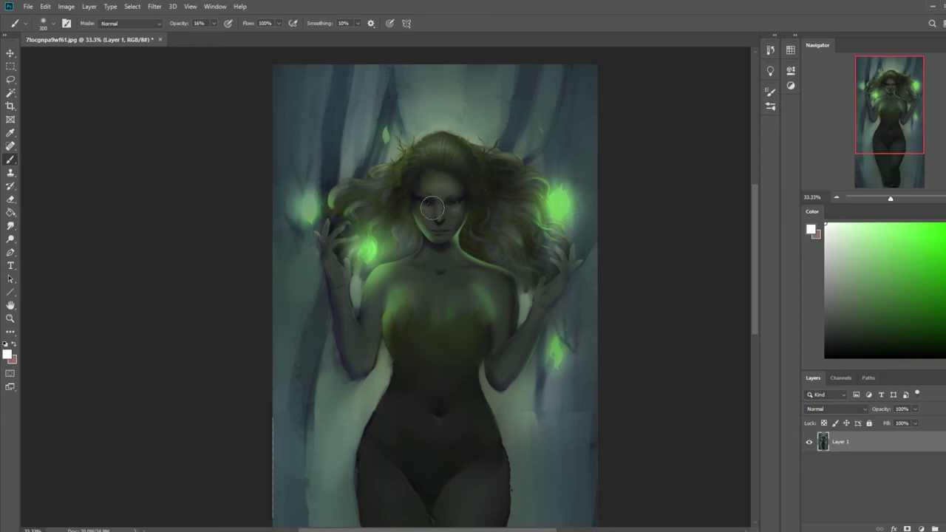
Lighten the centre of the face with the 300 px white brush, and lower the brush opacity to 9%.
left_click_drag(439, 219, 441, 197)
left_click_drag(213, 23, 210, 35)
key("ctrl+minus")
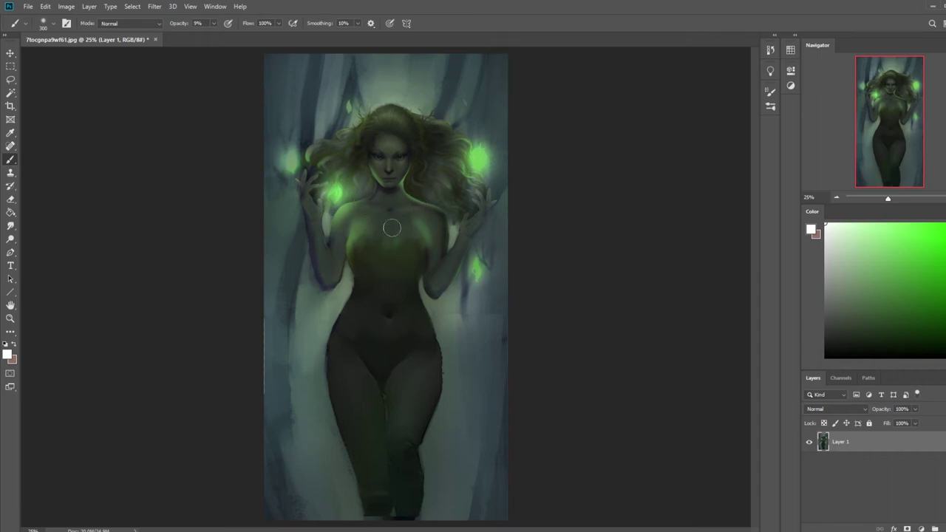
Retouch the neck and the background beside the head with sampled dark tones at 47% brush opacity, and raise the opacity to 85%.
key("alt")
left_click(393, 187, "alt")
key("4")
key("7")
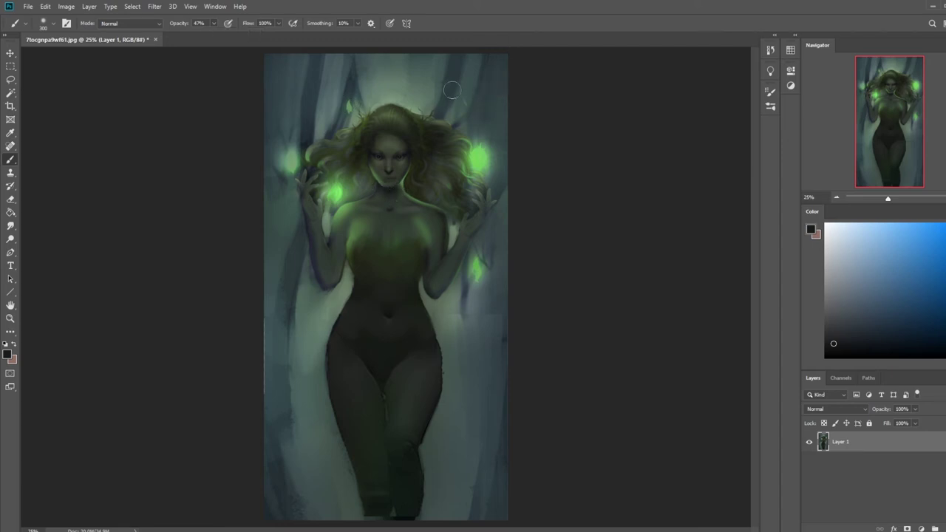
left_click(442, 111, "alt")
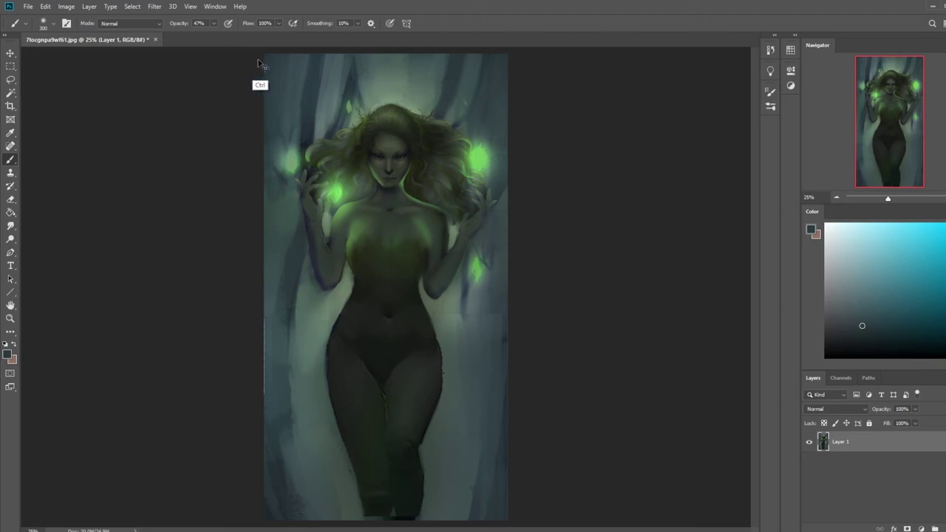
left_click_drag(214, 23, 231, 37)
left_click(382, 184, "alt")
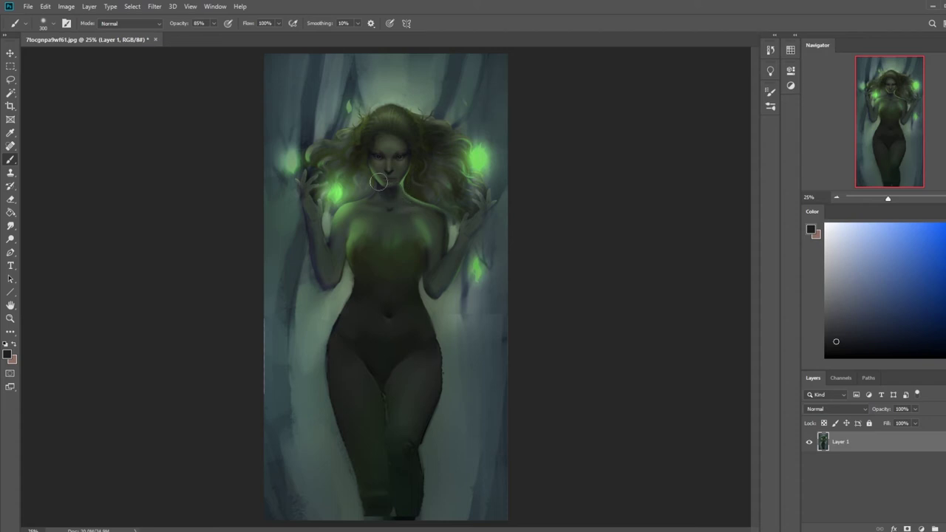
Prepare a 25 px brush for the jawline with the green sampled from the jaw edge on the smaller orb's side.
key("z")
left_click(426, 219)
key("b")
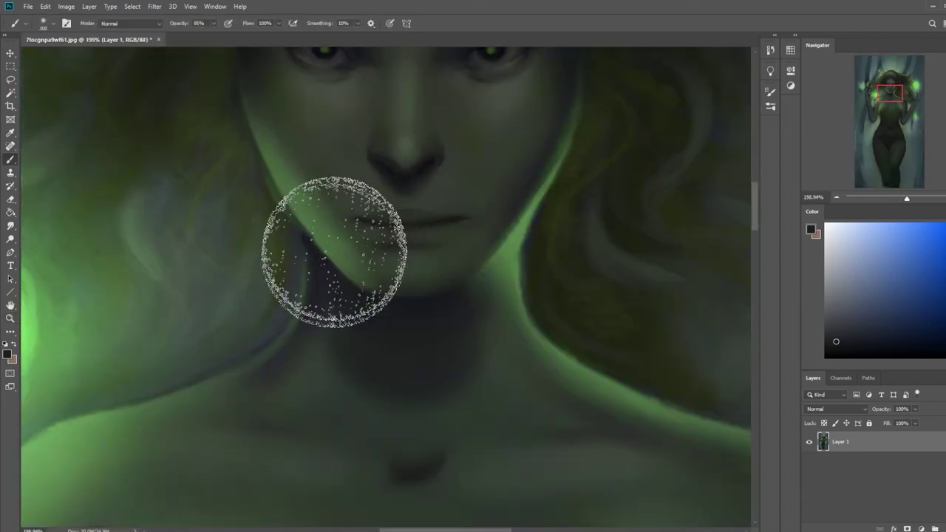
left_click(339, 259, "alt")
key("[")
key("[")
key("[")
key("[")
key("[")
key("[")
key("[")
key("[")
key("[")
key("[")
key("[")
key("[")
key("[")
key("[")
key("[")
key("[")
key("[")
left_click_drag(339, 264, 421, 294)
key("ctrl+z")
left_click_drag(350, 275, 408, 297)
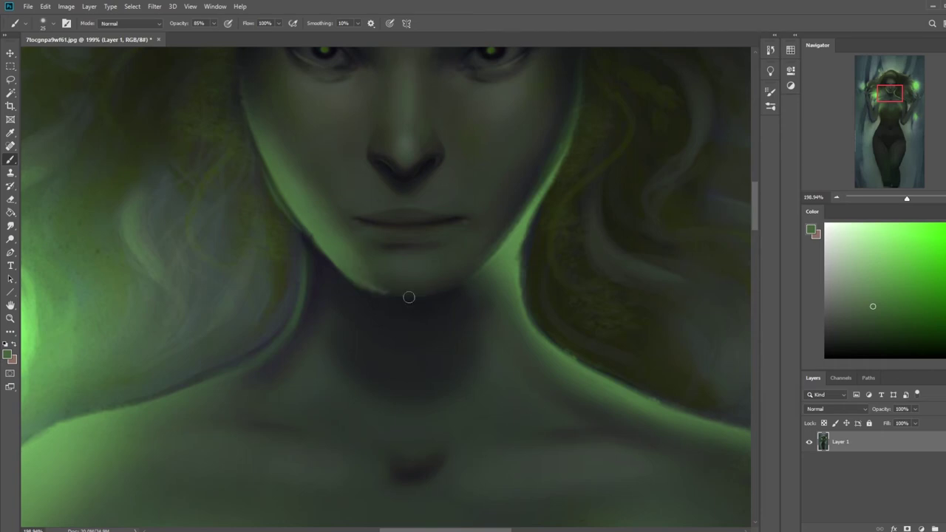
key("ctrl+z")
Paint a thin green rim light under the jaw and chin at 31% opacity, and refine the neck shadow below it with a sampled dark tone.
left_click(212, 24)
left_click_drag(215, 35, 188, 35)
left_click_drag(350, 272, 400, 298)
left_click(514, 241, "alt")
key("ctrl+z")
left_click(420, 334, "alt")
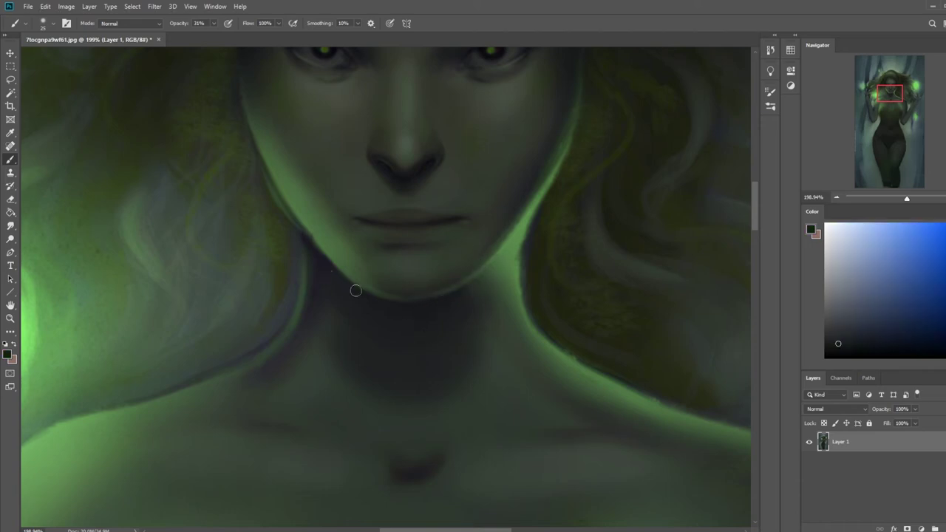
left_click(11, 226)
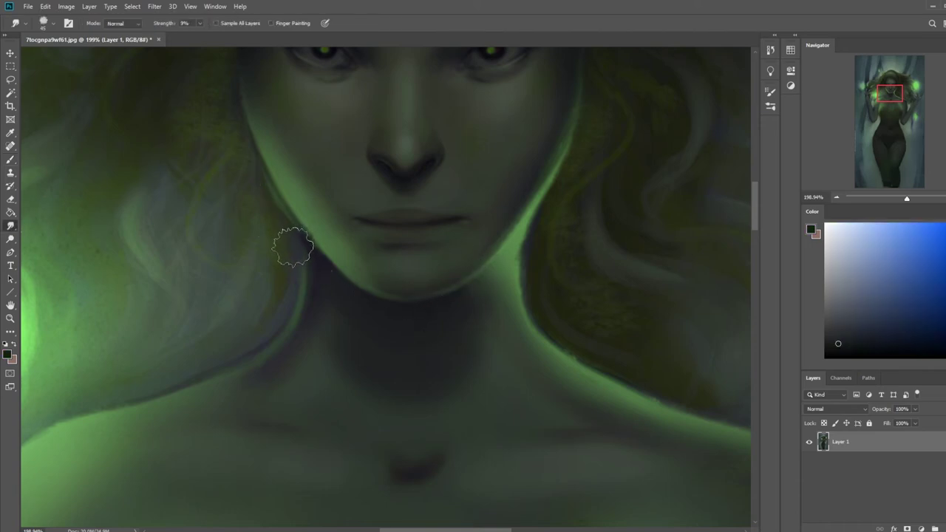
key("ctrl+0")
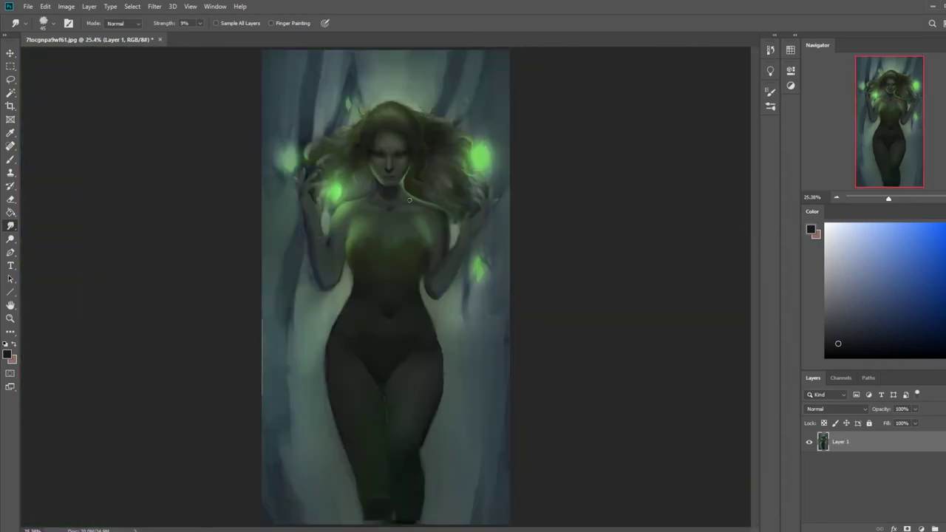
Retouch the shoulder and upper arm on the larger orb's side with a sampled dark green, a 125 px brush and 53% opacity.
key("b")
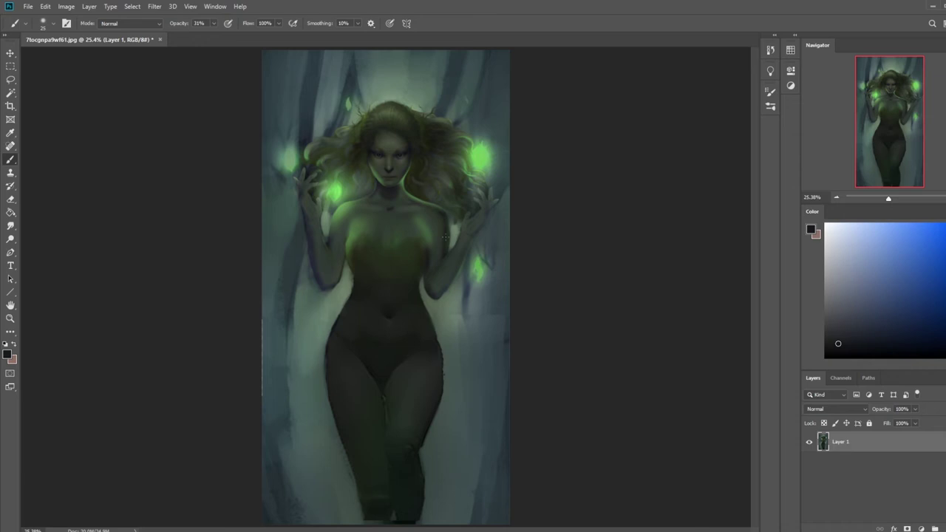
left_click(435, 192, "alt")
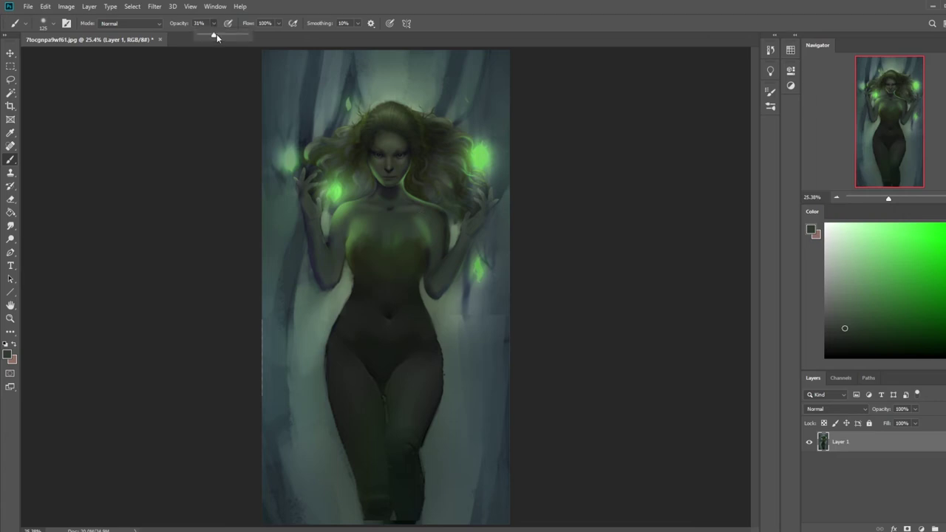
left_click(433, 248)
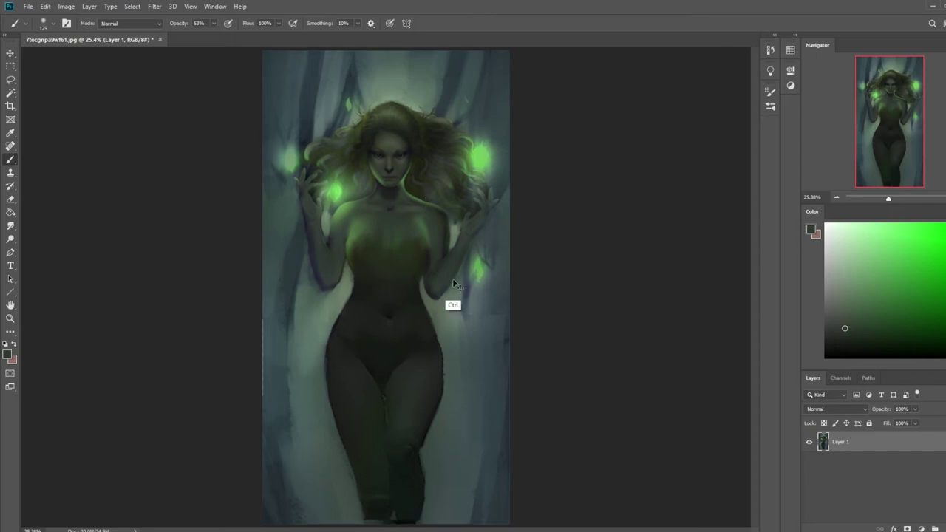
key("ctrl+minus")
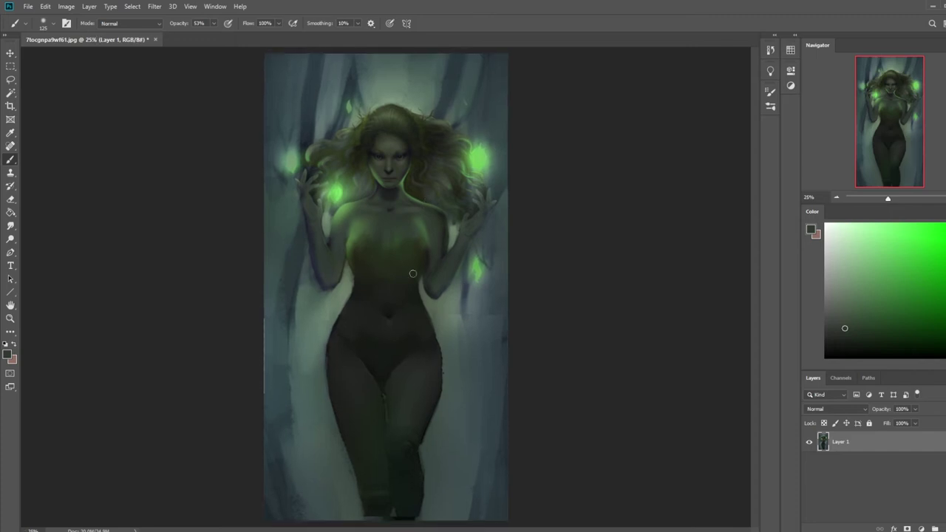
Brighten the centres of the glowing orbs with a 250 px Dodge tool set to Highlights and 21% exposure.
left_click(11, 238)
left_click(477, 158)
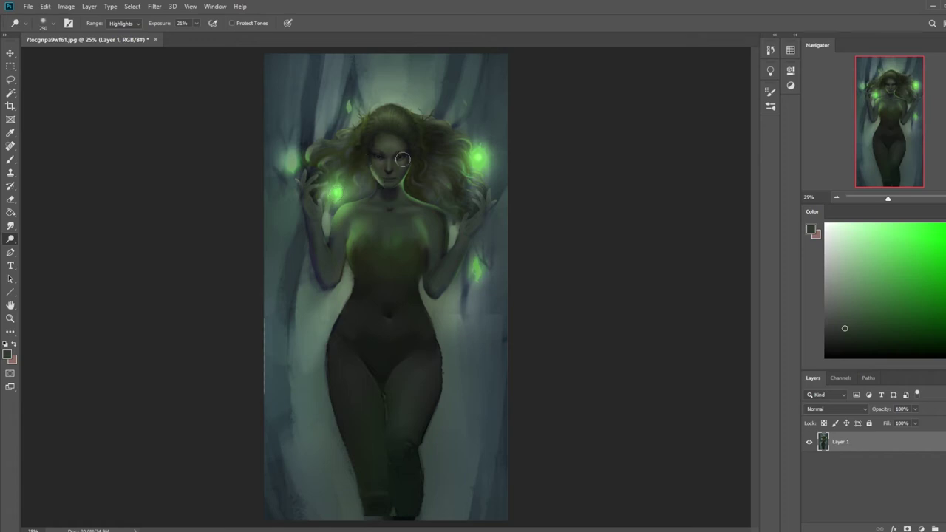
key("ctrl")
Choose the 30 px brush from Istebraks Sketching Brushes, sample the bright green of the larger orb and set the opacity to 90%.
key("b")
right_click(477, 321)
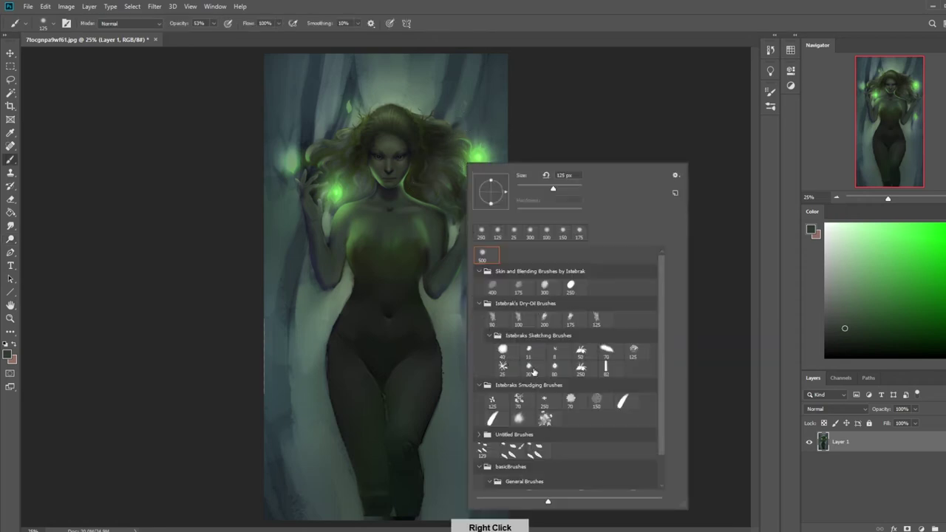
left_click(529, 367)
left_click(481, 157, "alt")
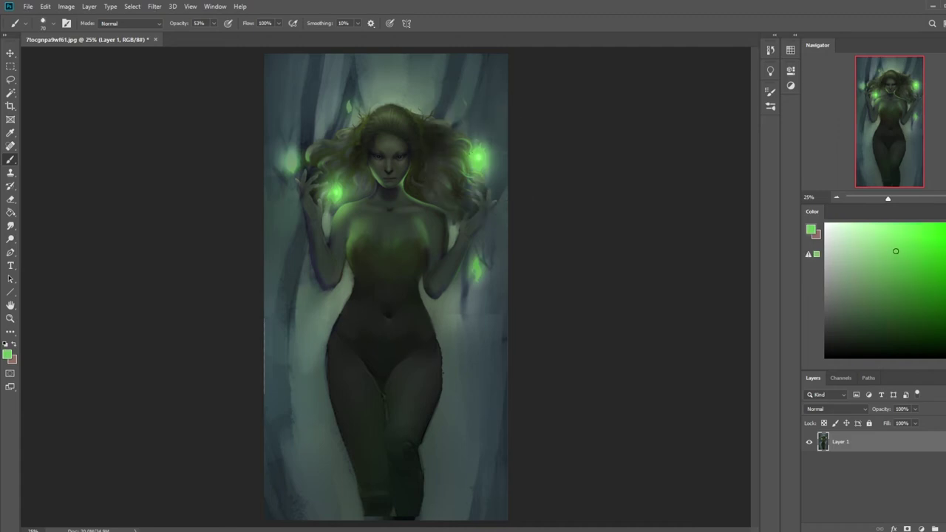
left_click_drag(212, 24, 230, 35)
Paint curling bright green strands through the hair on both sides of the face, undoing the unwanted strokes.
key("ctrl+z")
left_click_drag(424, 141, 429, 153)
left_click_drag(430, 142, 428, 167)
key("ctrl+z")
left_click_drag(415, 153, 424, 181)
key("ctrl+z")
mouse_move(431, 194)
left_mouse_down()
mouse_move(440, 165)
mouse_move(394, 224)
mouse_move(448, 196)
left_mouse_up()
key("ctrl+z")
key("ctrl+z")
key("ctrl+z")
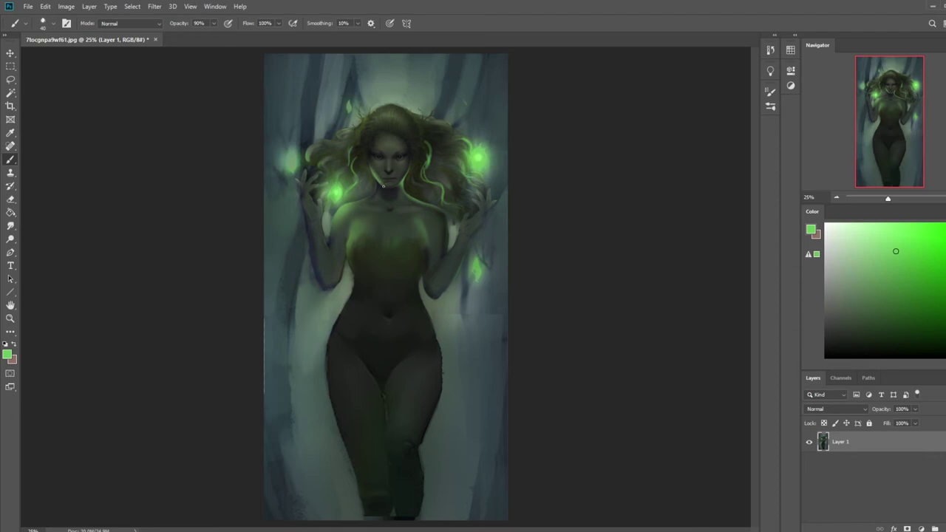
Paint the irises of both eyes glowing bright green with the 40 px brush at 90% opacity.
key("z")
left_click_drag(354, 136, 429, 185)
key("b")
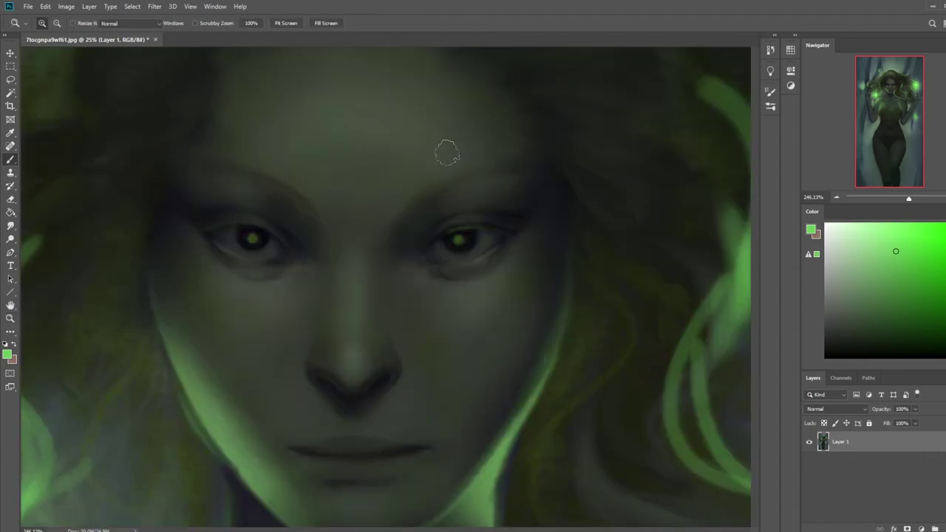
mouse_move(468, 237)
left_mouse_down()
mouse_move(459, 240)
mouse_move(478, 230)
mouse_move(453, 243)
mouse_move(466, 236)
mouse_move(460, 248)
mouse_move(453, 239)
left_mouse_up()
key("ctrl+z")
key("ctrl+z")
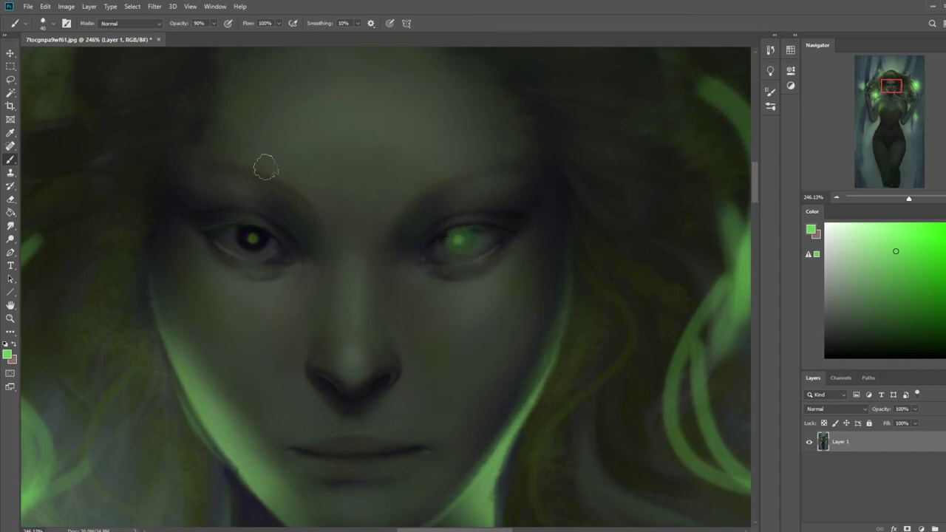
left_click_drag(253, 239, 255, 238)
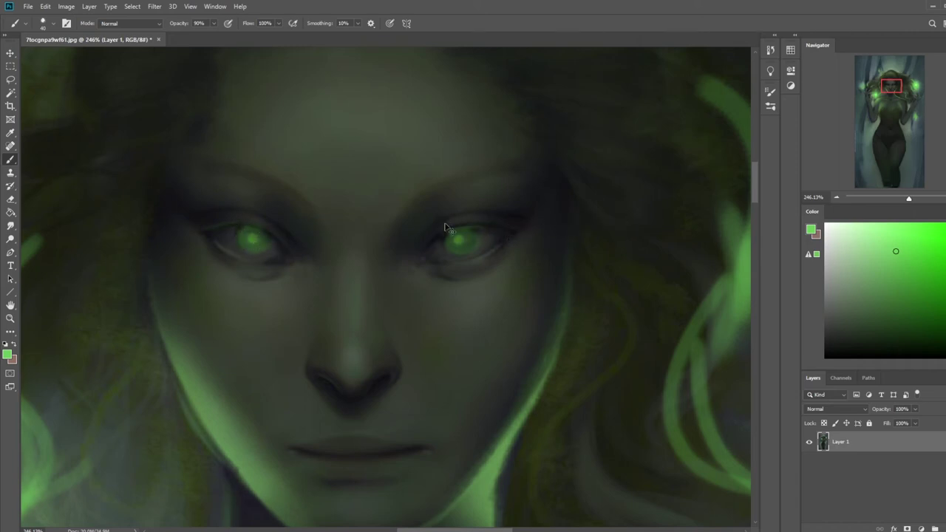
Tint the whites of both eyes green with the 40 px brush at 23% opacity, undoing the unwanted stroke.
key("ctrl+0")
scroll(354, 140, "up", 5)
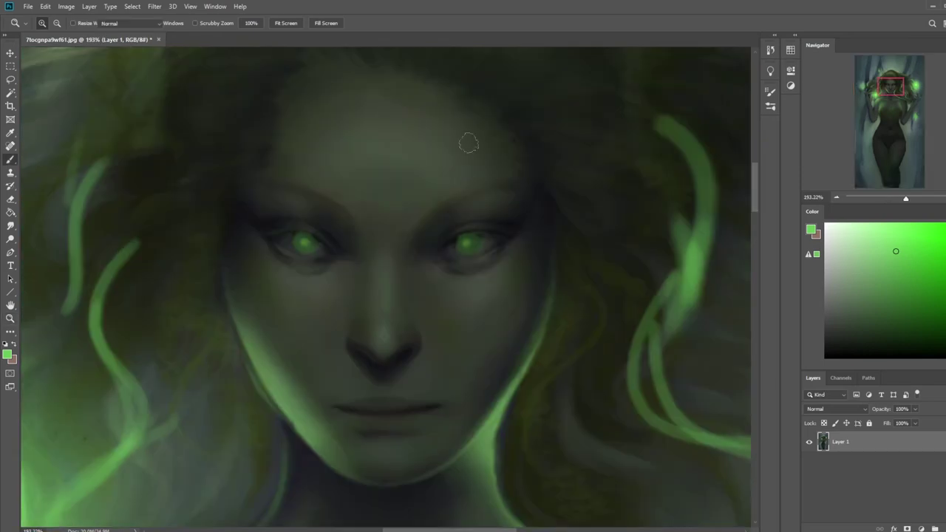
left_click_drag(212, 24, 198, 34)
left_click_drag(495, 238, 446, 255)
key("ctrl+z")
left_click(213, 22)
left_click_drag(216, 36, 198, 36)
left_click_drag(497, 238, 446, 255)
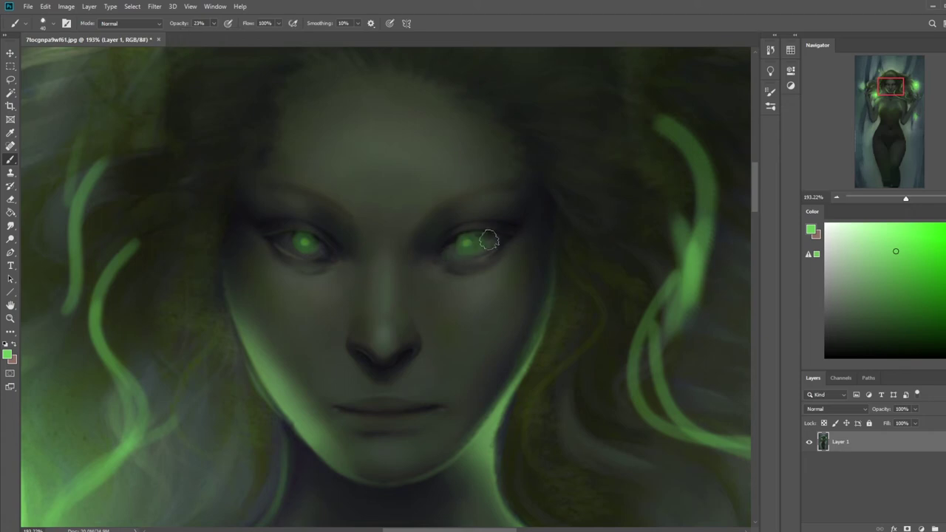
mouse_move(299, 251)
left_mouse_down()
mouse_move(277, 243)
mouse_move(306, 242)
mouse_move(327, 258)
mouse_move(294, 238)
left_mouse_up()
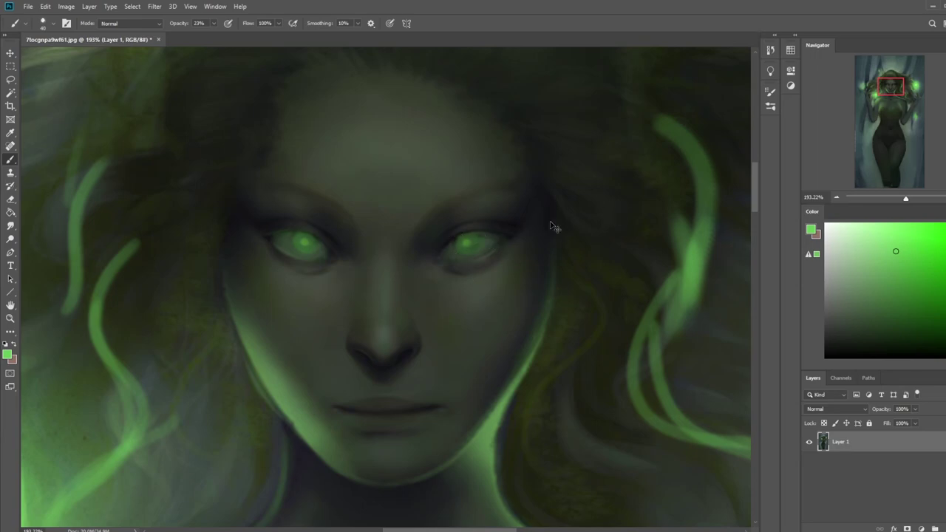
Sample the dark tone beside the eye and refine the shading around both eyes at 59% opacity, undoing the unwanted strokes.
key("ctrl+0")
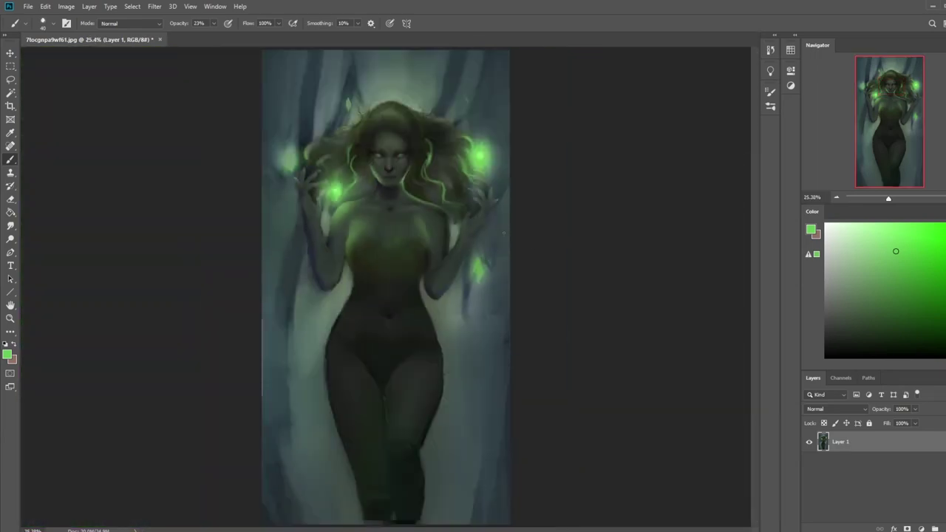
scroll(438, 192, "up", 10)
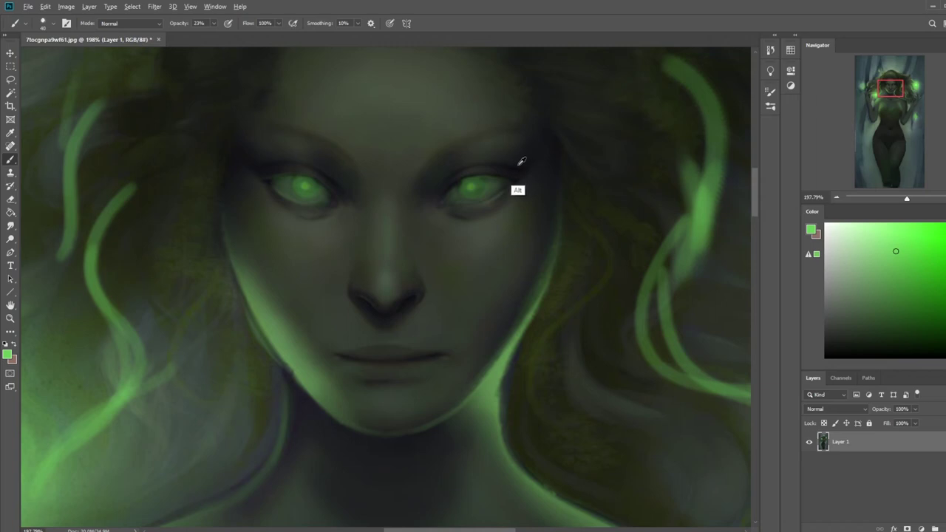
left_click(522, 161, "alt")
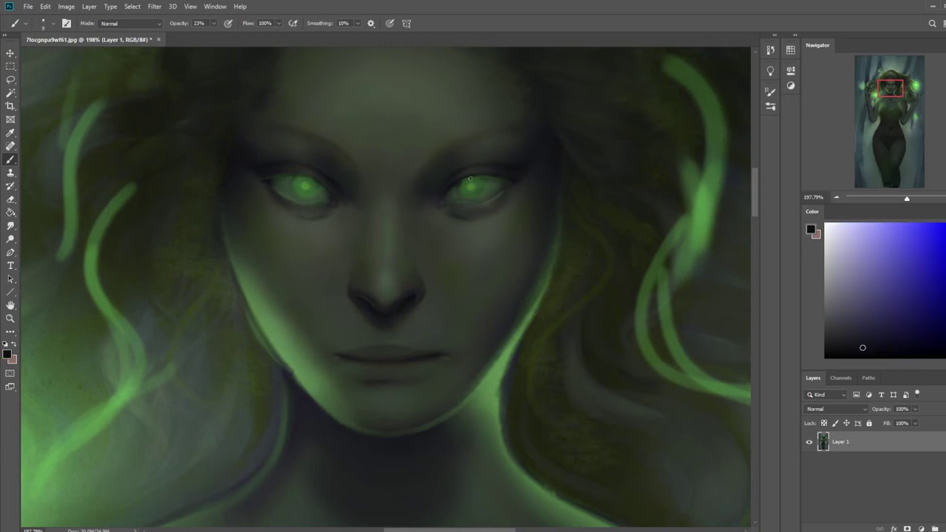
key("5")
key("9")
key("ctrl+z")
key("ctrl+z")
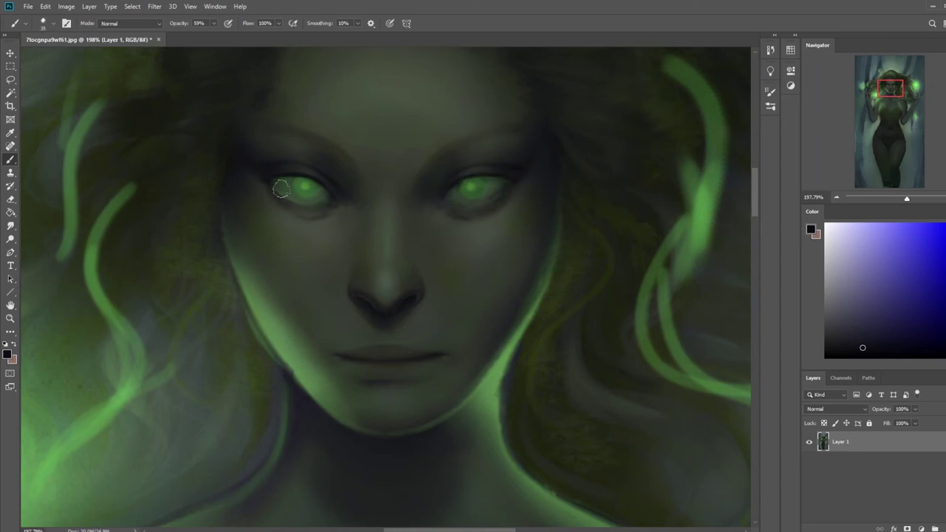
Add pale green highlights to the inner eye corners and the nose tip with the 25 px brush at 59% opacity.
left_click(828, 241)
left_click(386, 272, "alt")
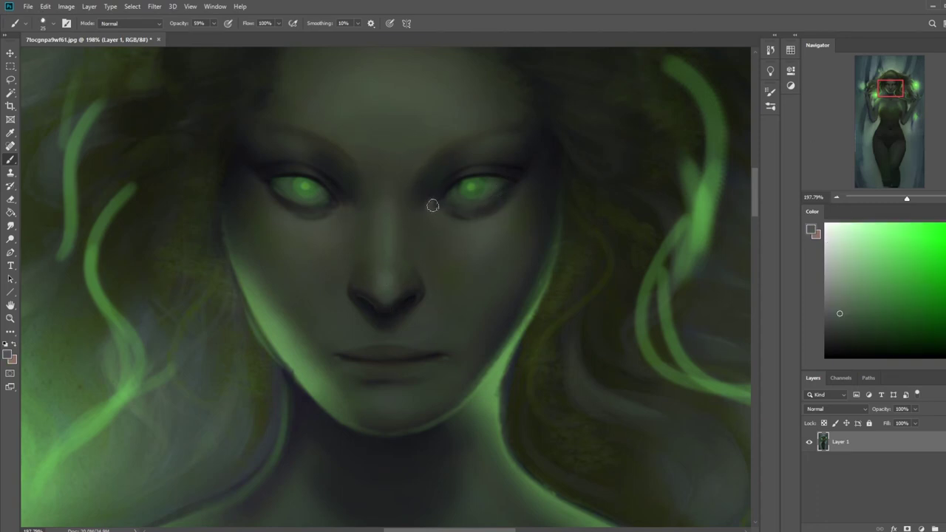
left_click(841, 253)
left_click(431, 206)
left_click(349, 201)
left_click(385, 278)
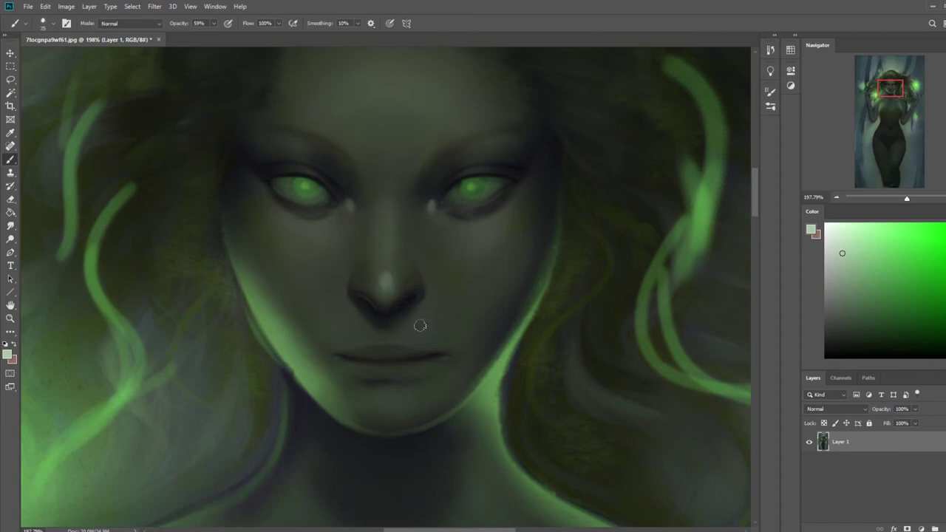
Paint soft pale highlights above the upper lip and along the lower lip with a 30 px brush at 22% opacity.
mouse_move(214, 24)
left_mouse_down()
mouse_move(211, 36)
mouse_move(195, 36)
left_mouse_up()
key("bracketright")
key("bracketright")
mouse_move(377, 338)
left_mouse_down()
mouse_move(404, 327)
mouse_move(380, 340)
left_mouse_up()
left_click_drag(342, 360, 432, 362)
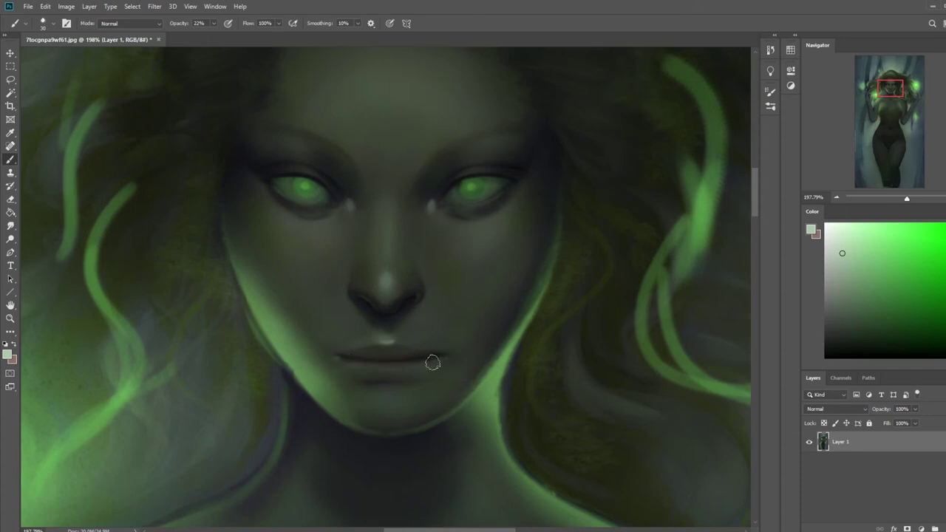
Sample dark tones from the face and touch up the shading around the mouth and brows at 22% opacity.
key("ctrl+minus")
key("ctrl+minus")
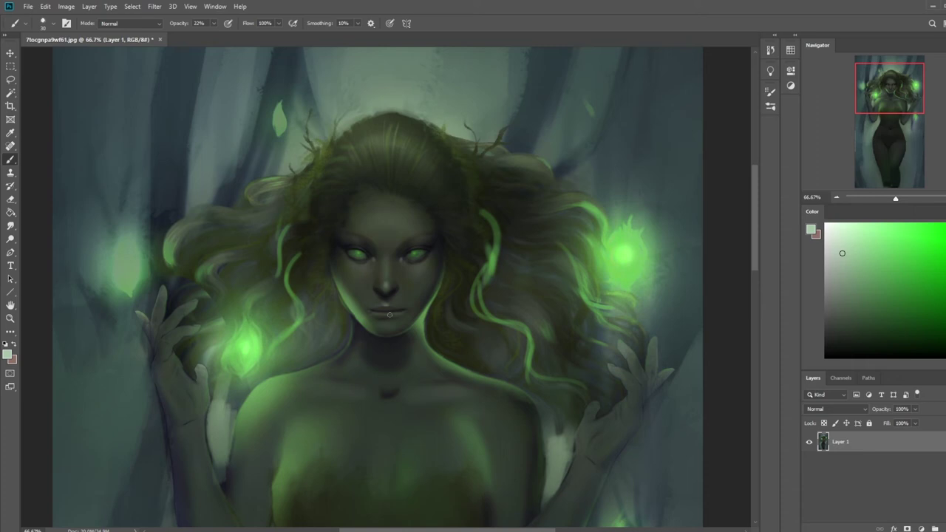
left_click(396, 318, "alt")
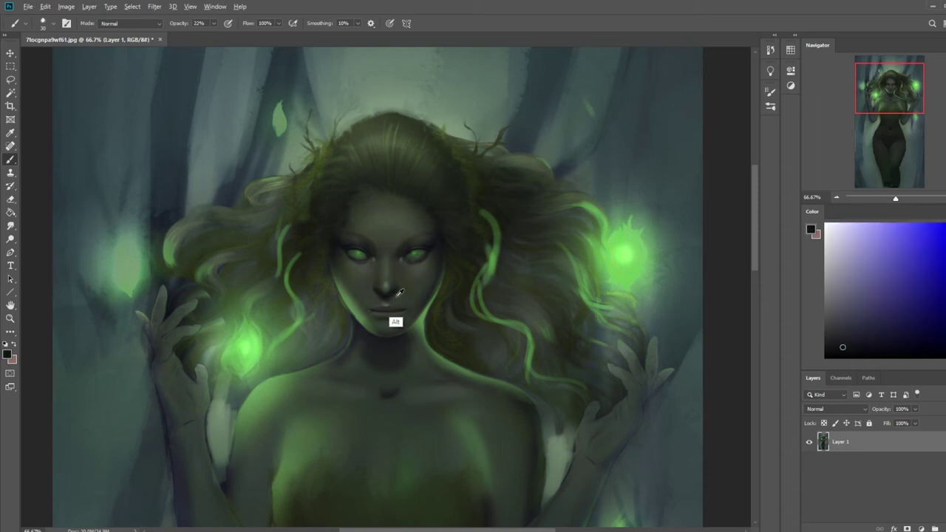
left_click(405, 246, "alt")
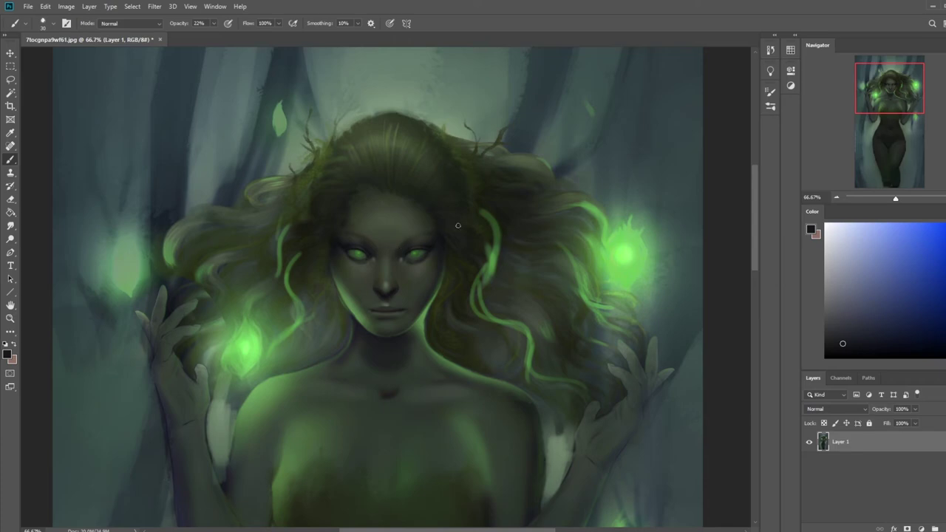
left_click(422, 235, "alt")
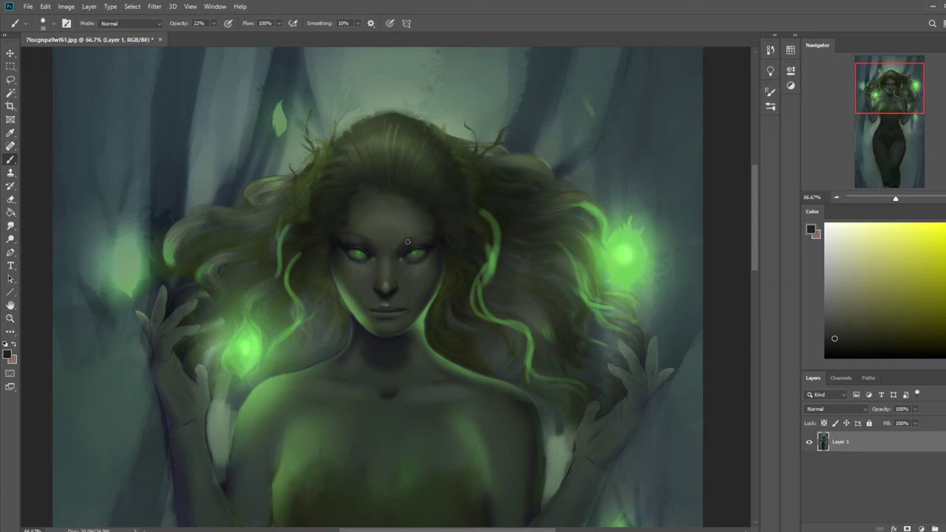
Open the Liquify filter and reshape the inner ends of the eyebrows with a 70 px Forward Warp brush.
left_click(154, 6)
left_click(193, 87)
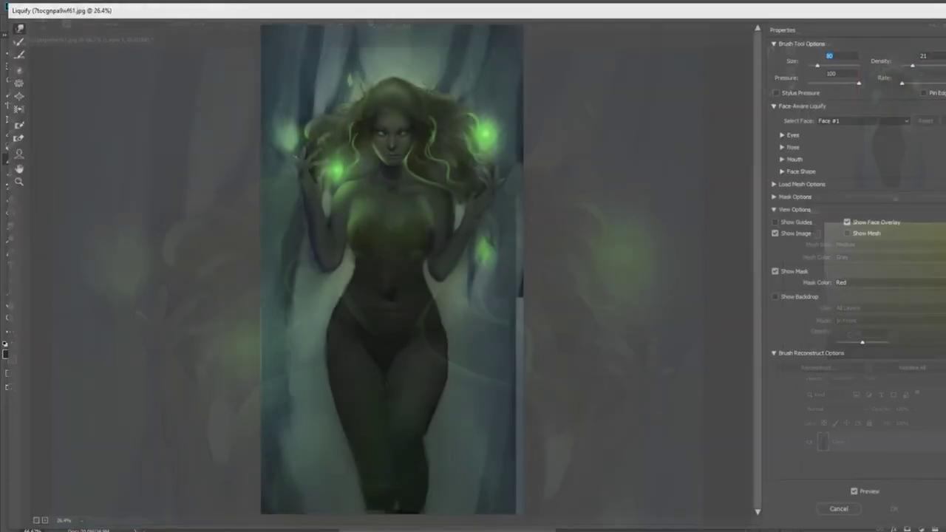
key("z")
left_click_drag(382, 133, 431, 173)
left_click(16, 26)
key("bracketleft")
key("bracketleft")
key("bracketleft")
key("bracketright")
key("bracketright")
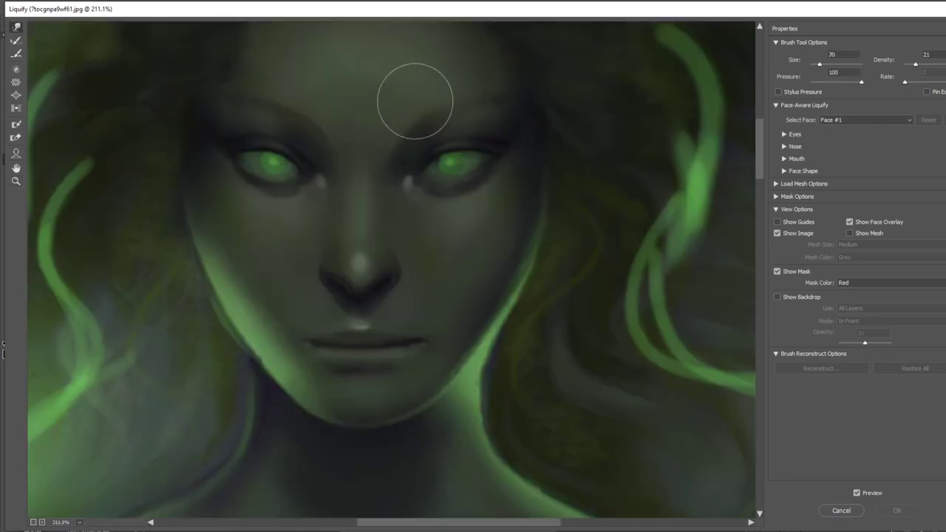
left_click_drag(306, 97, 312, 109)
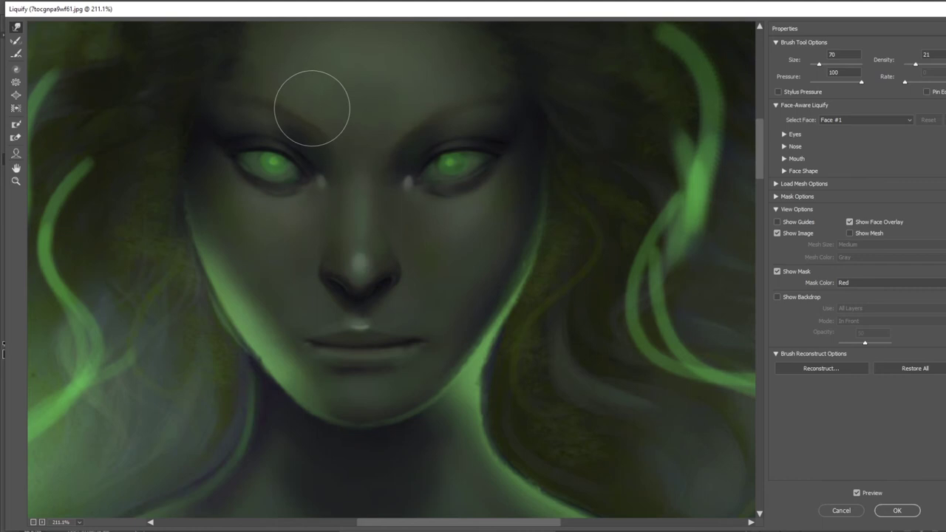
Warp the upper eyelids of both eyes into a more open shape with Forward Warp brushes of 50 to 70 px.
key("bracketleft")
key("bracketleft")
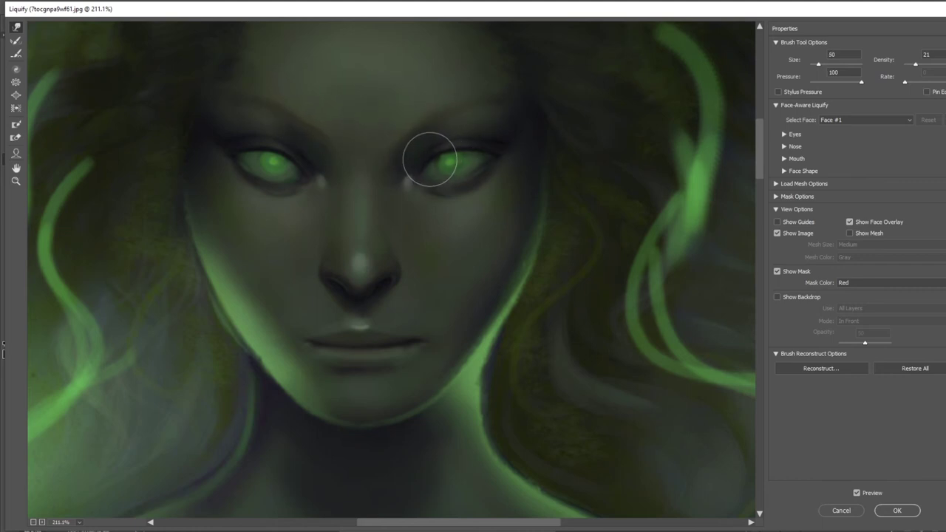
left_click_drag(444, 149, 471, 149)
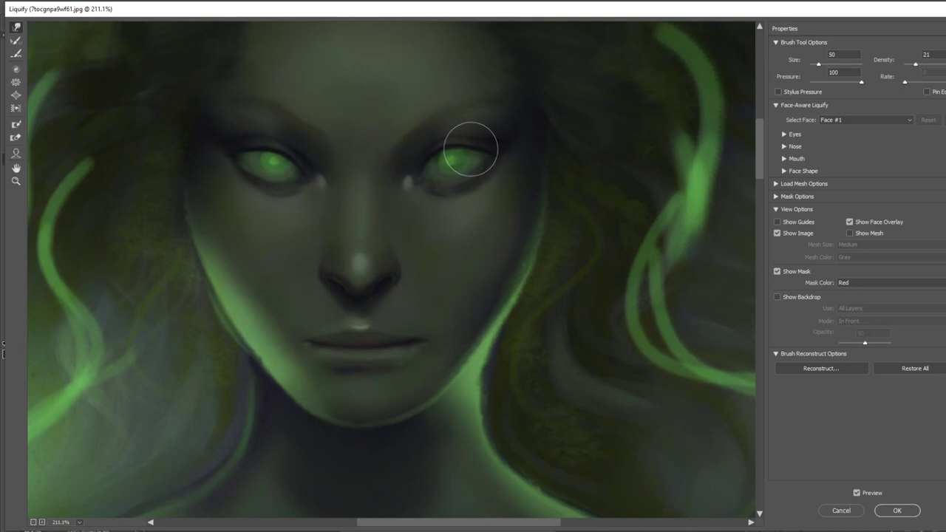
key("bracketright")
key("bracketright")
mouse_move(281, 160)
left_mouse_down()
mouse_move(291, 154)
mouse_move(253, 150)
left_mouse_up()
key("bracketleft")
key("bracketleft")
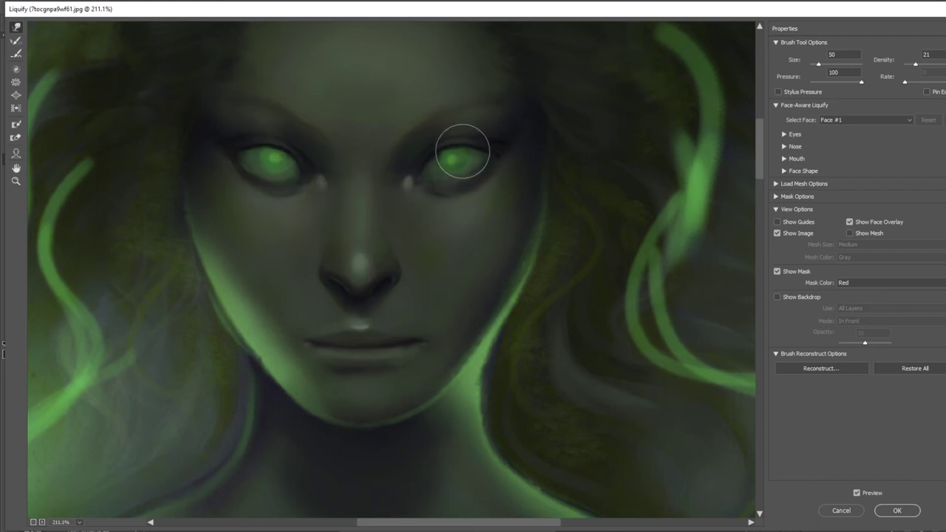
Adjust the eyebrows with 80 to 100 px Forward Warp brushes, undo the last warp and apply the Liquify changes.
key("ctrl+minus")
key("ctrl+minus")
key("bracketright")
key("bracketright")
key("bracketright")
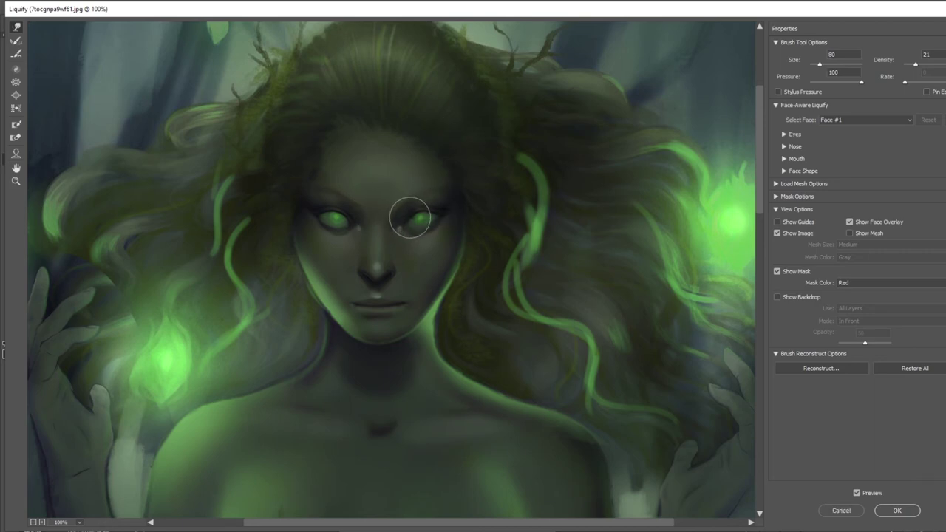
key("bracketright")
key("bracketright")
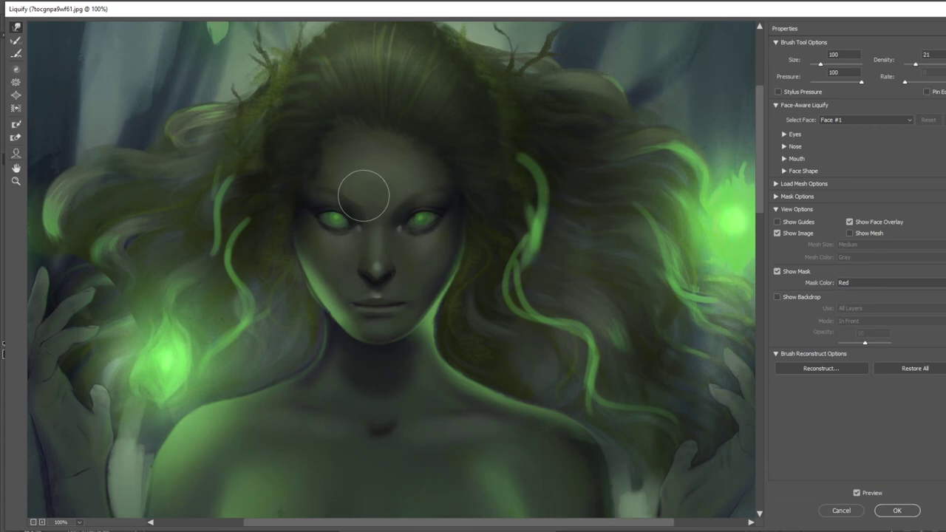
key("bracketleft")
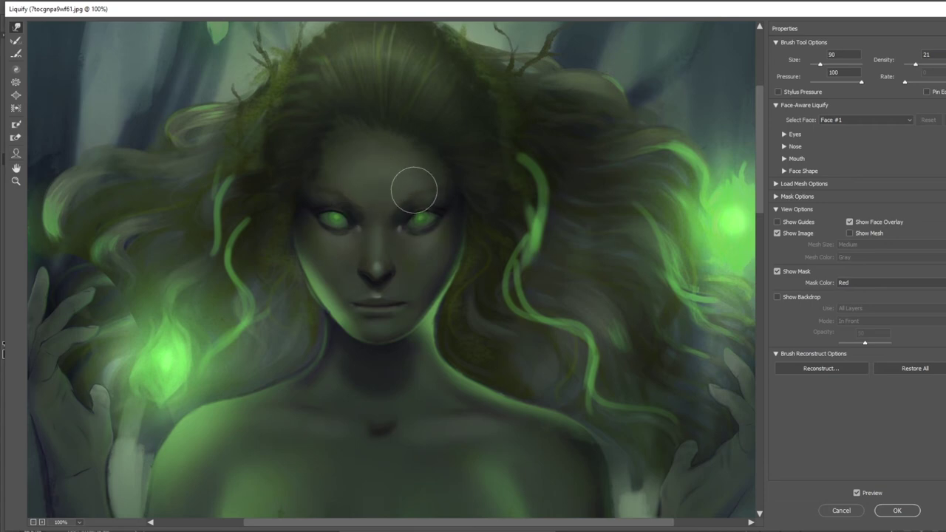
key("bracketleft")
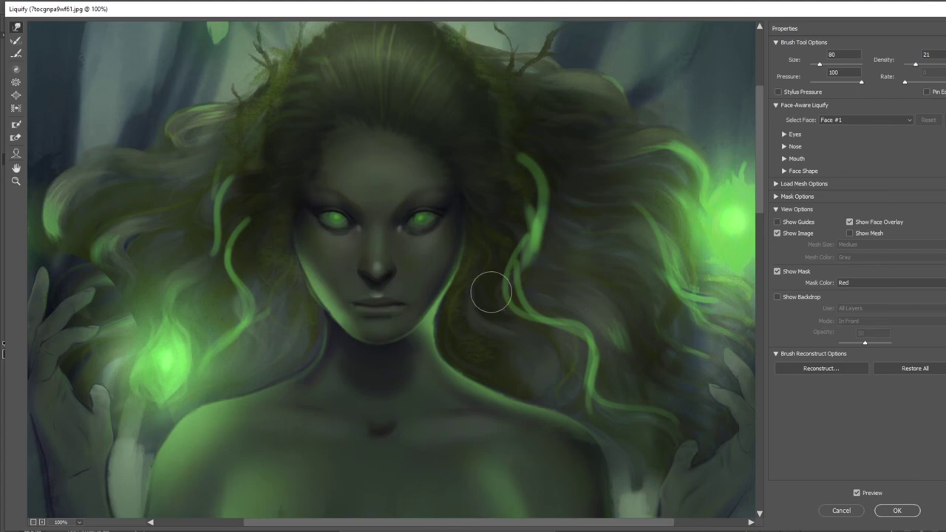
key("ctrl+z")
left_click(897, 511)
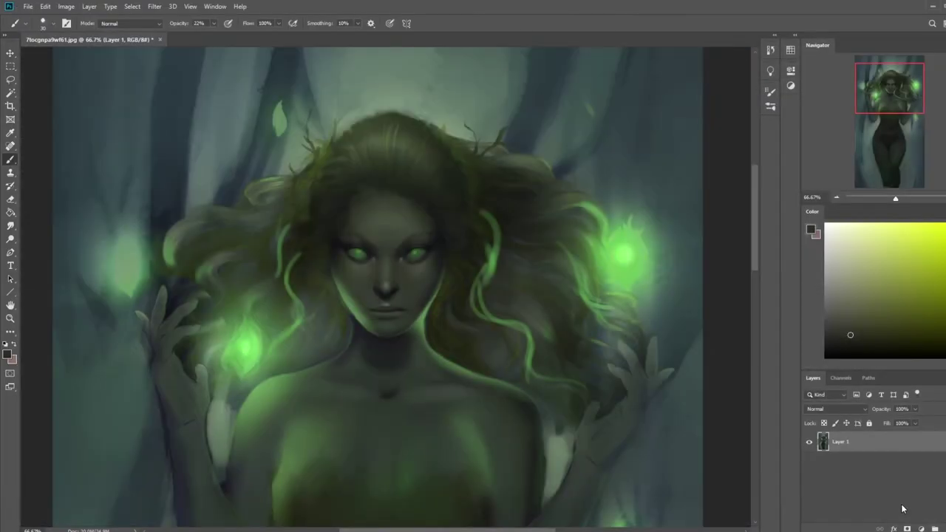
Compare the face before and after the Liquify edit in the history, ending on the Liquify state.
left_click(769, 50)
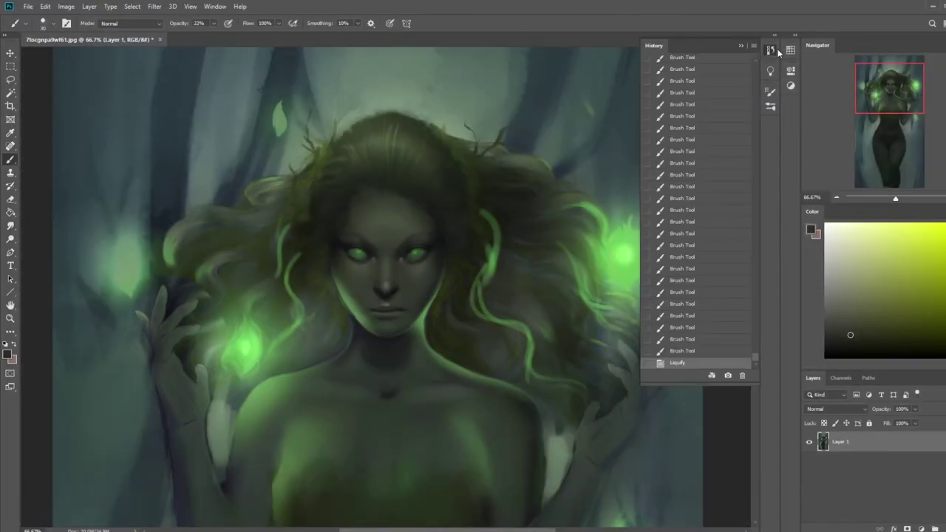
left_click(693, 351)
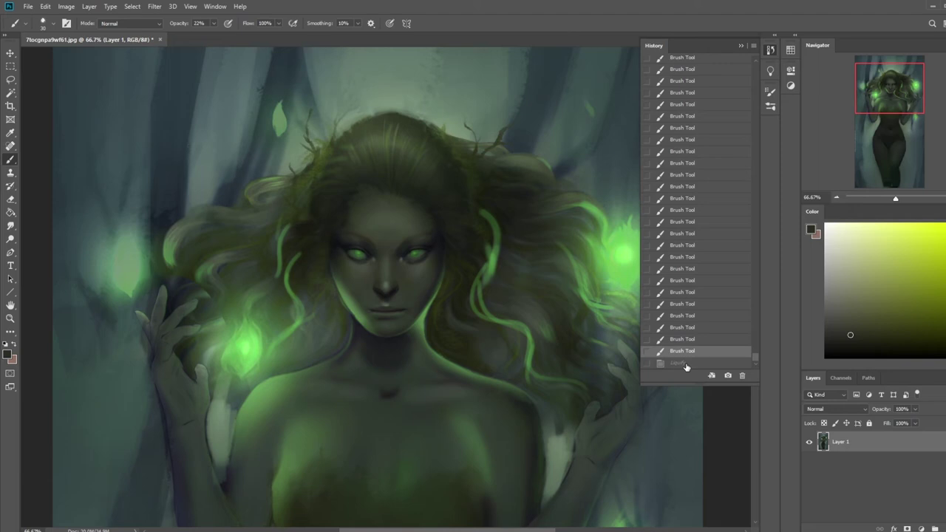
left_click(688, 363)
left_click(740, 46)
Sample greens from the eye and paint light green rings around both irises with the 8 px brush at 22% opacity.
key("z")
left_click_drag(329, 225, 450, 290)
key("b")
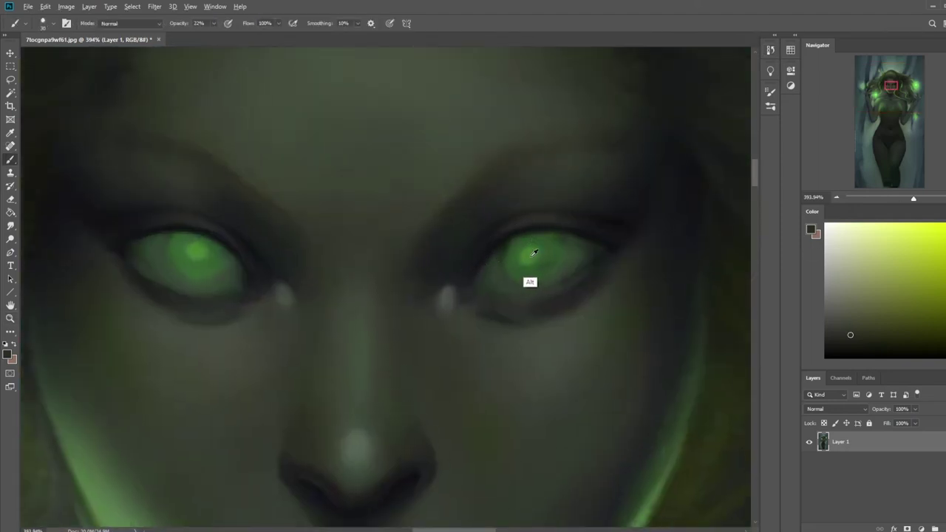
left_click(523, 279, "alt")
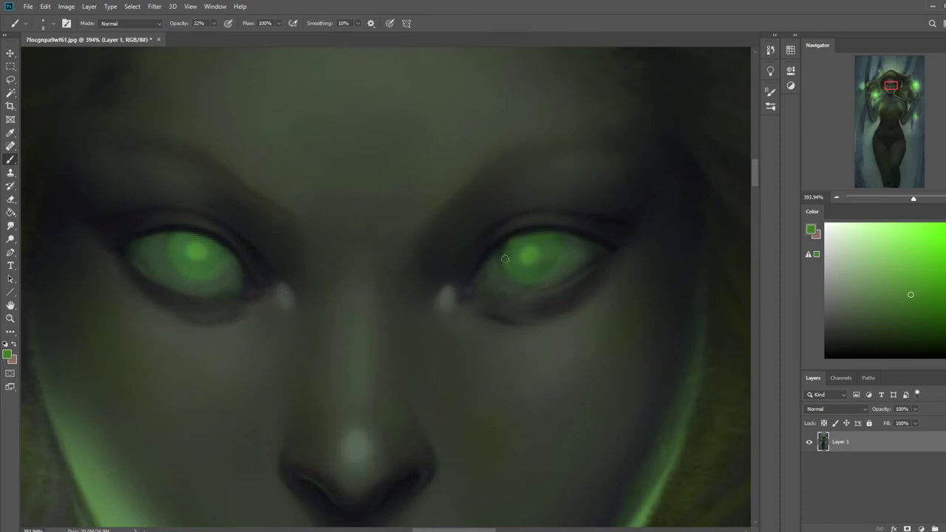
left_click(539, 246, "alt")
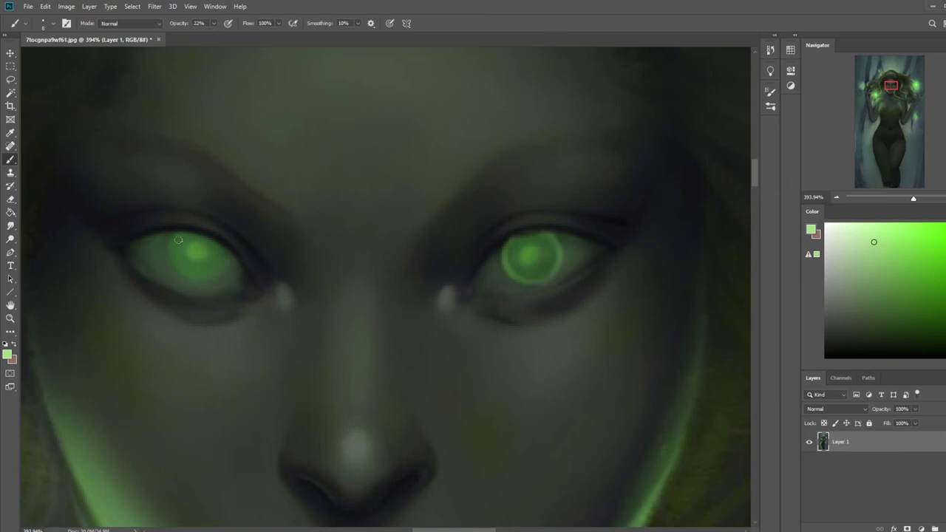
left_click_drag(177, 234, 187, 282)
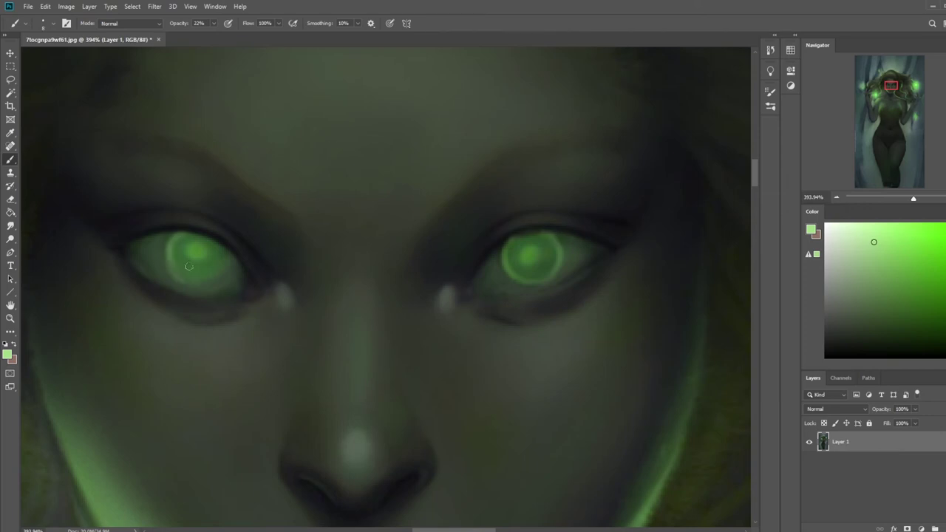
key("ctrl+z")
Pick a very pale green and add fine highlights to both eyes with the 8 px brush at 22% opacity.
key("ctrl+0")
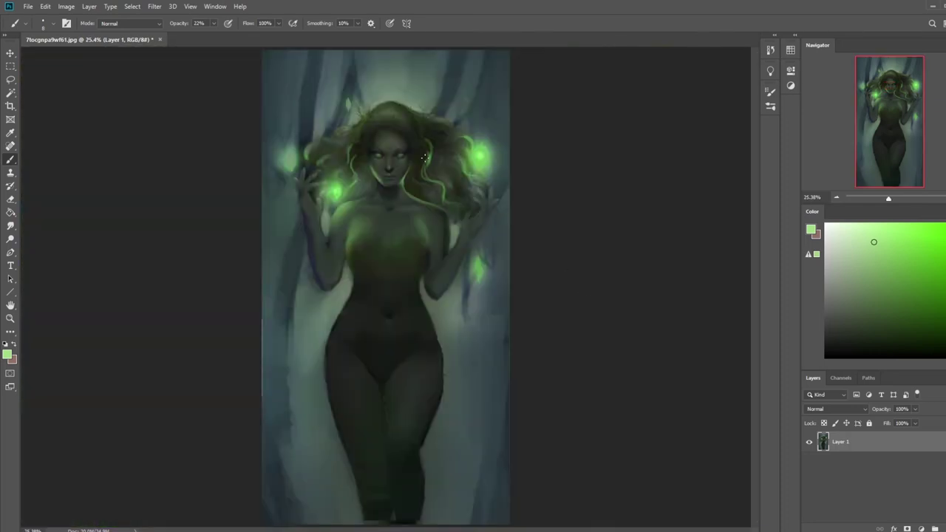
key("z")
left_click_drag(388, 149, 420, 185)
key("b")
left_click(840, 229)
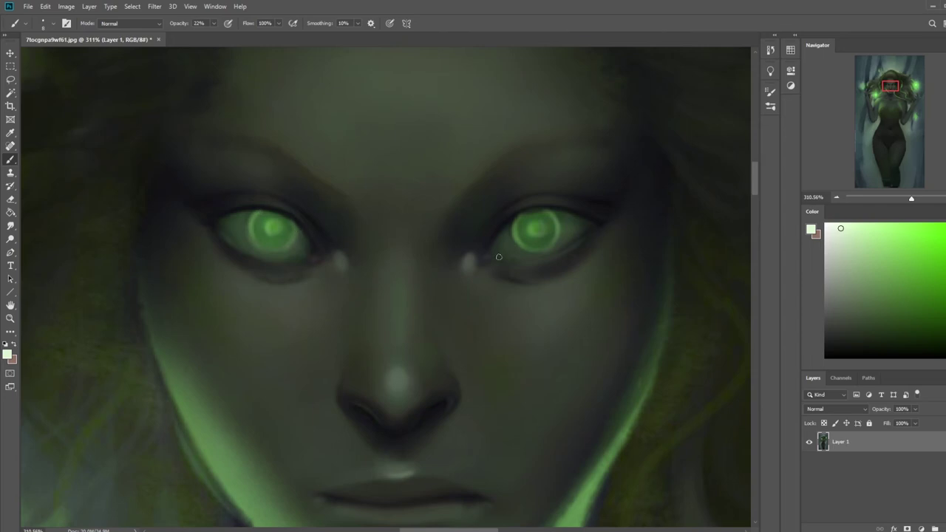
key("ctrl+minus")
key("ctrl+minus")
key("ctrl+minus")
key("ctrl+minus")
key("ctrl+minus")
key("ctrl+minus")
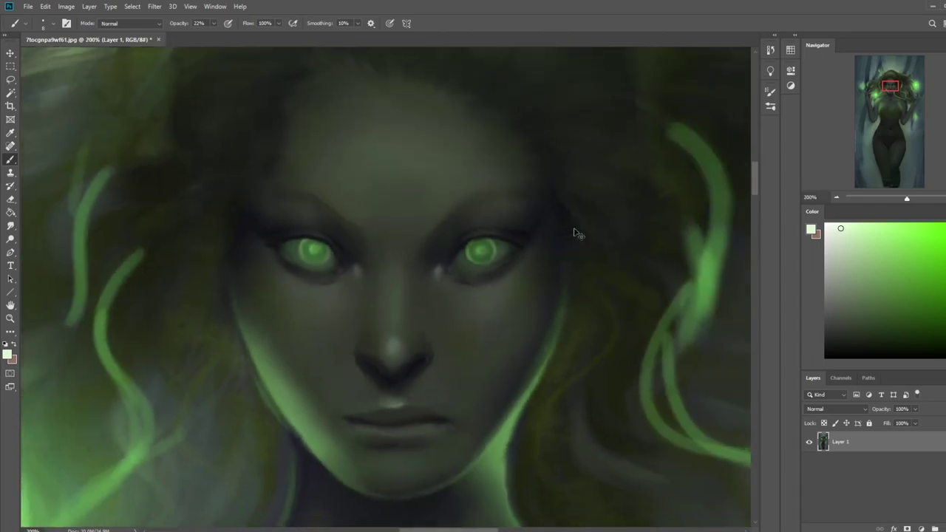
Switch to the 500 px round brush, keeping the pale green colour and 22% opacity.
right_click(422, 281)
left_click(443, 279)
left_click(729, 251)
key("ctrl+minus")
key("ctrl+minus")
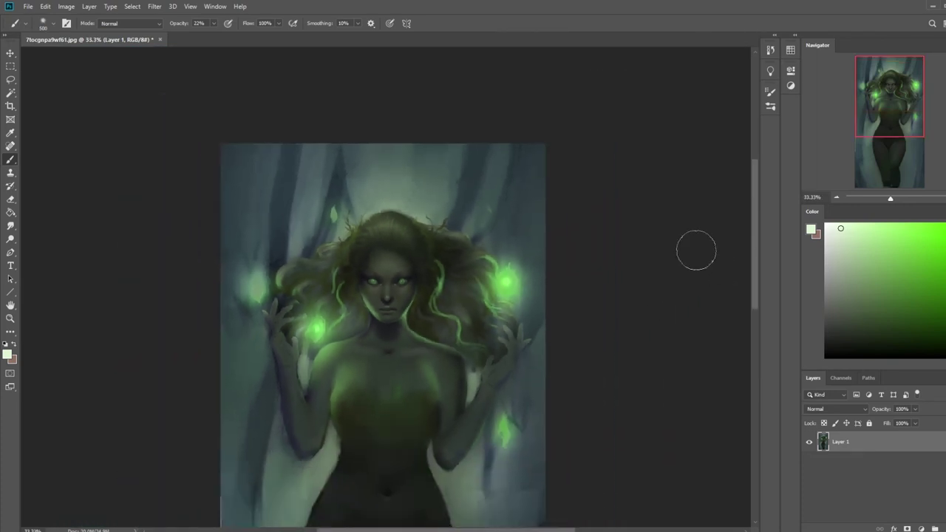
Select the whole canvas, copy the current painting and display the document history.
left_click_drag(498, 302, 537, 176)
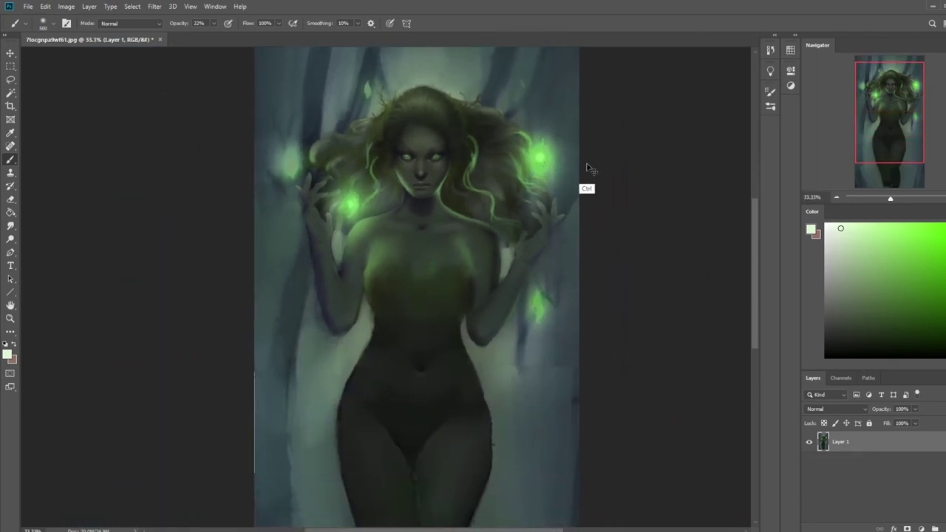
key("ctrl+minus")
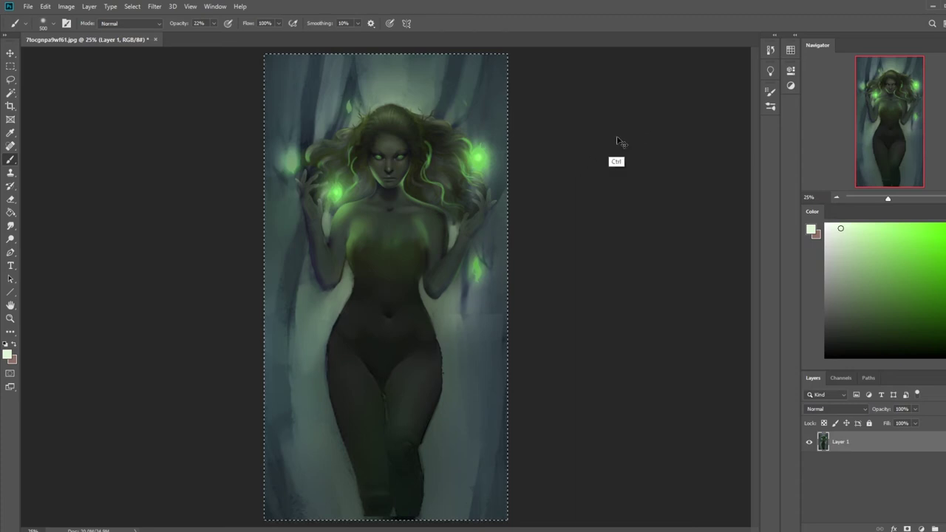
key("ctrl+a")
key("ctrl+a")
left_click(770, 50)
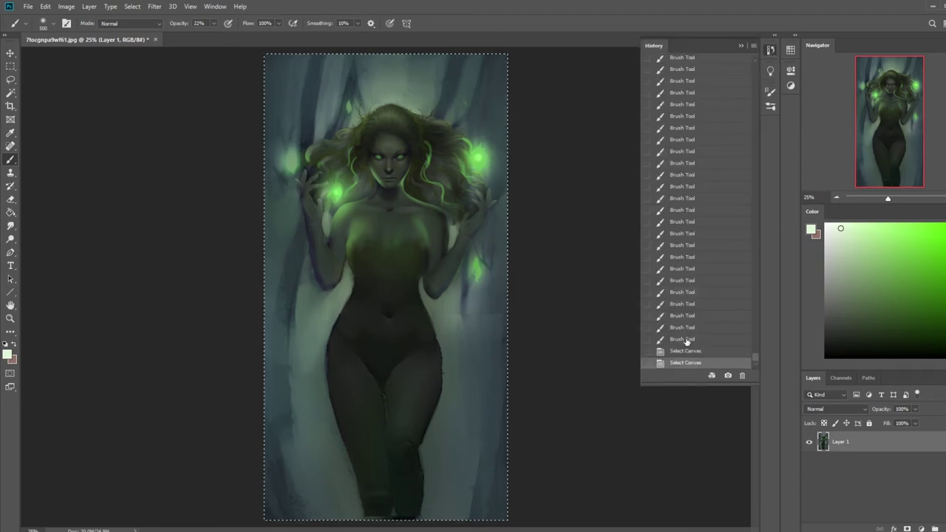
Step back through the history to the first brush stroke after the Liquify edit.
key("ctrl+alt+z")
left_click(684, 256)
left_click(684, 233)
left_click(685, 174)
left_click(684, 132)
left_click(686, 92)
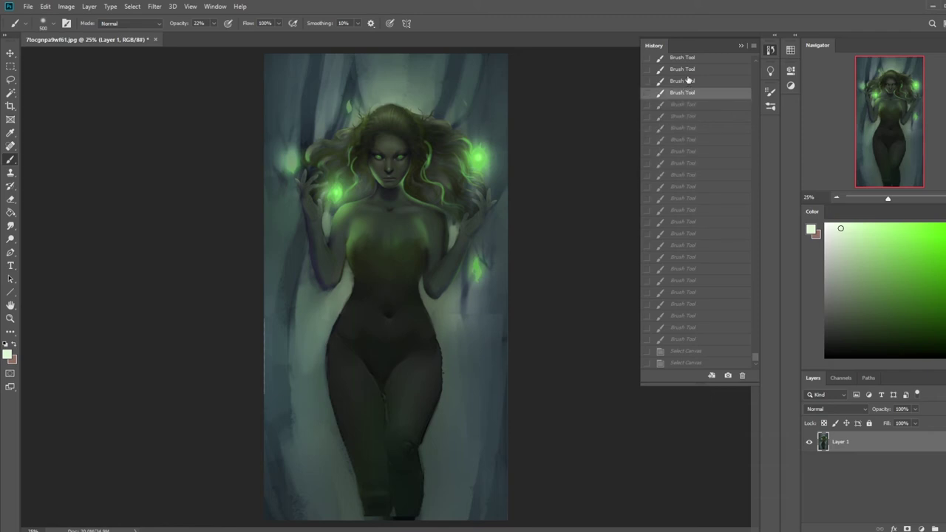
left_click(687, 80)
left_click(694, 59)
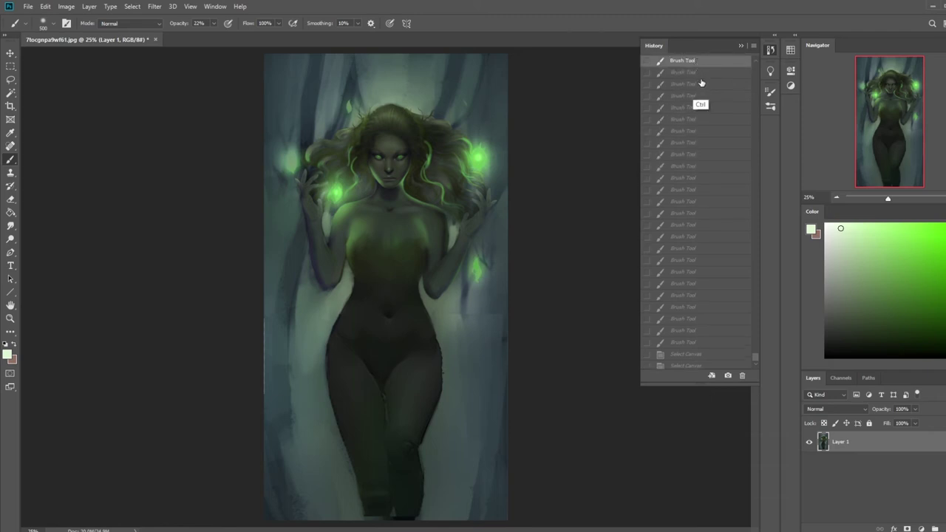
key("ctrl+z")
scroll(755, 356, "up", 3)
left_click(687, 314)
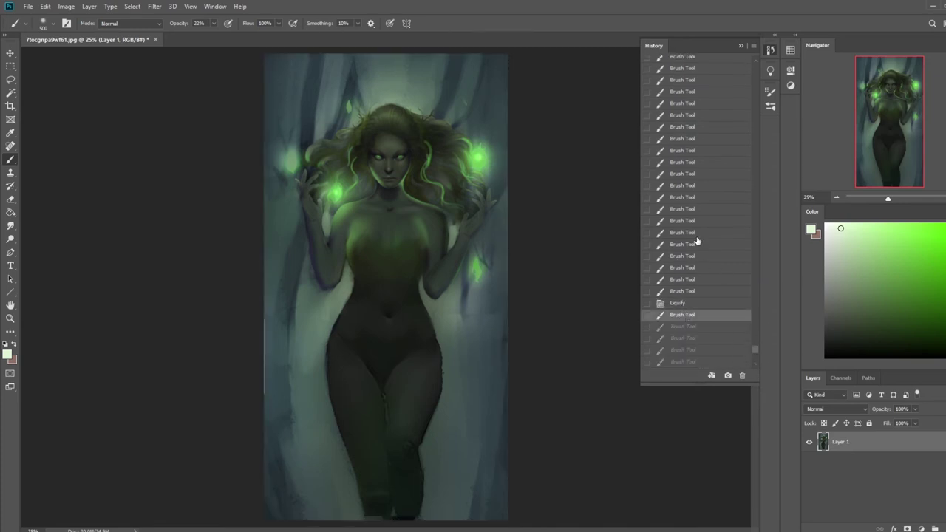
Paste the copied painting as a new layer above Layer 1 and put the history away.
key("ctrl+v")
left_click(741, 46)
key("e")
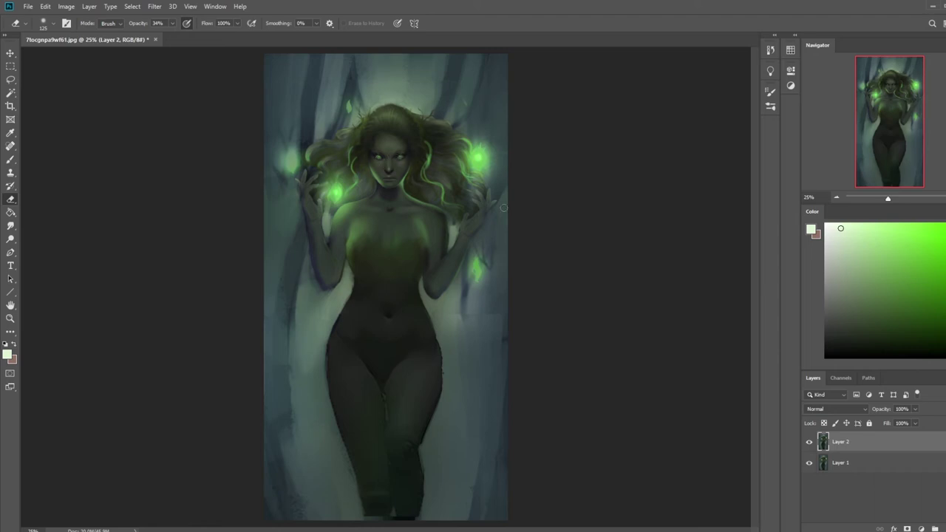
Switch to the round brush and reduce it to 80 px for close-up work on the eyes.
key("b")
key("z")
left_click_drag(360, 149, 407, 180)
key("b")
key("bracketleft")
key("bracketleft")
key("bracketleft")
key("bracketleft")
key("bracketleft")
key("bracketleft")
key("bracketleft")
key("bracketleft")
key("bracketleft")
key("bracketleft")
key("bracketleft")
key("bracketright")
key("bracketright")
Undo the pale green trial stroke, pick a bright green and paint a soft glow over the figure's eye at 9% opacity.
left_click_drag(576, 133, 495, 158)
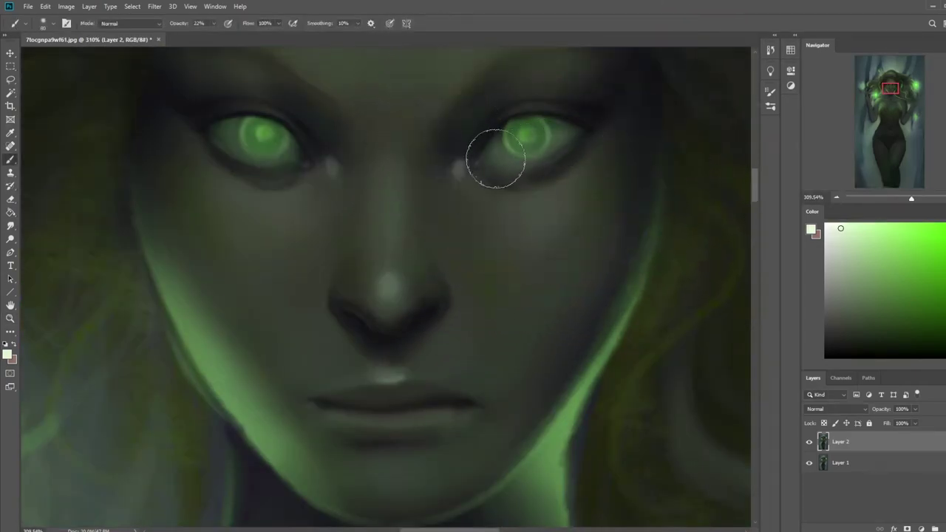
key("ctrl+z")
left_click(895, 223)
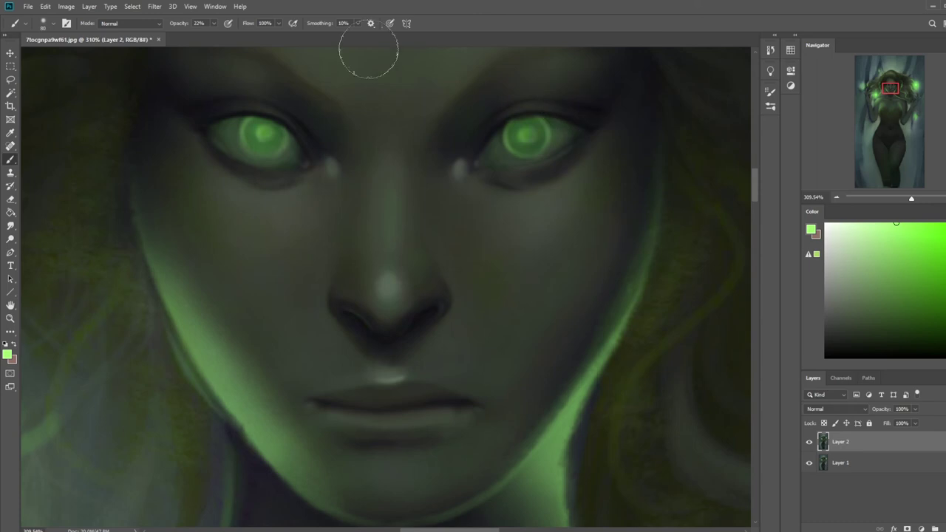
left_click(212, 24)
left_click_drag(211, 34, 204, 35)
mouse_move(567, 138)
left_mouse_down()
mouse_move(538, 154)
mouse_move(513, 140)
left_mouse_up()
left_click(523, 140)
Merge Layer 2 down into Layer 1, and undo a trial green stroke on the chest.
key("ctrl+0")
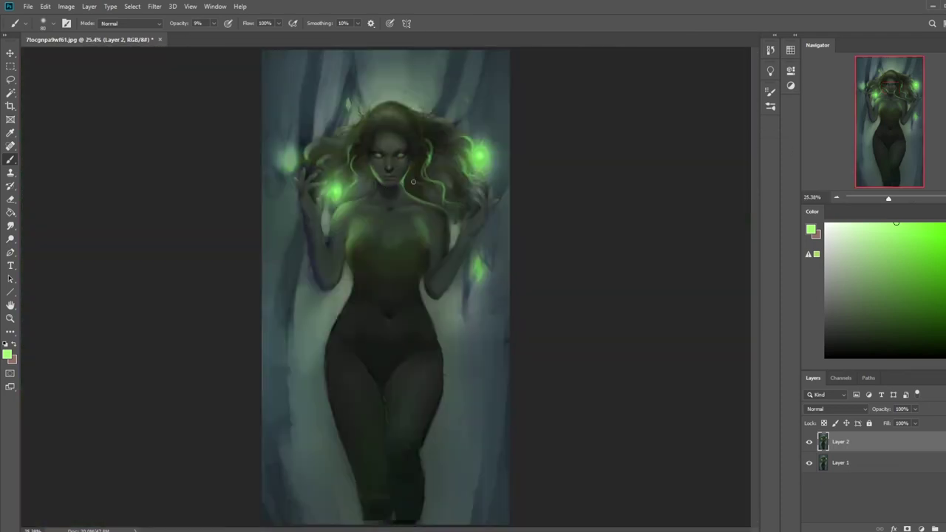
right_click(869, 440)
left_click(850, 318)
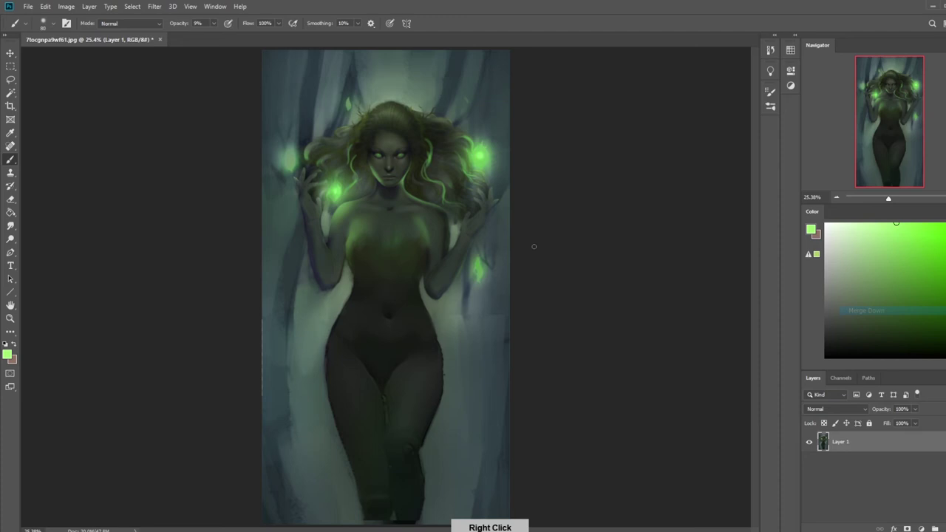
left_click_drag(390, 229, 392, 216)
key("ctrl+z")
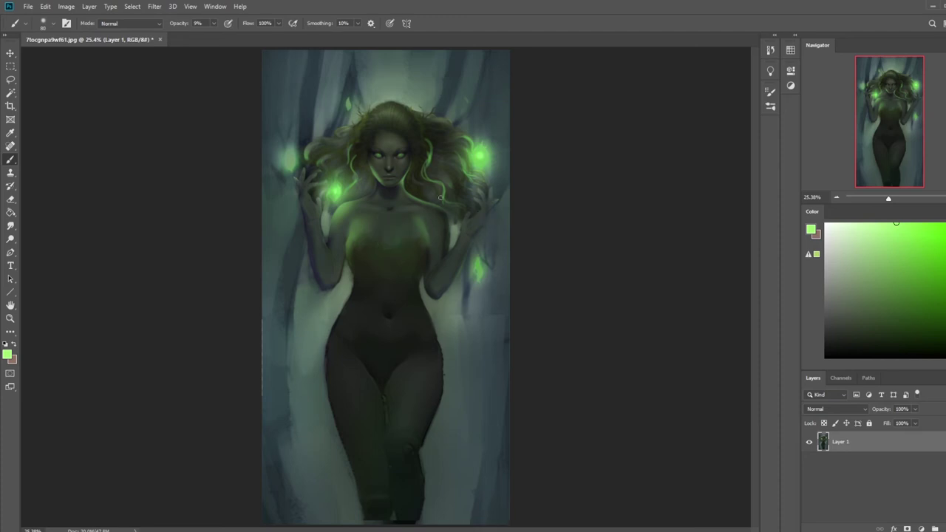
Sample a dark tone from the hair beside the jaw and set the brush to 35 px at 74% opacity.
key("z")
left_click_drag(326, 127, 436, 229)
key("b")
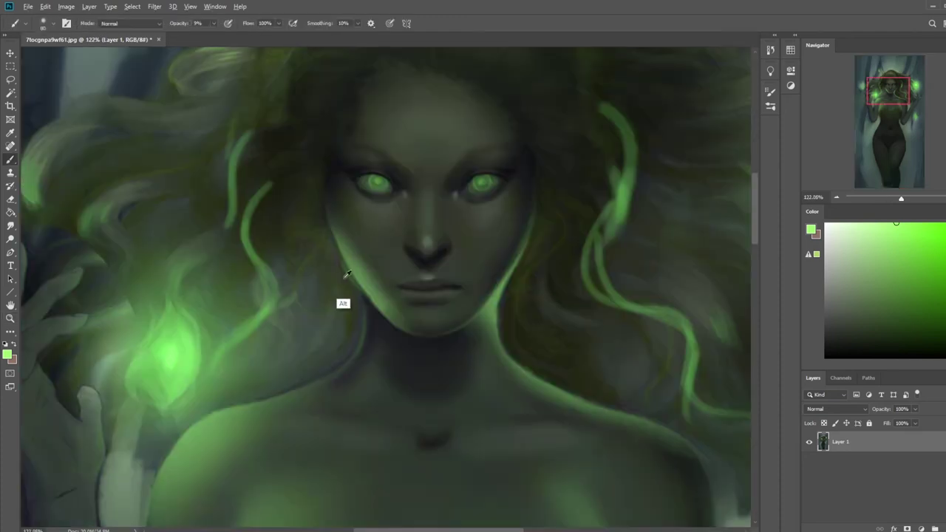
left_click(336, 306, "alt")
left_click(212, 24)
left_click_drag(245, 36, 246, 35)
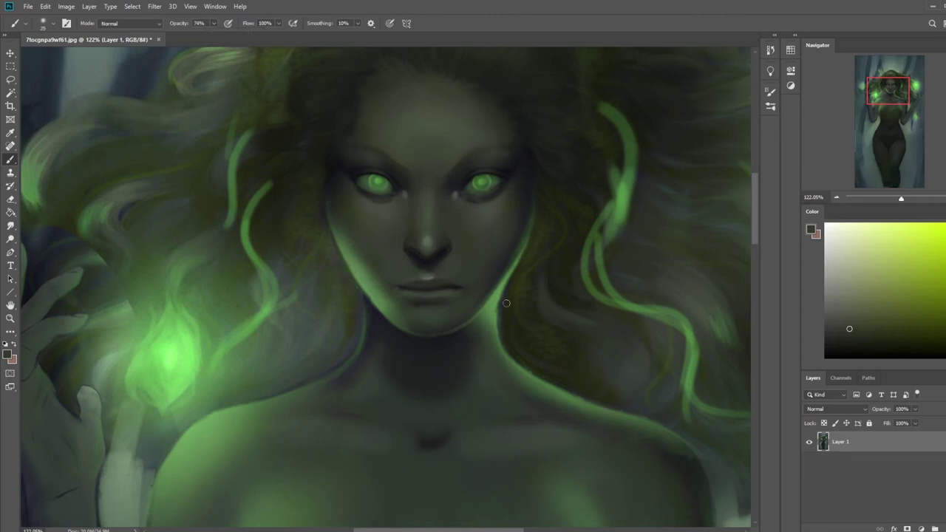
key("ctrl+0")
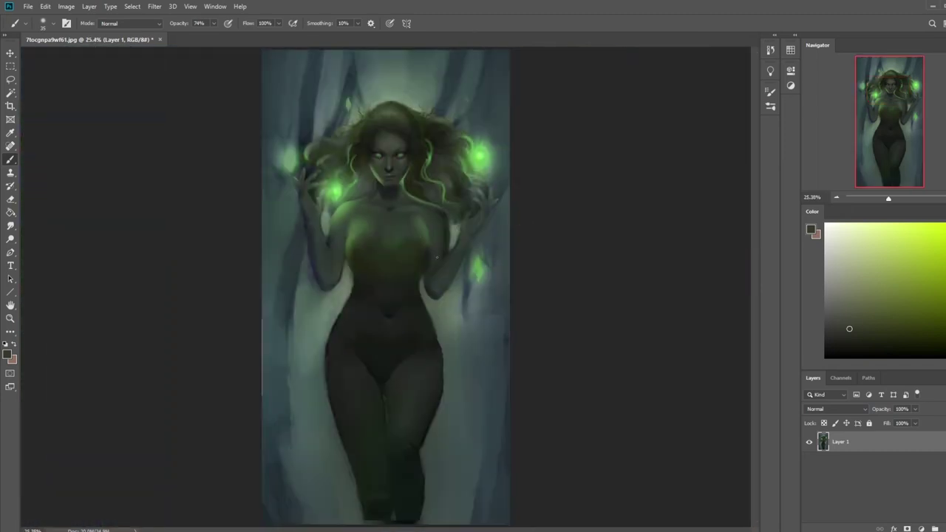
key("ctrl+minus")
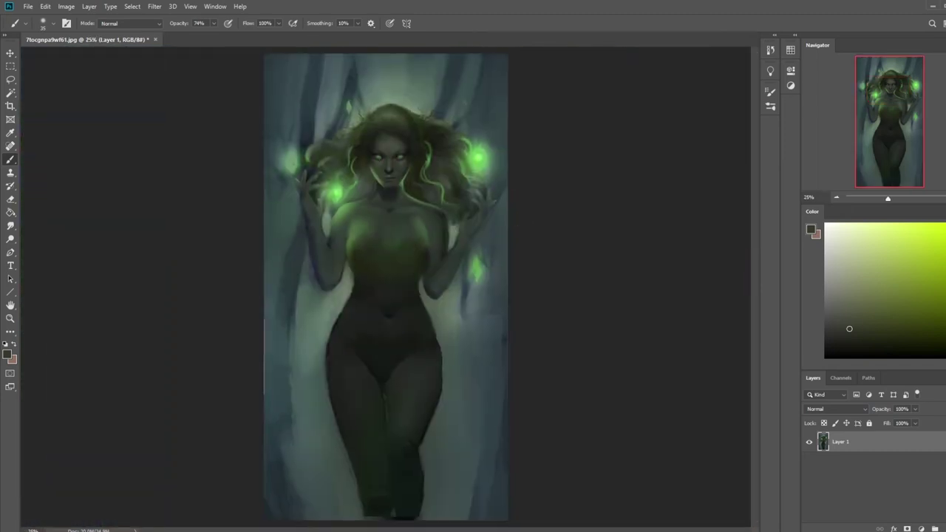
Smudge the hair softly, add a new layer above the painting, and set the brush colour to white.
left_click(10, 225)
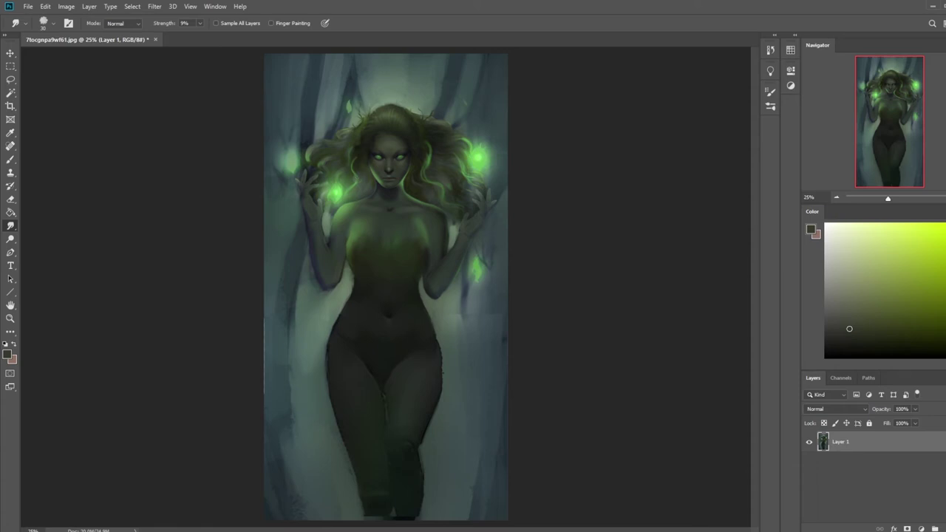
left_click(942, 526)
left_click(825, 224)
key("b")
left_click_drag(356, 221, 350, 260)
key("ctrl+z")
mouse_move(355, 226)
left_mouse_down()
mouse_move(351, 266)
mouse_move(418, 274)
left_mouse_up()
left_click_drag(422, 227, 426, 275)
key("ctrl+z")
left_click_drag(421, 226, 423, 274)
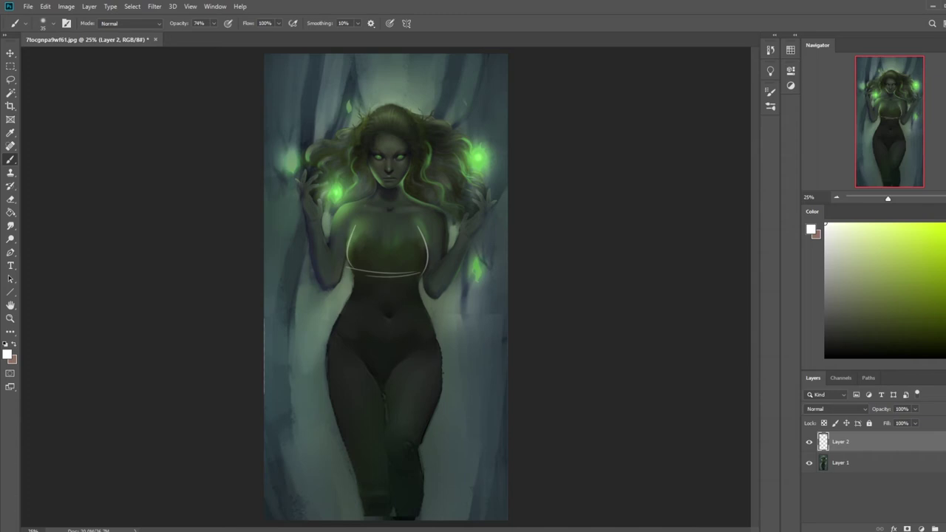
left_click_drag(373, 194, 350, 238)
left_click_drag(407, 189, 428, 241)
key("ctrl+z")
key("ctrl+z")
key("ctrl+z")
key("ctrl+z")
key("ctrl+z")
Sketch a pointed two-cup bodice outline on the torso and flowing ribbons sweeping from the waist past both canvas edges.
left_click_drag(356, 226, 390, 279)
mouse_move(424, 228)
left_mouse_down()
mouse_move(429, 263)
mouse_move(389, 275)
mouse_move(420, 276)
left_mouse_up()
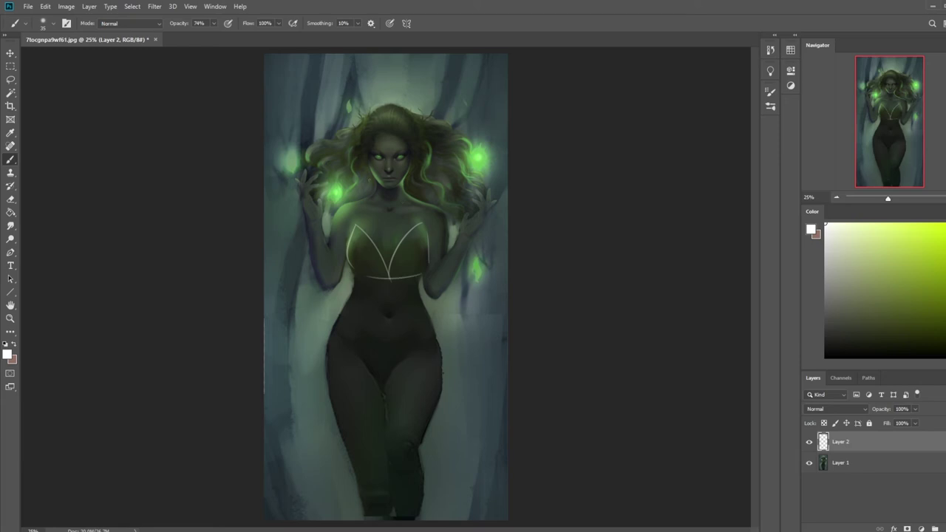
left_click_drag(353, 292, 221, 405)
mouse_move(264, 333)
left_mouse_down()
mouse_move(342, 296)
mouse_move(517, 267)
left_mouse_up()
left_click_drag(390, 278, 563, 274)
left_click_drag(401, 297, 435, 310)
mouse_move(384, 285)
left_mouse_down()
mouse_move(329, 315)
mouse_move(263, 256)
mouse_move(325, 311)
mouse_move(403, 291)
left_mouse_up()
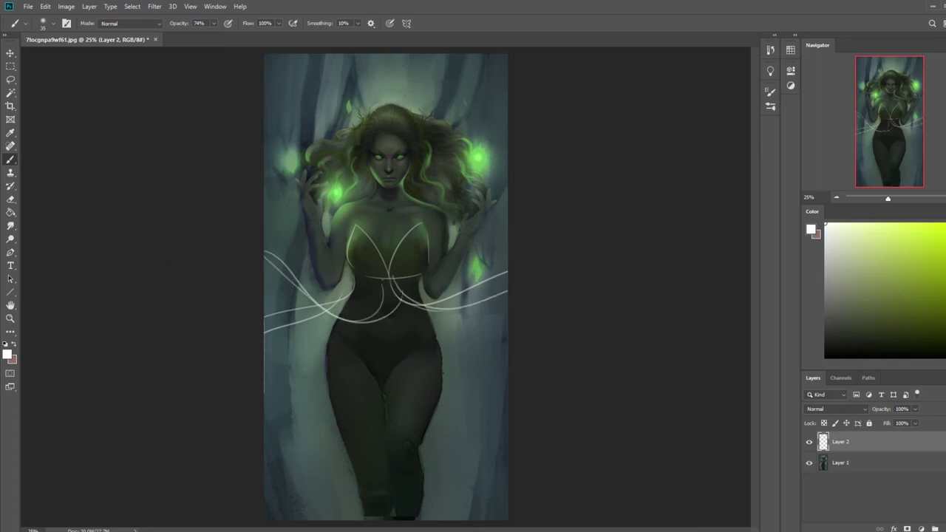
Sketch the skirt's curved outer edges along both hips and the drape lines over the thigh.
mouse_move(264, 246)
left_mouse_down()
mouse_move(289, 258)
mouse_move(327, 305)
mouse_move(318, 395)
left_mouse_up()
left_click_drag(421, 278, 441, 412)
key("ctrl+z")
mouse_move(424, 281)
left_mouse_down()
mouse_move(453, 377)
mouse_move(436, 428)
left_mouse_up()
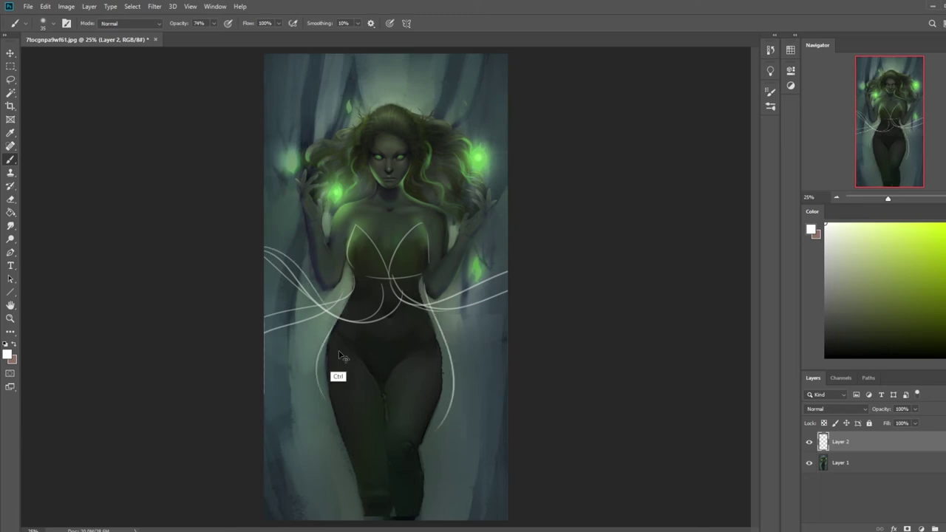
key("ctrl+minus")
left_click_drag(406, 322, 374, 406)
key("ctrl+z")
mouse_move(406, 323)
left_mouse_down()
mouse_move(392, 384)
mouse_move(390, 369)
mouse_move(416, 390)
left_mouse_up()
key("ctrl+z")
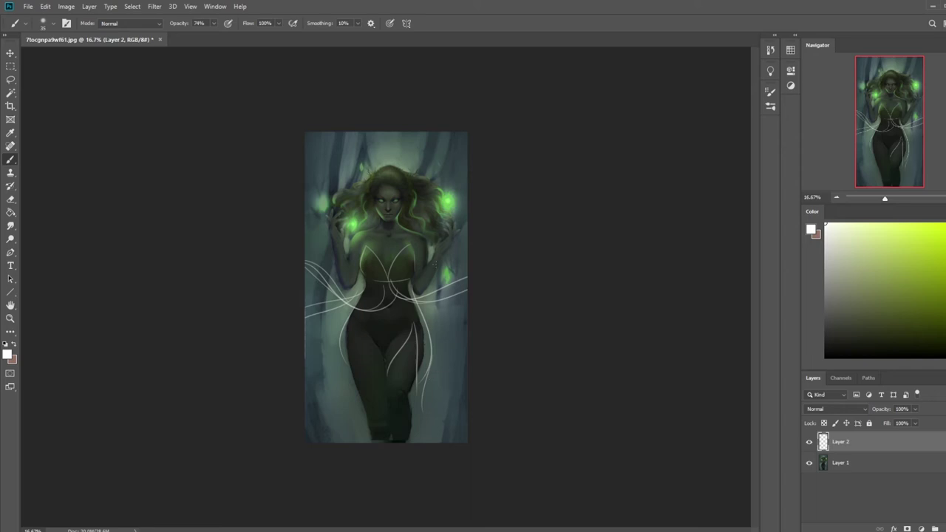
Extend the skirt's outer edges in long flowing lines on both sides of the legs down to the canvas bottom.
mouse_move(352, 313)
left_mouse_down()
mouse_move(340, 343)
mouse_move(361, 437)
left_mouse_up()
key("ctrl+z")
left_click_drag(353, 382, 367, 441)
left_click_drag(416, 303, 442, 441)
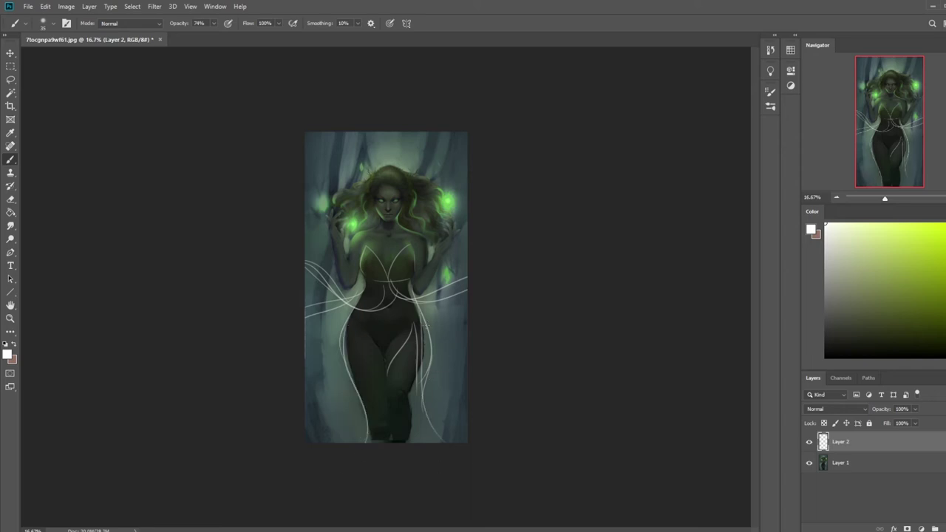
left_click_drag(426, 330, 423, 421)
left_click_drag(351, 346, 327, 442)
left_click_drag(350, 392, 356, 442)
Sketch the inner skirt folds crossing the thighs and running down the legs to the canvas bottom.
left_click_drag(401, 303, 374, 393)
key("ctrl+z")
left_click_drag(351, 327, 386, 426)
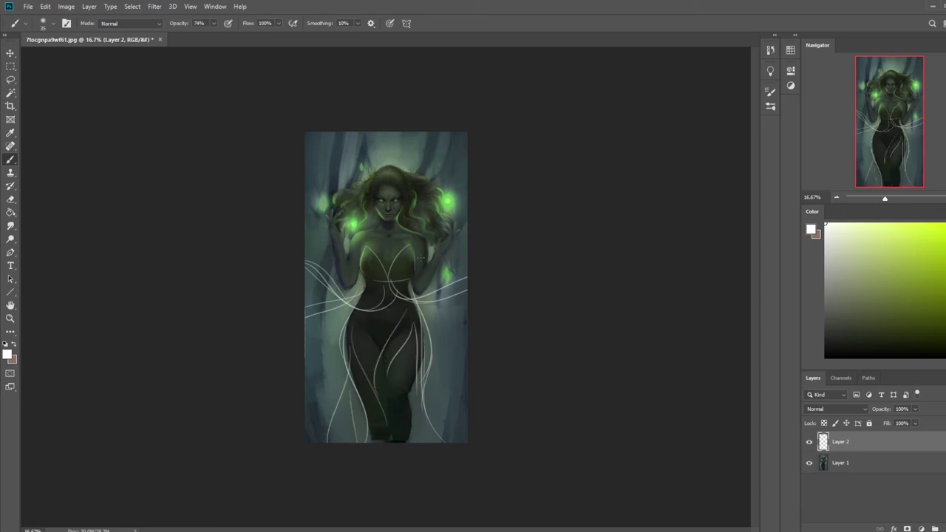
left_click_drag(414, 376, 405, 442)
key("ctrl+z")
left_click_drag(417, 368, 414, 442)
left_click_drag(388, 371, 389, 442)
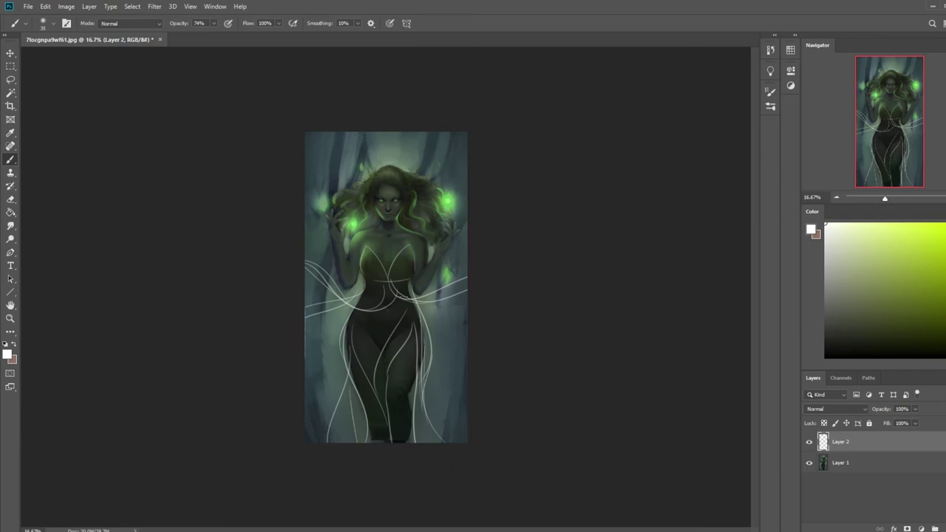
Sketch long looping fabric drapes hanging from both arms beside the hips.
left_click_drag(349, 261, 339, 332)
key("ctrl+z")
left_click_drag(350, 261, 329, 358)
left_click_drag(340, 286, 327, 361)
left_click_drag(431, 285, 452, 356)
left_click_drag(420, 302, 449, 348)
key("ctrl+z")
mouse_move(412, 291)
left_mouse_down()
mouse_move(458, 358)
mouse_move(446, 330)
left_mouse_up()
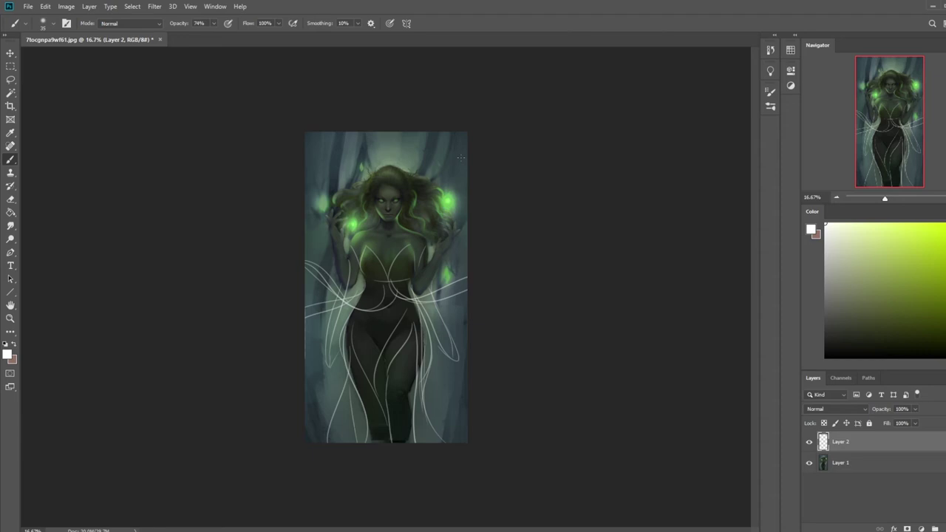
On Layer 1, choose a different brush and paint the background beside the upper tree trunk with the sampled pale green.
left_click(866, 464)
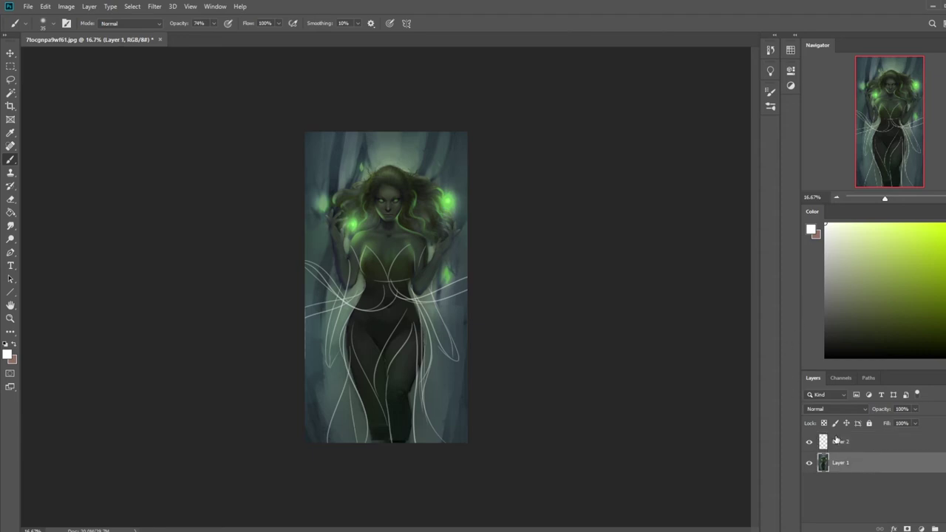
left_click(378, 156, "alt")
right_click(396, 178)
left_click(426, 328)
left_click(519, 88)
left_click(379, 155, "alt")
left_click_drag(373, 141, 368, 167)
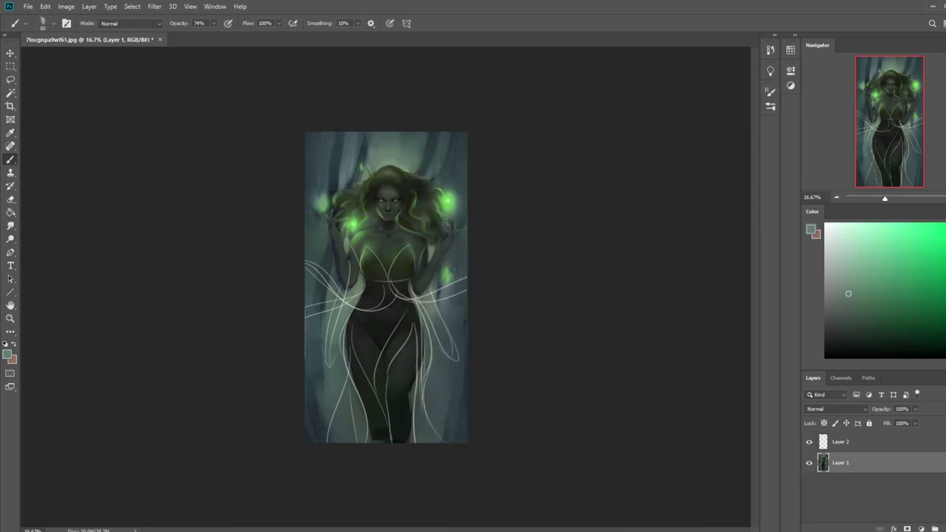
Repaint the tree trunks and gaps around the figure's head using teal and blue tones sampled from the background.
left_click(356, 164, "alt")
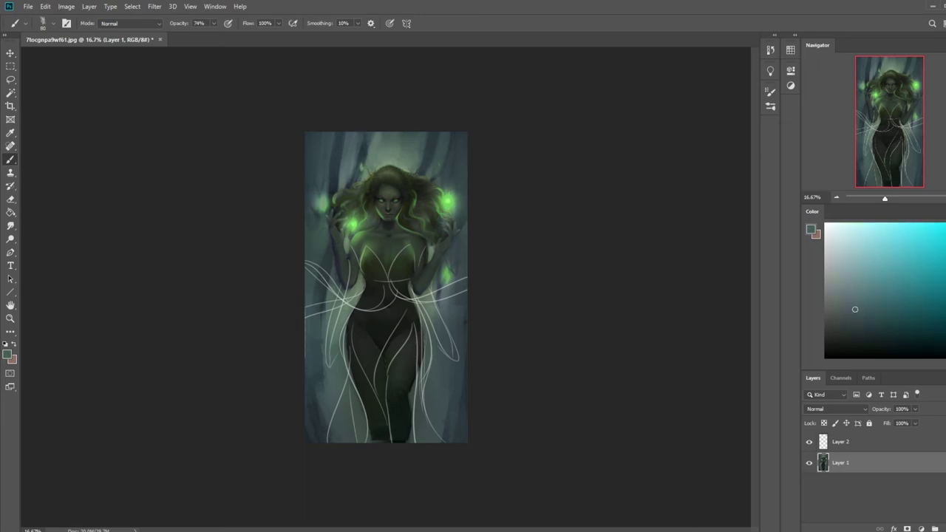
left_click(361, 170, "alt")
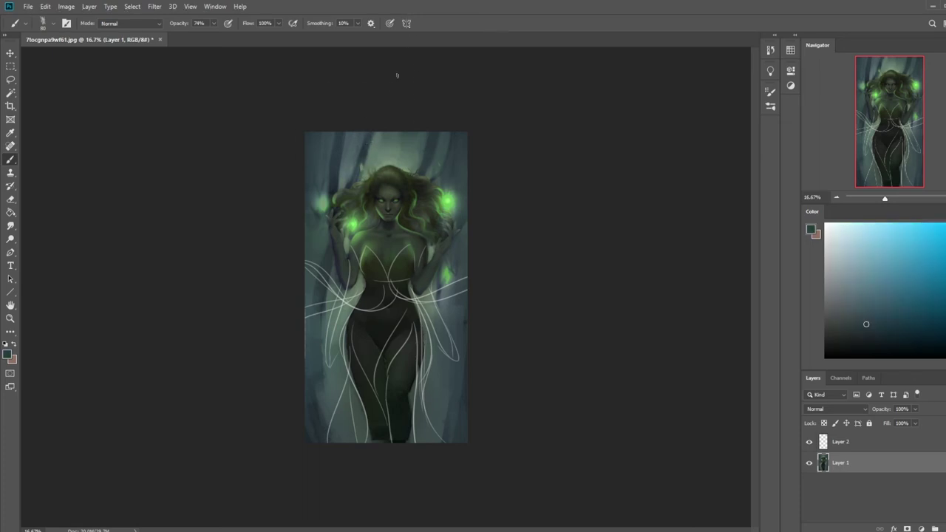
left_click(428, 157, "alt")
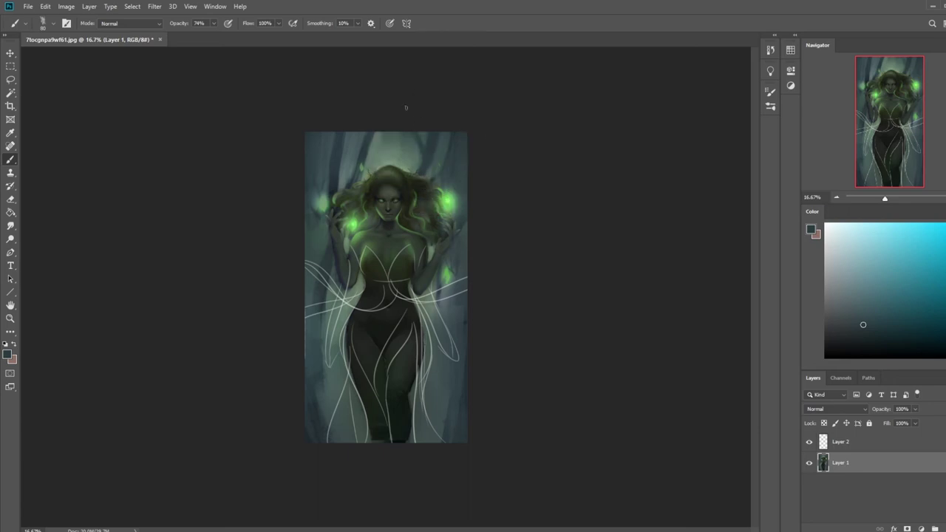
left_click(409, 170, "alt")
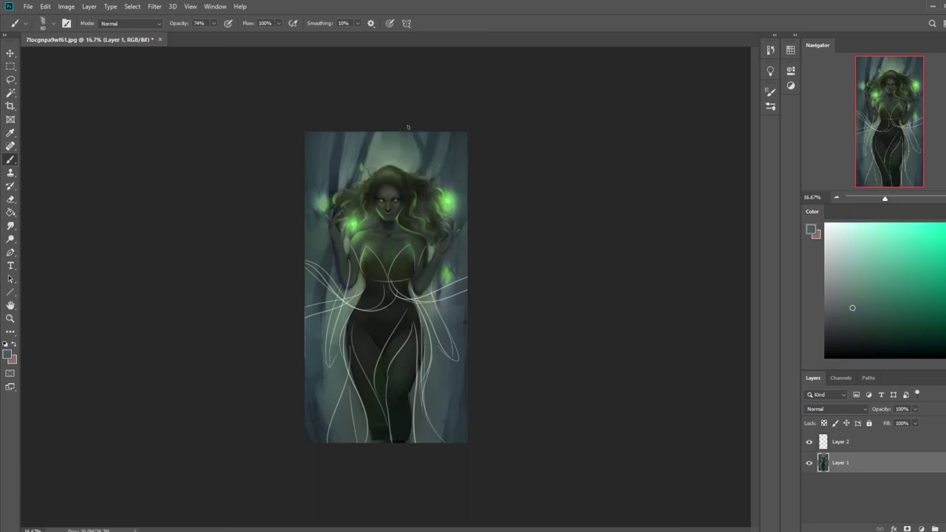
left_click(420, 163, "alt")
left_click(412, 174, "alt")
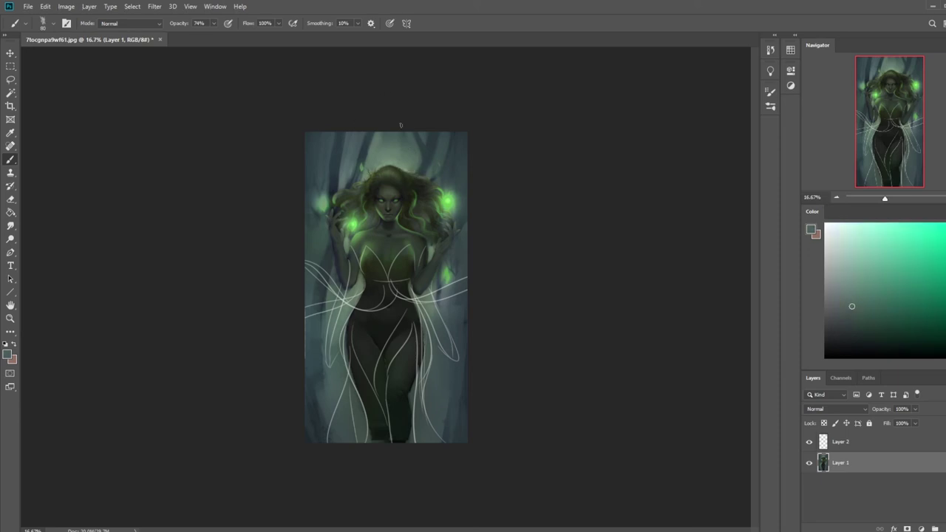
left_click(333, 164, "alt")
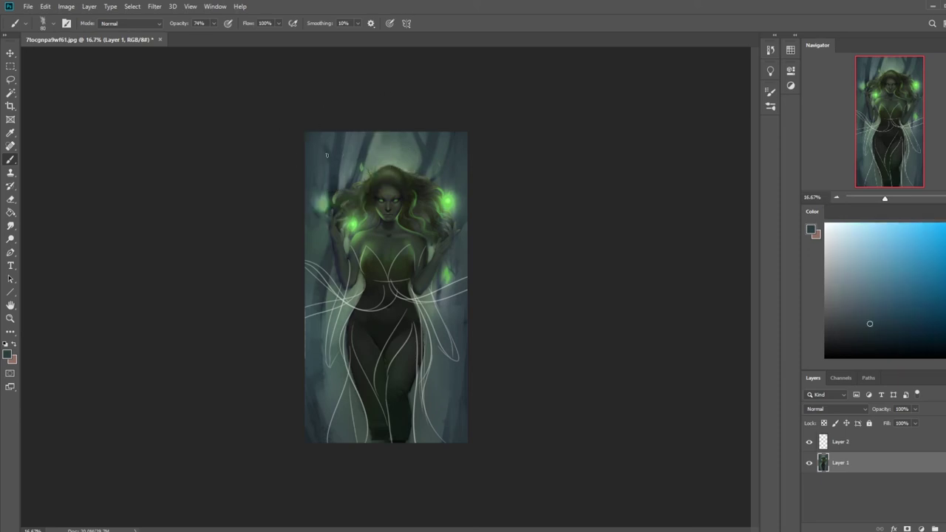
left_click(331, 142, "alt")
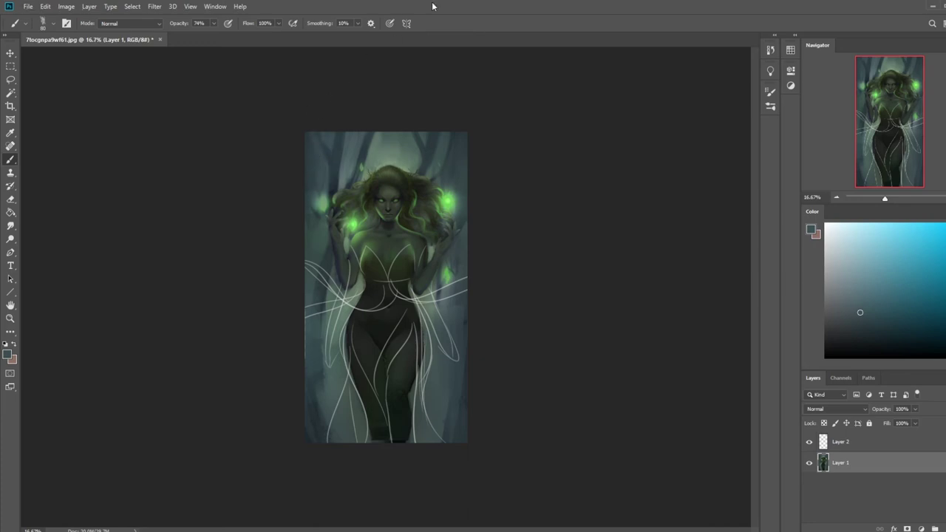
Sample a dark teal from the background and paint the side tree trunks with the brush at about 120 px.
left_click(328, 287, "alt")
key("]")
key("]")
key("]")
key("]")
key("]")
key("]")
key("]")
key("bracketleft")
key("bracketleft")
key("bracketleft")
key("bracketleft")
key("bracketleft")
key("bracketleft")
key("bracketleft")
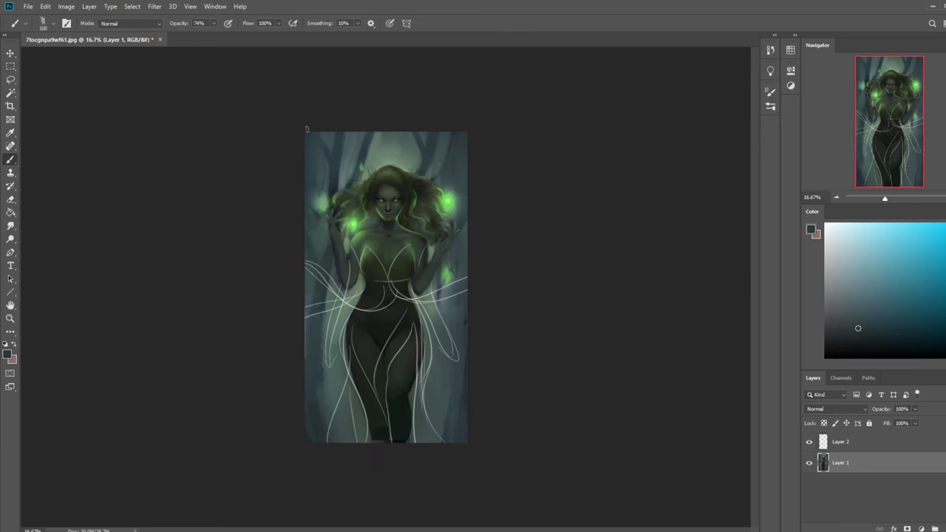
Refine the background trunks with a sampled blue-teal, setting the brush to 125 px.
key("bracketright")
key("bracketright")
key("bracketright")
key("bracketright")
key("bracketright")
key("bracketright")
left_click(328, 164, "alt")
key("bracketleft")
key("bracketleft")
key("bracketleft")
key("bracketleft")
key("bracketleft")
key("bracketleft")
key("bracketleft")
key("alt")
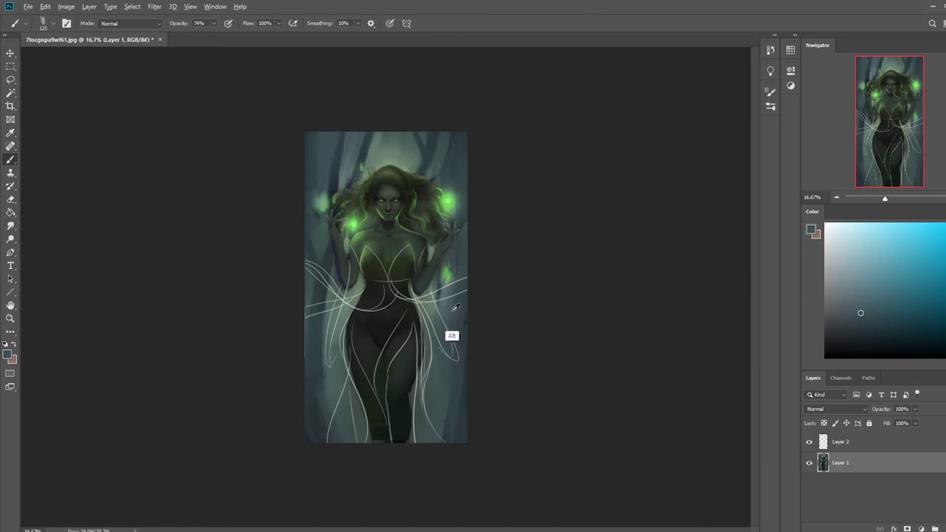
Darken the painting's outer edges and lower area with a 5000 px speckled brush in Darken mode, using near-black blue.
left_click(443, 284, "alt")
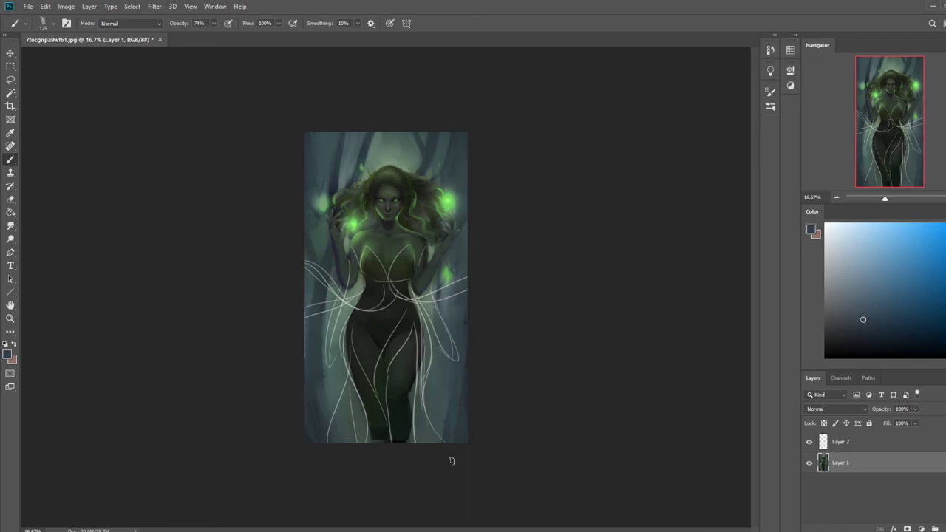
right_click(440, 300)
left_click(458, 278)
left_click(603, 112)
left_click(873, 330)
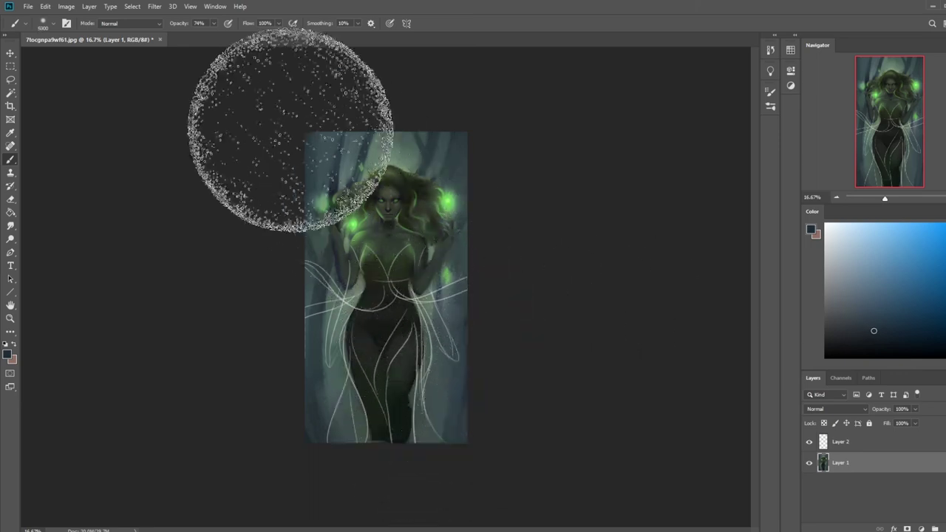
left_click(155, 24)
left_click(118, 69)
mouse_move(454, 342)
left_mouse_down()
mouse_move(450, 404)
mouse_move(365, 429)
mouse_move(362, 317)
mouse_move(416, 462)
left_mouse_up()
key("ctrl+z")
left_click(893, 343)
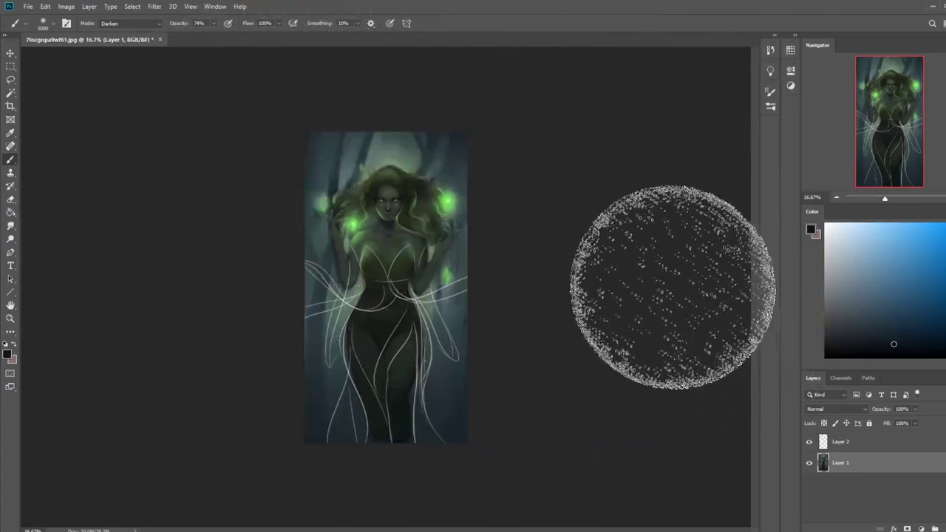
Hide the outfit sketch on Layer 2, shrink the brush, and set it to Normal mode at 100% opacity.
left_click(808, 441)
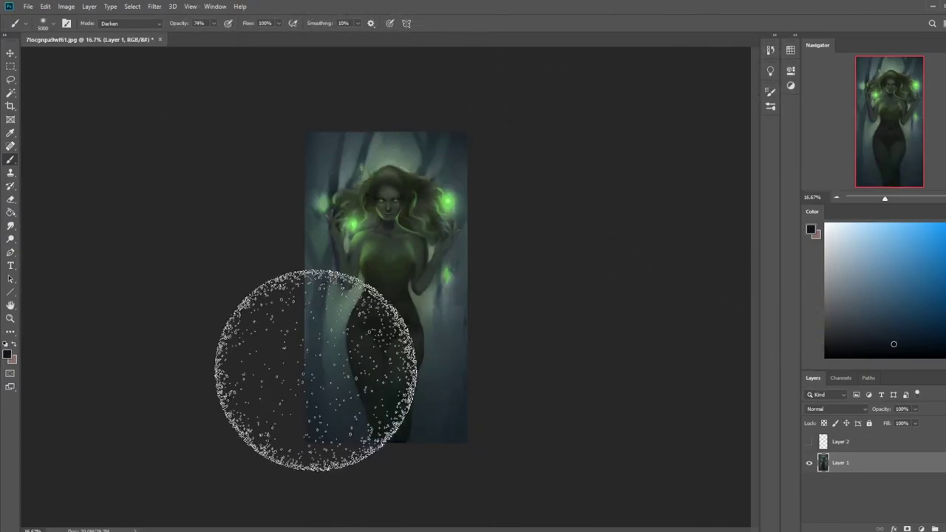
key("bracketleft")
key("bracketleft")
key("bracketleft")
key("bracketleft")
key("bracketleft")
key("bracketleft")
key("bracketleft")
key("bracketleft")
key("bracketleft")
key("bracketleft")
key("bracketleft")
key("bracketleft")
key("bracketleft")
left_click(147, 24)
left_click(146, 26)
left_click(213, 25)
left_click_drag(216, 35, 228, 37)
Reduce the brush to 175 px and sample a dark blue from the background beside the figure.
key("bracketleft")
key("bracketleft")
key("bracketleft")
key("bracketleft")
key("bracketleft")
key("bracketleft")
key("bracketleft")
key("bracketleft")
key("bracketleft")
key("bracketleft")
key("bracketleft")
key("bracketleft")
key("bracketleft")
key("bracketleft")
key("bracketleft")
key("bracketleft")
key("bracketleft")
key("bracketleft")
key("bracketleft")
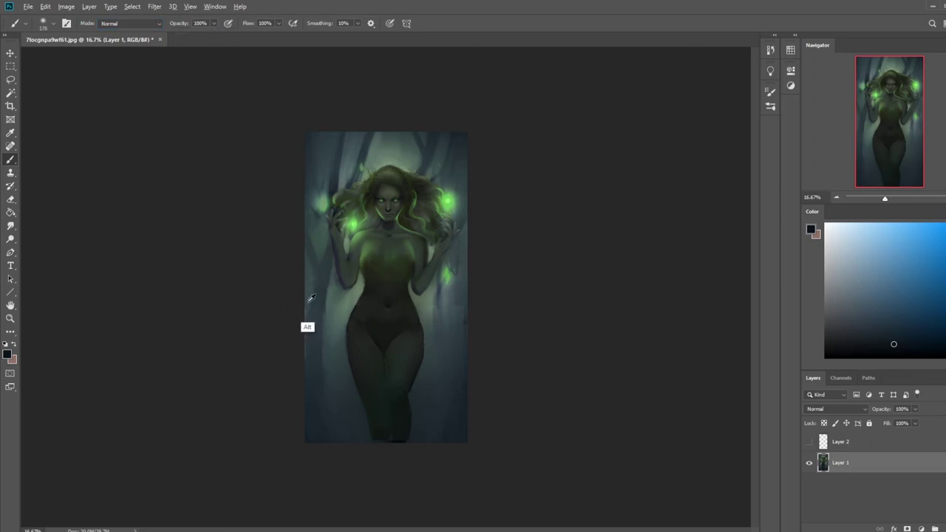
left_click(307, 300, "alt")
left_click(314, 362, "alt")
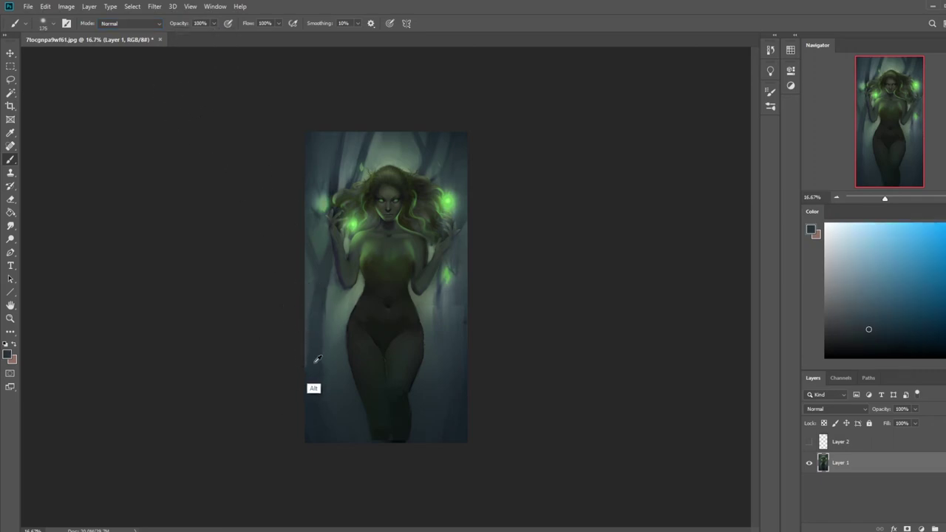
Try to darken the painting's outer areas with a near-black blue brush at 1900 px, then undo the strokes.
key("bracketright")
key("bracketright")
key("bracketright")
key("bracketright")
key("bracketright")
key("bracketright")
key("bracketright")
key("bracketright")
key("bracketright")
key("bracketright")
key("bracketright")
key("bracketright")
key("bracketright")
key("bracketright")
key("bracketright")
key("bracketright")
key("bracketright")
key("bracketright")
key("bracketright")
left_click(869, 352)
mouse_move(456, 156)
left_mouse_down()
mouse_move(444, 135)
mouse_move(302, 153)
mouse_move(352, 176)
mouse_move(301, 238)
mouse_move(318, 345)
mouse_move(416, 330)
mouse_move(445, 345)
mouse_move(445, 454)
left_mouse_up()
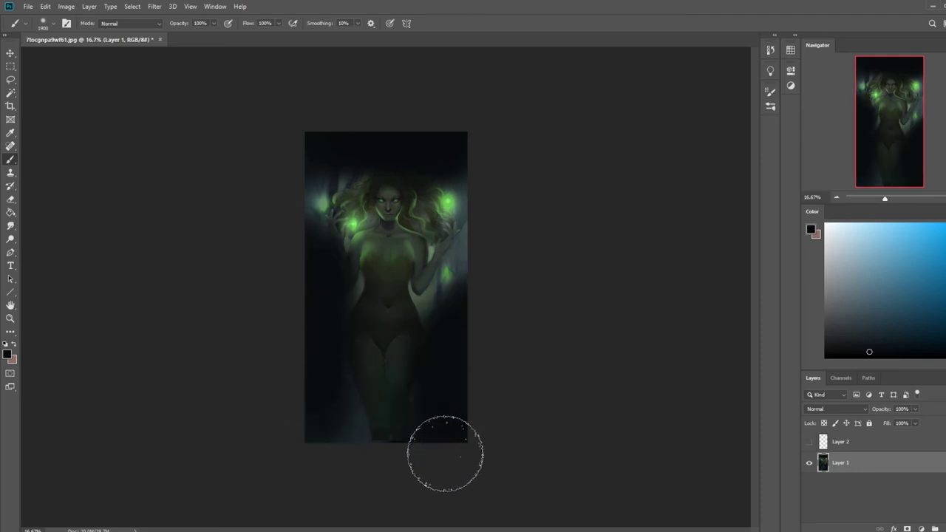
key("ctrl+z")
key("ctrl+z")
key("ctrl+z")
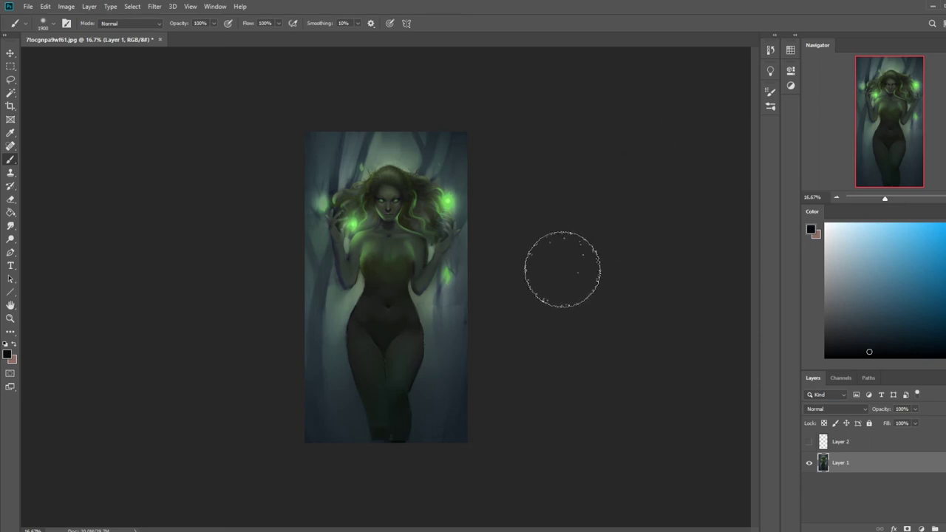
Tint the figure's torso and legs with a dark green sampled from the chest, using the 1900 px brush in Color mode.
left_click(400, 246, "alt")
left_click(129, 23)
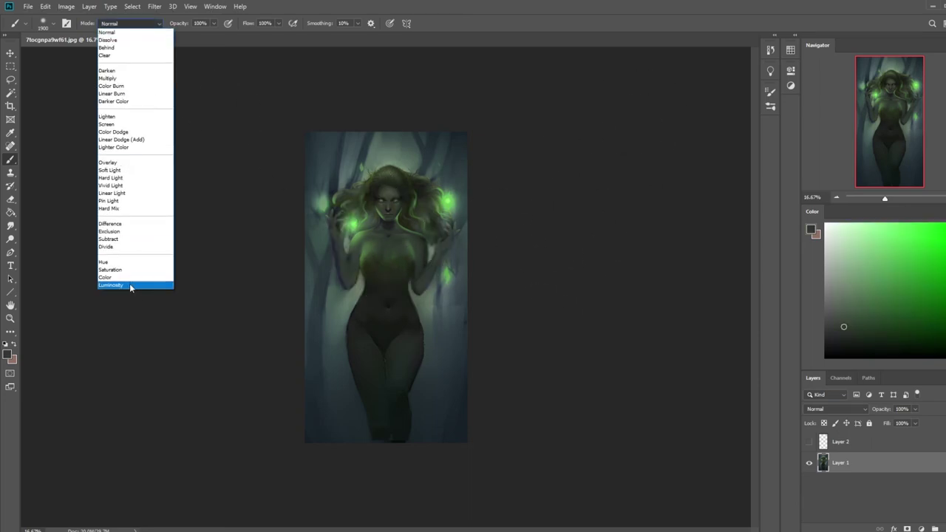
left_click(130, 284)
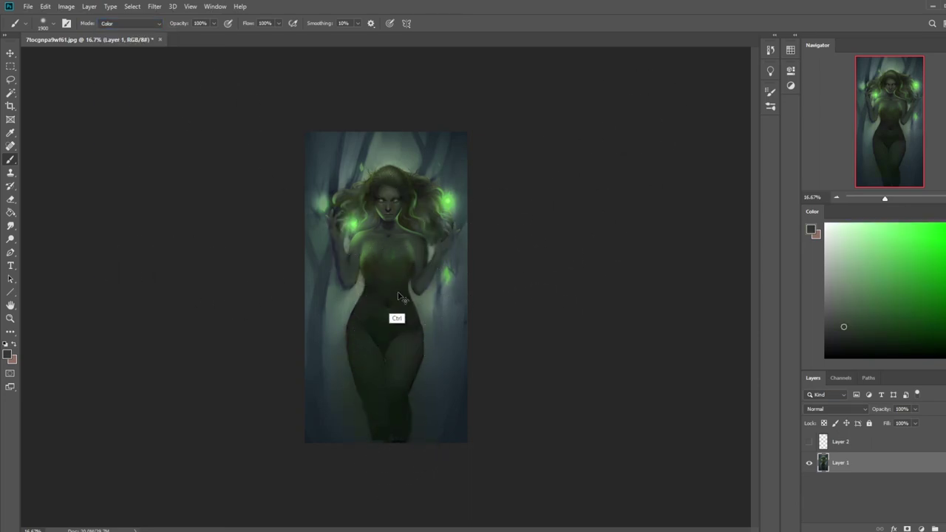
Show the outfit sketch on Layer 2 and erase its bodice lines and the looping ribbons beside the waist at 100% opacity.
left_click(809, 442)
left_click(835, 443)
key("e")
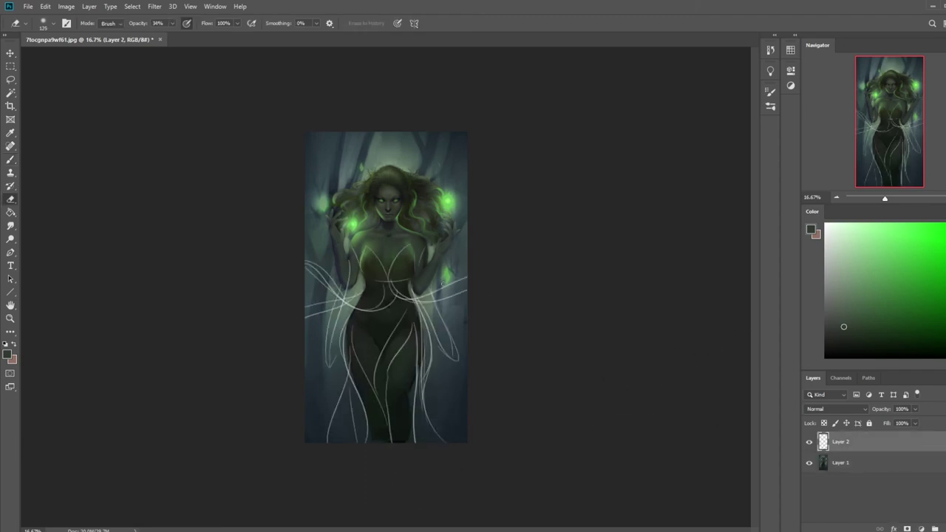
left_click(173, 23)
left_click_drag(173, 34, 228, 36)
left_click(307, 145)
mouse_move(329, 362)
left_mouse_down()
mouse_move(337, 297)
mouse_move(333, 367)
mouse_move(318, 380)
mouse_move(351, 298)
left_mouse_up()
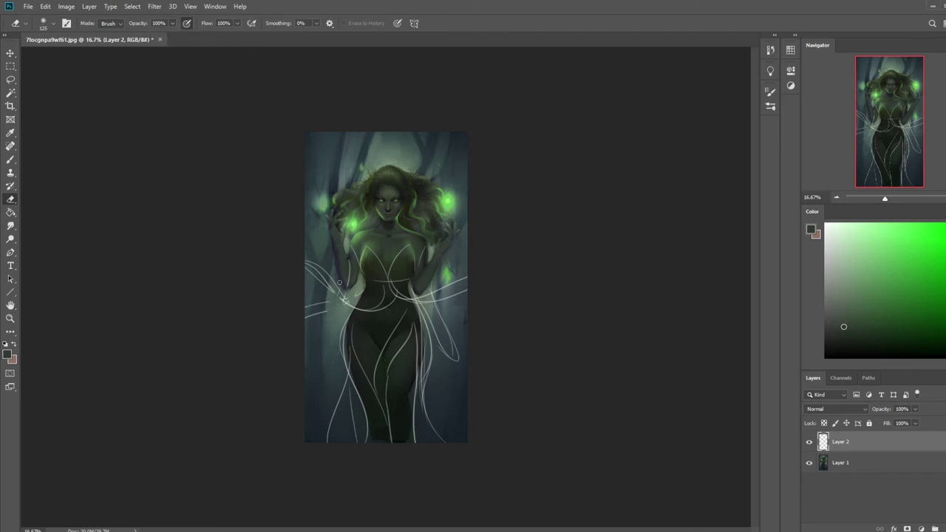
mouse_move(418, 241)
left_mouse_down()
mouse_move(387, 263)
mouse_move(376, 254)
left_mouse_up()
mouse_move(436, 337)
left_mouse_down()
mouse_move(424, 316)
mouse_move(443, 326)
mouse_move(427, 282)
left_mouse_up()
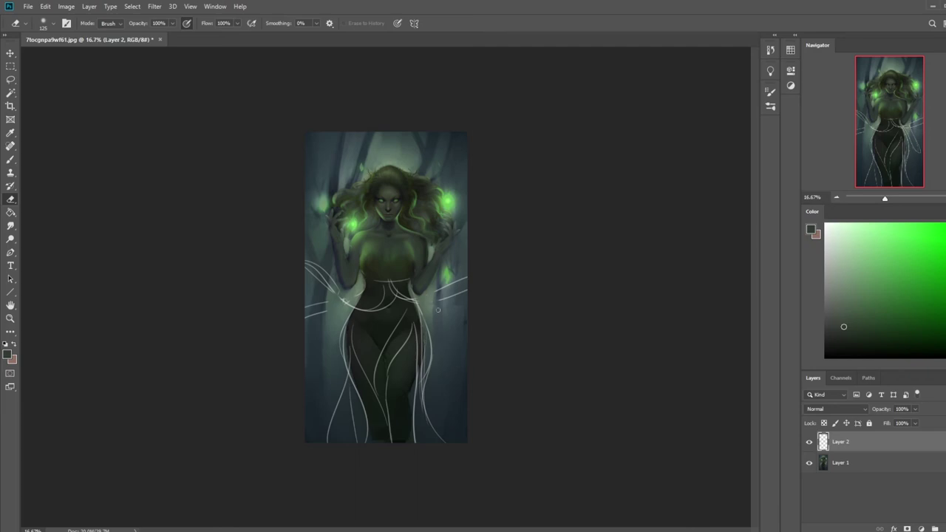
Outline the skirt with the Lasso on a new layer beneath the sketch and fill it with dark green sampled from the waist.
key("b")
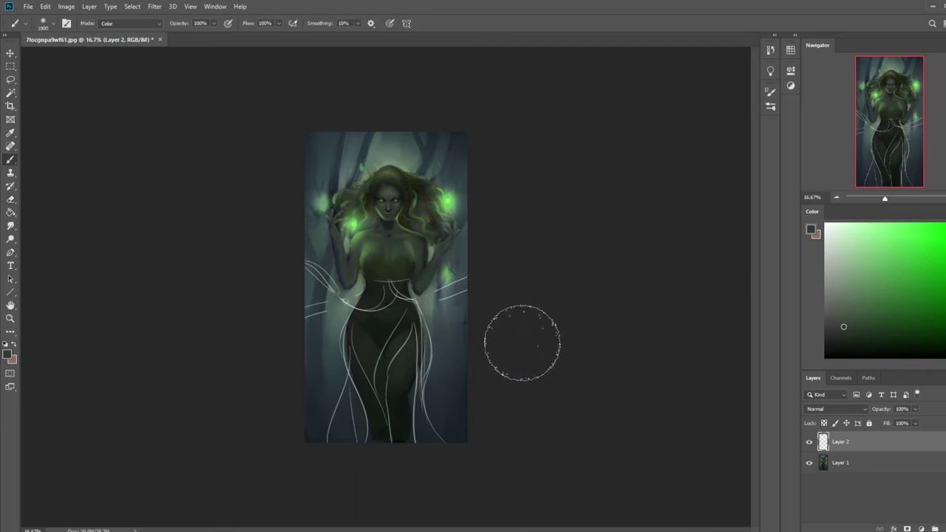
left_click(873, 466)
left_click(944, 528)
key("l")
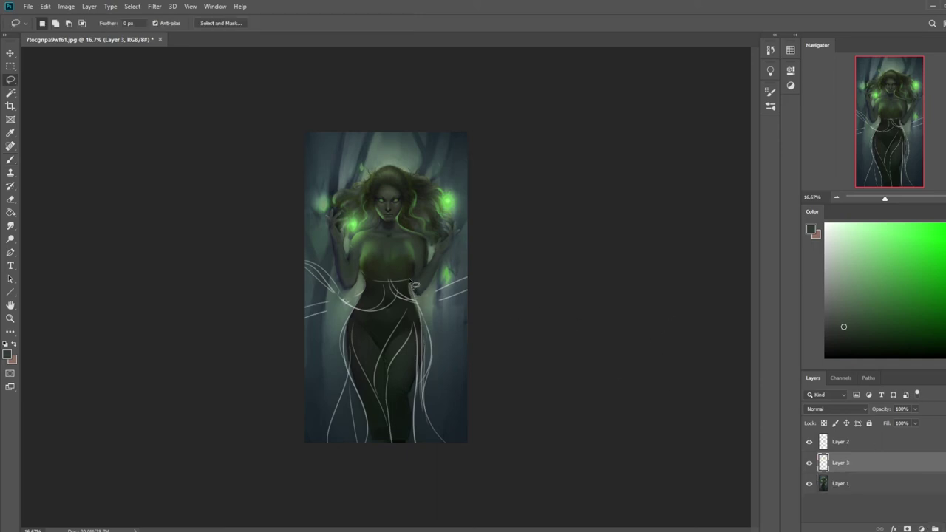
mouse_move(414, 289)
left_mouse_down()
mouse_move(443, 456)
mouse_move(417, 456)
mouse_move(411, 321)
mouse_move(383, 383)
mouse_move(393, 444)
mouse_move(383, 424)
mouse_move(371, 382)
mouse_move(398, 313)
mouse_move(367, 368)
mouse_move(367, 461)
mouse_move(342, 460)
mouse_move(341, 411)
mouse_move(334, 451)
mouse_move(327, 444)
mouse_move(363, 281)
mouse_move(411, 281)
left_mouse_up()
key("g")
left_click(373, 293, "alt")
left_click(386, 326)
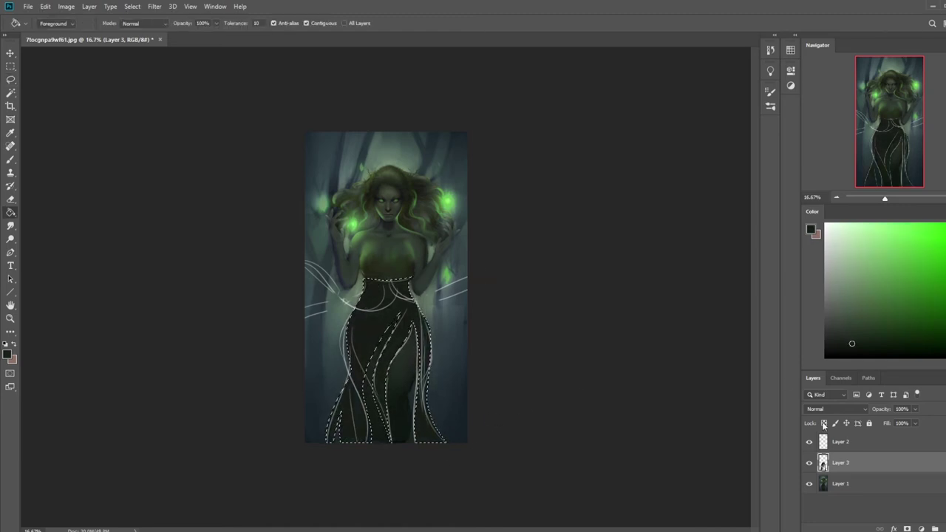
left_click(808, 442)
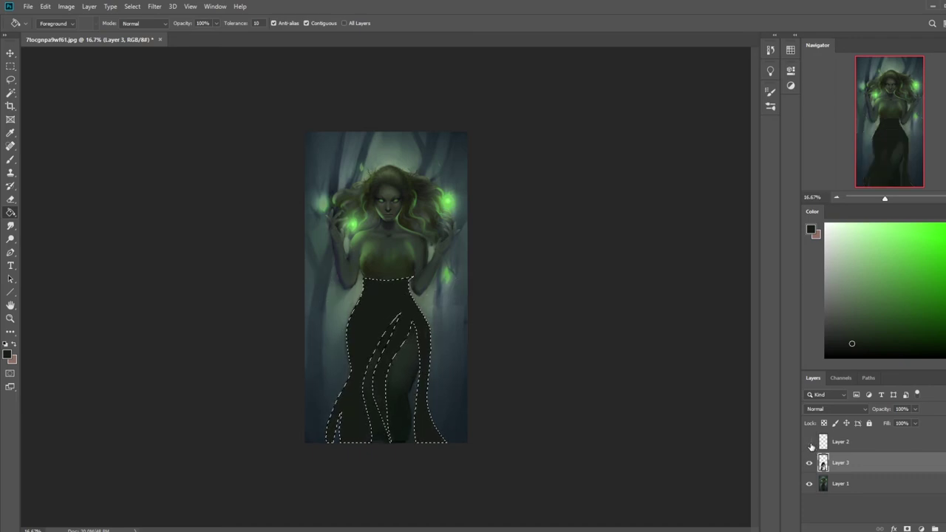
key("ctrl+d")
Lighten the lower skirt within its locked shape using a pale green 1900 px brush in Normal mode at 10% opacity.
key("b")
left_click(401, 380, "alt")
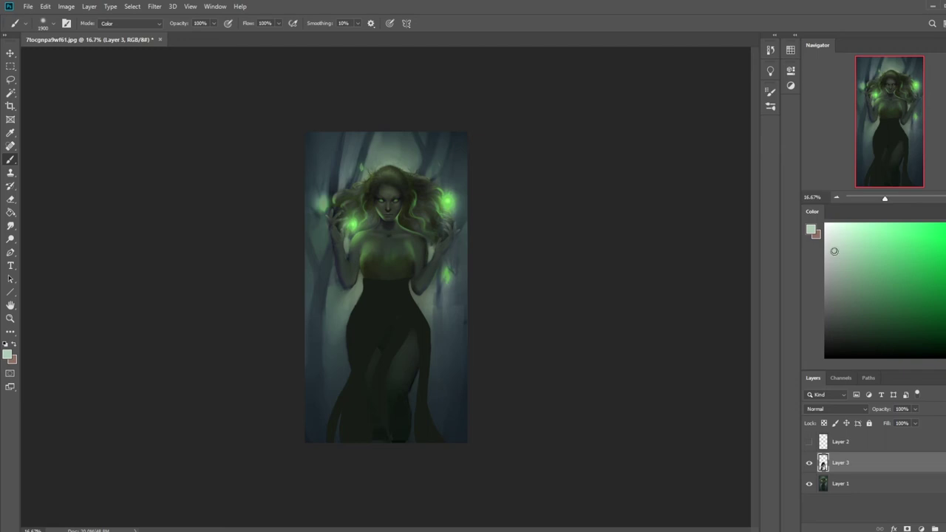
left_click(213, 22)
left_click_drag(215, 34, 176, 37)
left_click(122, 23)
left_click(139, 35)
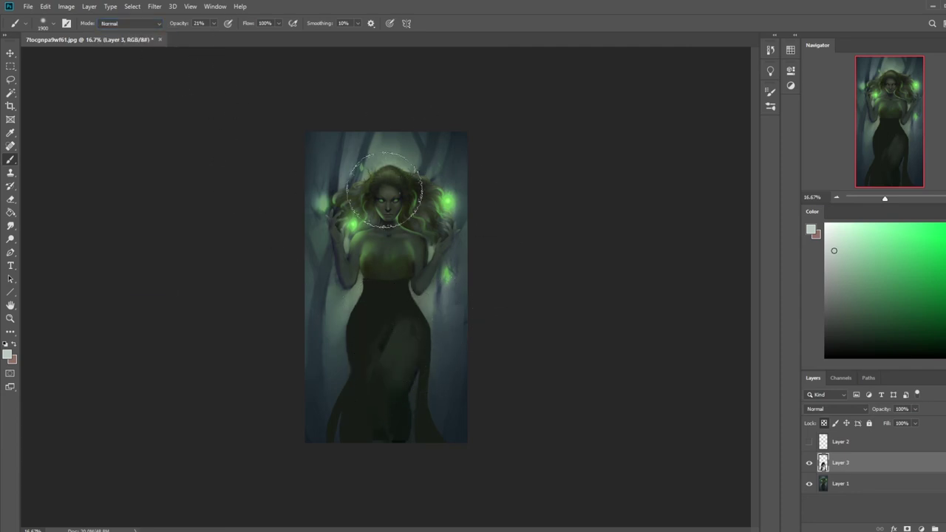
left_click_drag(213, 23, 202, 36)
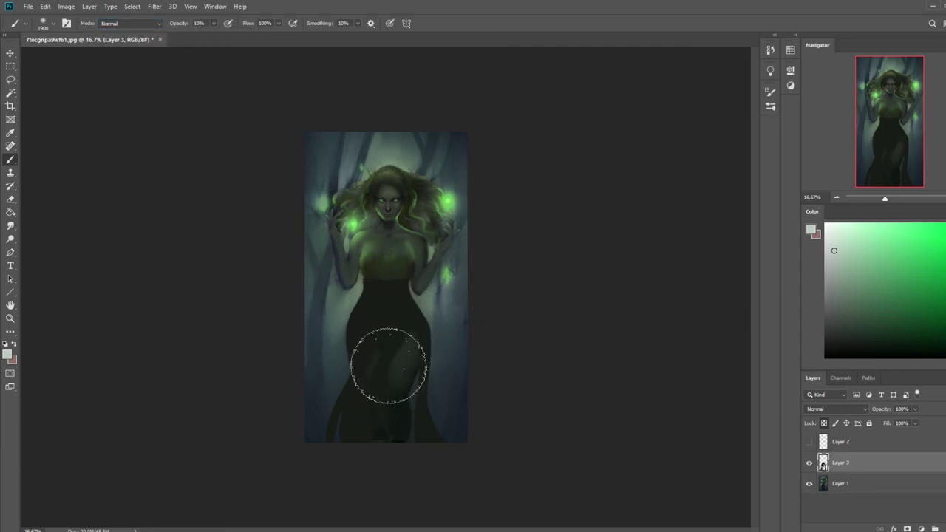
left_click_drag(419, 315, 395, 418)
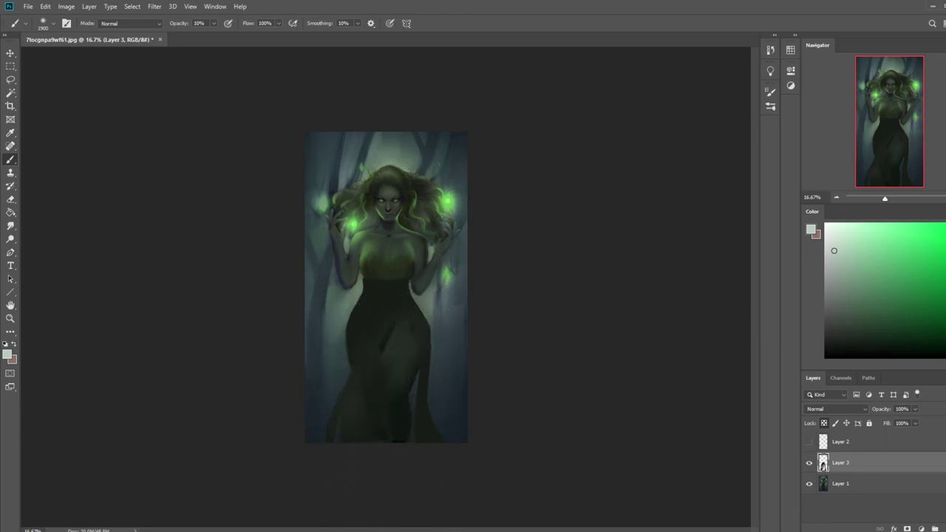
Paint folds across the skirt with the 80 px dry-oil brush at 38% opacity, using dark greens sampled from the fabric.
right_click(395, 303)
left_click(429, 344)
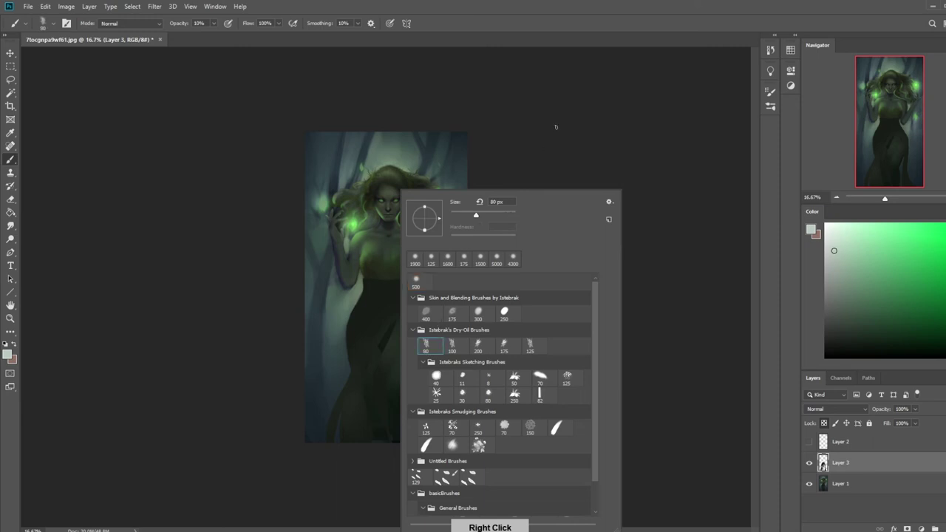
left_click(555, 126)
left_click(399, 325, "alt")
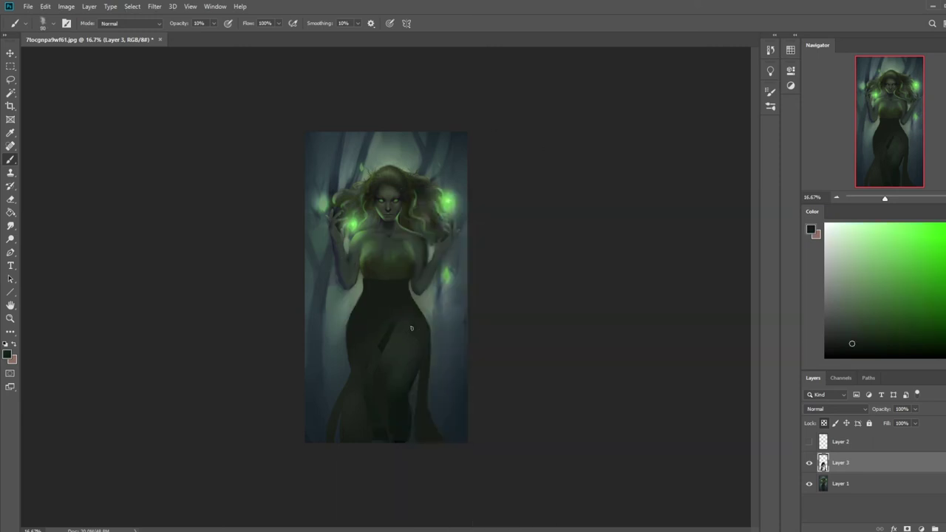
left_click(214, 23)
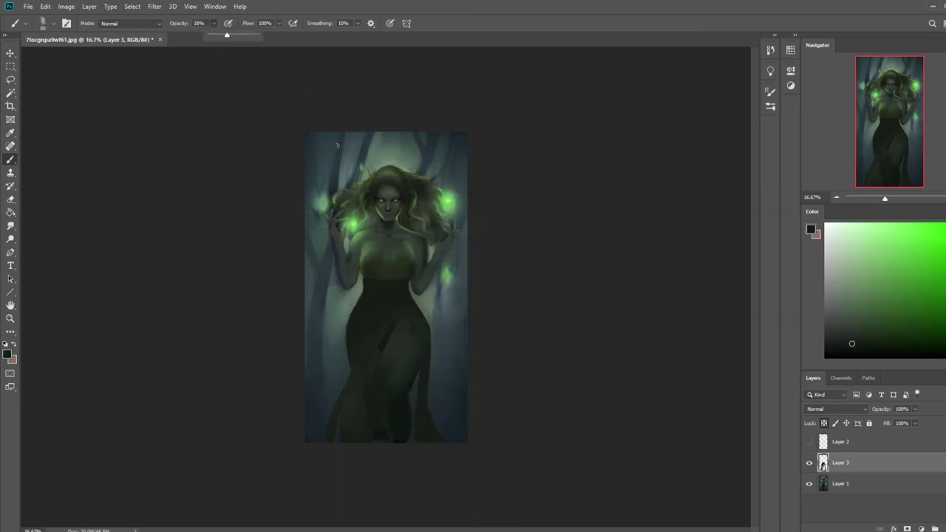
left_click(425, 316)
left_click(411, 299, "alt")
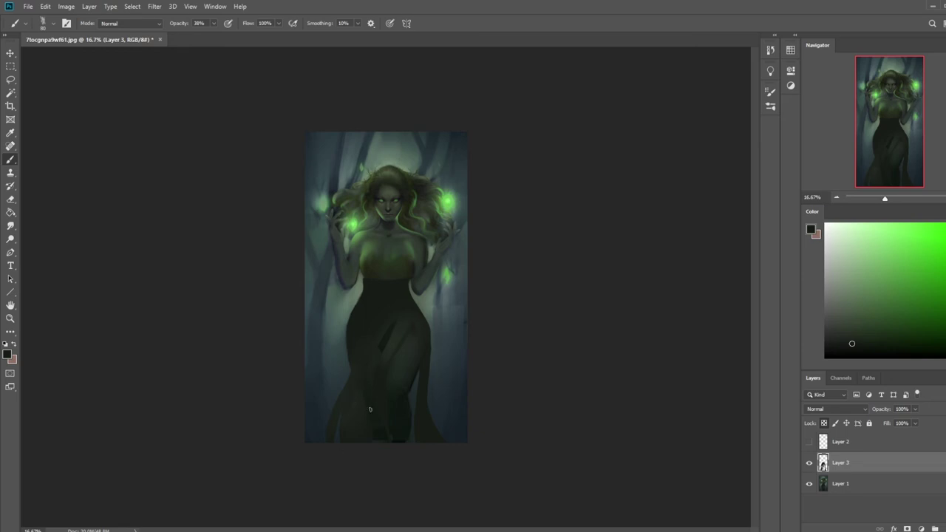
left_click(385, 325, "alt")
left_click(404, 306, "alt")
key("e")
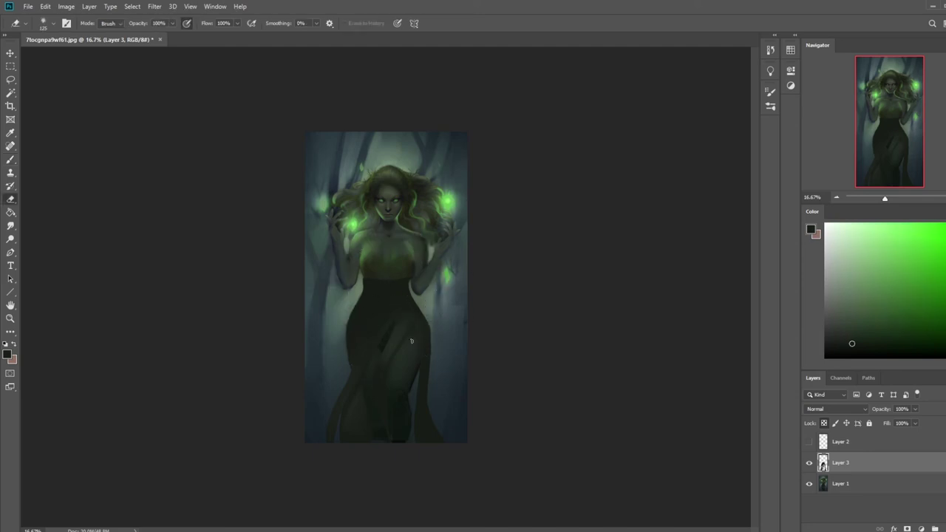
Darken the skirt's hem with near-black green, enlarging the dry-oil brush to 600 px.
key("b")
left_click(856, 350)
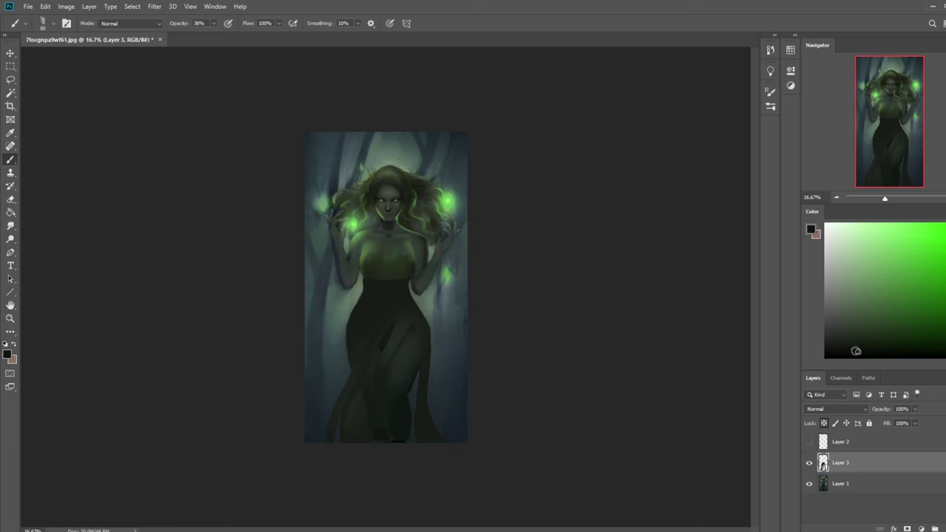
key("bracketright")
key("bracketright")
key("bracketright")
key("bracketright")
key("bracketright")
key("bracketright")
key("bracketright")
key("bracketright")
key("bracketright")
key("bracketright")
key("bracketright")
key("bracketright")
key("bracketright")
key("bracketright")
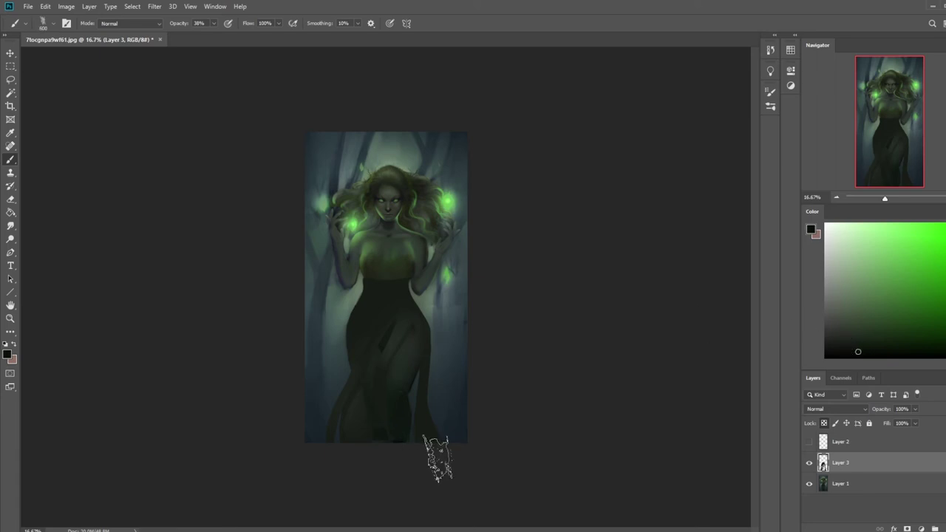
key("bracketleft")
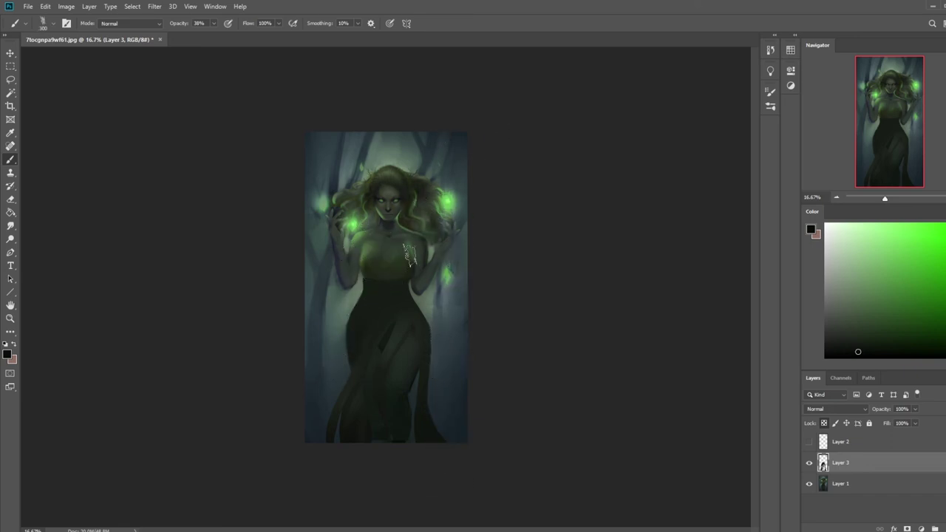
Reduce the brush to 80 px and refine the central skirt folds with colors sampled from the fabric.
key("bracketleft")
key("bracketleft")
key("bracketleft")
left_click(384, 351, "alt")
left_click(388, 349, "alt")
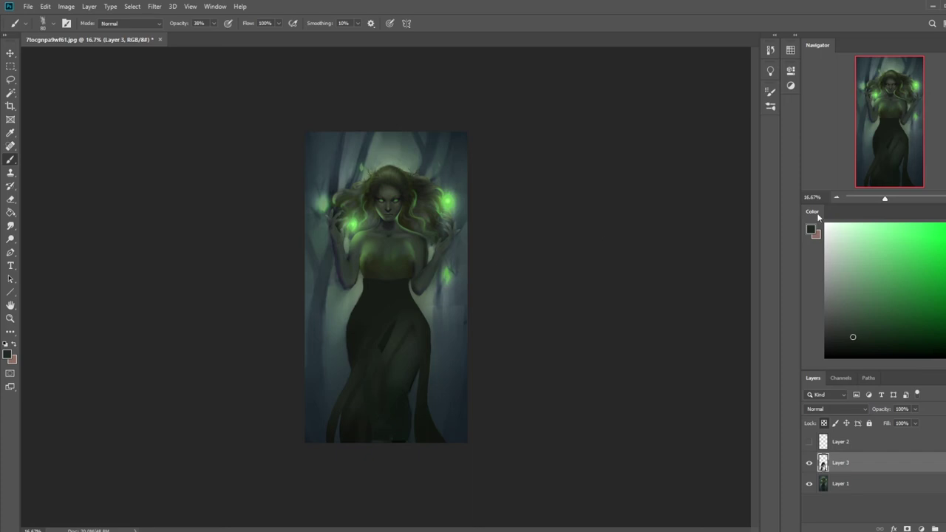
Set the eraser to the 80 px dry-oil tip and try trimming the skirt's outer hip edge.
key("e")
left_click_drag(424, 317, 431, 323)
key("ctrl+z")
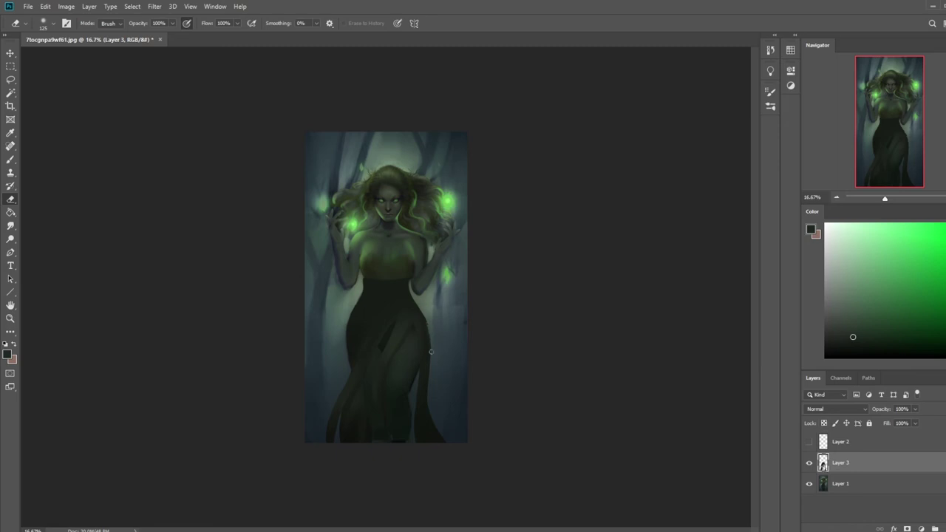
right_click(444, 304)
double_click(482, 266)
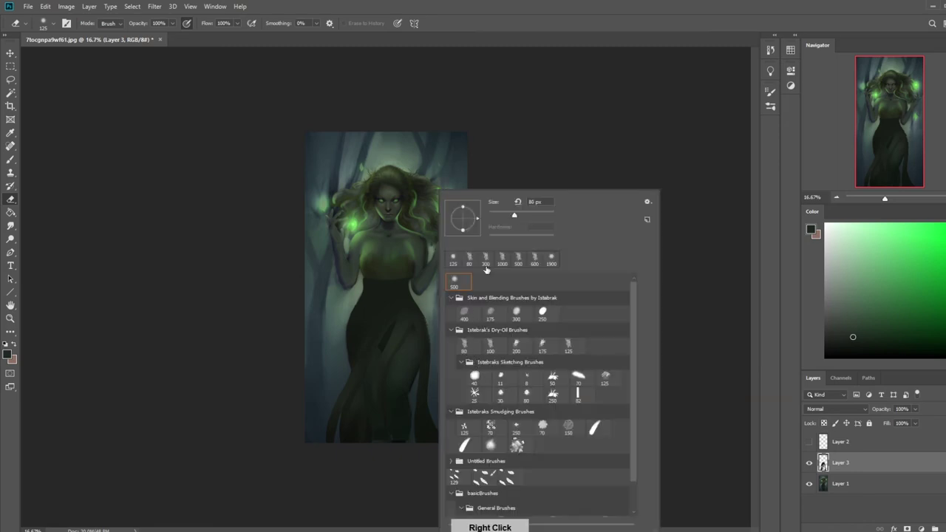
left_click_drag(430, 338, 427, 316)
key("ctrl+z")
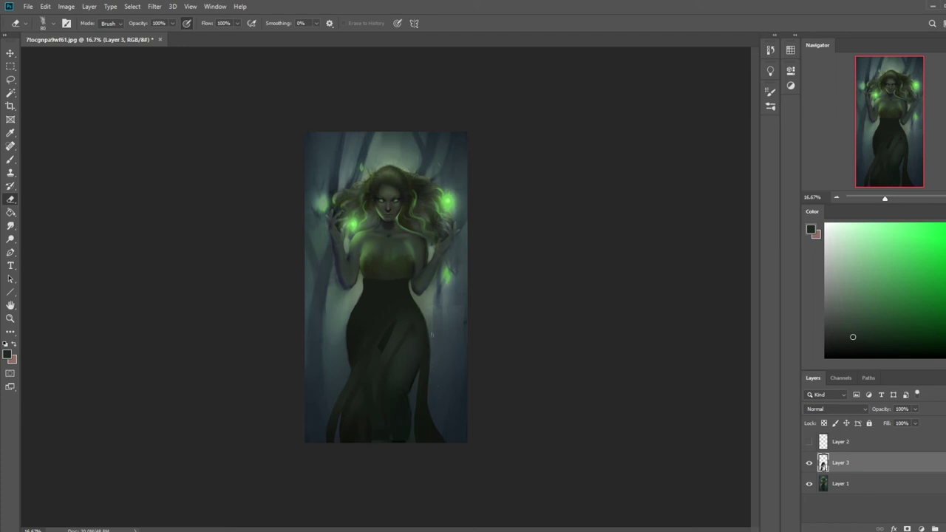
Compare the figure with and without the skirt layer, and make a slight Hue/Saturation adjustment to it.
left_click(809, 462)
left_click(809, 463)
key("i")
key("ctrl+u")
mouse_move(715, 319)
left_mouse_down()
mouse_move(703, 323)
mouse_move(716, 318)
left_mouse_up()
left_click(837, 218)
Erase the skirt over the midriff and thighs with the eraser enlarged to 175 px, checking against the body beneath.
key("e")
left_click(808, 462)
left_click(808, 462)
mouse_move(371, 351)
left_mouse_down()
mouse_move(369, 417)
mouse_move(381, 381)
left_mouse_up()
key("]")
left_click(809, 464)
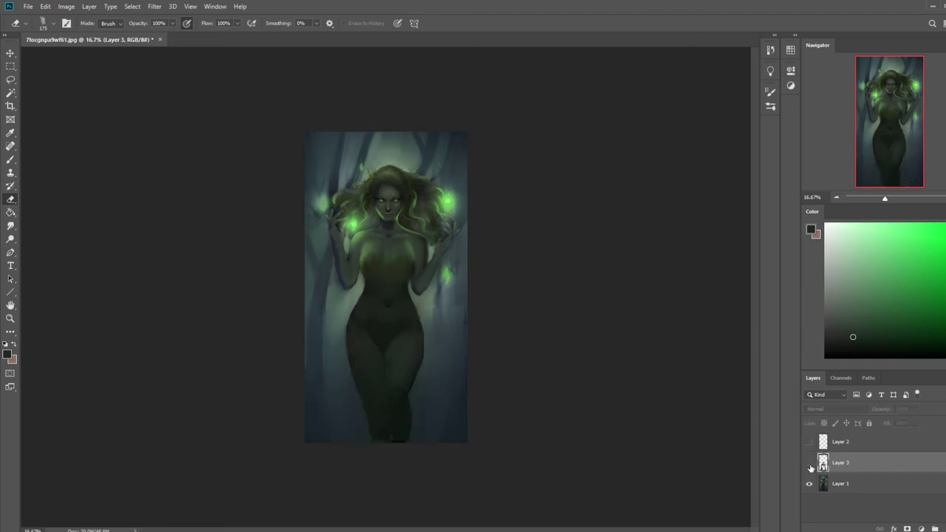
left_click(809, 463)
left_click(809, 464)
left_click(809, 464)
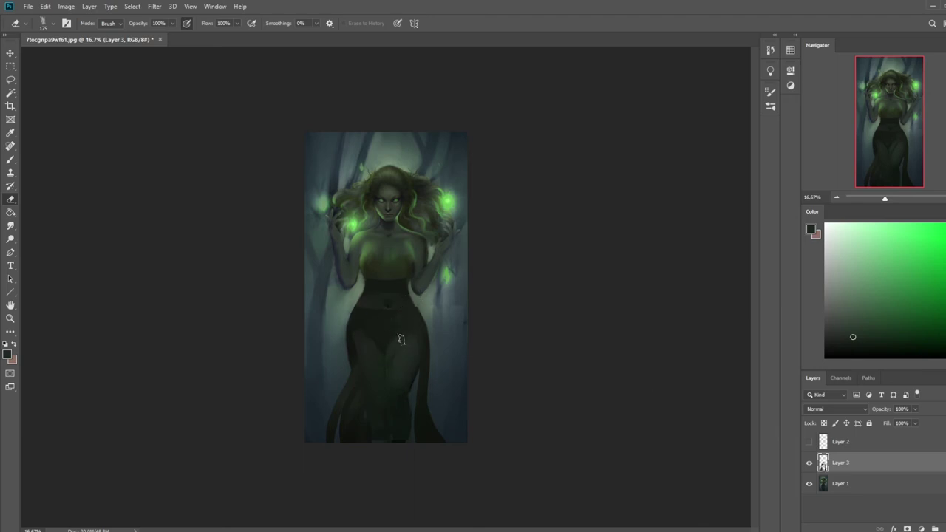
Erase the skirt's excess fabric along the outer hip and thin the hanging side panel with the 175 px eraser.
key("b")
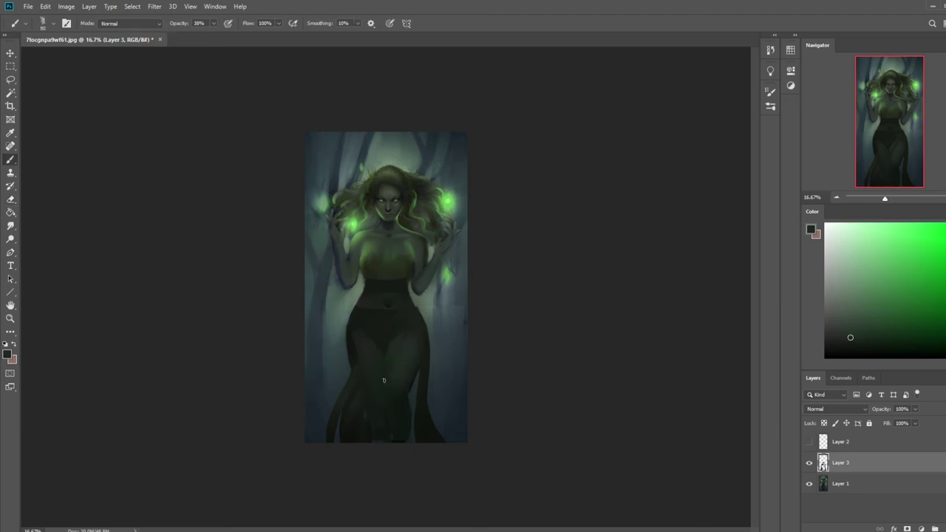
key("e")
left_click_drag(426, 323, 441, 420)
left_click_drag(426, 361, 411, 393)
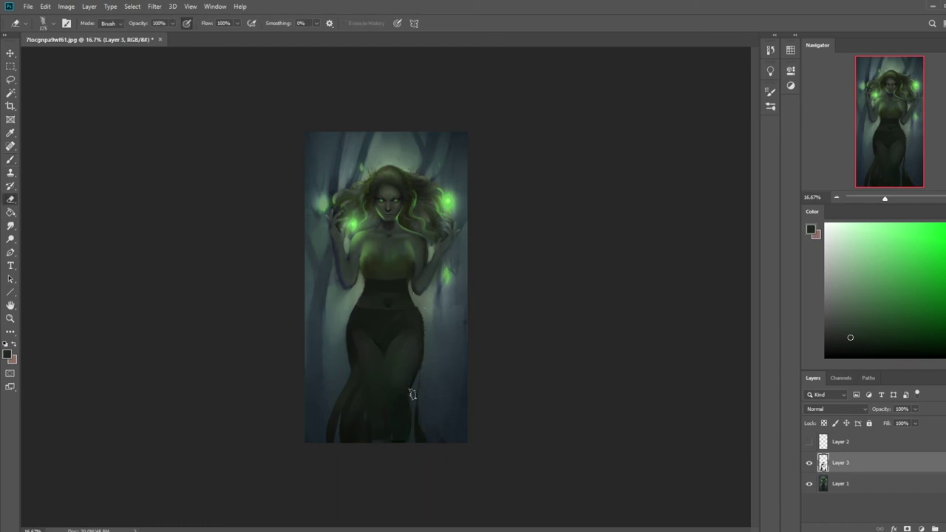
Hide the skirt on Layer 3 and make Layer 1 the active layer for painting.
key("b")
left_click(808, 464)
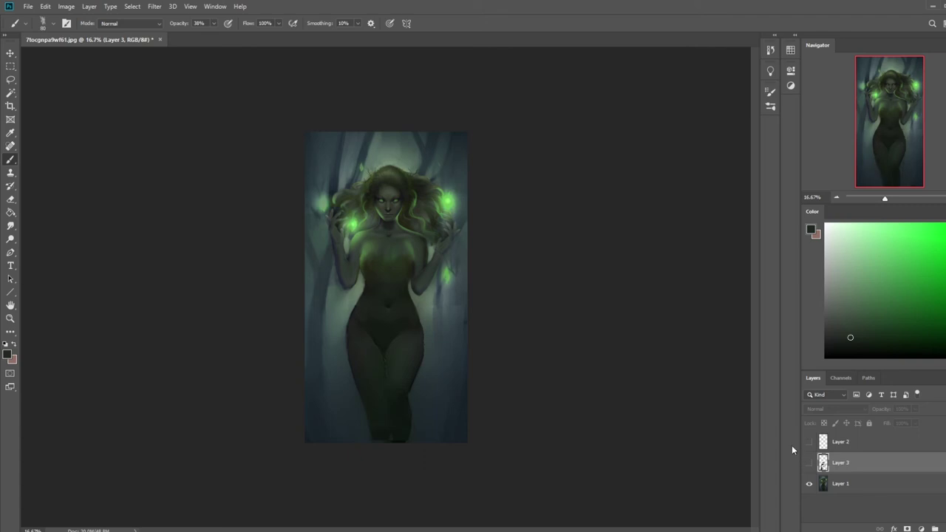
left_click(879, 484)
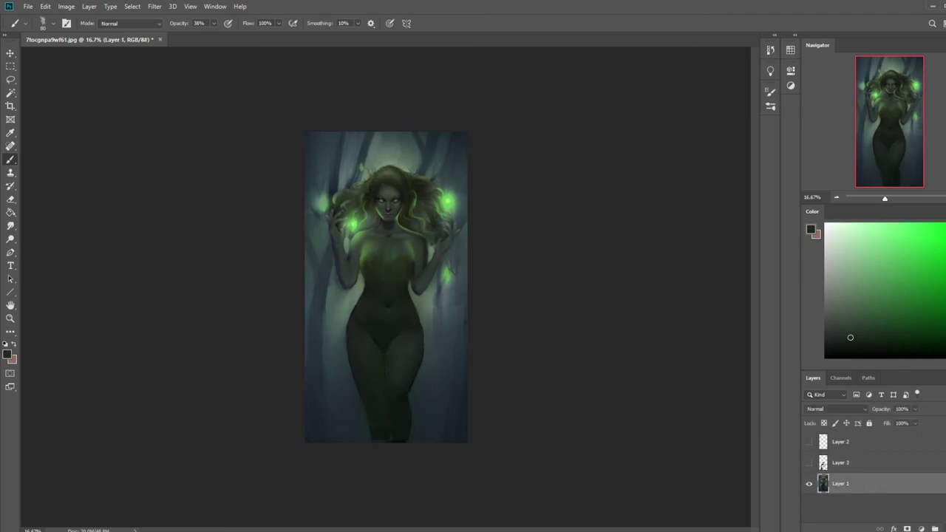
Add a new layer above Layer 1 and paint dark dress tones sampled from the figure over the waist and thighs at 38% opacity.
key("ctrl+shift+alt+n")
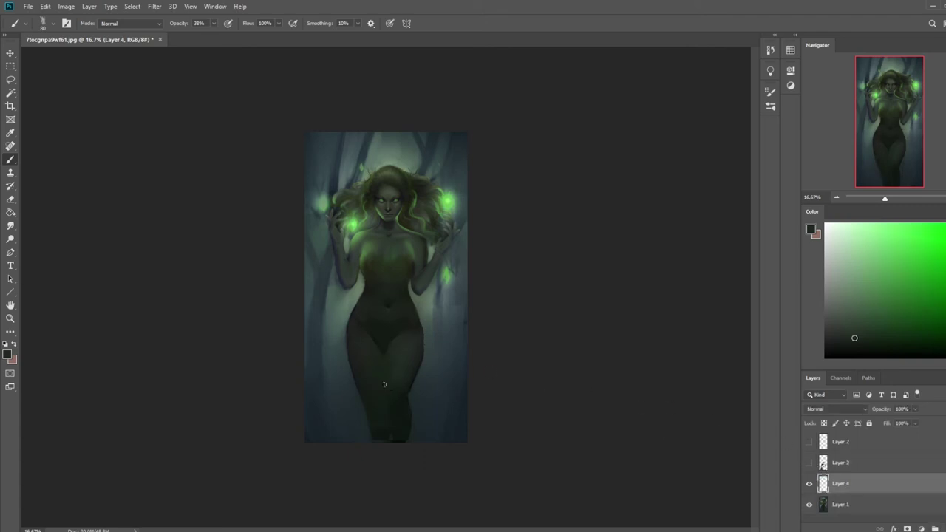
left_click(390, 303, "alt")
left_click(389, 299, "alt")
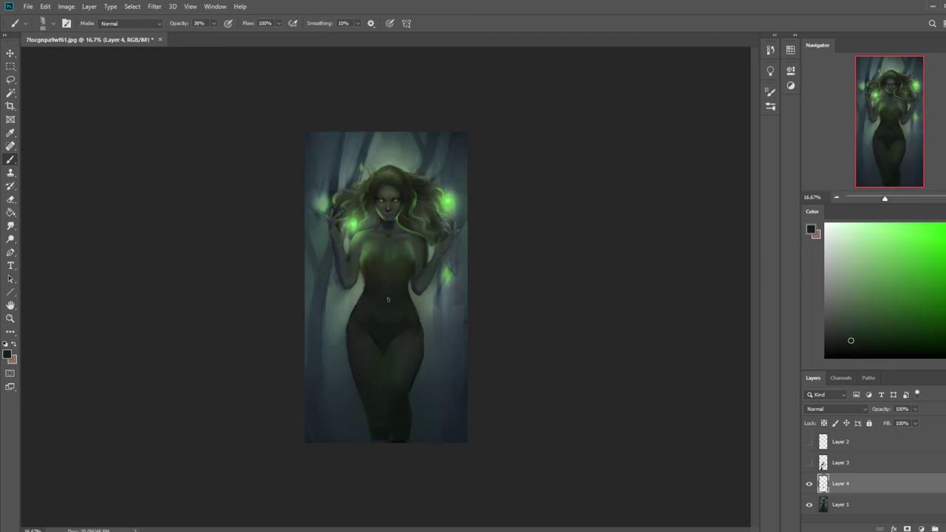
left_click(355, 370, "alt")
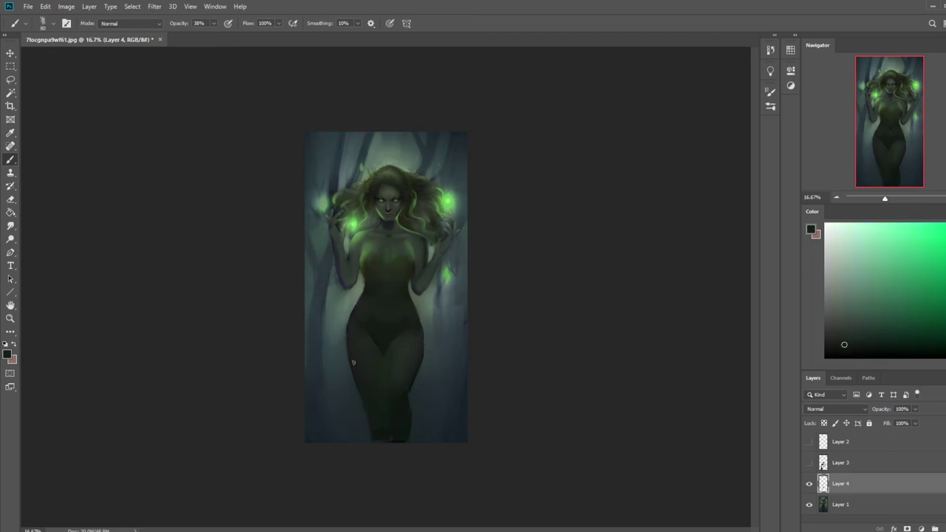
left_click(385, 353, "alt")
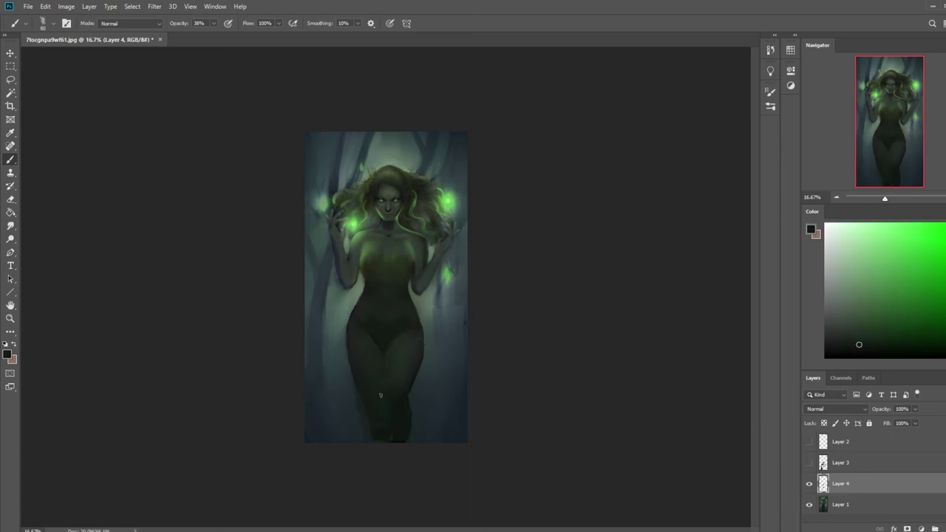
Widen the lower dress down to the canvas edge in sampled dark green, using the 500 px brush at 100% opacity.
right_click(398, 342)
key("Escape")
key("l")
mouse_move(423, 354)
left_mouse_down()
mouse_move(420, 448)
mouse_move(403, 444)
mouse_move(403, 403)
mouse_move(441, 364)
left_mouse_up()
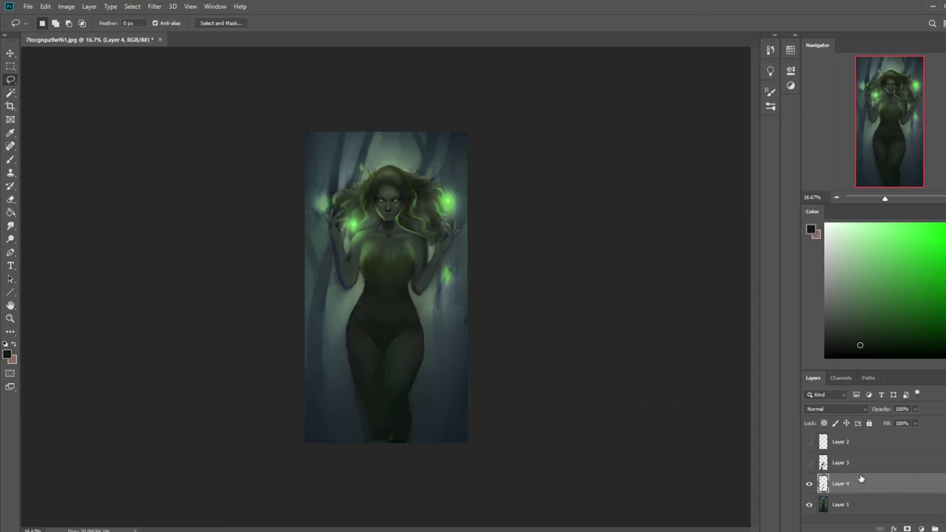
key("g")
left_click(405, 413, "alt")
key("b")
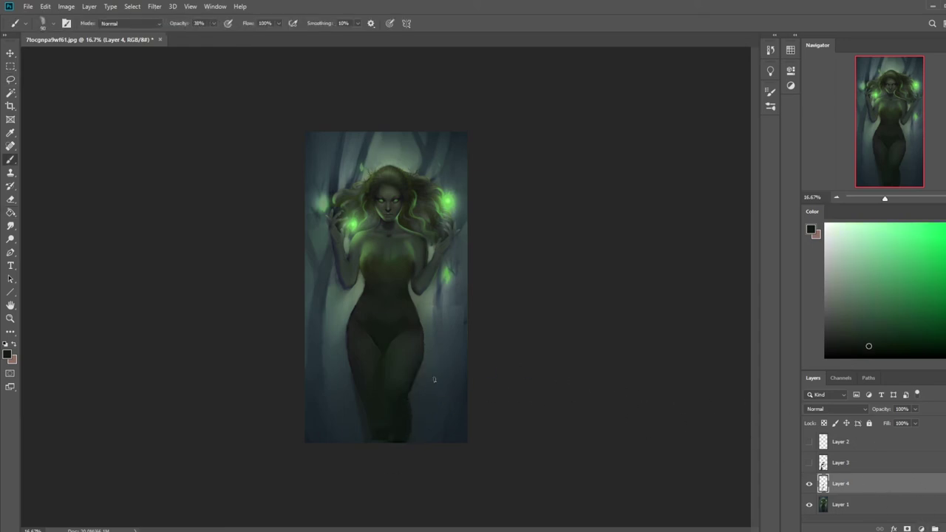
left_click(213, 24)
left_click_drag(212, 34, 243, 35)
left_click_drag(420, 366, 406, 456)
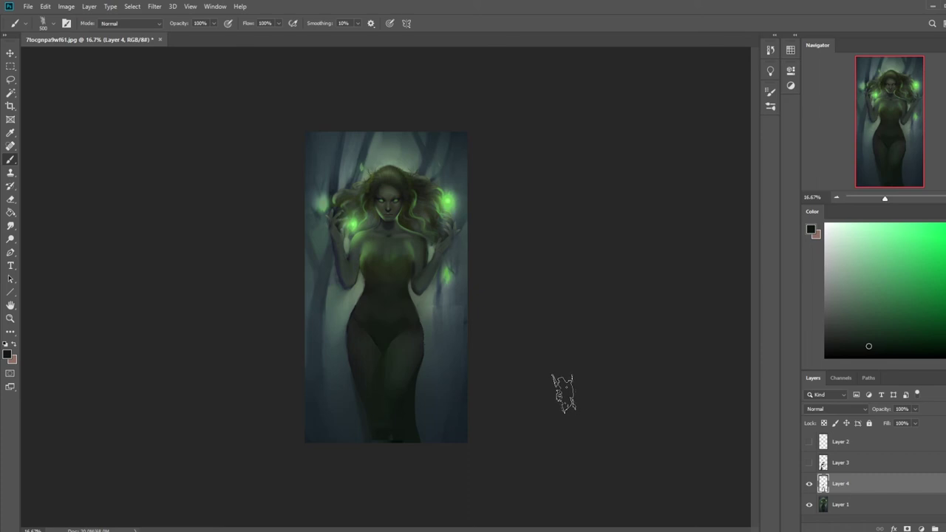
Merge Layer 4 into Layer 1 and smudge the dress's edges at 9% strength with a 70 px brush.
key("m")
right_click(389, 333)
left_click(403, 339)
right_click(868, 489)
left_click(886, 359)
left_click(11, 225)
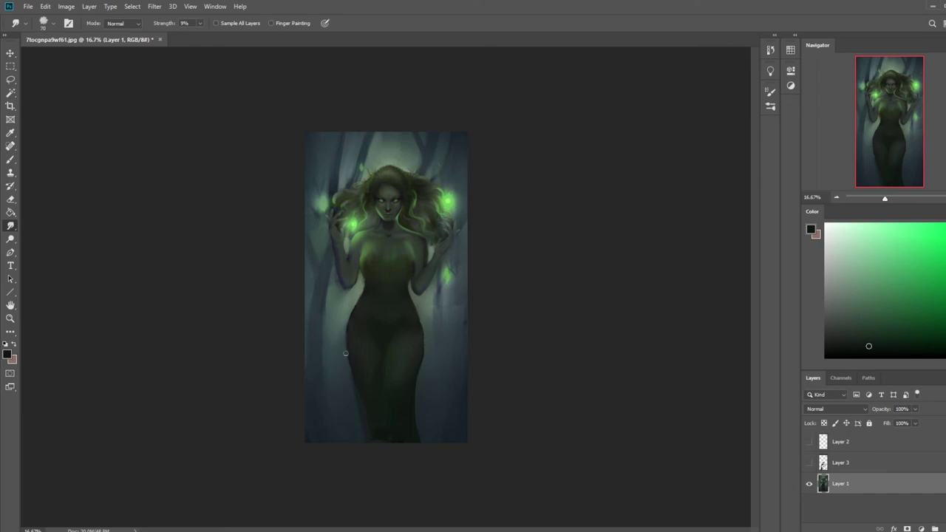
Outline both outer edges of the lower skirt in sampled grey-green with the 30 px sketching brush at 100% opacity.
key("b")
left_click(347, 316, "alt")
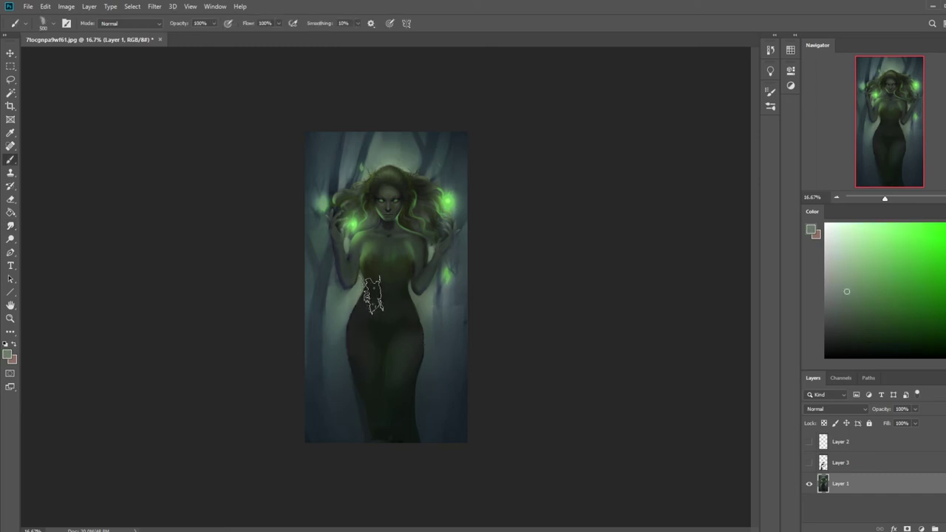
right_click(401, 313)
left_click(463, 394)
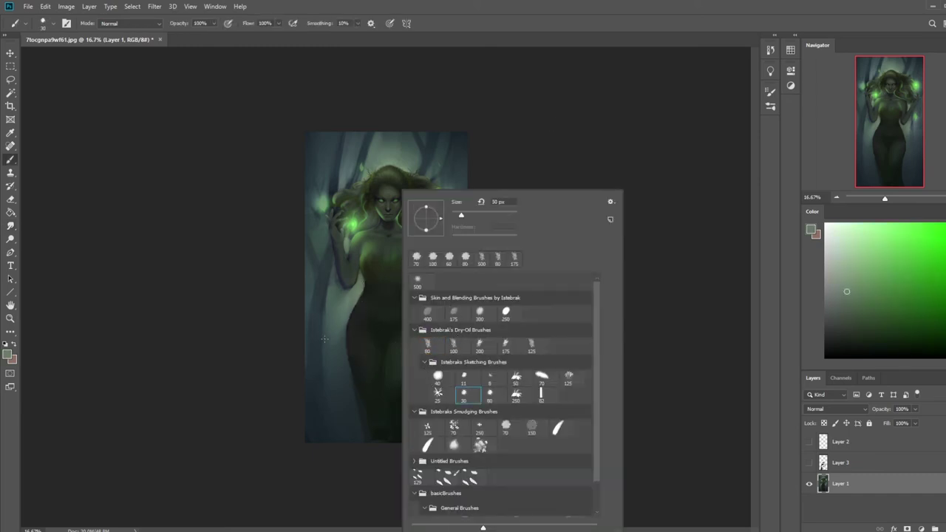
left_click(343, 355)
left_click_drag(347, 353, 361, 443)
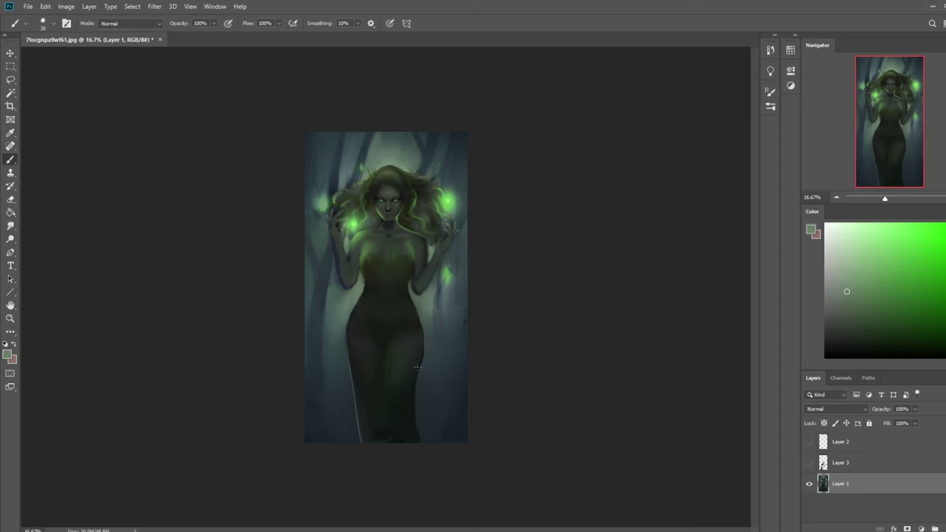
left_click_drag(419, 372, 414, 444)
Add fainter fold and rim lines to the skirt at 27% brush opacity and soften them with the Smudge tool at 9% strength.
left_click(213, 23)
left_click_drag(201, 36, 179, 35)
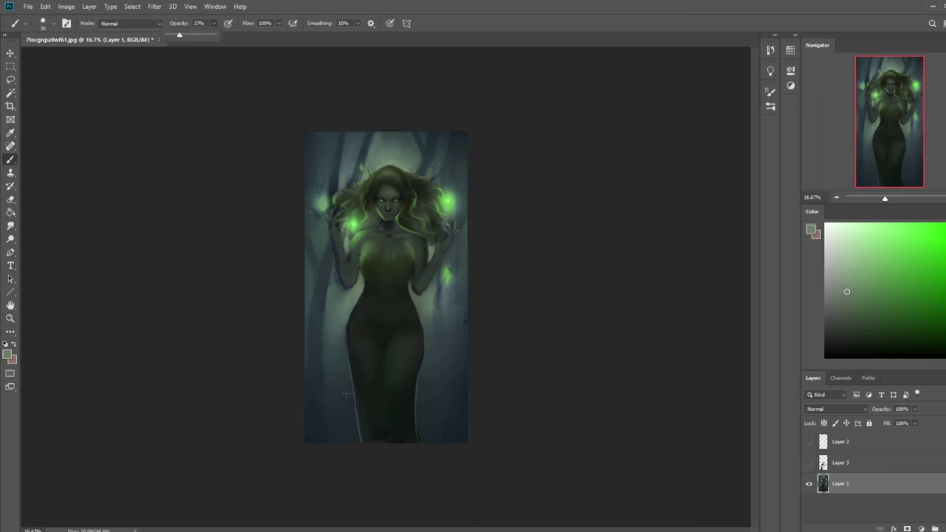
left_click(347, 366)
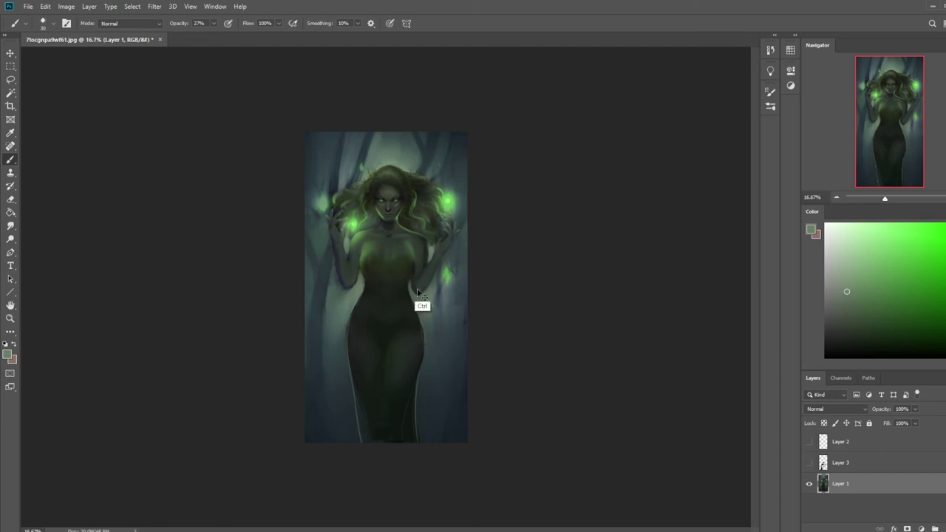
left_click(10, 226)
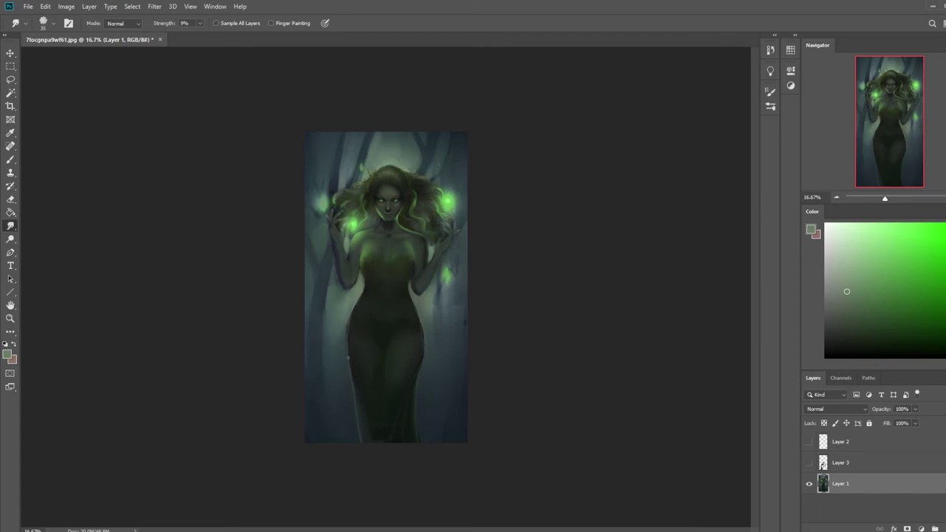
Shade along the skirt's edges with a 500 px soft brush in Darken mode, using dark blue tones sampled from the background.
key("b")
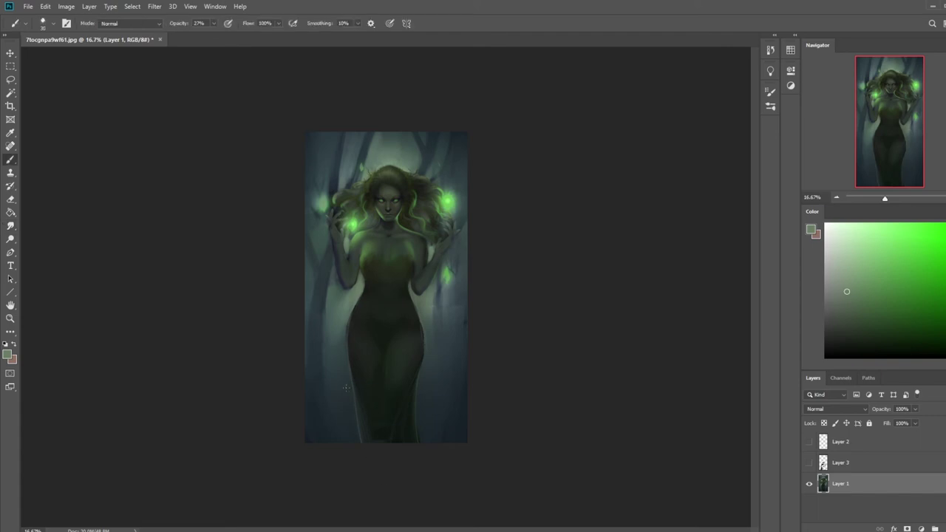
right_click(400, 332)
left_click(419, 283)
left_click(541, 147)
left_click(134, 25)
left_click(135, 70)
left_click(342, 406, "alt")
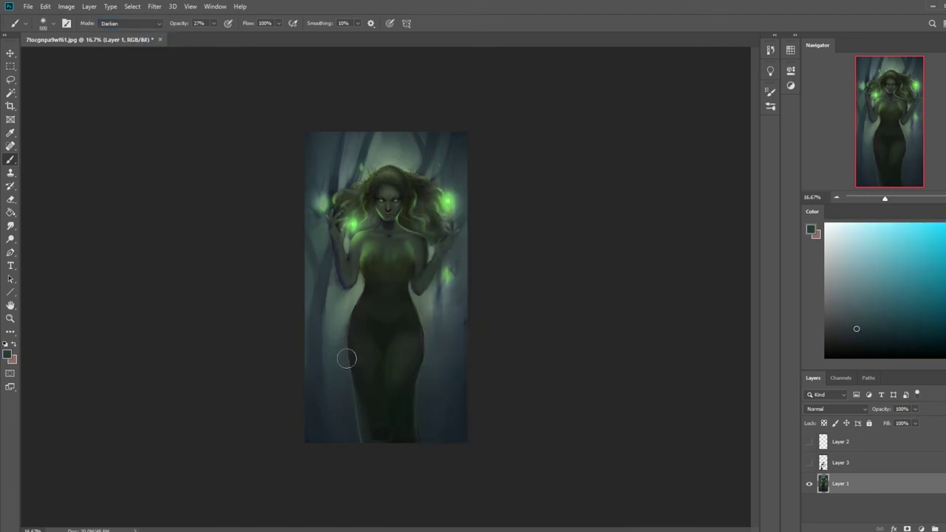
left_click(322, 441, "alt")
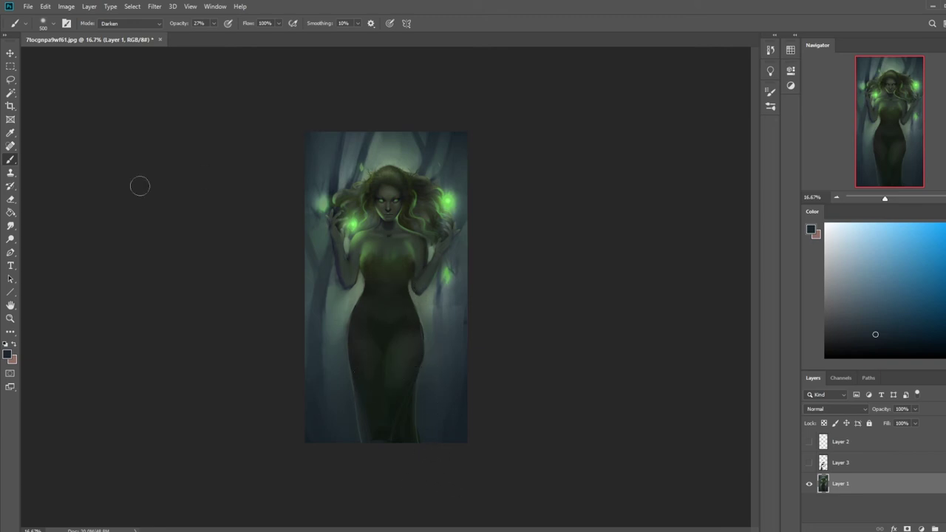
Lighten the torso with the 250 px Dodge tool set to Highlights at 21% exposure.
left_click_drag(10, 239, 42, 243)
left_click(42, 241)
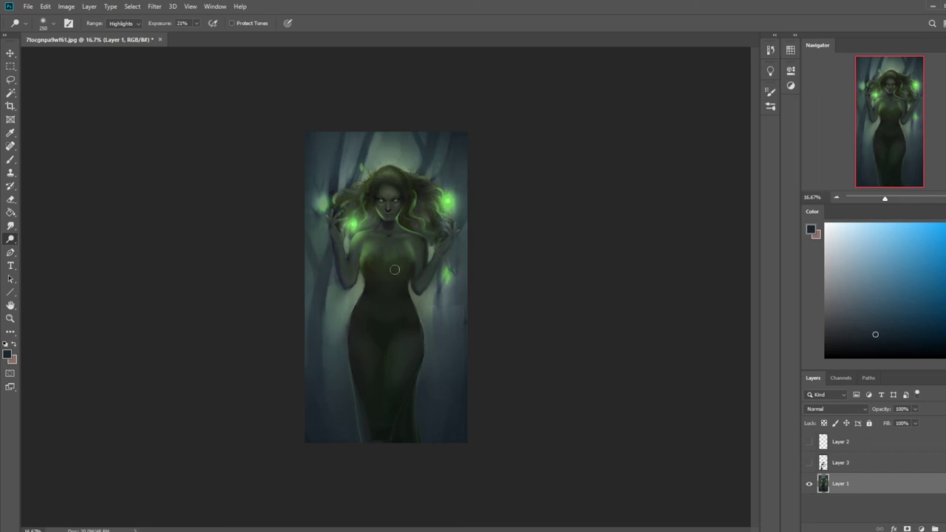
mouse_move(13, 241)
left_mouse_down()
mouse_move(62, 242)
mouse_move(21, 229)
mouse_move(54, 238)
left_mouse_up()
key("shift+r")
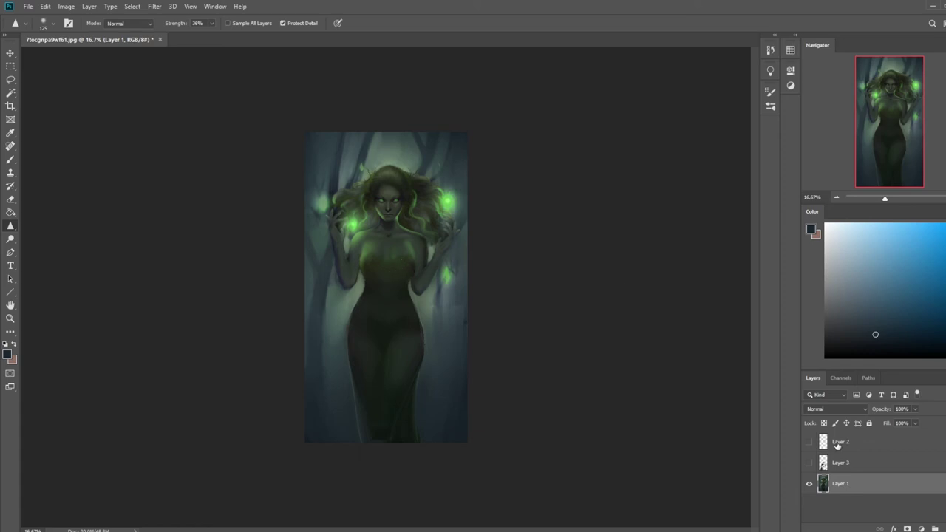
right_click(842, 466)
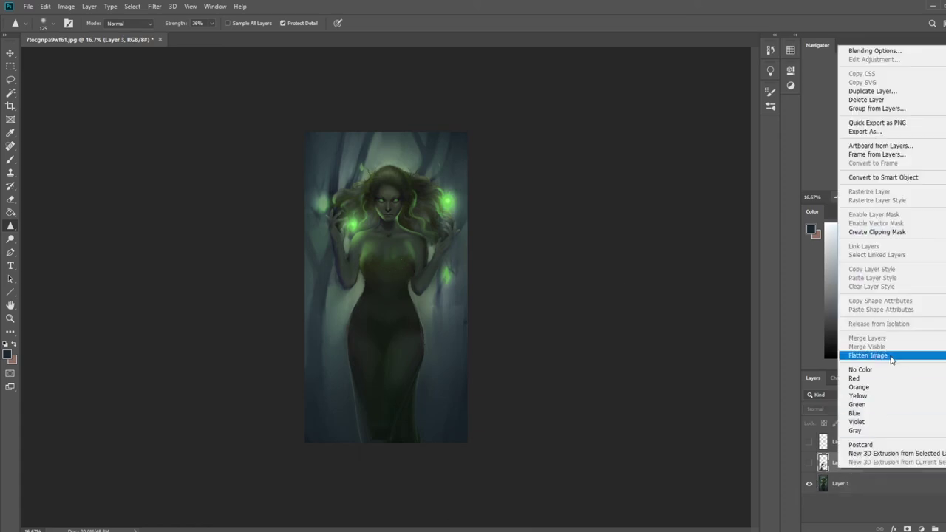
left_click(838, 489)
key("m")
right_click(406, 271)
left_click(213, 226)
Sharpen the bust area on Layer 1 with the Sharpen tool at 85% strength and a 500 px brush.
left_click(10, 226)
left_click(211, 23)
left_click_drag(212, 35, 220, 36)
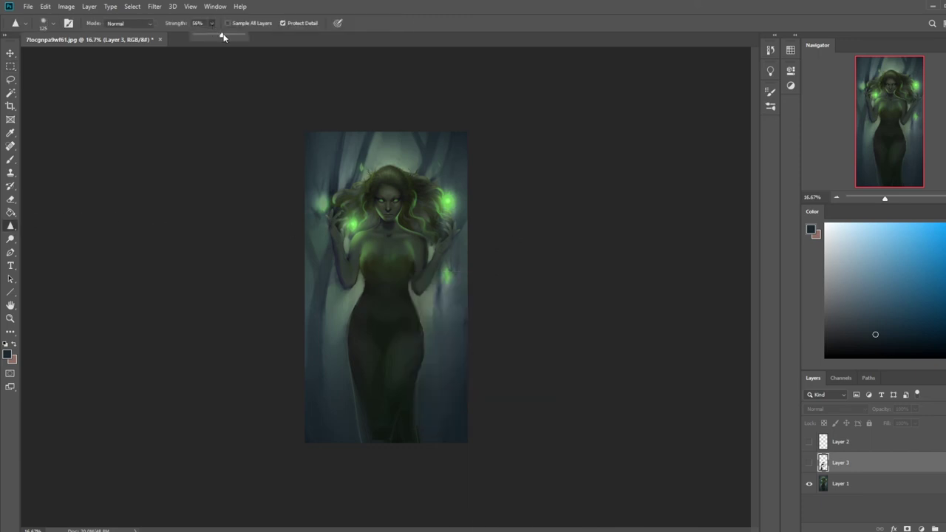
left_click(369, 85)
key("bracketright")
key("bracketright")
key("bracketright")
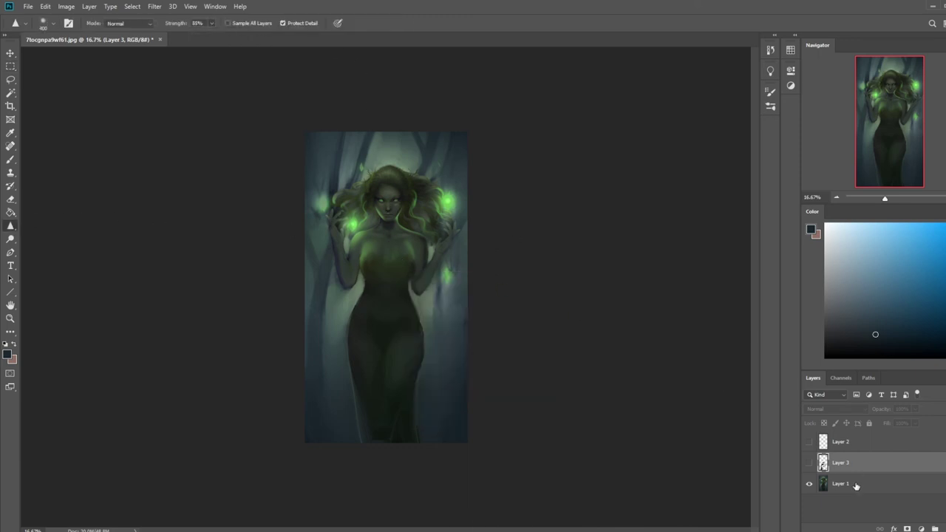
left_click(833, 485)
left_click_drag(402, 264, 367, 272)
key("bracketleft")
key("bracketleft")
key("bracketleft")
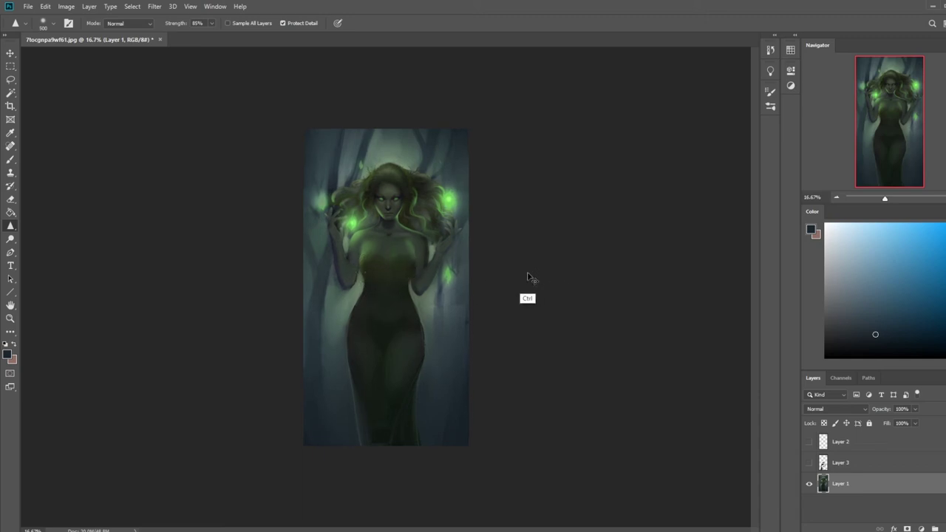
key("ctrl+equal")
key("ctrl+equal")
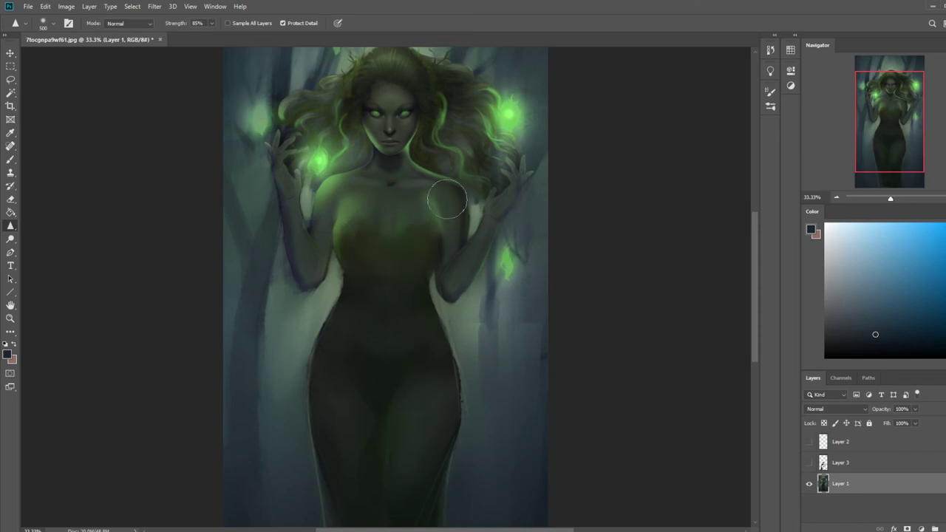
Brighten the dress's highlights with the Dodge tool at 21% exposure, enlarging its brush to 800 px.
left_click(10, 239)
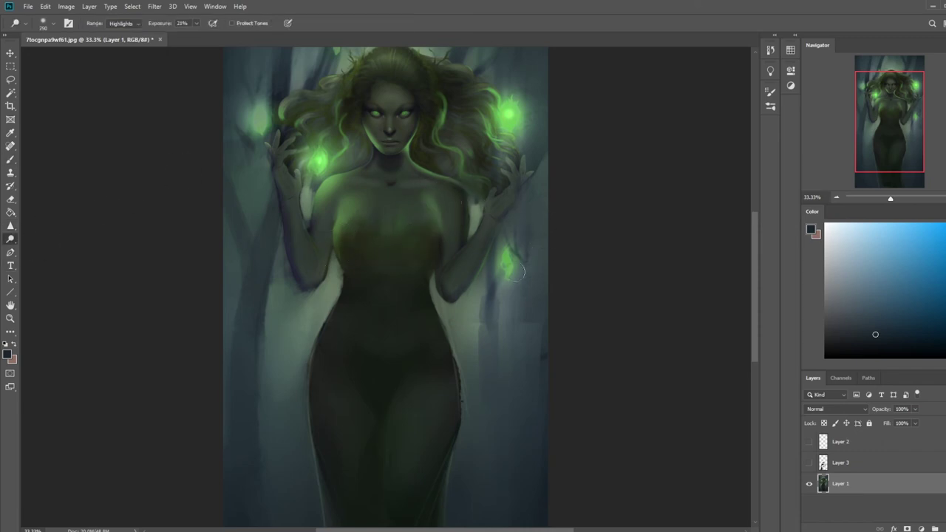
key("bracketright")
key("bracketright")
key("bracketright")
key("bracketright")
key("bracketright")
key("bracketright")
key("ctrl+minus")
key("ctrl+minus")
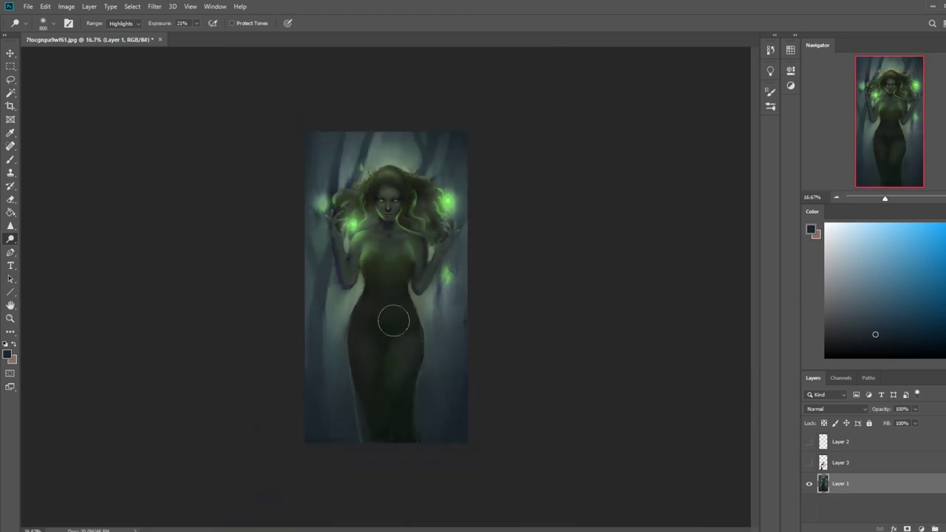
Glaze the figure with dark green sampled from the waist, using a 1000 px soft brush in Darken mode.
key("b")
left_click(404, 292, "alt")
key("bracketright")
key("bracketright")
key("bracketright")
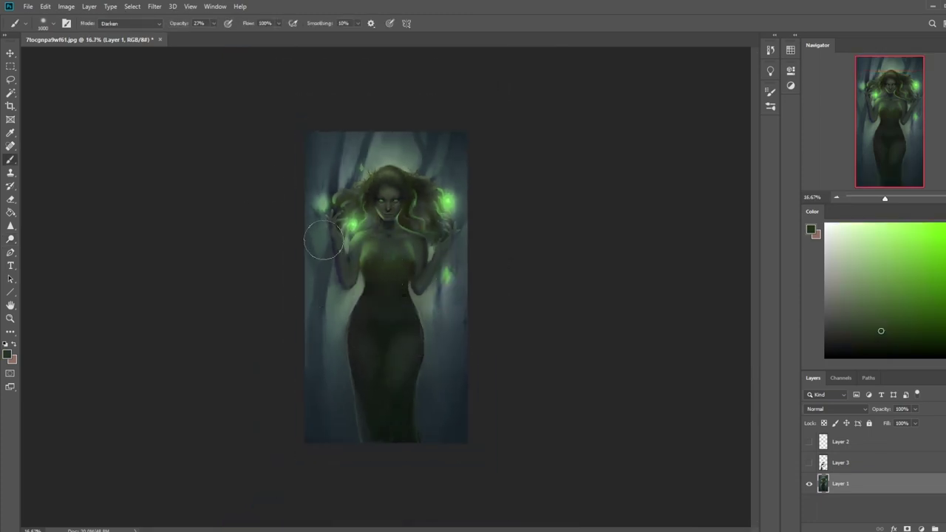
Return the brush to Normal mode and blend sampled dark green over the bust with a 200 px brush at 27% opacity.
left_click(140, 24)
left_click(111, 277)
left_click(151, 24)
left_click(115, 27)
left_click(387, 266, "alt")
left_click(390, 251, "alt")
left_click(389, 254, "alt")
key("[")
key("[")
key("[")
key("[")
key("[")
key("[")
key("[")
key("[")
key("[")
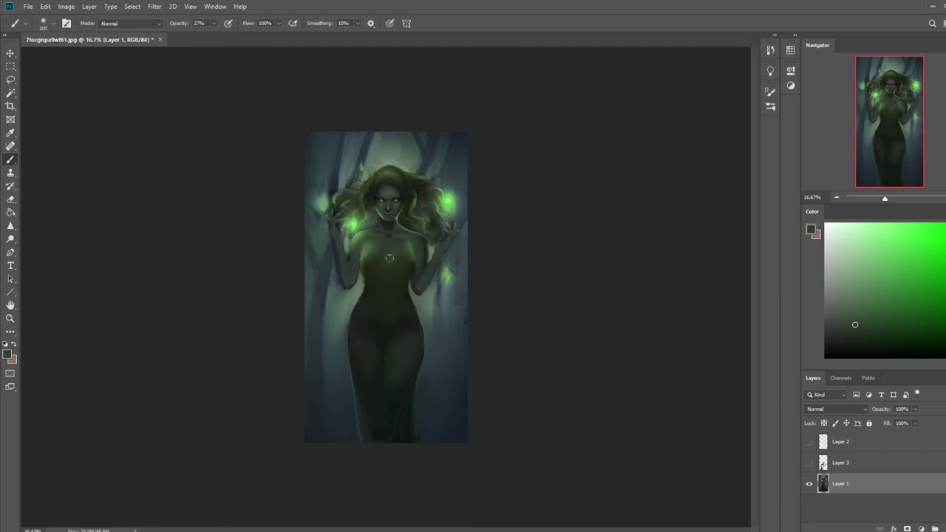
Sharpen the upper torso with the Sharpen tool at 85% strength and a 250 px brush.
left_click(10, 227)
right_click(11, 233)
left_click(45, 236)
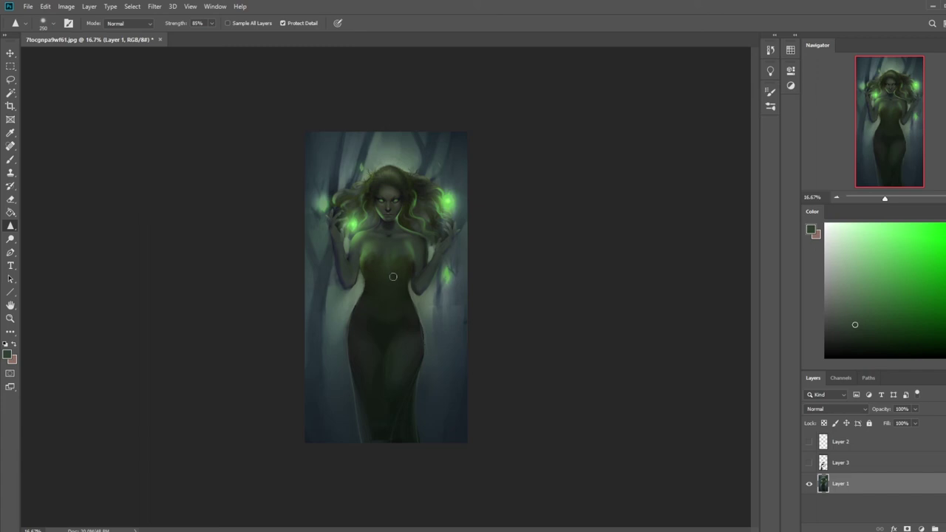
right_click(393, 242)
Blend the neck and chest with the Smudge tool at 9% strength and a 50 px brush.
left_click(14, 229)
right_click(14, 229)
left_click(44, 222)
right_click(13, 229)
left_click(44, 249)
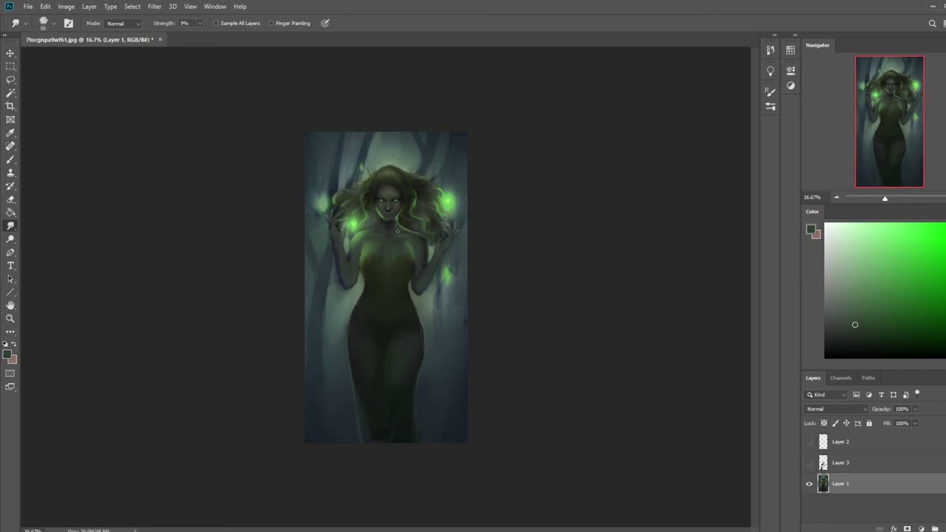
Lasso a narrow sliver along the lower skirt's outer edge, brush a soft tone inside it, and deselect.
key("b")
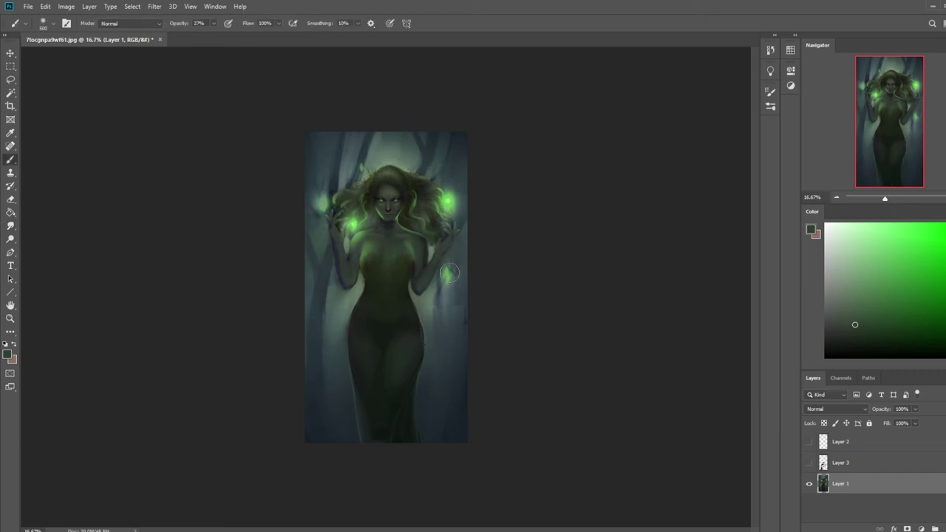
key("l")
mouse_move(350, 360)
left_mouse_down()
mouse_move(371, 452)
mouse_move(358, 441)
mouse_move(351, 362)
left_mouse_up()
key("alt")
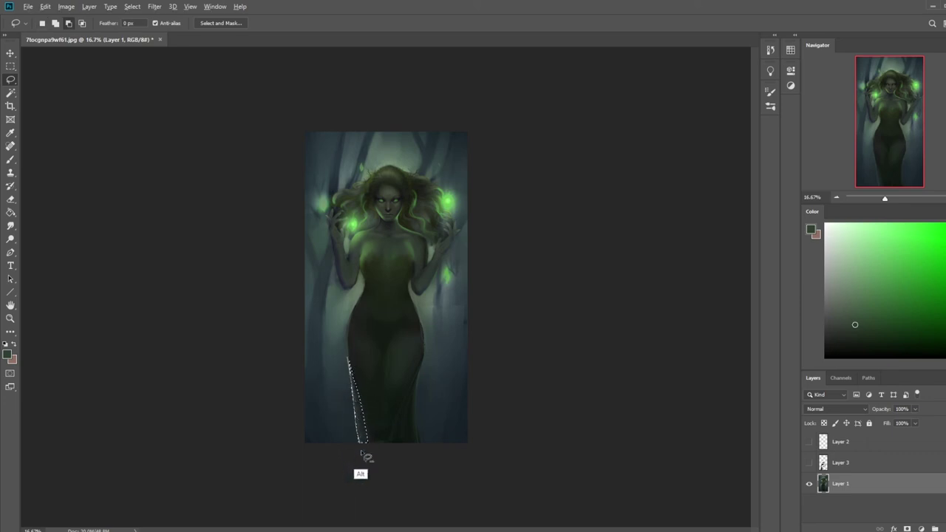
key("ctrl+d")
key("b")
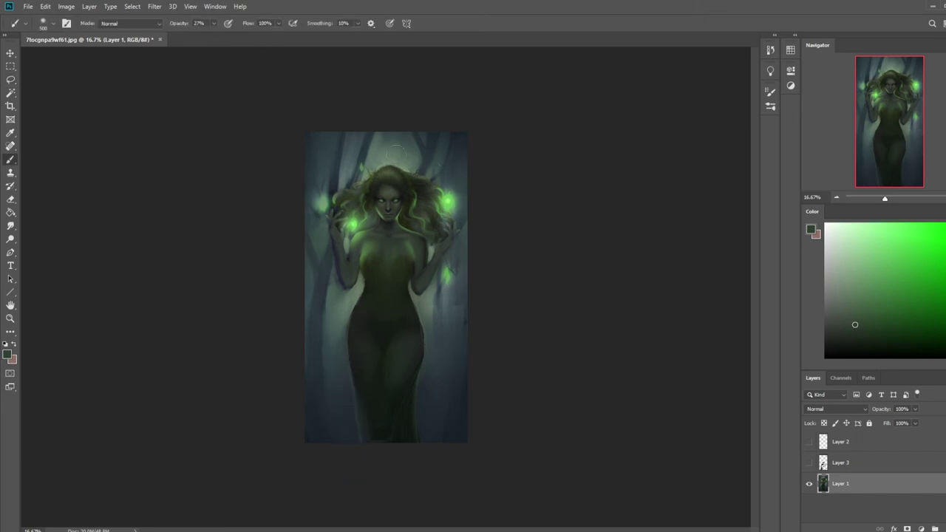
Brush a sampled grey-green tone softly along the lower skirt's left edge with a 1300 px brush at 27% opacity, and deselect.
left_click(385, 163, "alt")
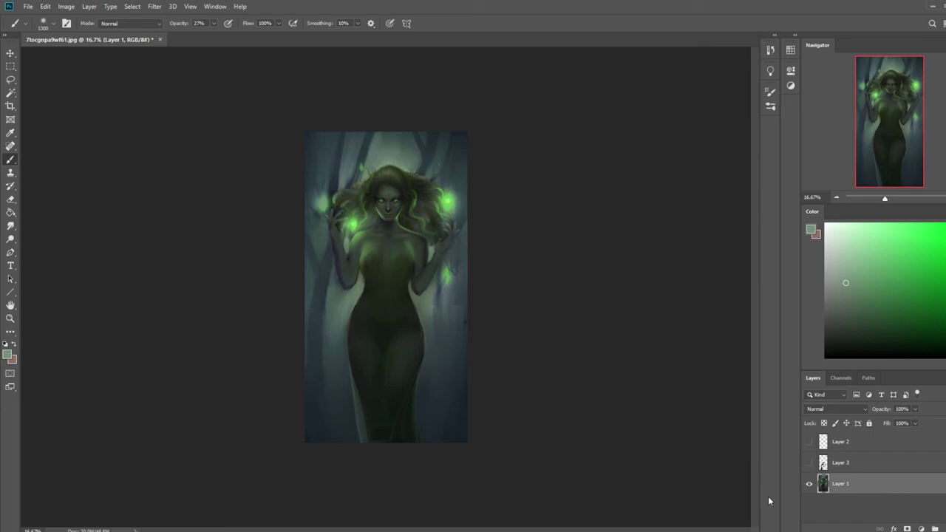
key("m")
right_click(407, 364)
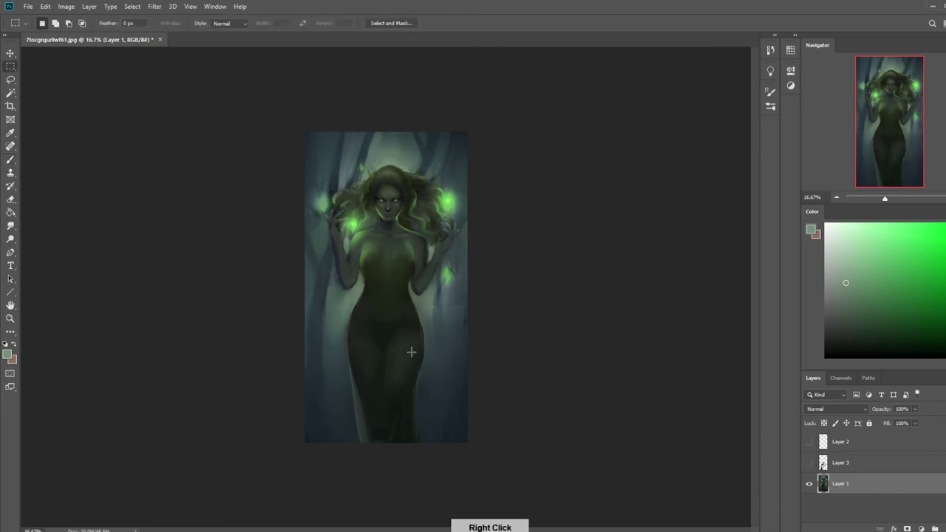
left_click(610, 244)
Lasso a sliver along the lower skirt's right edge, brush sampled background grey-green inside it at 27% opacity, and deselect.
key("l")
mouse_move(418, 376)
left_mouse_down()
mouse_move(413, 459)
mouse_move(419, 374)
left_mouse_up()
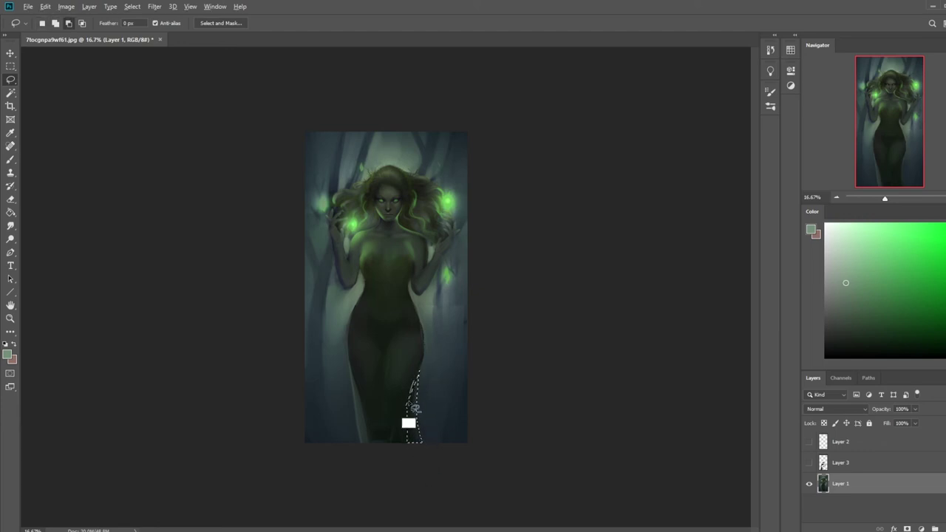
key("ctrl+h")
key("b")
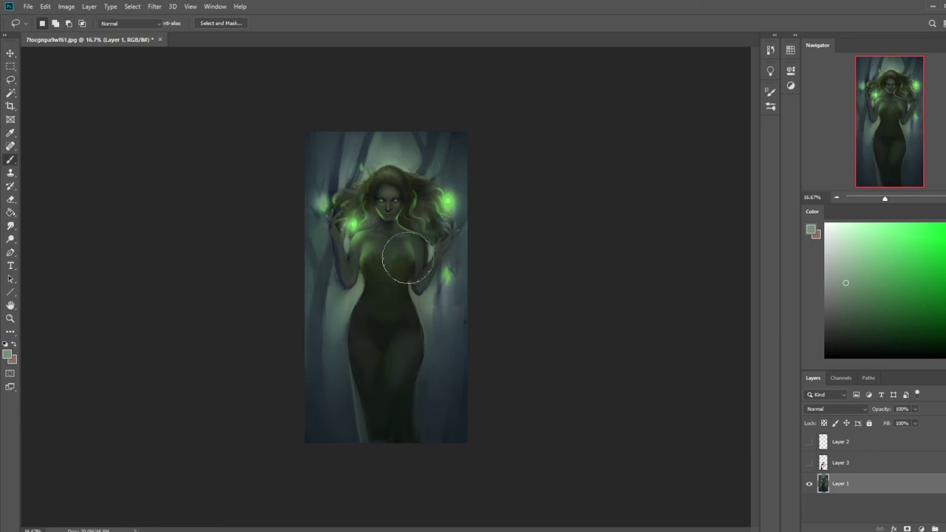
left_click(393, 158, "alt")
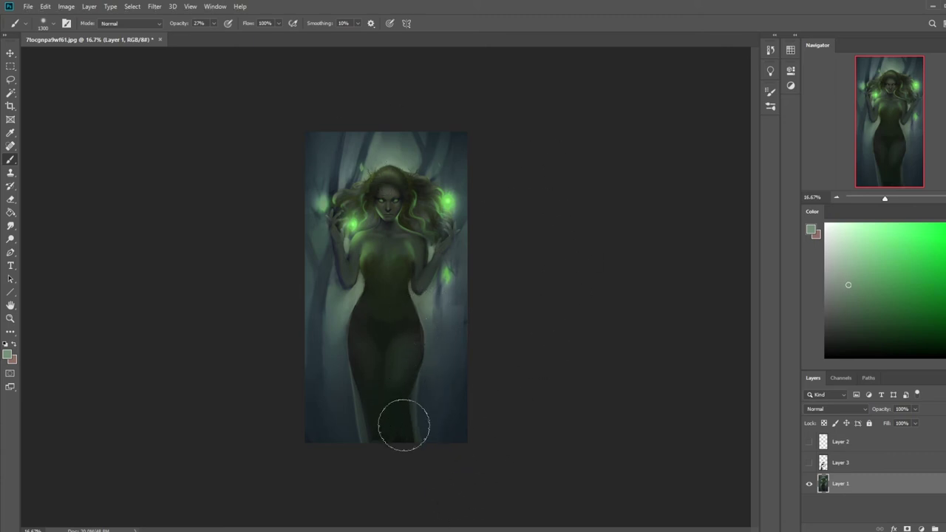
key("m")
right_click(405, 342)
left_click(427, 348)
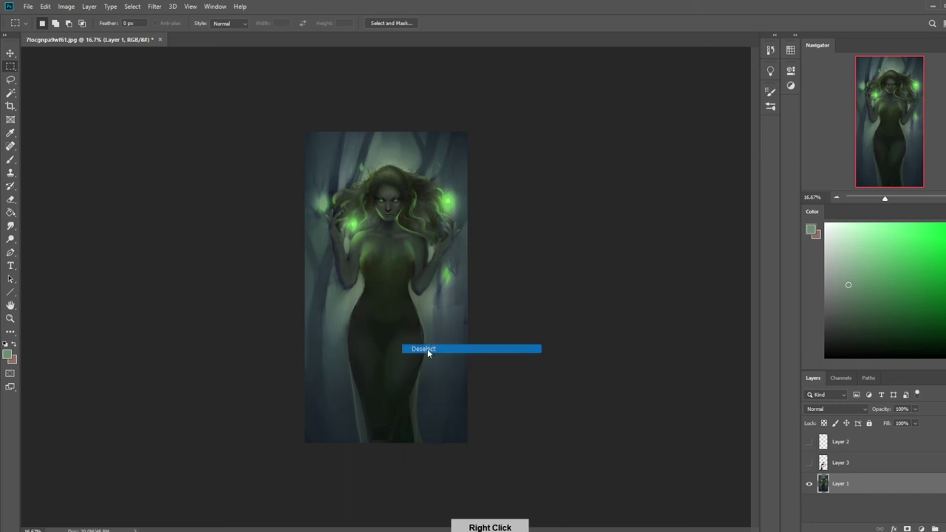
Blend the dress edges around the hips with the Smudge tool at 9% strength and a 70 px brush.
left_click(11, 226)
right_click(14, 228)
left_click(42, 227)
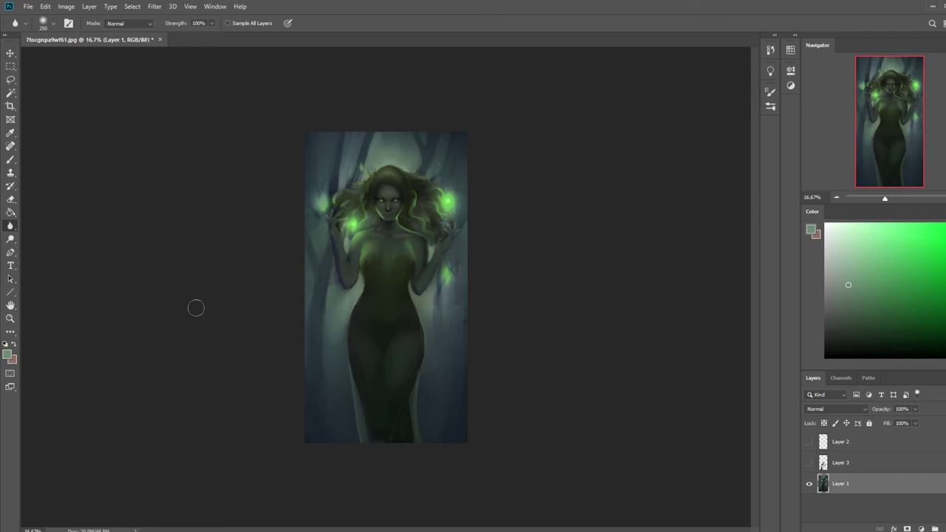
right_click(12, 226)
left_click(46, 246)
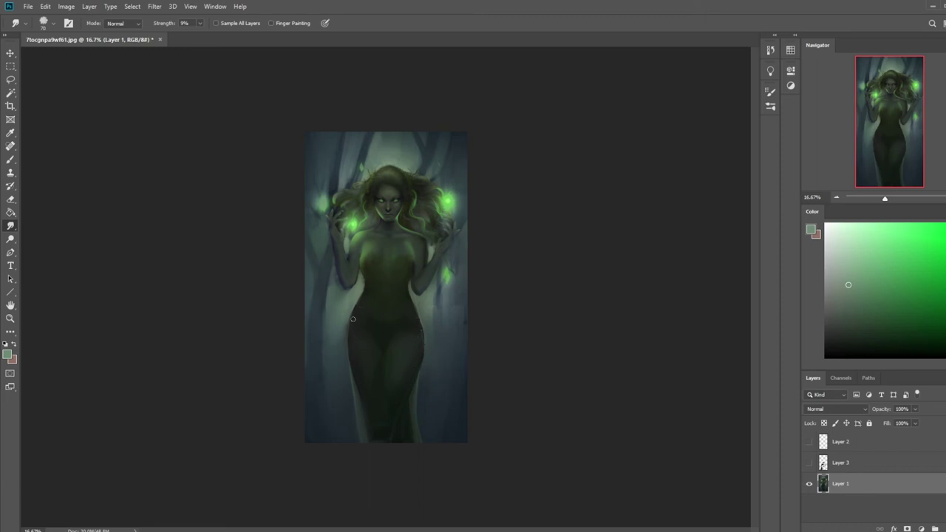
Paint a thin pale mint rim light along the waist and hip contour with a 50 px brush at 31% opacity.
key("b")
left_click(834, 235)
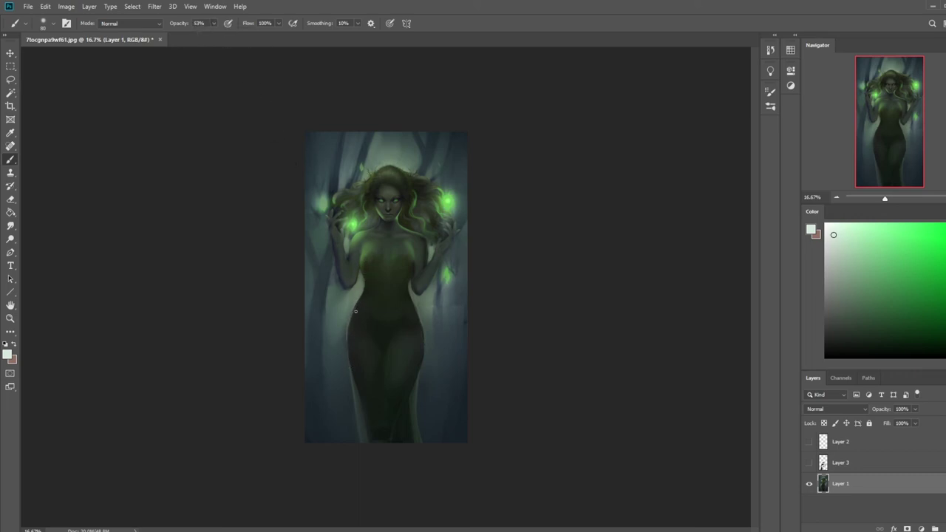
left_click(213, 24)
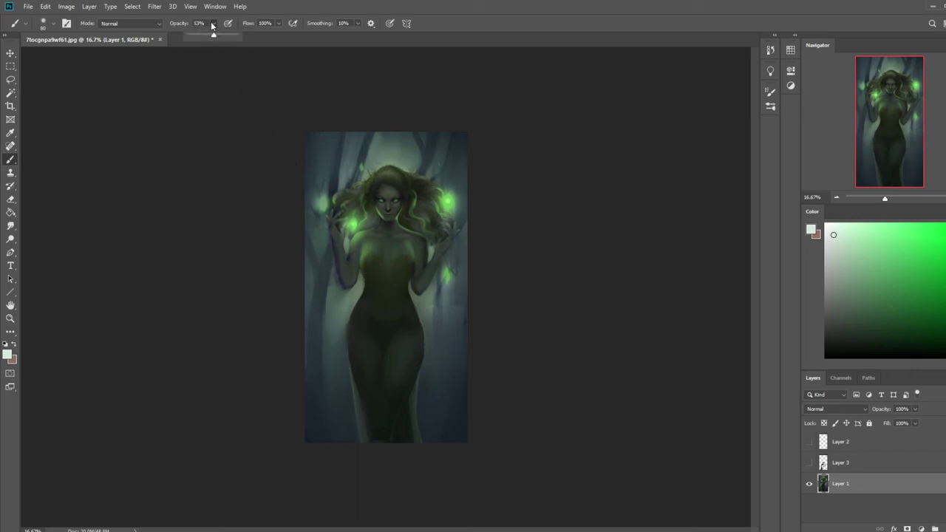
left_click(380, 322)
key("bracketleft")
key("bracketleft")
key("bracketleft")
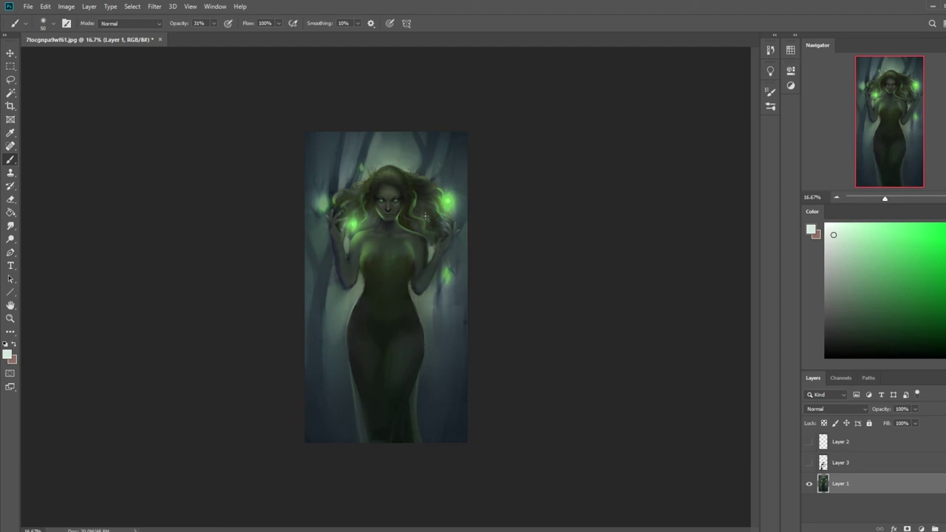
Lasso strap shapes down both sides of the bodice plus sash bands crossing the waist with two loose ends beside the hip.
key("l")
mouse_move(377, 232)
left_mouse_down()
mouse_move(355, 286)
mouse_move(364, 296)
mouse_move(379, 226)
left_mouse_up()
mouse_move(404, 222)
left_mouse_down()
mouse_move(425, 240)
mouse_move(403, 233)
mouse_move(399, 300)
mouse_move(419, 231)
mouse_move(404, 223)
left_mouse_up()
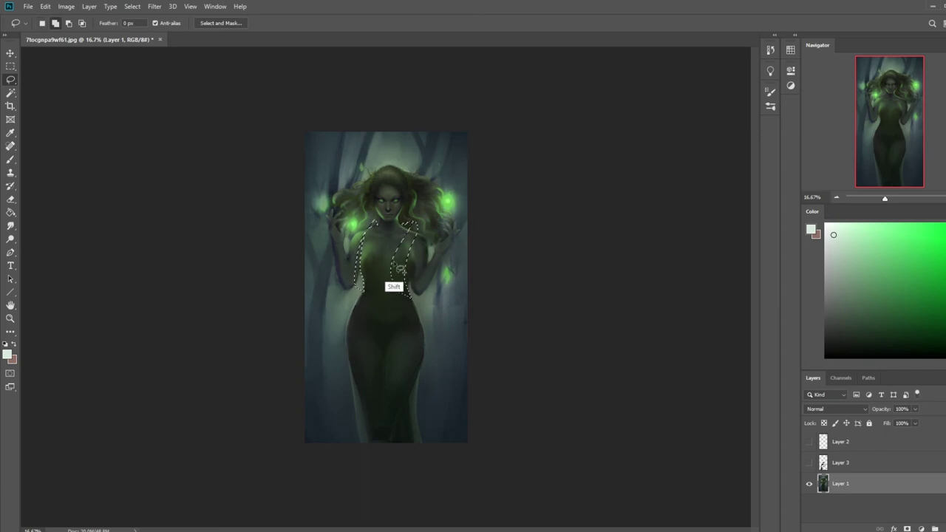
mouse_move(413, 299)
left_mouse_down()
mouse_move(356, 312)
mouse_move(322, 331)
mouse_move(347, 335)
mouse_move(334, 326)
mouse_move(391, 299)
mouse_move(422, 311)
mouse_move(331, 363)
mouse_move(334, 377)
mouse_move(345, 381)
mouse_move(358, 337)
mouse_move(411, 306)
left_mouse_up()
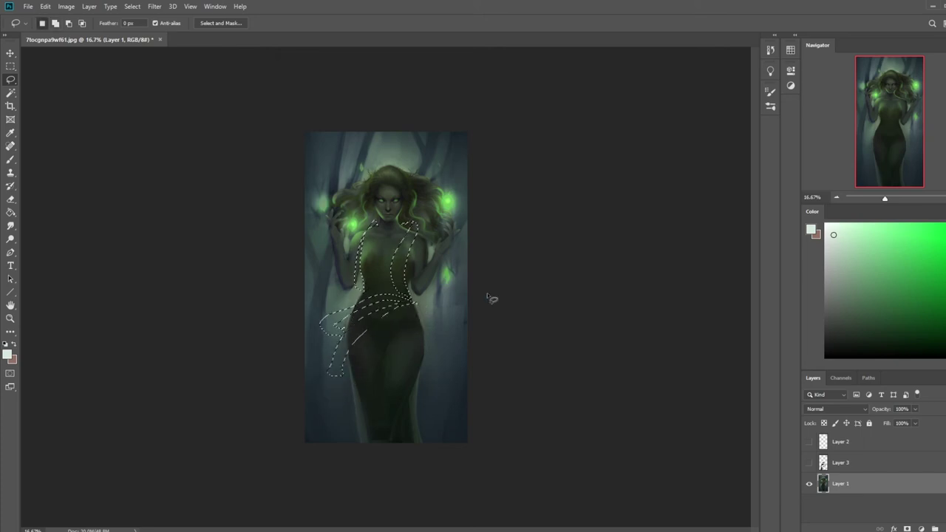
Fill the strap and sash selection with black on a new layer, deselect, and lower the layer's fill to 26%.
key("ctrl+shift+alt+n")
key("g")
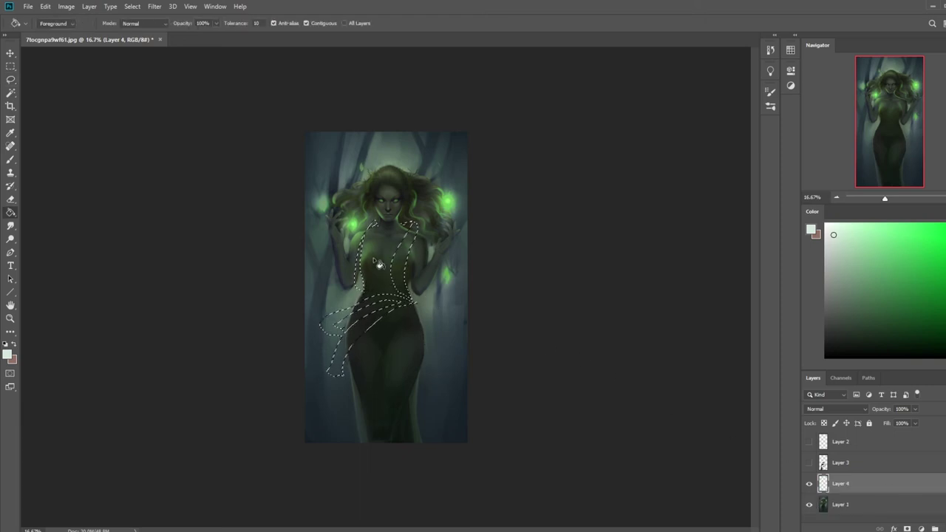
left_click_drag(857, 312, 825, 358)
left_click(394, 276)
key("m")
right_click(396, 270)
left_click(405, 277)
left_click(915, 422)
left_click_drag(907, 435, 879, 437)
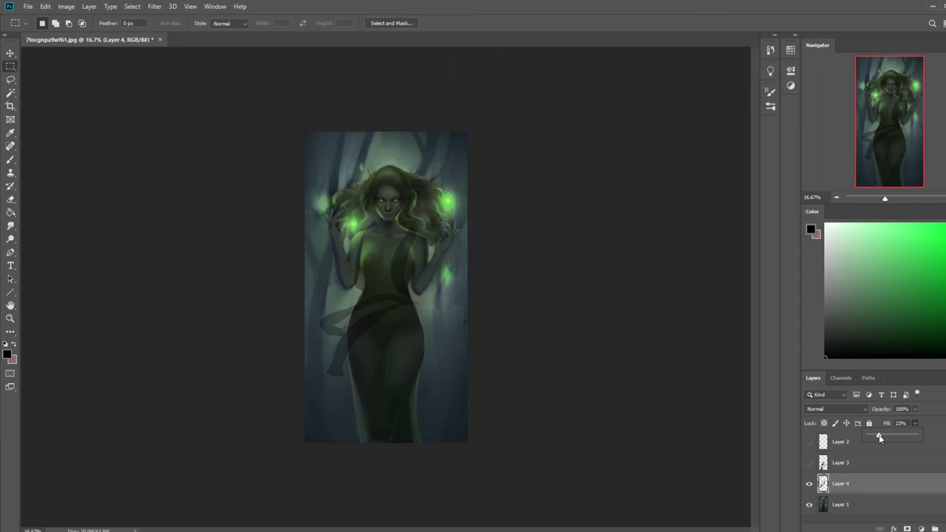
key("Return")
Cut the right bodice strap onto its own layer, set that layer's fill to 18%, and shift the strap slightly toward the arm.
key("l")
left_click_drag(421, 301, 390, 222)
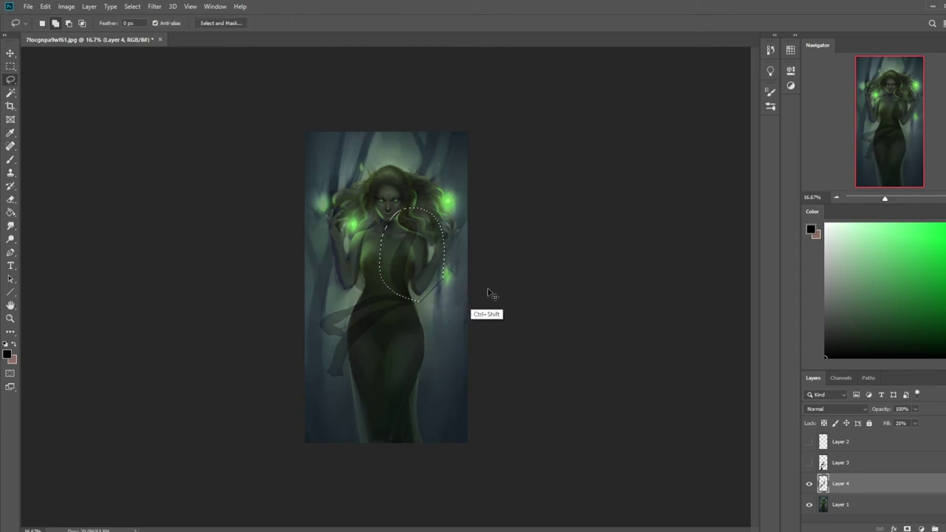
key("ctrl+shift+j")
key("v")
left_click(914, 422)
left_click_drag(915, 435, 877, 436)
left_click_drag(401, 254, 407, 257)
key("ctrl+h")
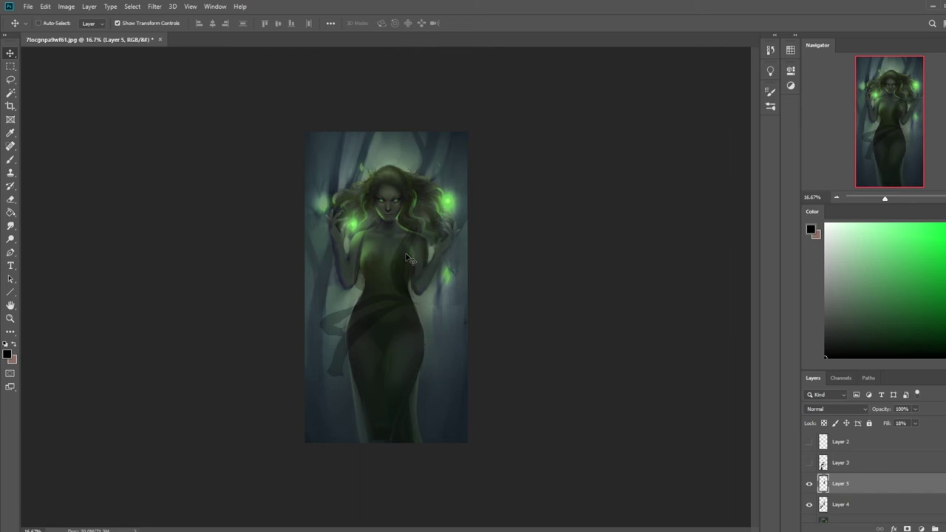
Erase the sash's loose ends beside the hip with a 175 px eraser and set Layer 4's fill to 24%.
key("e")
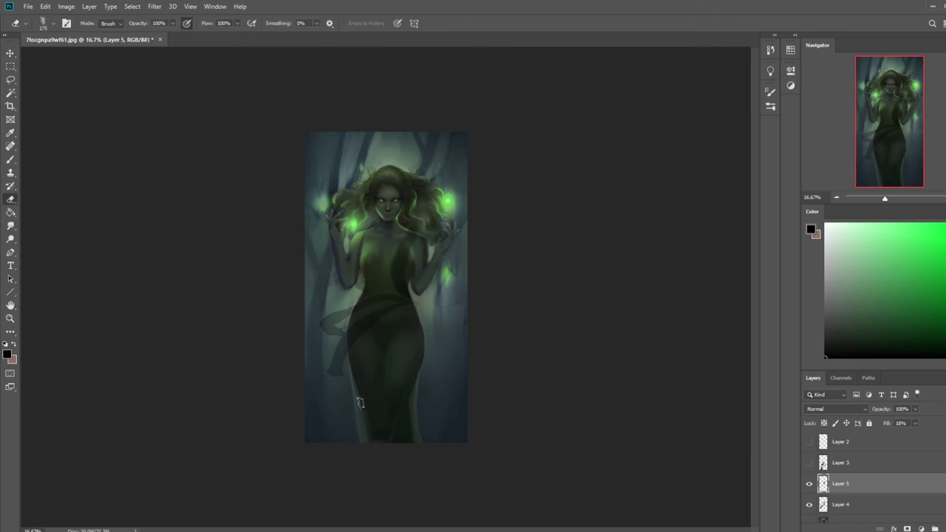
left_click(808, 485)
left_click(808, 484)
left_click(808, 504)
left_click(809, 504)
left_click(848, 505)
mouse_move(915, 424)
left_mouse_down()
mouse_move(943, 436)
mouse_move(883, 440)
left_mouse_up()
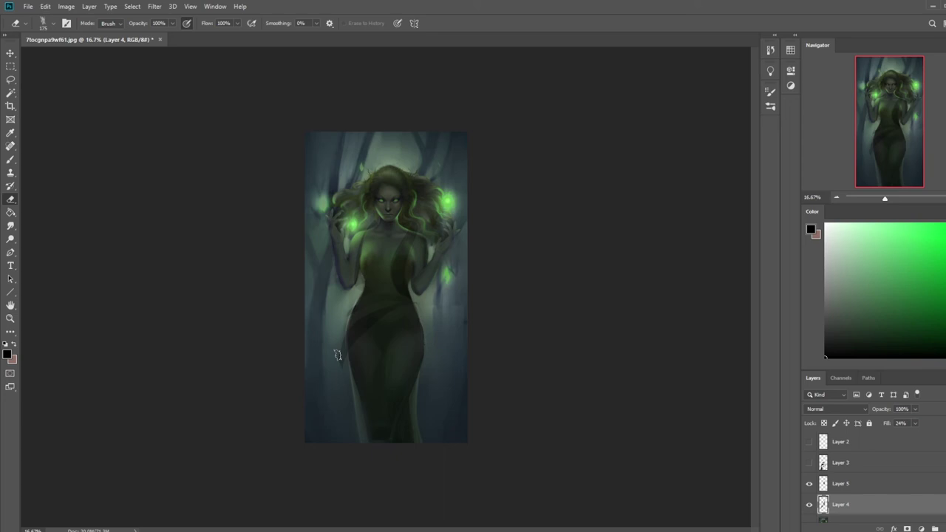
Try sketching thin grey-green drapery lines over the bodice and beside the skirt on a new layer at 86% brush opacity, and undo them.
key("b")
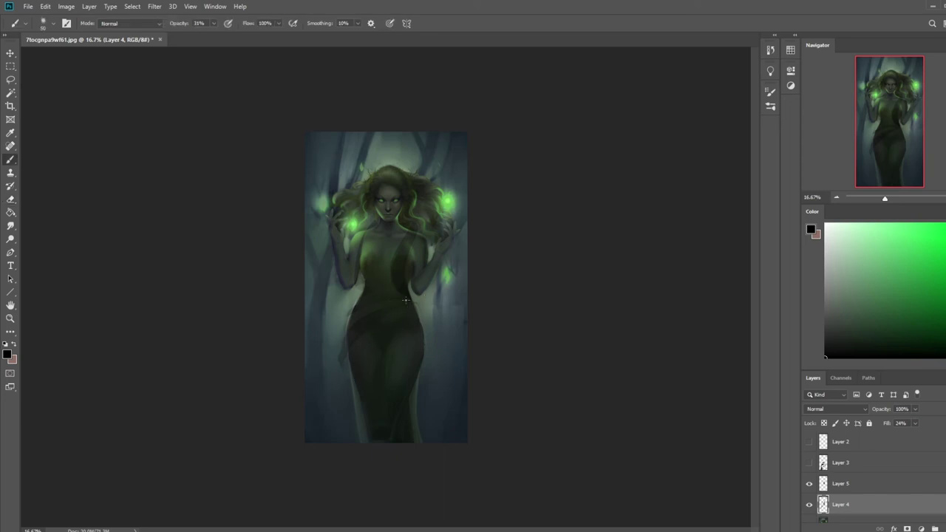
right_click(401, 296)
left_click(546, 126)
left_click(396, 157, "alt")
left_click(213, 23)
left_click_drag(214, 34, 239, 35)
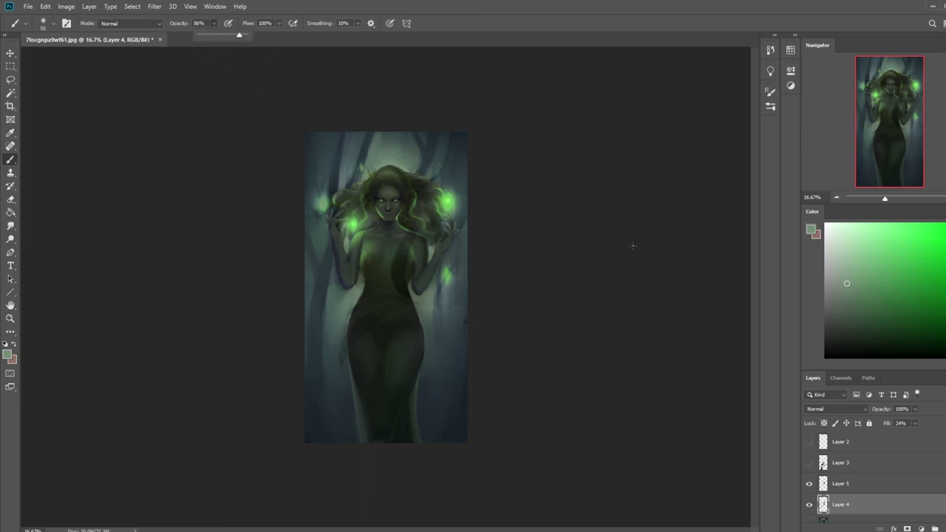
left_click(935, 527)
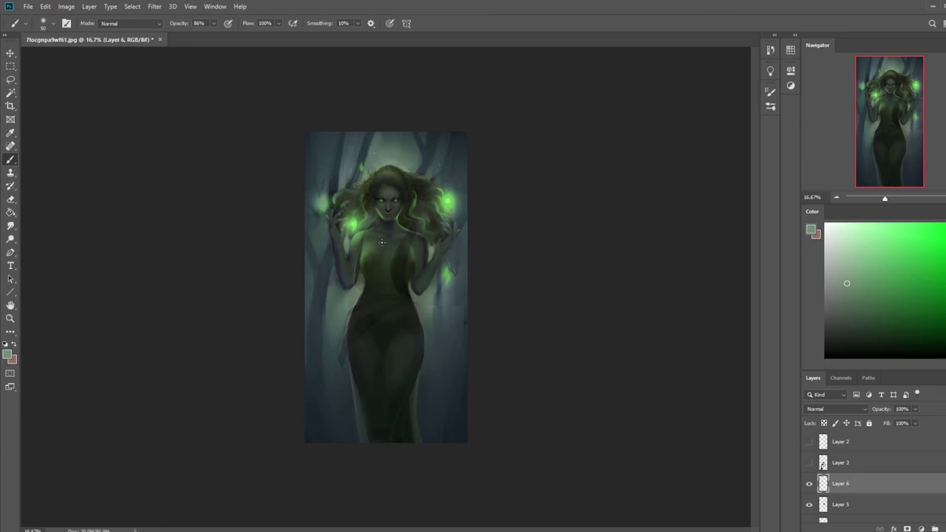
mouse_move(383, 242)
left_mouse_down()
mouse_move(359, 294)
mouse_move(402, 228)
mouse_move(377, 245)
mouse_move(373, 288)
left_mouse_up()
key("ctrl+z")
left_click_drag(357, 309, 341, 435)
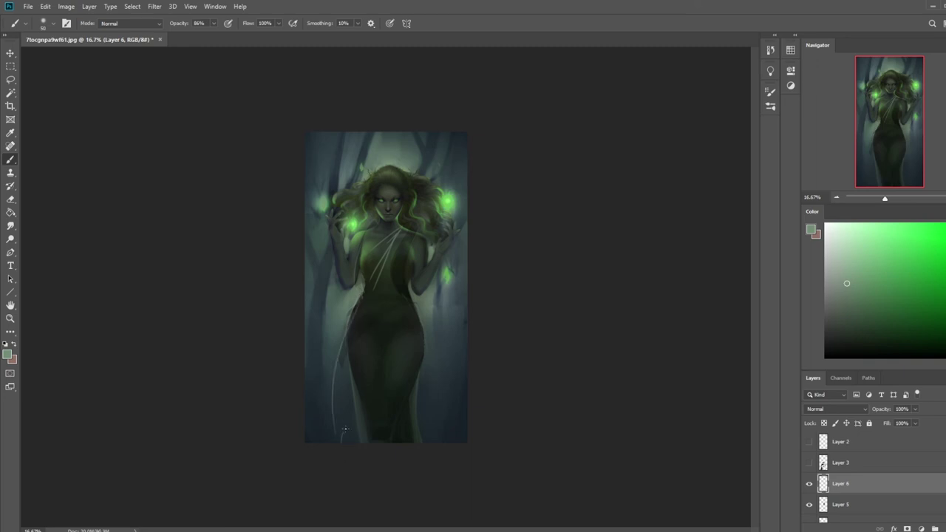
key("ctrl+z")
key("ctrl+z")
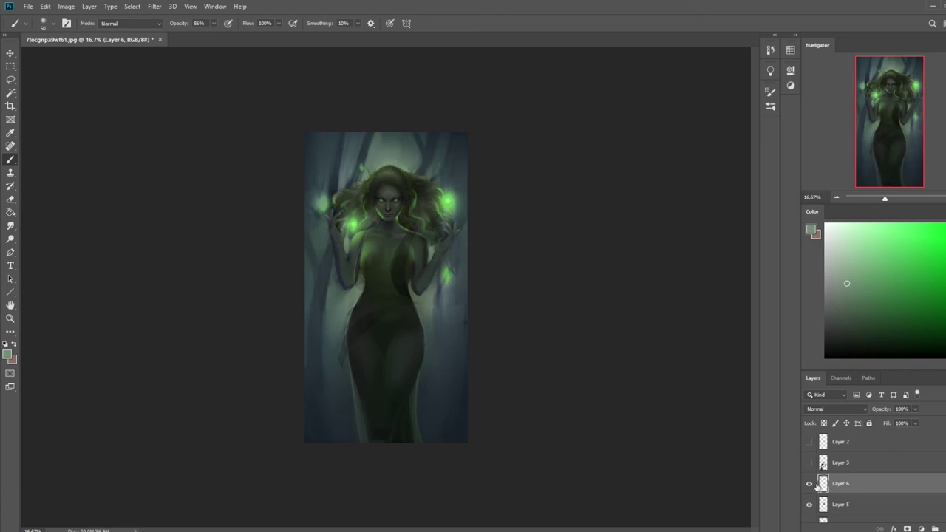
Hide Layers 4, 5 and 6 and make Layer 1 the active layer.
scroll(872, 472, "down", 2)
left_click(896, 514)
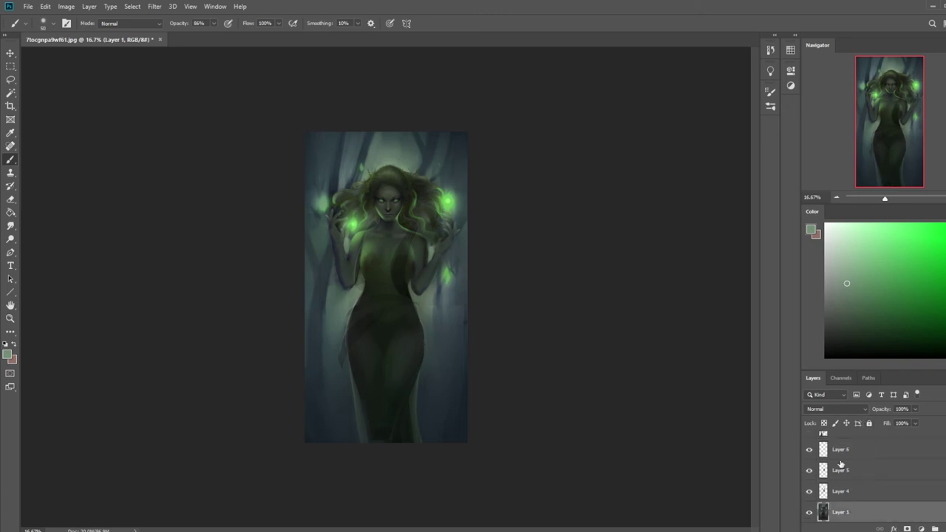
left_click_drag(809, 489, 812, 450)
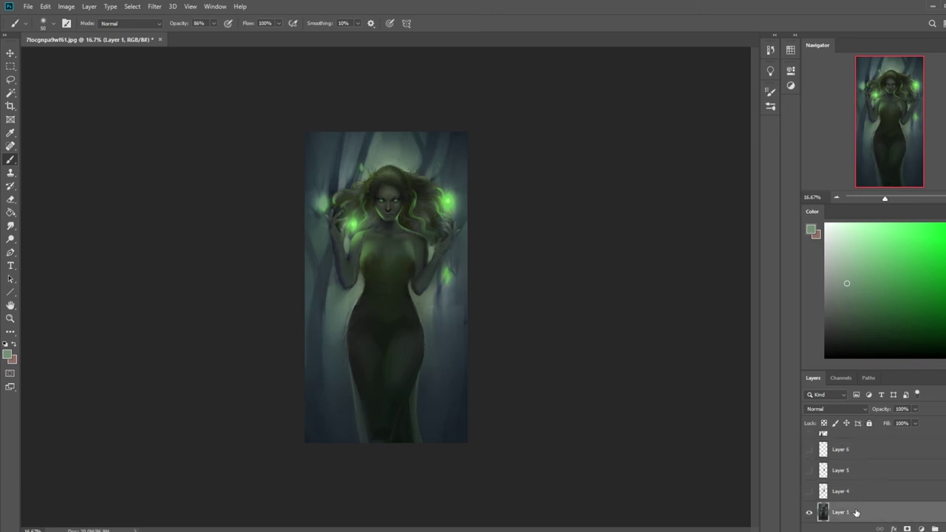
Add a layer above Layer 1 and lasso a wrapped skirt panel from the waist diagonally down to the left hem.
left_click(944, 529)
key("l")
mouse_move(361, 298)
left_mouse_down()
mouse_move(345, 481)
mouse_move(421, 327)
mouse_move(413, 310)
mouse_move(361, 298)
left_mouse_up()
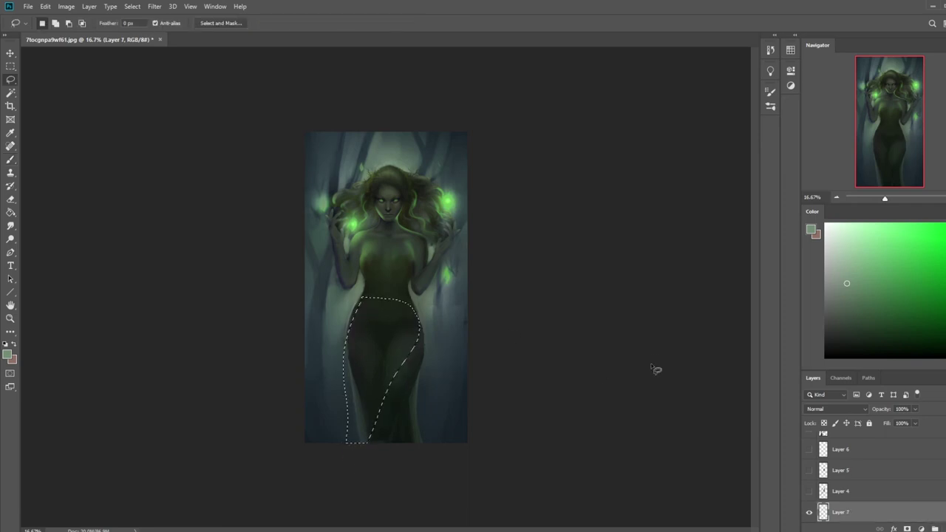
Fill the wrapped skirt panel with black, lower its layer's fill to 16%, and deselect.
key("g")
left_click(373, 327)
key("d")
left_click(382, 343)
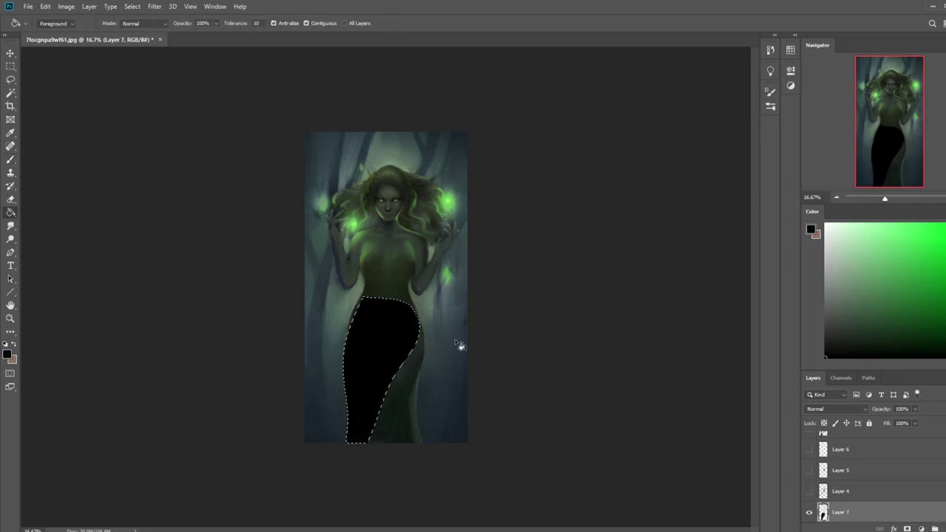
left_click(915, 423)
left_click_drag(894, 440, 878, 437)
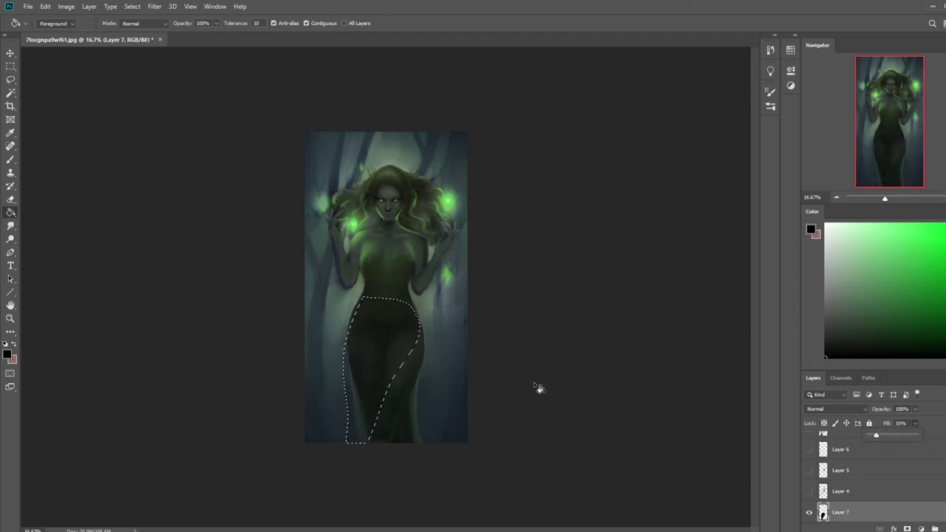
key("ctrl+d")
Lasso a second overlapping skirt panel from the waist that narrows diagonally toward the hem outside the left leg.
key("l")
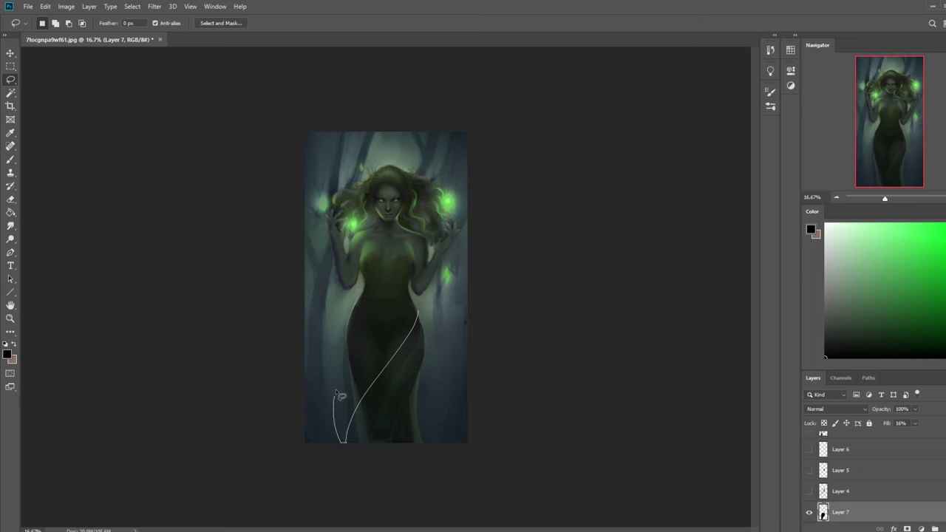
left_click_drag(411, 322, 412, 323)
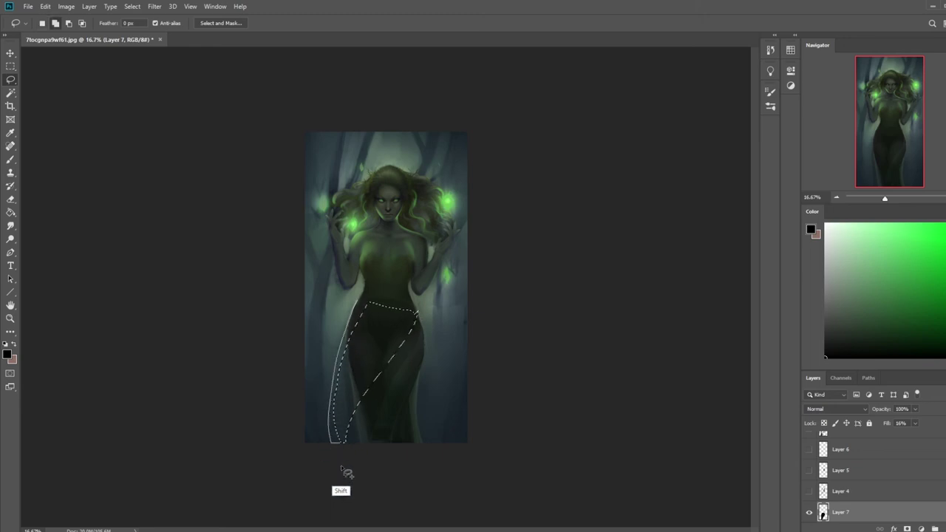
mouse_move(357, 311)
left_mouse_down()
mouse_move(327, 370)
mouse_move(329, 347)
left_mouse_up()
key("g")
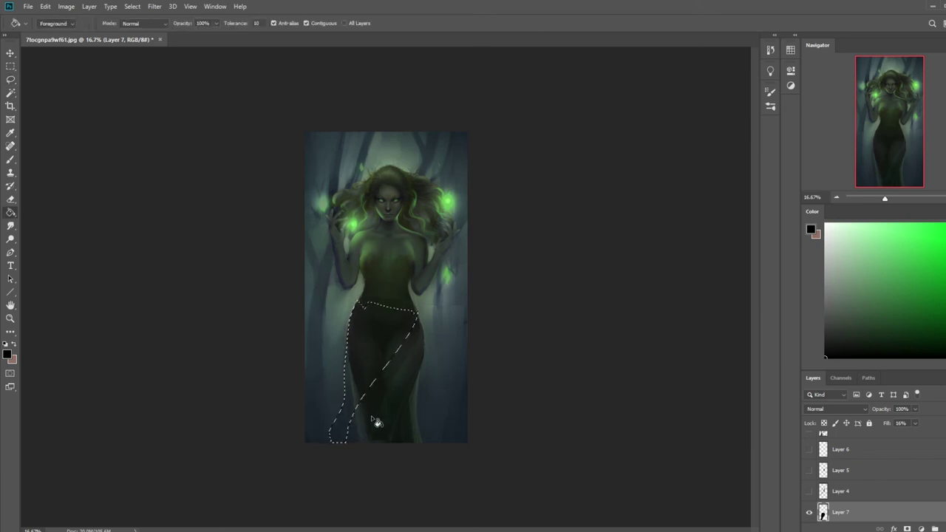
Fill the second skirt panel with black on another new layer, deselect, and lower that layer's fill to 16%.
left_click(941, 527)
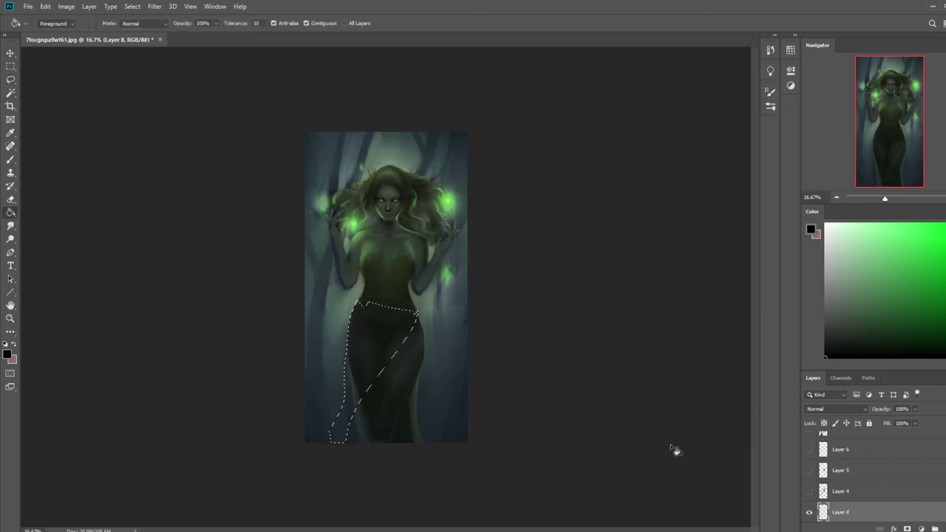
left_click(355, 337)
key("m")
right_click(356, 338)
left_click(443, 342)
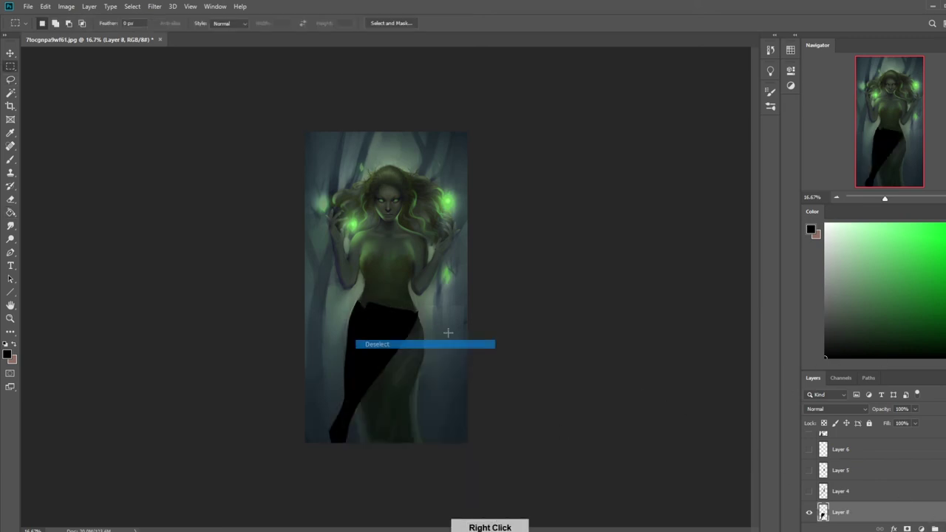
left_click(915, 422)
left_click_drag(884, 438, 877, 438)
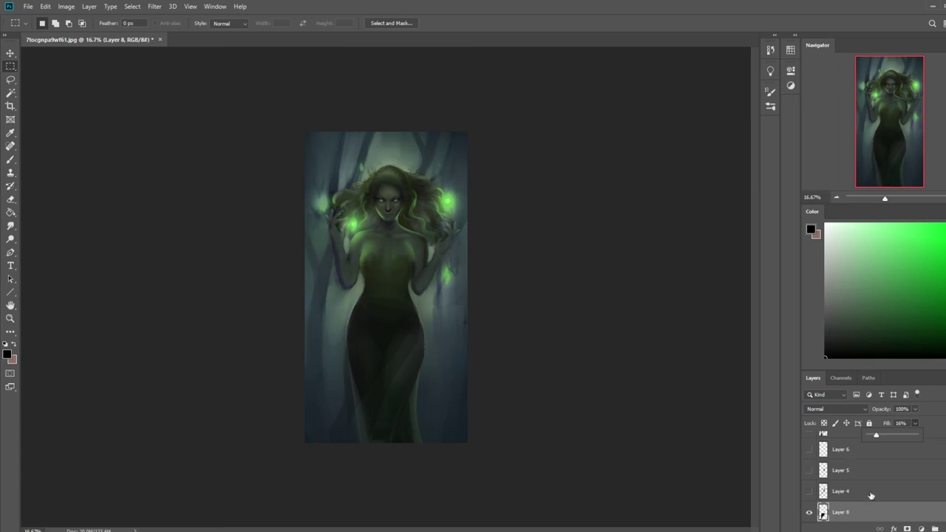
Add a new layer and paint faint pale-green edges beside the skirt's left hem with the brush at 11% opacity.
key("ctrl+shift+alt+n")
left_click(917, 222)
key("b")
key("ctrl+z")
left_click_drag(865, 238, 839, 209)
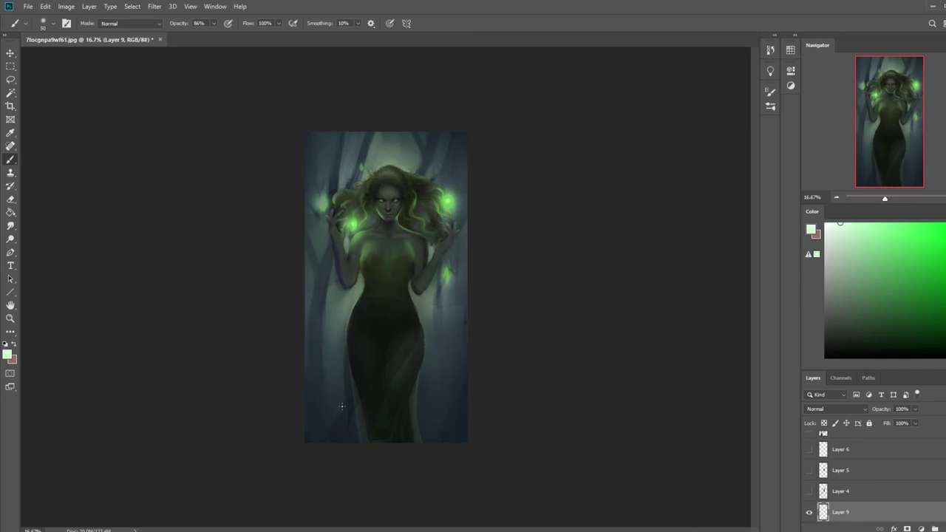
left_click_drag(213, 23, 188, 51)
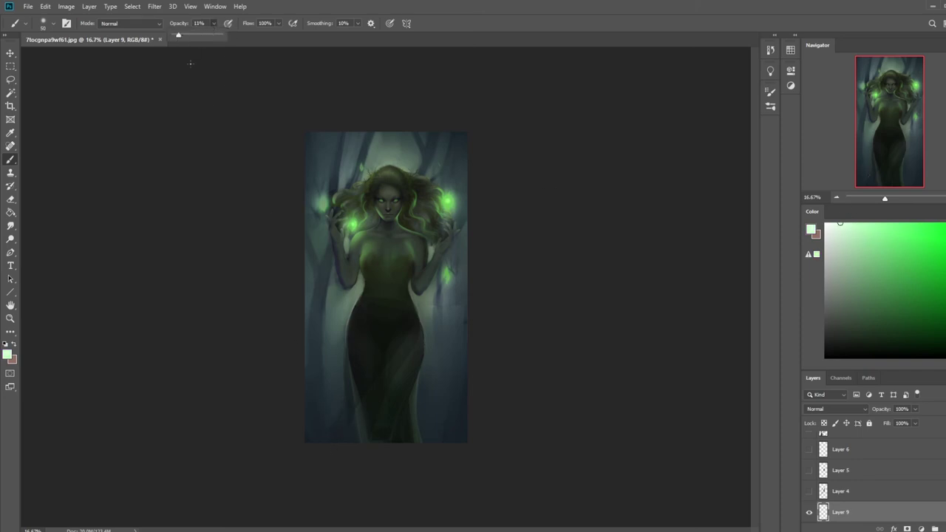
left_click(330, 441)
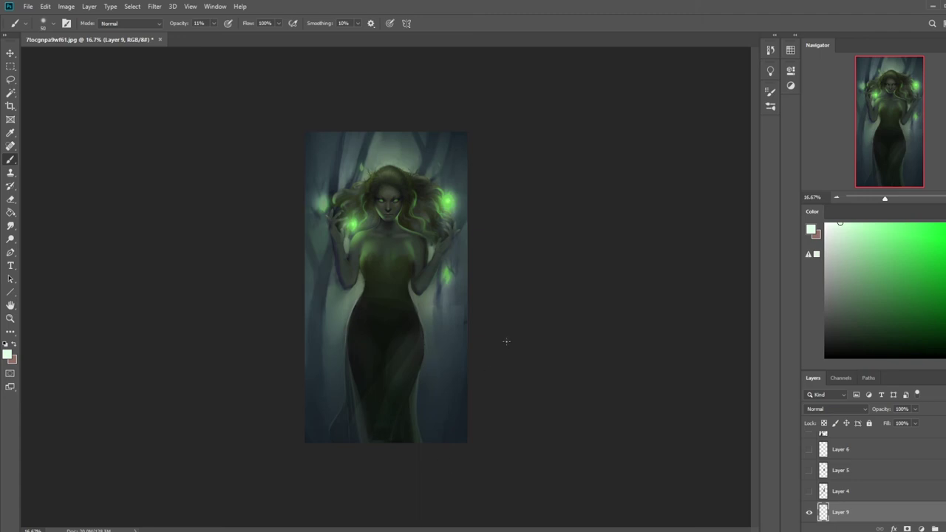
Lasso flared veil panels along both sides of the skirt, running from the hips down to the hem.
key("l")
mouse_move(348, 325)
left_mouse_down()
mouse_move(370, 443)
mouse_move(346, 329)
mouse_move(366, 449)
mouse_move(342, 451)
mouse_move(330, 431)
mouse_move(347, 332)
left_mouse_up()
mouse_move(422, 358)
left_mouse_down()
mouse_move(429, 455)
mouse_move(414, 400)
mouse_move(424, 357)
left_mouse_up()
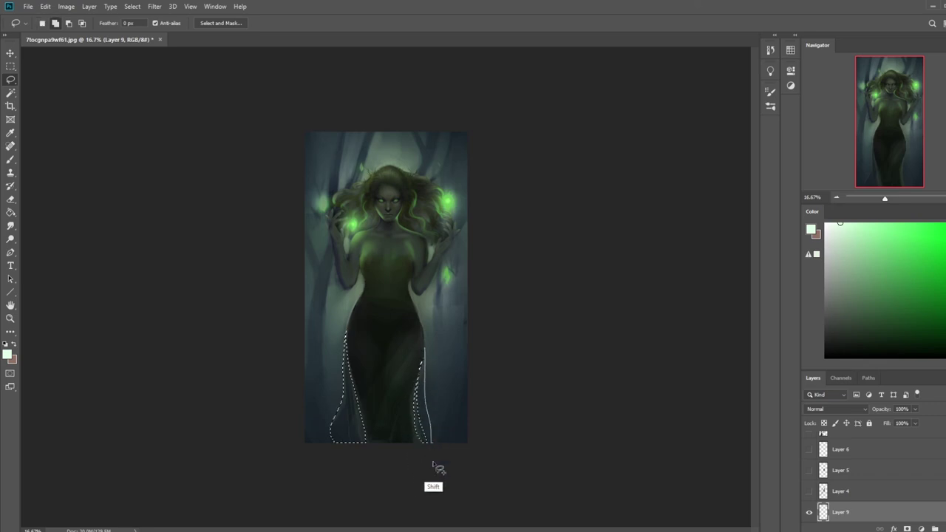
mouse_move(435, 467)
left_mouse_down()
mouse_move(416, 428)
mouse_move(424, 358)
left_mouse_up()
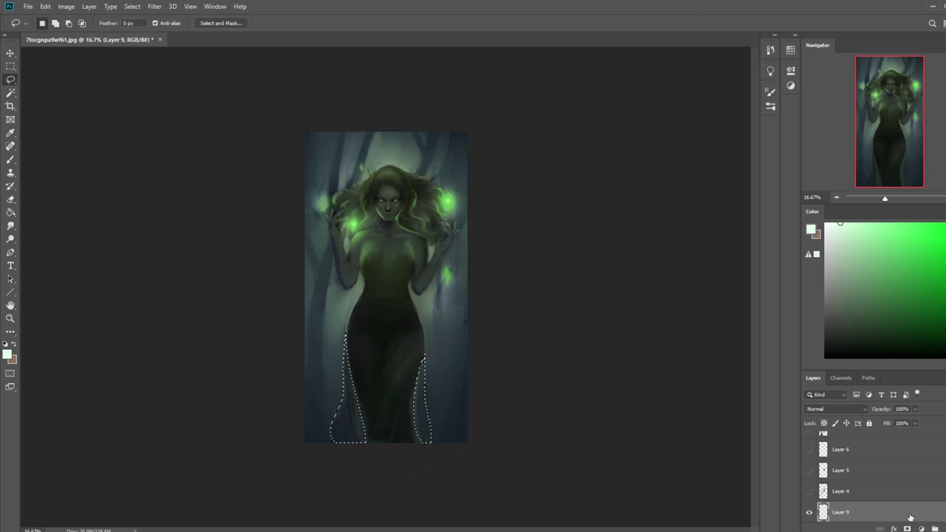
Fill both veil panels on a new layer with grey-green sampled from the background, deselect, and lower the layer's fill to about 13%.
left_click(935, 529)
key("g")
left_click(386, 156, "alt")
left_click(419, 424)
key("m")
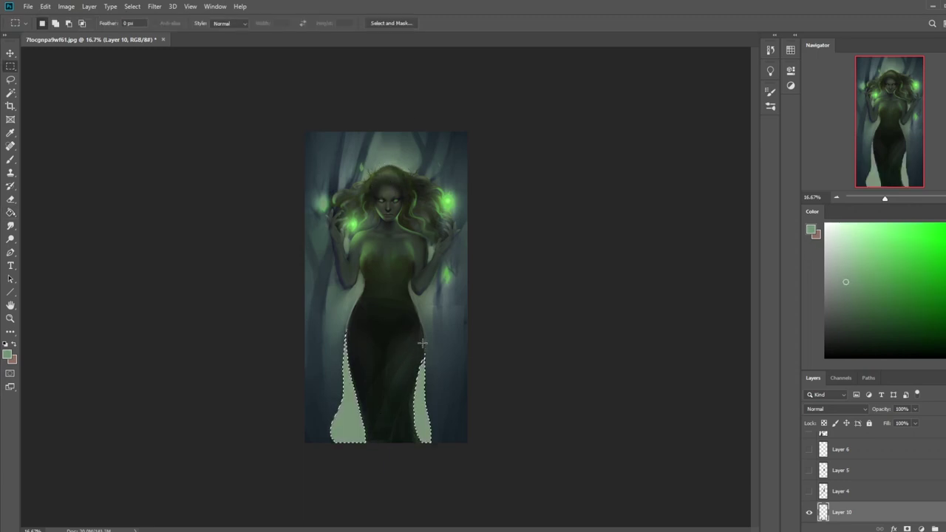
right_click(420, 309)
left_click(443, 313)
left_click(914, 423)
left_click_drag(916, 435, 875, 436)
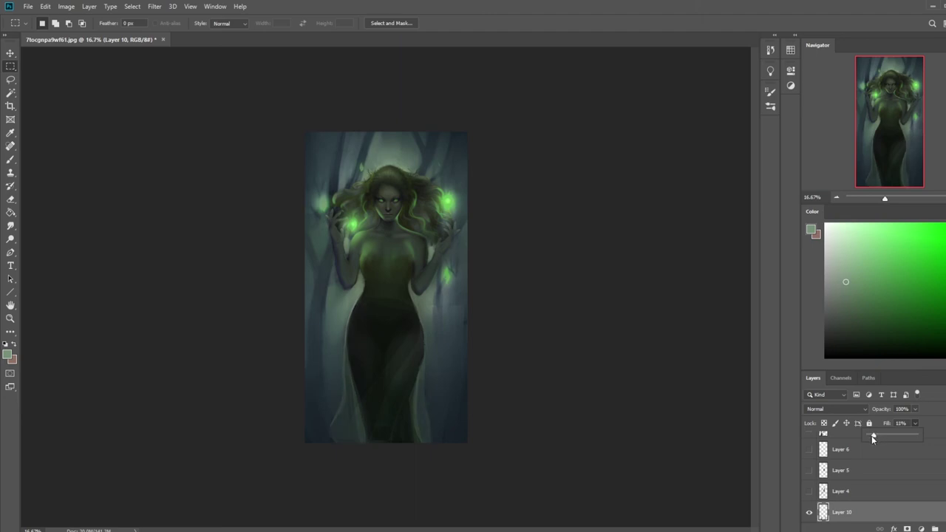
left_click_drag(873, 436, 872, 437)
Paint thin pale grey-green highlights along the veil panels' edges on another new layer.
key("b")
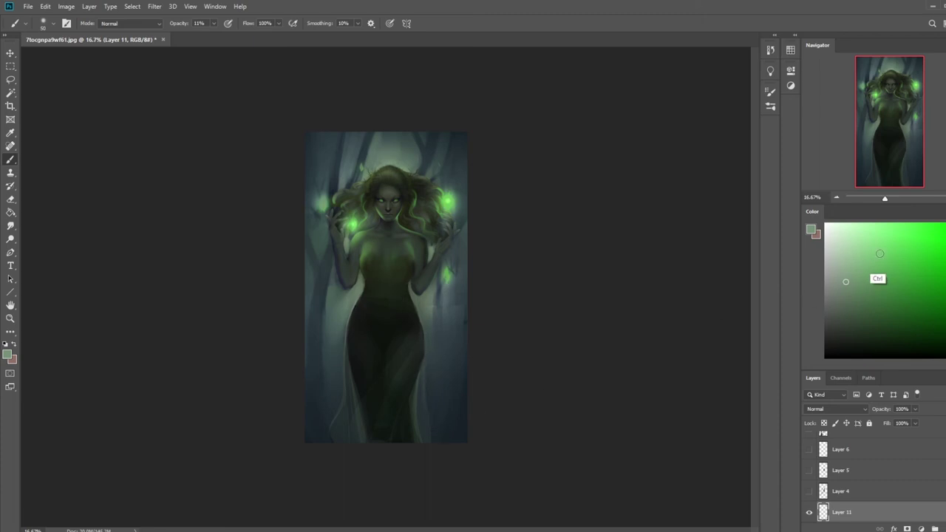
left_click(837, 259)
left_click(832, 237)
Show Layer 4, lasso its torso drape, shift it toward the middle of the bodice, deselect, and erase around its neck end.
left_click(808, 491)
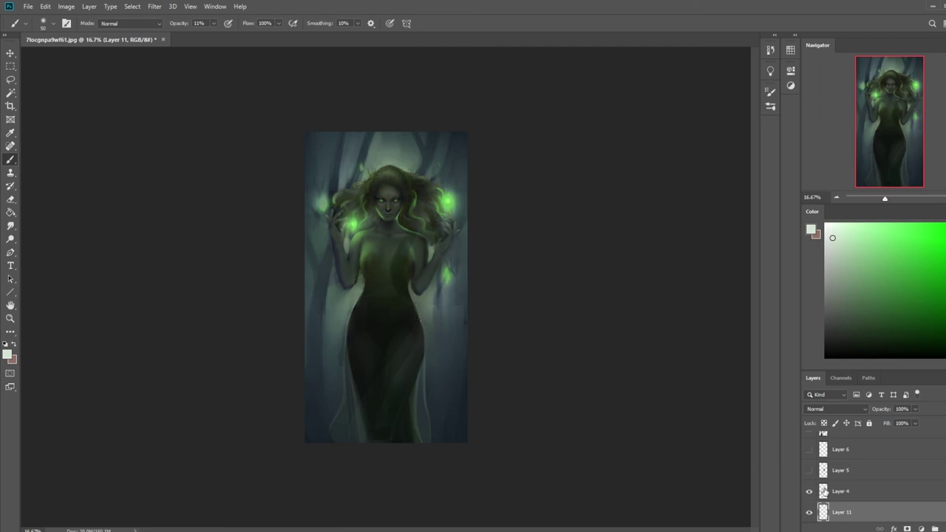
left_click(849, 489)
key("l")
mouse_move(417, 214)
left_mouse_down()
mouse_move(391, 272)
mouse_move(424, 222)
mouse_move(398, 232)
left_mouse_up()
key("v")
key("e")
key("m")
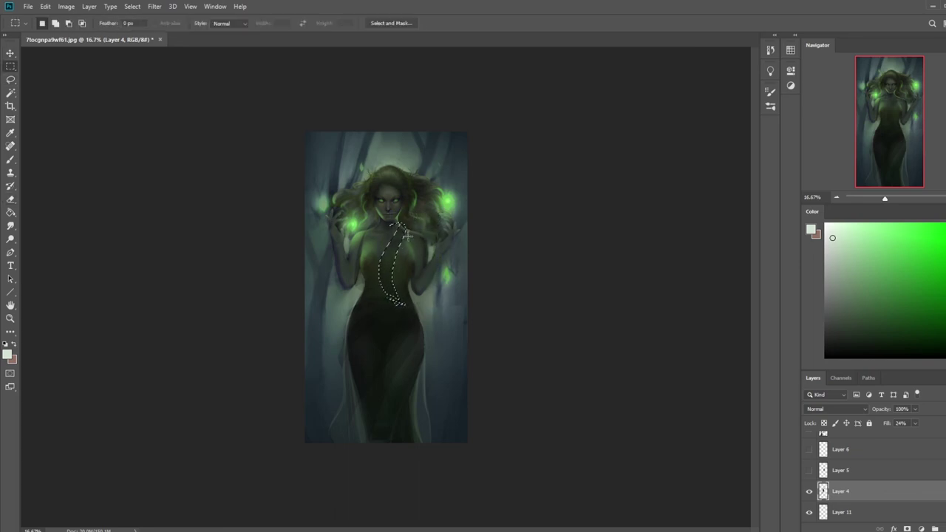
right_click(408, 237)
left_click(434, 246)
key("e")
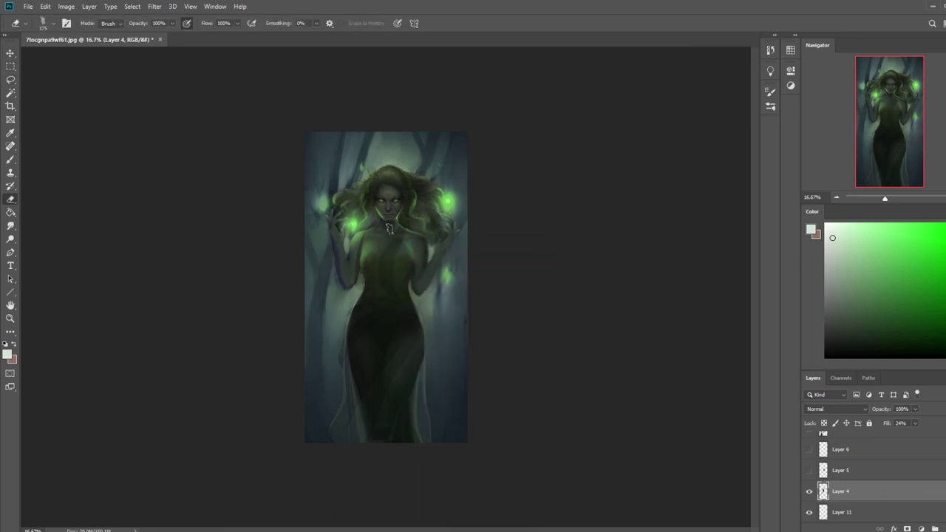
Show Layer 5, move its drape left over the bodice, lower its fill to 15%, and trim the drapes' upper ends.
left_click(809, 469)
left_click(839, 471)
key("v")
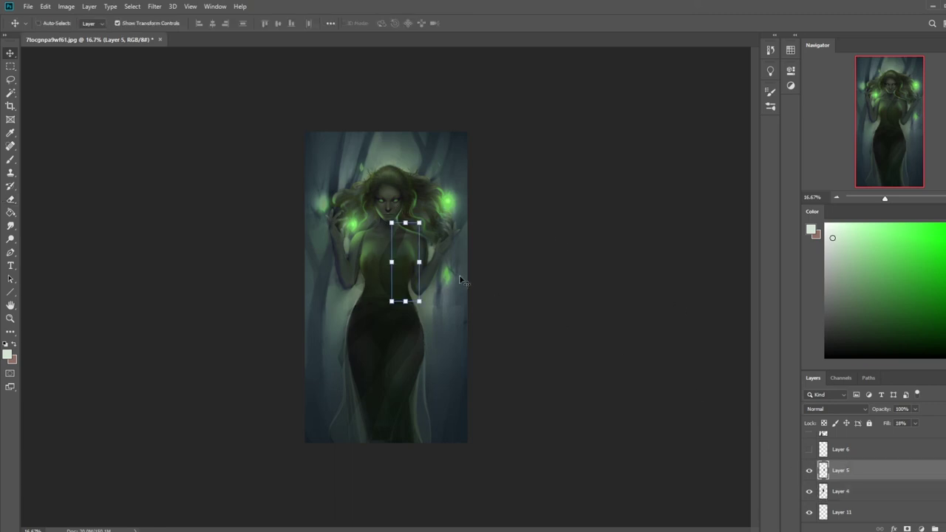
left_click_drag(408, 253, 396, 264)
left_click(915, 423)
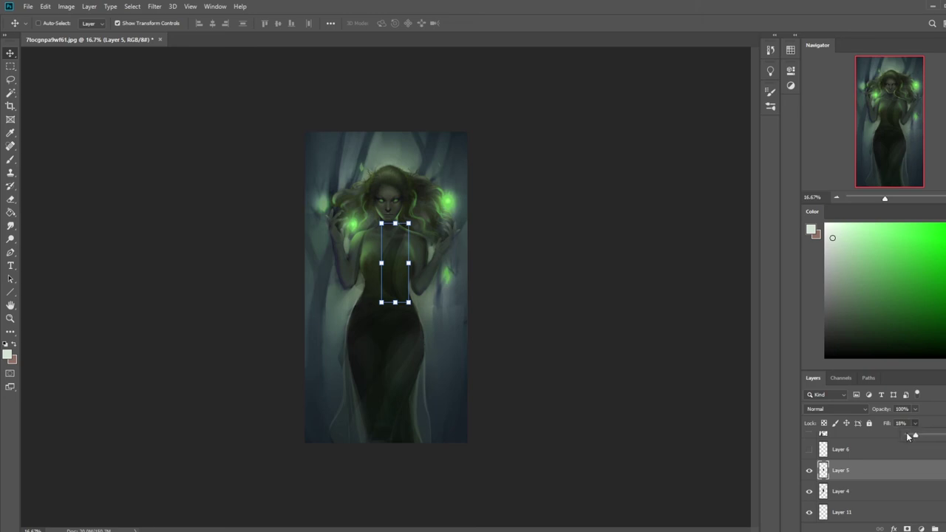
key("e")
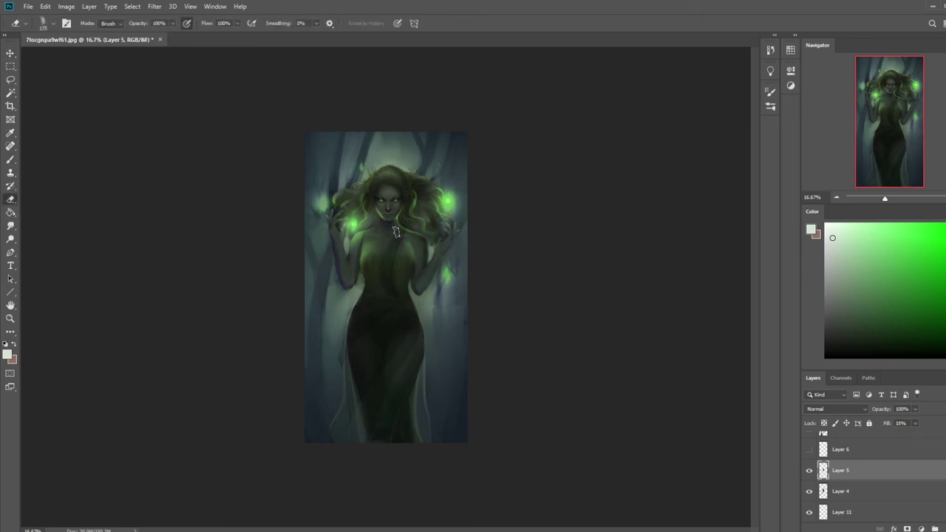
left_click(855, 491)
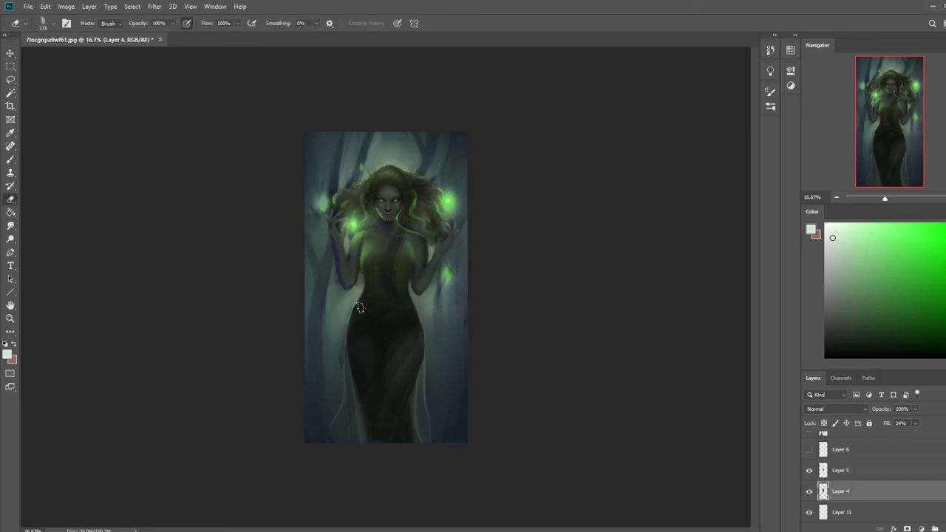
Sample bright green from the glow near the hand and add a new layer above Layer 4 for the bodice drape's highlights.
key("b")
left_click(351, 252, "alt")
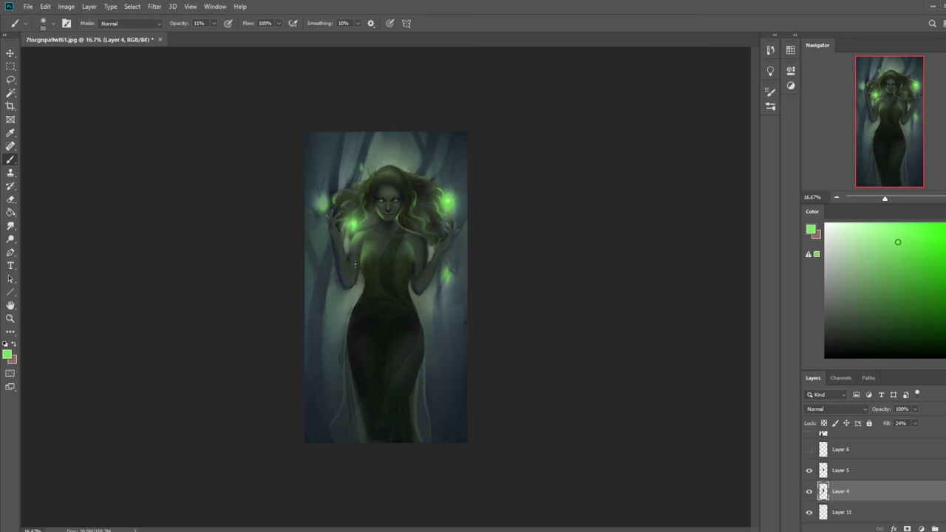
left_click(935, 529)
Merge the skirt panel layers, Layers 7, 8 and 9, down into Layer 1.
scroll(841, 507, "down", 3)
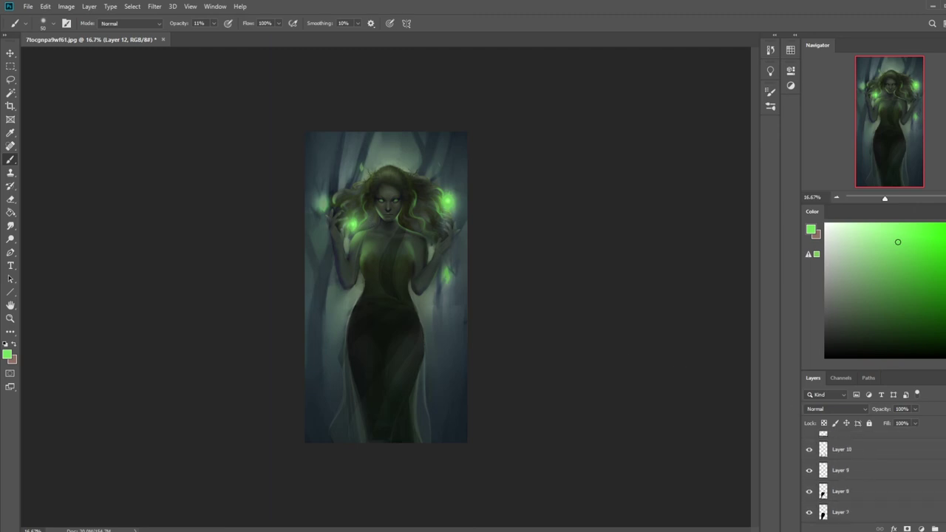
right_click(855, 492)
left_click(878, 367)
right_click(837, 493)
left_click(868, 364)
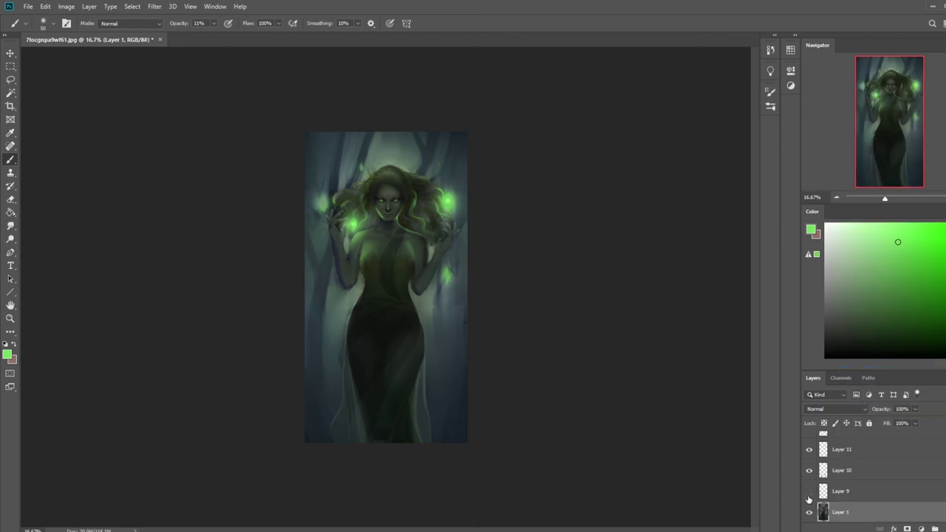
right_click(847, 488)
left_click(866, 368)
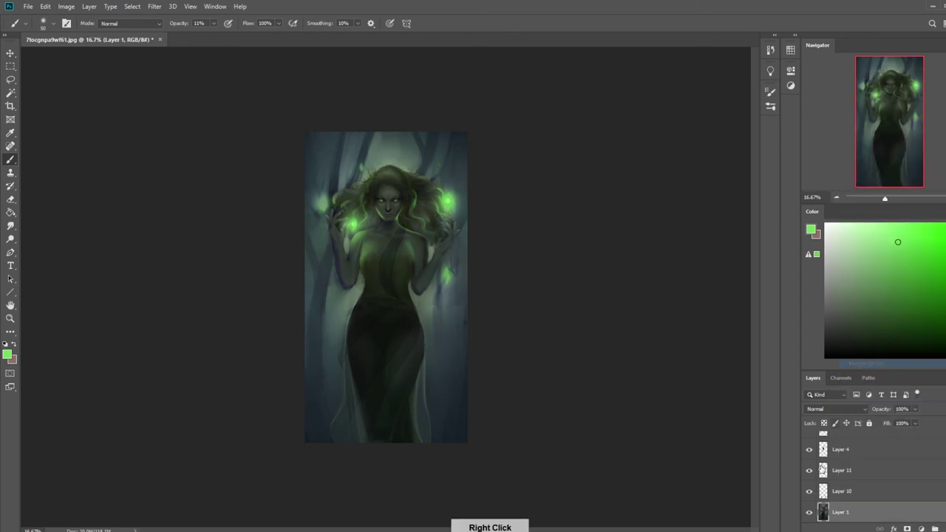
Compare the painting with Layers 4 and 10 hidden and shown, and merge Layer 10 down into Layer 1.
left_click(808, 450)
left_click(808, 450)
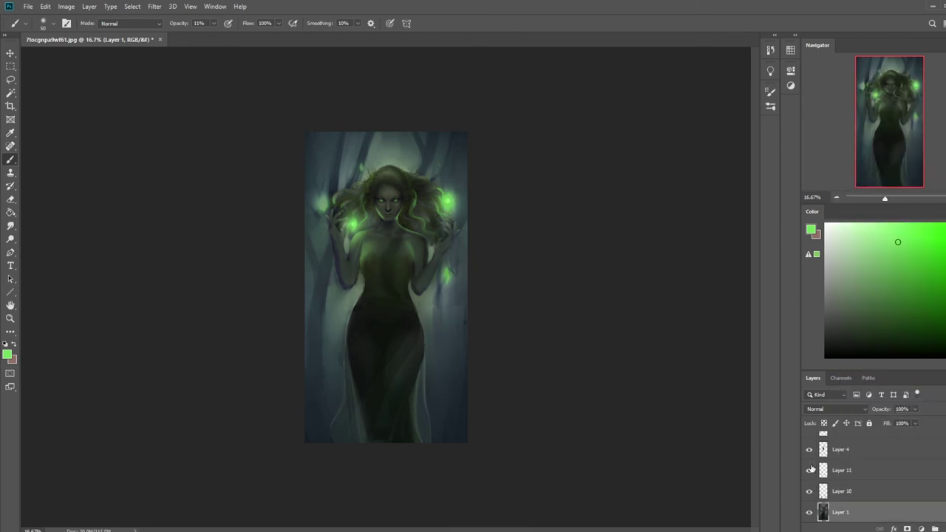
left_click(809, 491)
left_click(809, 491)
right_click(842, 492)
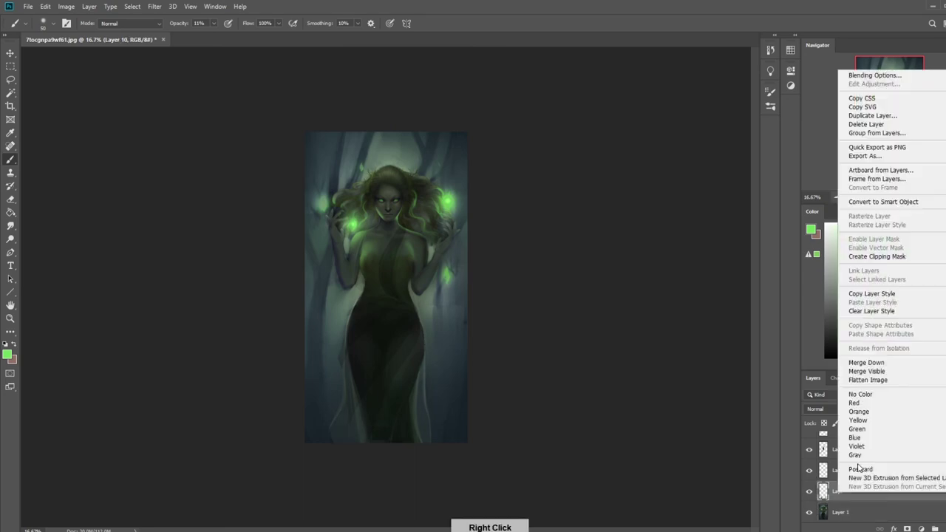
left_click(866, 362)
Check the veil edge highlights by toggling Layer 11's visibility, and merge it down into Layer 1.
left_click(809, 490)
left_click(808, 490)
left_click(808, 490)
left_click(809, 491)
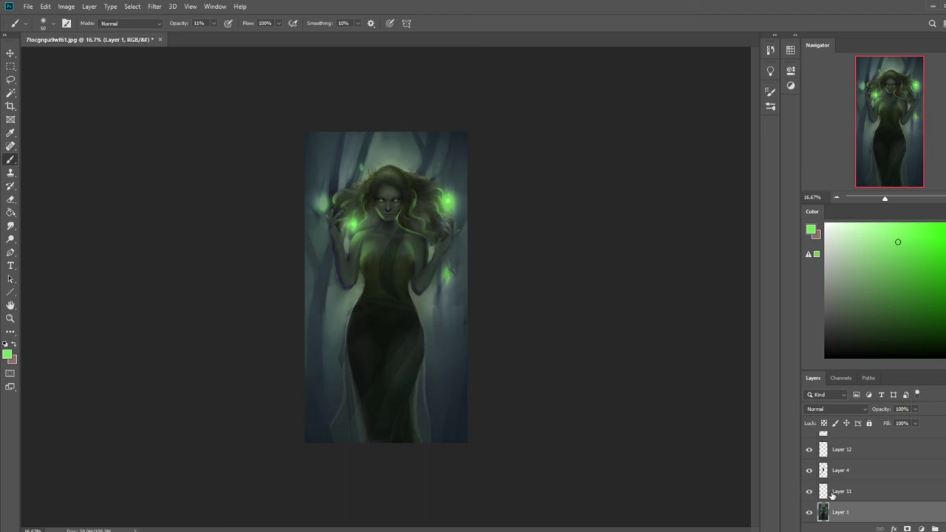
right_click(842, 491)
left_click(879, 362)
Compare the bodice drape hidden and shown on Layer 4, and merge Layer 12 down into it.
left_click(808, 491)
left_click(808, 490)
left_click(841, 492)
left_click(809, 494)
left_click(809, 494)
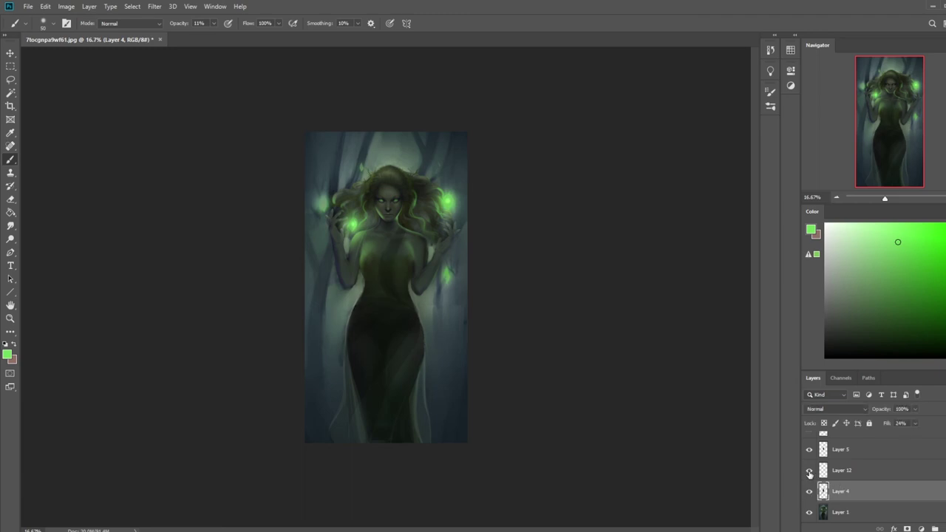
key("l")
left_click(808, 492)
left_click(808, 492)
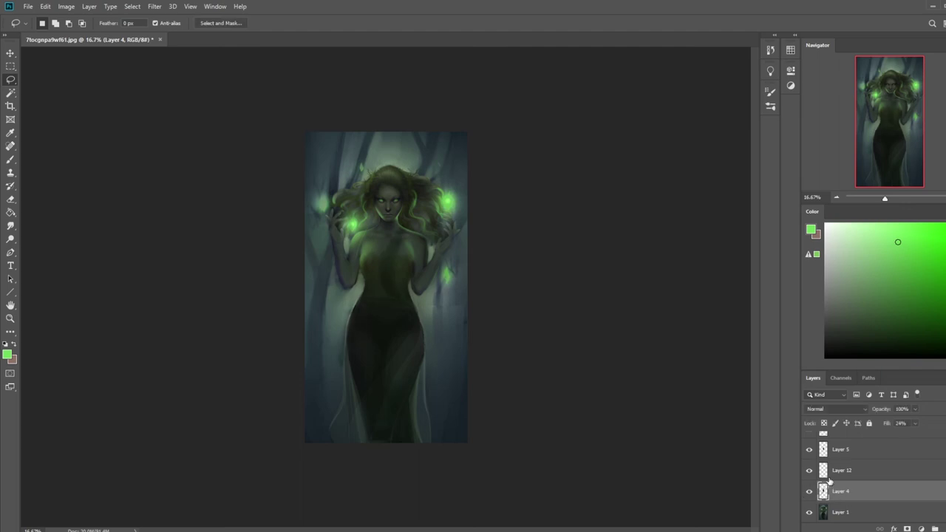
right_click(829, 479)
left_click(892, 338)
Merge Layer 5 down into Layer 4 to combine the bodice drapes.
left_click(916, 423)
left_click(807, 474)
right_click(848, 473)
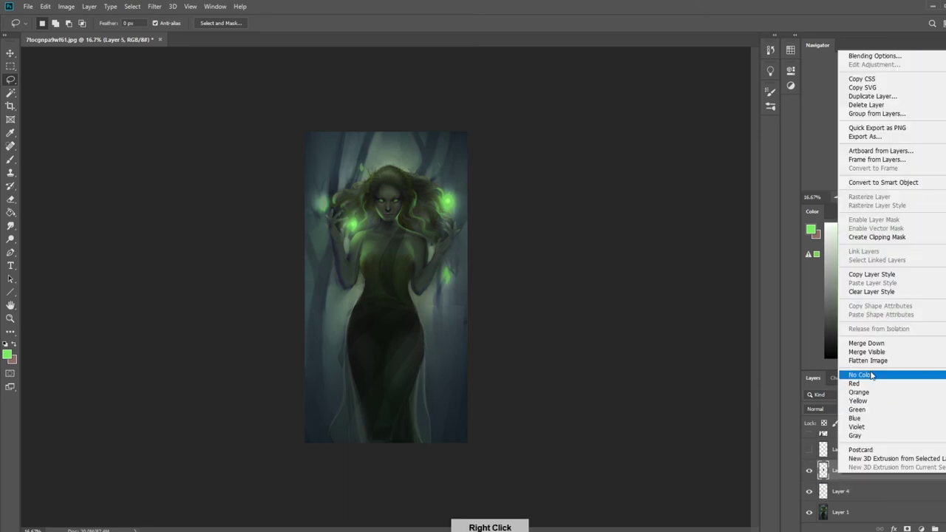
left_click(896, 337)
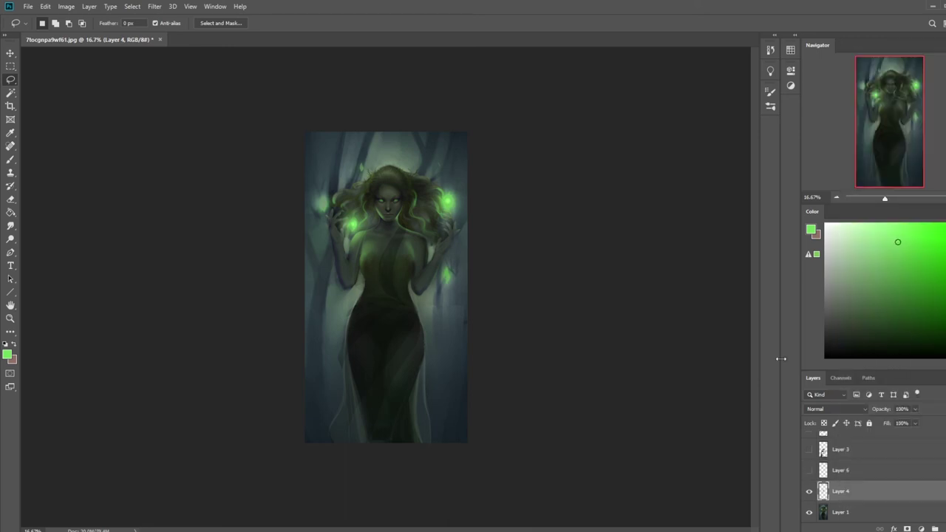
Lasso the combined bodice drape on Layer 4 and transform it into a band lying across the waist.
key("e")
key("l")
mouse_move(406, 299)
left_mouse_down()
mouse_move(385, 297)
mouse_move(416, 212)
mouse_move(427, 238)
mouse_move(371, 246)
mouse_move(382, 236)
mouse_move(407, 260)
left_mouse_up()
key("v")
key("ctrl+d")
key("ctrl+z")
mouse_move(414, 224)
left_mouse_down()
mouse_move(452, 242)
mouse_move(417, 275)
mouse_move(448, 267)
mouse_move(445, 296)
mouse_move(396, 298)
mouse_move(398, 306)
mouse_move(389, 294)
left_mouse_up()
left_click(468, 22)
Erase the waist band's ends that stick out past the figure's outline, and deselect.
key("e")
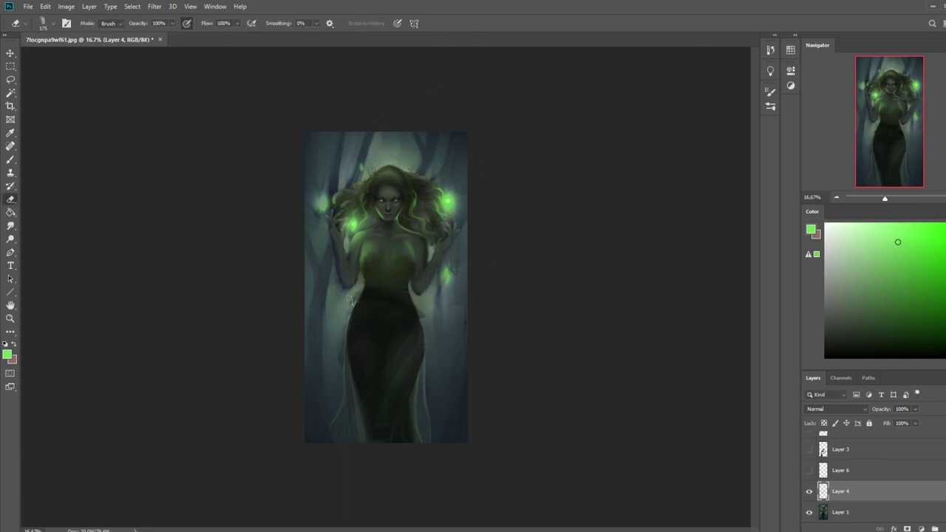
left_click(173, 23)
left_click(416, 290)
key("m")
right_click(418, 277)
left_click(423, 283)
key("e")
Lower Layer 4's fill to 63% and compare the waist band hidden and shown.
left_click(914, 422)
left_click(809, 491)
left_click(809, 492)
key("b")
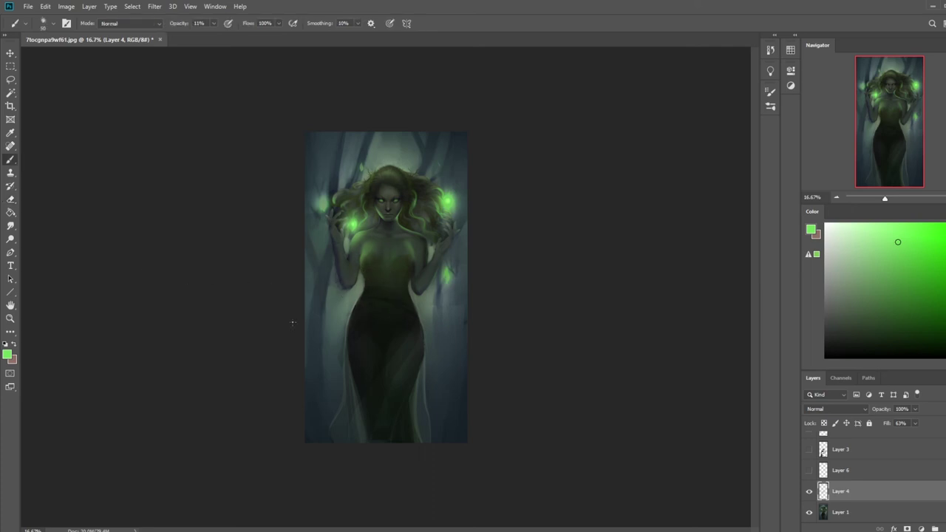
Set the Dodge tool to Midtones at 64% exposure, try it on the left veil, and make Layer 1 active.
left_click(11, 238)
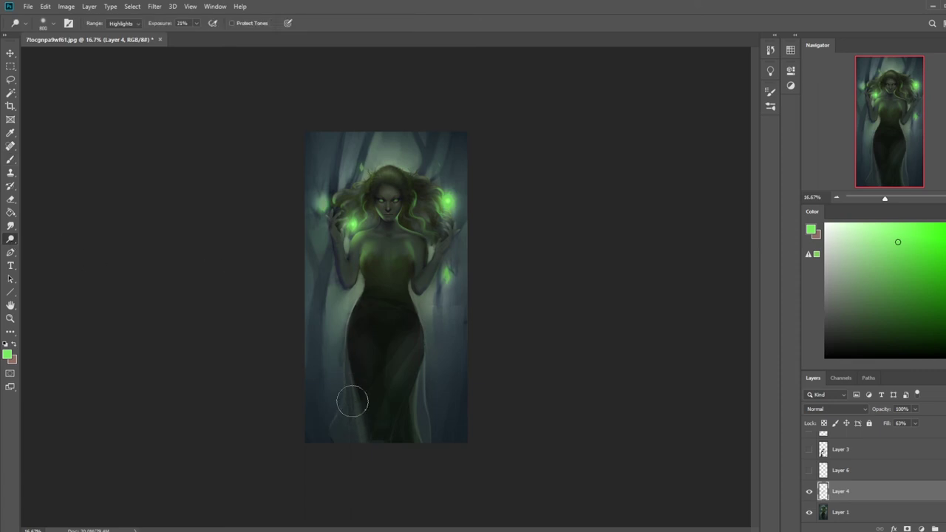
left_click(124, 23)
left_click(122, 36)
left_click(197, 23)
left_click(218, 35)
left_click_drag(348, 375, 345, 404)
left_click(839, 513)
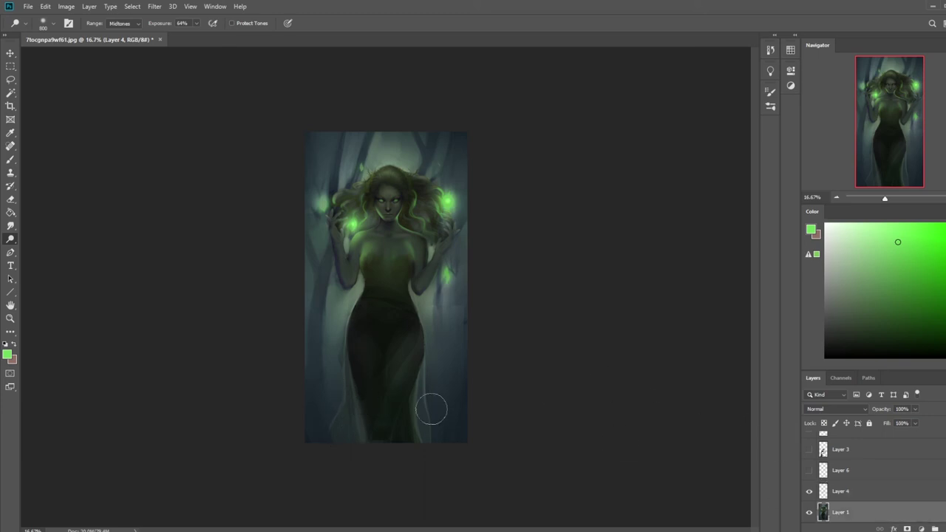
Lower the Dodge exposure to 23% and brighten the left veil panel on Layer 1, undoing the unwanted strokes.
left_click_drag(343, 352, 335, 431)
key("ctrl+z")
left_click(197, 24)
left_click(178, 35)
left_click_drag(348, 349, 347, 436)
key("ctrl+z")
left_click_drag(354, 360, 353, 425)
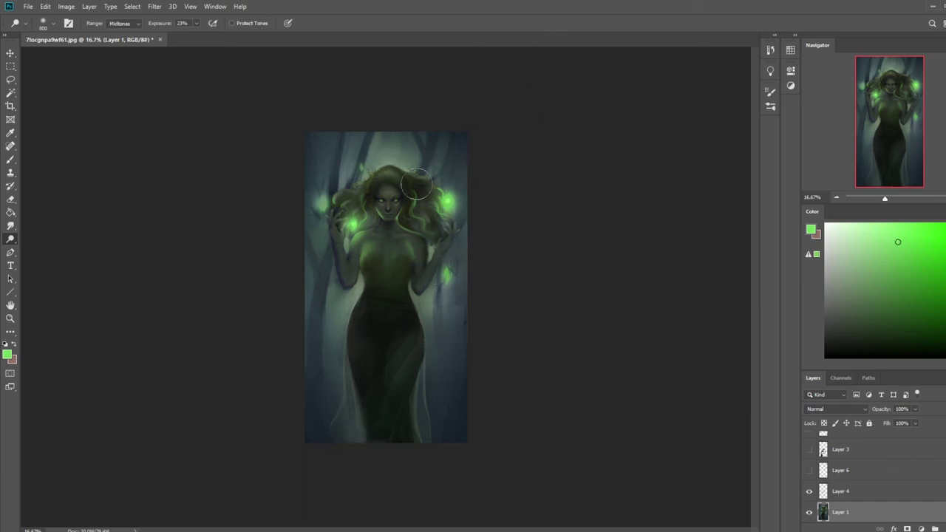
left_click_drag(424, 436, 429, 333)
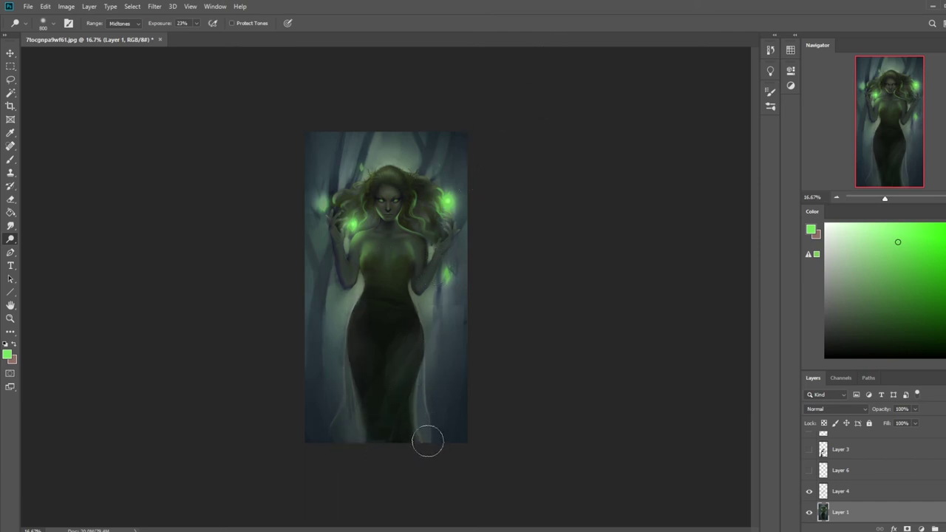
key("ctrl+z")
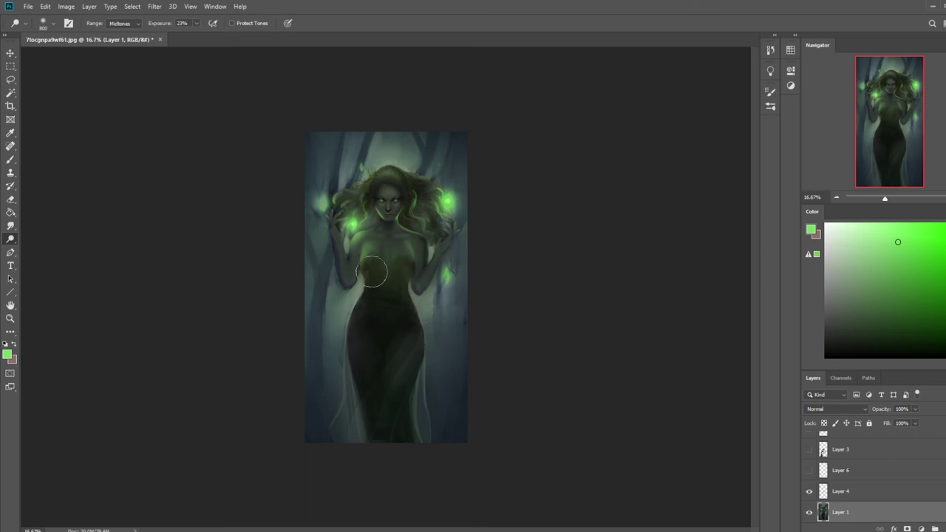
Add a new layer above Layer 2 and set the brush color to black.
left_click(137, 26)
left_click(122, 44)
scroll(936, 439, "up", 1)
left_click(889, 449)
left_click(943, 528)
left_click_drag(838, 298, 658, 415)
key("b")
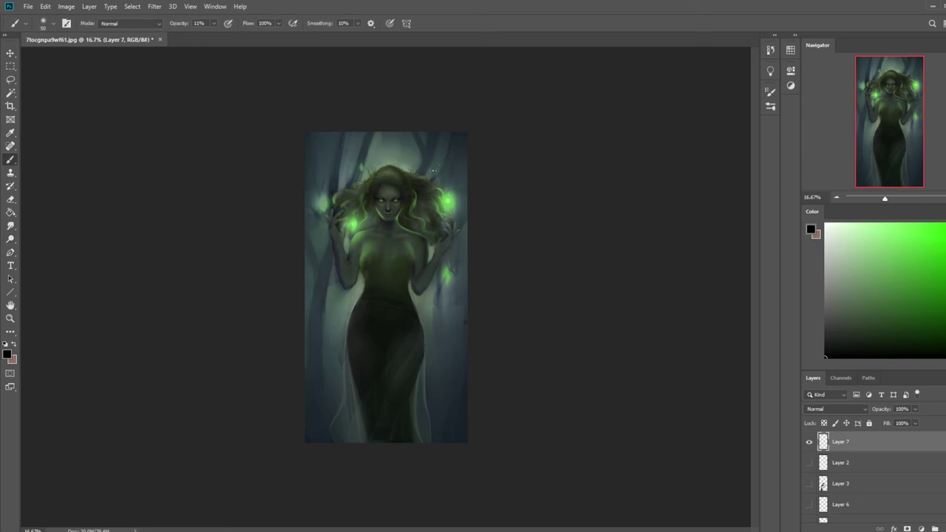
Choose a scattered speckle brush preset and enlarge it to 3400 px.
right_click(452, 215)
left_click(539, 107)
key("bracketright")
key("bracketright")
key("bracketright")
key("bracketright")
key("bracketright")
key("bracketright")
key("bracketright")
key("bracketright")
key("bracketright")
key("bracketright")
key("bracketright")
key("bracketright")
key("bracketright")
key("bracketright")
key("bracketright")
key("bracketright")
key("bracketright")
key("bracketright")
key("bracketright")
key("bracketright")
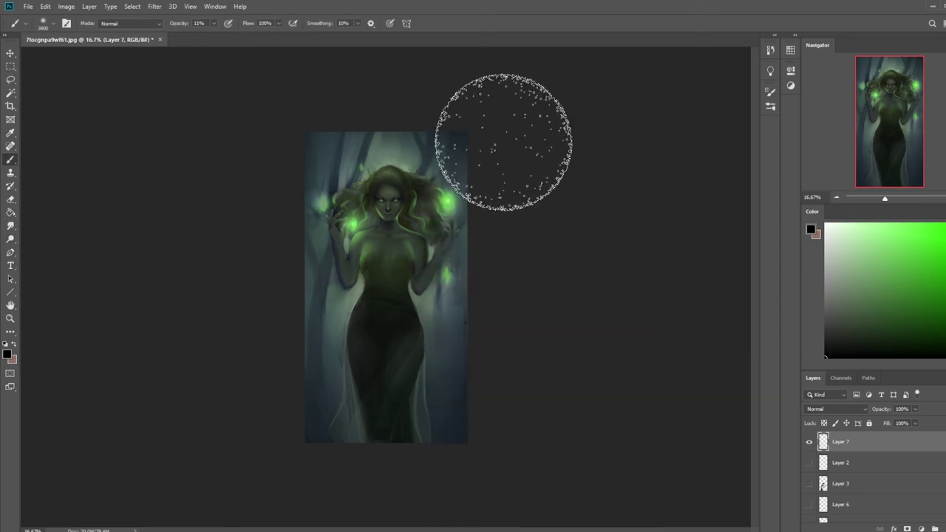
Raise the brush opacity to 52% and darken the painting's outer edges with the black speckle brush.
left_click(214, 23)
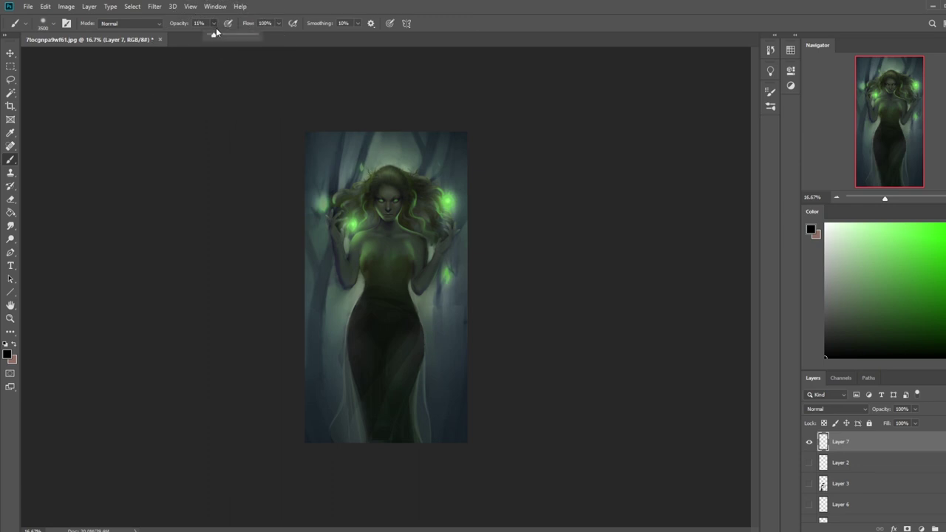
left_click(484, 131)
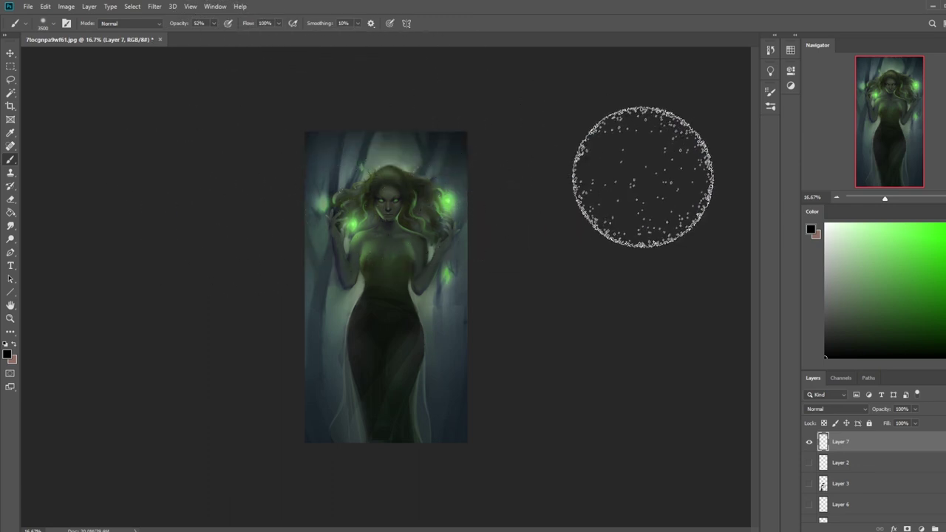
key("ctrl+minus")
key("ctrl+minus")
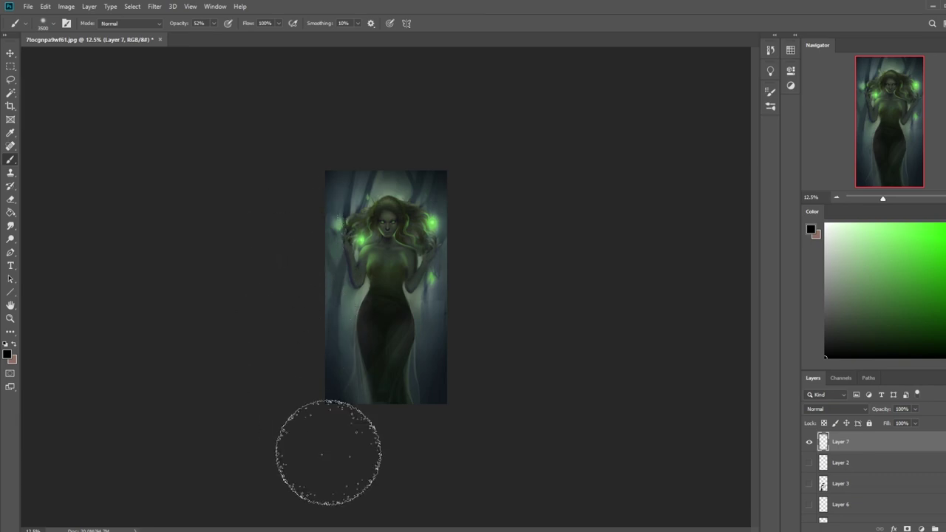
Set the brush color to white.
left_click_drag(857, 238, 825, 223)
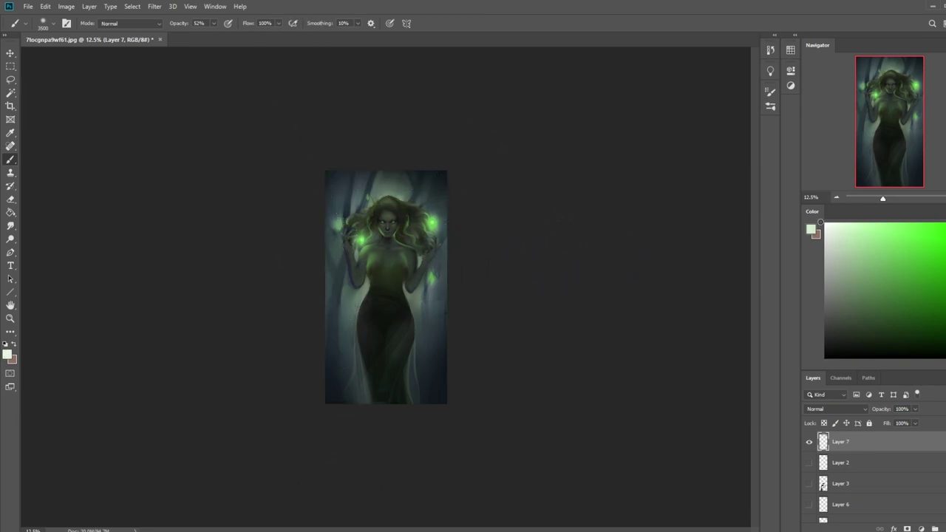
key("ctrl+plus")
key("ctrl+plus")
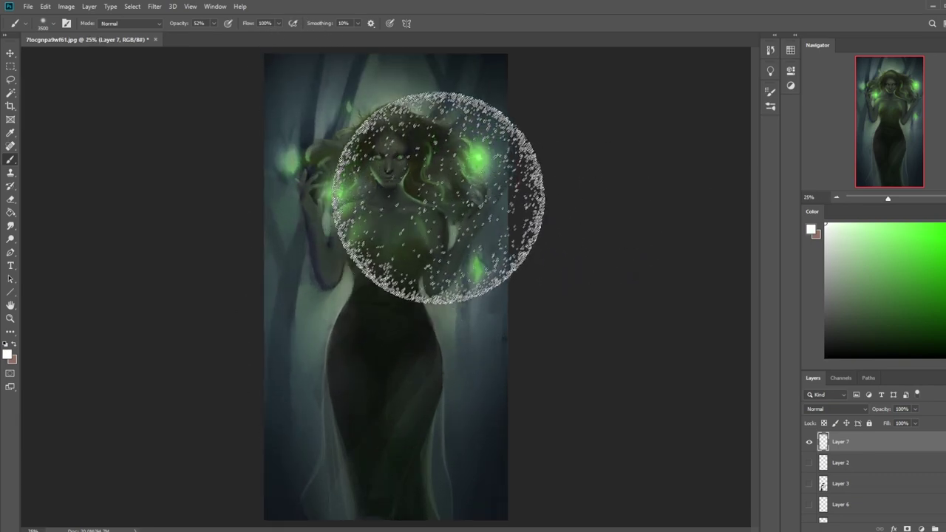
Switch to the Sponge tool and set its mode to Saturate.
left_click(11, 239)
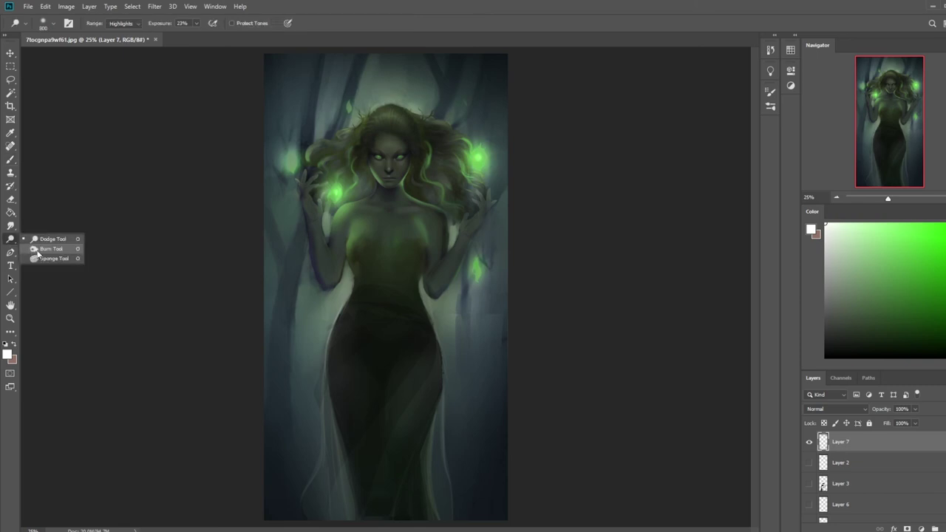
left_click(51, 248)
left_click(122, 23)
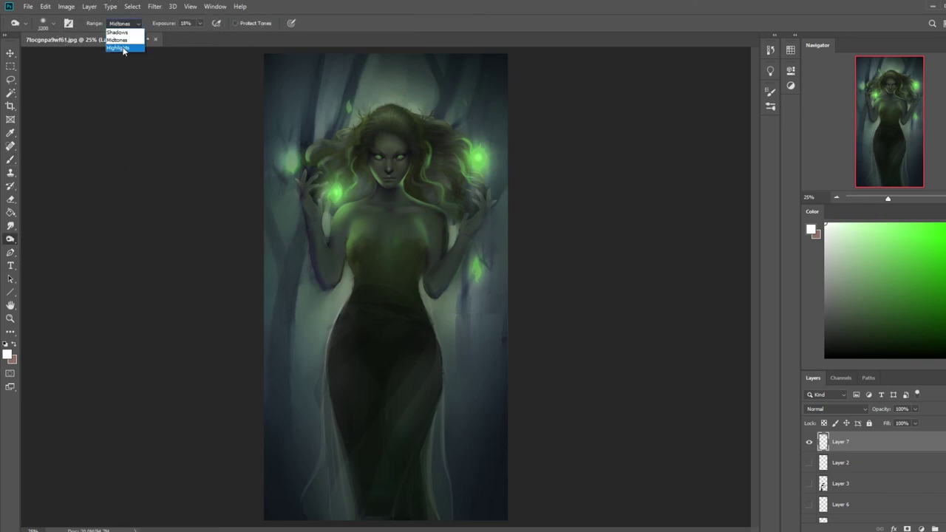
left_click(5, 239)
left_click(11, 238)
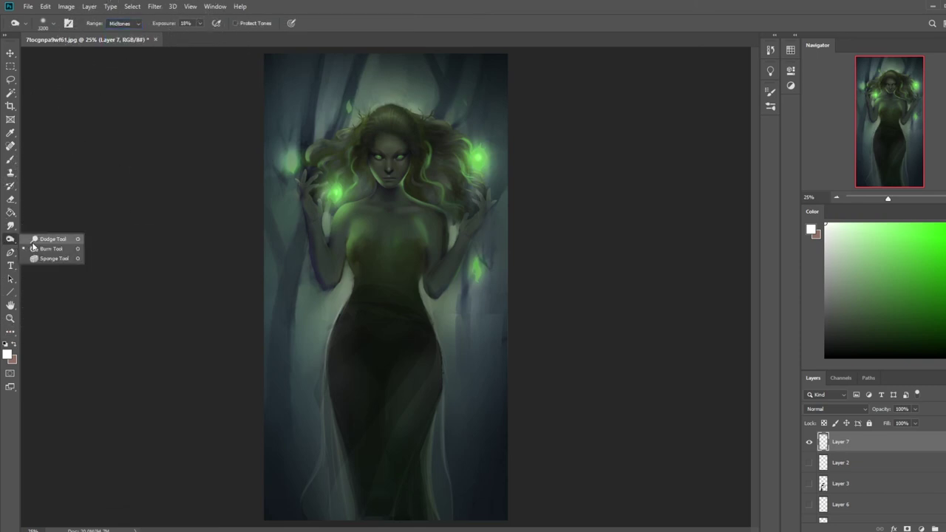
left_click(59, 257)
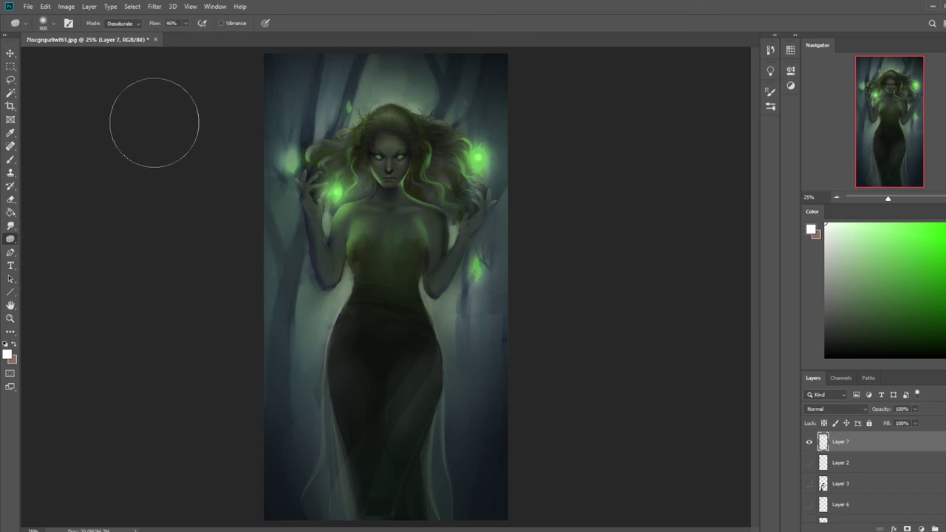
left_click(137, 23)
left_click(119, 38)
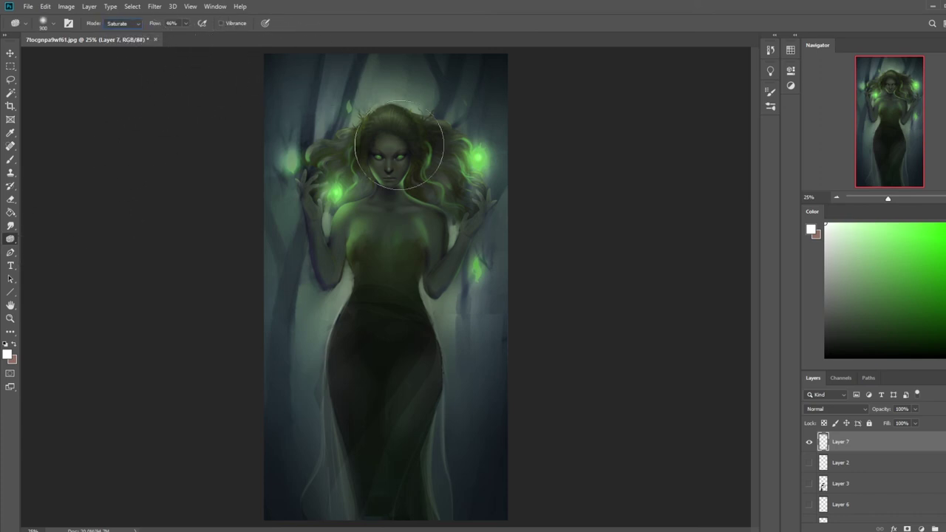
Shrink the Sponge tool to 300 px and try it on the hair beside the face.
key("[")
key("[")
key("[")
key("[")
key("[")
mouse_move(436, 157)
left_mouse_down()
mouse_move(416, 130)
mouse_move(426, 163)
mouse_move(438, 160)
mouse_move(419, 128)
left_mouse_up()
key("bracketleft")
Toggle the visibility of Layer 7 to check its content and make Layer 1 active.
scroll(872, 473, "down", 2)
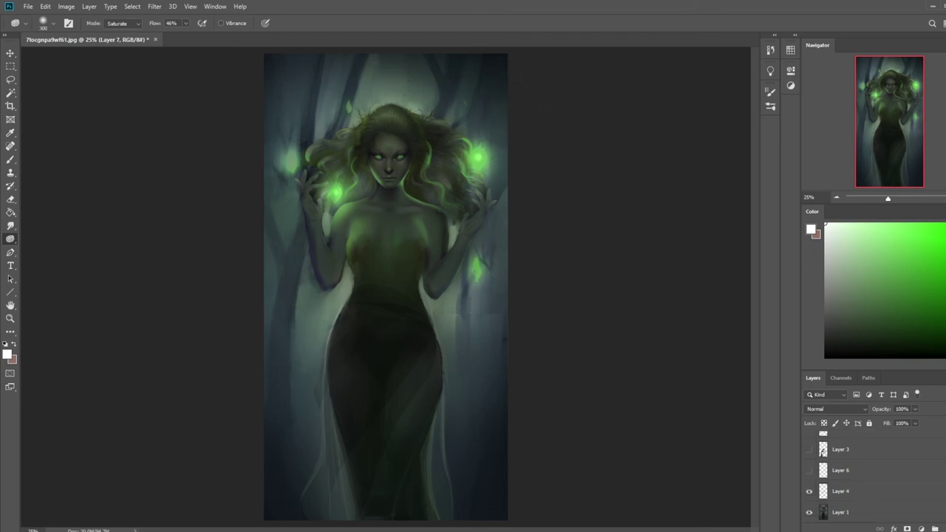
scroll(916, 442, "up", 2)
left_click(809, 442)
left_click(809, 442)
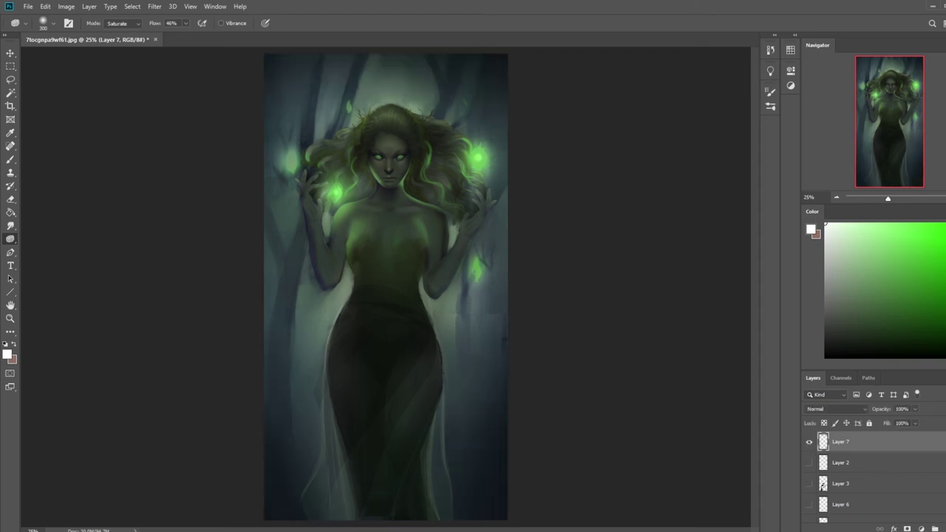
scroll(872, 473, "down", 2)
left_click(849, 511)
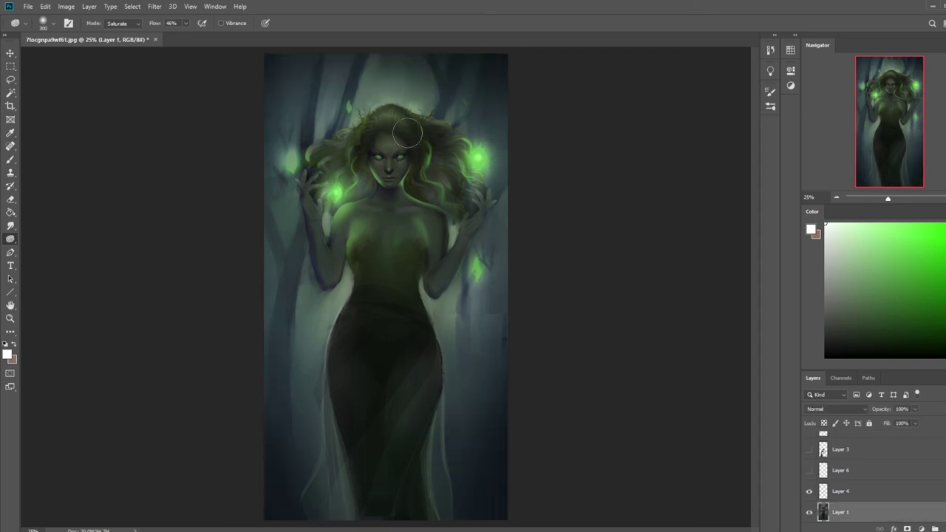
Saturate the green highlights in the hair around the face on Layer 1, using a smaller Sponge for the finer strands.
left_click_drag(419, 133, 435, 170)
key("bracketleft")
key("bracketleft")
key("bracketleft")
key("bracketleft")
mouse_move(361, 161)
left_mouse_down()
mouse_move(386, 117)
mouse_move(361, 156)
mouse_move(373, 131)
mouse_move(406, 108)
left_mouse_up()
key("ctrl+minus")
key("ctrl+minus")
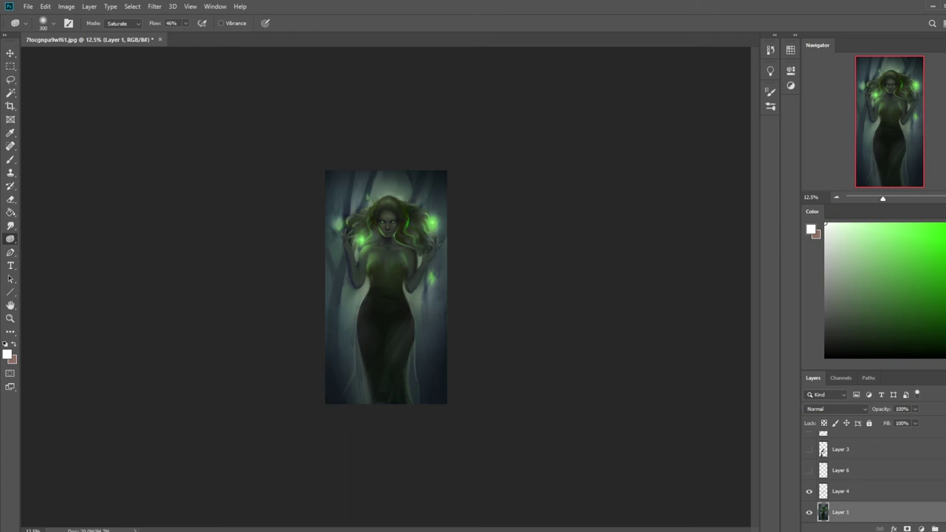
Choose a dark red brush color, lower the brush opacity to 14% and set the brush blend mode to Color.
left_click_drag(945, 315, 945, 349)
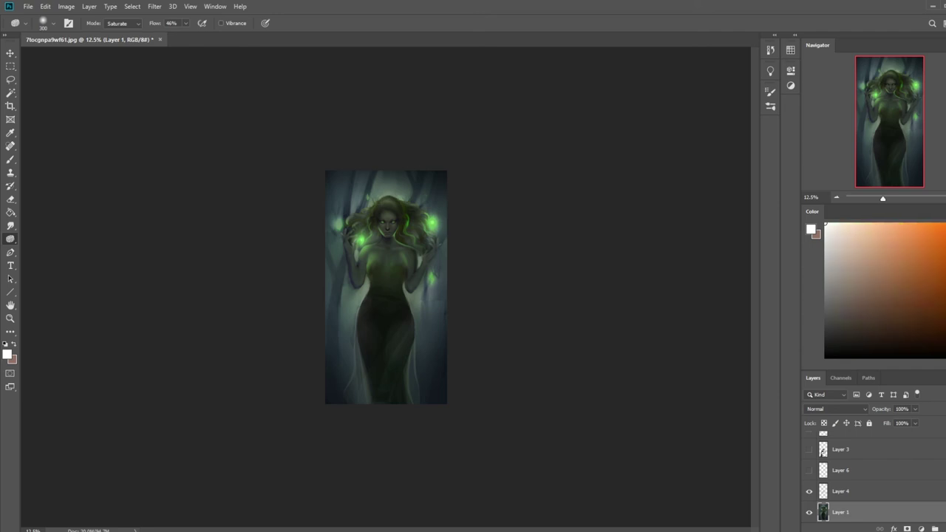
left_click_drag(906, 310, 884, 300)
left_click(917, 329)
key("b")
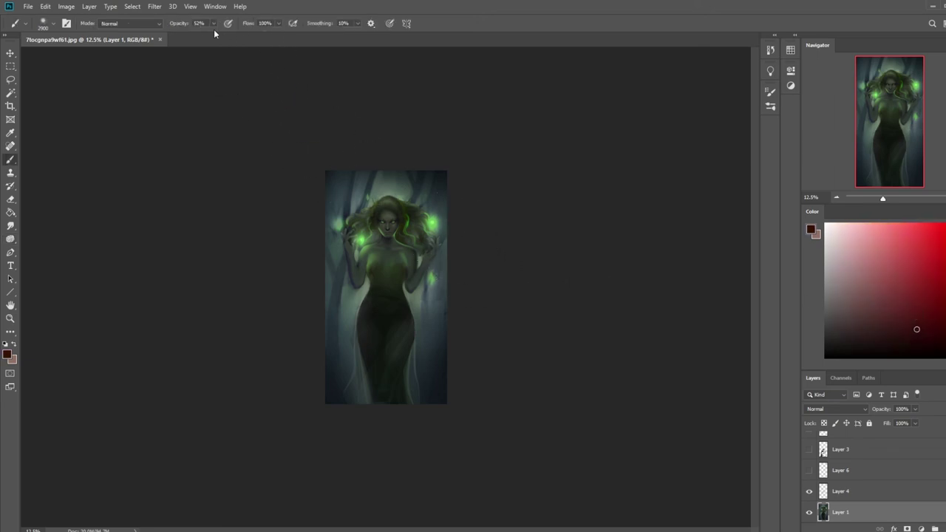
left_click(195, 34)
left_click(127, 27)
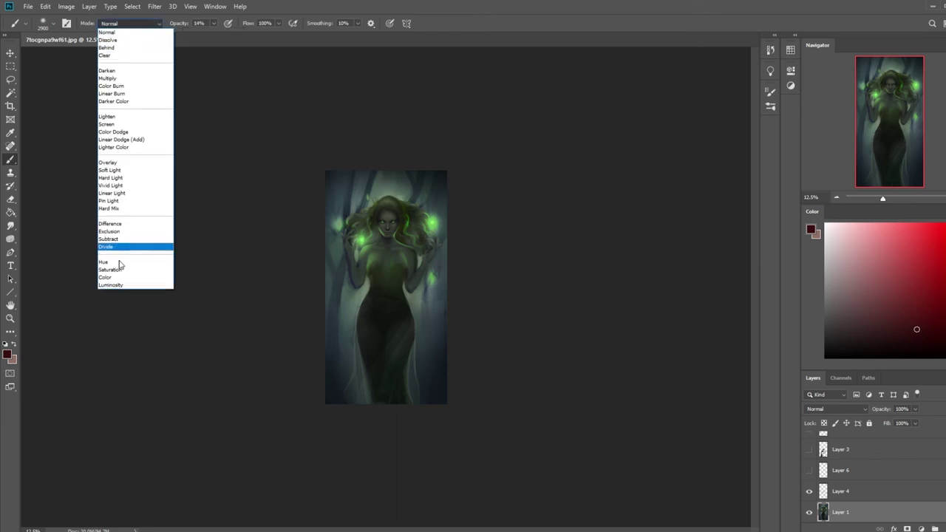
left_click(118, 275)
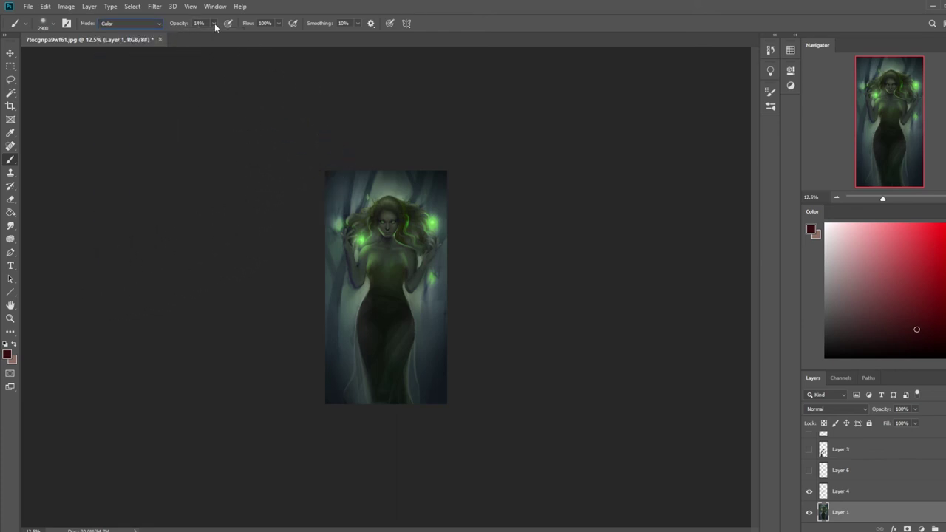
left_click_drag(212, 25, 207, 37)
Tint the hair with dark red, shrinking the brush to 175 px and raising its opacity to 38%, and undo the last stroke.
left_click_drag(384, 206, 401, 208)
key("[")
key("[")
key("[")
key("[")
key("[")
key("[")
key("[")
key("[")
key("[")
key("[")
key("[")
key("[")
key("[")
key("[")
key("[")
key("[")
key("[")
key("[")
key("bracketleft")
key("bracketleft")
key("bracketleft")
key("bracketleft")
key("bracketleft")
key("bracketleft")
key("bracketleft")
left_click(213, 23)
left_click_drag(212, 35, 229, 35)
key("ctrl+z")
Merge Layer 4 down into Layer 1.
right_click(847, 496)
left_click(870, 362)
key("l")
mouse_move(361, 307)
left_mouse_down()
mouse_move(348, 407)
mouse_move(399, 426)
mouse_move(417, 414)
mouse_move(412, 324)
mouse_move(385, 297)
mouse_move(364, 304)
left_mouse_up()
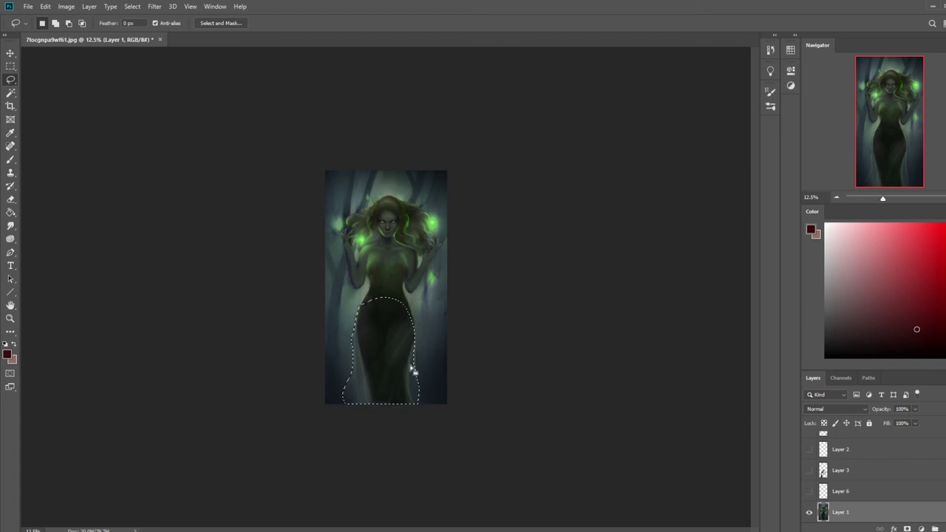
key("ctrl+d")
Set the brush color to black, enlarge the brush to 5000 px and return its blend mode to Normal.
key("b")
left_click(383, 321, "alt")
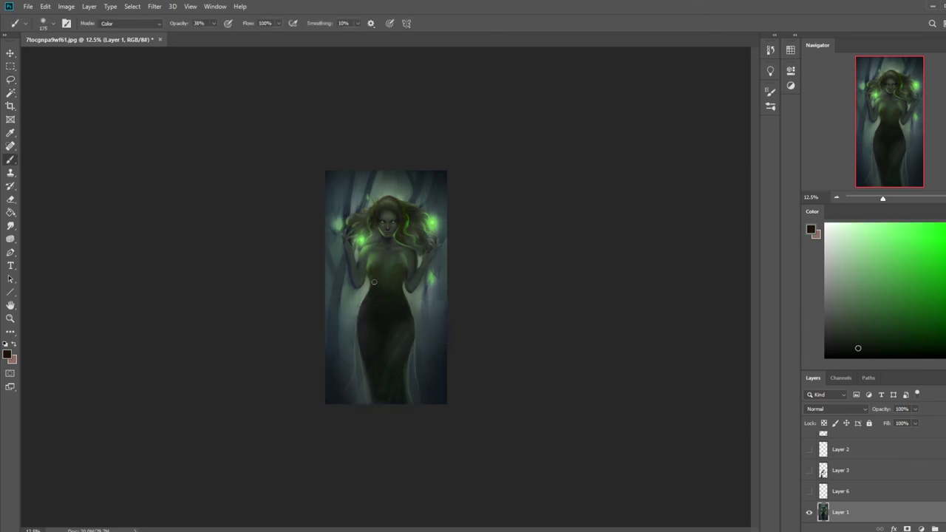
key("]")
key("]")
key("]")
key("]")
key("]")
key("]")
key("]")
key("]")
key("]")
key("]")
key("]")
key("]")
key("]")
key("]")
left_click_drag(831, 335, 758, 399)
key("]")
key("]")
key("]")
key("]")
key("]")
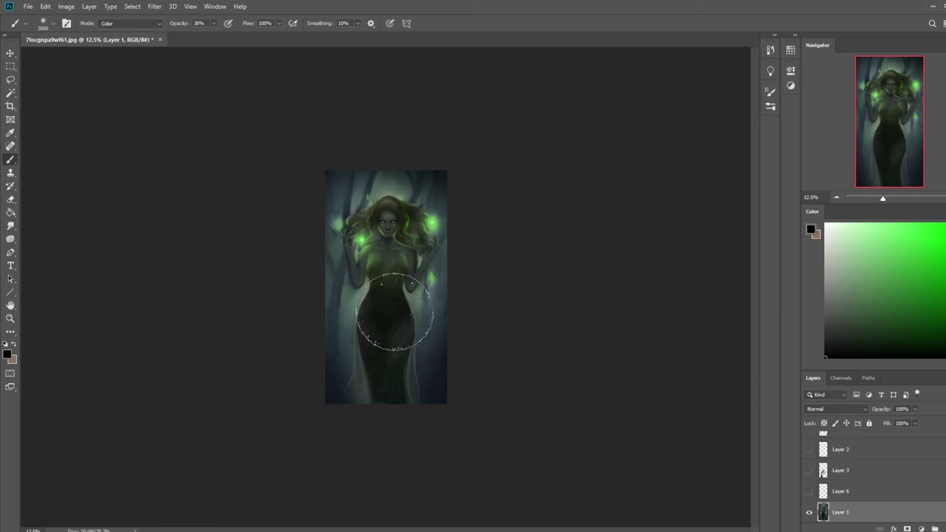
key("bracketright")
left_click(144, 24)
left_click(144, 24)
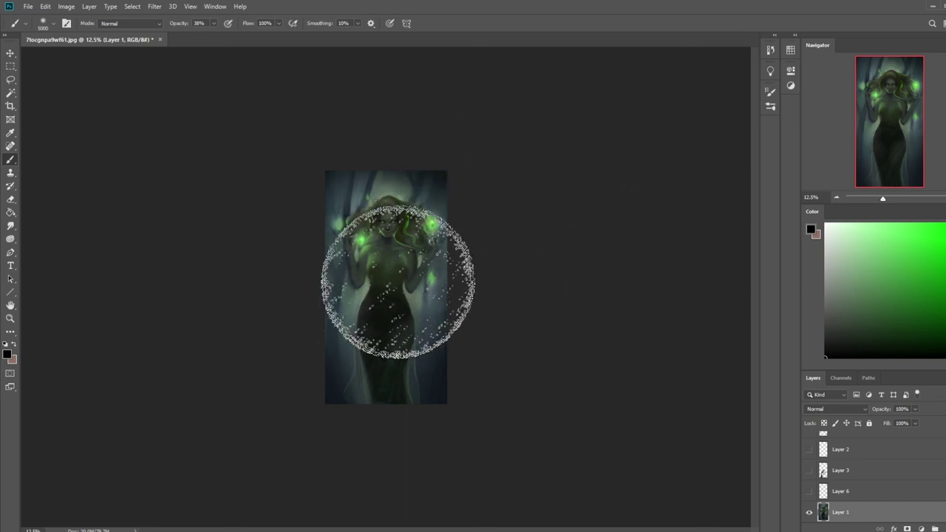
Add a new layer above Layer 7 for lasso-drawn shapes.
key("l")
scroll(921, 441, "up", 2)
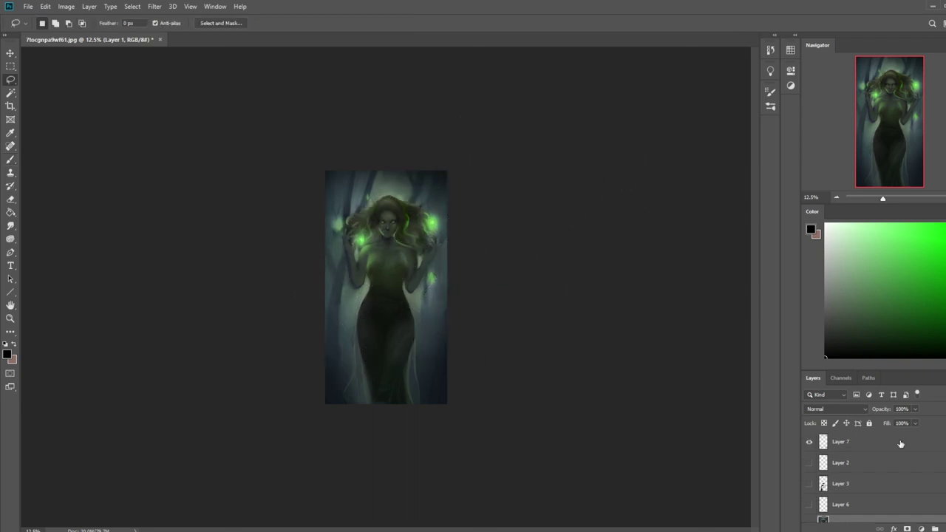
left_click(922, 441)
left_click(944, 528)
Lasso curling thorny branch shapes in both lower corners and along the two side edges as one combined selection.
mouse_move(315, 380)
left_mouse_down()
mouse_move(350, 368)
mouse_move(379, 388)
mouse_move(379, 413)
mouse_move(367, 412)
mouse_move(355, 380)
mouse_move(316, 381)
left_mouse_up()
mouse_move(384, 402)
left_mouse_down("shift")
mouse_move(338, 392)
mouse_move(336, 411)
mouse_move(352, 390)
mouse_move(403, 416)
left_mouse_up("shift")
mouse_move(455, 390)
left_mouse_down("shift")
mouse_move(416, 408)
mouse_move(427, 409)
mouse_move(434, 387)
mouse_move(460, 396)
mouse_move(476, 373)
left_mouse_up("shift")
mouse_move(412, 399)
left_mouse_down()
mouse_move(434, 381)
mouse_move(407, 405)
left_mouse_up()
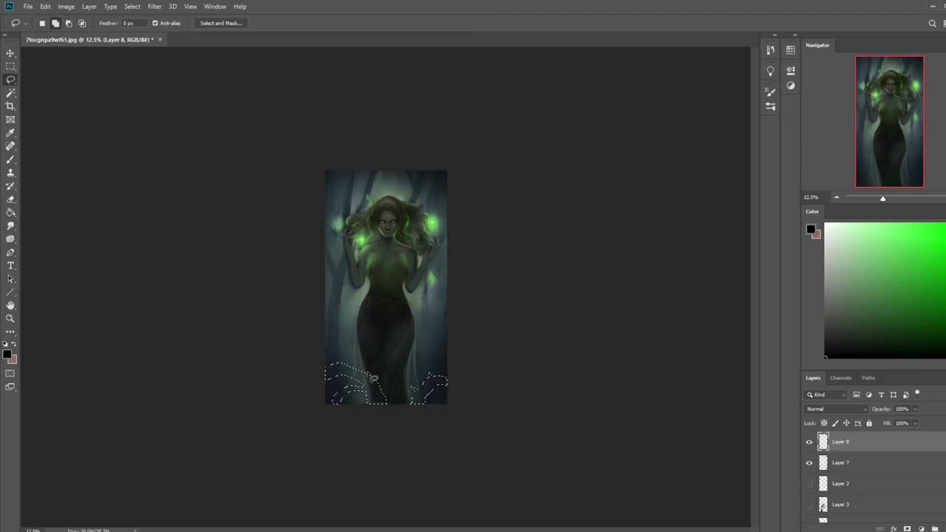
left_click_drag(363, 374, 359, 367, "shift")
mouse_move(327, 375)
left_mouse_down("shift")
mouse_move(367, 388)
mouse_move(333, 384)
mouse_move(349, 374)
mouse_move(366, 396)
mouse_move(342, 396)
mouse_move(355, 401)
mouse_move(346, 404)
mouse_move(384, 405)
left_mouse_up("shift")
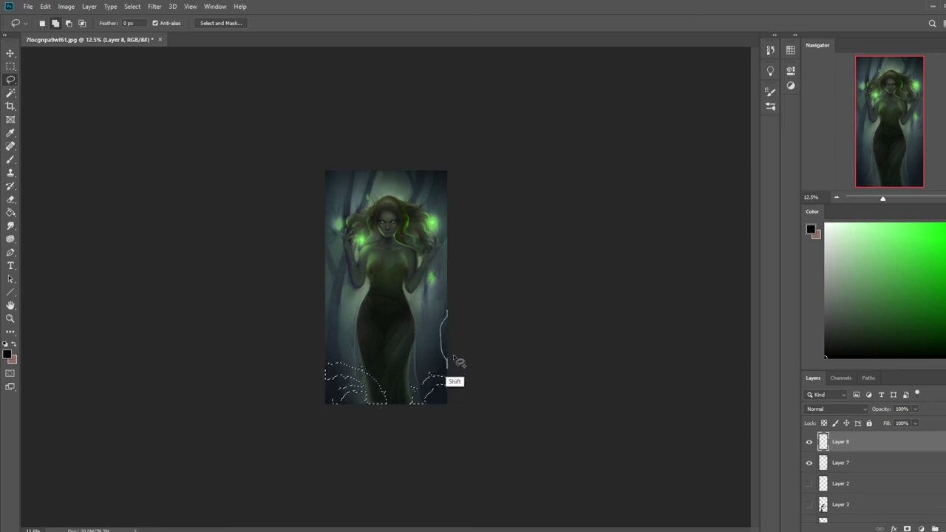
mouse_move(456, 327)
left_mouse_down()
mouse_move(441, 328)
mouse_move(441, 363)
left_mouse_up()
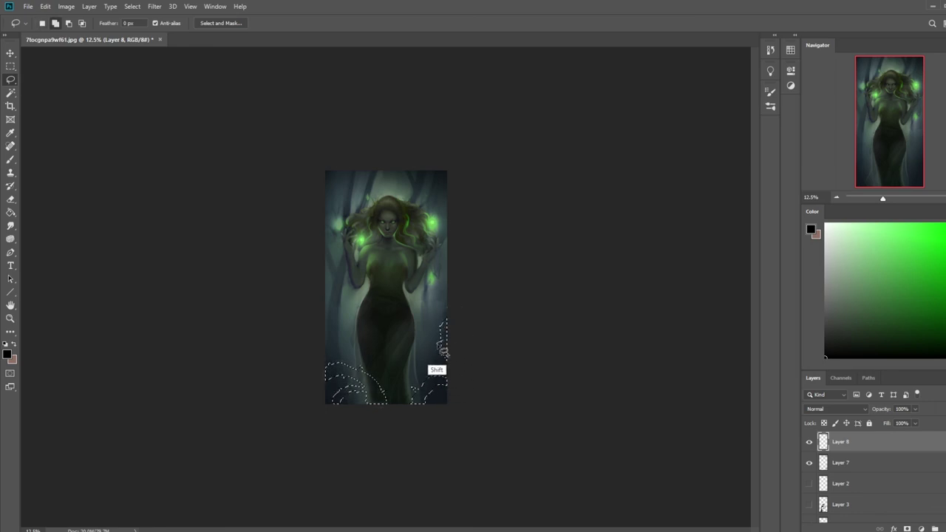
mouse_move(325, 279)
left_mouse_down()
mouse_move(322, 341)
mouse_move(326, 289)
left_mouse_up()
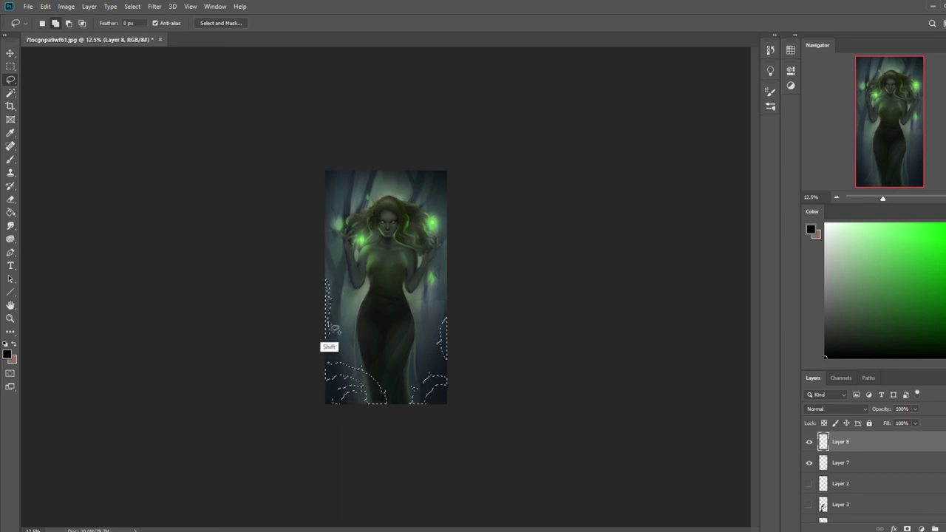
mouse_move(320, 317)
left_mouse_down()
mouse_move(335, 356)
mouse_move(326, 380)
left_mouse_up()
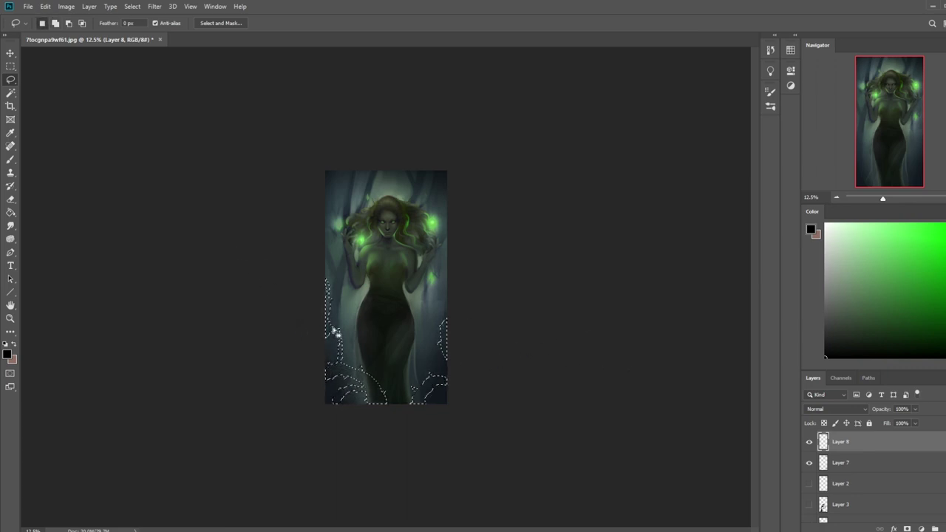
Remove the left-edge shapes from the selection and refine the branch outlines at the lower right.
key("alt")
left_click_drag(311, 342, 384, 347)
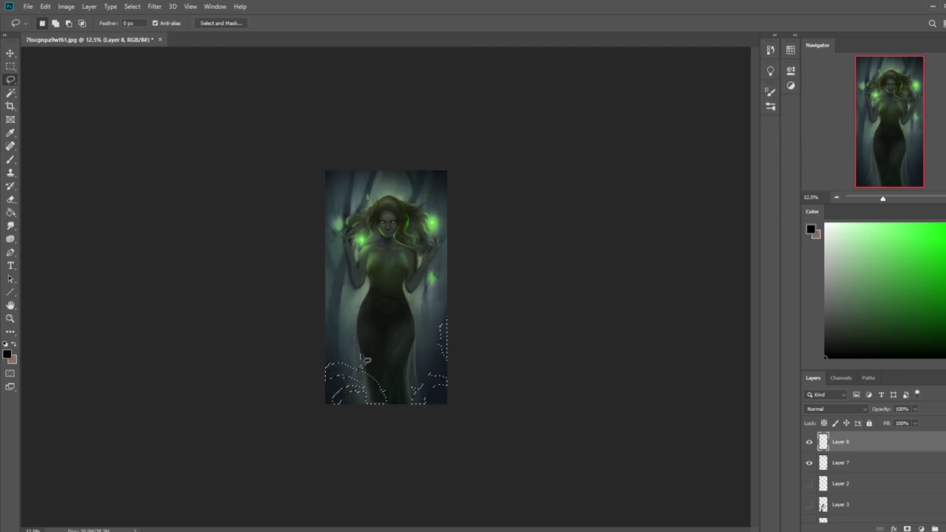
key("alt")
mouse_move(454, 337)
left_mouse_down()
mouse_move(470, 283)
mouse_move(446, 359)
mouse_move(454, 402)
mouse_move(436, 418)
left_mouse_up()
key("shift")
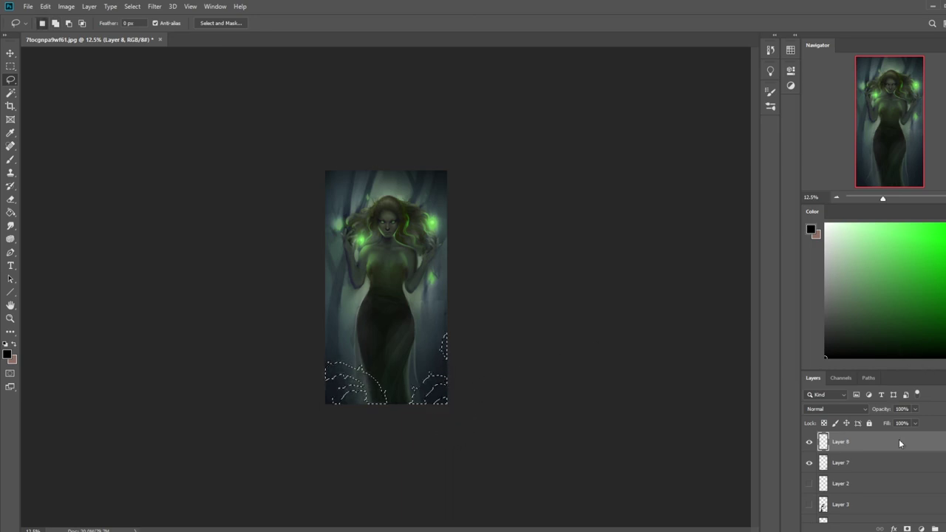
Fill the selected branch shapes with black on Layer 8 and deselect.
key("g")
left_click(446, 398)
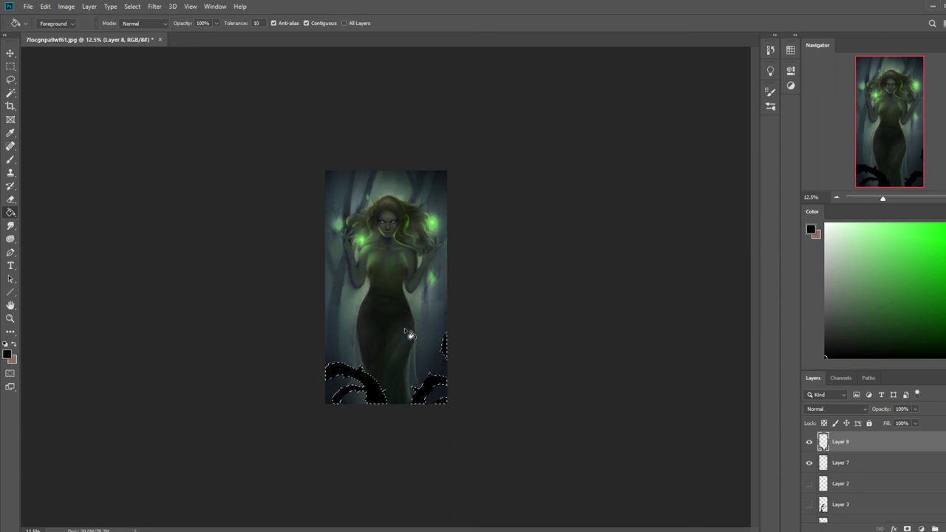
key("m")
right_click(407, 323)
left_click(417, 323)
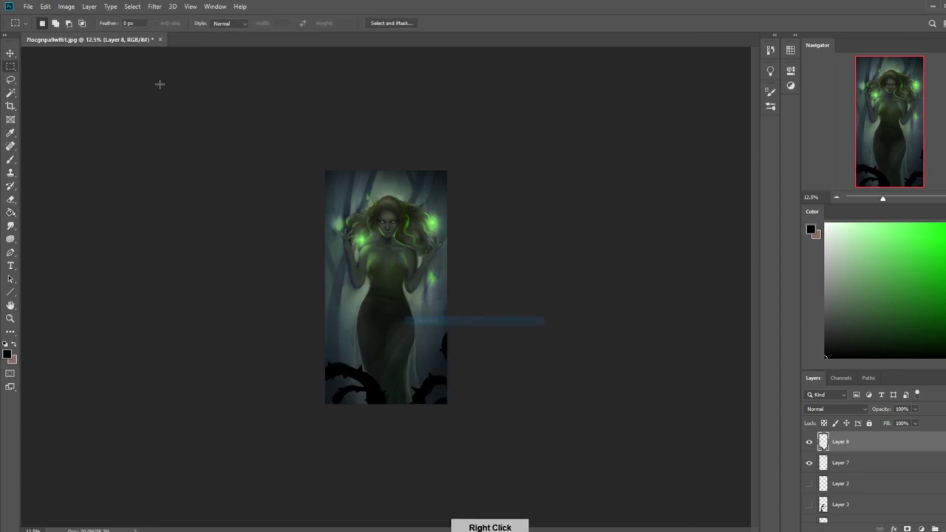
Soften the black branches with a Gaussian Blur of 3.5 pixels radius.
left_click(155, 6)
mouse_move(165, 124)
left_click(307, 150)
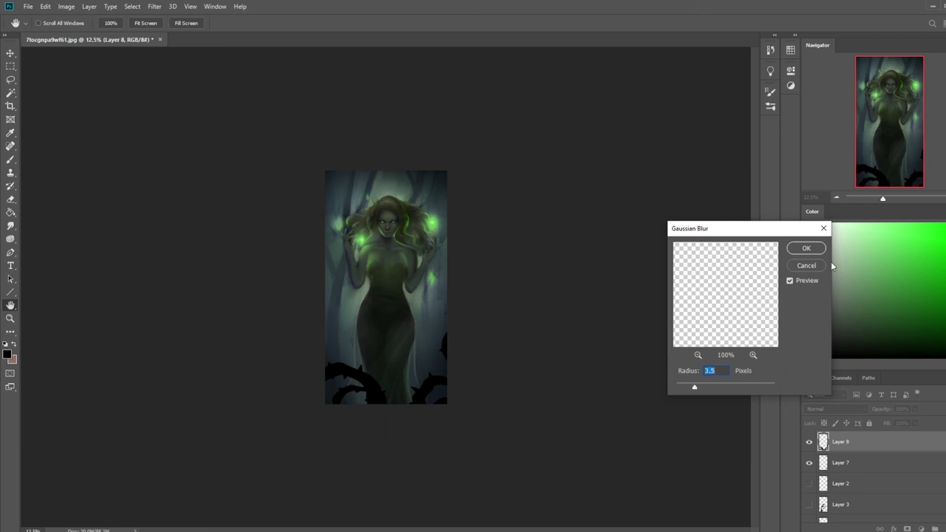
left_click(806, 248)
Raise the lightness of the branches on Layer 8 to +9 with a Hue/Saturation adjustment.
left_click(915, 422)
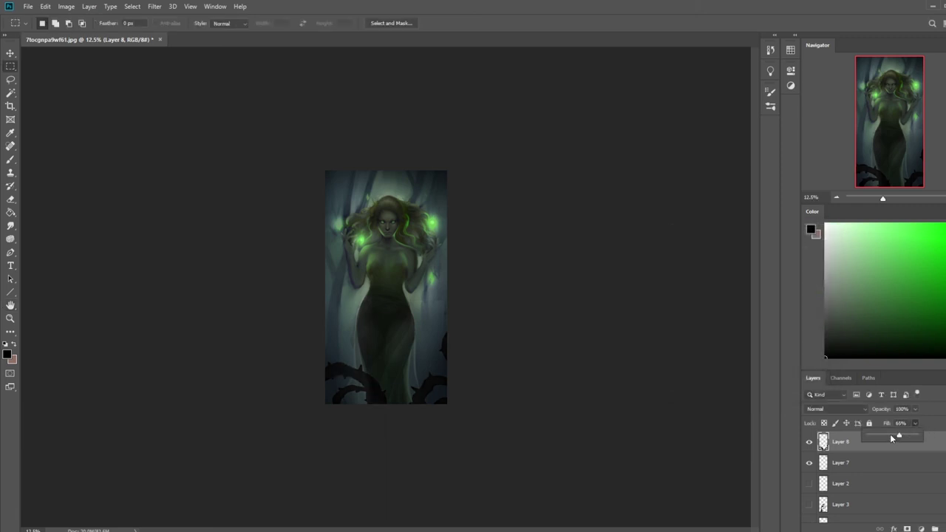
key("ctrl+u")
left_click_drag(715, 320, 721, 323)
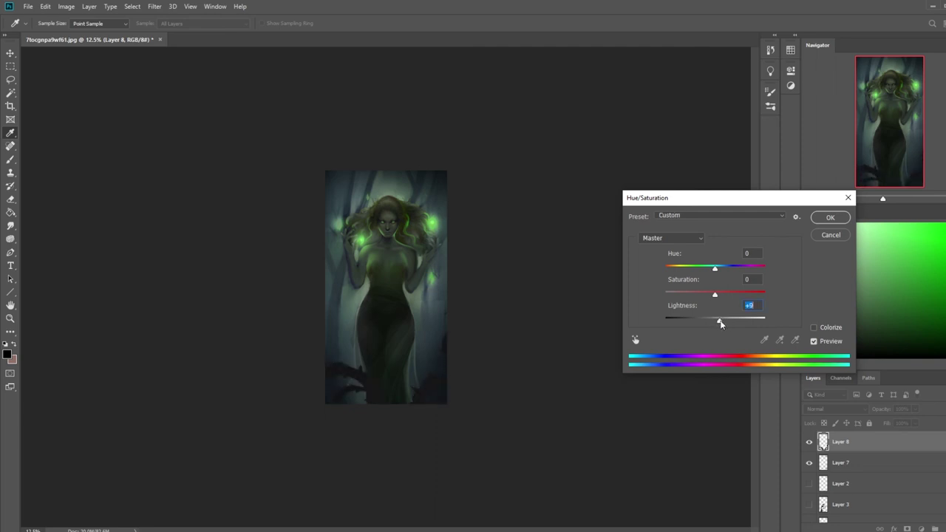
left_click(832, 218)
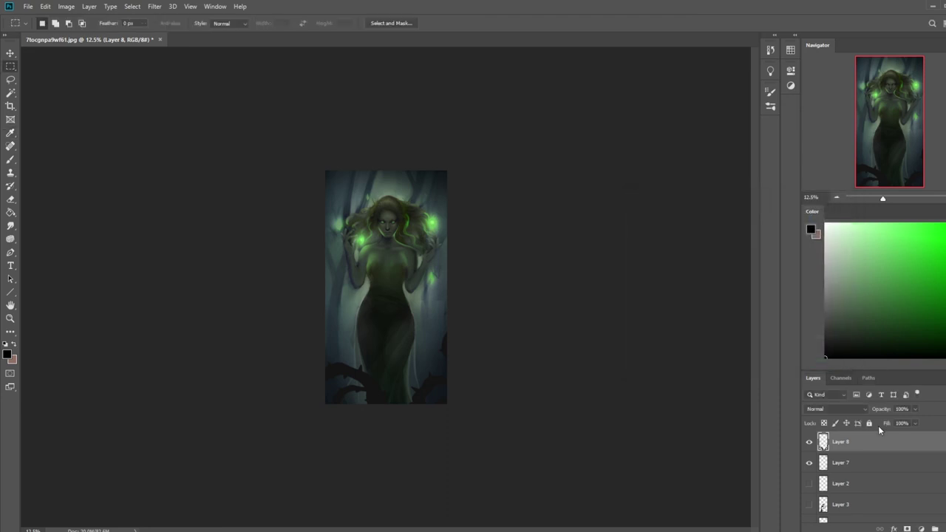
Tint the branches with a sampled dark blue using a Color-mode brush at 60% opacity.
left_click(439, 391, "alt")
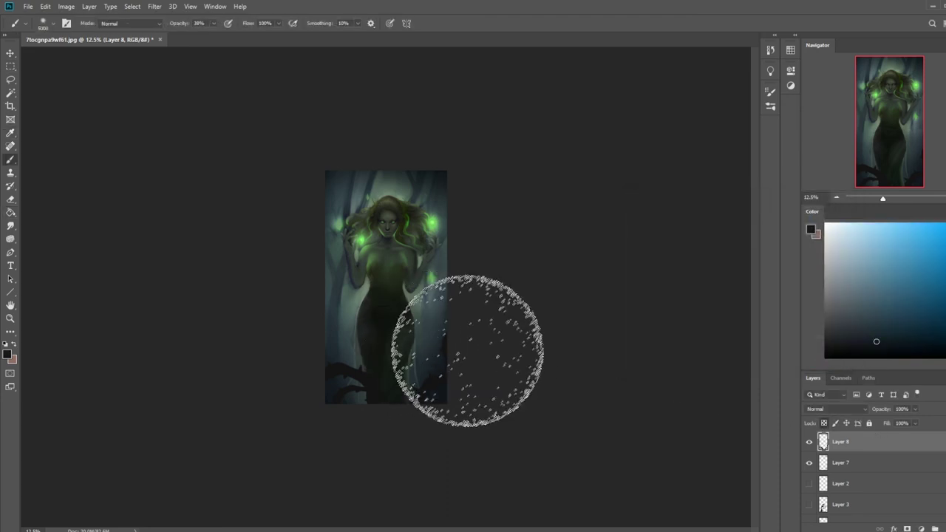
left_click(141, 23)
left_click(141, 280)
key("6")
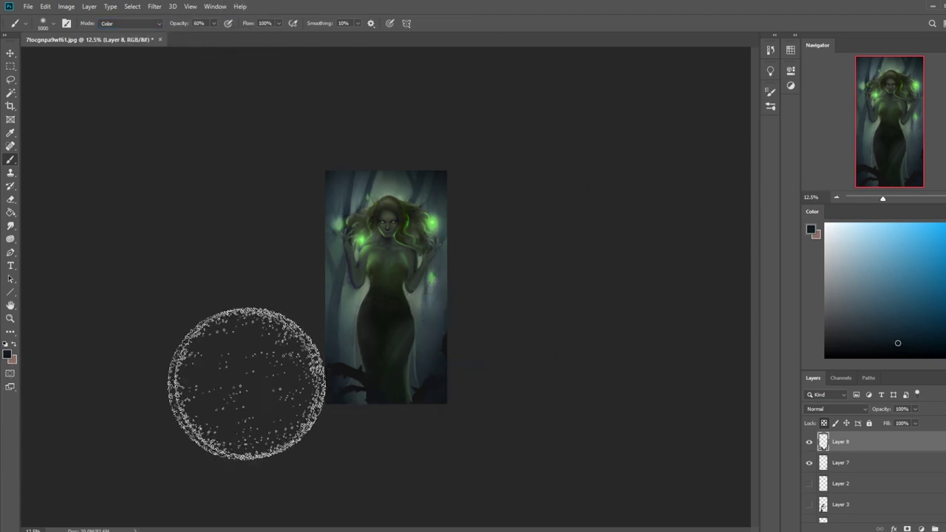
Lower the lightness of the branches to -13 with a Hue/Saturation adjustment.
key("ctrl+u")
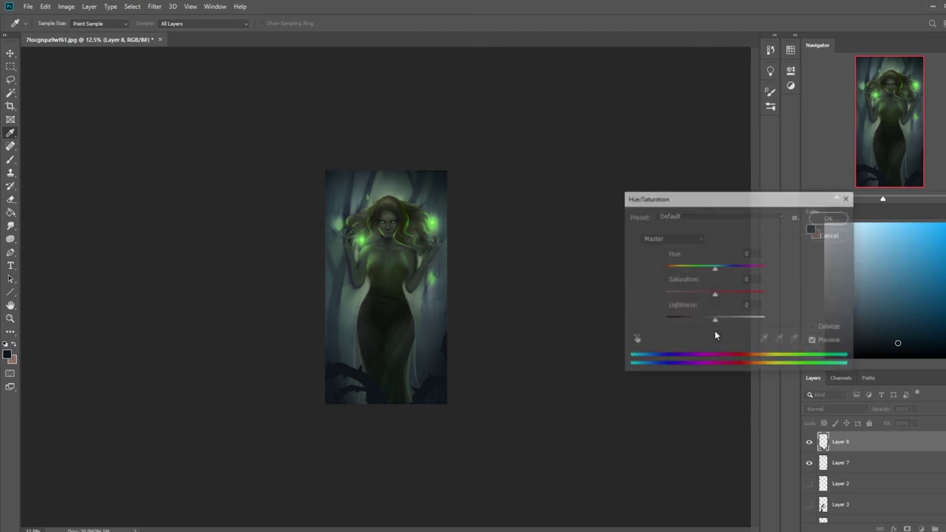
left_click_drag(715, 320, 713, 322)
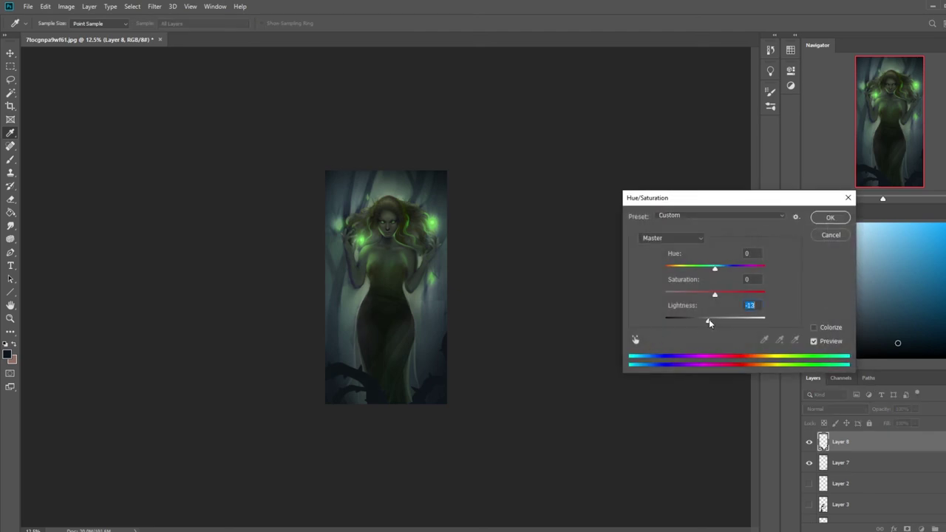
left_click(829, 217)
Delete a small lassoed piece from the tip of the lower-left branch and deselect.
key("l")
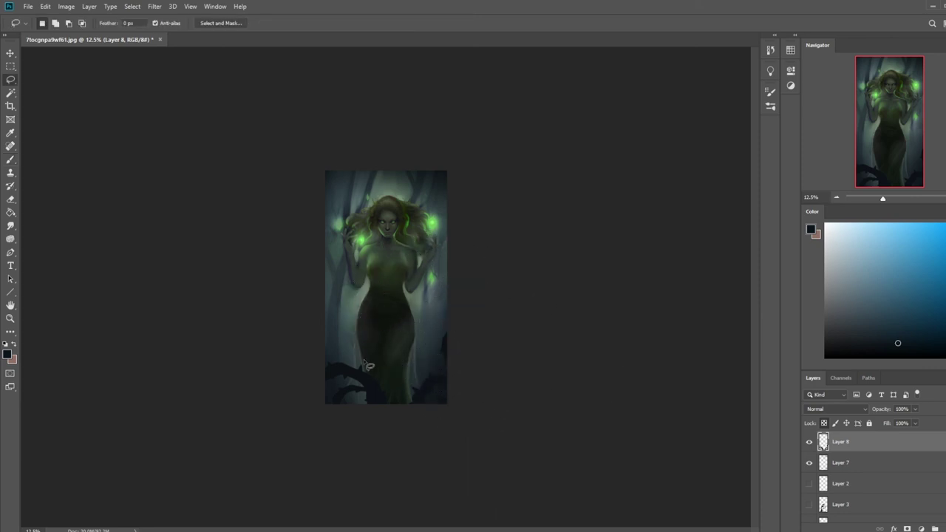
mouse_move(356, 370)
left_mouse_down()
mouse_move(313, 369)
mouse_move(334, 345)
mouse_move(358, 365)
left_mouse_up()
key("Delete")
left_click(322, 411)
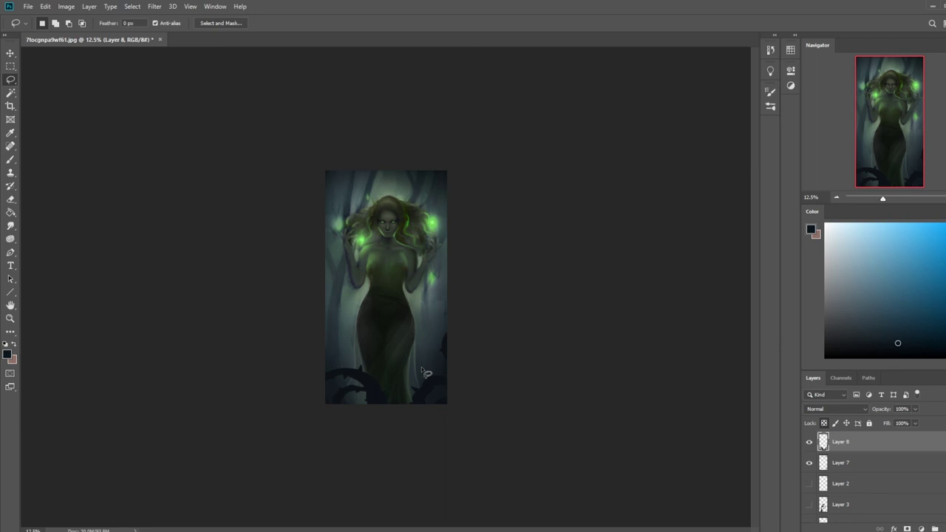
Try softening the lower-left branch with the Blur tool at 250 px and 100% strength, undo it and deselect.
right_click(381, 357)
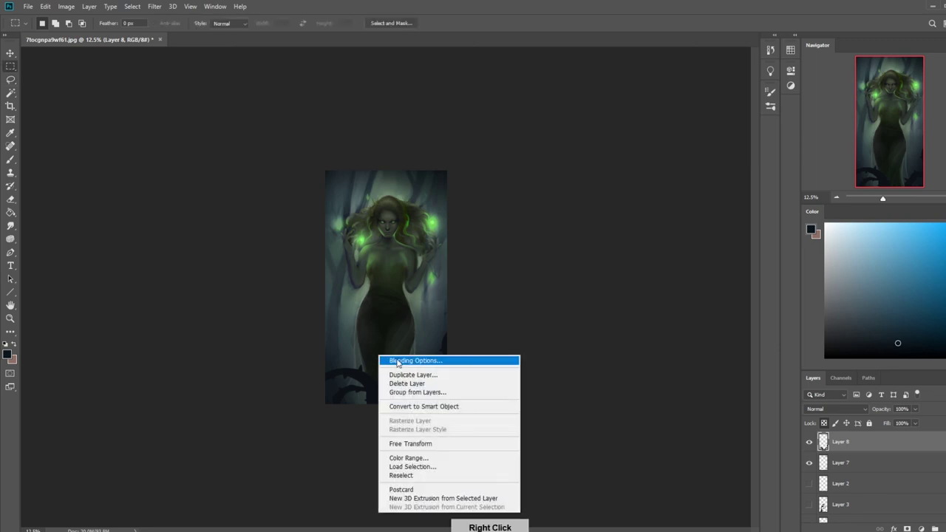
left_click(76, 263)
left_click(11, 226)
left_click(45, 227)
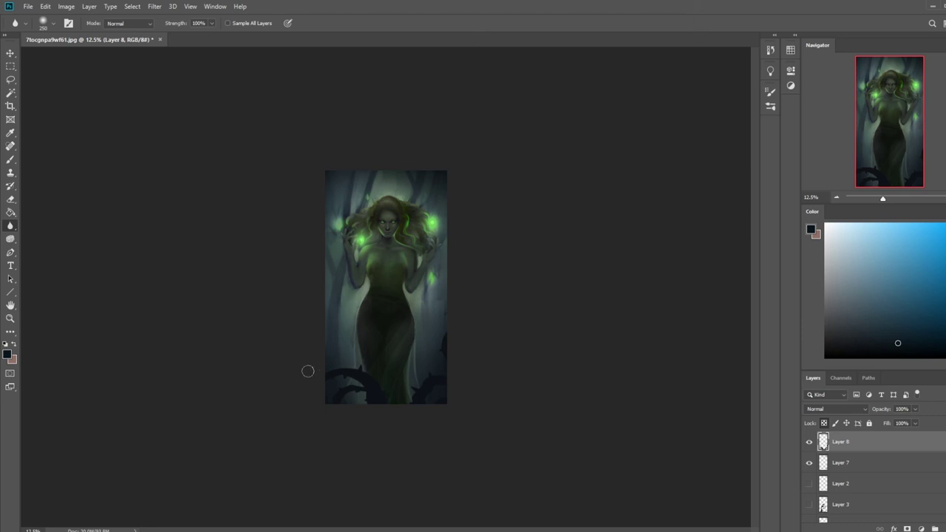
key("ctrl+z")
key("m")
right_click(381, 333)
left_click(404, 340)
left_click(405, 340)
Lasso an extra shape at the lower-left branch and fill it on a new layer with dark blue sampled from the branch.
key("l")
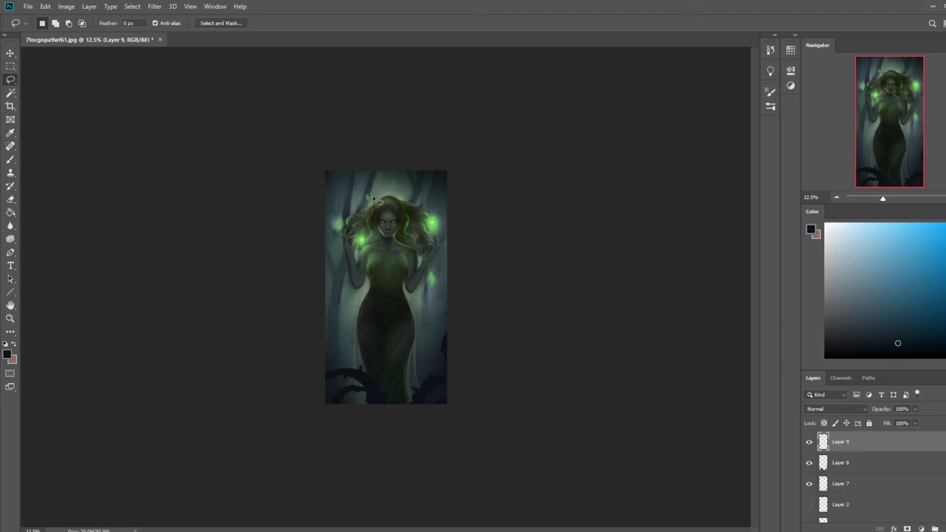
mouse_move(401, 229)
left_mouse_down()
mouse_move(379, 243)
mouse_move(379, 229)
mouse_move(419, 240)
mouse_move(387, 252)
left_mouse_up()
key("ctrl+d")
mouse_move(354, 396)
left_mouse_down()
mouse_move(376, 405)
mouse_move(357, 387)
mouse_move(354, 396)
left_mouse_up()
key("ctrl+shift+alt+n")
key("g")
left_click(368, 399, "alt")
Clear the selection and merge the extra branch layers down into Layer 8.
key("m")
right_click(395, 359)
left_click(510, 180)
right_click(875, 443)
left_click(879, 306)
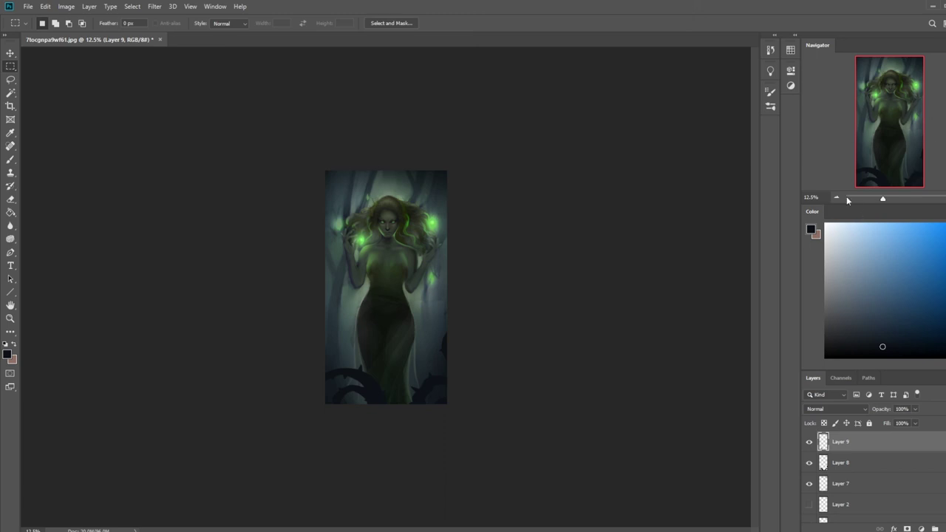
key("b")
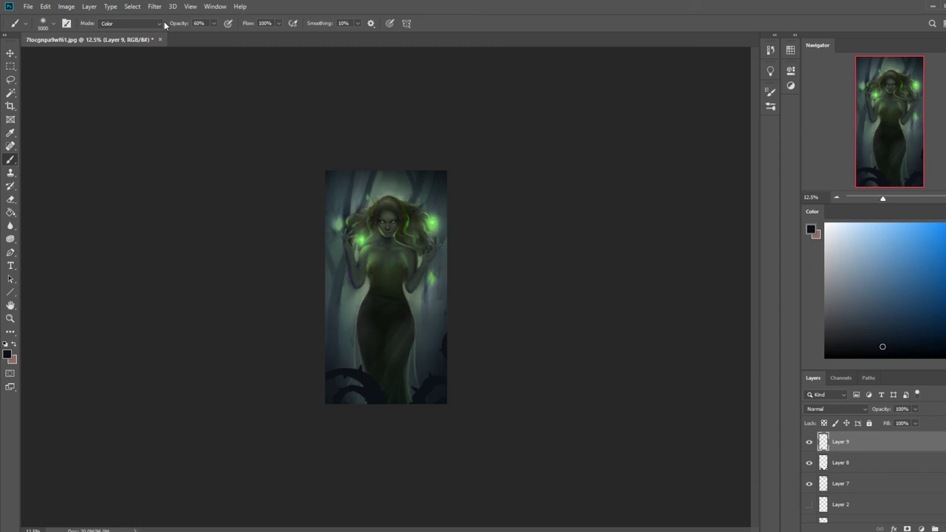
left_click(808, 441)
right_click(823, 441)
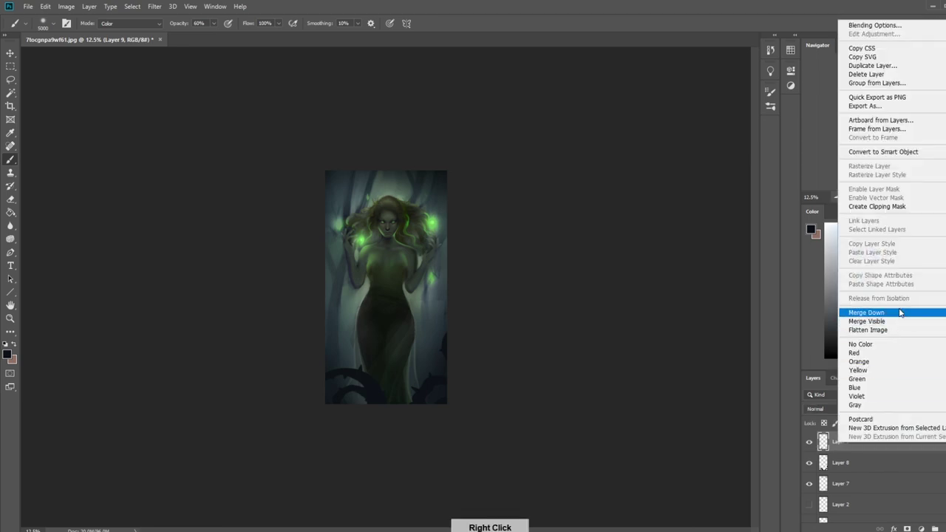
left_click(927, 313)
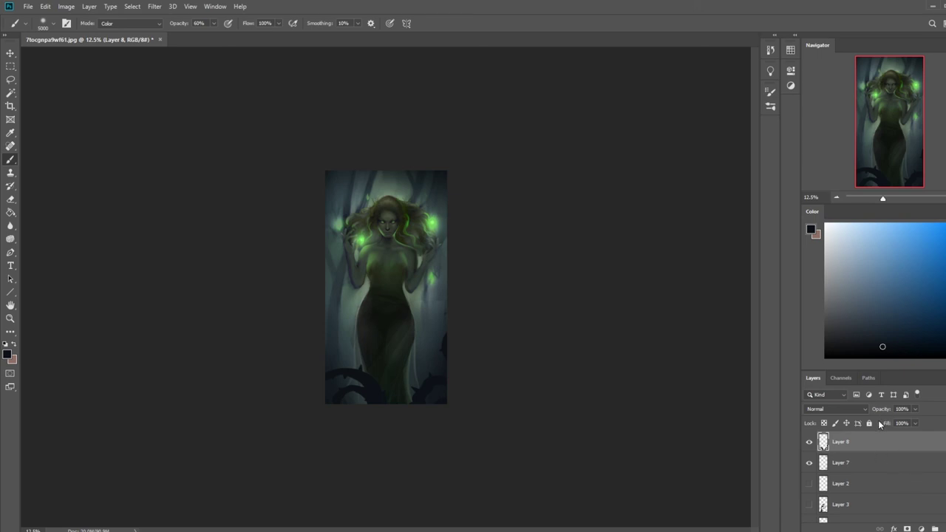
Move the branches partly below the canvas's lower edge and set Layer 8's fill to 95%.
left_click(916, 424)
left_click_drag(909, 437, 907, 437)
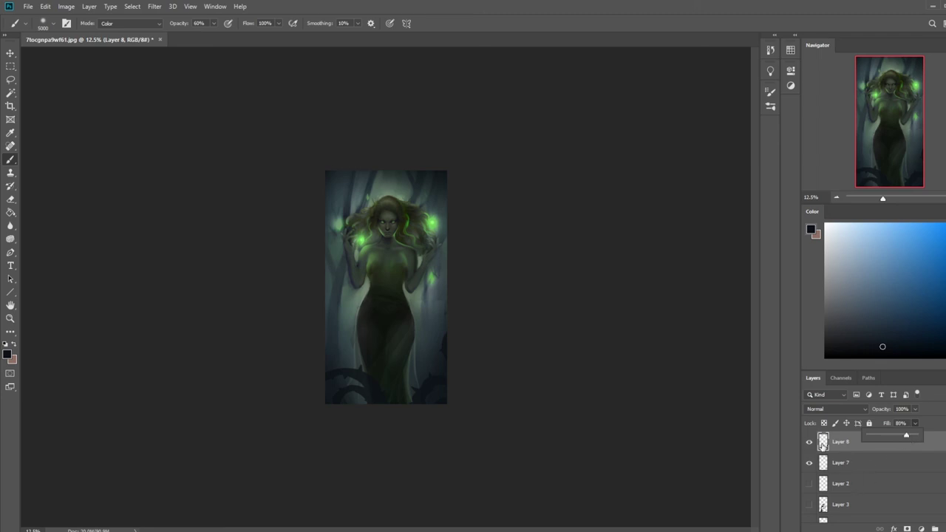
key("v")
left_click_drag(434, 380, 428, 406)
left_click(914, 423)
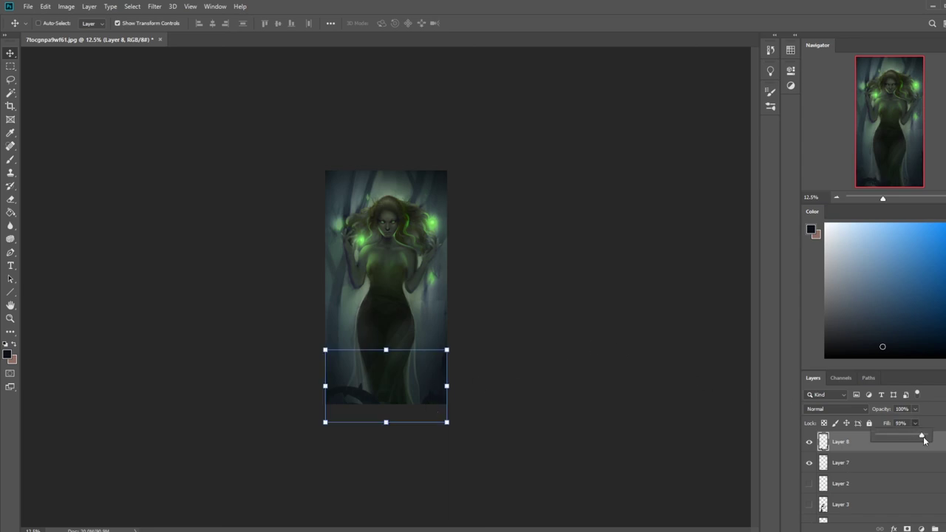
Add a new layer above the branches and choose a pale green brush colour.
key("b")
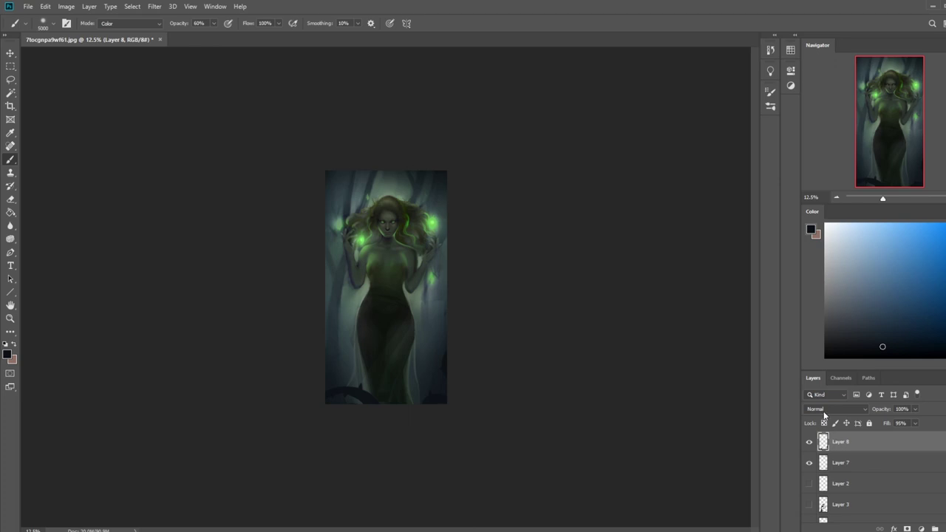
left_click_drag(831, 244, 824, 235)
left_click(945, 332)
left_click(945, 321)
left_click_drag(923, 290, 854, 224)
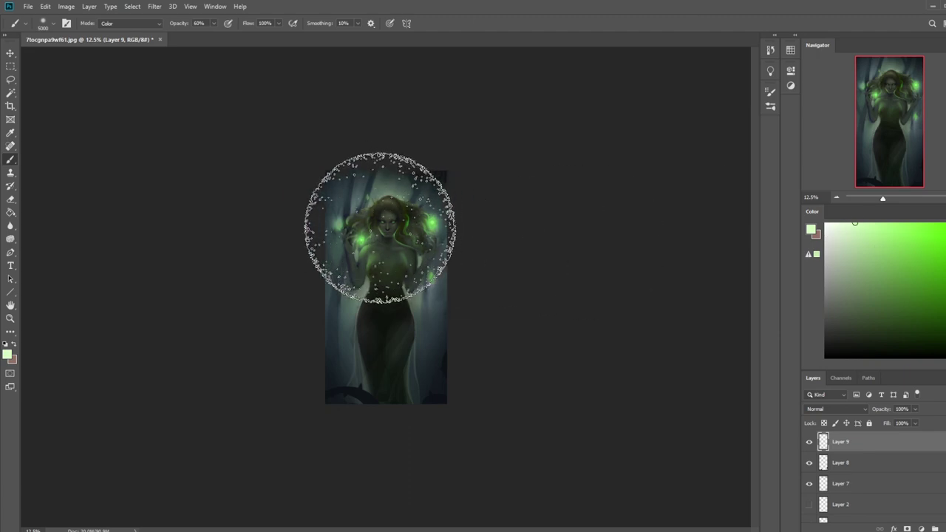
Set the soft brush to Normal mode at 28% opacity and reduce its size to 1800 px.
key("ctrl+plus")
key("ctrl+plus")
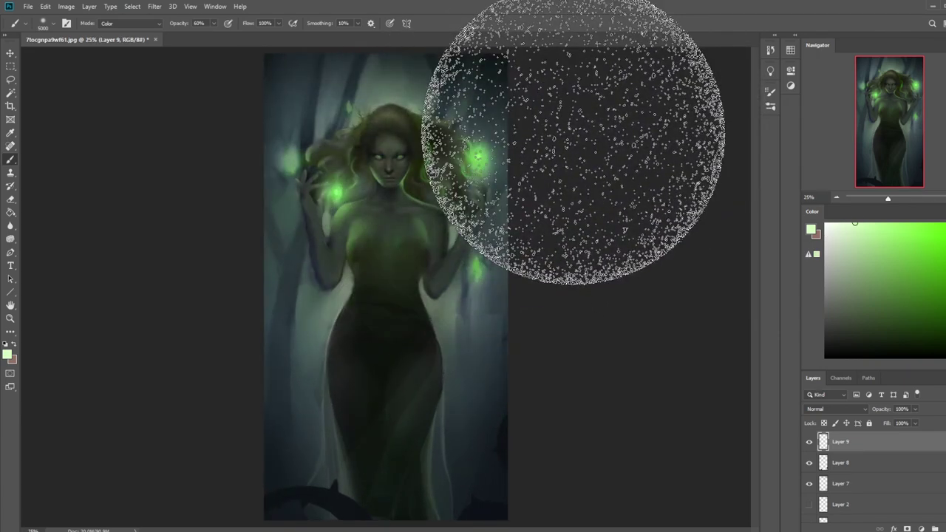
key("[")
key("[")
key("[")
key("[")
key("[")
key("[")
key("[")
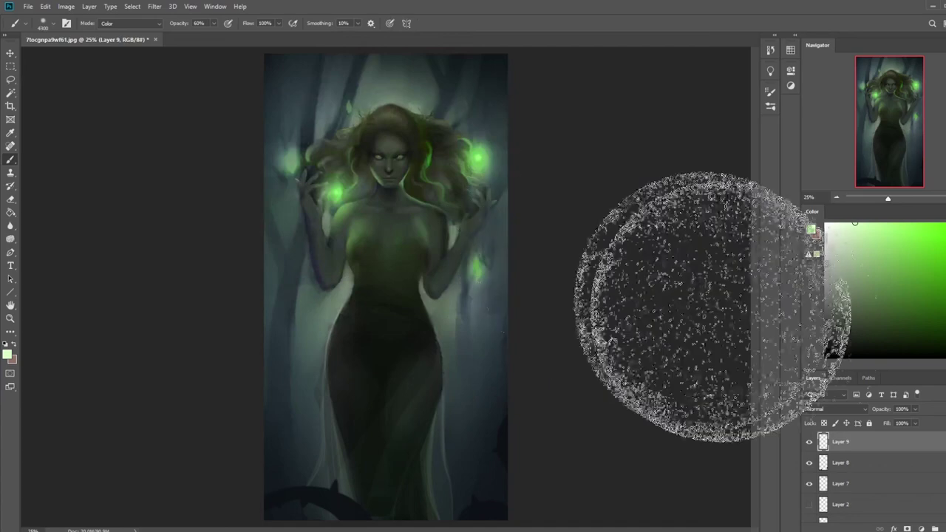
key("ctrl+minus")
key("[")
key("[")
key("[")
left_click(130, 23)
left_click(125, 32)
key("bracketleft")
key("bracketleft")
key("bracketleft")
left_click(213, 23)
left_click(198, 35)
key("bracketleft")
key("bracketleft")
key("bracketleft")
key("bracketleft")
key("bracketleft")
key("bracketleft")
key("bracketleft")
key("bracketleft")
key("bracketleft")
key("bracketleft")
key("bracketleft")
key("bracketleft")
key("bracketleft")
key("bracketleft")
key("bracketleft")
key("bracketleft")
key("bracketleft")
key("bracketleft")
key("bracketleft")
key("bracketleft")
key("bracketleft")
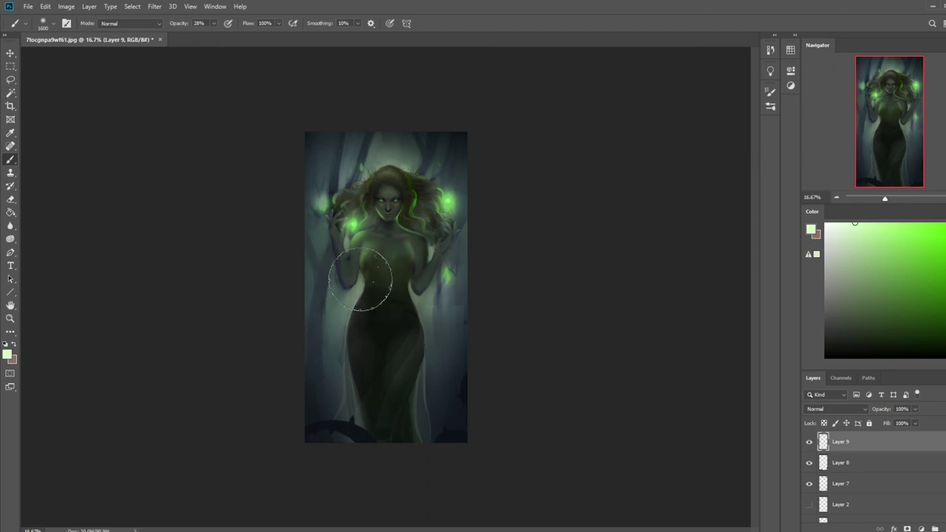
key("bracketleft")
key("bracketleft")
key("bracketleft")
key("bracketright")
key("bracketright")
key("bracketright")
key("bracketright")
key("bracketright")
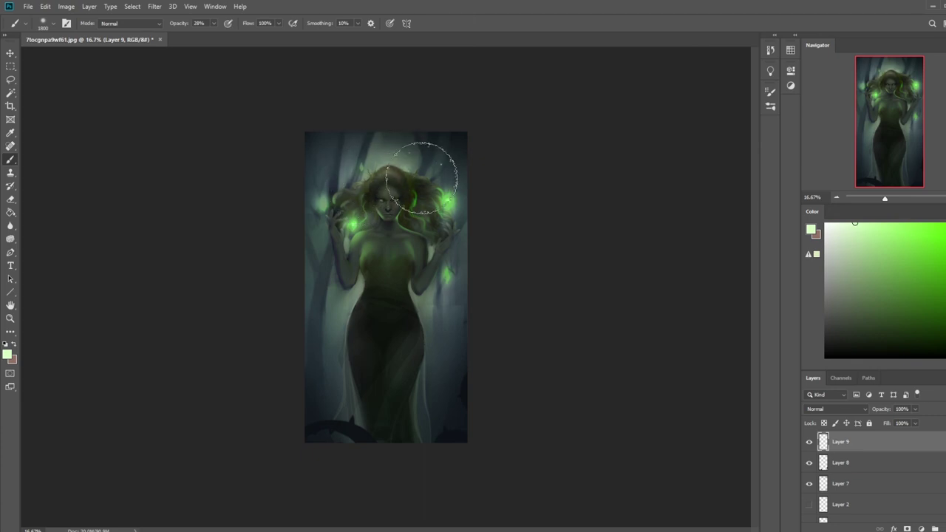
Try a soft pale green dab over the top of the hair and undo it.
left_click(387, 162)
key("ctrl+z")
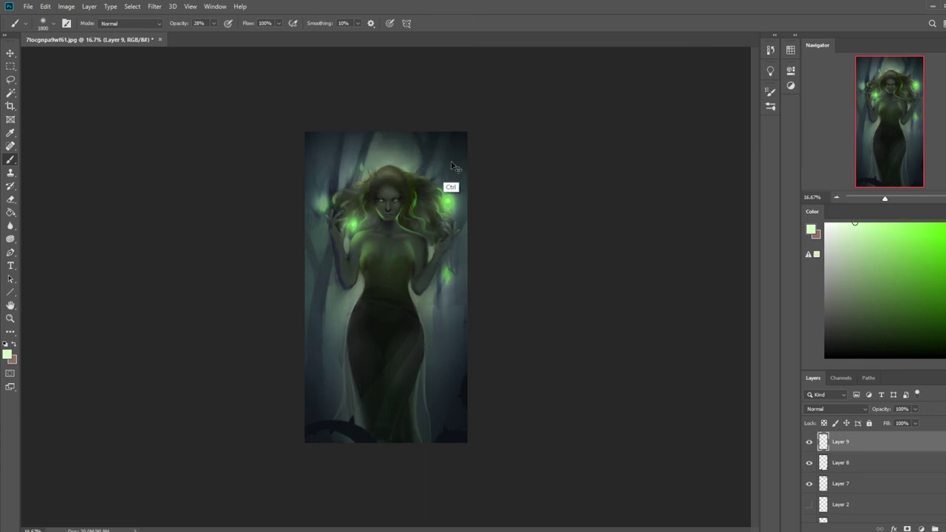
key("ctrl+minus")
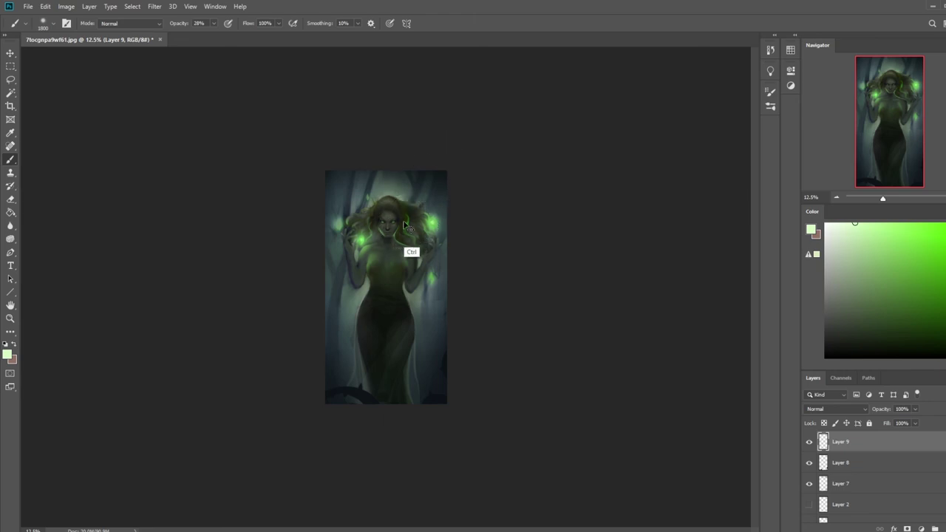
key("ctrl+plus")
Dab a faint pale green glow over the hair and face on Layer 9, using a brush of about 1000 px.
left_click(415, 204)
key("bracketleft")
key("bracketleft")
key("bracketleft")
key("bracketleft")
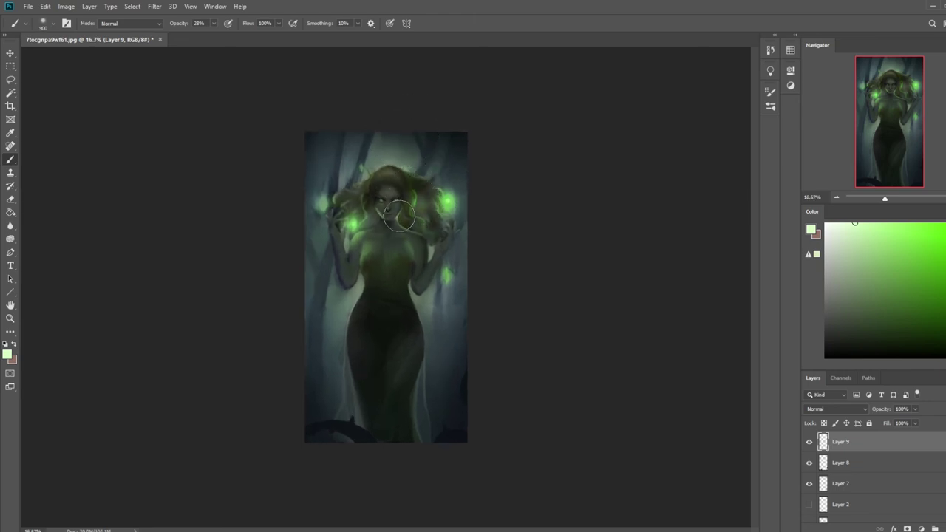
key("bracketright")
key("bracketright")
key("bracketright")
key("bracketright")
key("bracketright")
key("bracketright")
key("bracketright")
key("ctrl+plus")
key("ctrl+plus")
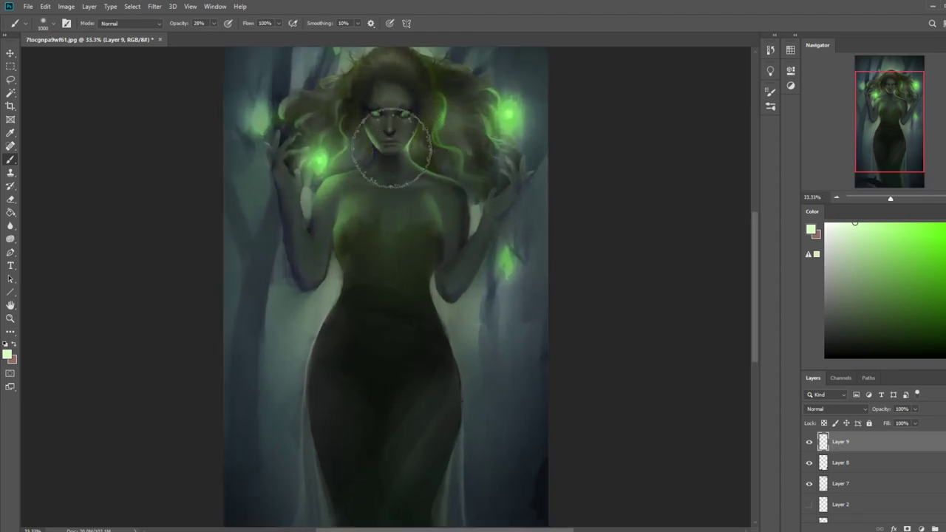
left_click(367, 141)
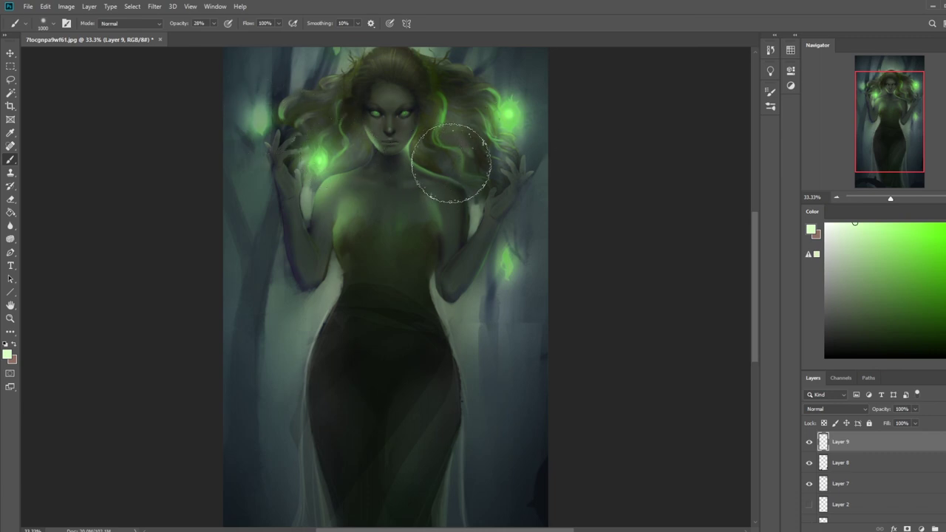
Toggle Layer 9's visibility to compare the painting with and without the added glow.
key("ctrl+minus")
key("ctrl+minus")
left_click(808, 442)
left_click(809, 441)
left_click(812, 445)
left_click(812, 445)
Dab soft light grey-green mist, sampled from the background, beside the waist and elbows.
left_click(352, 294, "alt")
left_click(438, 275, "alt")
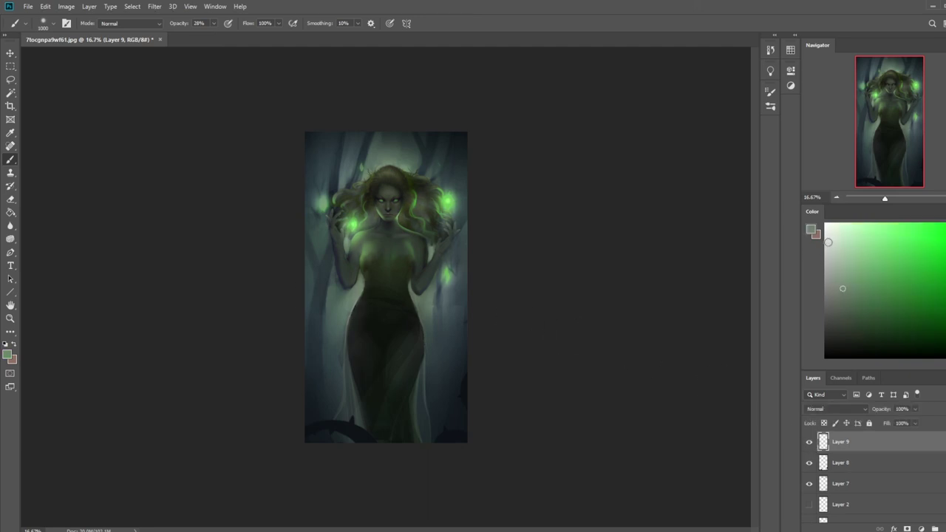
key("ctrl+z")
left_click(361, 287)
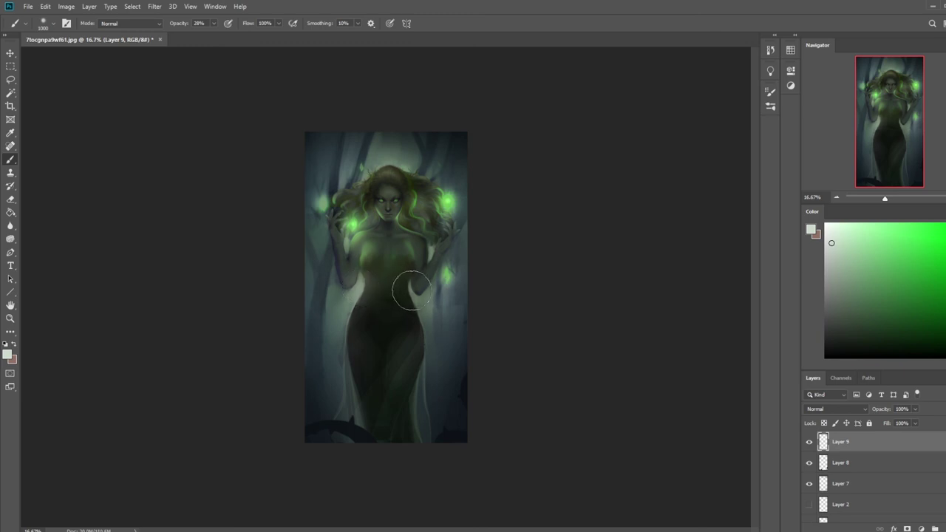
Paint faint light mist down over the dress with a much larger soft brush.
key("bracketright")
key("bracketright")
key("bracketright")
key("bracketright")
key("bracketright")
key("bracketright")
key("bracketright")
key("bracketright")
key("bracketright")
key("bracketright")
key("bracketright")
key("bracketright")
key("bracketright")
key("bracketright")
key("bracketright")
key("bracketright")
key("bracketright")
key("bracketright")
key("bracketright")
key("bracketright")
mouse_move(399, 319)
left_mouse_down()
mouse_move(344, 296)
mouse_move(380, 397)
left_mouse_up()
Sample a muted green and lasso two crossing beam shapes from below the elbows down across the dress to the canvas's lower edge.
left_click(355, 295, "alt")
key("l")
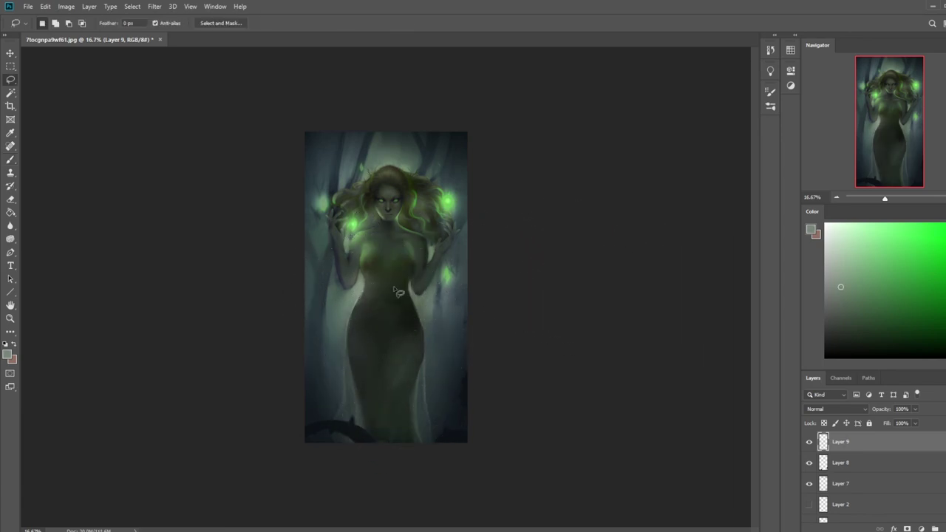
mouse_move(348, 286)
left_mouse_down()
mouse_move(354, 322)
mouse_move(434, 452)
mouse_move(396, 419)
left_mouse_up()
mouse_move(339, 337)
left_mouse_down()
mouse_move(333, 305)
mouse_move(348, 288)
left_mouse_up()
mouse_move(339, 280)
left_mouse_down()
mouse_move(349, 328)
mouse_move(422, 458)
left_mouse_up()
left_click_drag(387, 425, 343, 347)
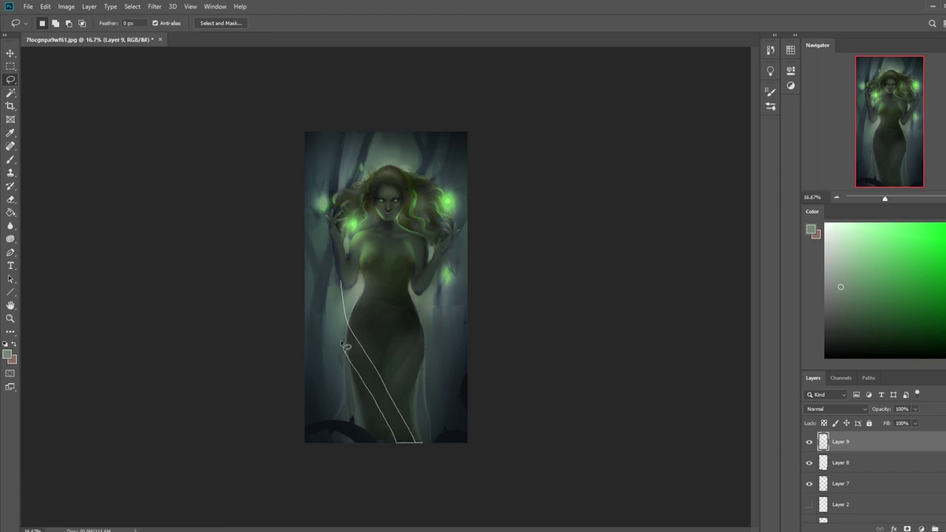
left_click_drag(339, 268, 335, 264)
mouse_move(427, 292)
left_mouse_down()
mouse_move(398, 369)
mouse_move(379, 461)
mouse_move(397, 458)
mouse_move(436, 294)
left_mouse_up()
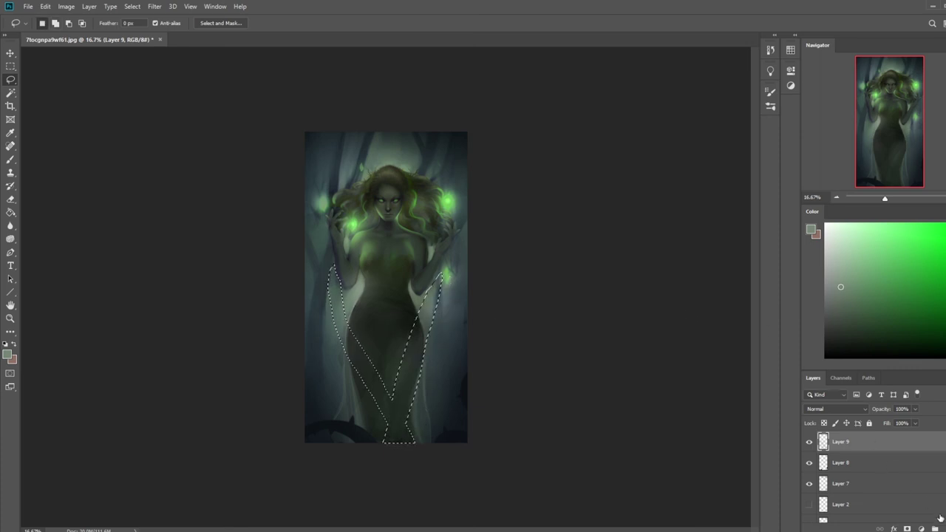
Fill the crossing beam selection on a new layer with dark blue-grey sampled from the background trees, lower its fill to 54%, and deselect.
key("ctrl+shift+alt+n")
key("g")
left_click(362, 177, "alt")
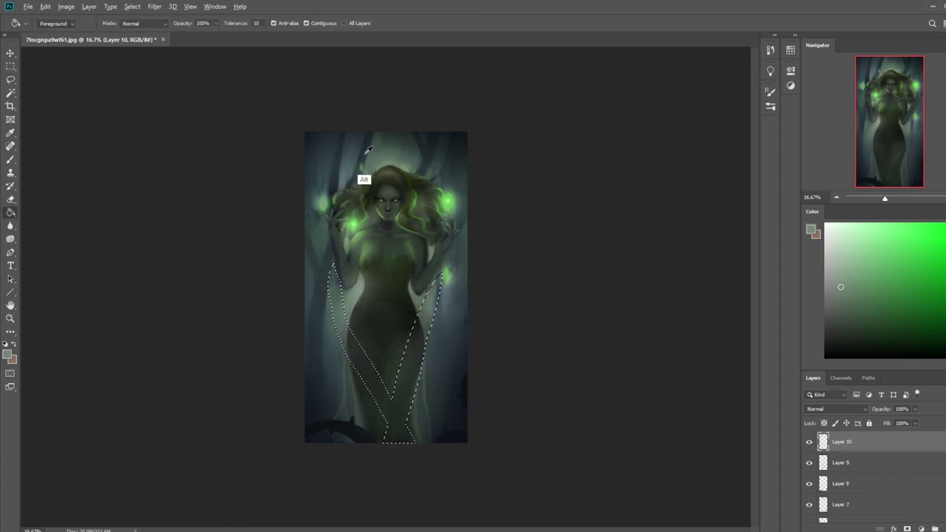
left_click(387, 383)
left_click(915, 422)
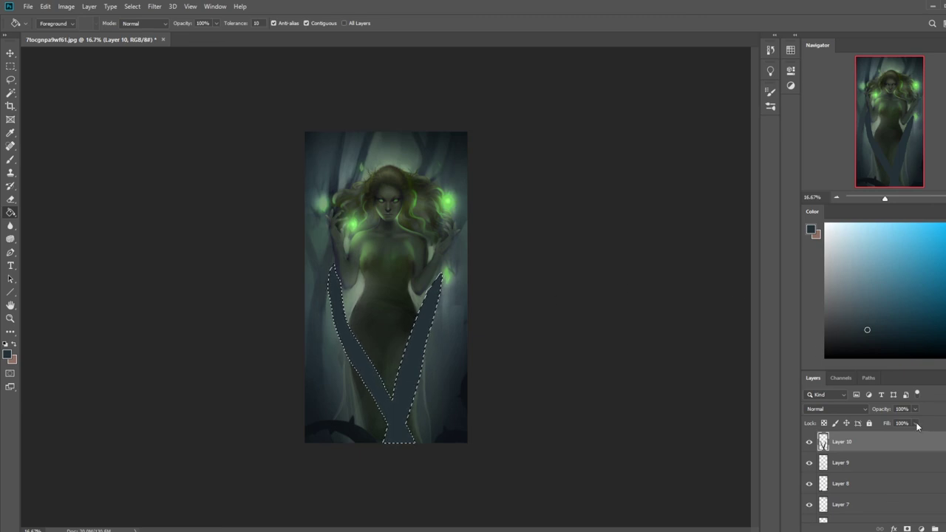
left_click_drag(899, 435, 894, 435)
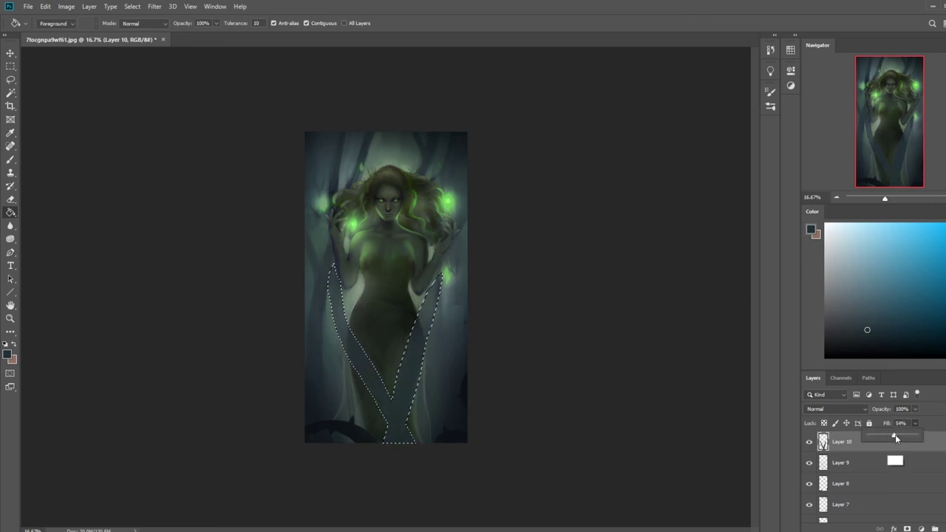
key("ctrl+d")
Adjust Layer 10's hue and saturation with saturation +46 and lightness -59 to darken the crossing beams.
key("ctrl+u")
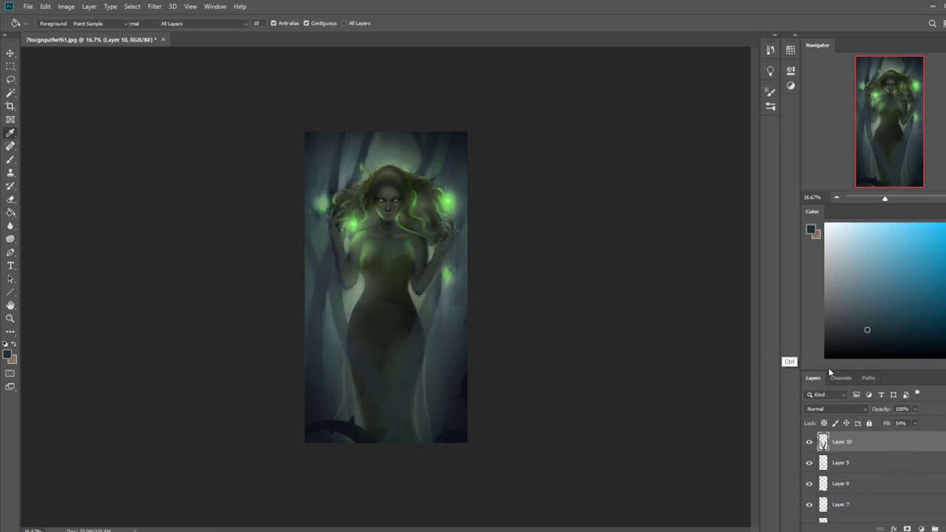
left_click_drag(715, 318, 696, 324)
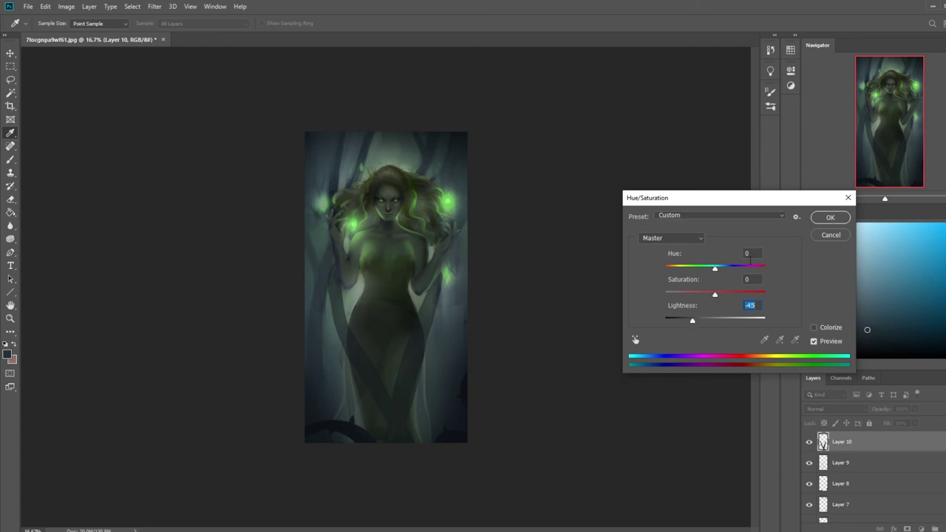
left_click_drag(714, 296, 739, 295)
left_click_drag(693, 321, 686, 321)
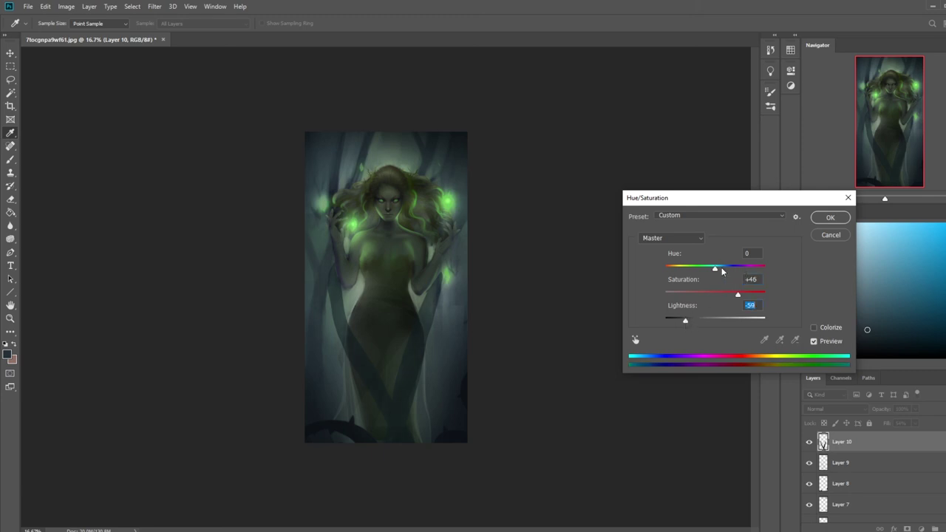
left_click(831, 217)
key("m")
right_click(436, 243)
left_click(436, 244)
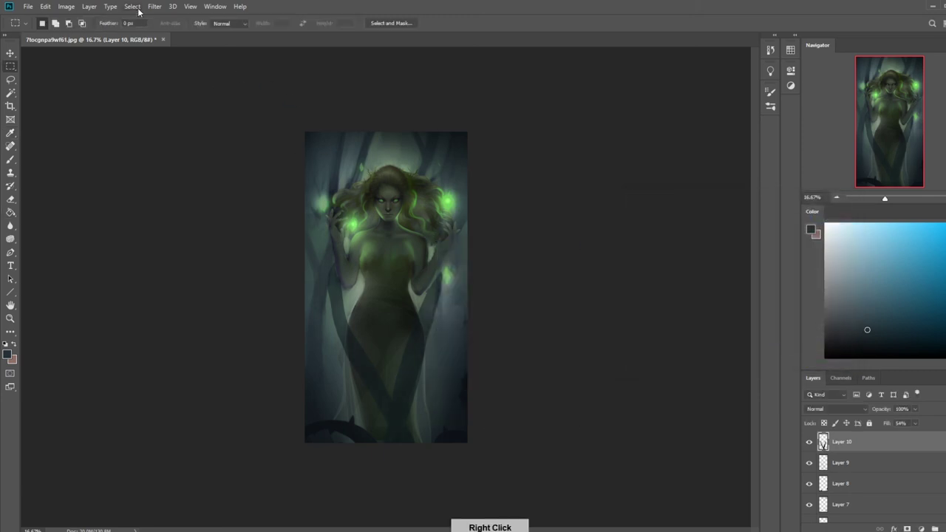
Apply a Gaussian Blur of radius 4.2 pixels to the crossing beams on Layer 10 and reduce the layer's fill to 29%.
left_click(154, 6)
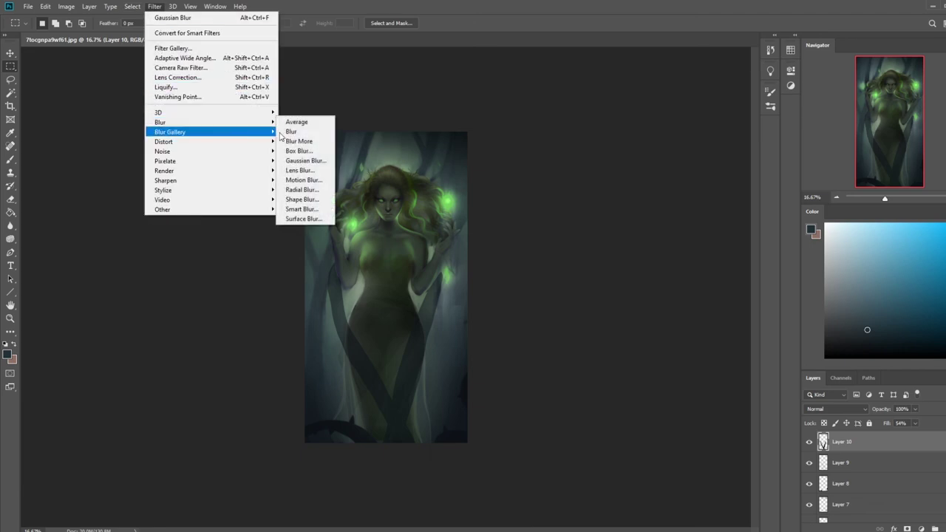
left_click(304, 160)
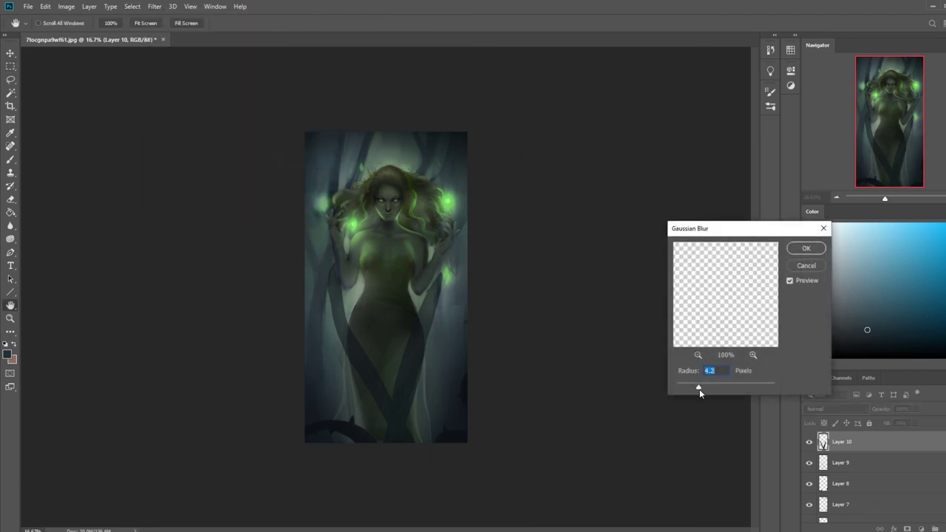
left_click(806, 249)
left_click_drag(904, 436, 901, 438)
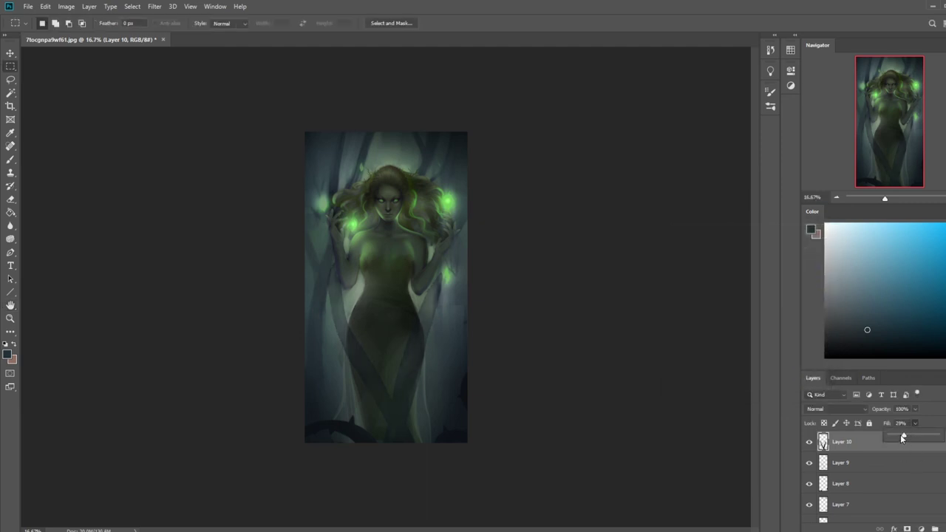
Softly erase the crossing beams over the dress on Layer 10 with a soft round eraser enlarged to 1600 px.
key("e")
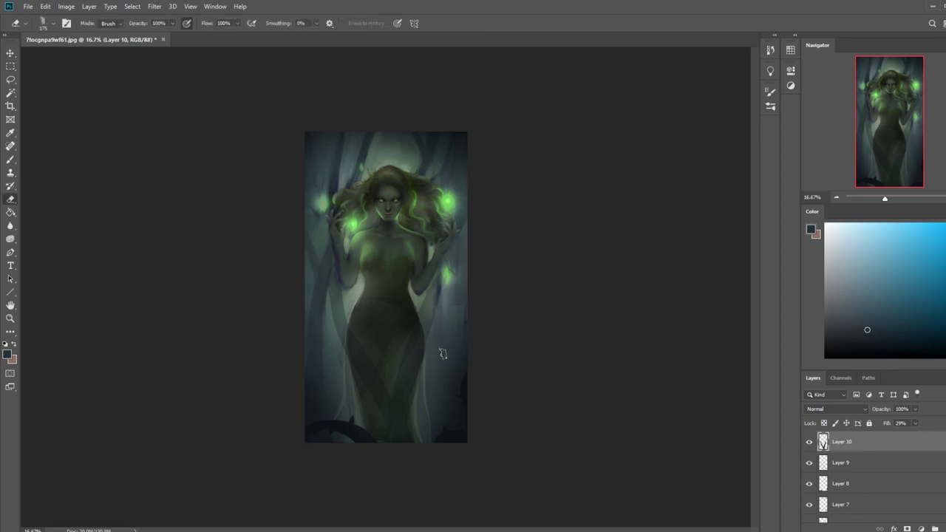
right_click(421, 274)
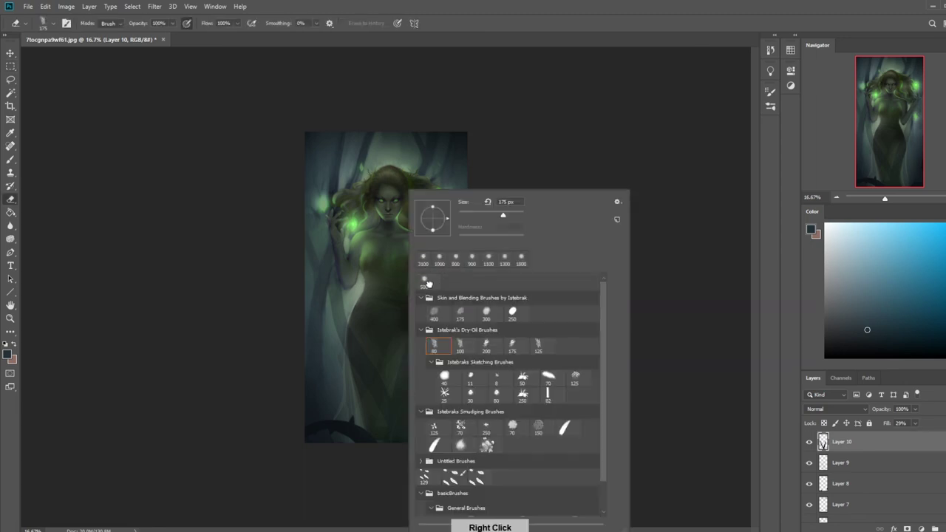
double_click(426, 281)
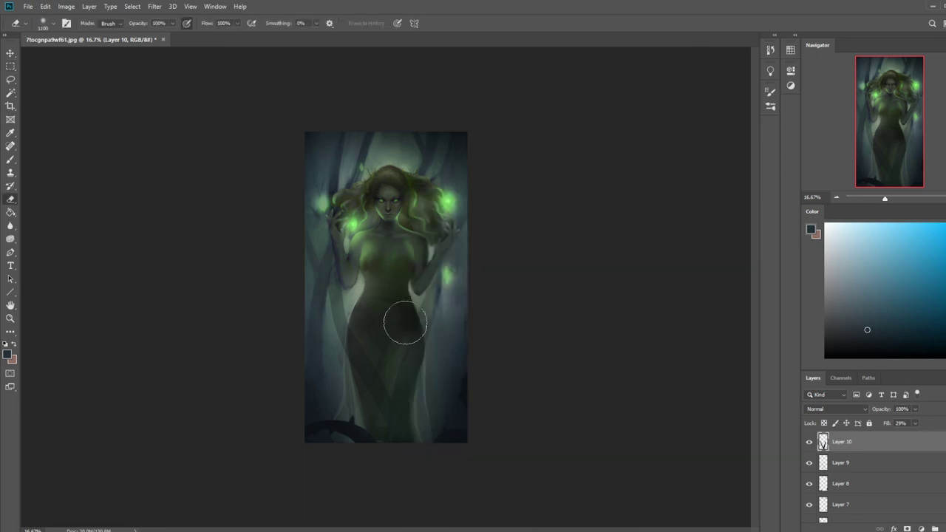
key("bracketright")
key("bracketright")
key("bracketright")
key("bracketright")
key("bracketright")
key("bracketright")
Toggle the visibility of Layers 9 and 10 to compare the painting with and without them, leaving Layer 10 hidden.
left_click(807, 464)
left_click(807, 465)
left_click(805, 468)
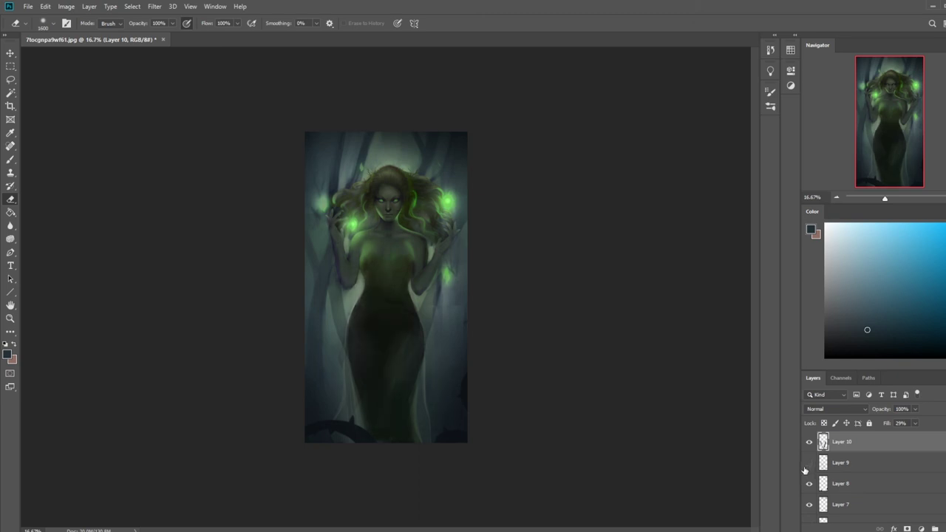
left_click(807, 466)
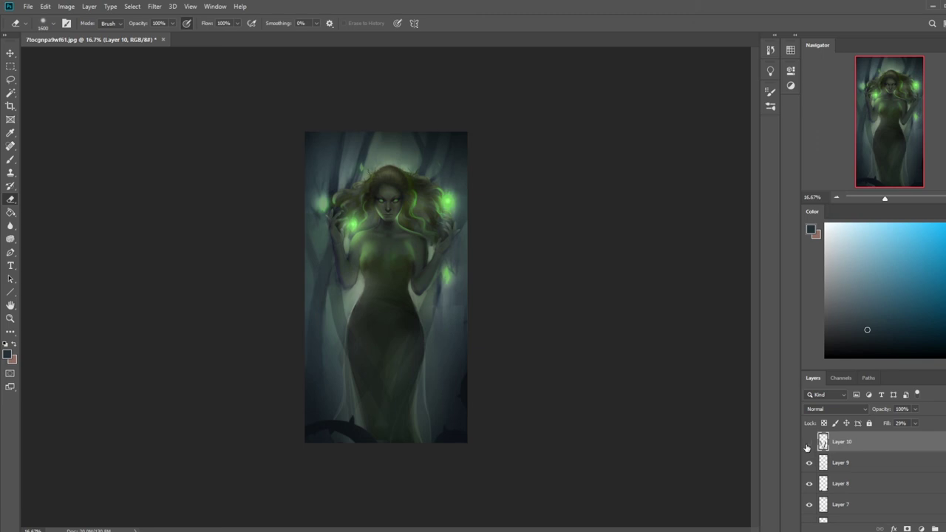
left_click(808, 443)
left_click(807, 467)
left_click(808, 467)
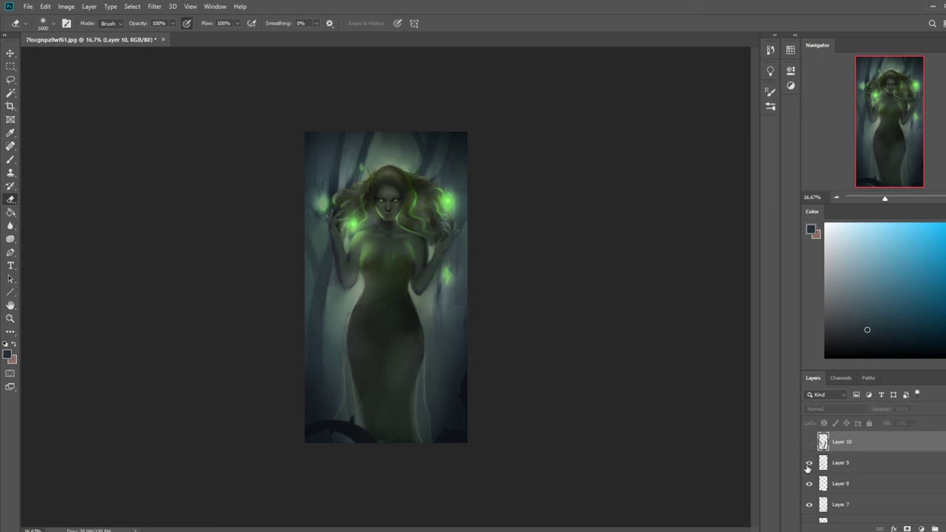
left_click(808, 467)
left_click(808, 463)
left_click(835, 462)
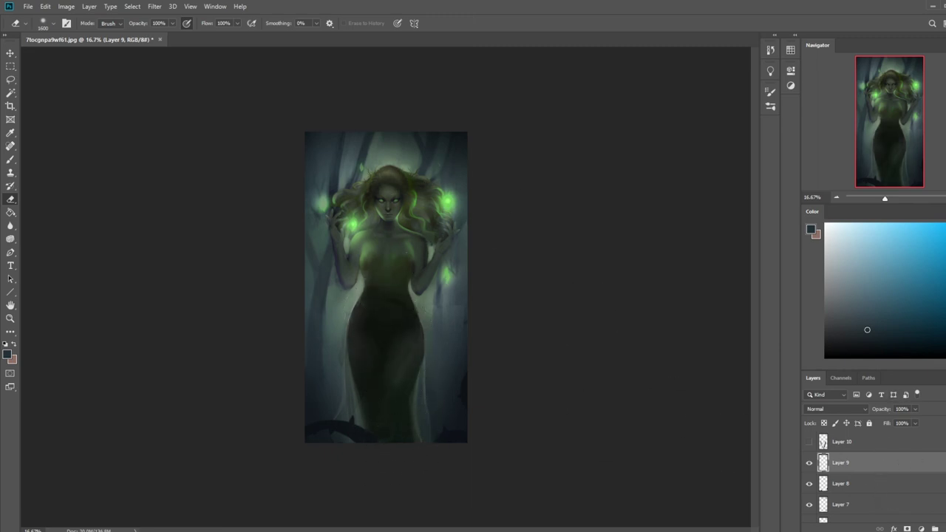
scroll(872, 473, "down", 1)
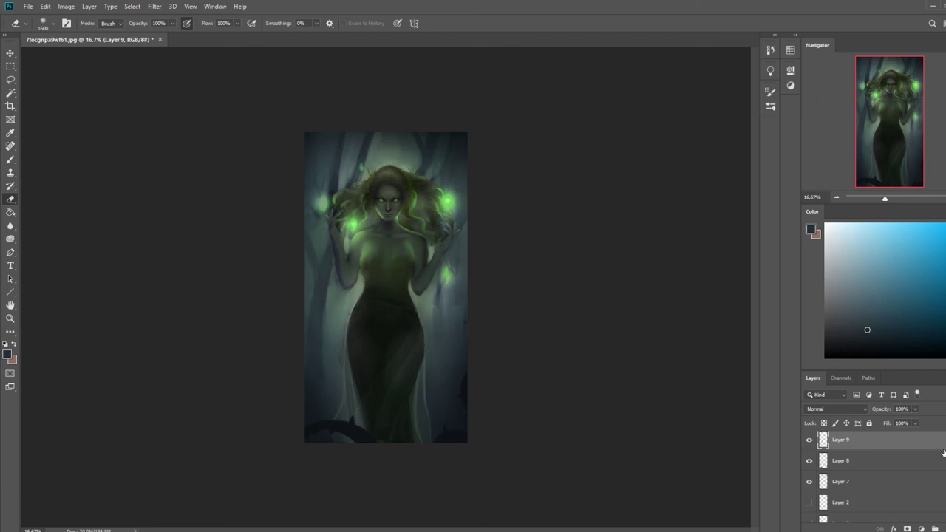
key("c")
left_click_drag(391, 443, 390, 444)
left_click(496, 24)
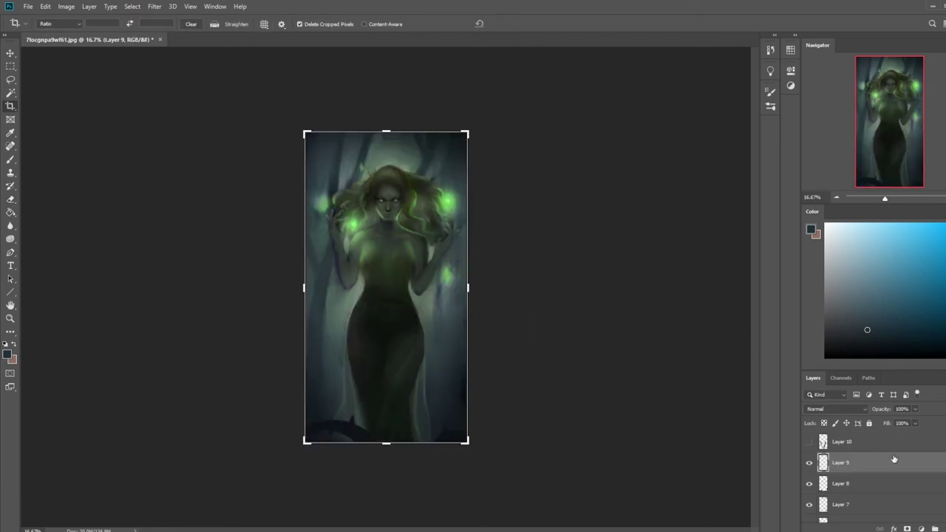
Move the thorny foreground branches on Layer 8 upward and crop off a strip along the canvas's lower edge.
left_click(856, 492)
key("v")
left_click_drag(436, 393, 425, 337)
key("c")
left_click_drag(376, 443, 387, 428)
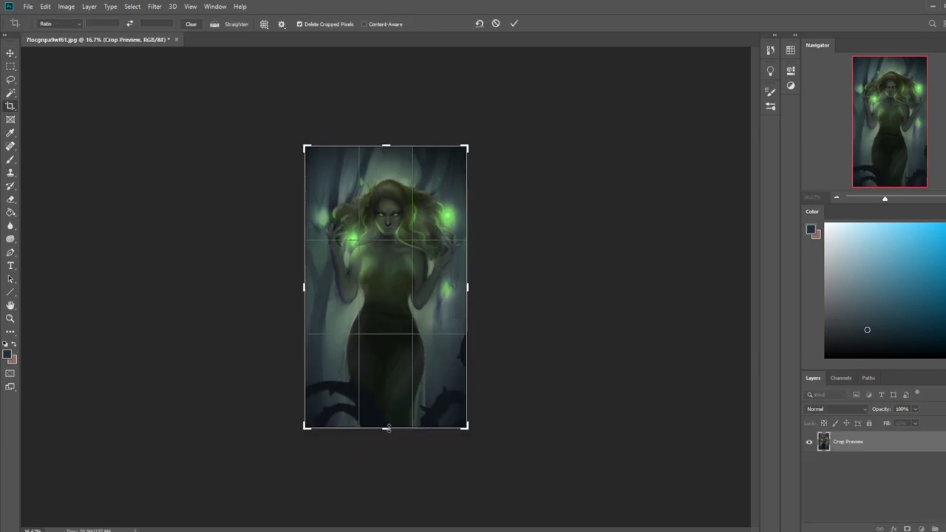
key("Return")
Darken the painting's outer edges on Layer 8 with a very large soft black brush at 28% opacity.
key("b")
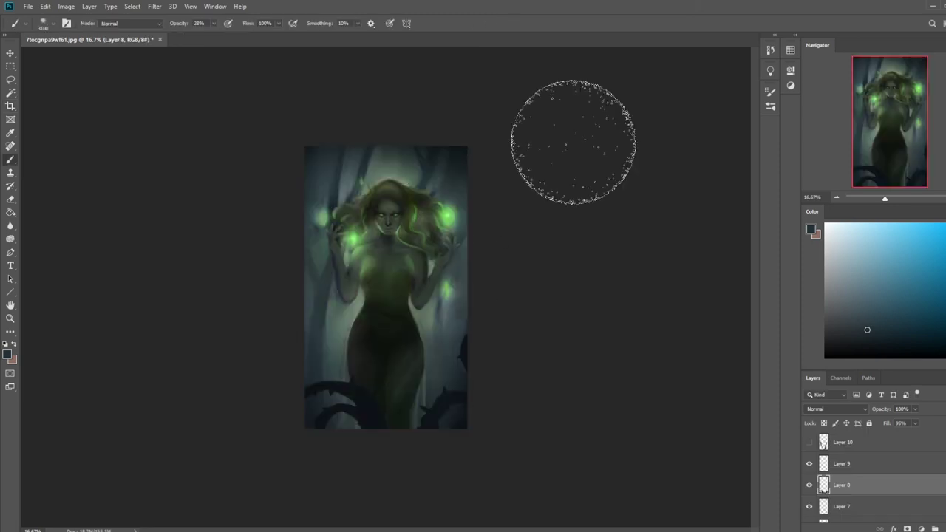
left_click_drag(877, 346, 821, 363)
key("]")
key("]")
key("]")
key("]")
key("]")
key("]")
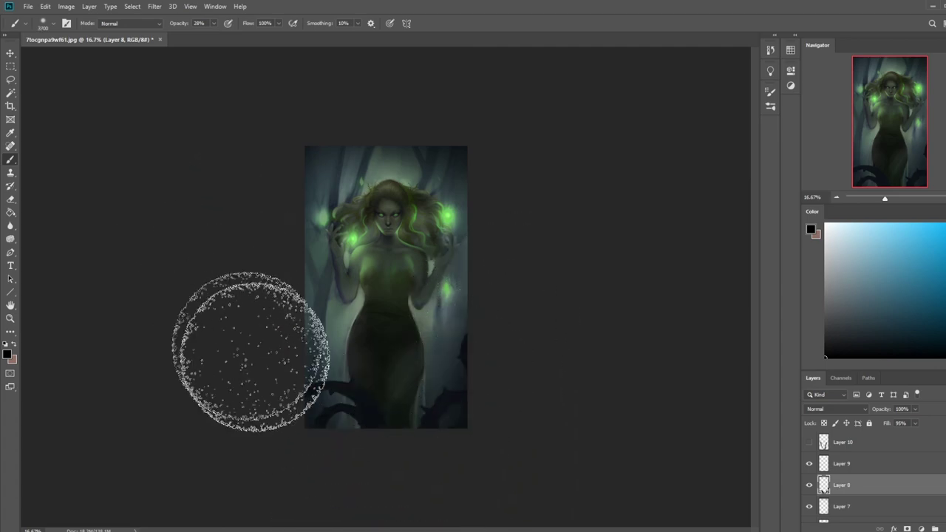
key("bracketleft")
key("bracketleft")
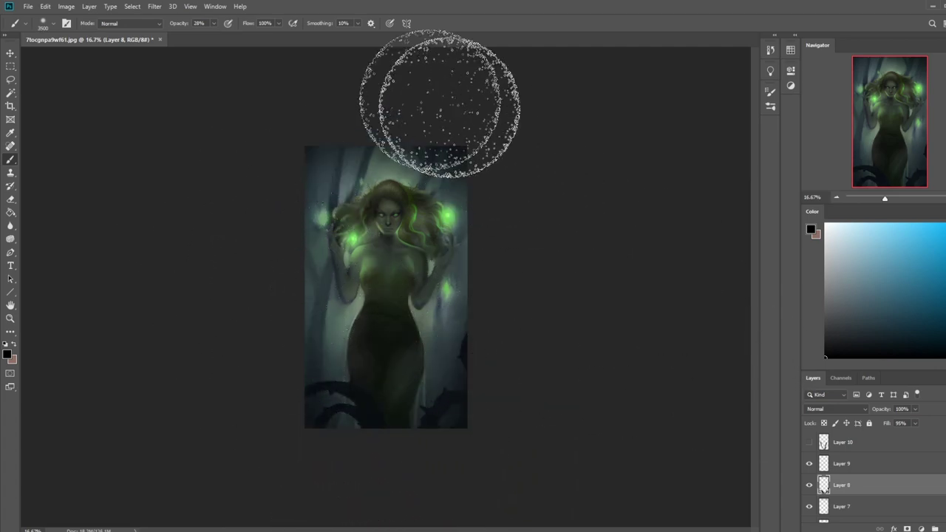
key("ctrl+plus")
key("ctrl+plus")
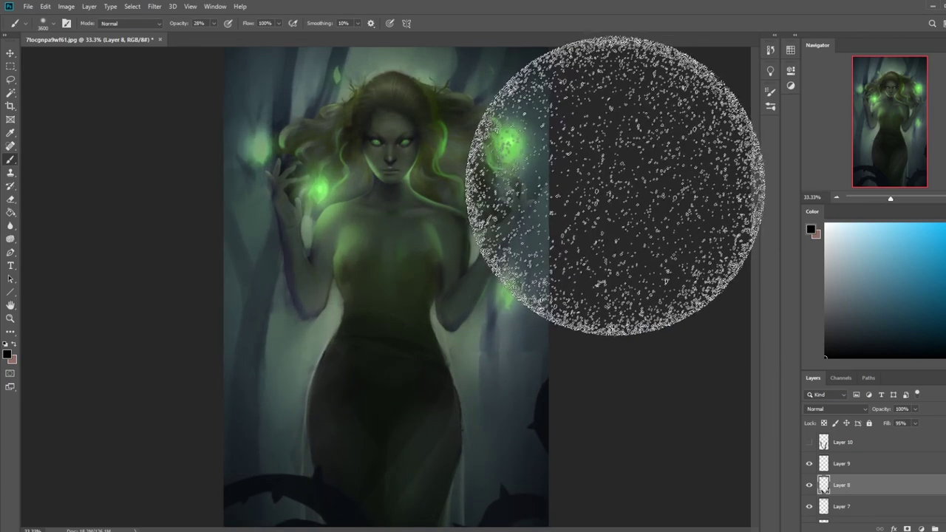
key("bracketright")
key("bracketright")
key("bracketright")
key("bracketright")
key("bracketright")
key("bracketleft")
key("bracketleft")
key("bracketleft")
key("bracketleft")
key("bracketleft")
key("bracketleft")
key("bracketleft")
key("bracketleft")
key("bracketleft")
key("bracketleft")
key("bracketleft")
key("bracketleft")
key("bracketleft")
key("bracketleft")
key("bracketleft")
key("bracketleft")
key("bracketleft")
key("bracketleft")
key("bracketleft")
key("bracketleft")
Flatten the image into a single background layer, discarding the hidden layers.
right_click(842, 463)
left_click(868, 348)
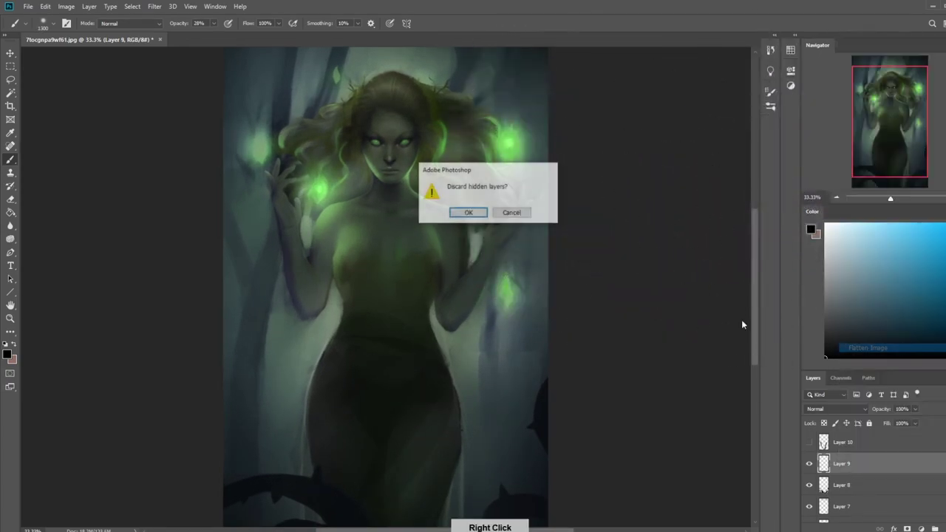
left_click(468, 212)
Brighten the sorceress's two glowing eyes using the Dodge tool on highlights at 27% exposure.
left_click(10, 238)
left_click(34, 241)
left_click(405, 141)
left_click(196, 23)
left_click_drag(196, 34, 198, 35)
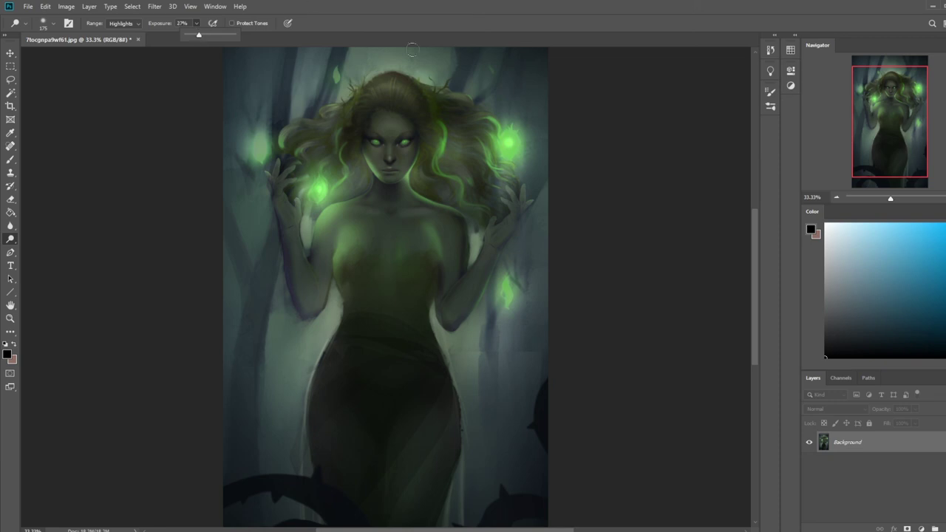
left_click(376, 142)
left_click(405, 141)
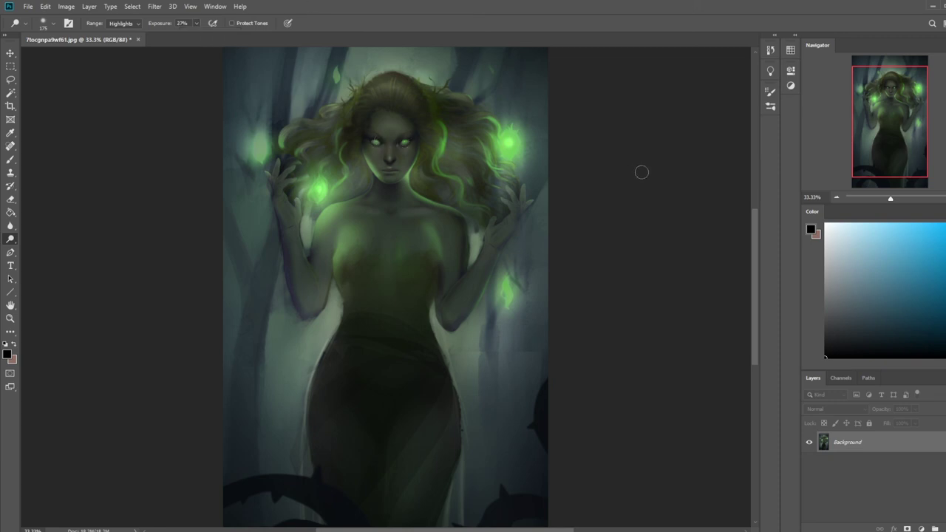
key("bracketleft")
key("bracketleft")
key("bracketleft")
key("bracketleft")
key("bracketleft")
Sample the muted green between the raised forearm and shoulder and touch up that gap with a small soft brush, setting its opacity to 54%.
key("b")
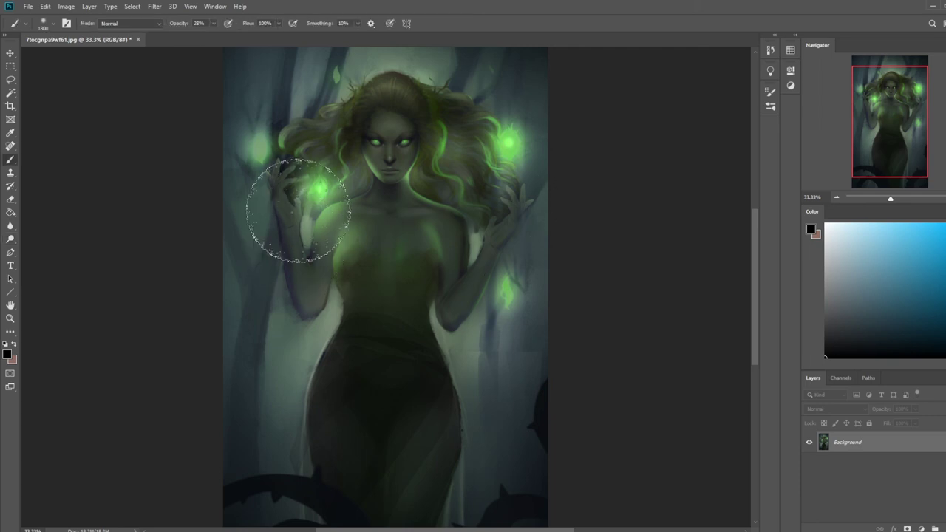
right_click(386, 237)
left_click(412, 280)
left_click(665, 178)
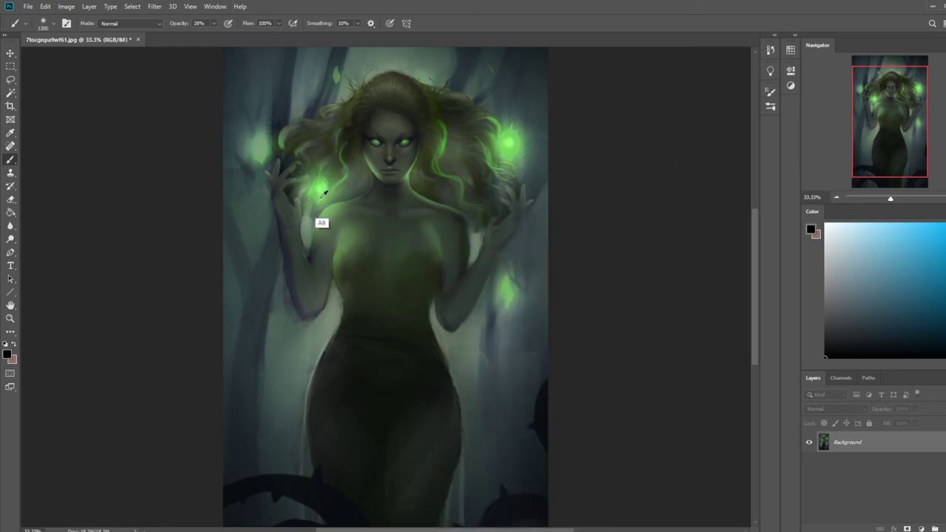
left_click(306, 235, "alt")
key("bracketleft")
key("bracketleft")
key("bracketleft")
key("bracketleft")
key("bracketleft")
key("bracketleft")
key("bracketleft")
key("bracketleft")
key("bracketleft")
key("bracketleft")
key("bracketleft")
key("bracketleft")
key("bracketleft")
key("bracketleft")
key("bracketleft")
key("bracketleft")
key("bracketleft")
key("bracketleft")
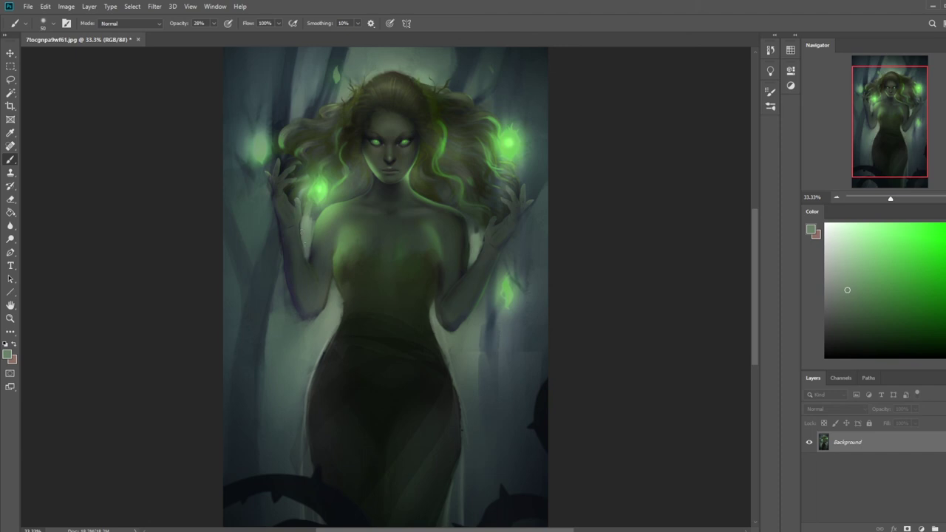
key("5")
key("4")
Try to paint a bright green glow, sampled from the nearby orb, over the lassoed fingers of the raised hand with a 1000 px brush.
key("l")
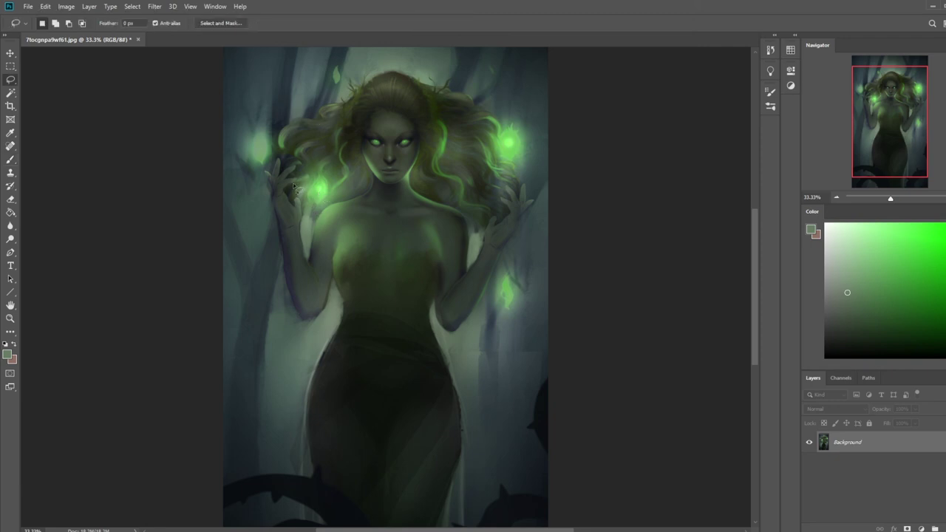
mouse_move(297, 181)
left_mouse_down()
mouse_move(297, 213)
mouse_move(299, 197)
mouse_move(300, 235)
mouse_move(323, 201)
mouse_move(314, 152)
mouse_move(247, 172)
mouse_move(259, 231)
mouse_move(272, 226)
mouse_move(275, 191)
mouse_move(299, 176)
left_mouse_up()
key("b")
left_click(319, 191, "alt")
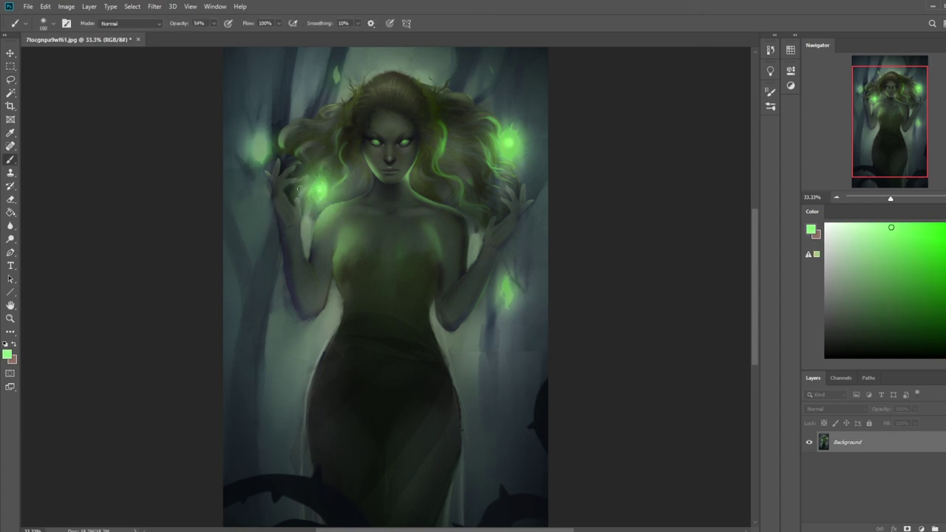
key("bracketright")
key("bracketright")
key("bracketright")
key("bracketright")
key("bracketright")
key("bracketright")
key("bracketright")
key("bracketright")
key("bracketright")
key("bracketright")
key("bracketright")
key("bracketright")
key("bracketright")
key("bracketright")
key("bracketright")
key("bracketright")
left_click(290, 177)
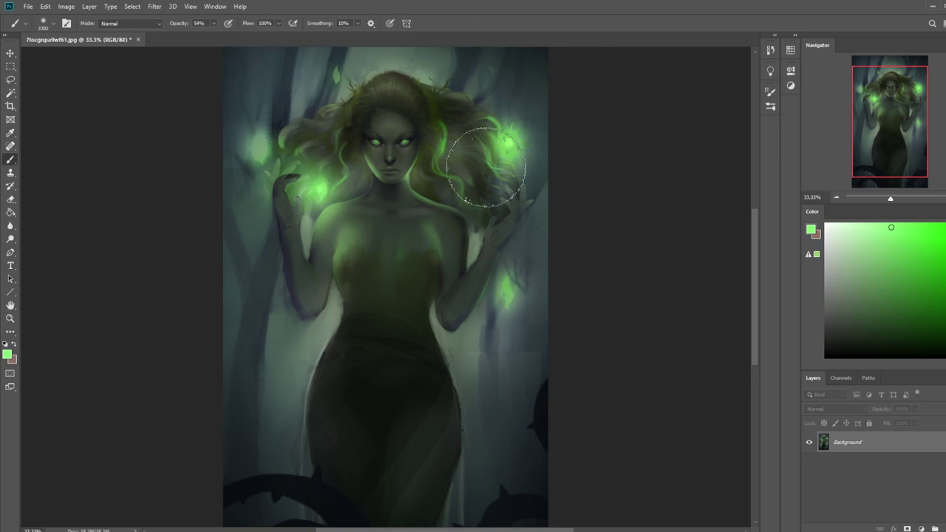
key("ctrl+z")
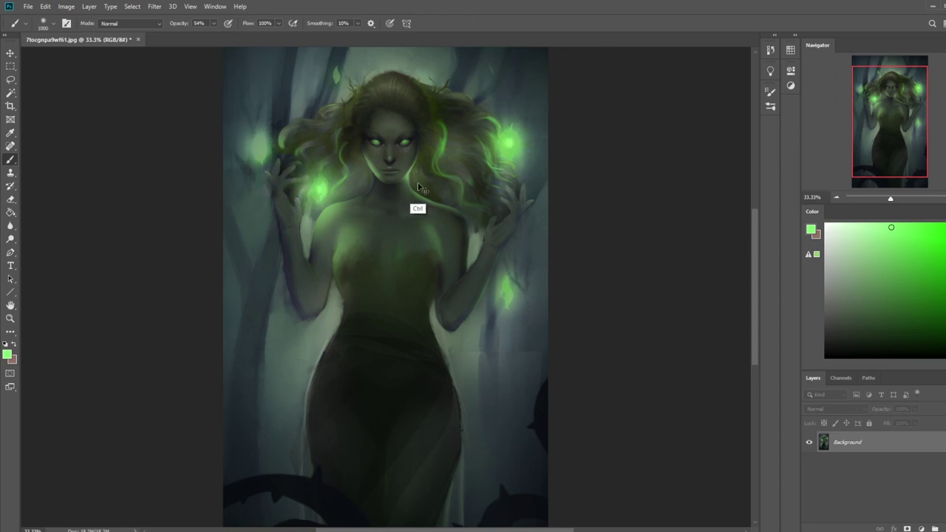
scroll(514, 209, "down", 1)
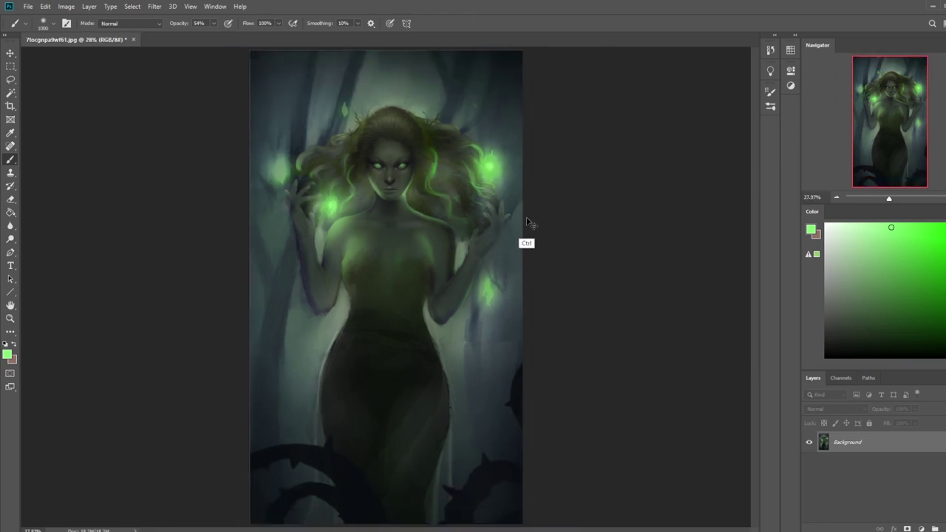
Clear the lasso selection around the fingers of the raised hand.
scroll(528, 217, "down", 1)
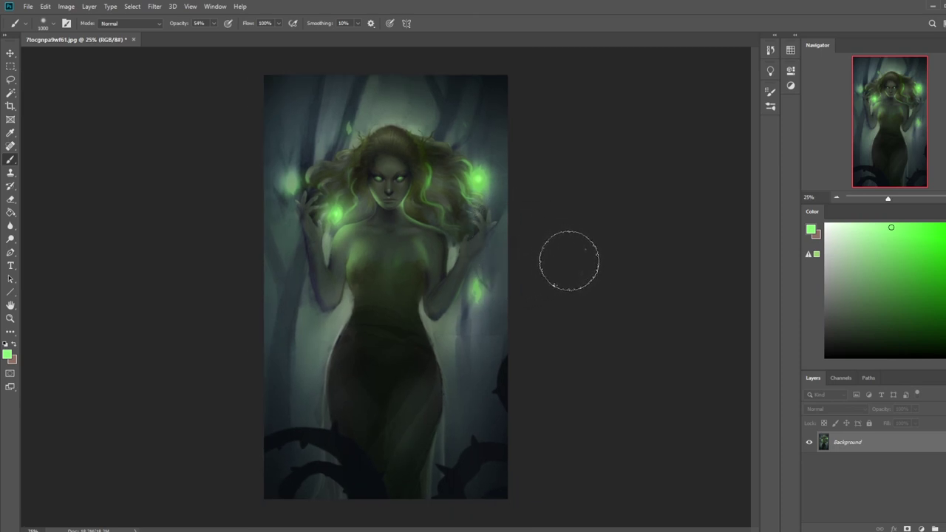
key("m")
right_click(465, 243)
left_click(482, 247)
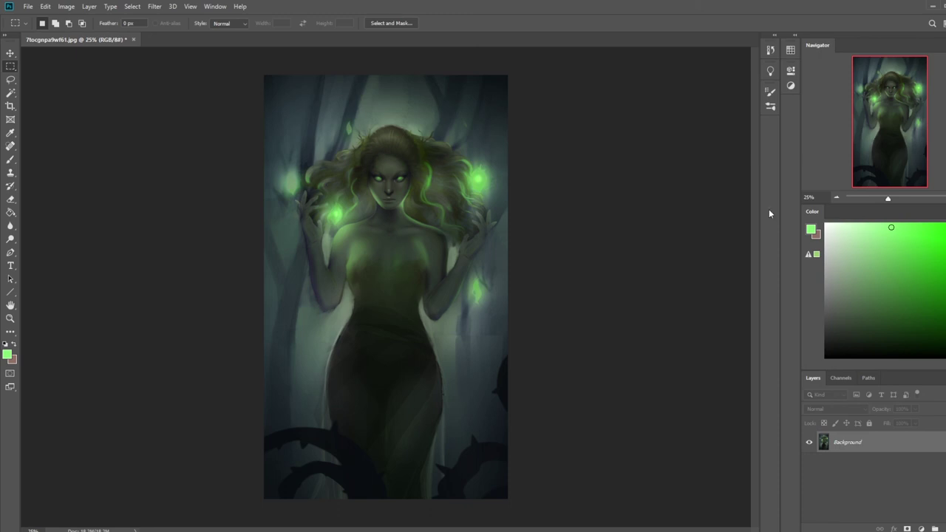
Compare the originally opened image with the repainted version twice by alternating between the first and last history states.
left_click(770, 50)
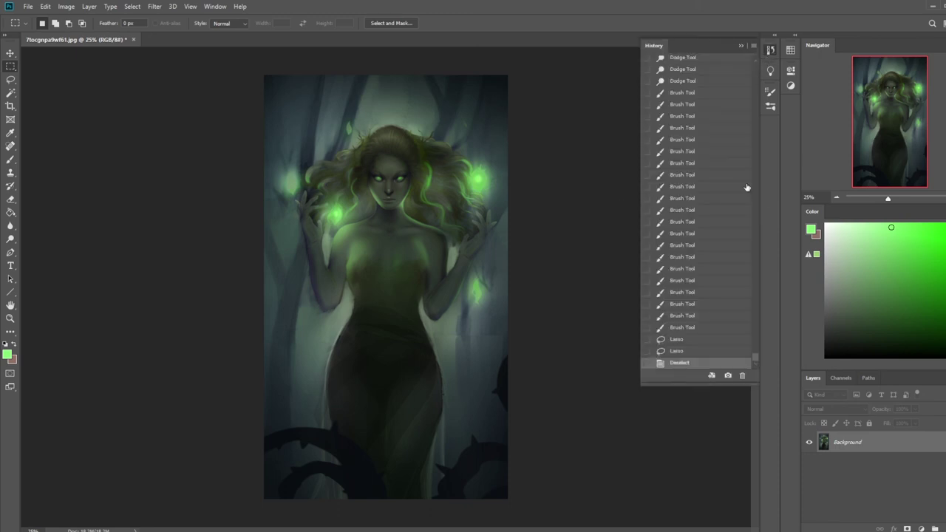
scroll(702, 221, "up", 15)
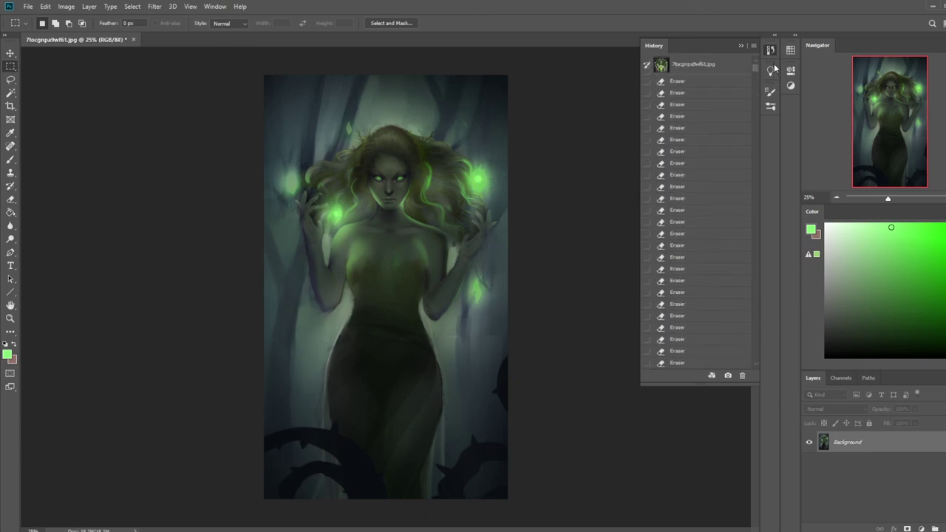
left_click(714, 65)
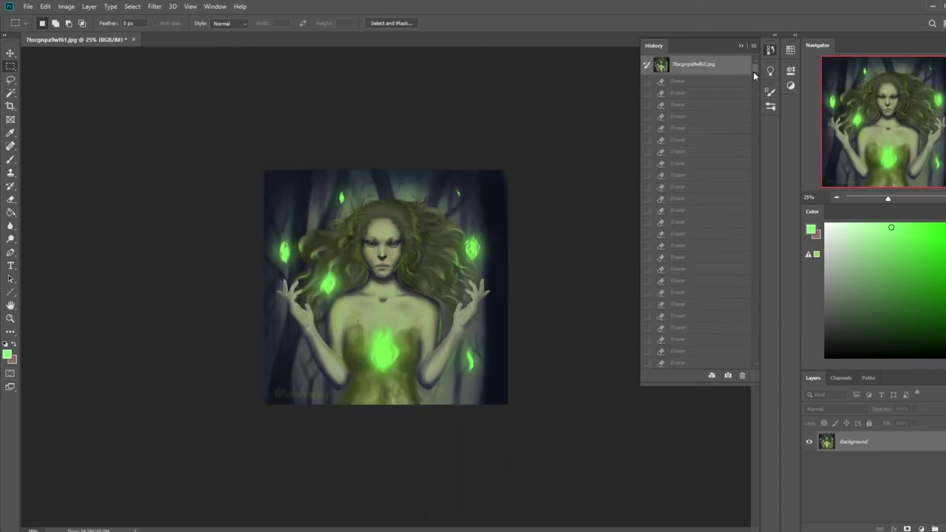
left_click_drag(757, 66, 760, 363)
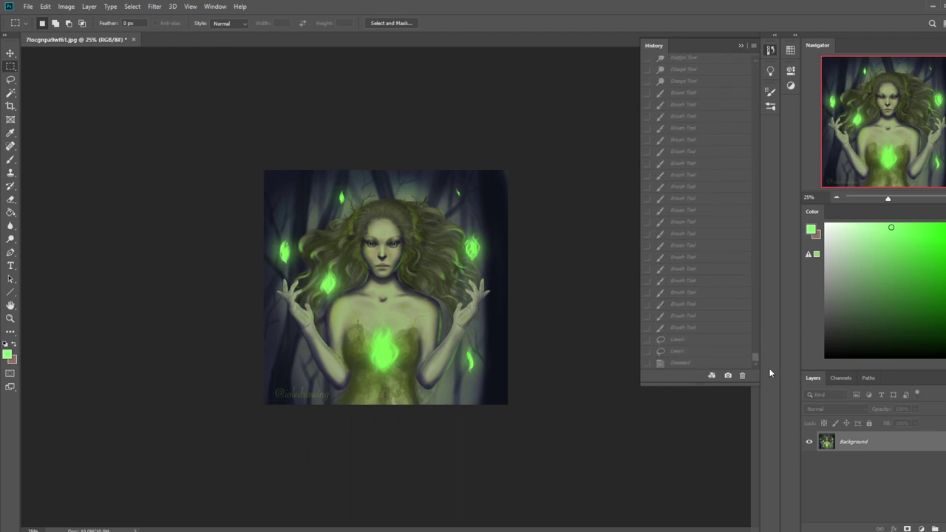
left_click(683, 362)
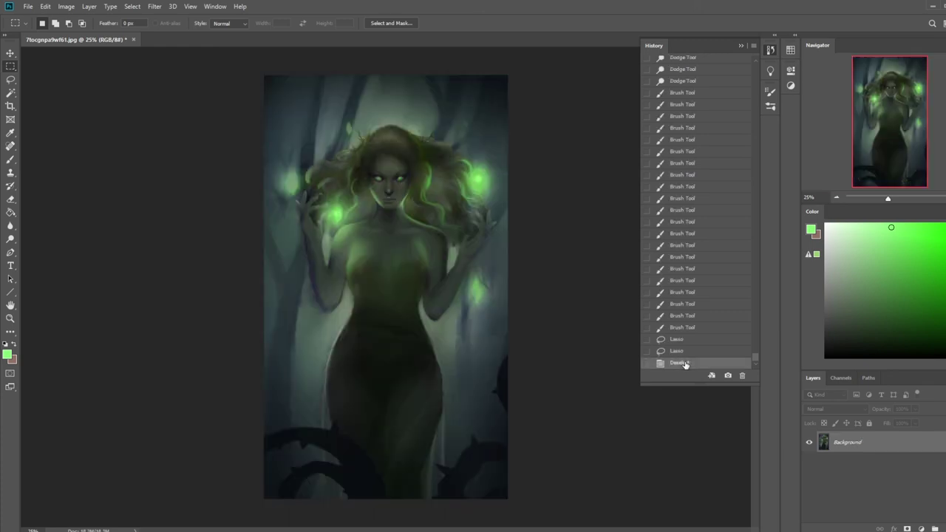
left_click_drag(756, 356, 769, 65)
left_click(715, 66)
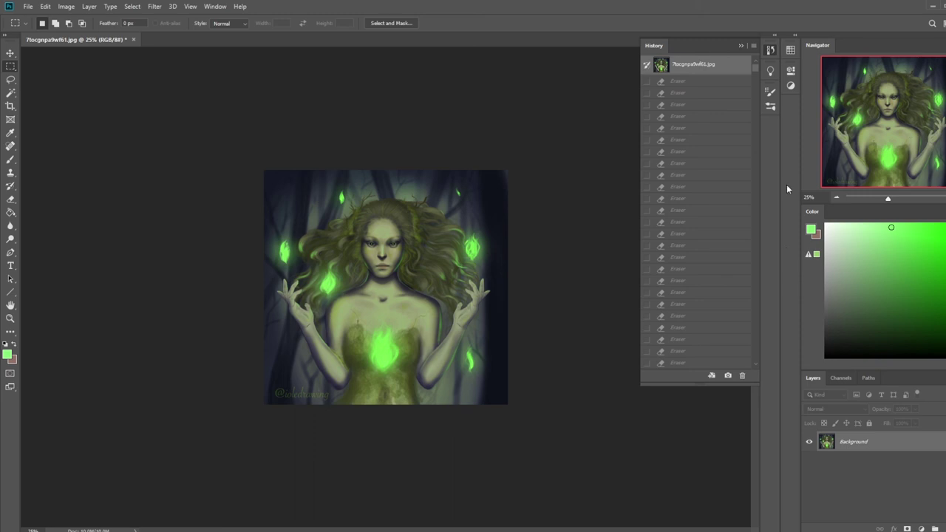
left_click_drag(754, 66, 772, 358)
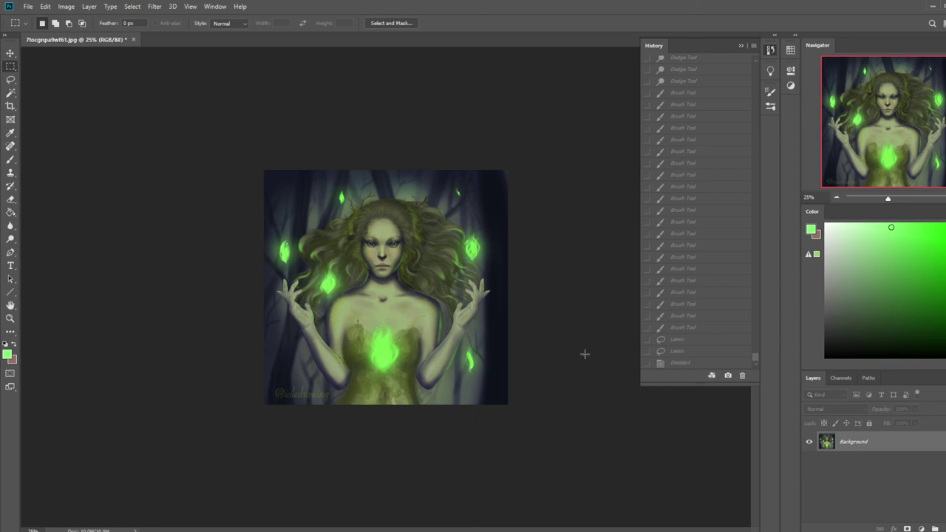
left_click(678, 364)
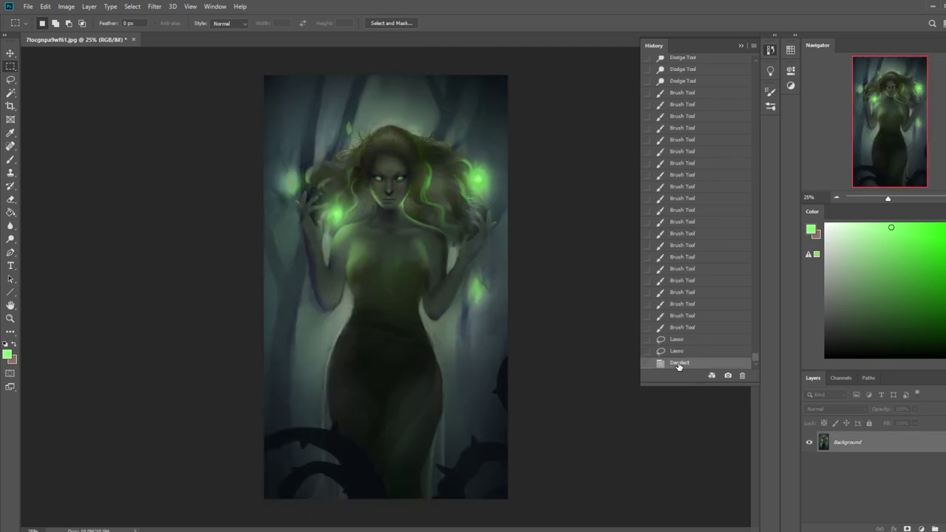
left_click(744, 46)
Float the painting's window centrally over the desktop and close the mannequin reference image viewer.
left_click_drag(426, 6, 447, 17)
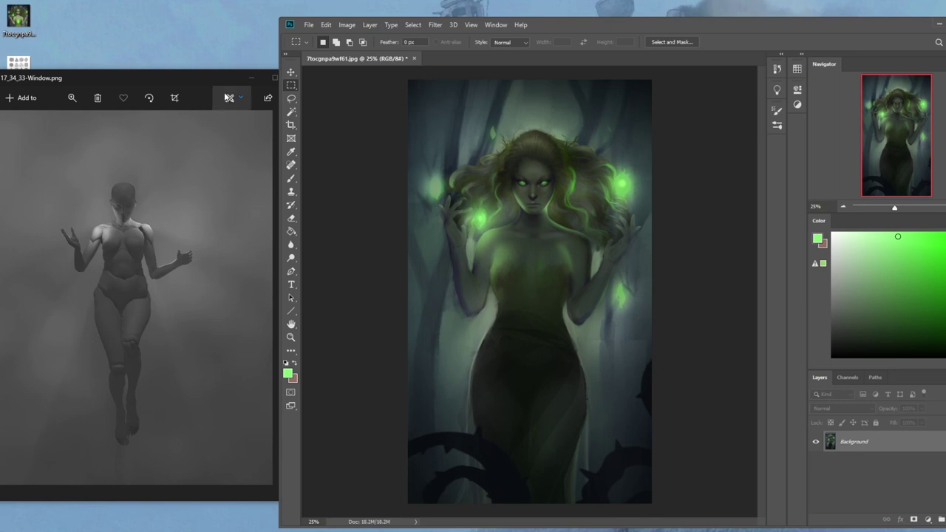
left_click(207, 75)
left_click(302, 79)
left_click_drag(635, 25, 527, 20)
right_click(788, 438)
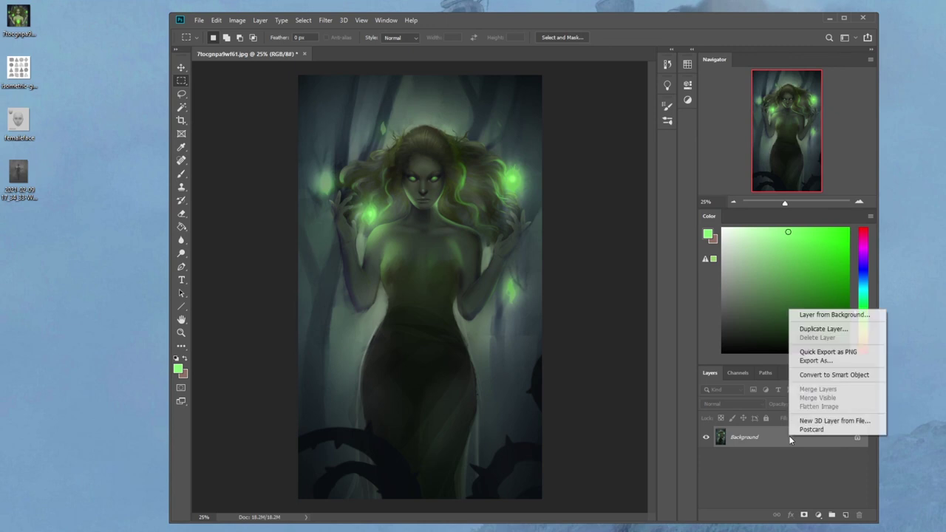
left_click(794, 481)
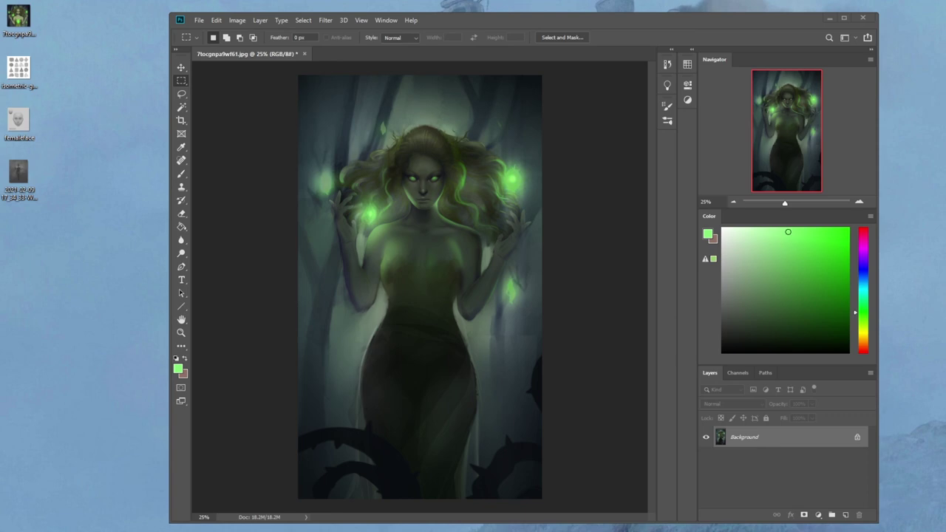
Switch to the browser showing istebrak.com, look over its linked r/istebrak Reddit community, and return to the website's portfolio page.
left_click_drag(944, 162, 536, 35)
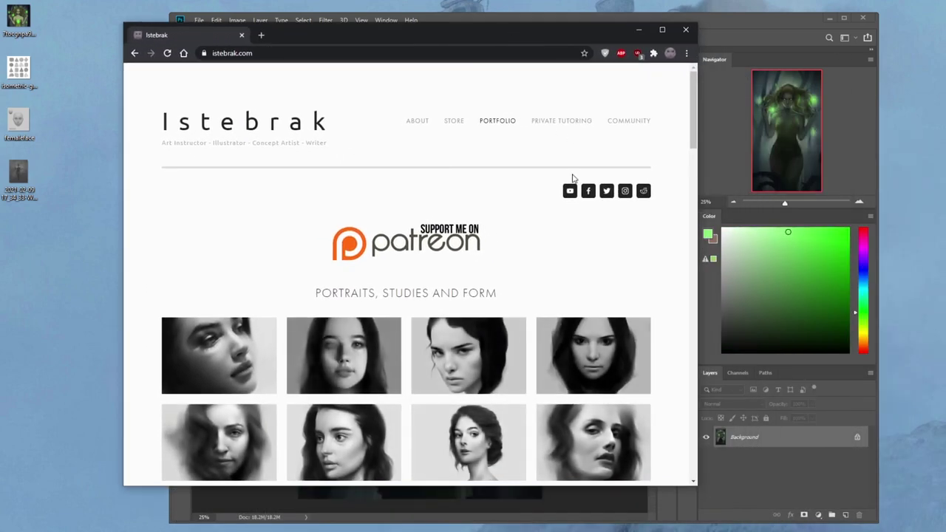
left_click(644, 191)
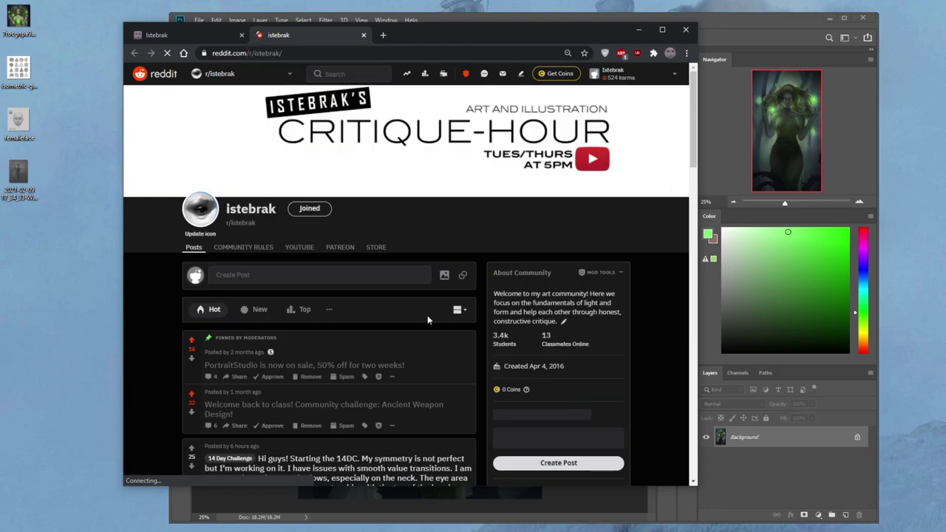
scroll(473, 376, "down", 3)
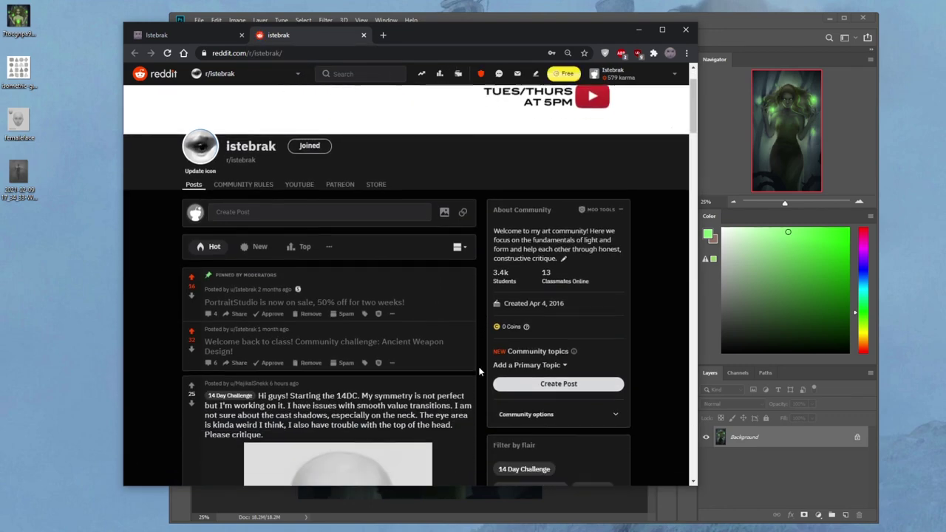
scroll(478, 366, "up", 4)
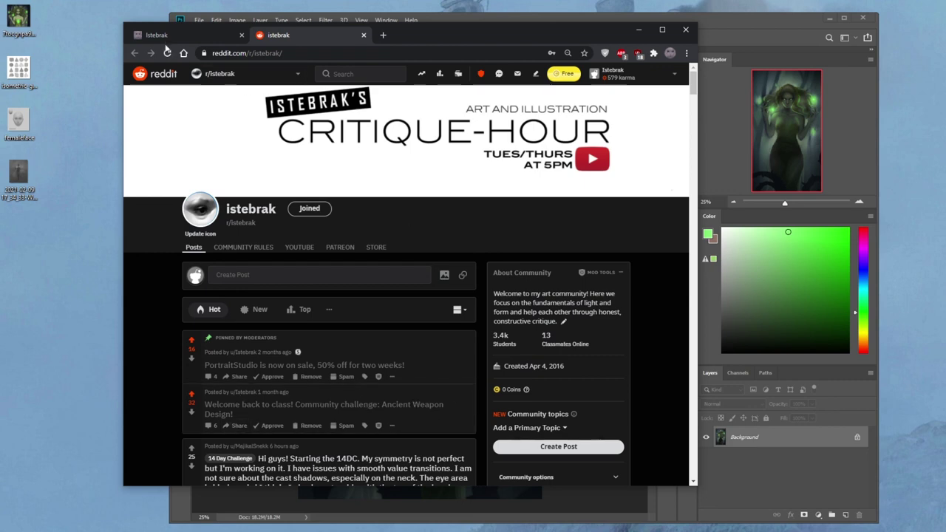
left_click(186, 35)
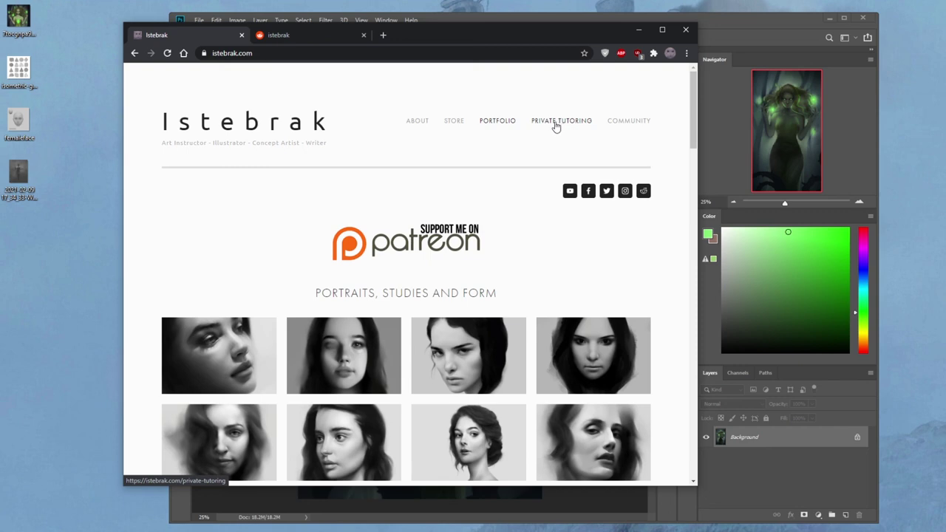
Bring the Photoshop painting back in front of the browser and check the date in the system calendar.
left_click(761, 20)
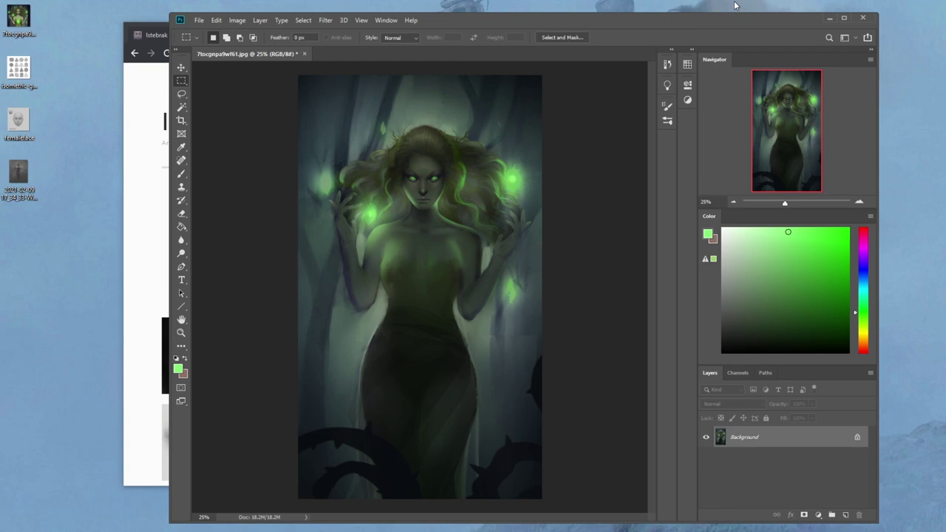
left_click(161, 35)
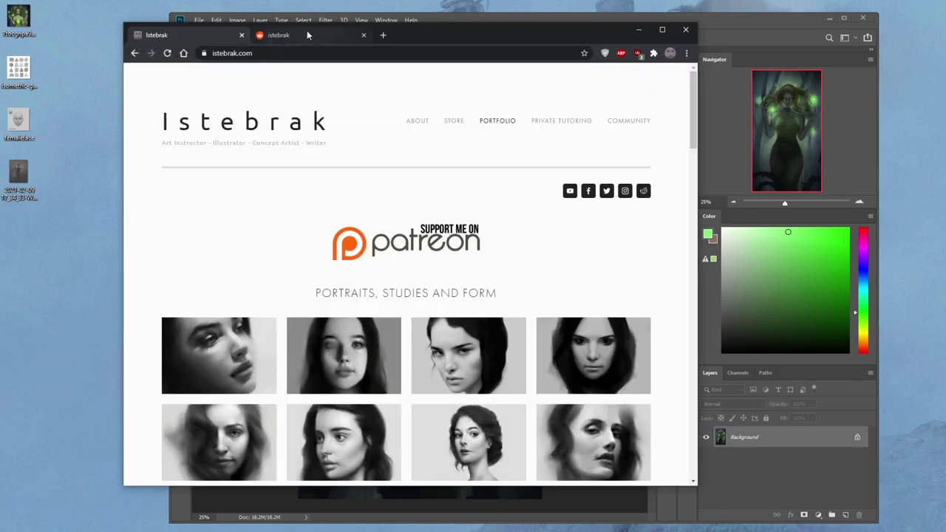
left_click(498, 17)
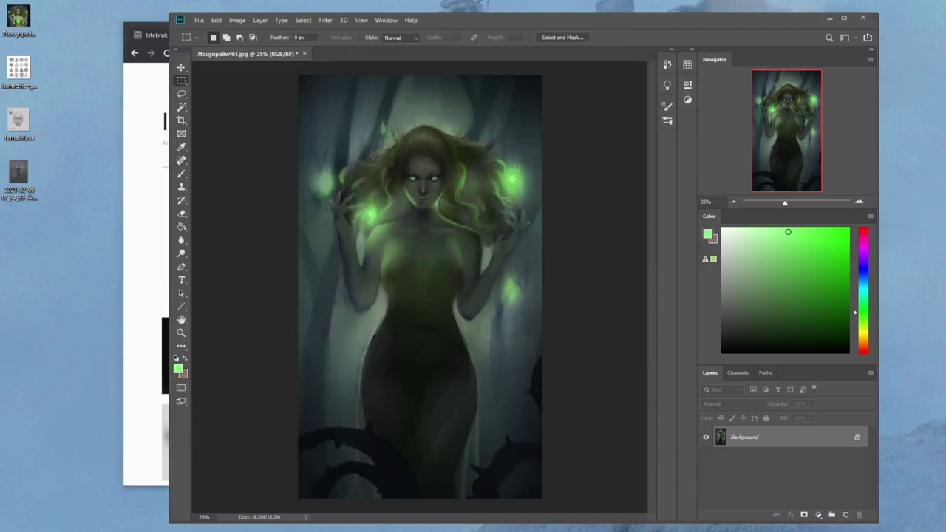
left_click(939, 529)
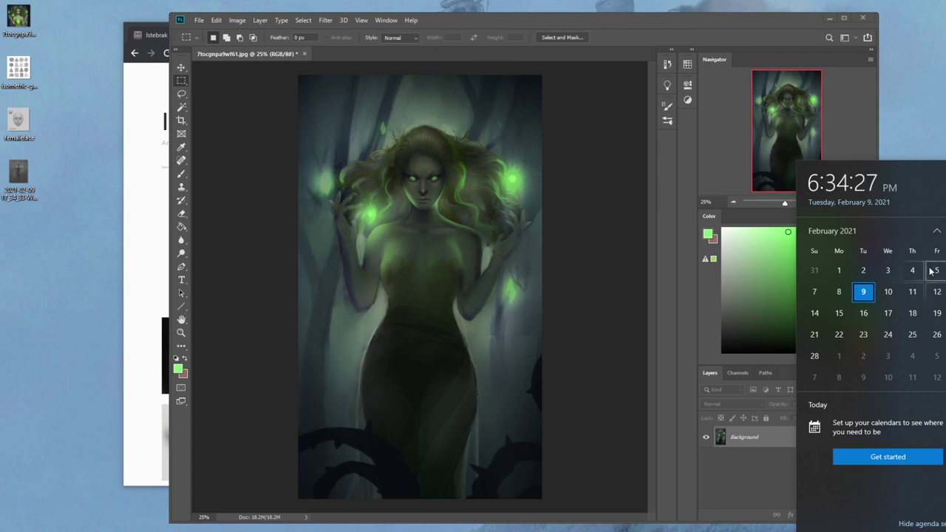
key("Escape")
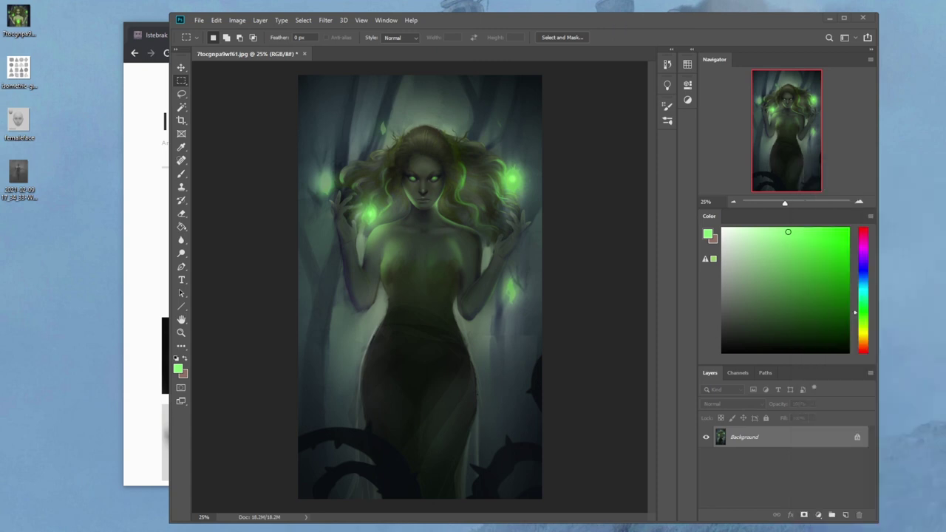